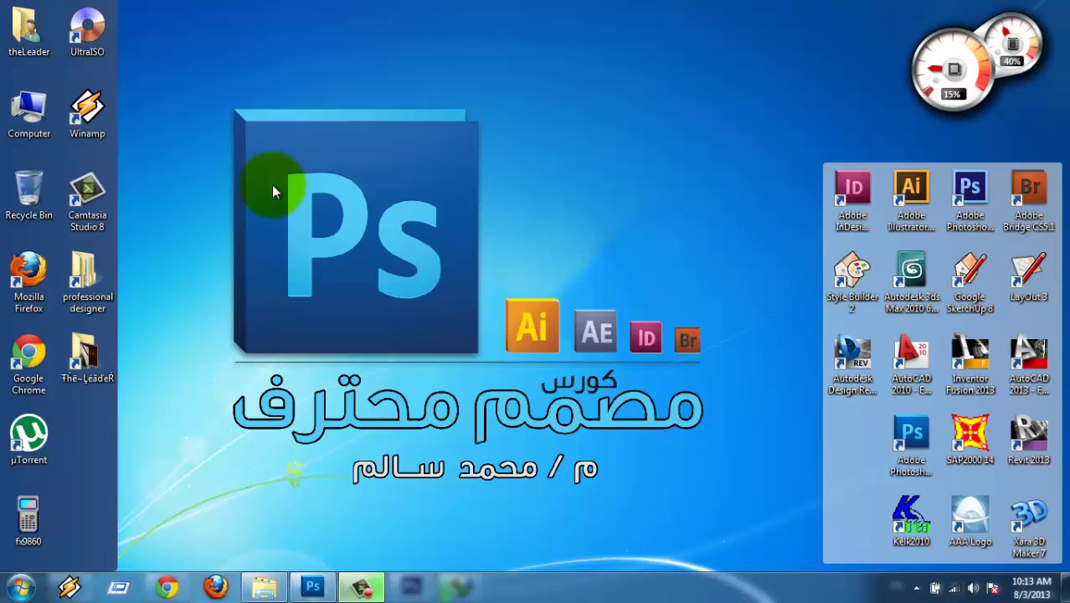
# Launch Photoshop CS5 from the Windows taskbar
pyautogui.click(311, 586)
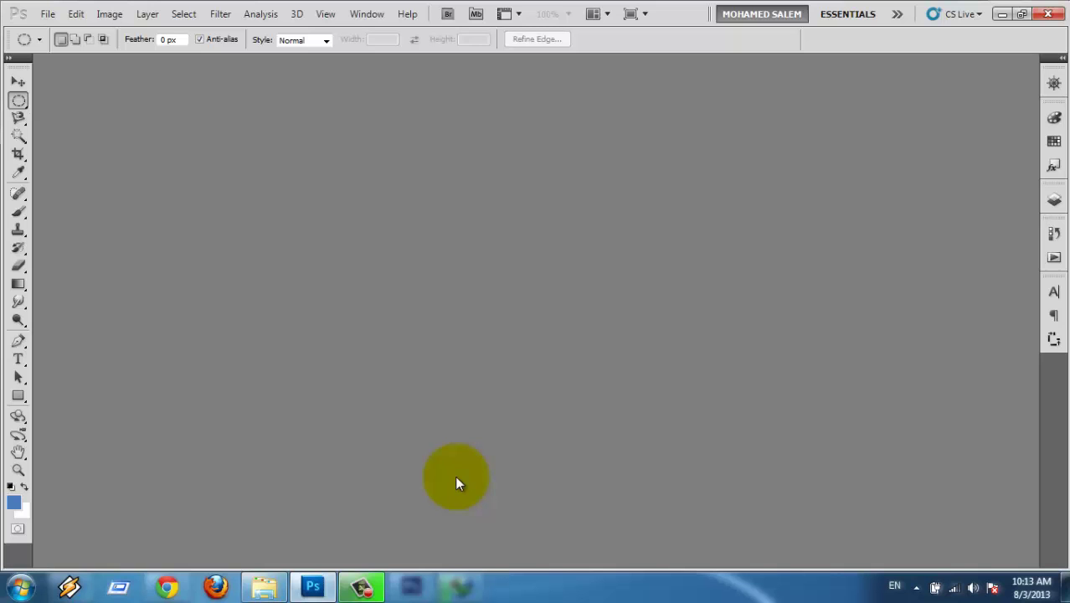
# Bring up the New document dialog from the File menu
pyautogui.click(48, 15)
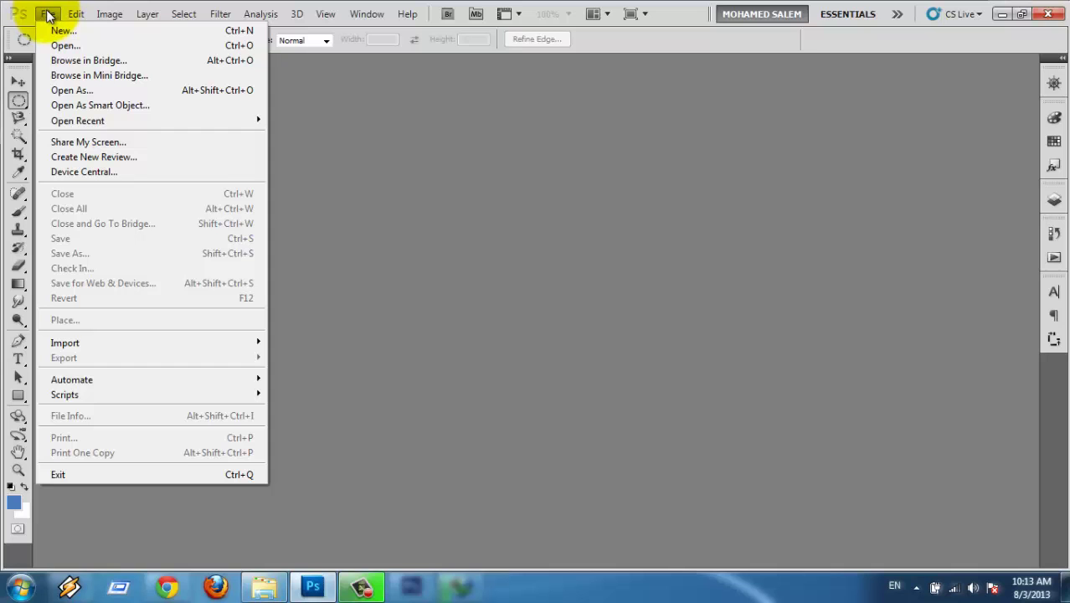
pyautogui.press('Escape')
pyautogui.click(47, 14)
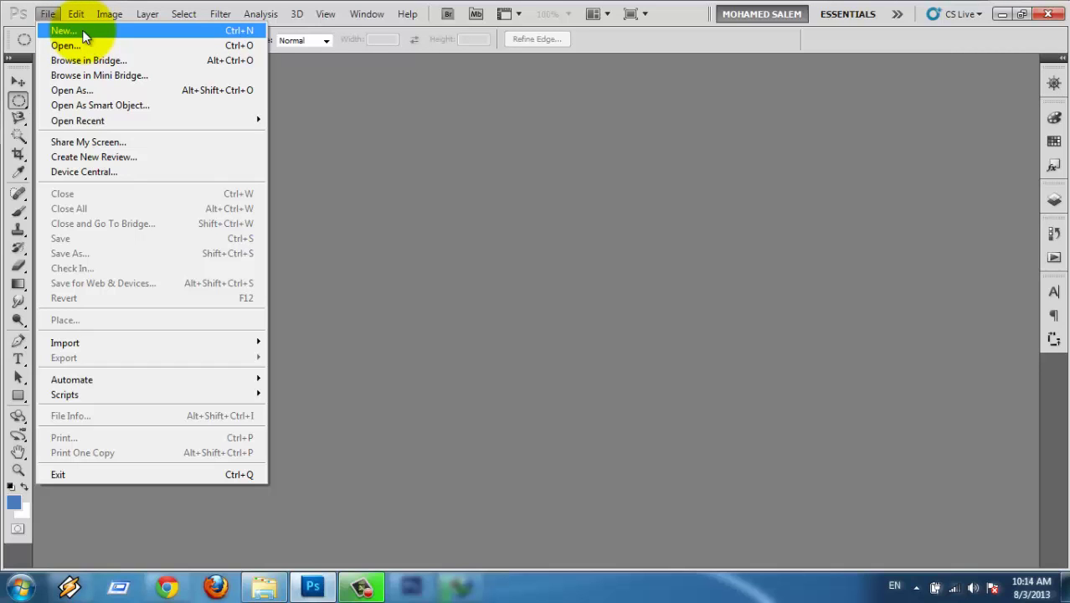
pyautogui.click(84, 34)
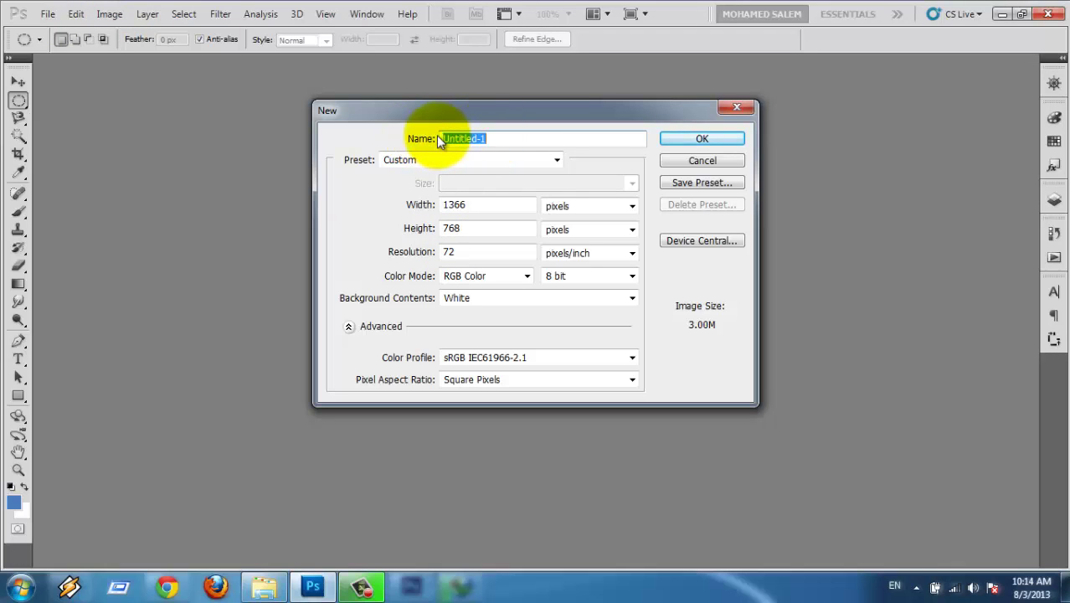
# Enter a document name and nudge the width and resolution values
pyautogui.write('mohamed')
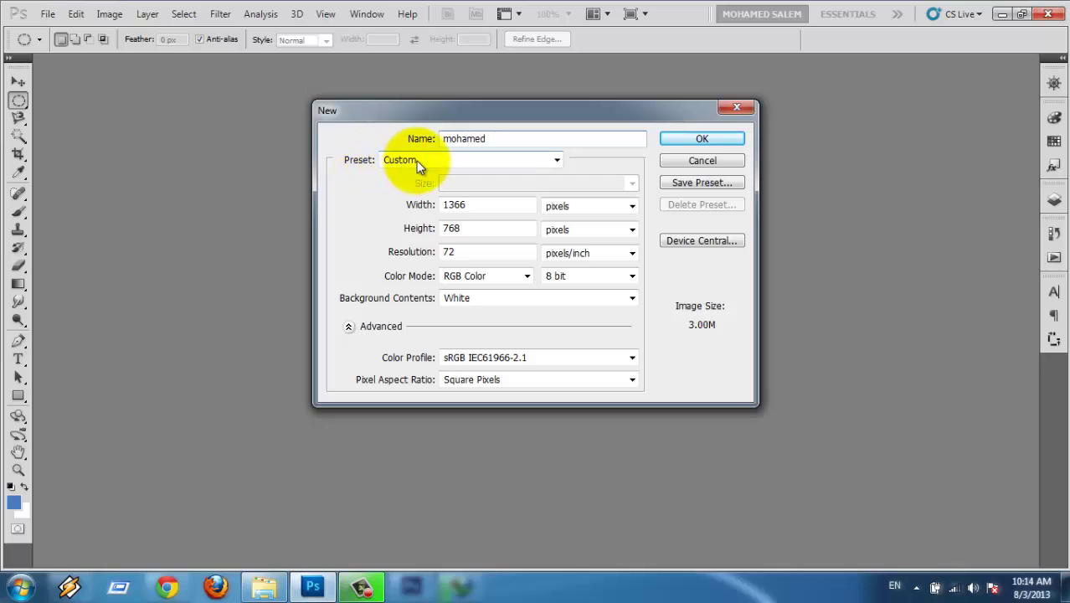
pyautogui.click(416, 161)
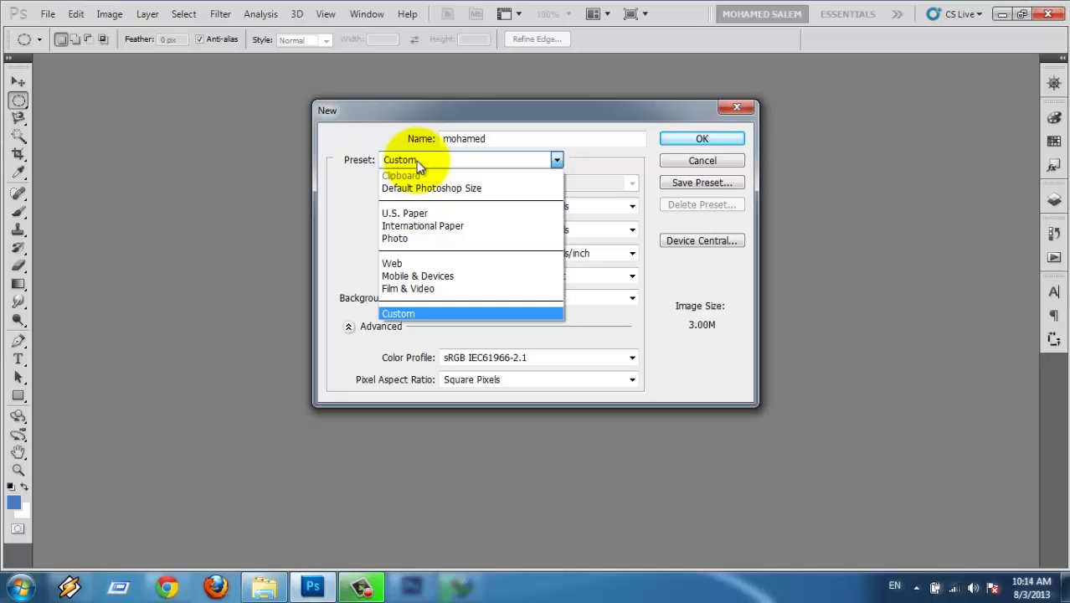
pyautogui.click(418, 166)
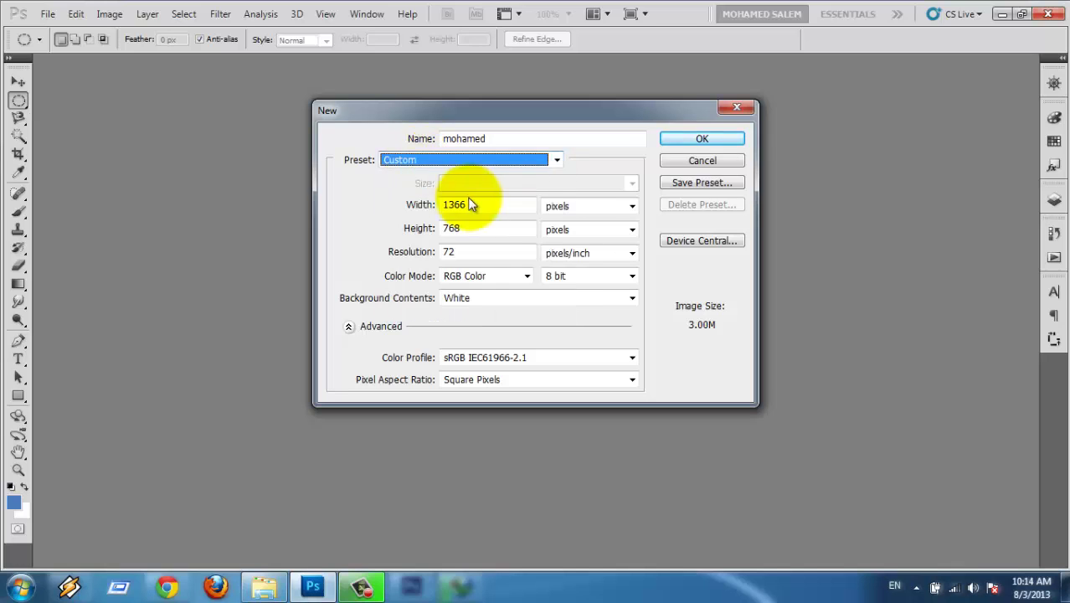
pyautogui.moveTo(411, 205); pyautogui.dragTo(437, 206)
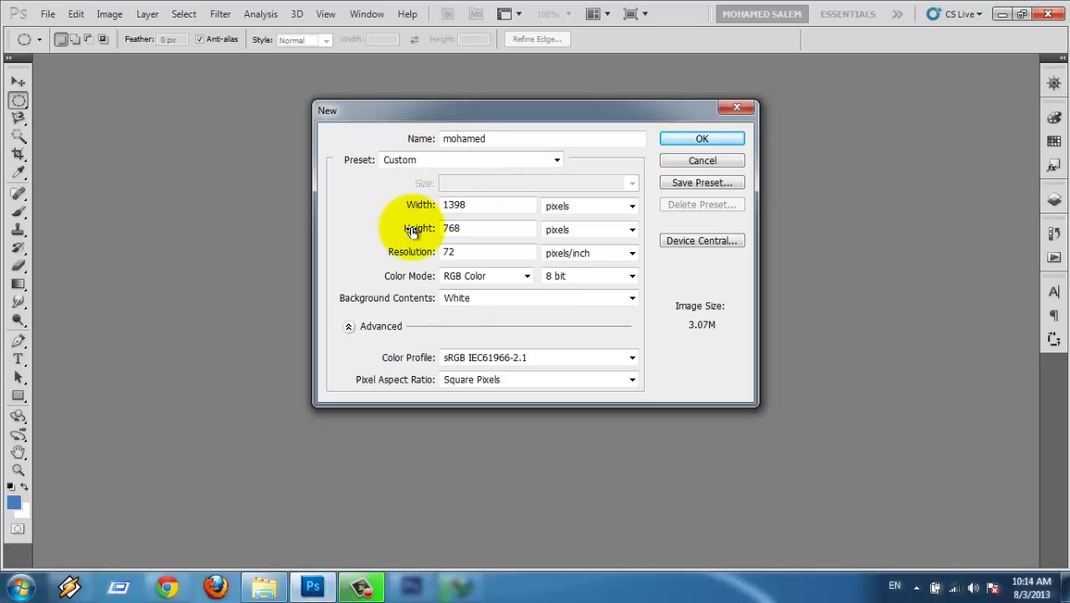
pyautogui.moveTo(409, 251); pyautogui.dragTo(445, 237)
# Apply the International Paper A4 preset, then return to Custom at 210 × 297 mm
pyautogui.click(413, 164)
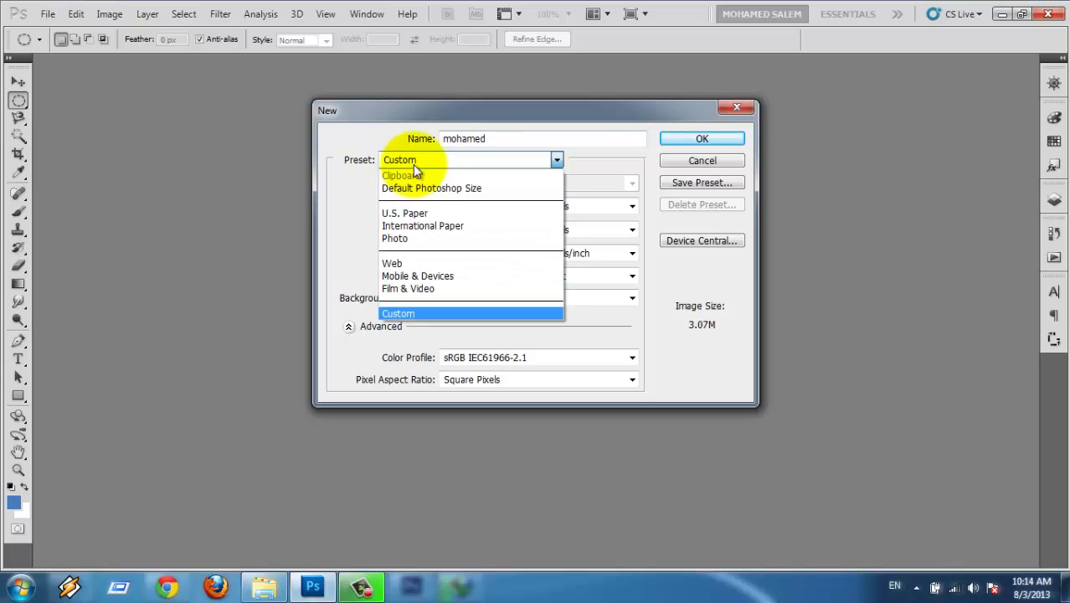
pyautogui.click(428, 228)
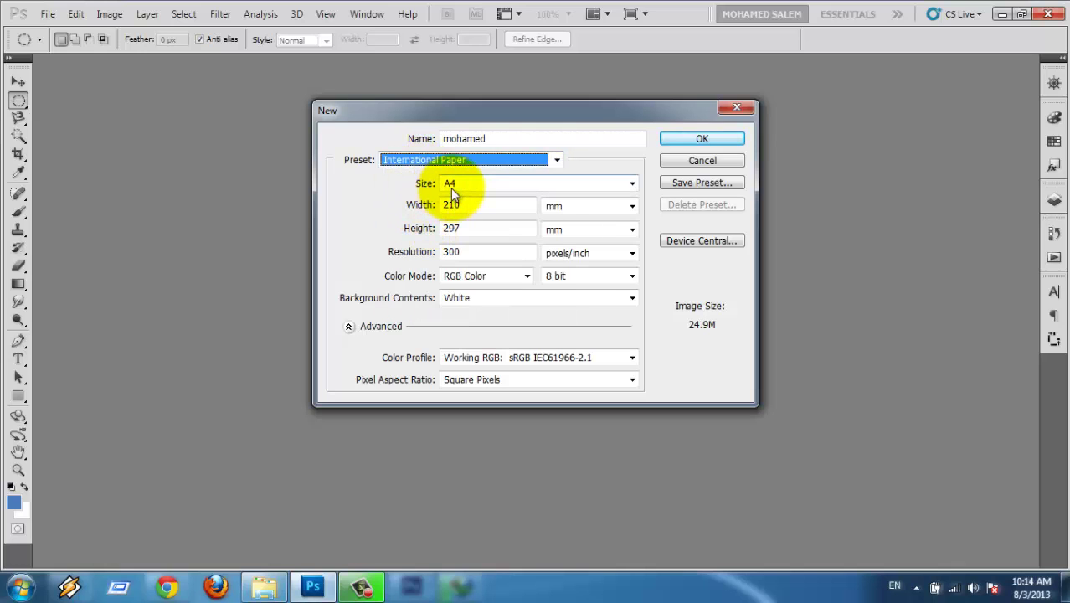
pyautogui.click(450, 186)
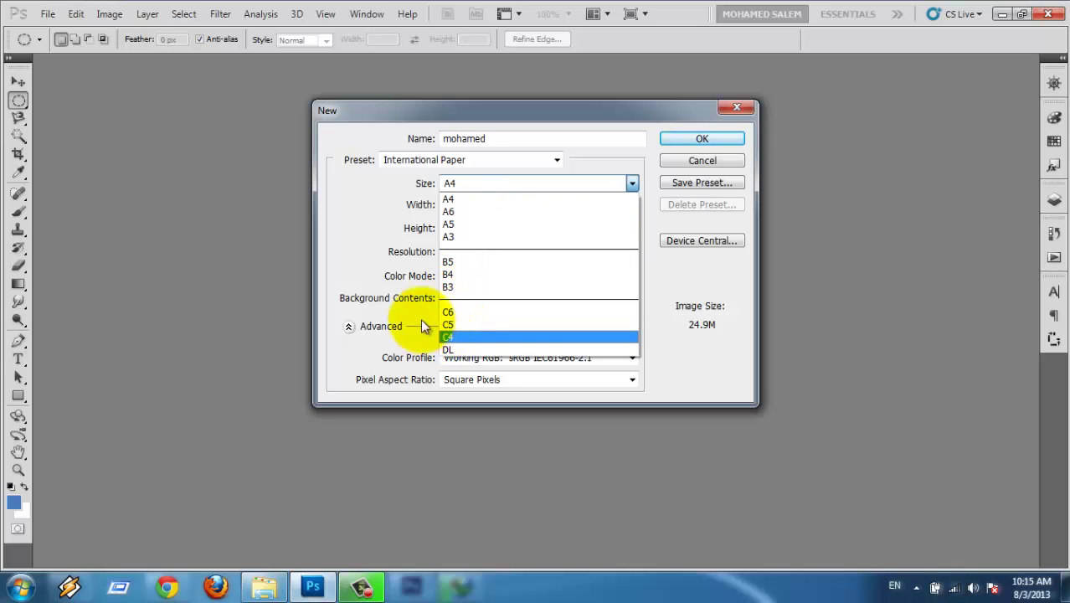
pyautogui.click(374, 242)
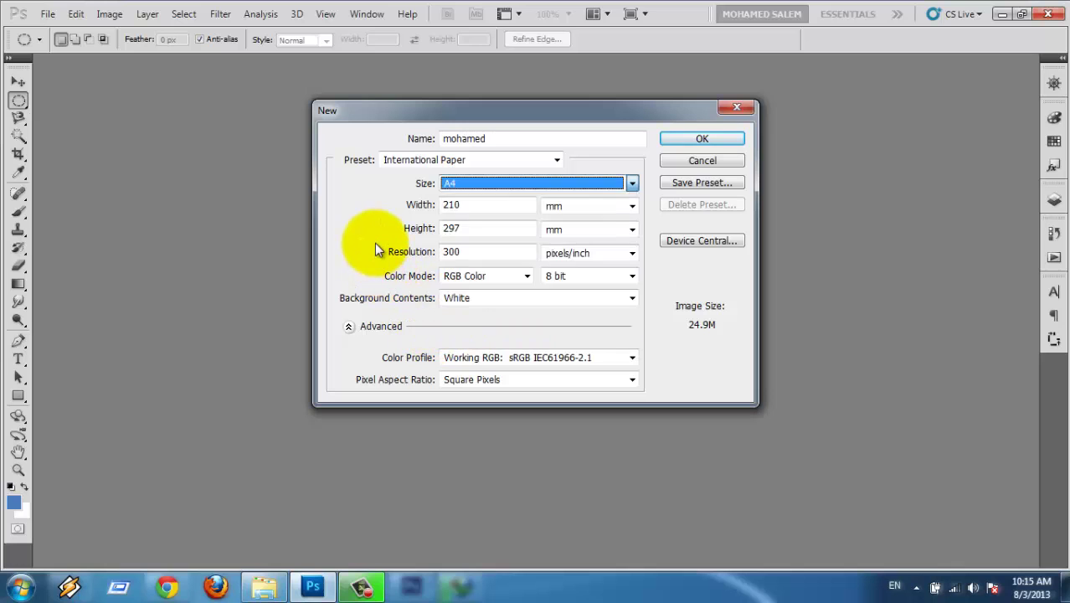
pyautogui.click(499, 186)
pyautogui.click(481, 196)
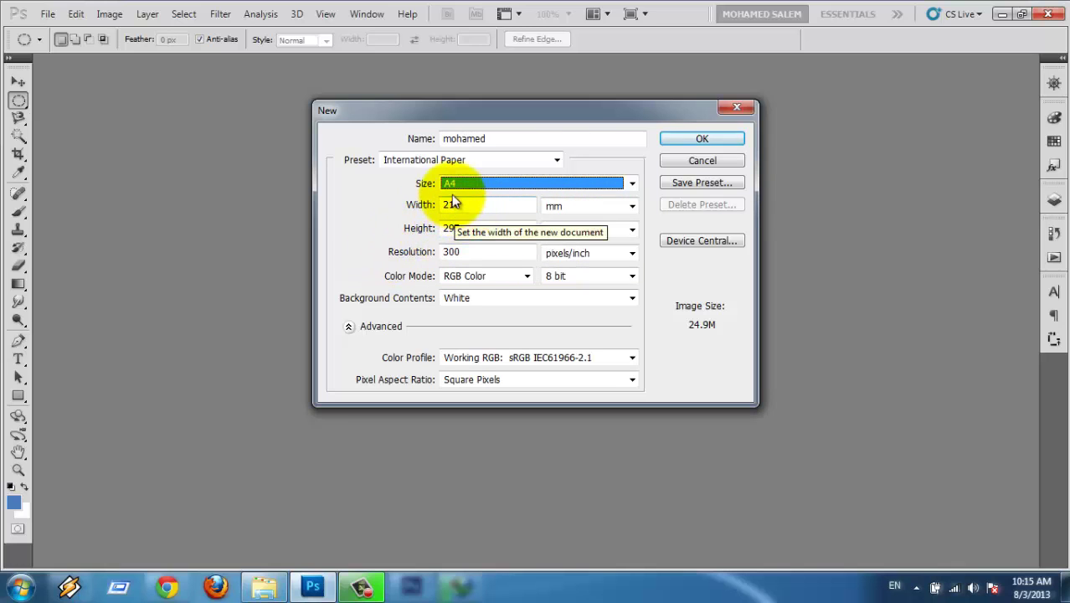
pyautogui.click(455, 163)
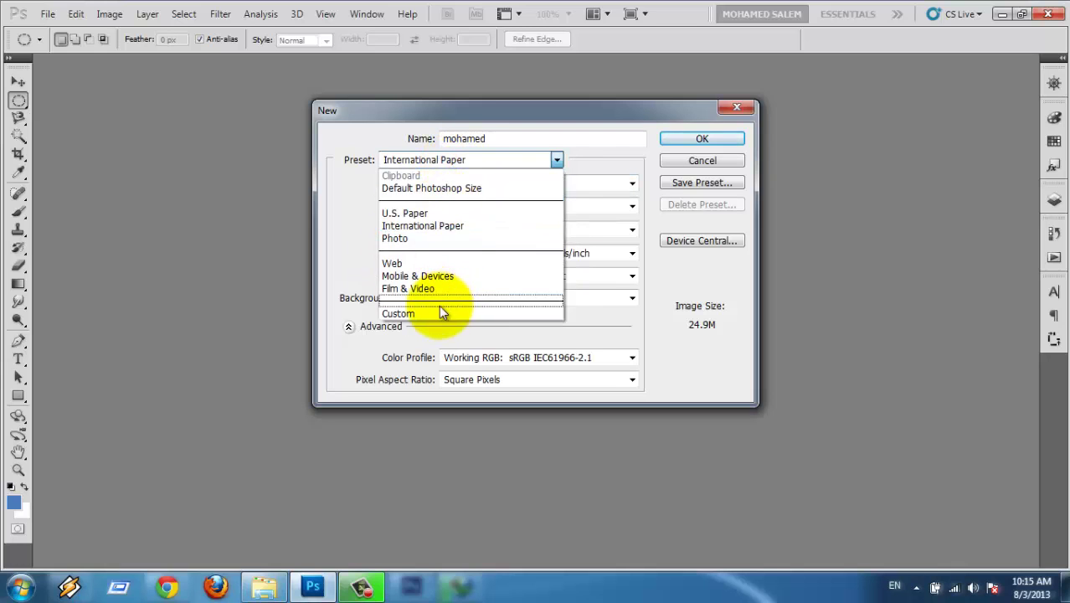
pyautogui.click(444, 310)
pyautogui.doubleClick(488, 208)
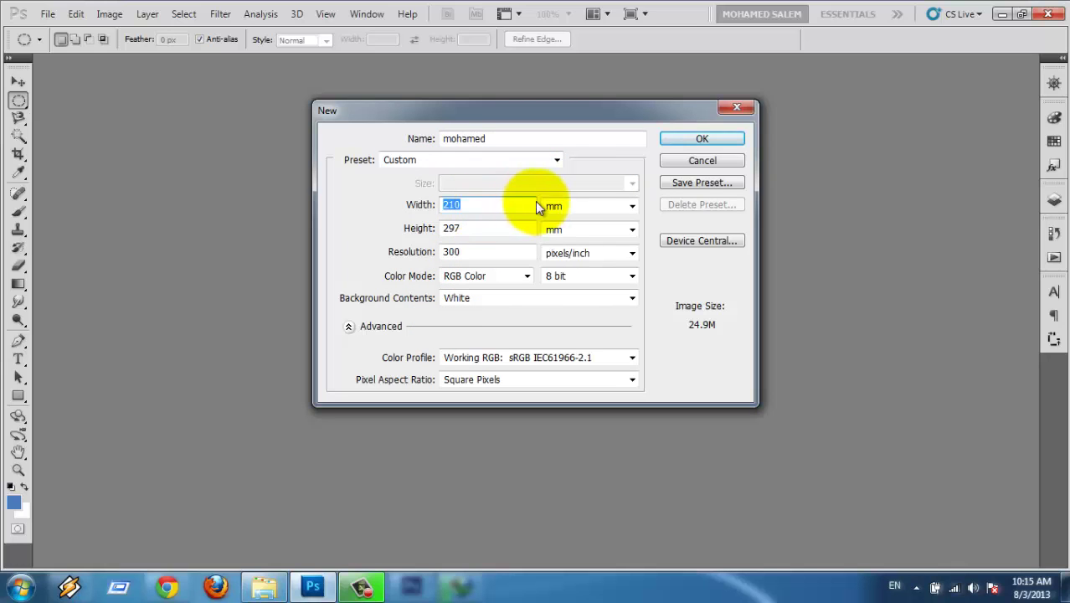
# Try pixels and then cm as the width units
pyautogui.click(584, 207)
pyautogui.click(474, 209)
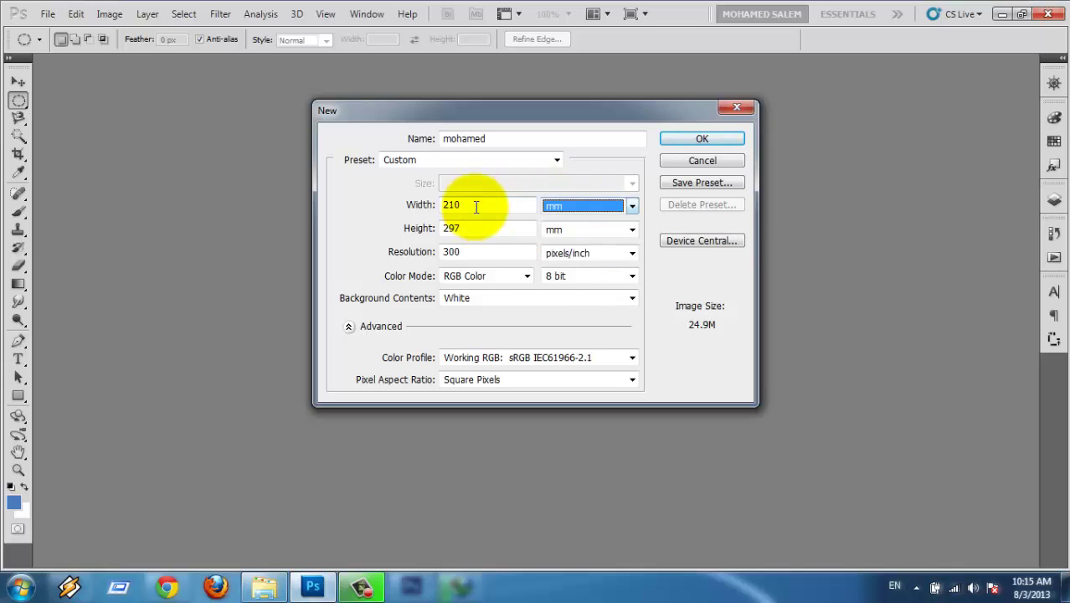
pyautogui.click(600, 204)
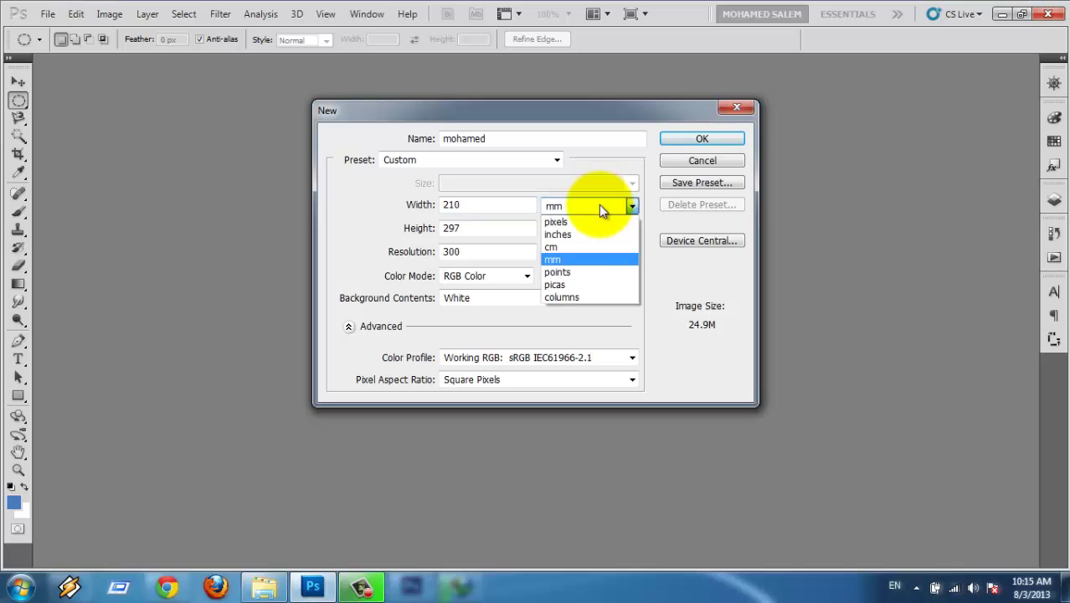
pyautogui.click(598, 223)
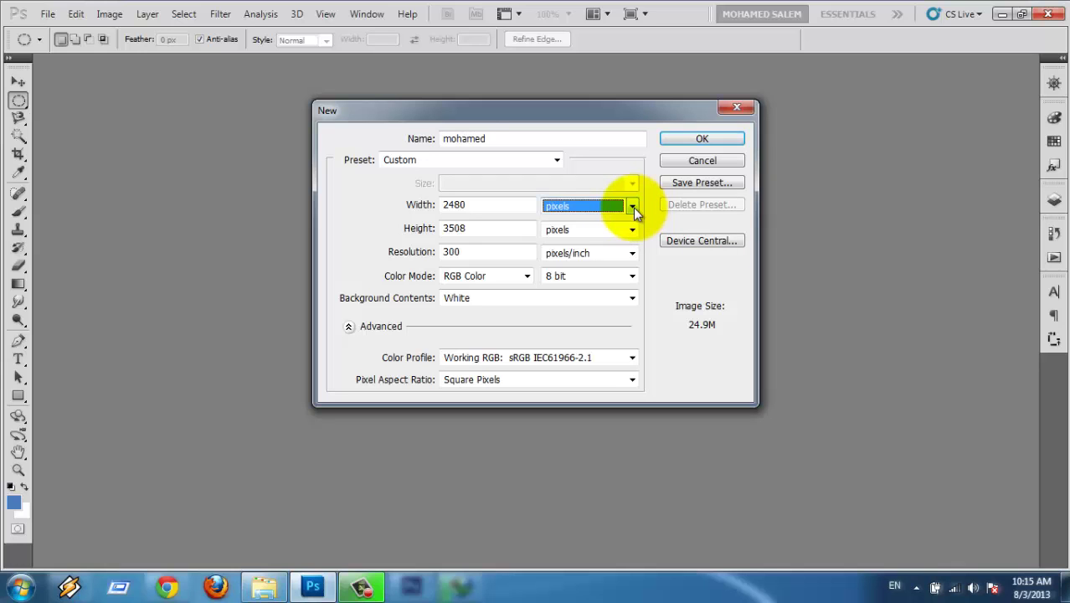
pyautogui.click(631, 209)
pyautogui.click(609, 247)
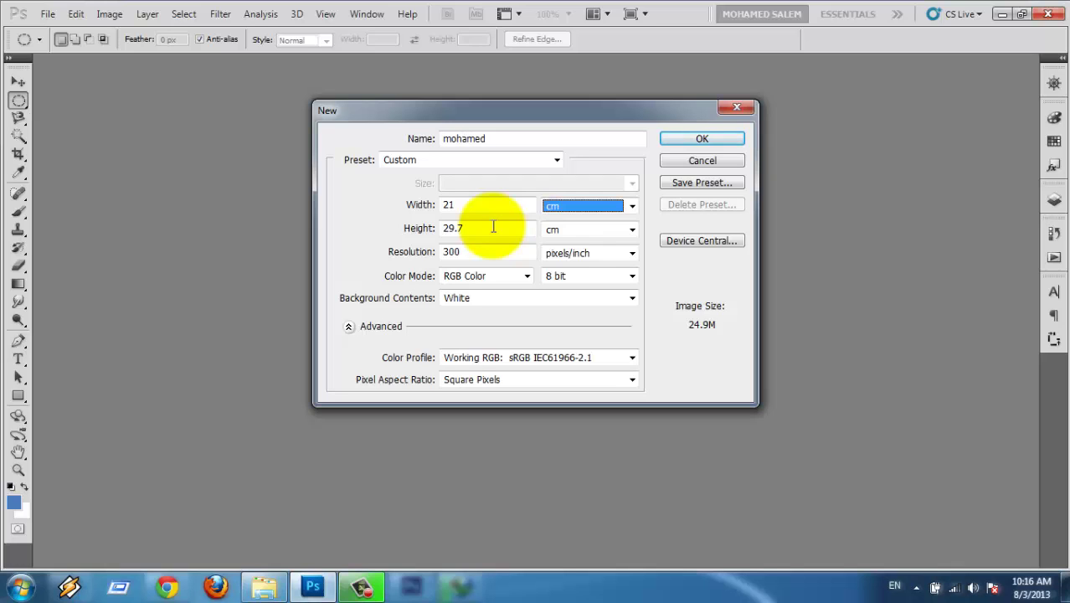
# Return the width units to pixels and set the size to 1200 × 900
pyautogui.click(572, 210)
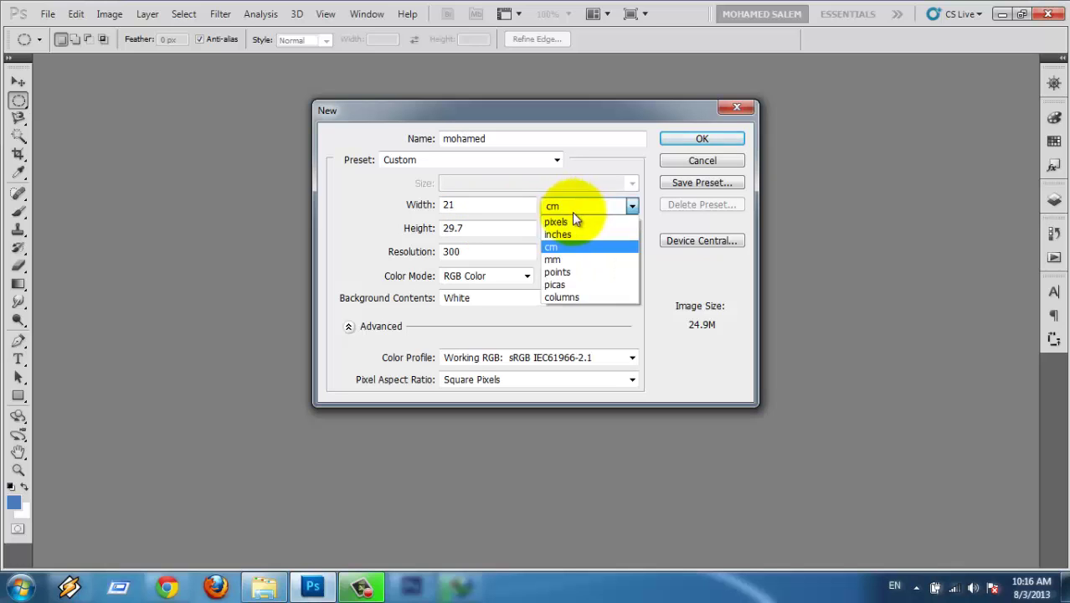
pyautogui.click(572, 223)
pyautogui.doubleClick(484, 206)
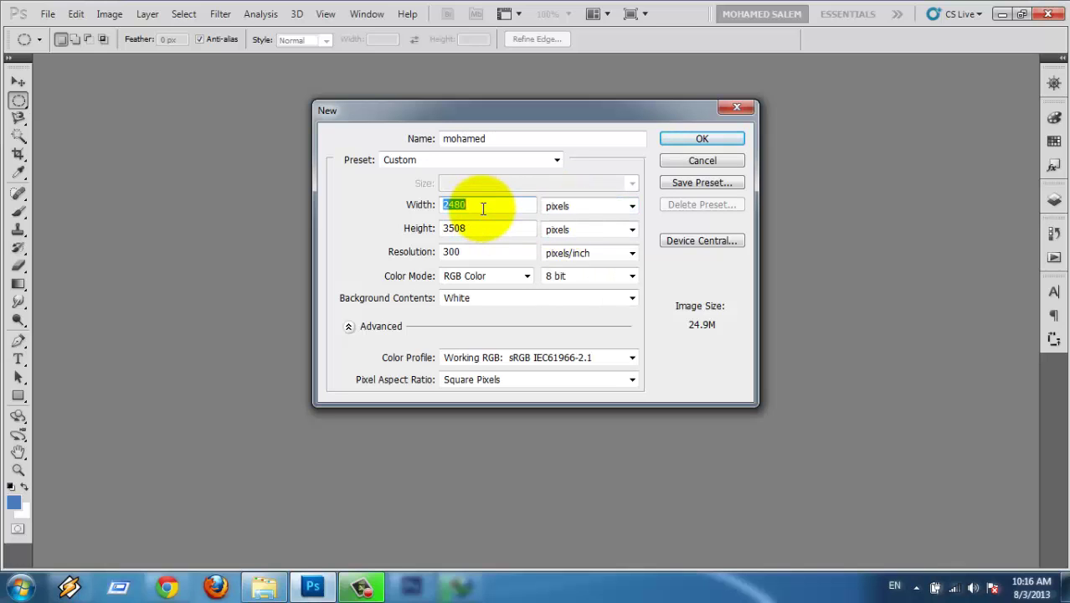
pyautogui.write('1200')
pyautogui.press('Tab')
pyautogui.press('Tab')
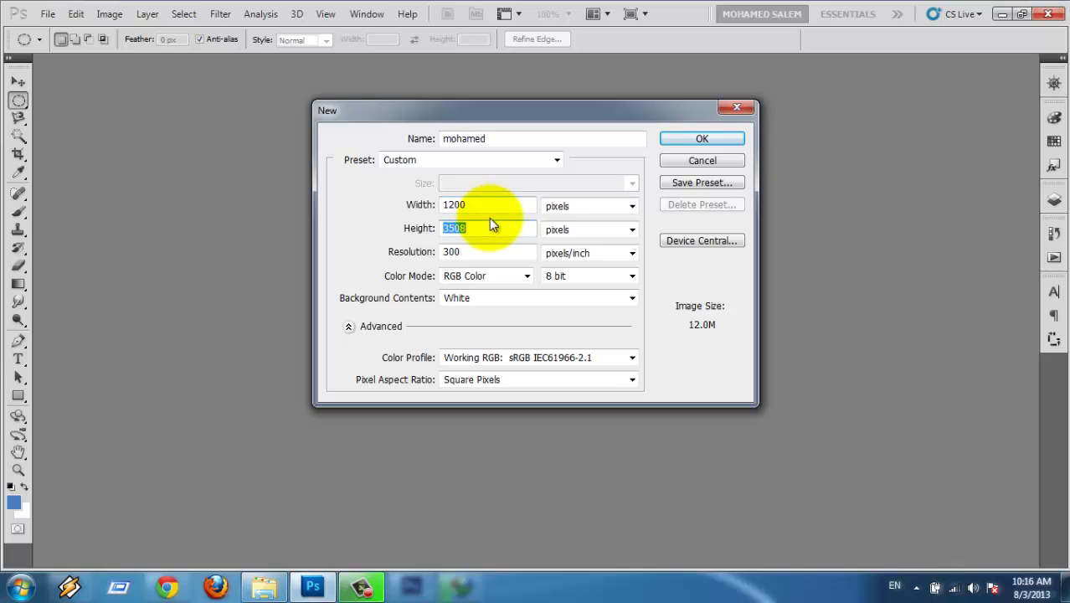
pyautogui.write('900')
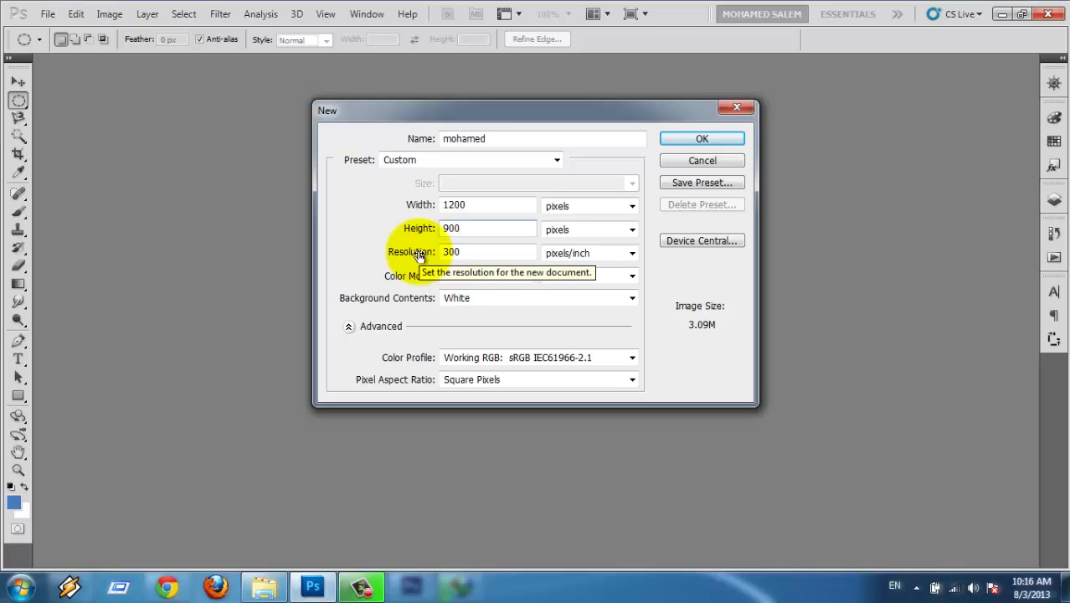
pyautogui.click(696, 165)
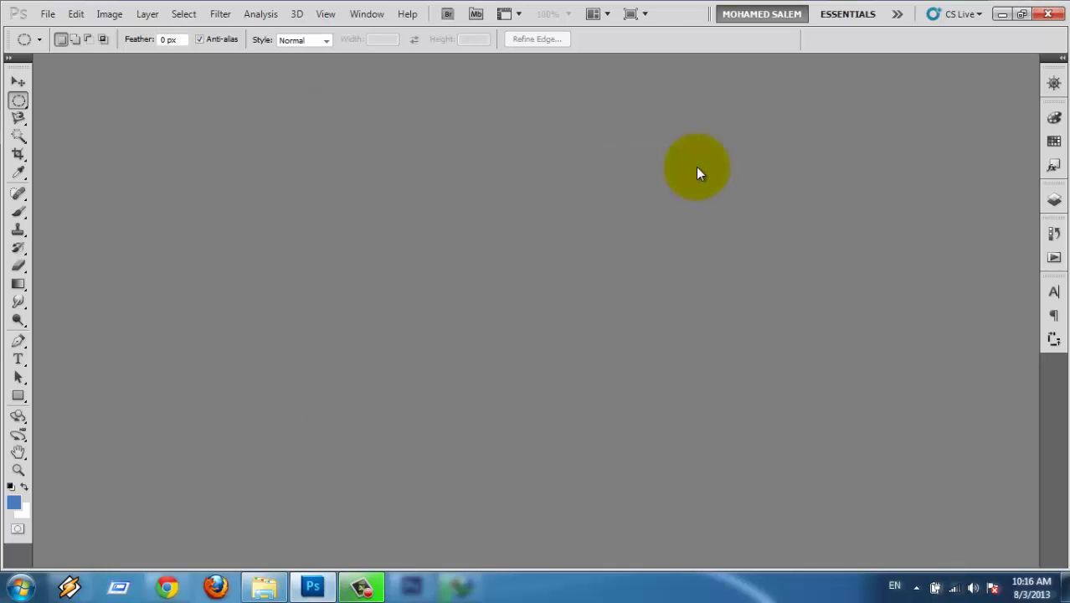
pyautogui.doubleClick(598, 191)
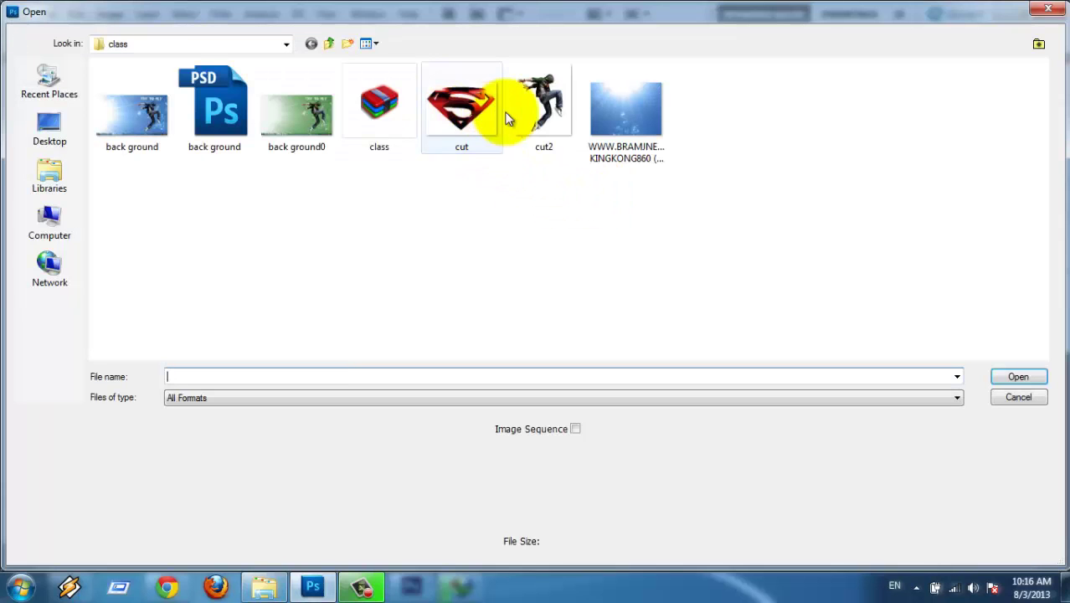
pyautogui.click(537, 119)
pyautogui.doubleClick(536, 117)
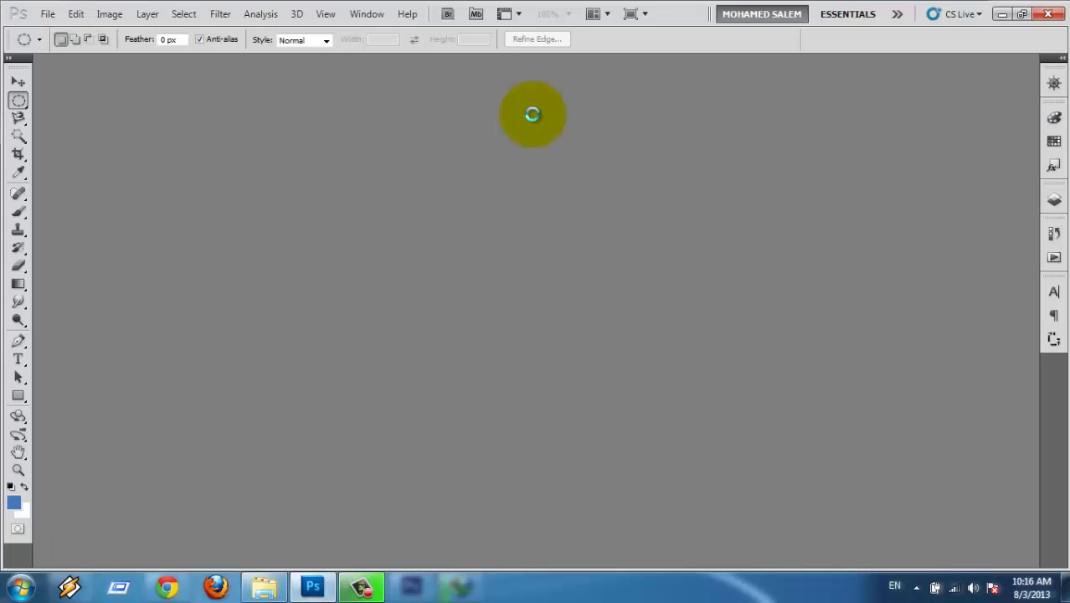
pyautogui.scroll(5, 531, 112)
pyautogui.scroll(2, 536, 118)
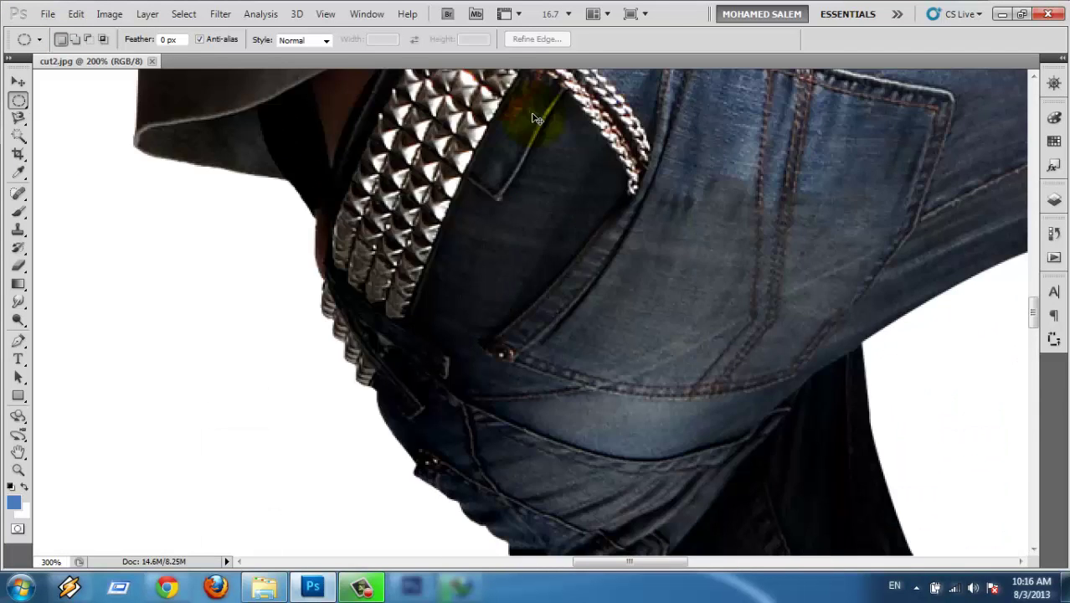
pyautogui.scroll(3, 537, 118)
pyautogui.scroll(3, 537, 118)
pyautogui.scroll(2, 537, 118)
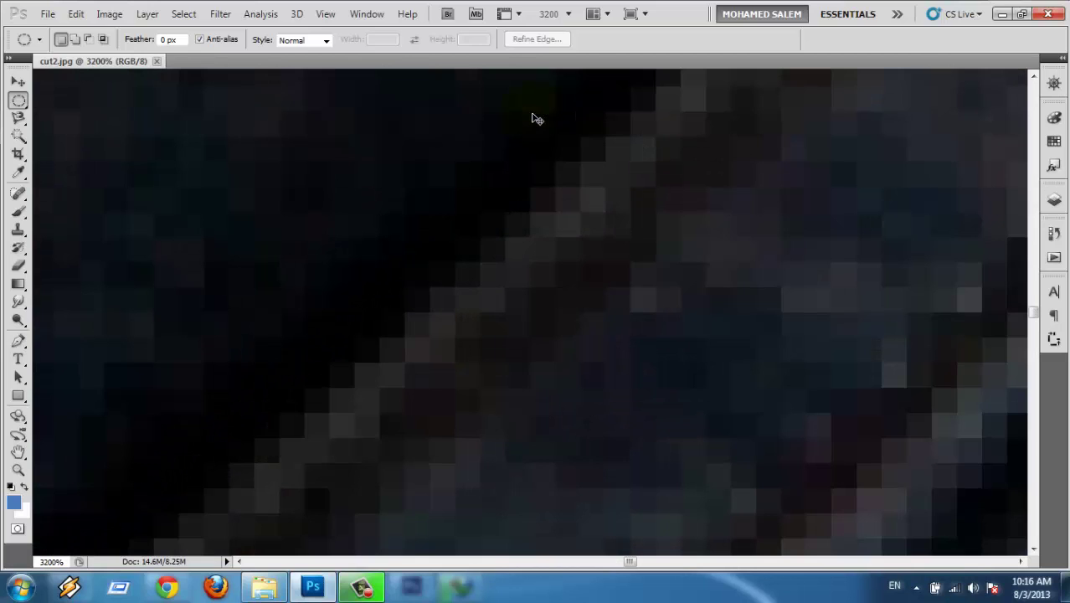
pyautogui.click(470, 276)
pyautogui.click(543, 395)
pyautogui.scroll(-2, 463, 304)
pyautogui.scroll(-3, 465, 306)
pyautogui.scroll(-3, 467, 308)
pyautogui.scroll(-2, 466, 306)
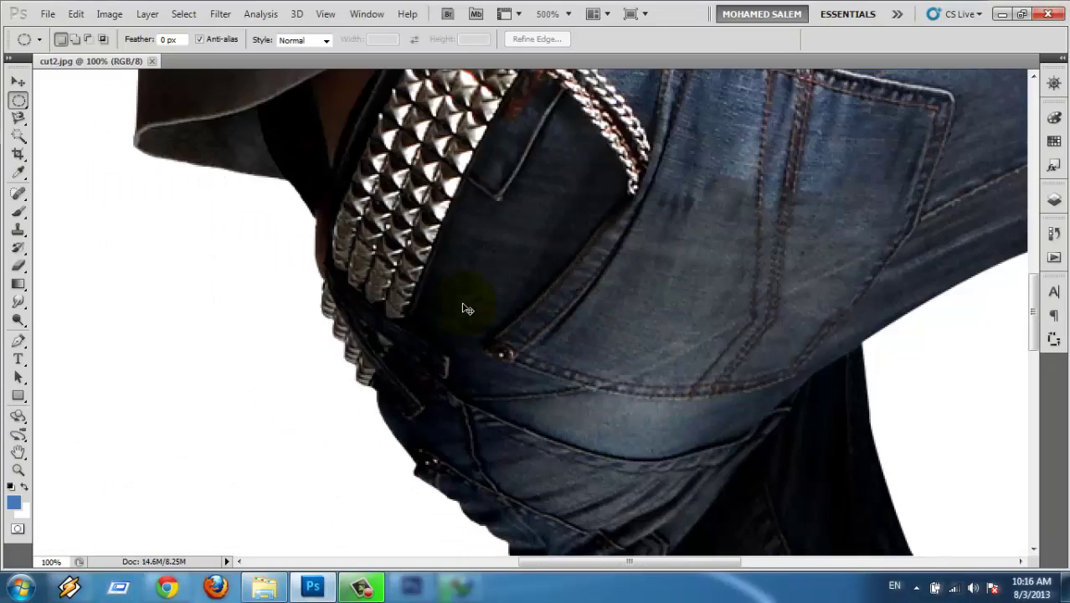
pyautogui.scroll(-3, 456, 304)
pyautogui.click(146, 62)
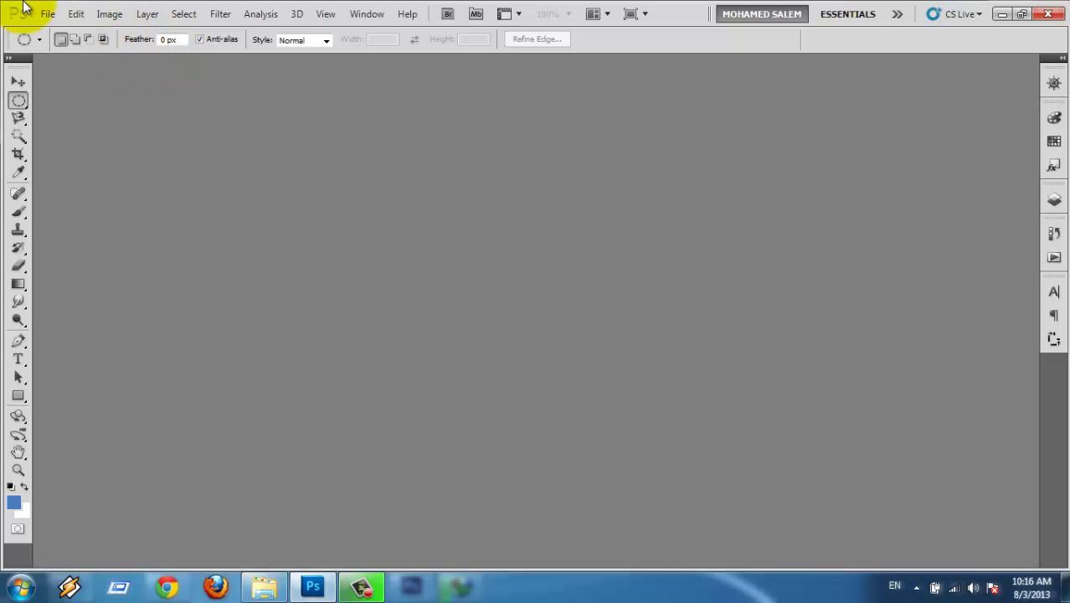
# Create a new 1366 × 768 Grayscale document at 300 pixels/inch
pyautogui.hotkey('ctrl', 'n')
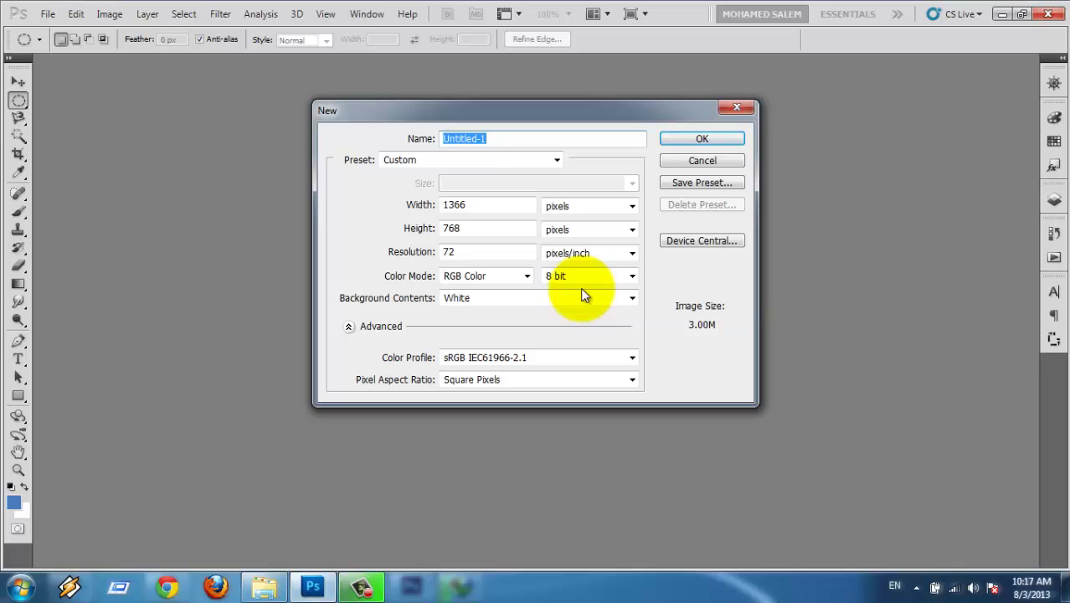
pyautogui.click(487, 253)
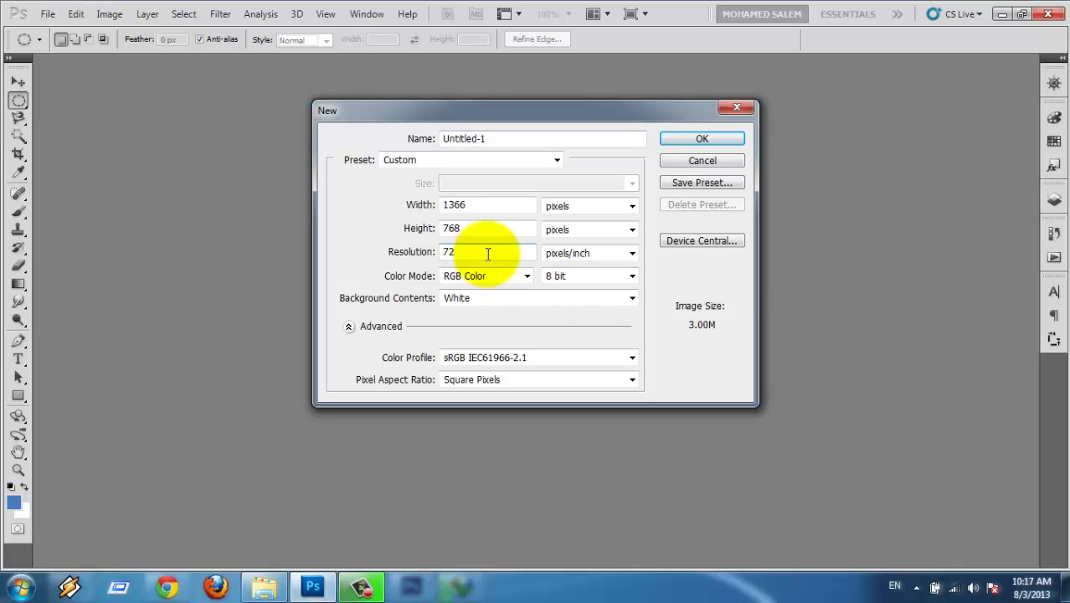
pyautogui.doubleClick(487, 254)
pyautogui.write('300')
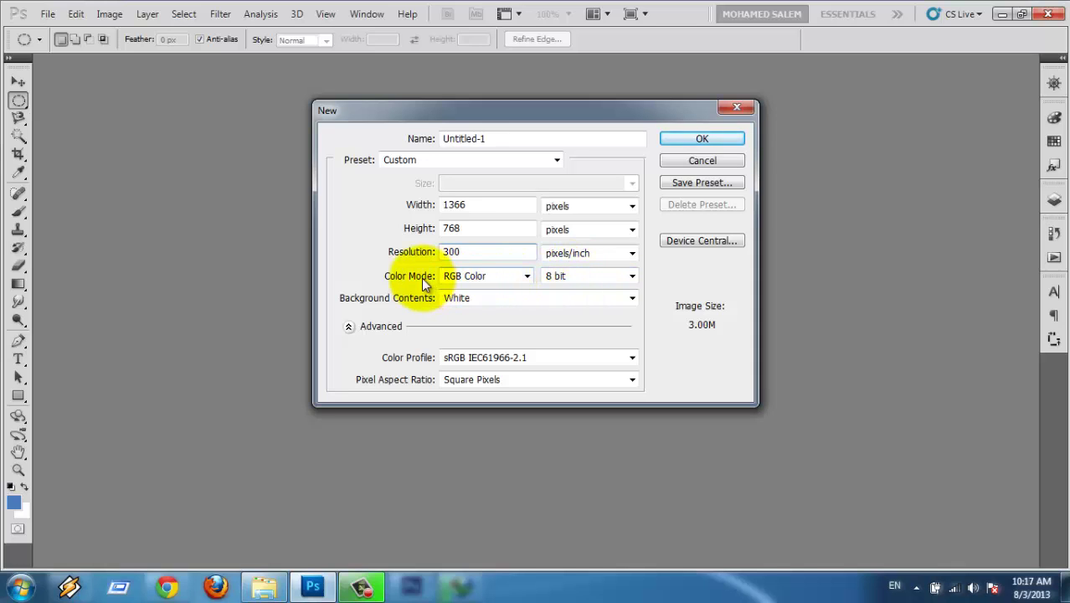
pyautogui.click(507, 284)
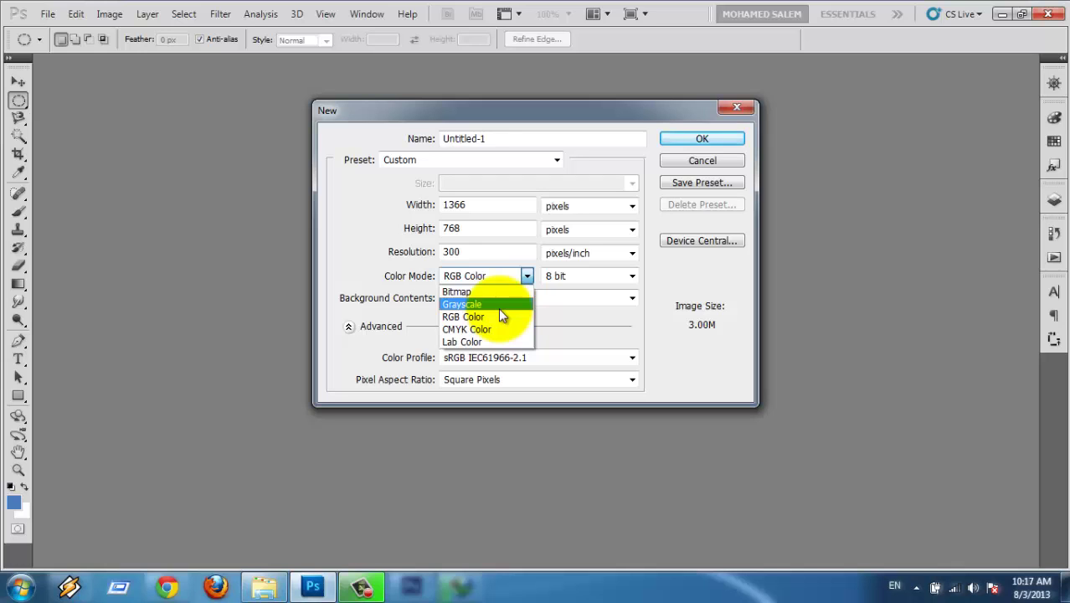
pyautogui.click(500, 307)
pyautogui.click(694, 136)
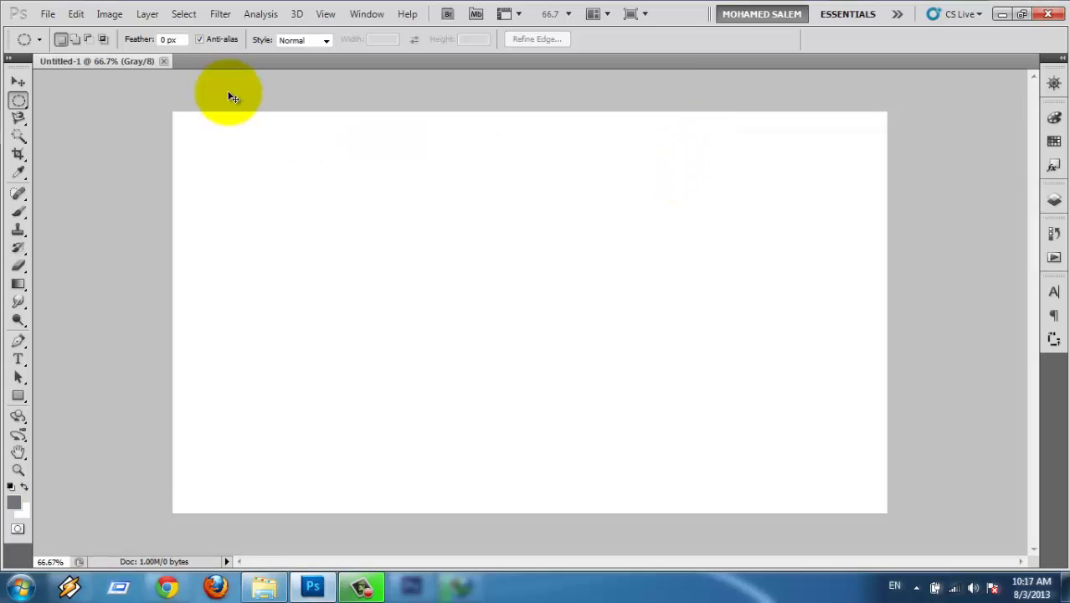
# Open back ground.jpg and paste it into Untitled-1 as a new layer
pyautogui.doubleClick(229, 92)
pyautogui.doubleClick(124, 136)
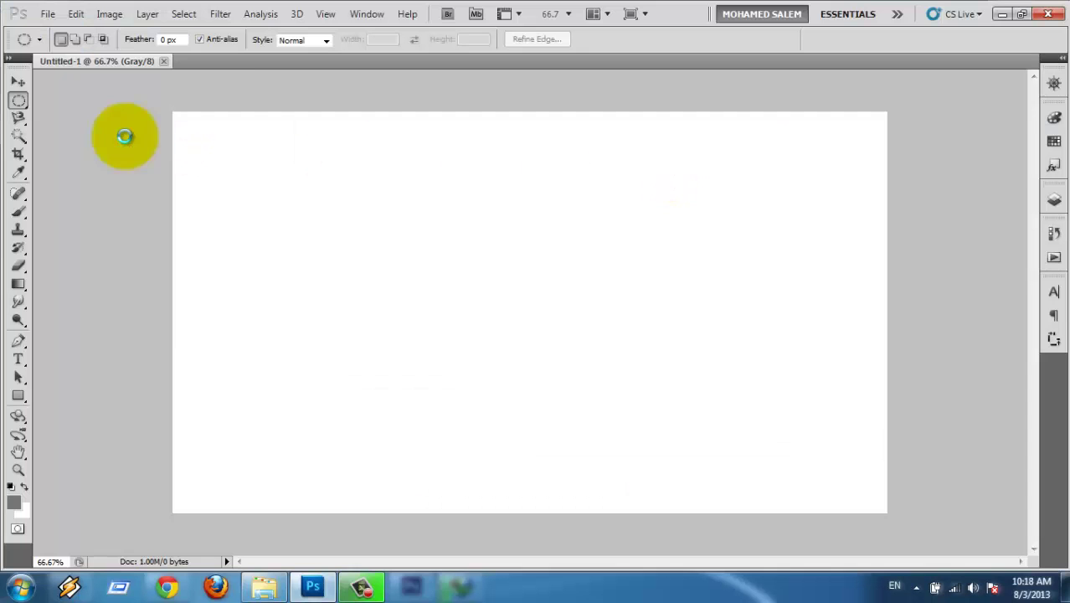
pyautogui.press('v')
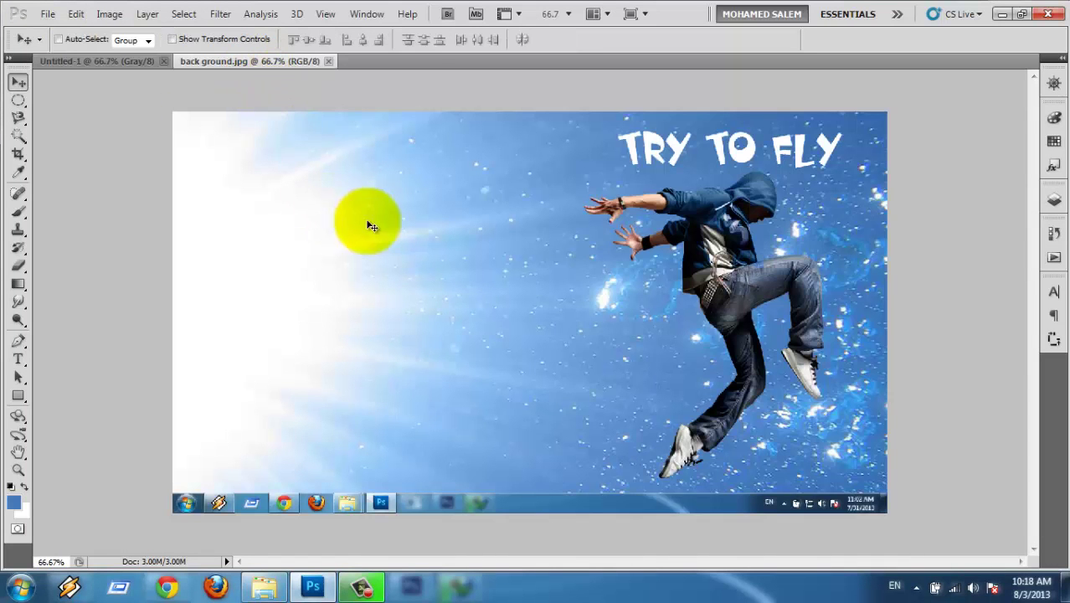
pyautogui.click(111, 60)
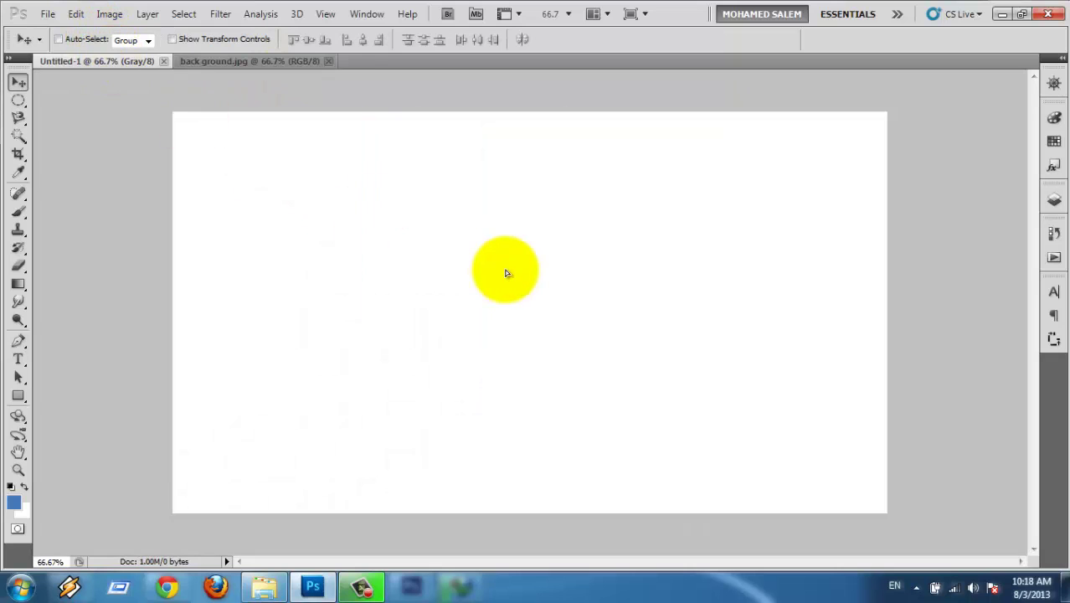
pyautogui.hotkey('ctrl', 'v')
pyautogui.moveTo(507, 270); pyautogui.dragTo(494, 261)
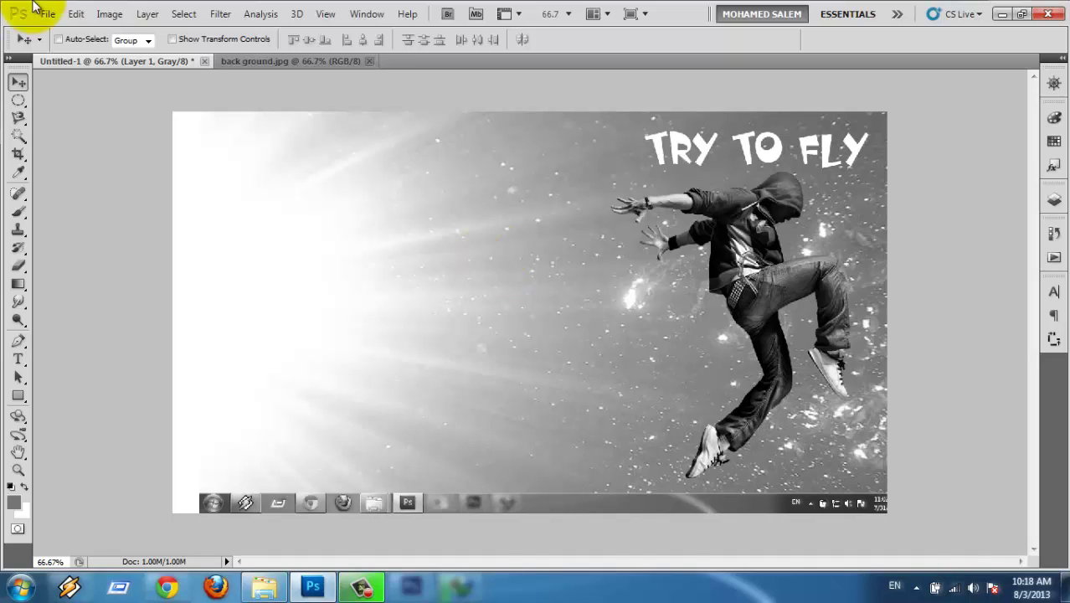
# Close back ground.jpg and Untitled-1 without saving
pyautogui.click(370, 60)
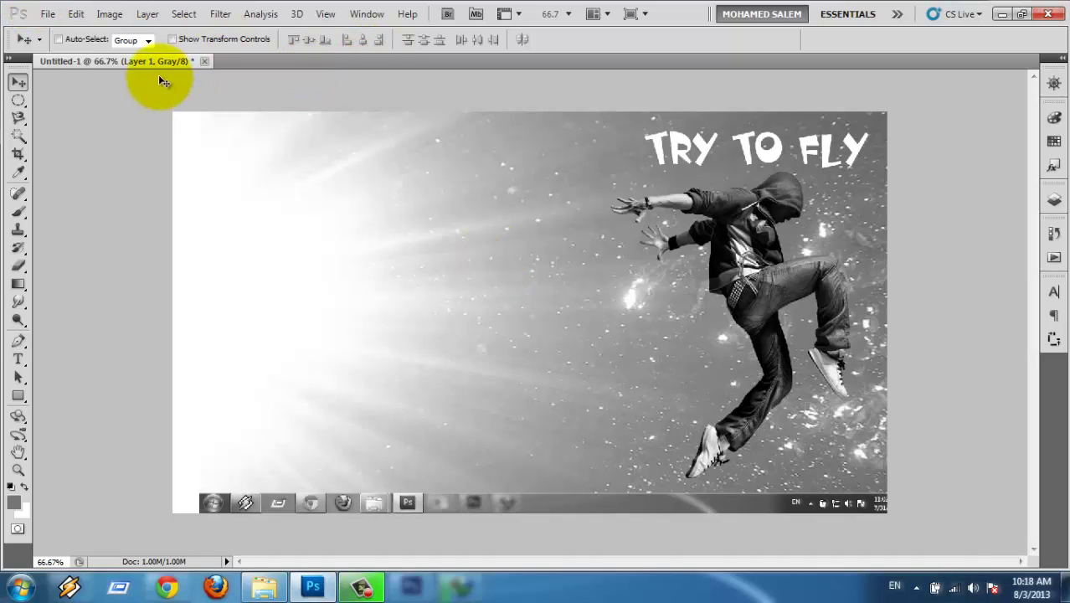
pyautogui.click(203, 62)
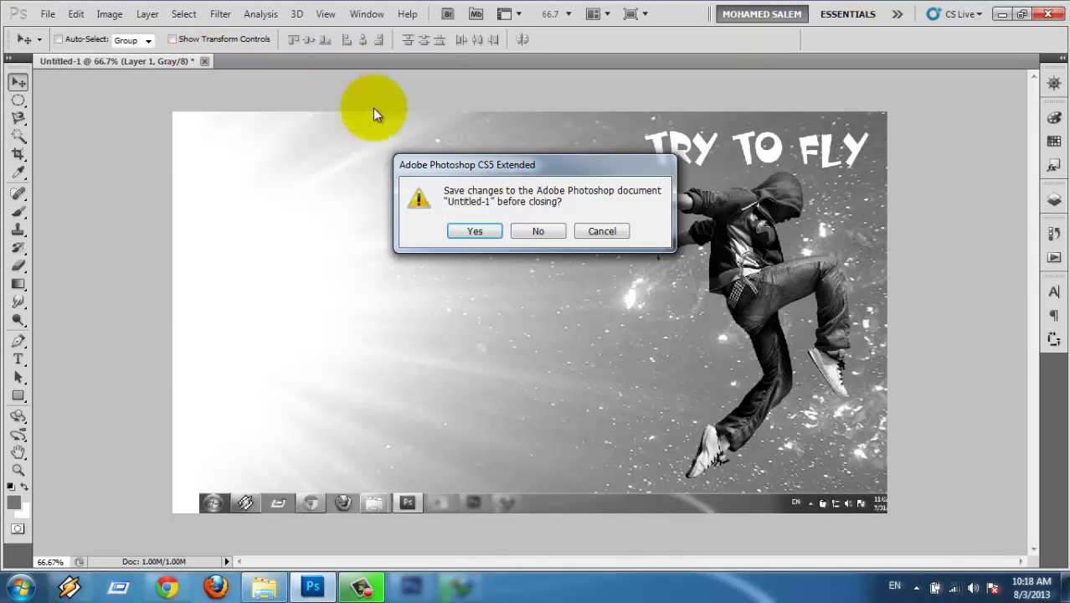
pyautogui.click(525, 233)
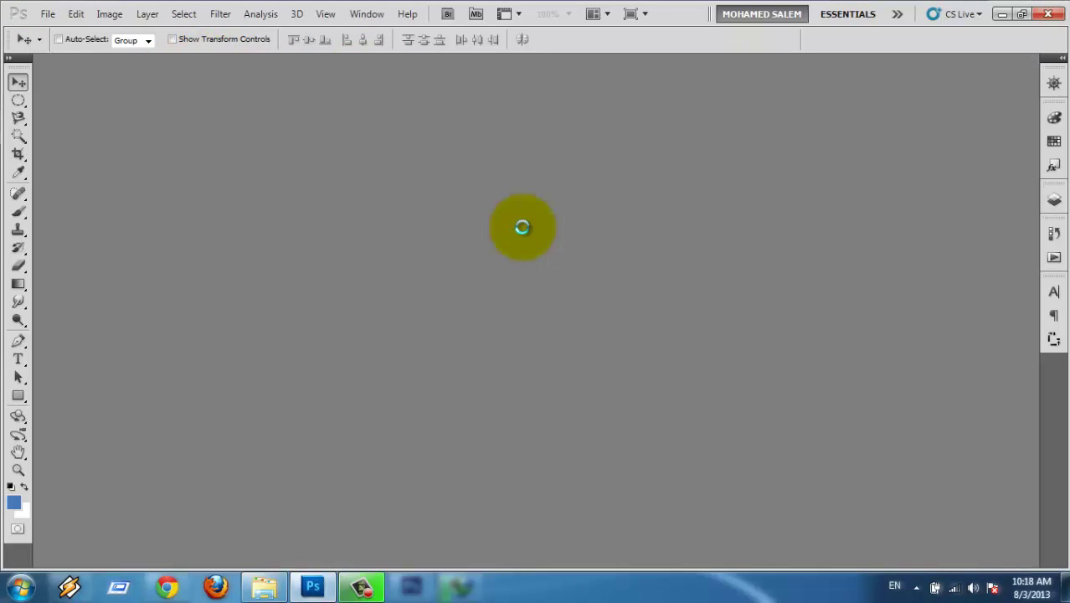
# Start a new Grayscale document and type a custom name for it
pyautogui.hotkey('ctrl', 'n')
pyautogui.click(516, 276)
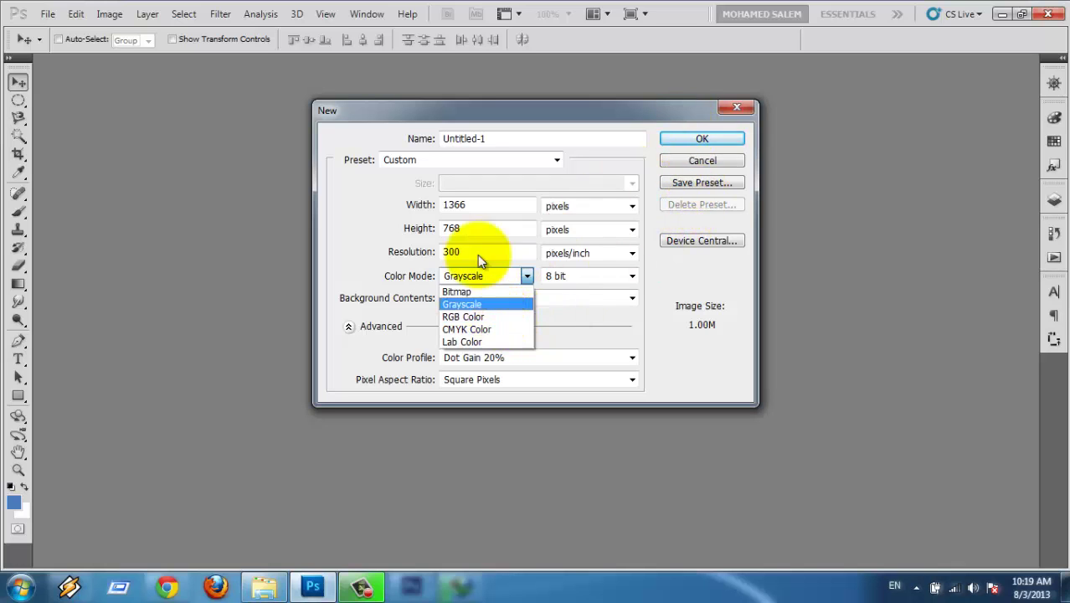
pyautogui.click(515, 139)
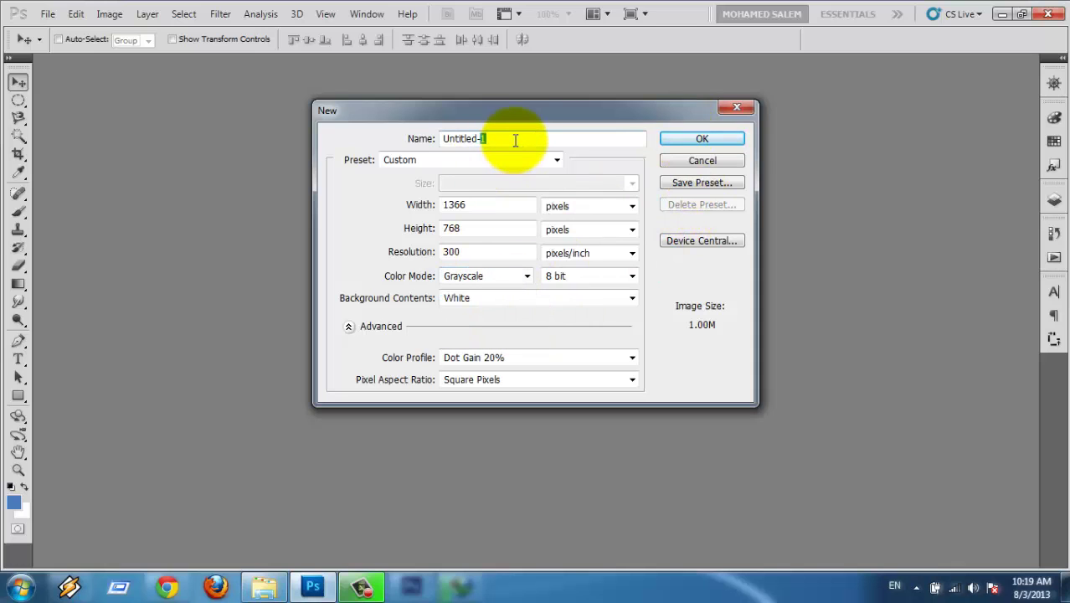
pyautogui.write('moh')
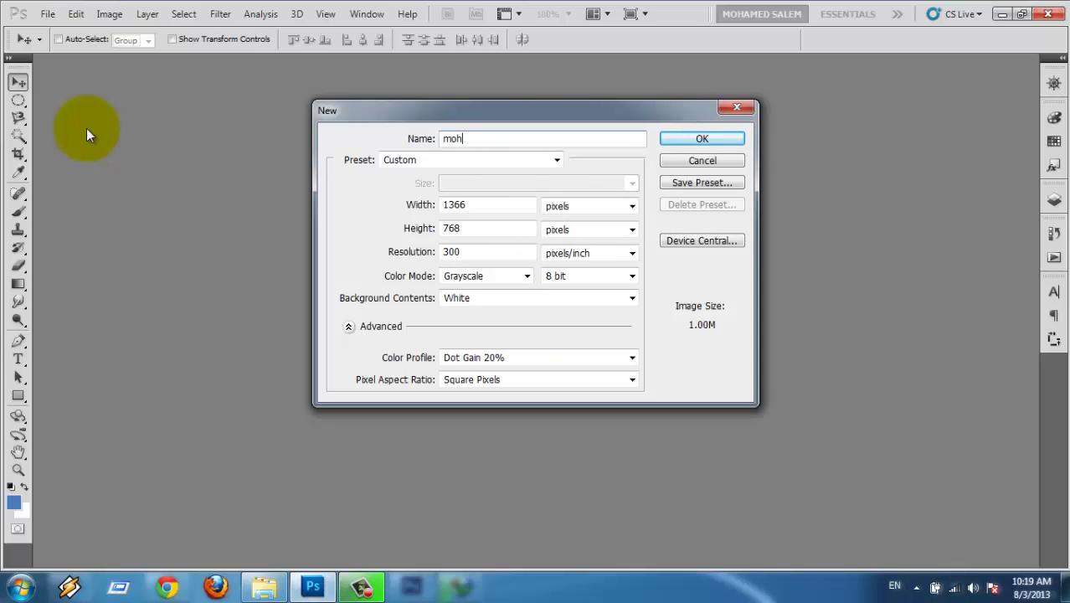
pyautogui.write('amed')
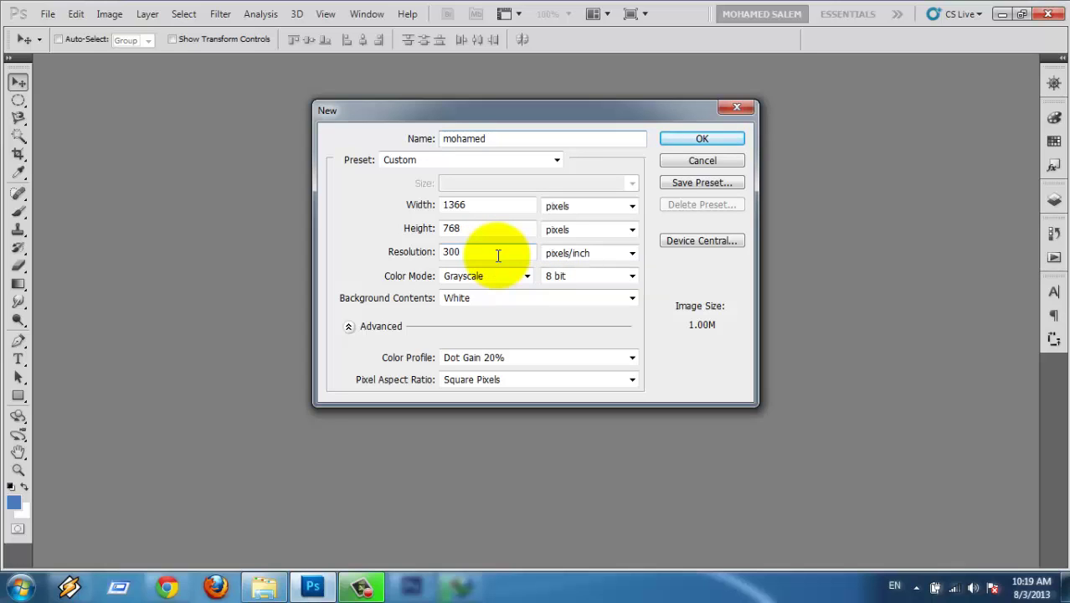
# Create the named grayscale document, then cancel an attempt to open a file
pyautogui.click(714, 141)
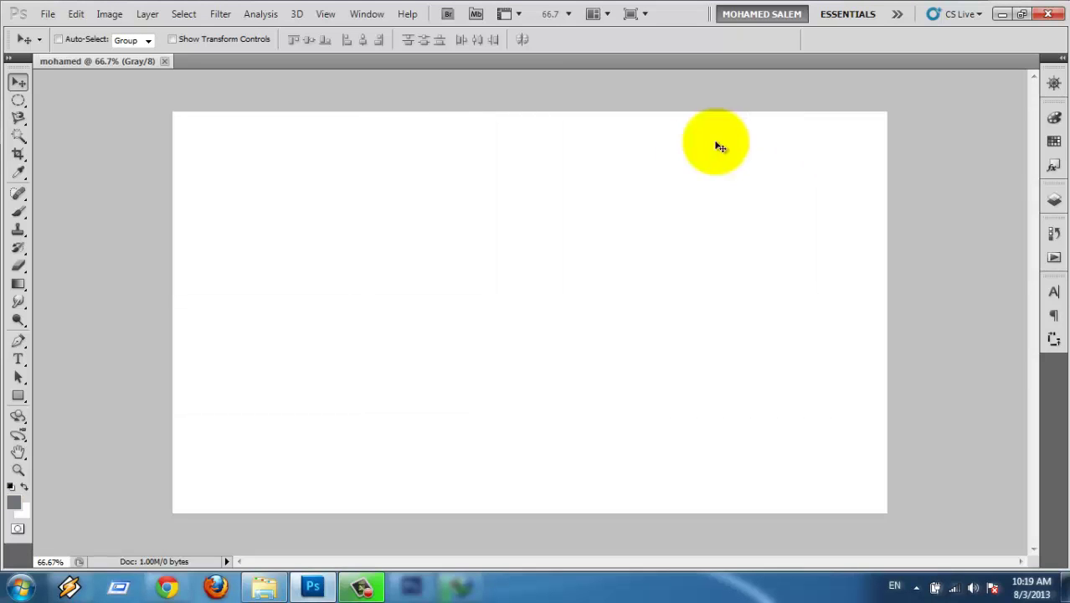
pyautogui.click(48, 15)
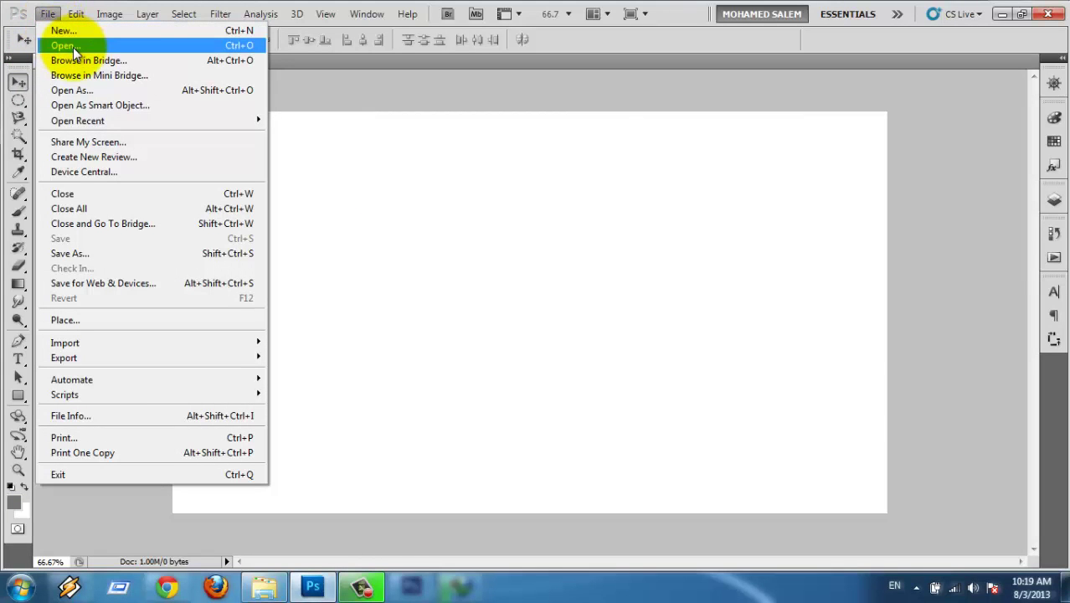
pyautogui.click(73, 48)
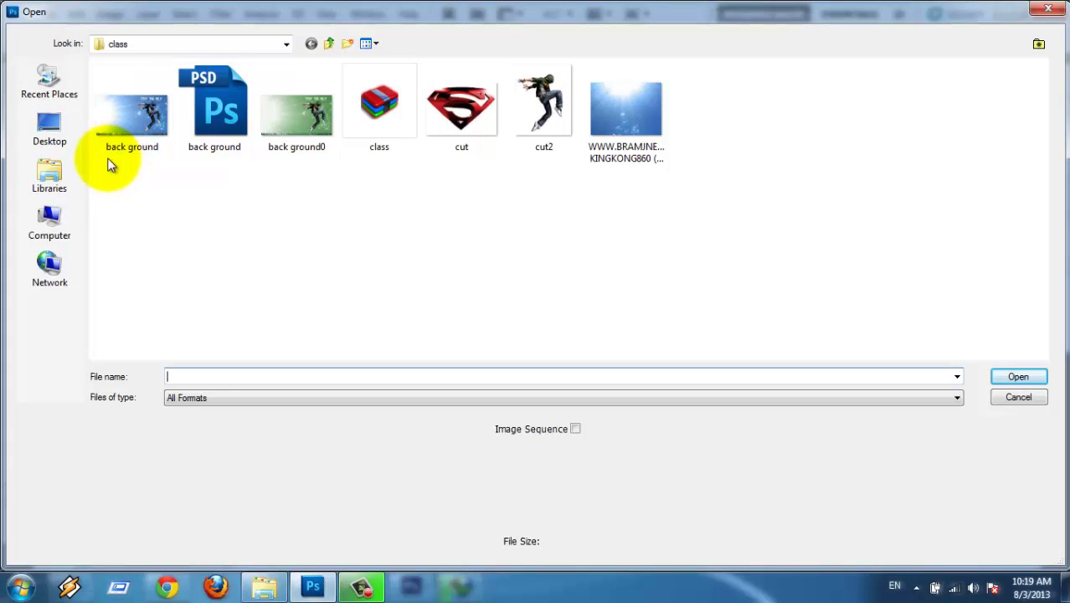
pyautogui.click(1019, 397)
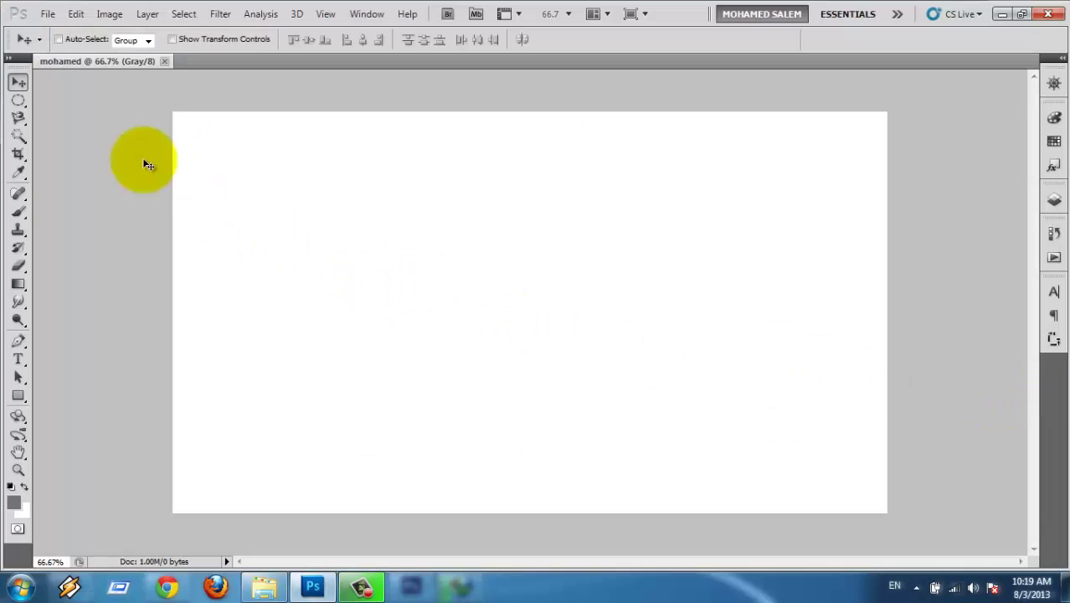
# Open cut.jpg from the class folder, then close it and the blank document
pyautogui.click(48, 15)
pyautogui.click(61, 47)
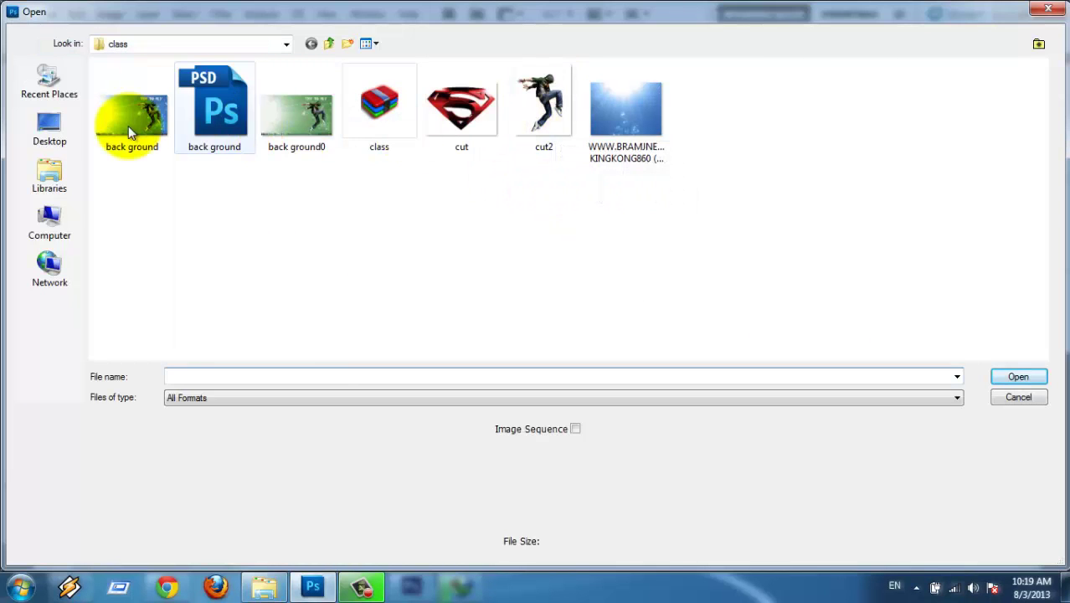
pyautogui.click(283, 44)
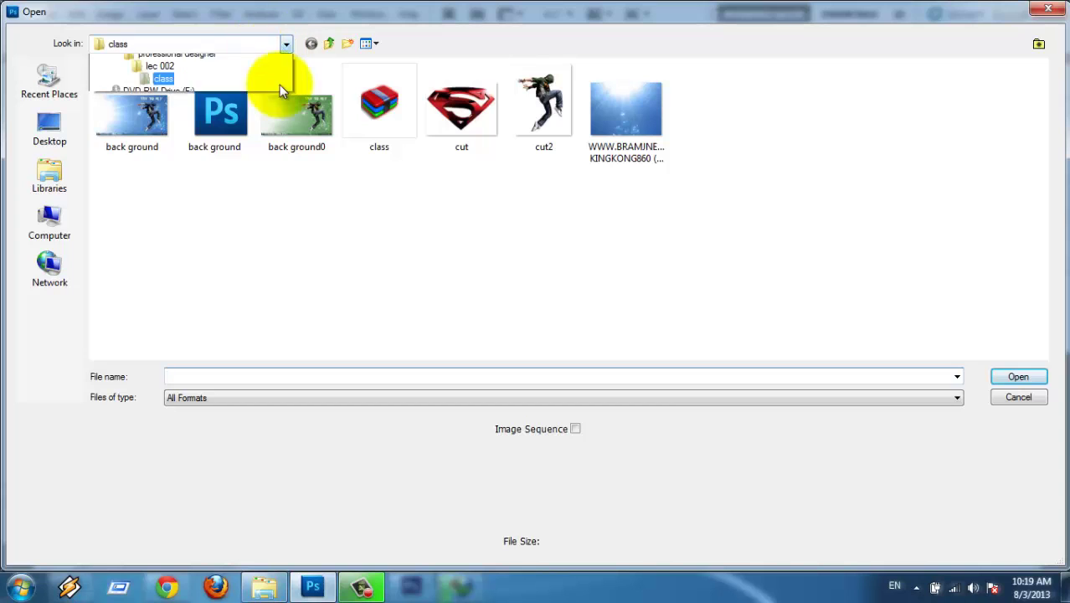
pyautogui.click(505, 251)
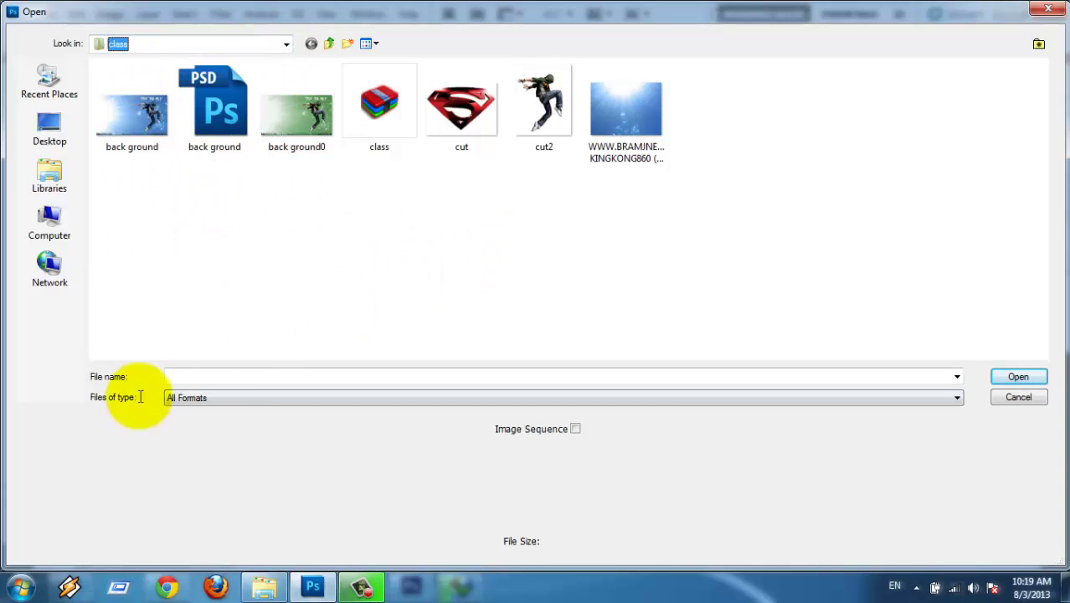
pyautogui.doubleClick(451, 131)
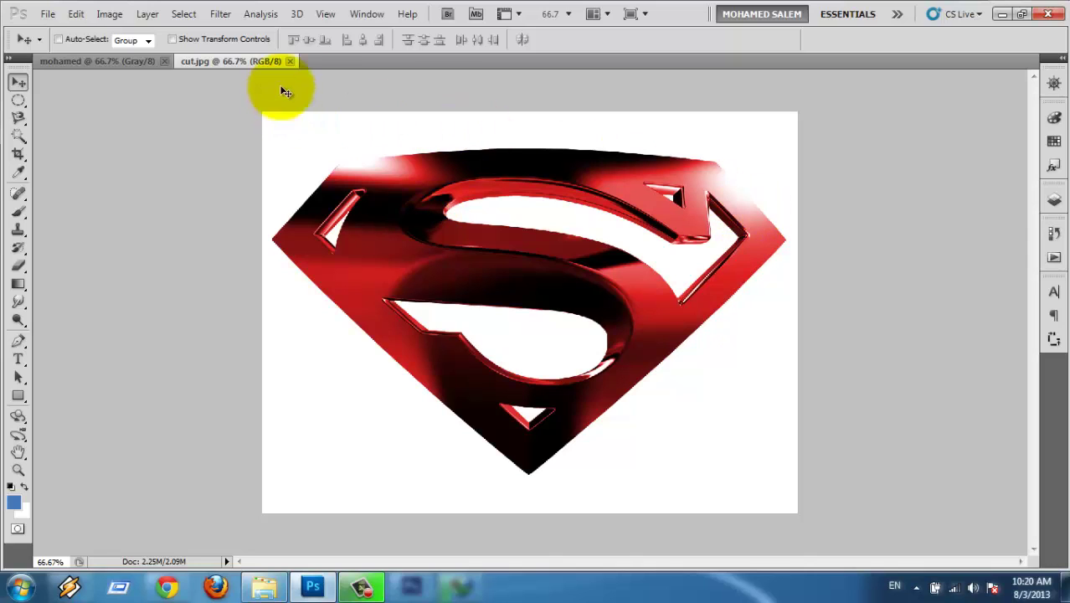
pyautogui.click(290, 62)
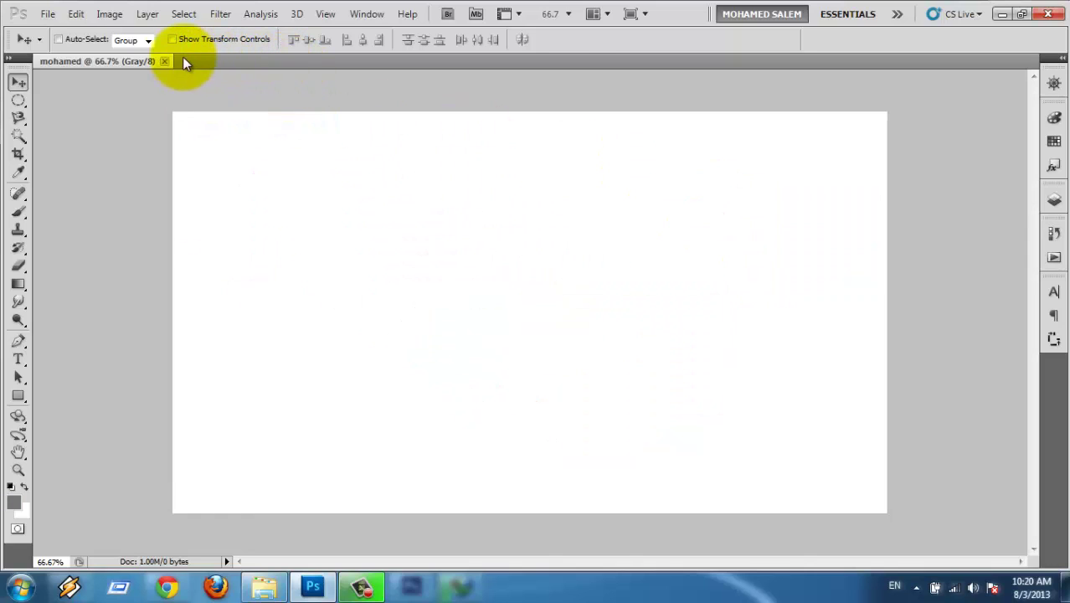
pyautogui.click(164, 62)
# Try Browse in Bridge and switch Windows to the Basic colour scheme
pyautogui.click(47, 13)
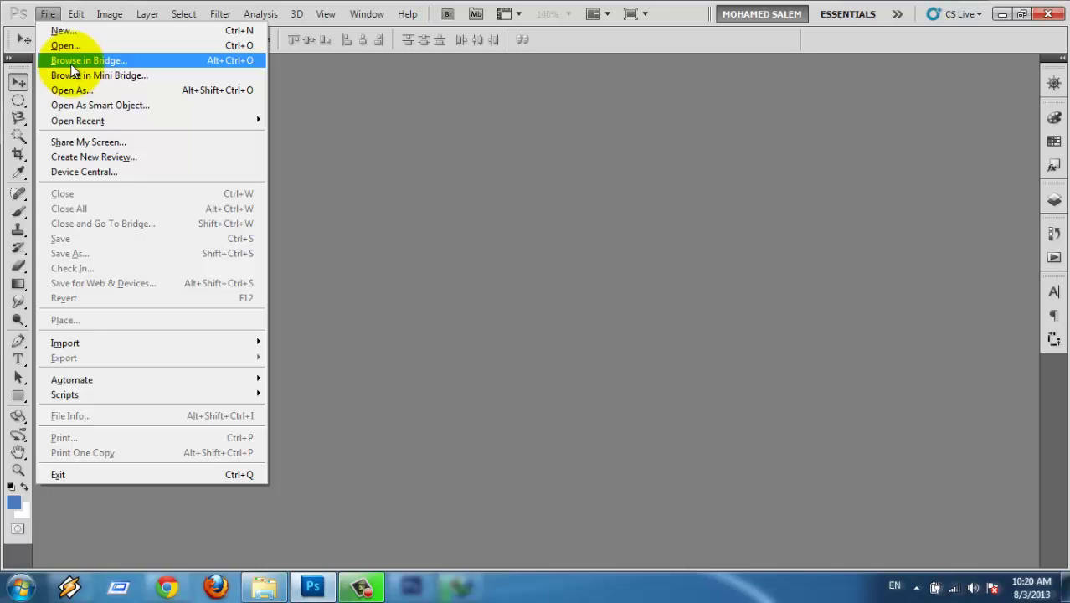
pyautogui.click(70, 62)
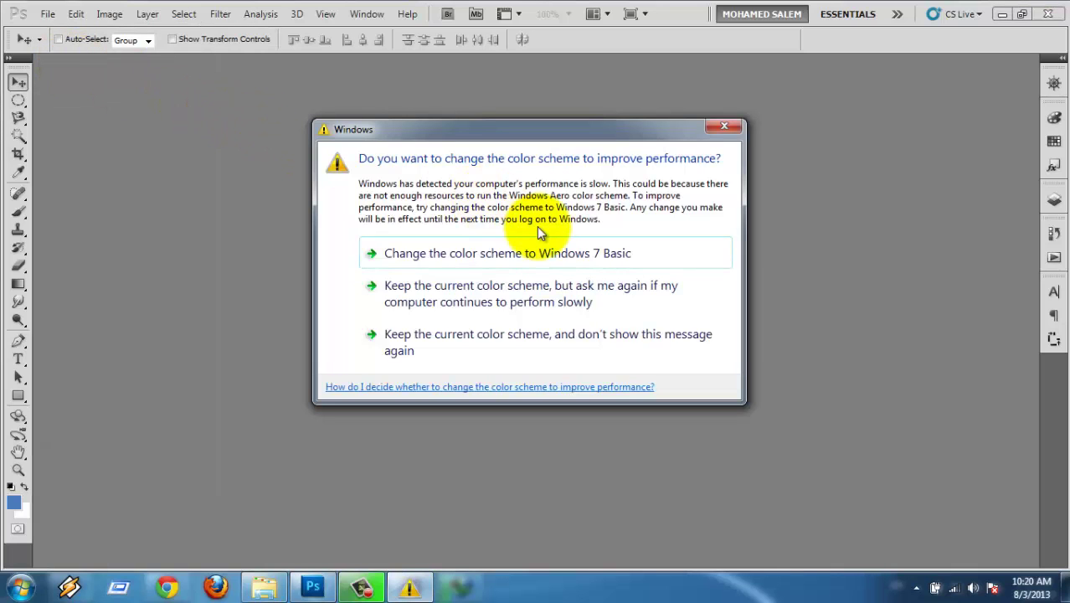
pyautogui.click(542, 264)
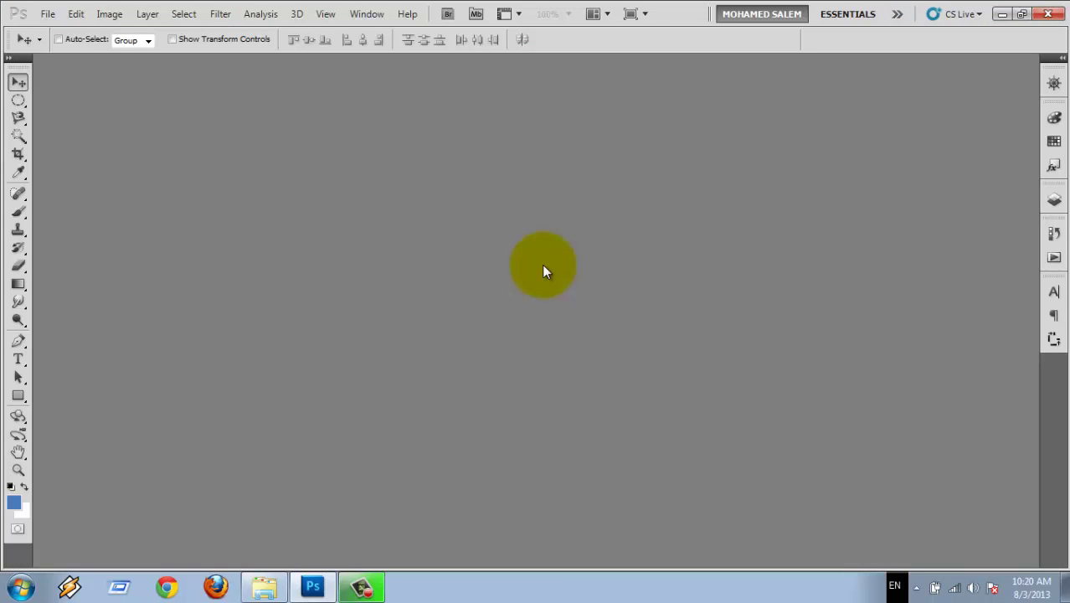
# Open and close Mini Bridge, then open and dismiss the Open As dialog
pyautogui.click(48, 13)
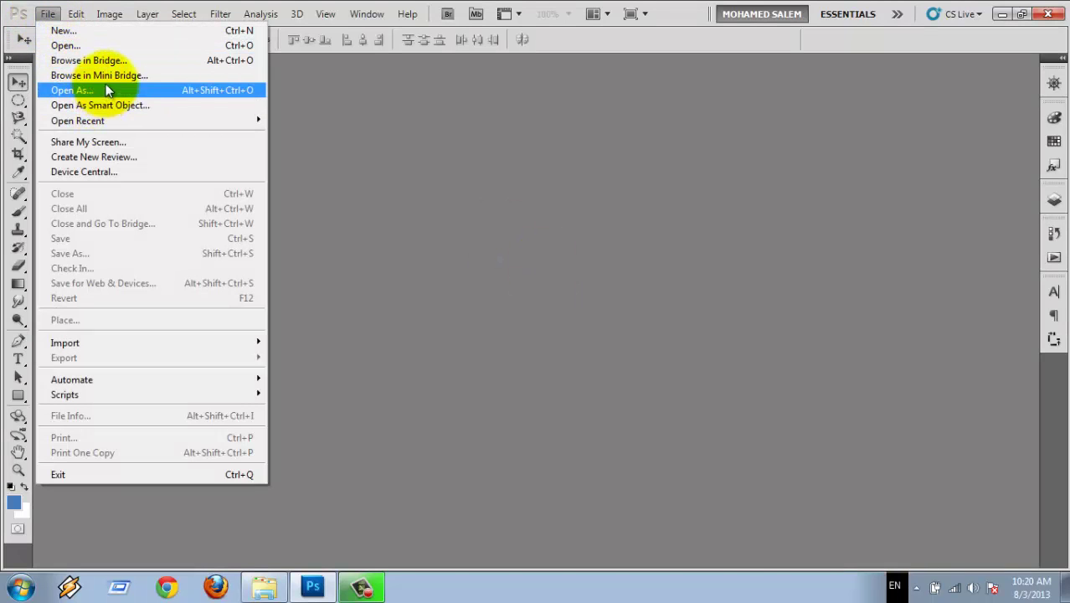
pyautogui.click(99, 76)
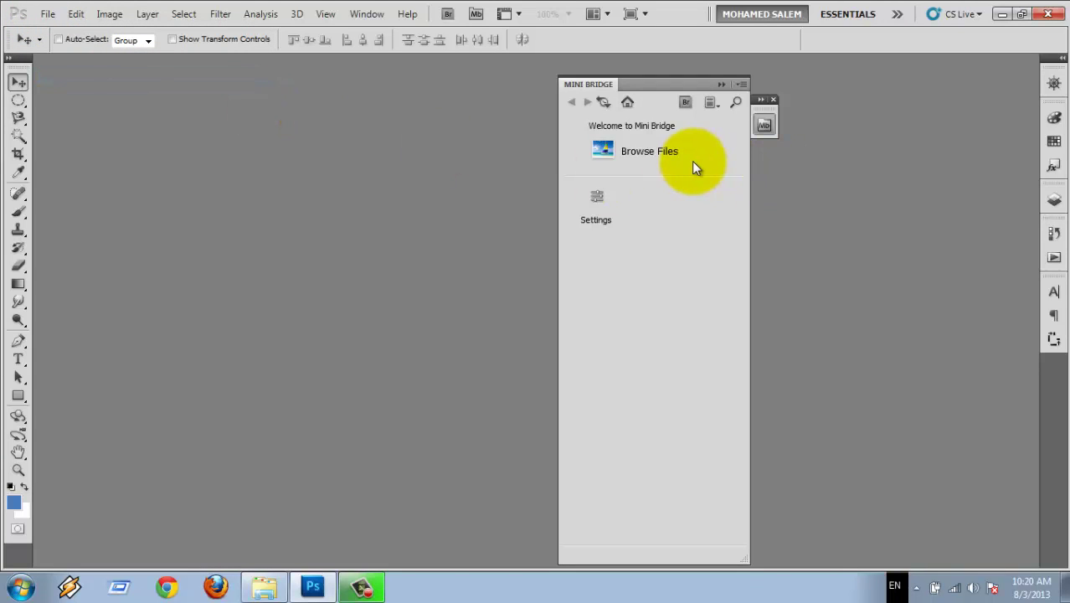
pyautogui.click(772, 100)
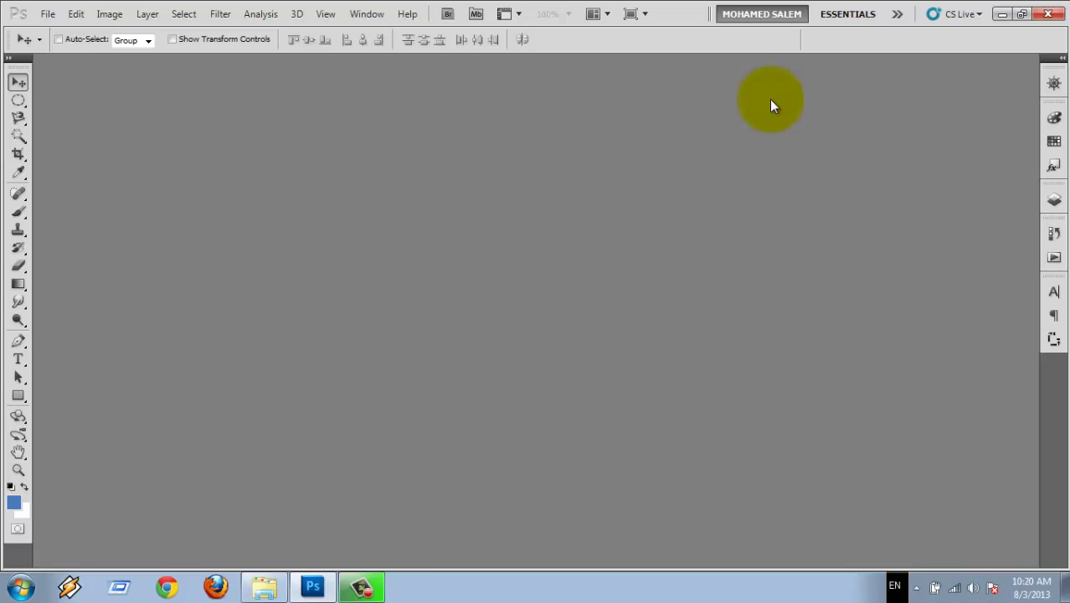
pyautogui.click(48, 14)
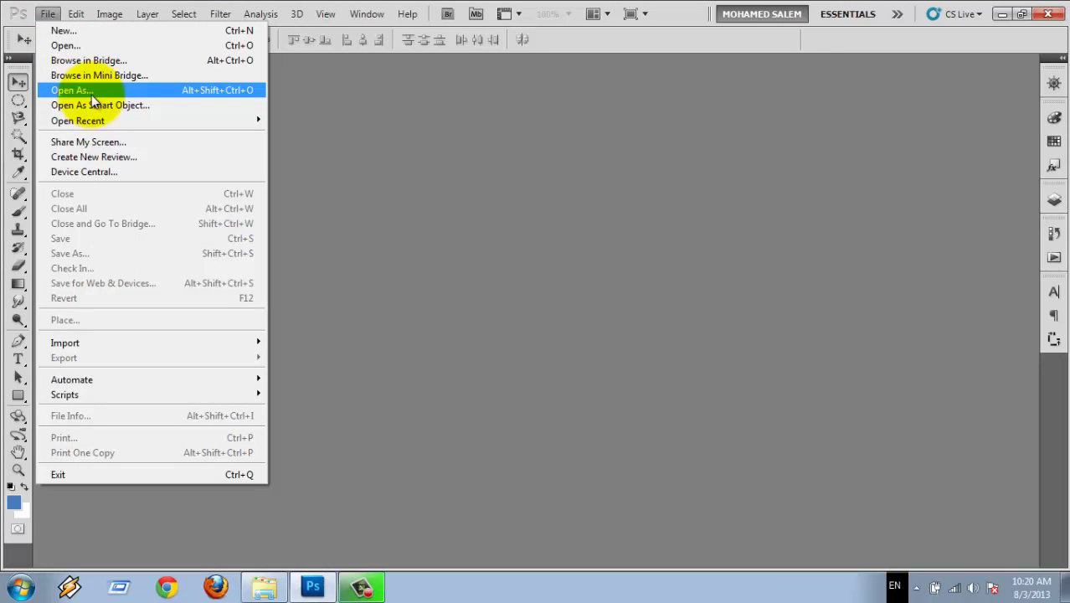
pyautogui.click(92, 94)
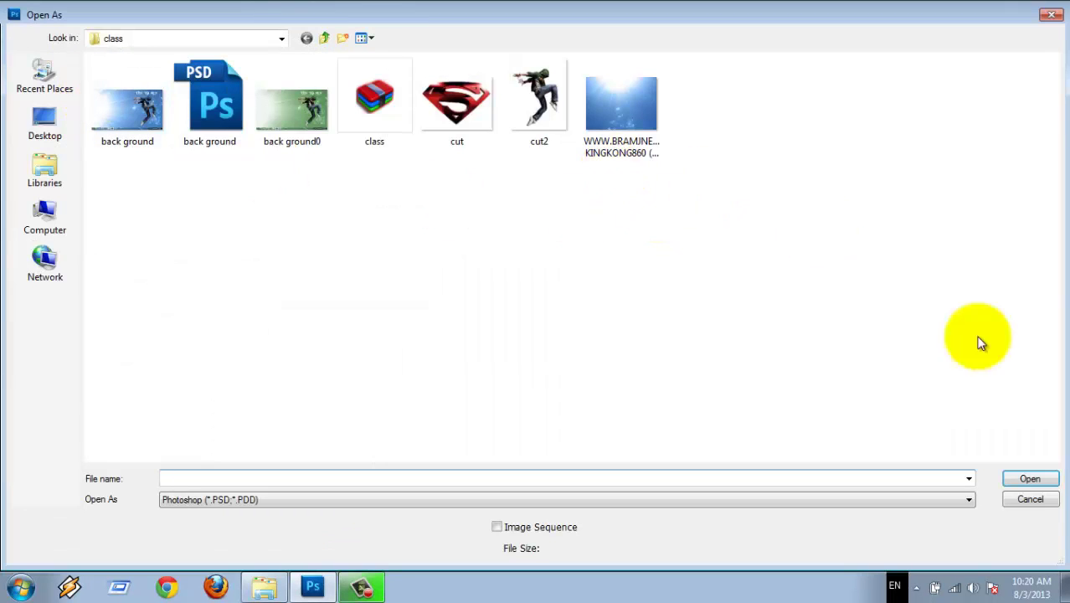
pyautogui.click(1052, 507)
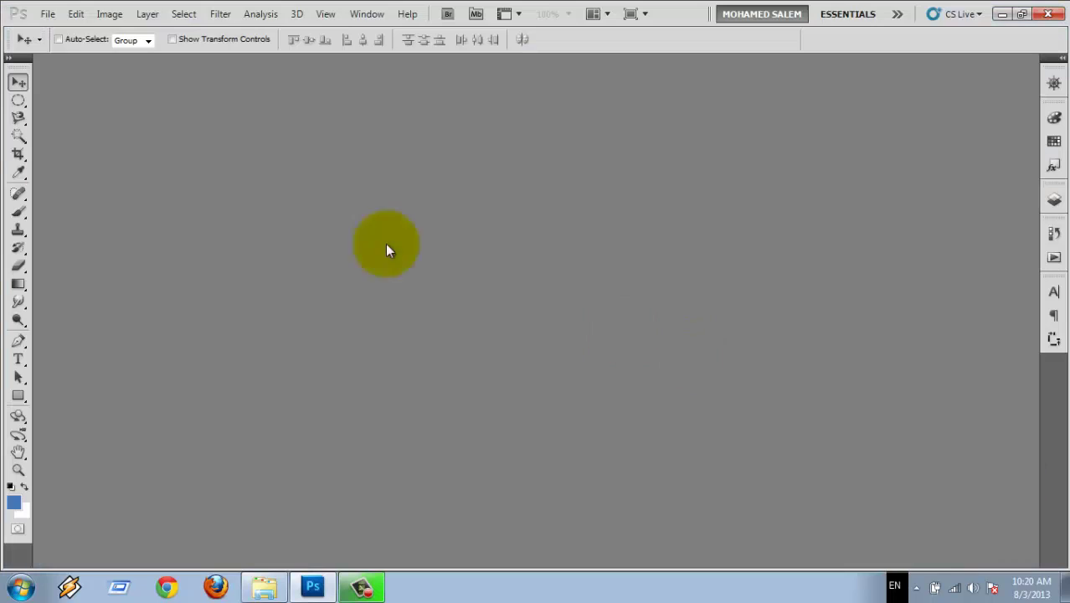
# Show the File menu with no document open
pyautogui.click(46, 15)
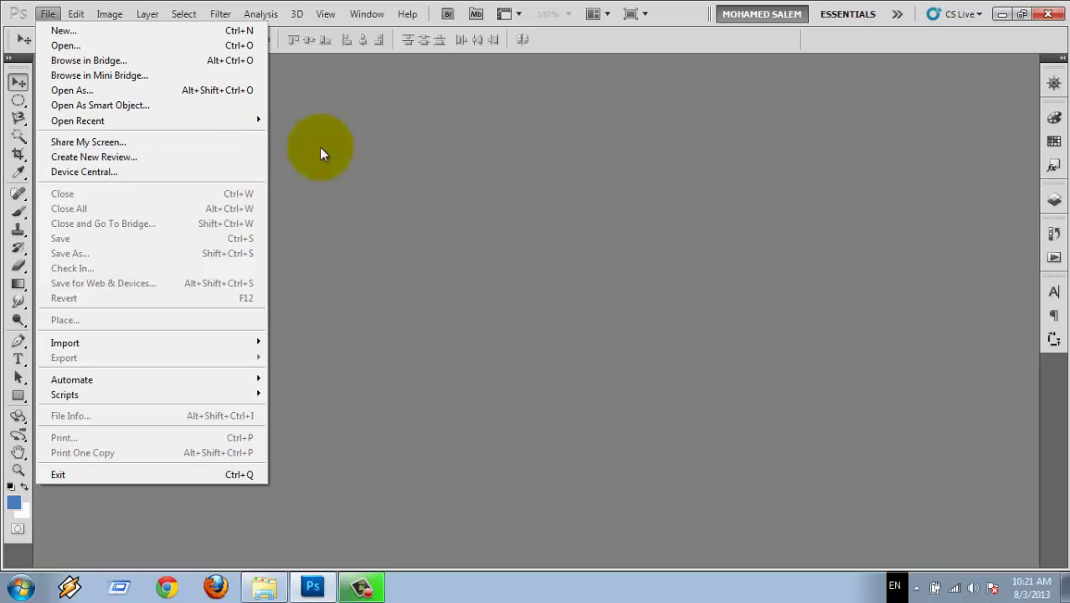
# Try opening the class archive file and dismiss the wrong-document error
pyautogui.click(431, 199)
pyautogui.hotkey('ctrl', 'o')
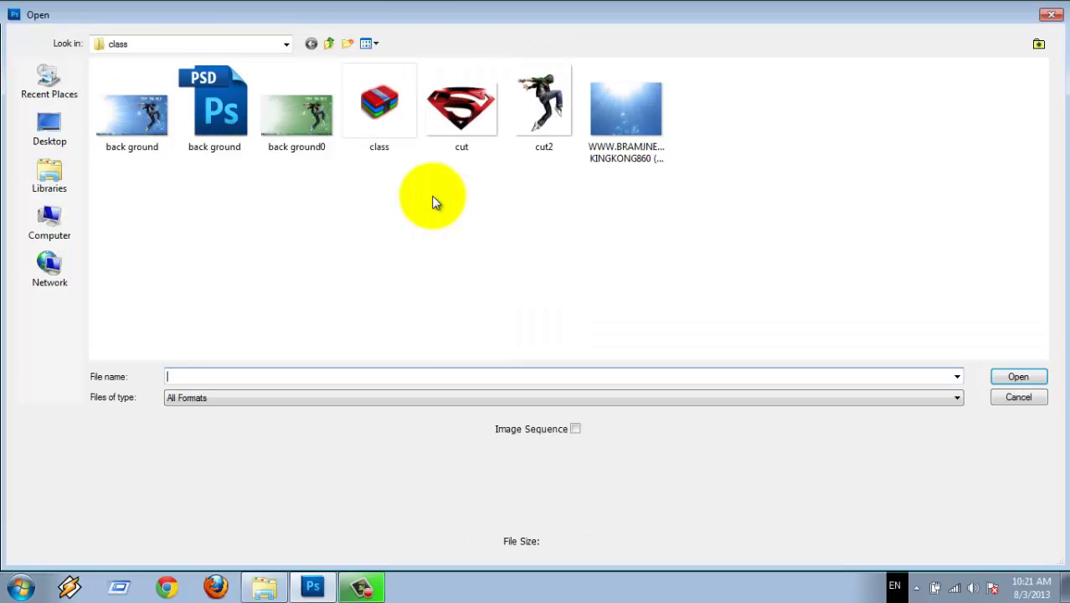
pyautogui.click(342, 135)
pyautogui.press('Return')
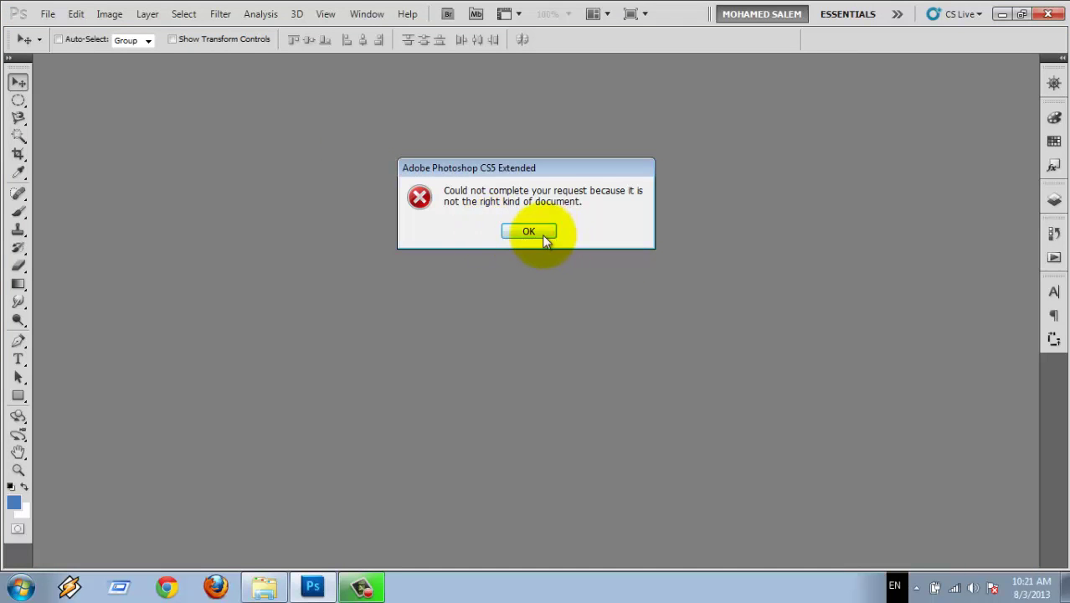
pyautogui.click(536, 232)
# Open back ground0.jpg and close it, twice over
pyautogui.hotkey('ctrl', 'o')
pyautogui.doubleClick(282, 131)
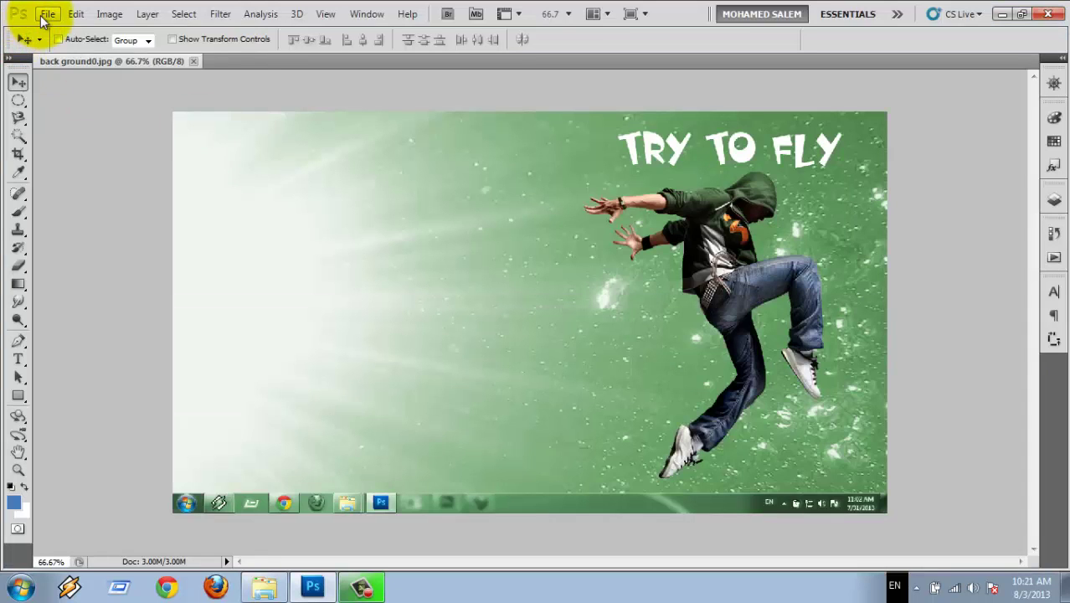
pyautogui.click(46, 14)
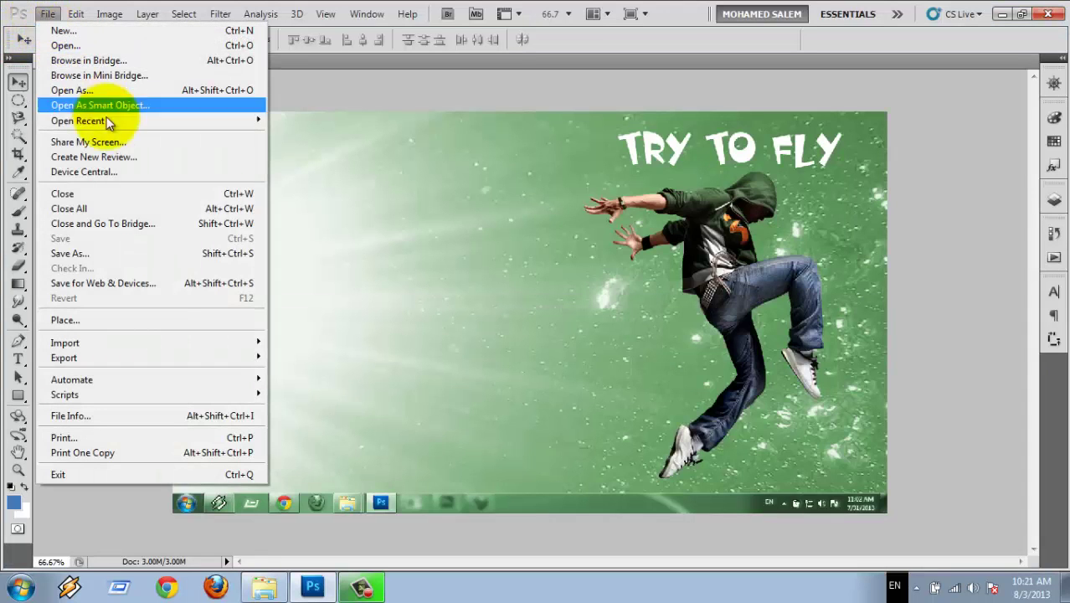
pyautogui.click(139, 195)
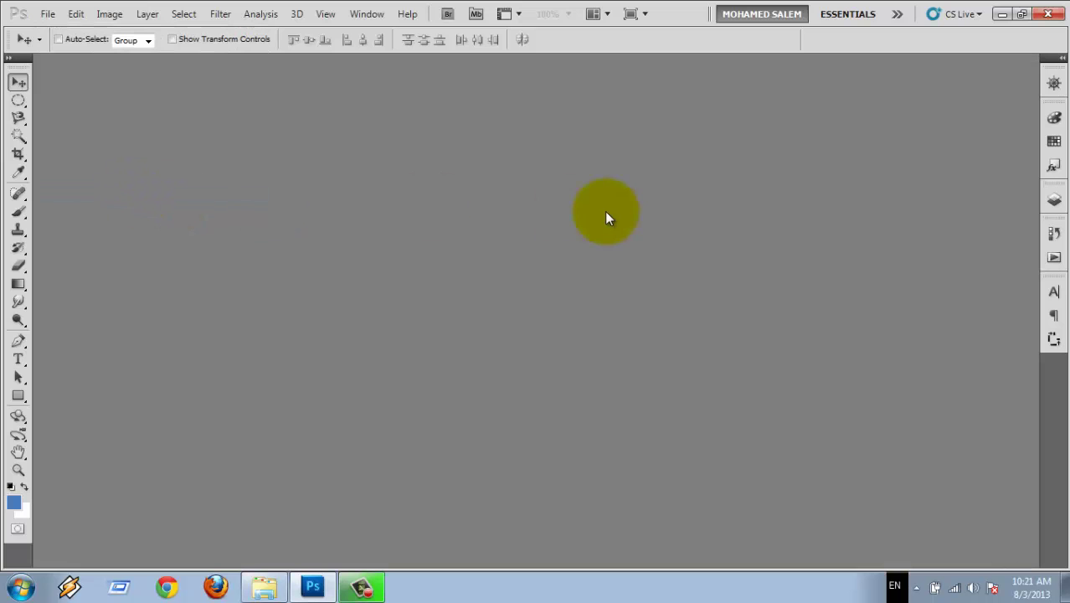
pyautogui.doubleClick(604, 211)
pyautogui.doubleClick(259, 119)
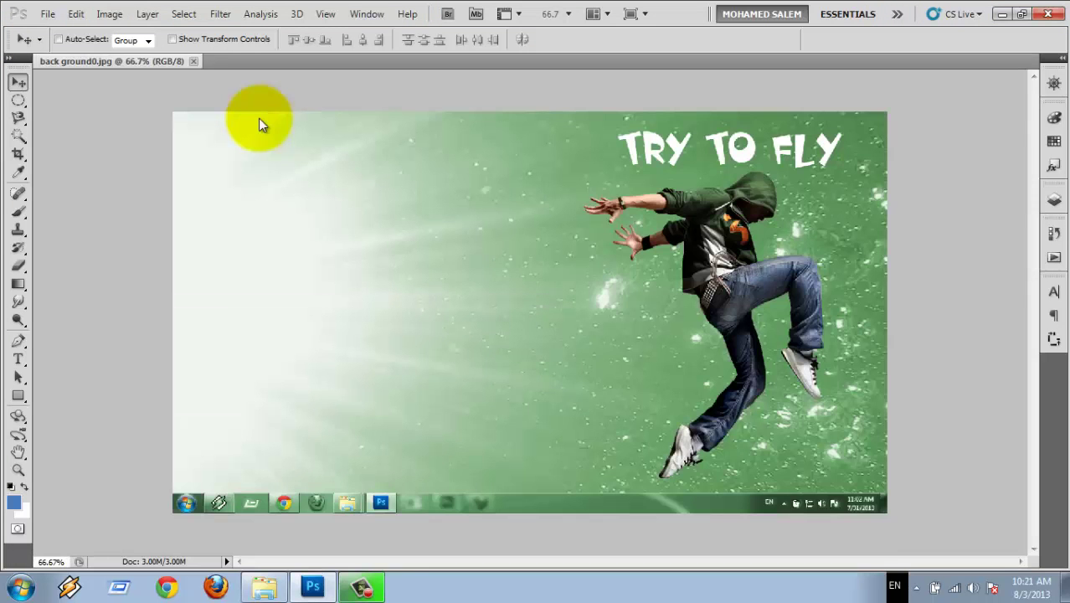
pyautogui.hotkey('ctrl', 'w')
# Open back ground0, cut and cut2 together in one multi-file selection
pyautogui.doubleClick(402, 255)
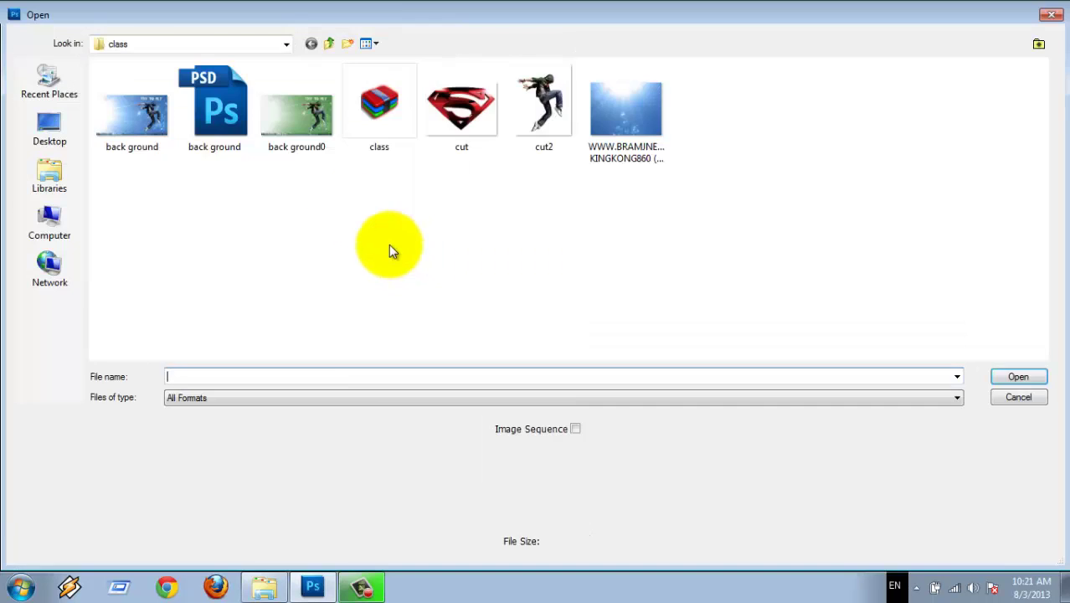
pyautogui.click(294, 152)
pyautogui.keyDown('ctrl'); pyautogui.click(463, 117); pyautogui.keyUp('ctrl')
pyautogui.keyDown('ctrl'); pyautogui.click(561, 111); pyautogui.keyUp('ctrl')
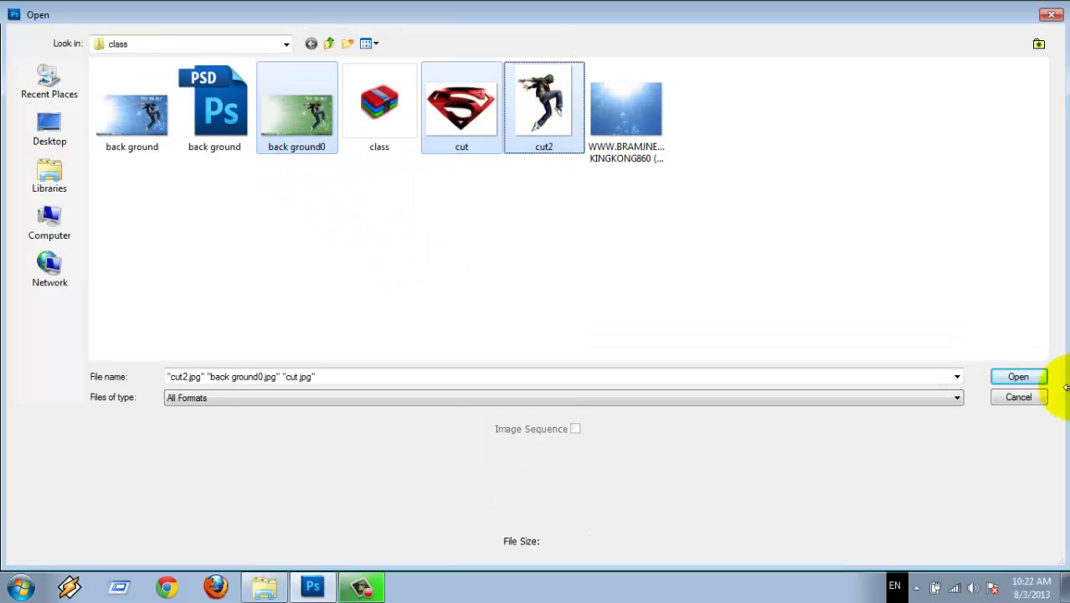
pyautogui.click(1018, 376)
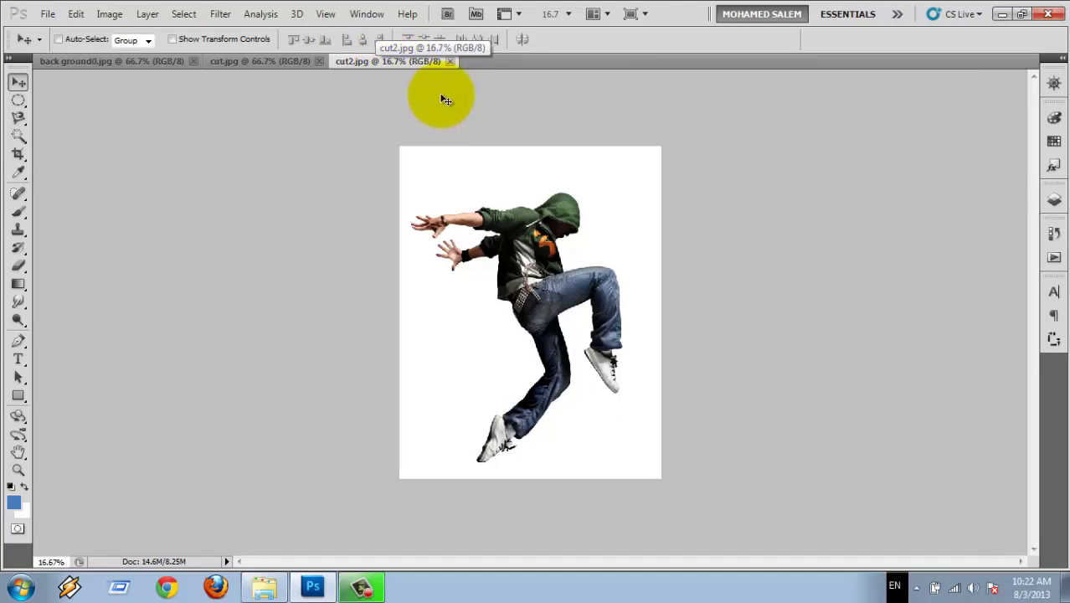
# View the cut.jpg Superman logo and cut2.jpg dancer, then return to back ground0.jpg
pyautogui.click(232, 63)
pyautogui.click(154, 62)
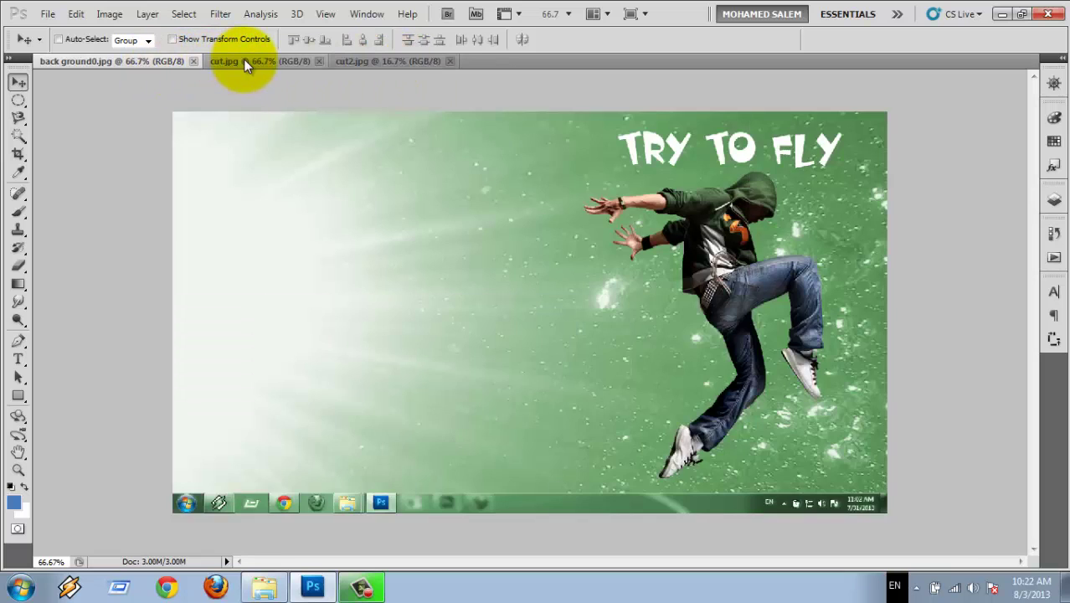
pyautogui.click(268, 61)
pyautogui.click(412, 63)
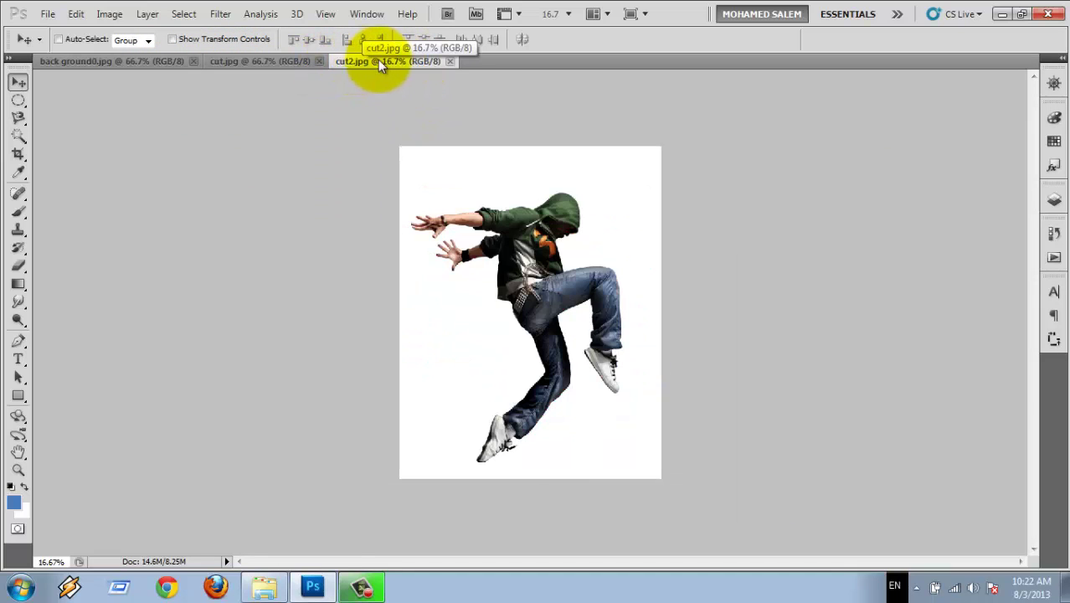
pyautogui.click(264, 63)
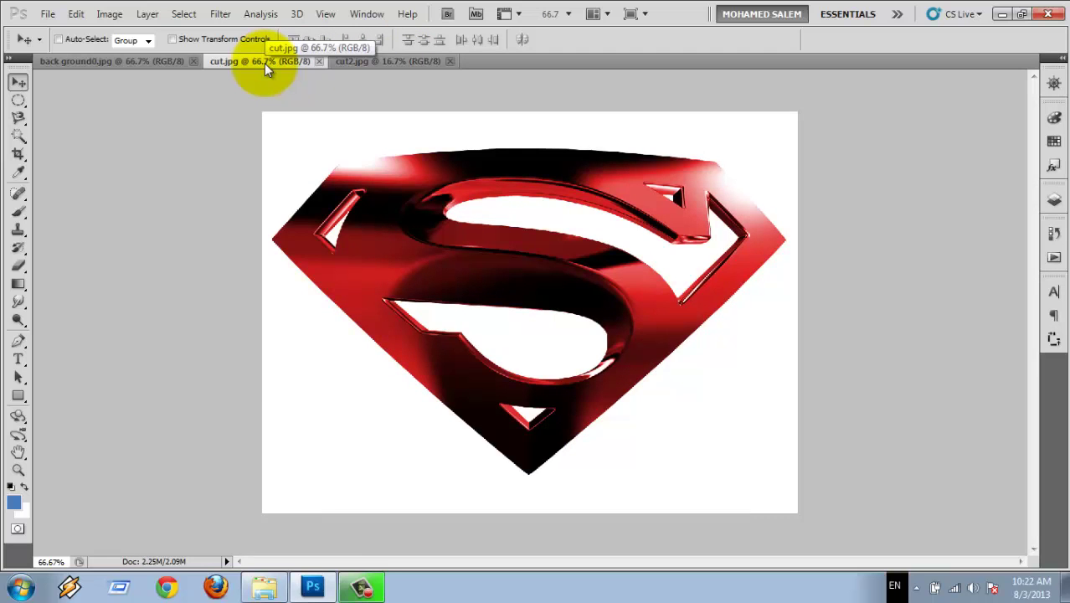
pyautogui.click(157, 64)
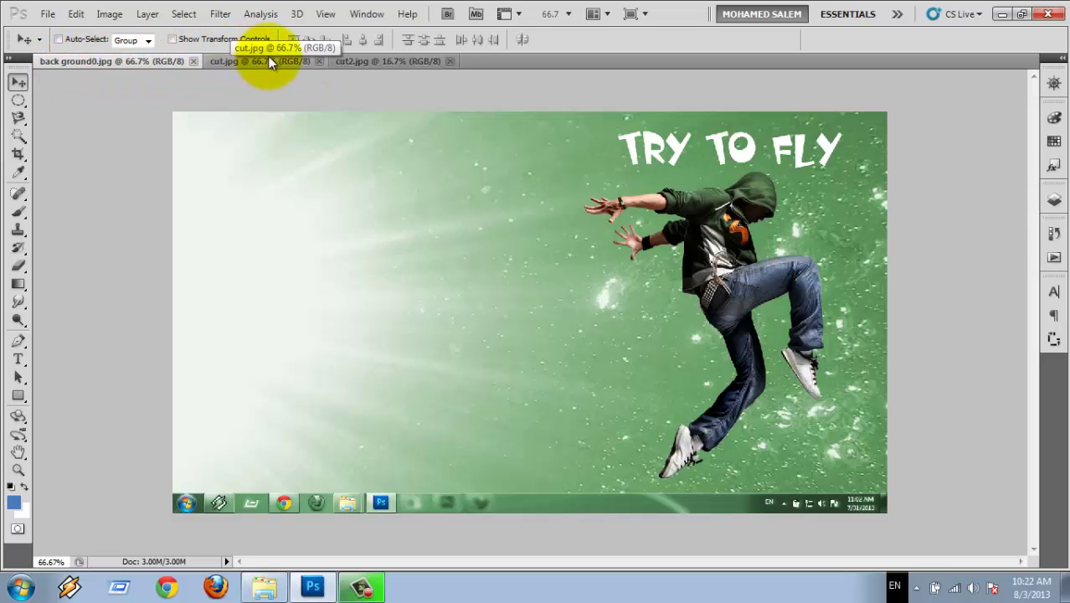
# Close all three documents and reopen only back ground0.jpg
pyautogui.click(48, 14)
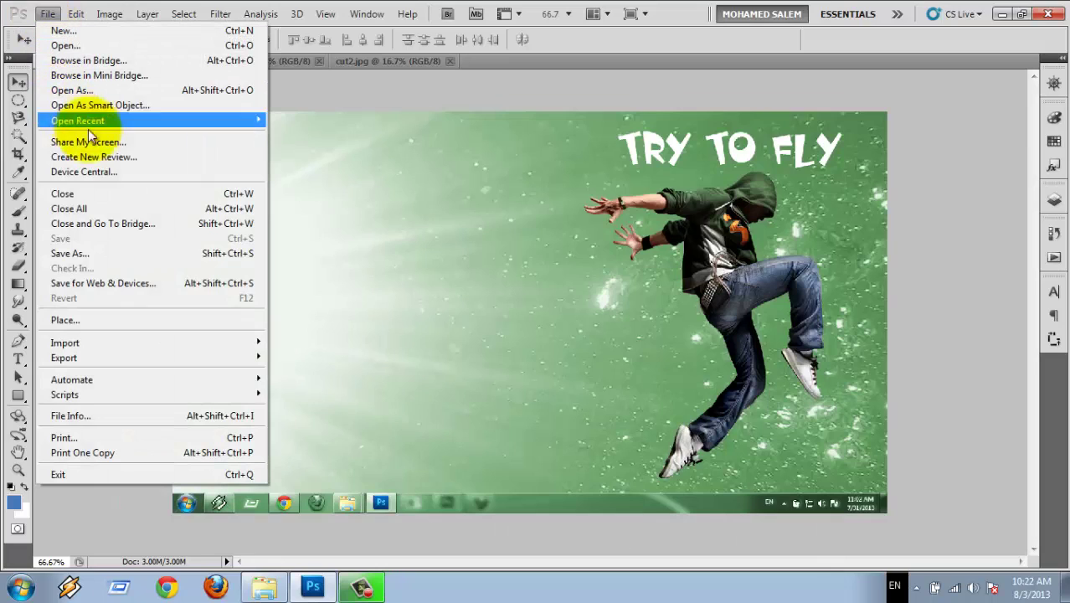
pyautogui.click(172, 210)
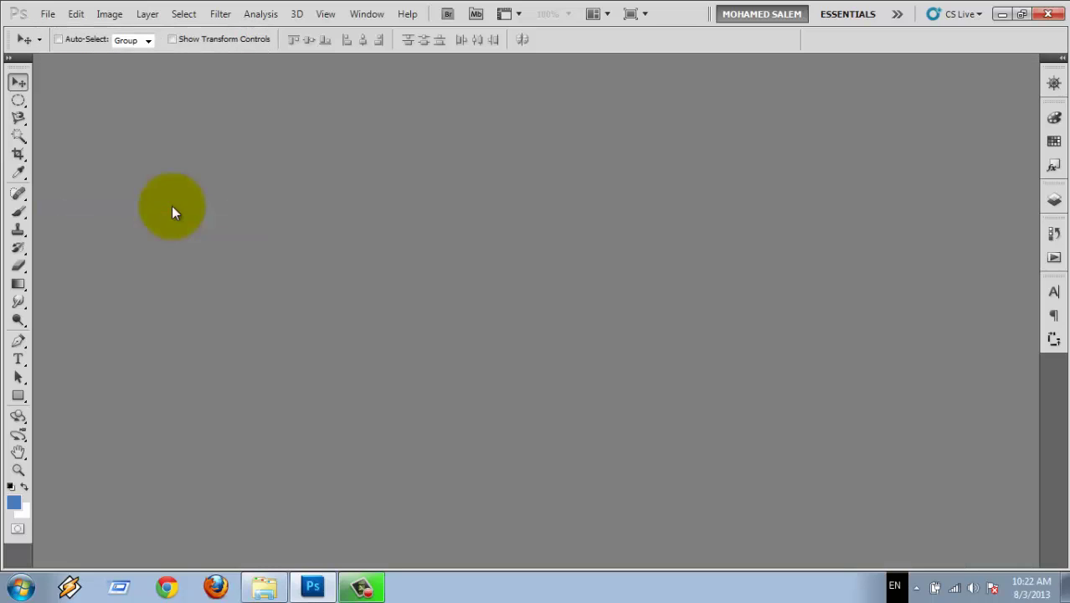
pyautogui.click(48, 13)
pyautogui.click(59, 46)
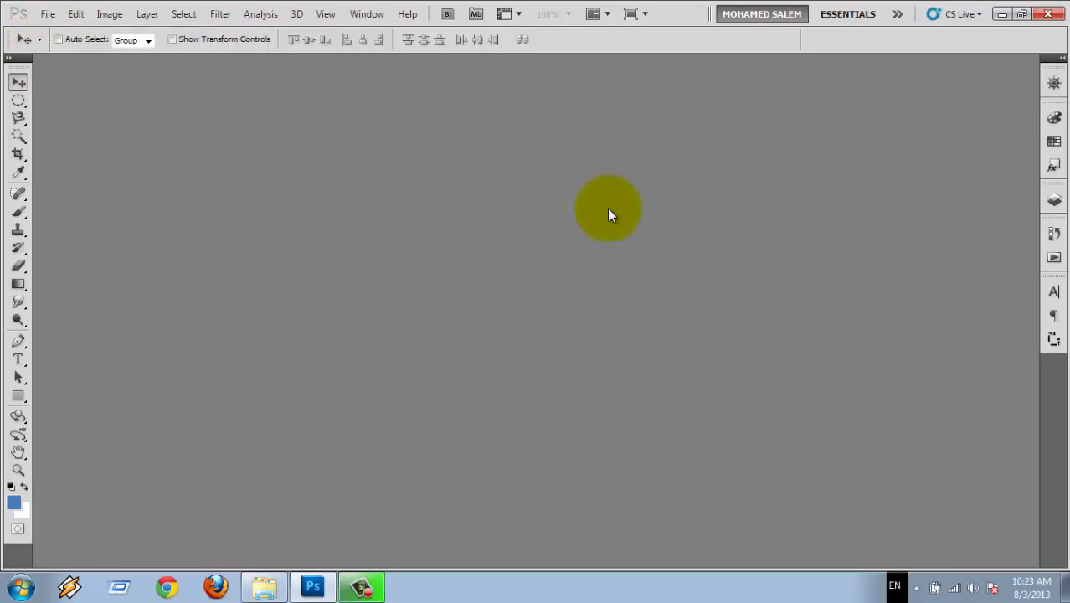
pyautogui.doubleClick(283, 96)
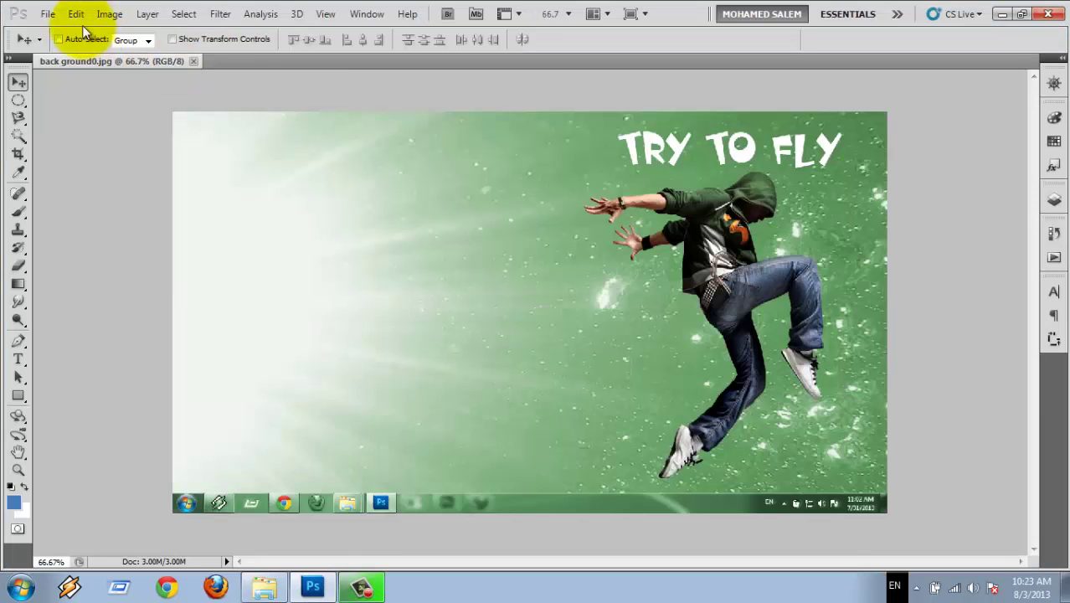
pyautogui.click(48, 14)
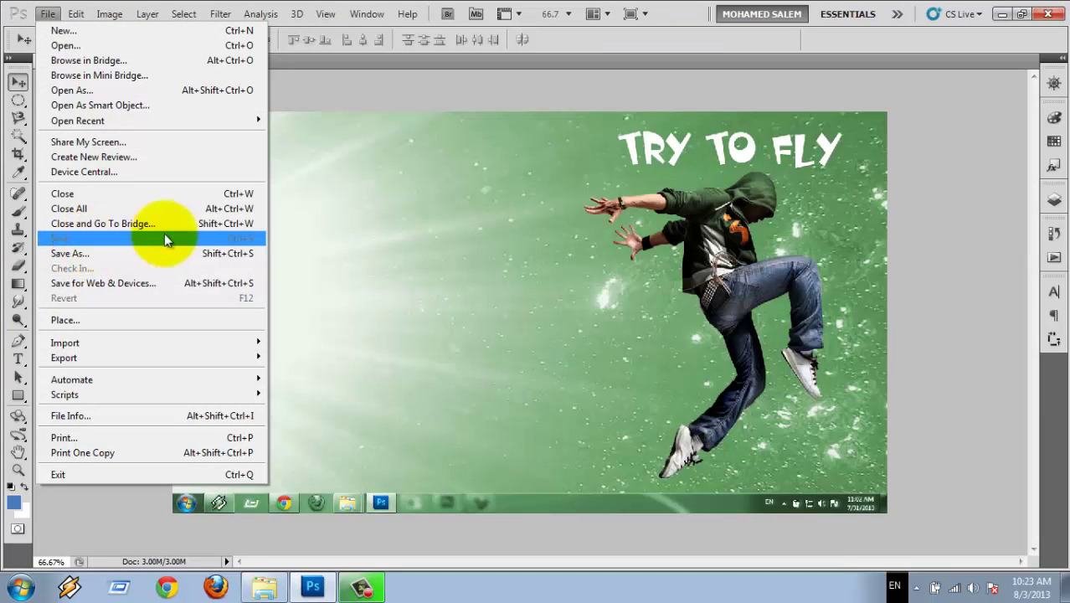
# Paint a test blue brush stroke beside the dancer, then undo it
pyautogui.click(426, 252)
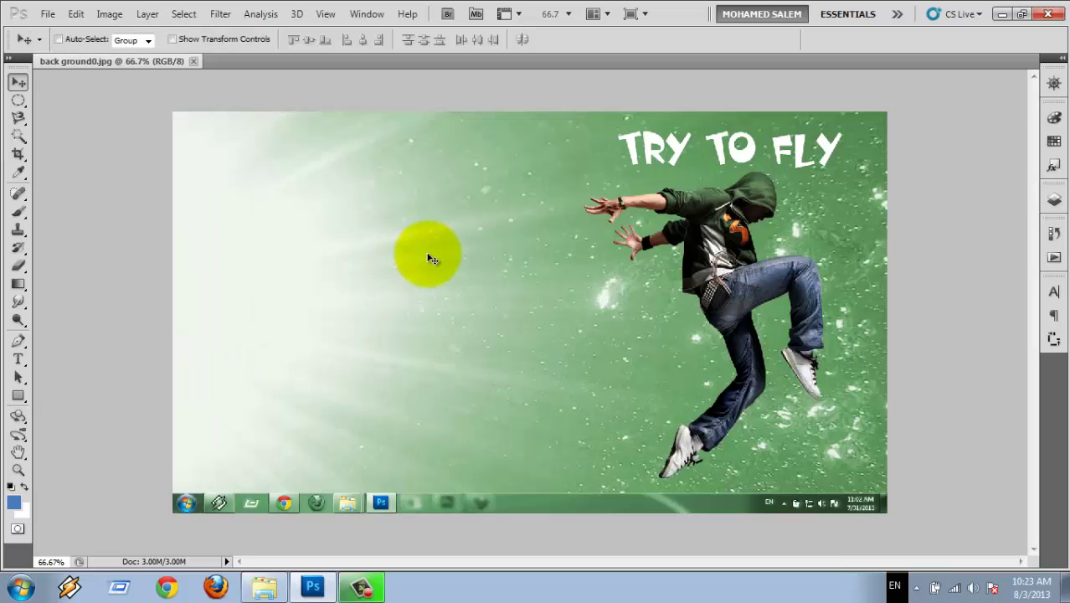
pyautogui.press('b')
pyautogui.moveTo(411, 230)
pyautogui.mouseDown()
pyautogui.moveTo(411, 297)
pyautogui.moveTo(499, 352)
pyautogui.mouseUp()
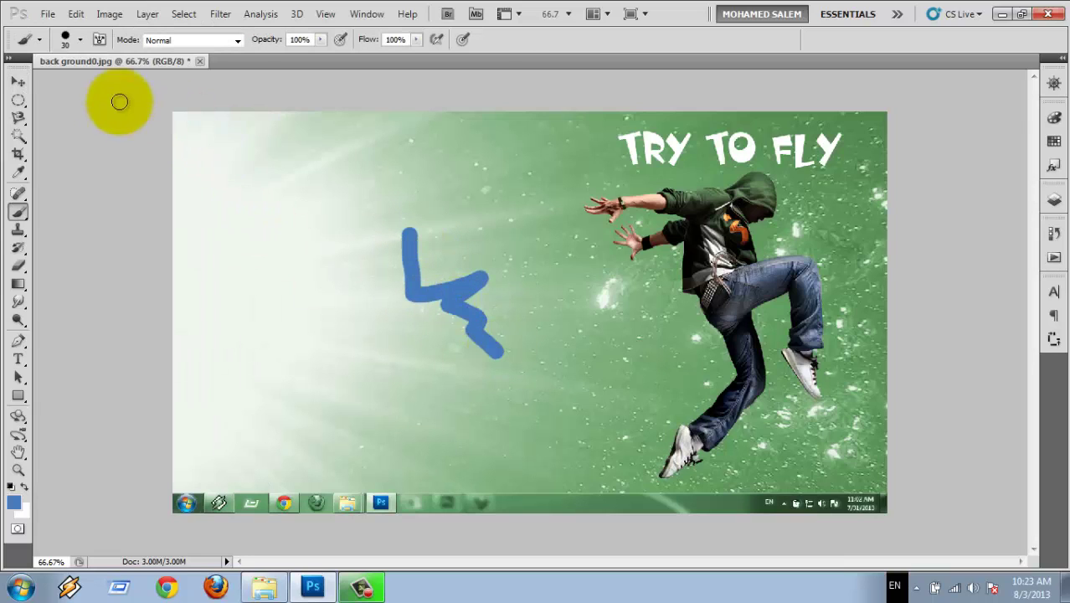
pyautogui.click(48, 12)
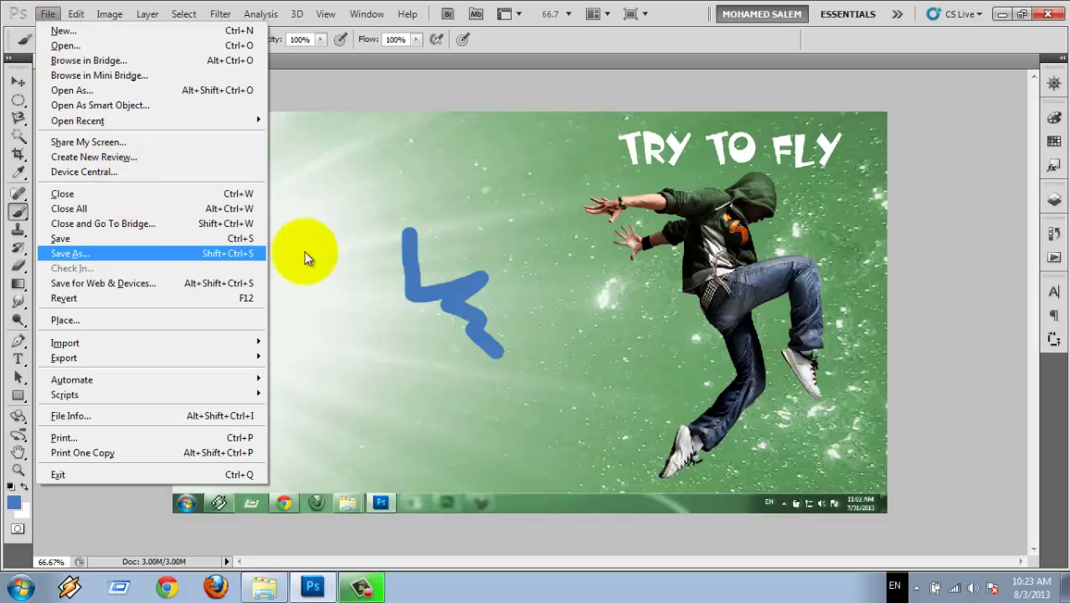
pyautogui.click(315, 134)
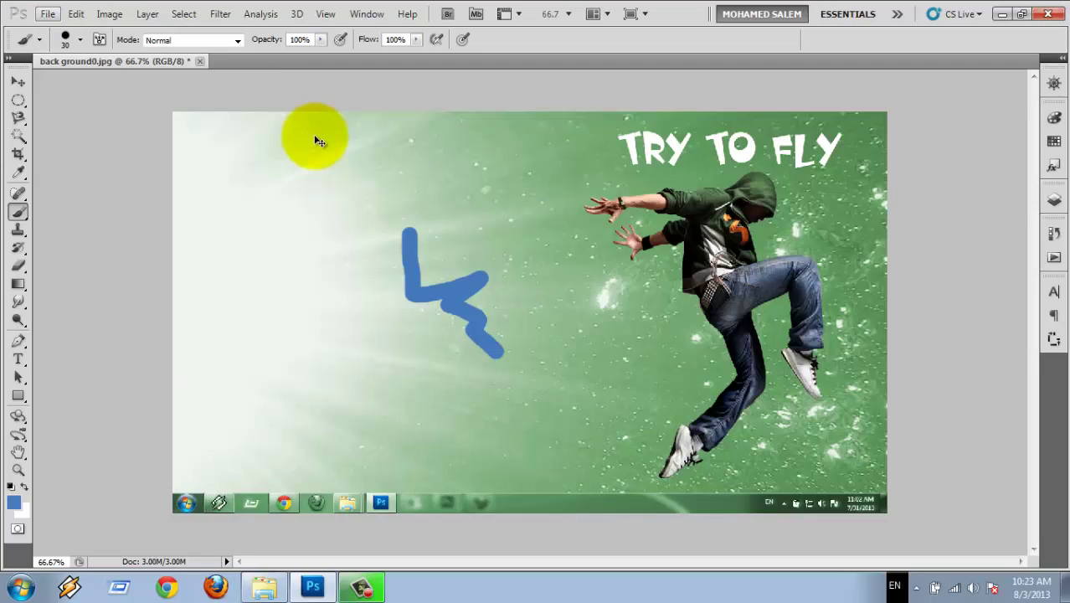
pyautogui.hotkey('ctrl', 'z')
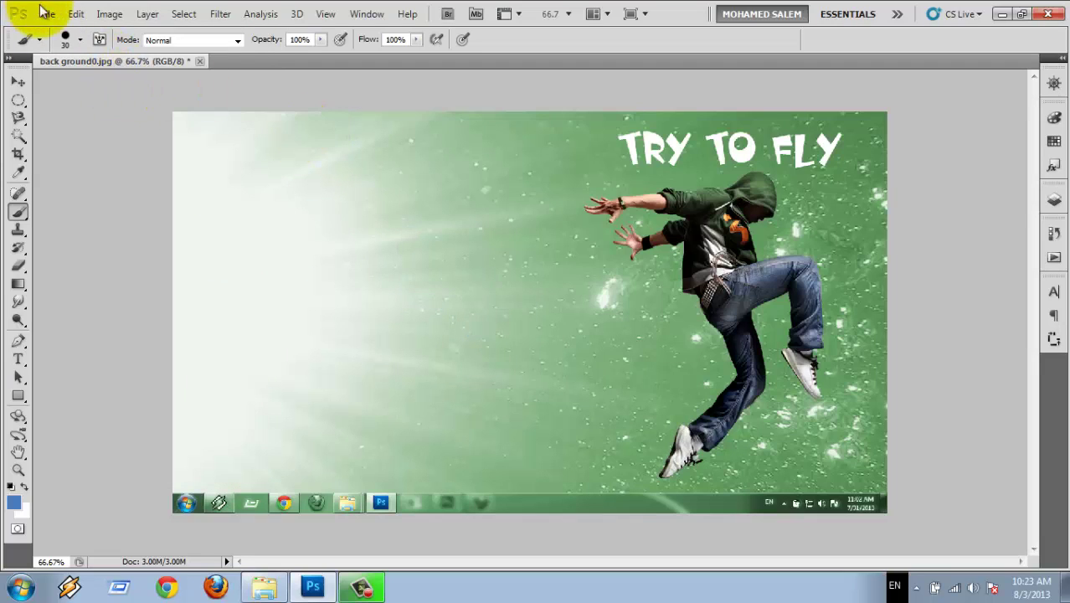
pyautogui.click(47, 14)
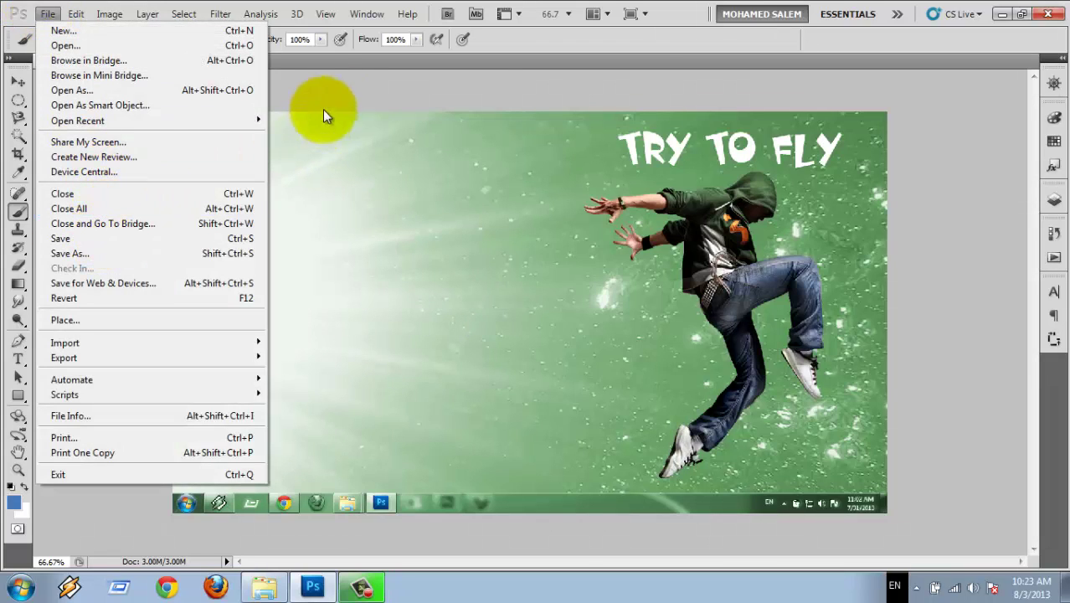
pyautogui.click(334, 96)
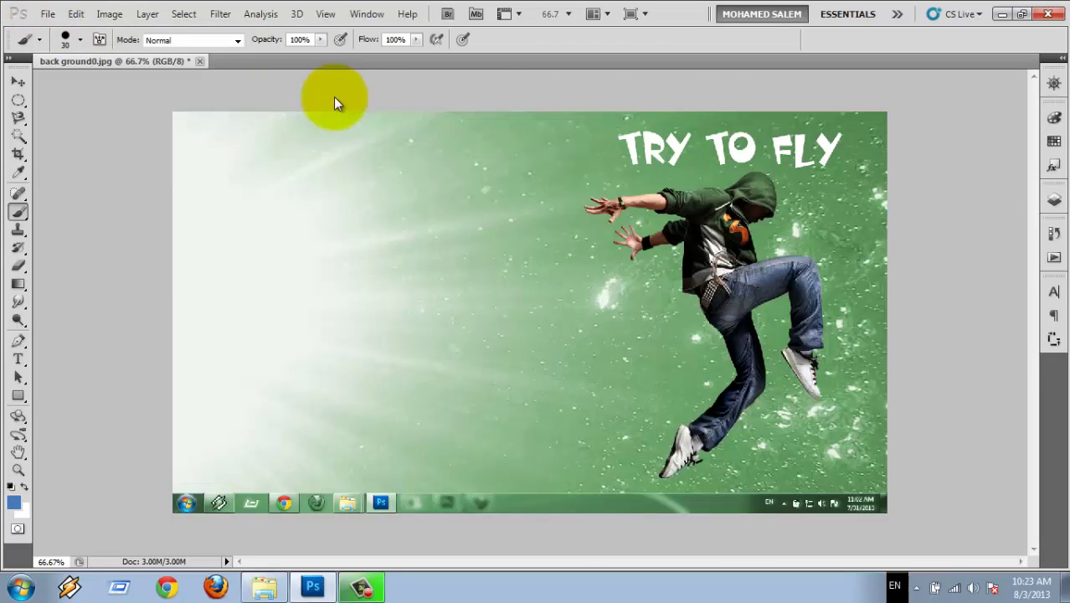
# Close back ground0.jpg without saving changes and reopen it
pyautogui.click(199, 61)
pyautogui.click(540, 232)
pyautogui.doubleClick(532, 240)
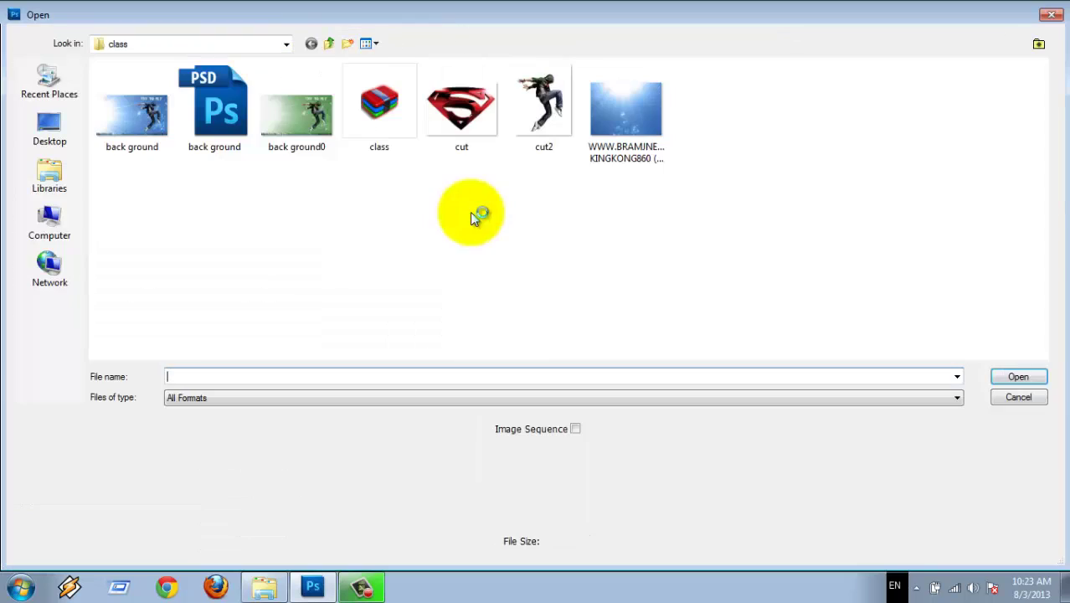
pyautogui.doubleClick(311, 126)
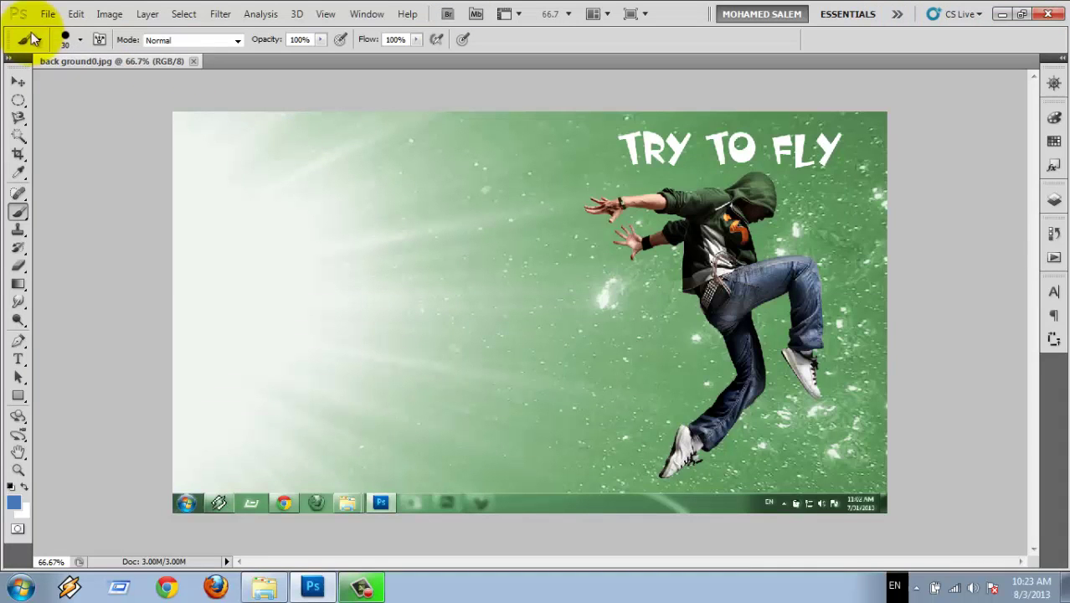
pyautogui.click(46, 15)
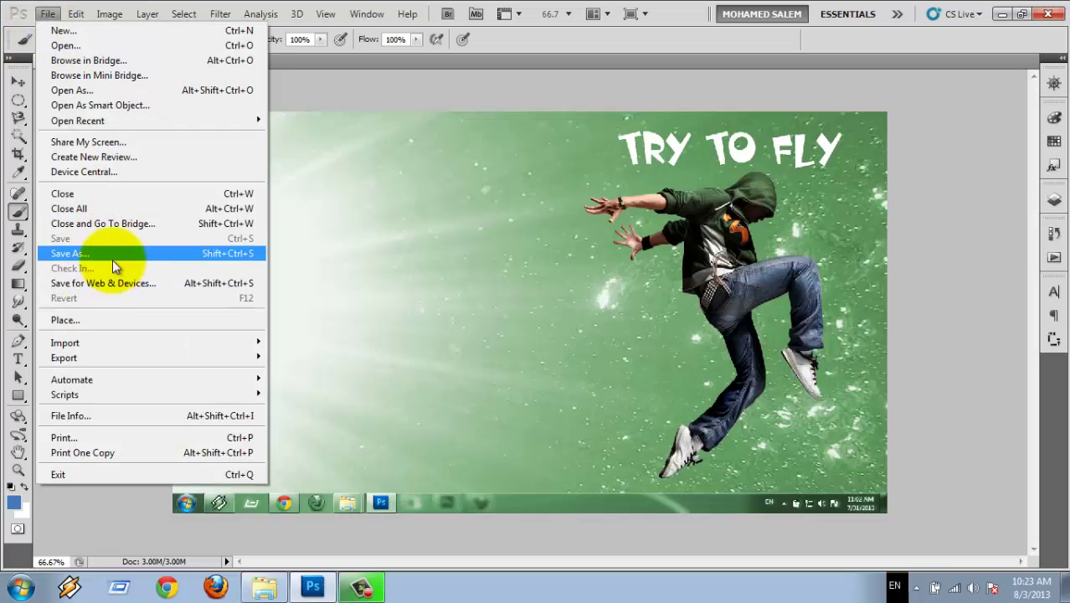
# Review Save As format and location options, keeping JPEG in the class folder, then dismiss
pyautogui.click(112, 256)
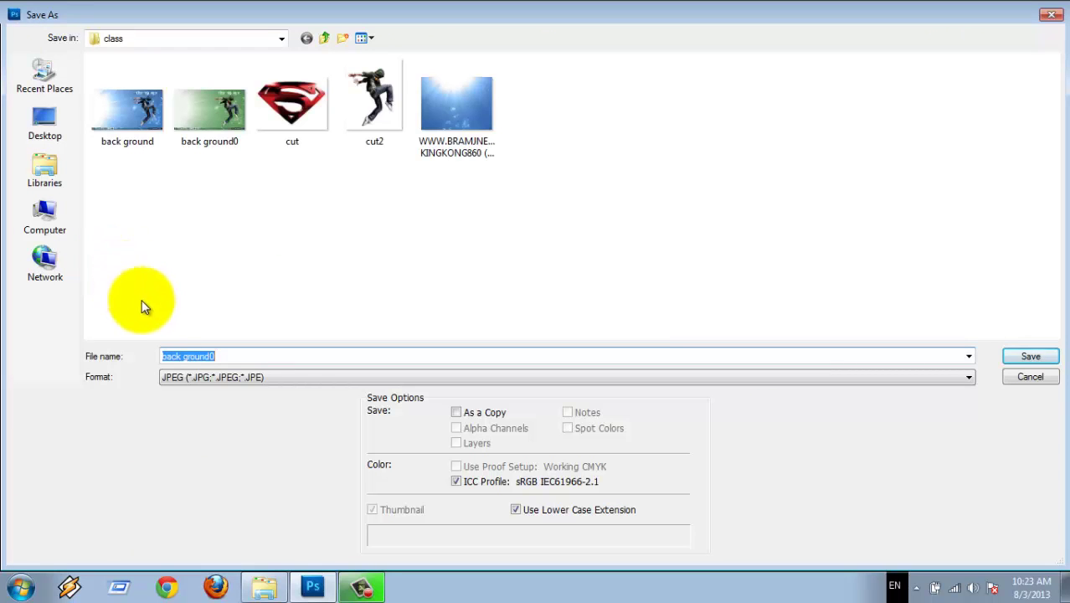
pyautogui.click(184, 382)
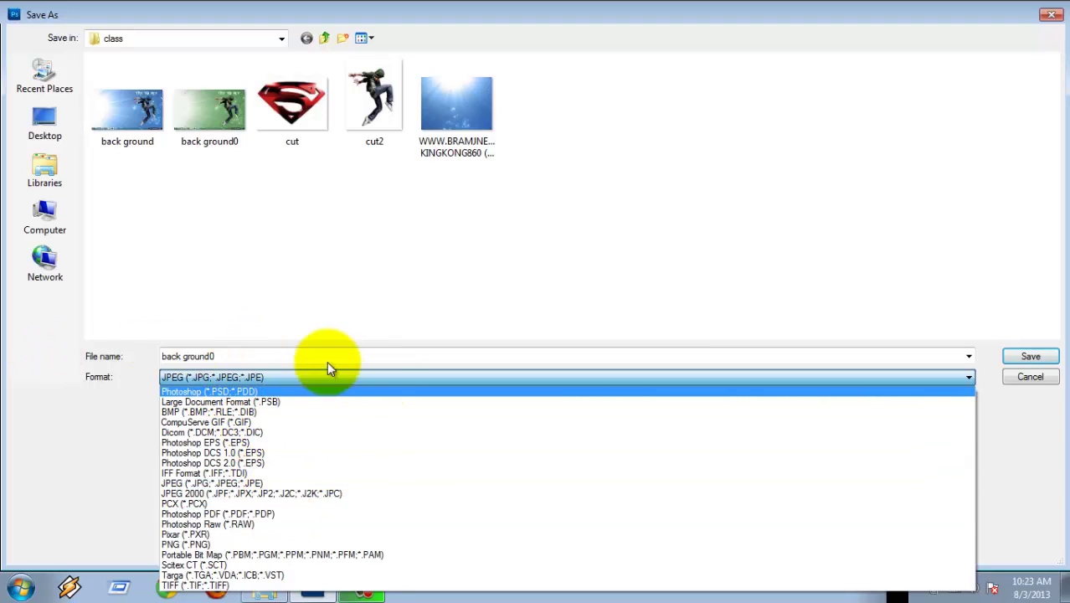
pyautogui.click(284, 359)
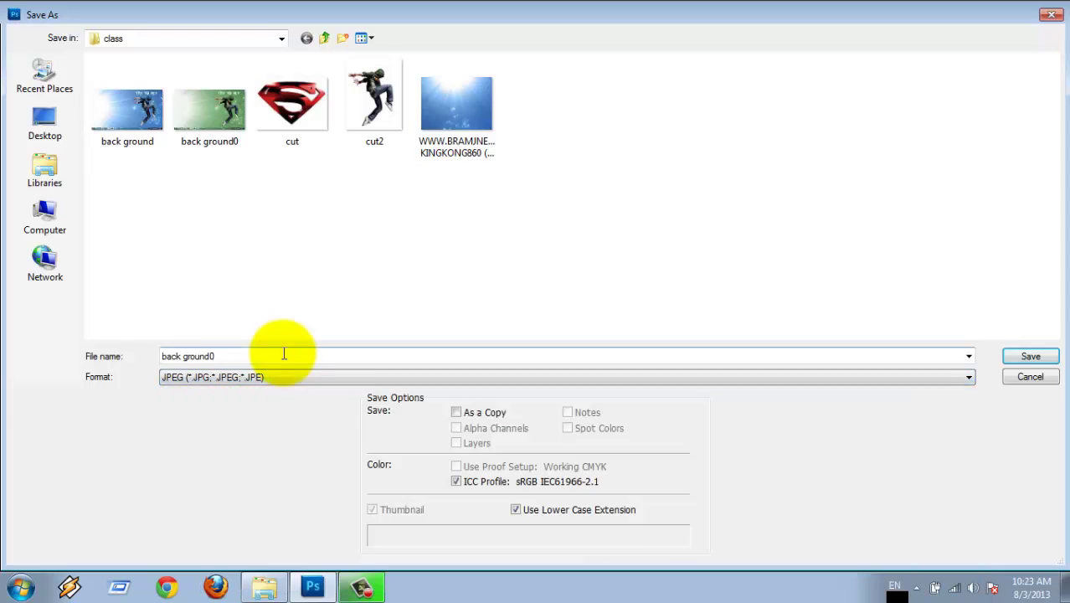
pyautogui.click(230, 377)
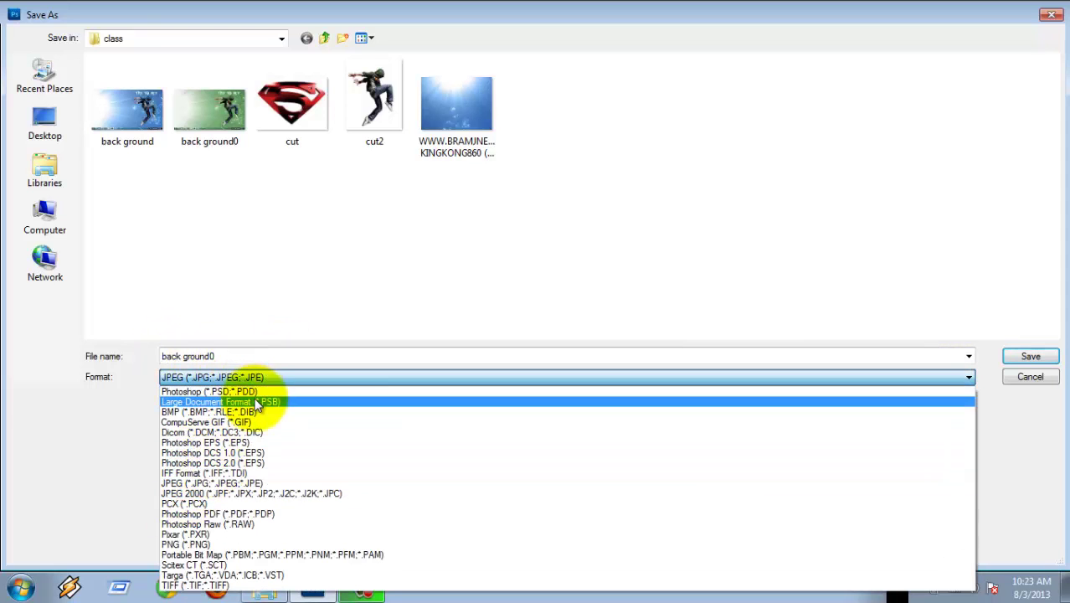
pyautogui.click(282, 40)
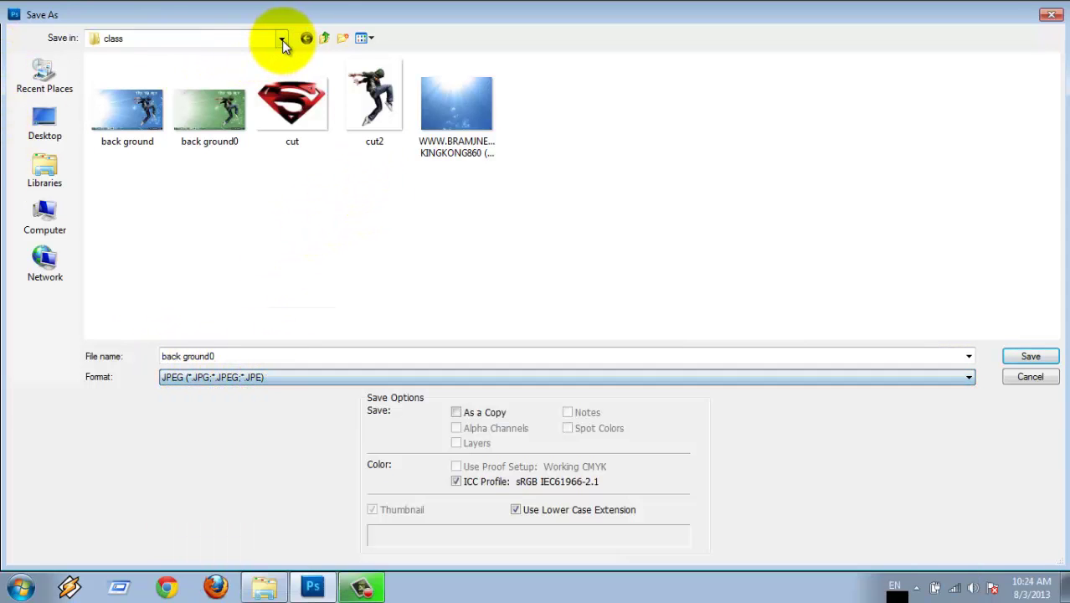
pyautogui.click(282, 42)
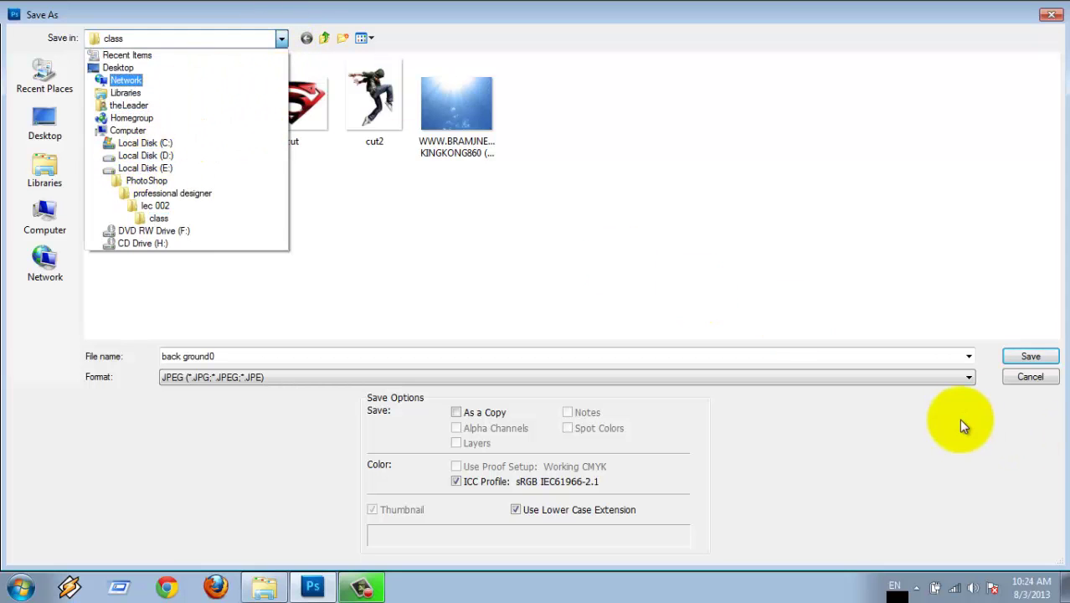
pyautogui.click(1030, 379)
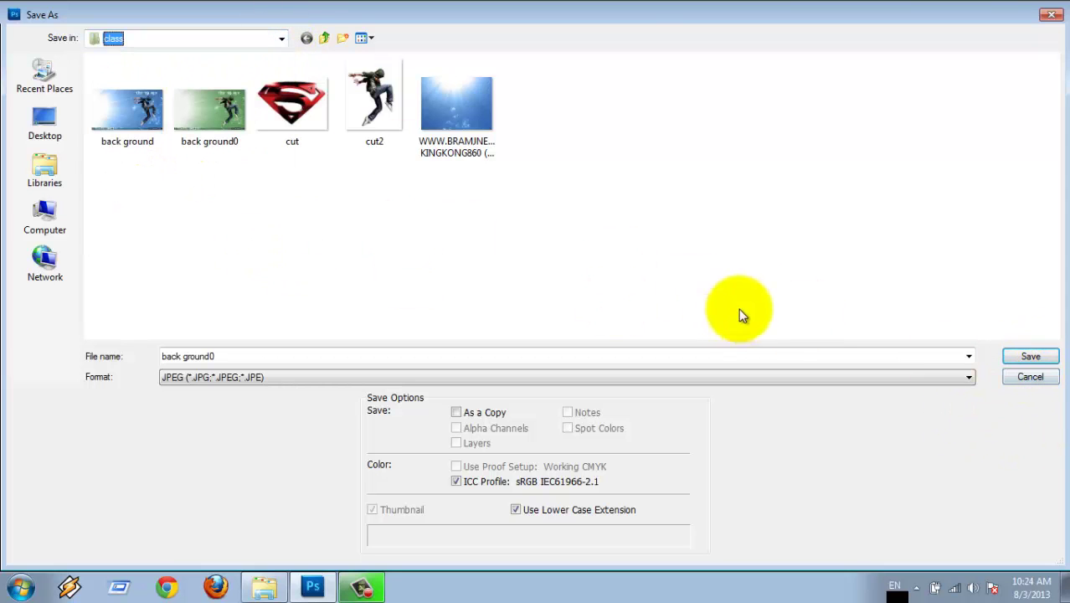
pyautogui.click(1031, 356)
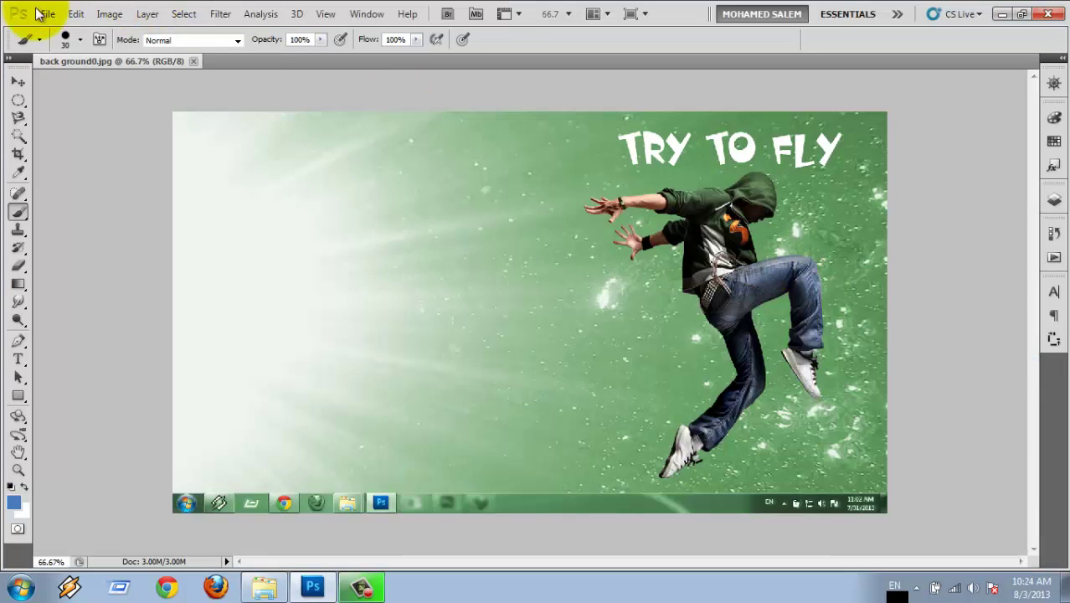
# Open the File menu and close it without choosing a command
pyautogui.click(42, 14)
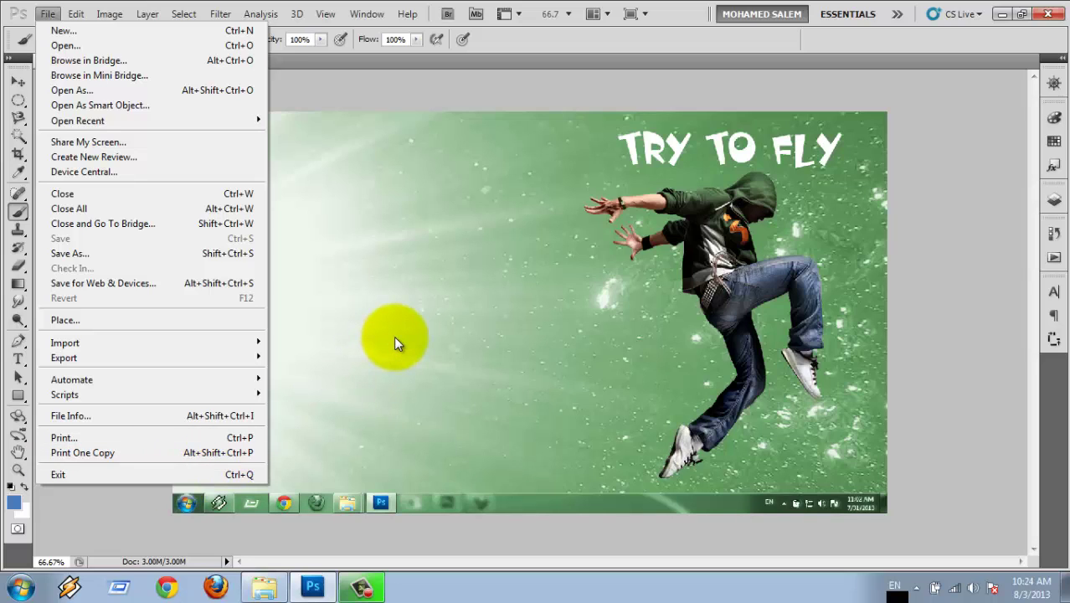
pyautogui.click(394, 335)
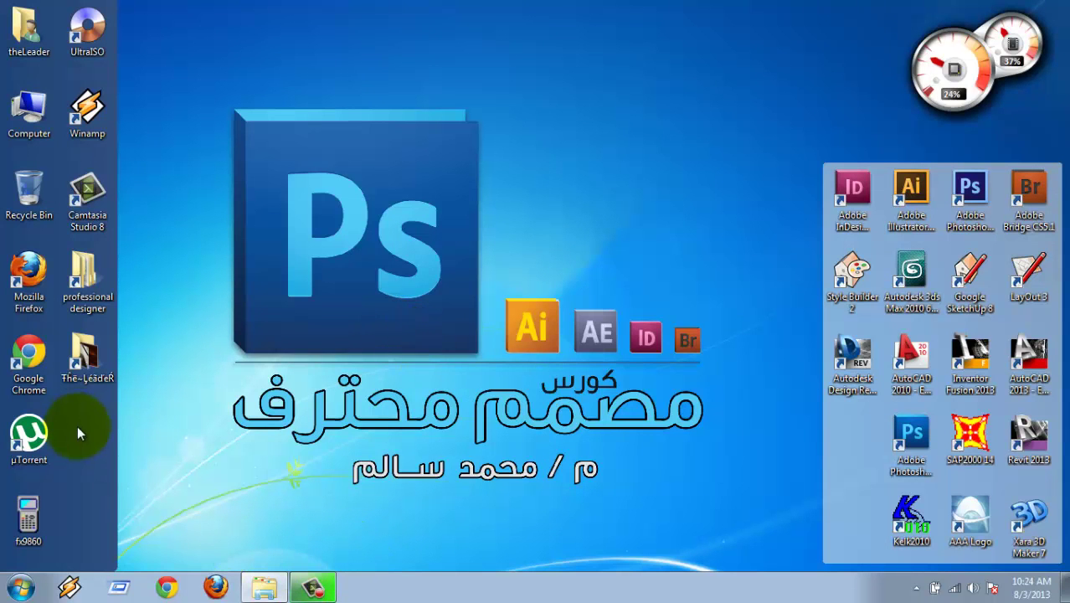
# Relaunch Photoshop, close Mini Bridge, and open back ground0.jpg
pyautogui.click(924, 442)
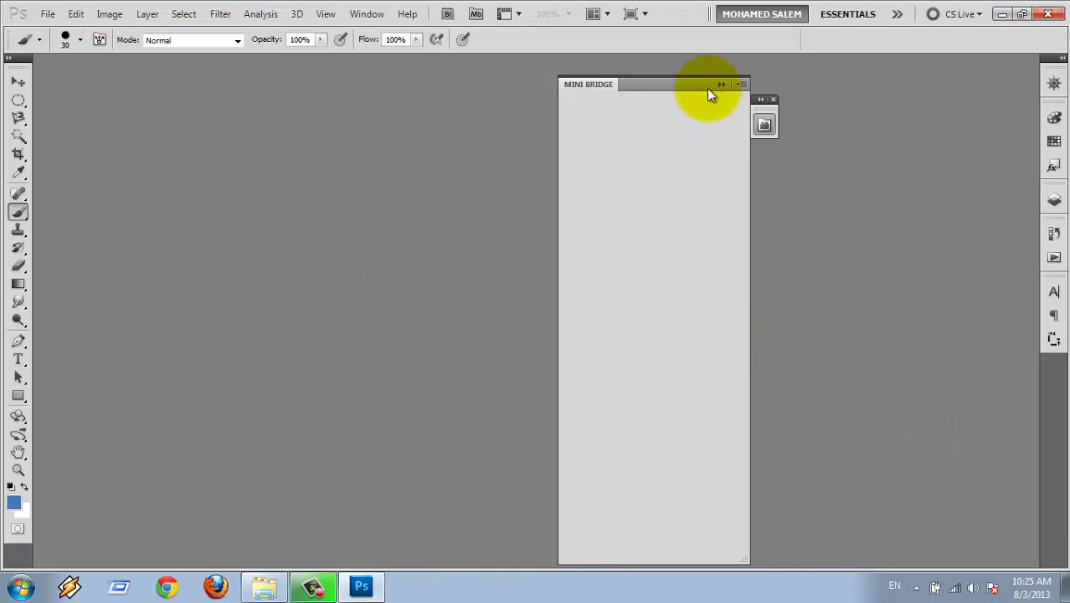
pyautogui.click(772, 100)
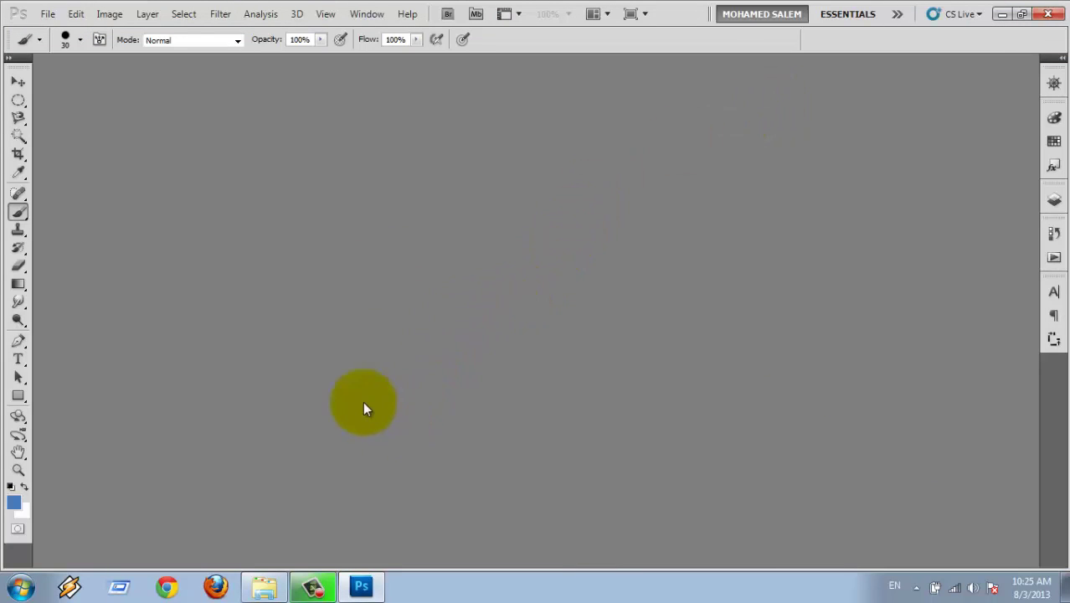
pyautogui.doubleClick(249, 226)
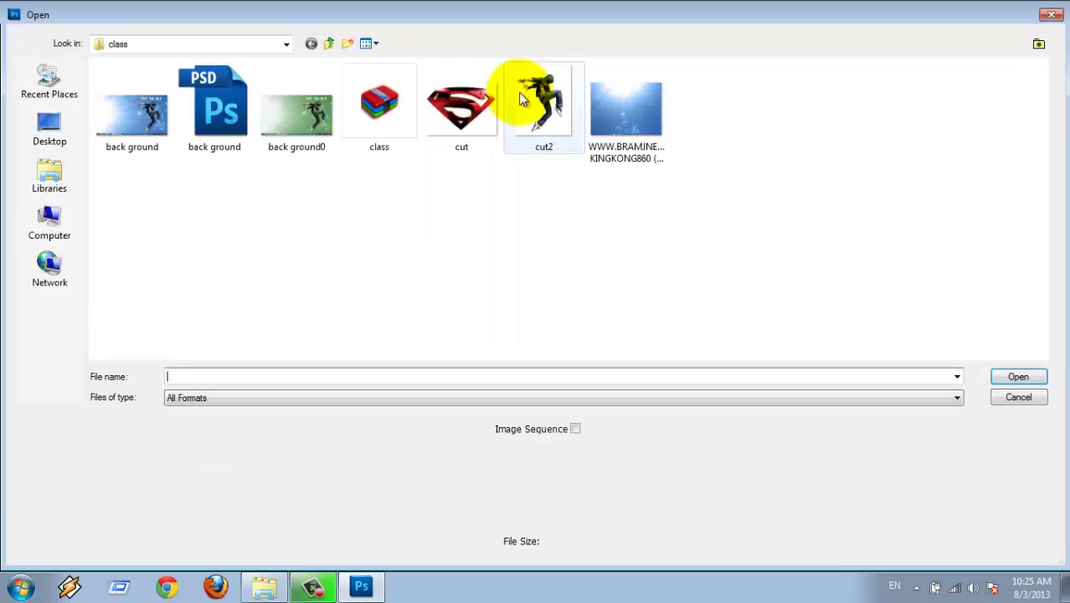
pyautogui.doubleClick(328, 117)
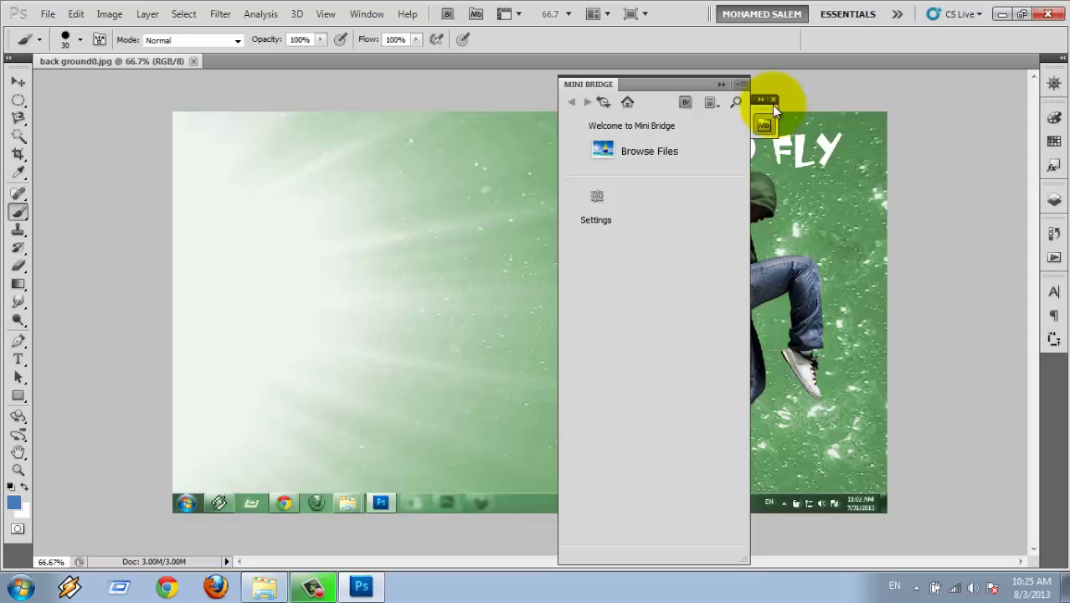
pyautogui.click(774, 99)
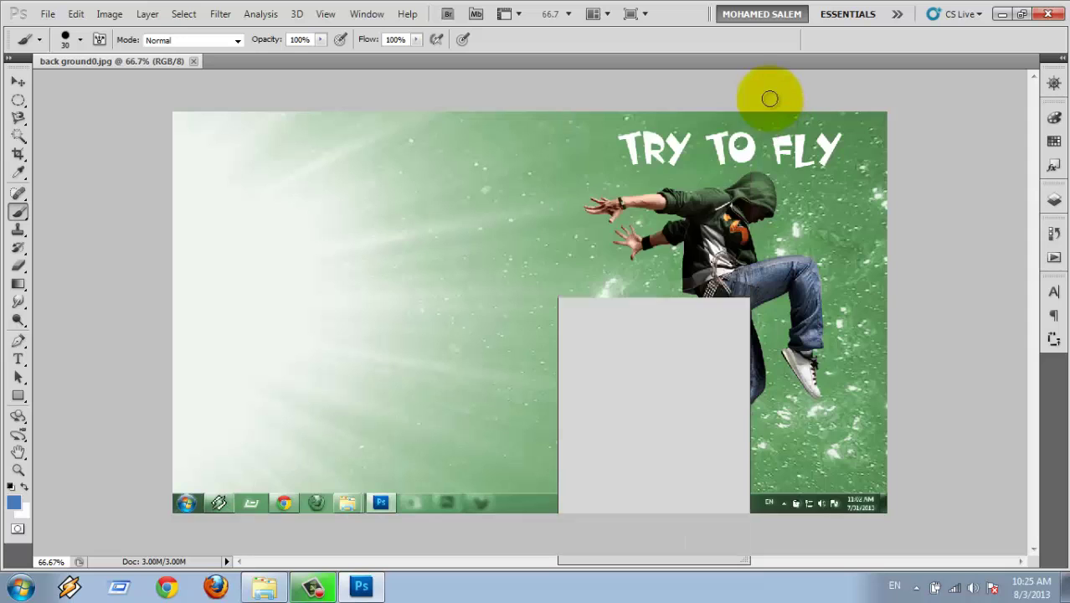
pyautogui.press('m')
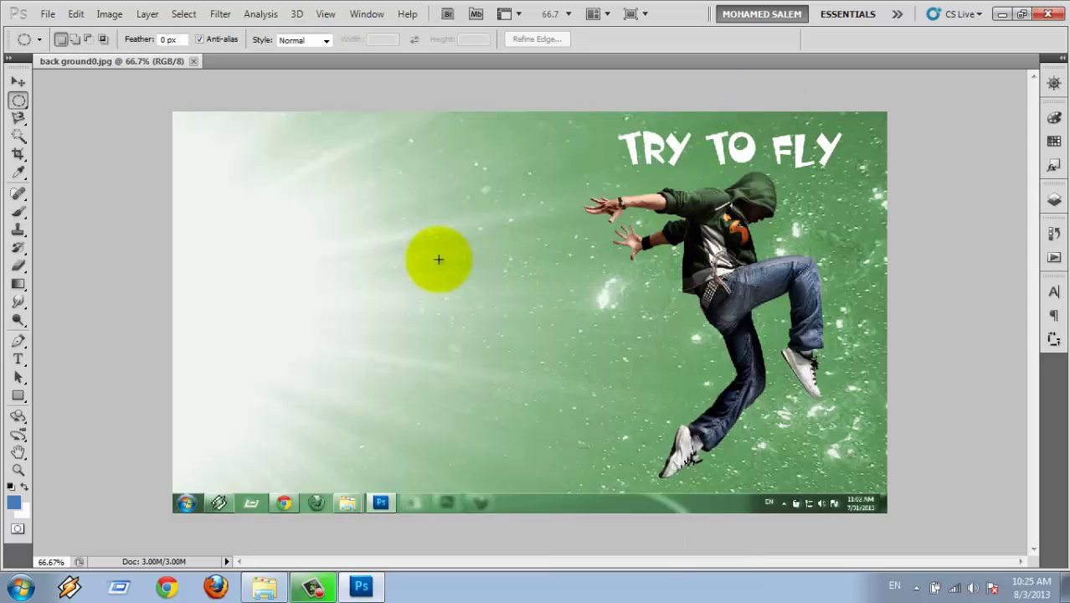
pyautogui.moveTo(545, 322); pyautogui.dragTo(328, 208)
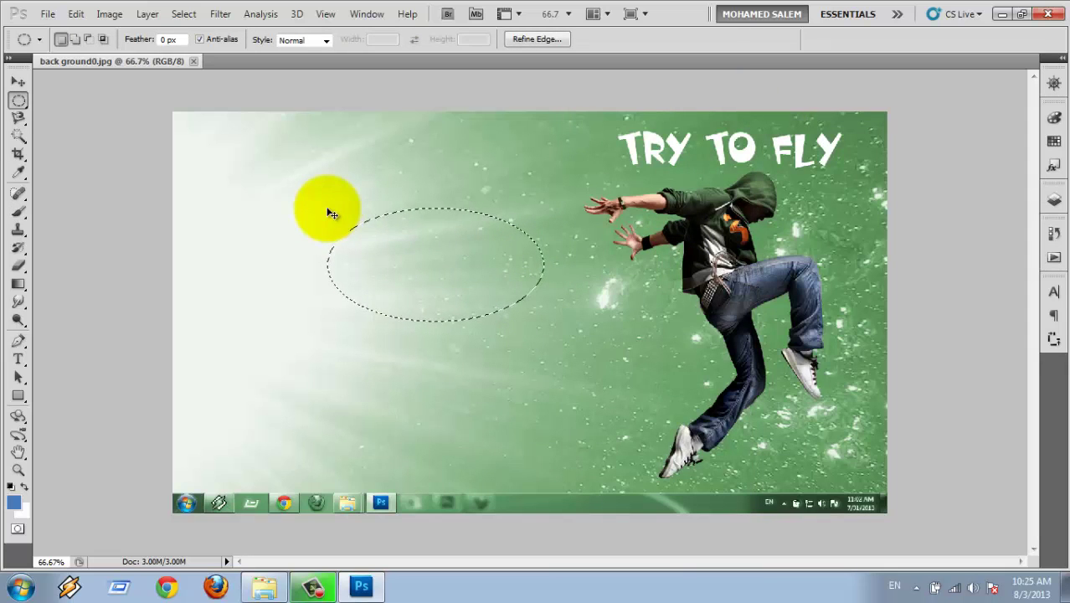
pyautogui.hotkey('ctrl', 'BackSpace')
pyautogui.hotkey('ctrl', 'd')
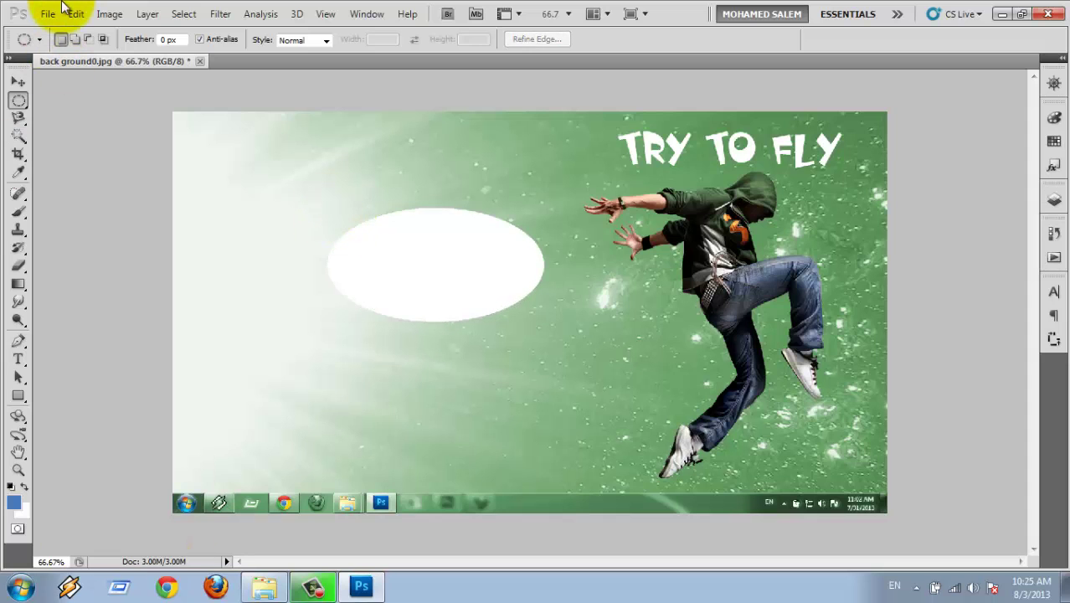
pyautogui.click(48, 13)
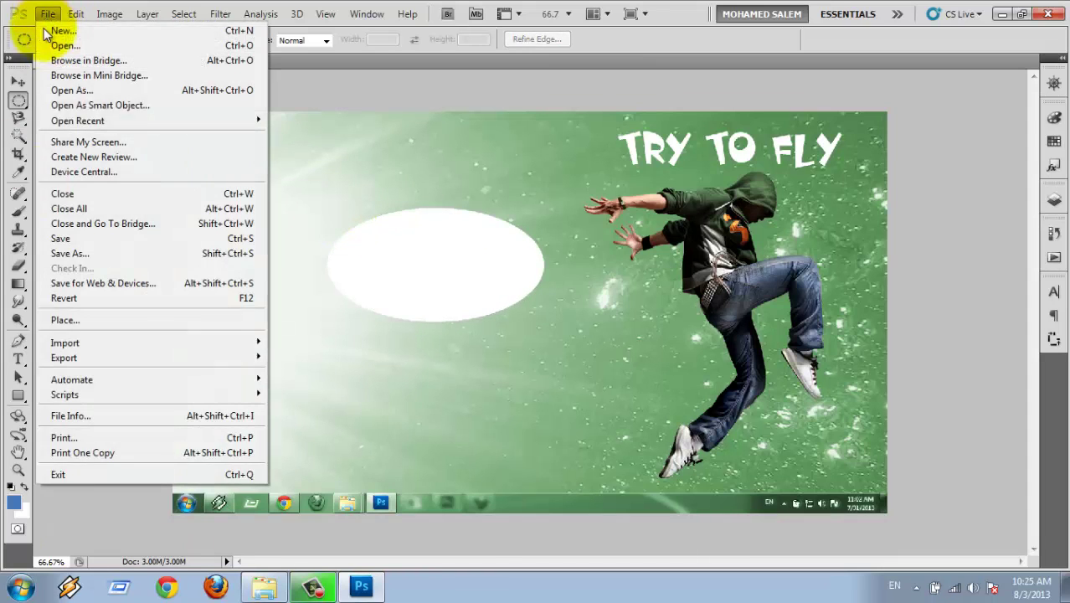
pyautogui.click(79, 474)
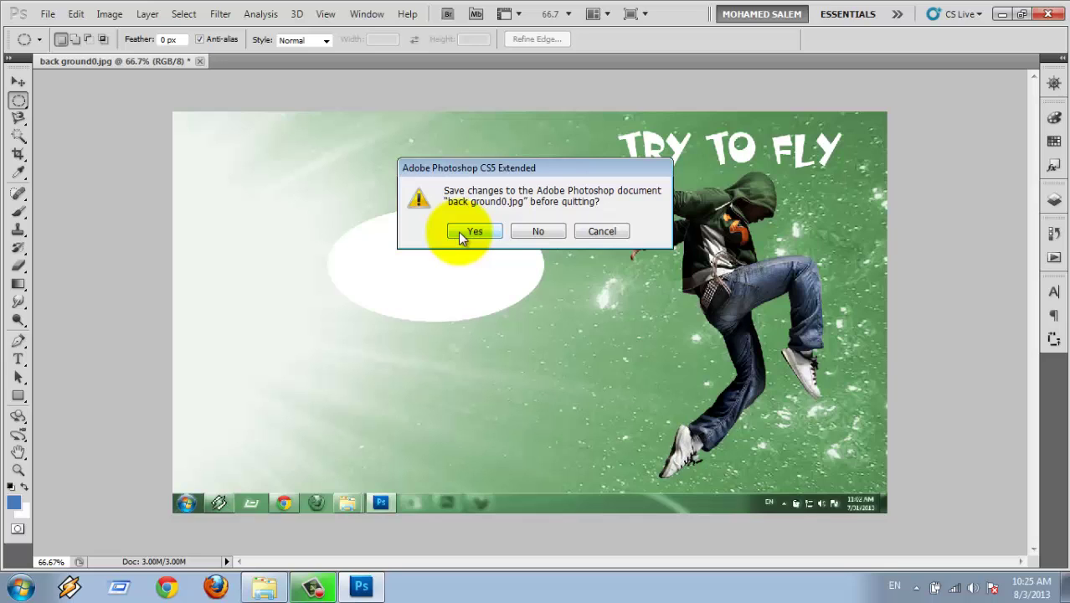
pyautogui.click(614, 234)
pyautogui.click(201, 61)
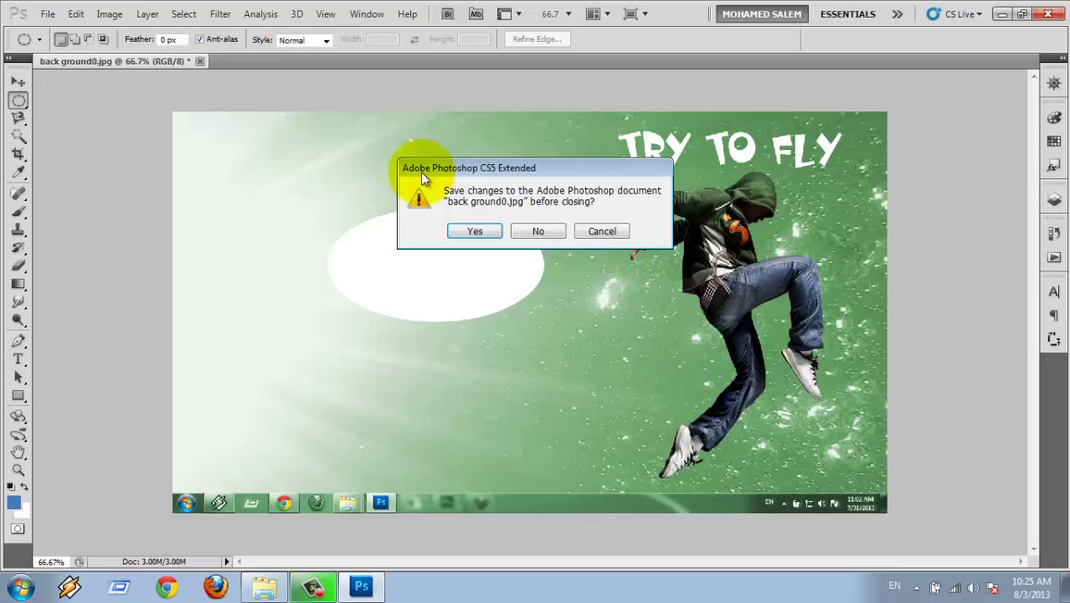
pyautogui.click(539, 233)
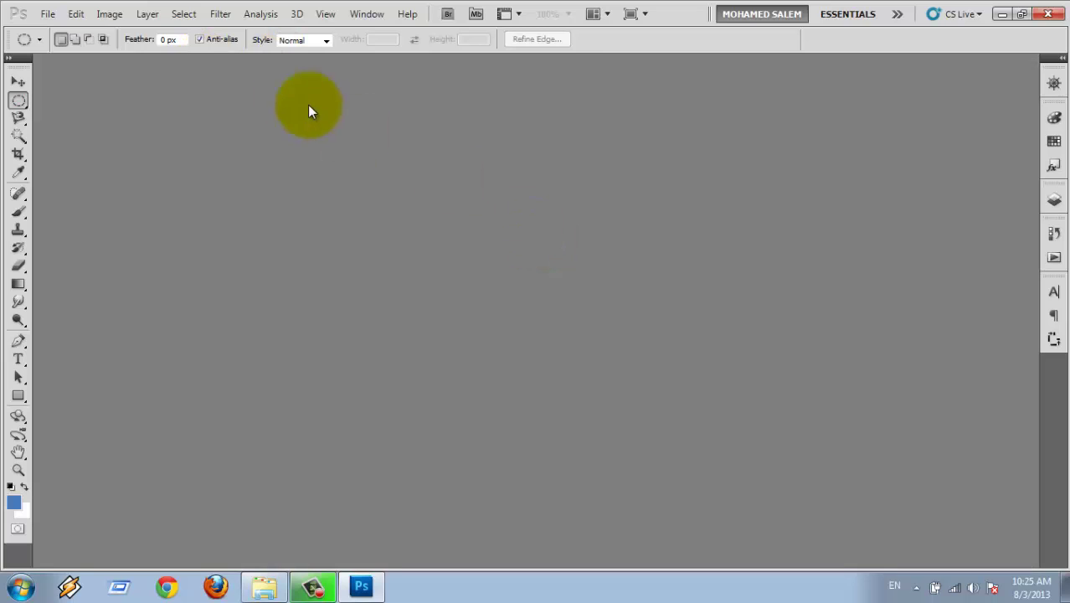
pyautogui.click(82, 19)
pyautogui.click(83, 19)
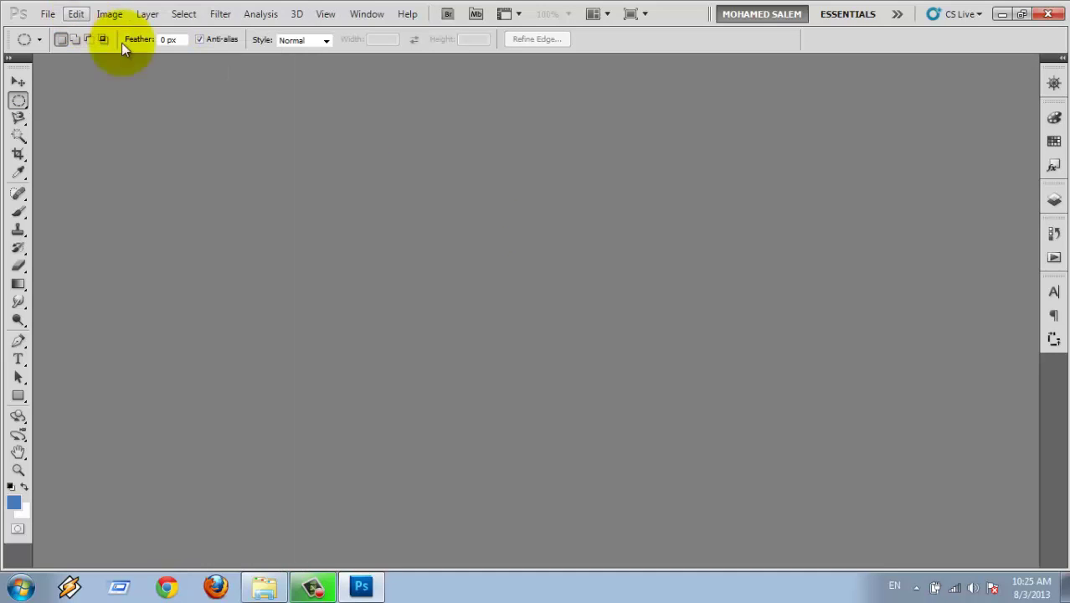
pyautogui.doubleClick(418, 220)
pyautogui.doubleClick(292, 116)
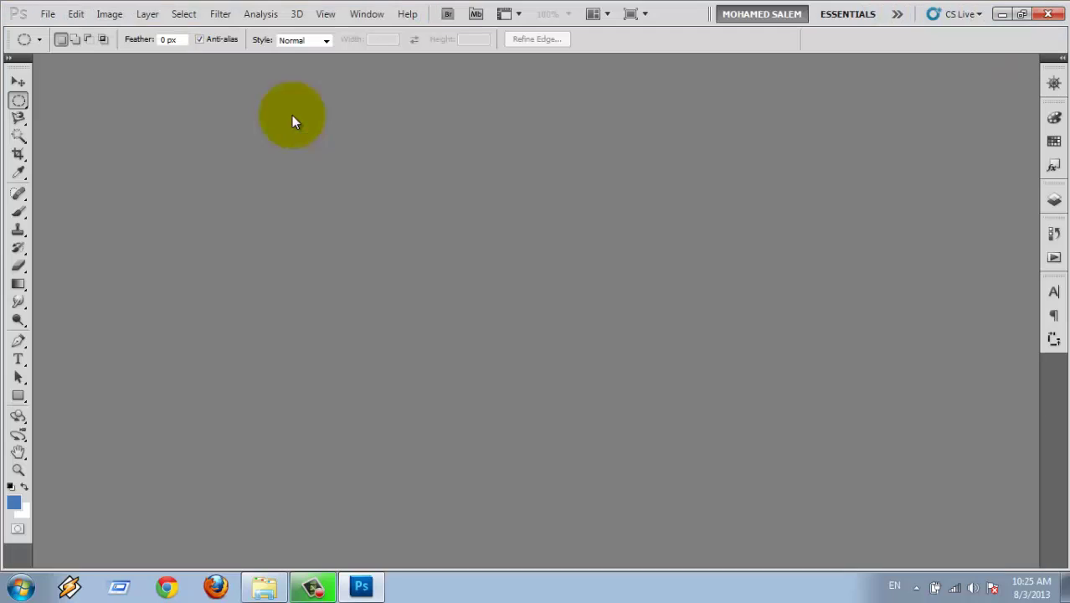
# Select an oval in the upper middle of the background and cut it out
pyautogui.click(78, 15)
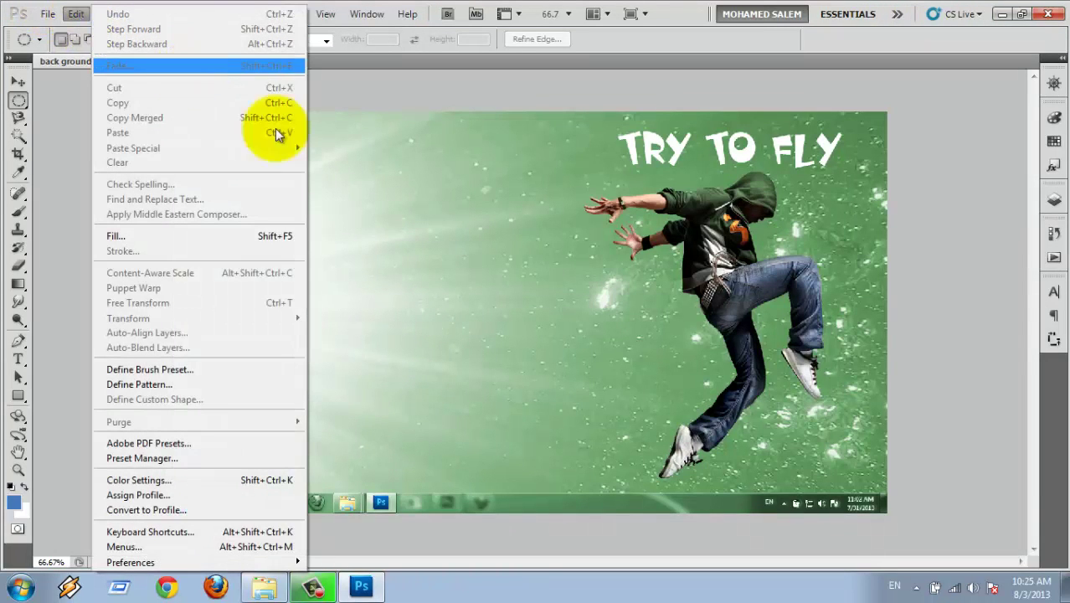
pyautogui.click(508, 231)
pyautogui.moveTo(560, 283); pyautogui.dragTo(368, 169)
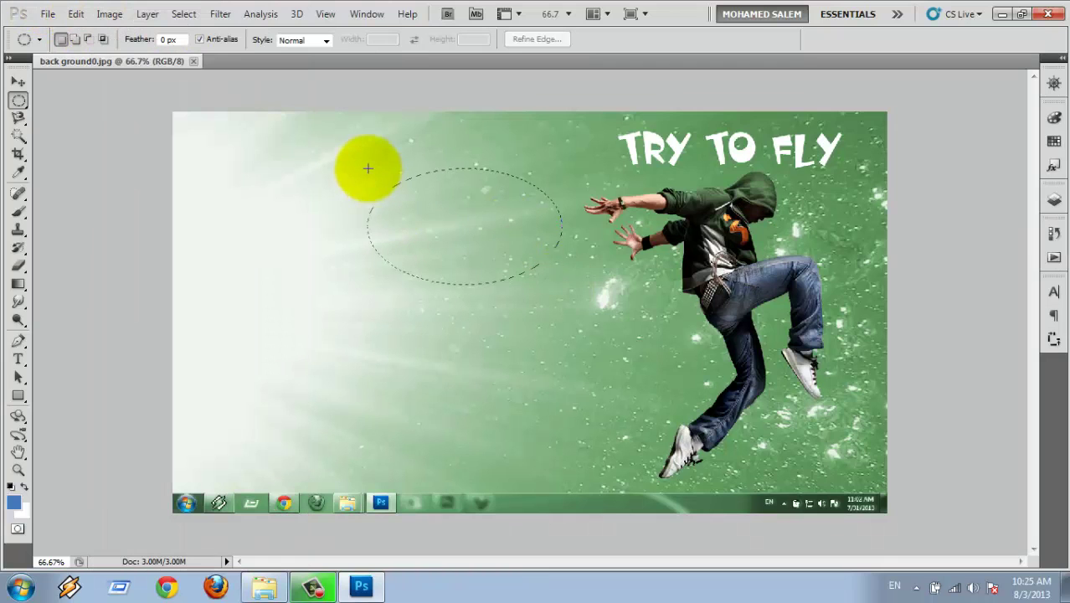
pyautogui.click(74, 14)
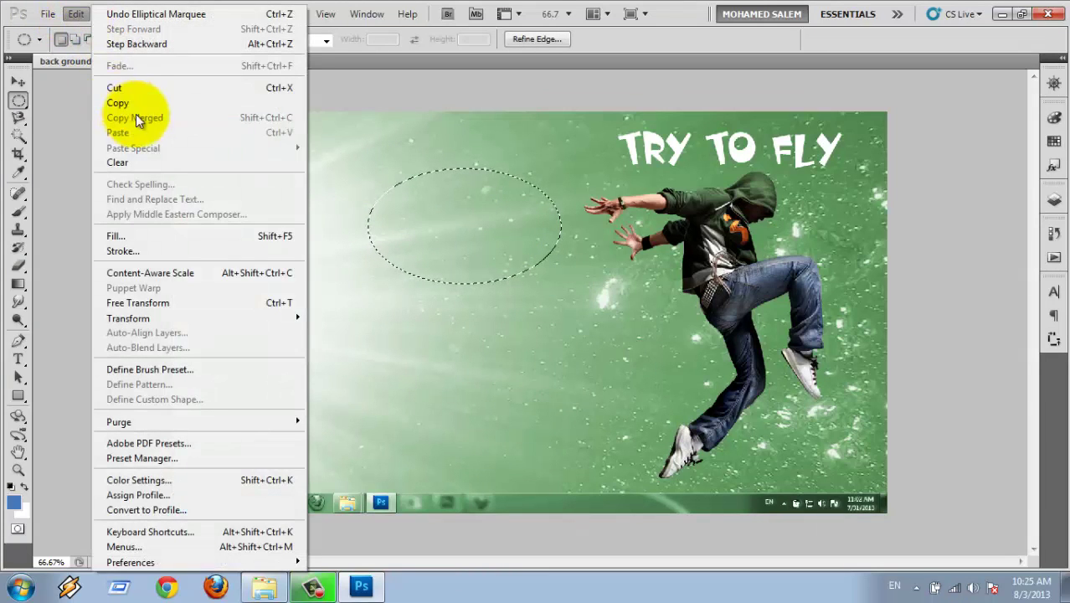
pyautogui.click(141, 86)
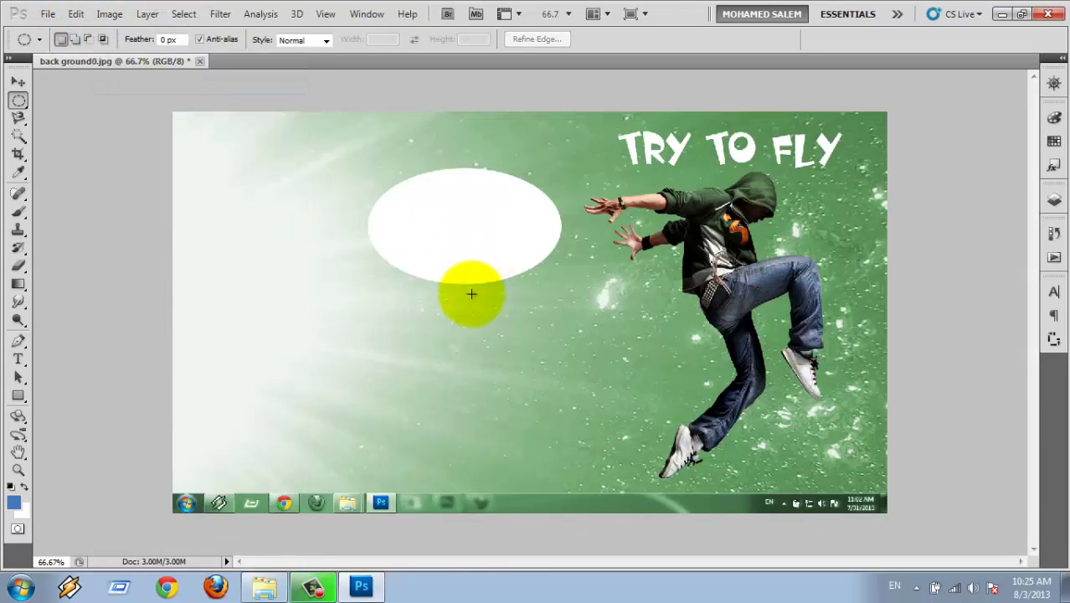
# Paste the oval as Layer 1 and move it down and to the left
pyautogui.click(75, 14)
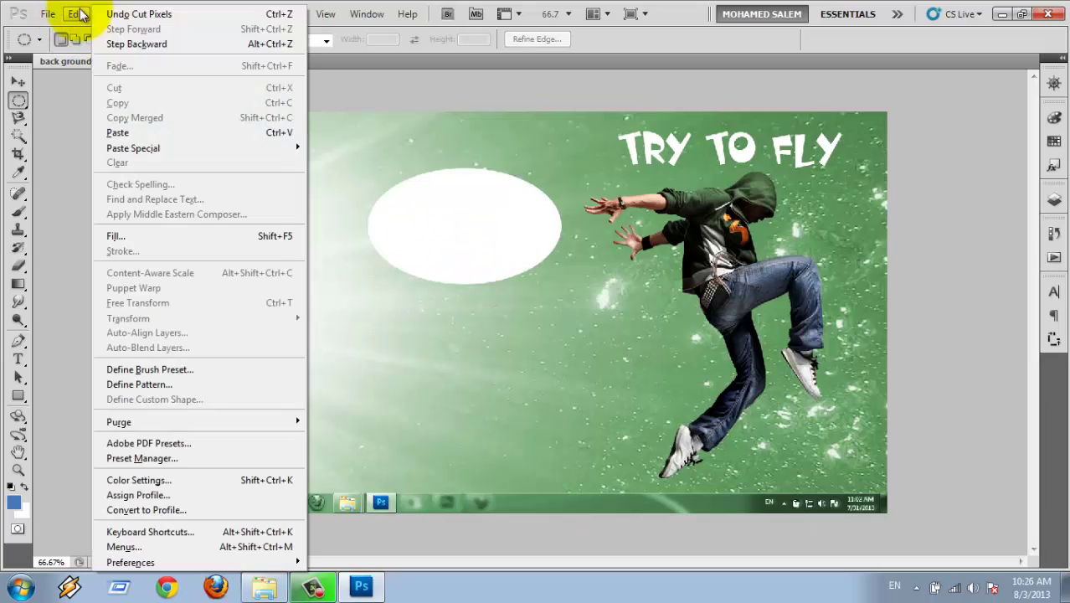
pyautogui.click(176, 134)
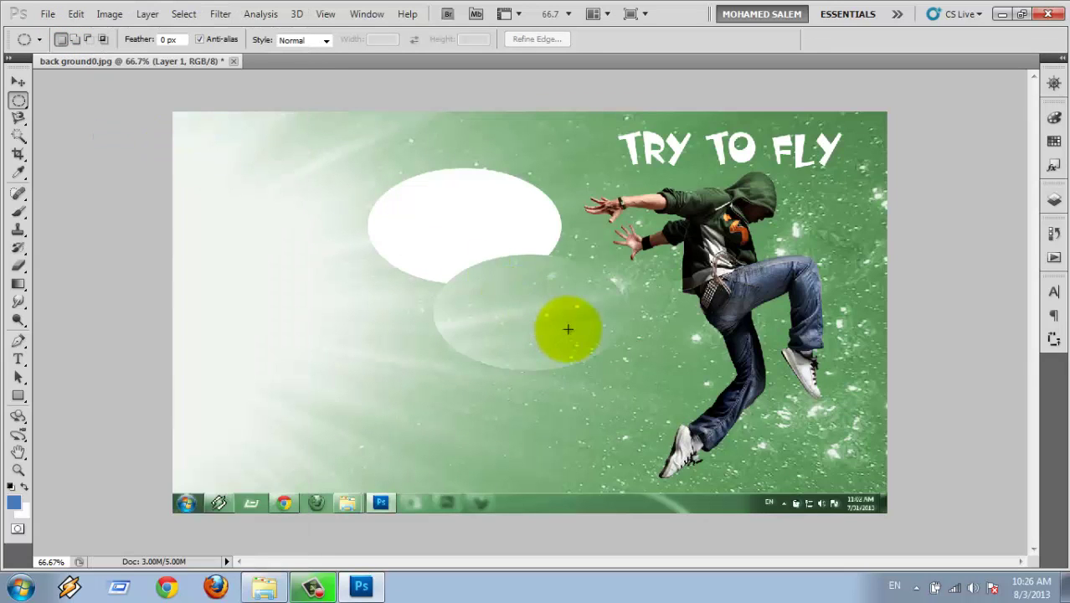
pyautogui.press('v')
pyautogui.moveTo(568, 329)
pyautogui.mouseDown()
pyautogui.moveTo(462, 400)
pyautogui.moveTo(420, 386)
pyautogui.mouseUp()
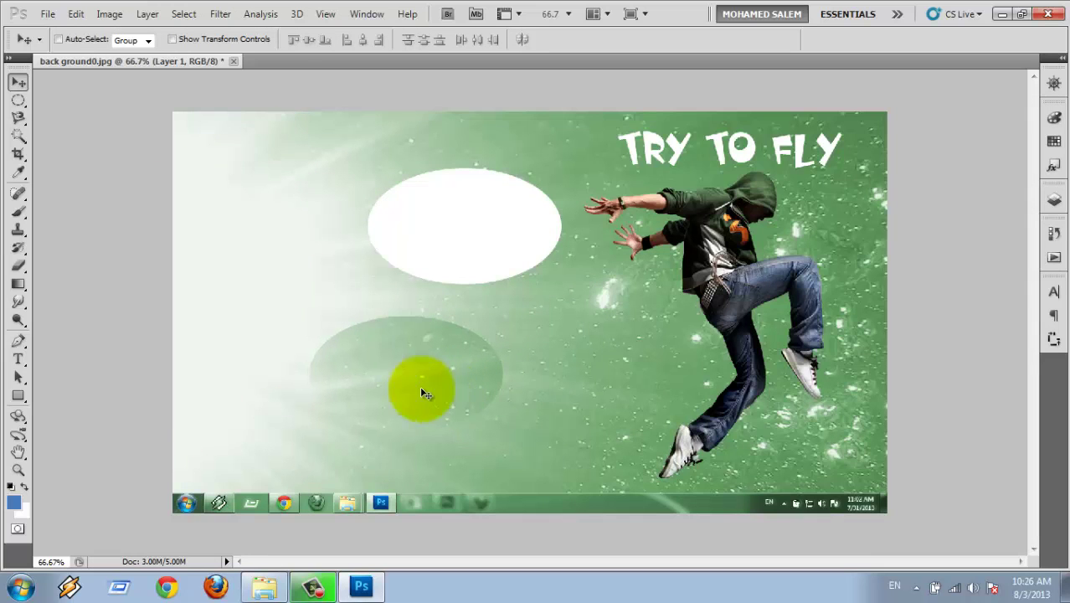
pyautogui.click(74, 14)
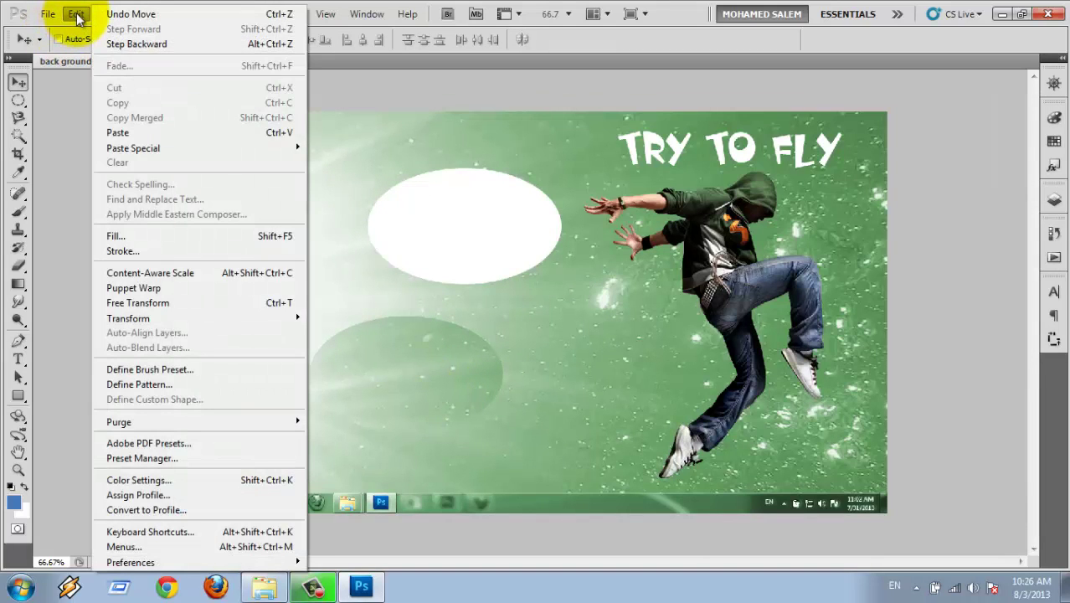
pyautogui.click(342, 260)
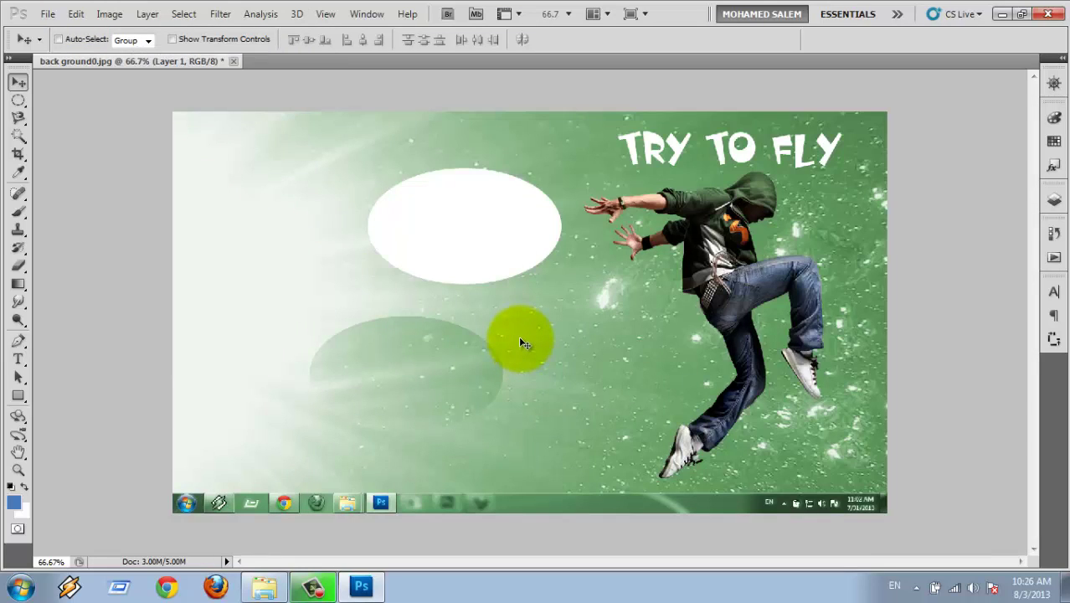
# Undo the Layer 1 move, the translucent ellipse copy and the white ellipse fill
pyautogui.click(75, 15)
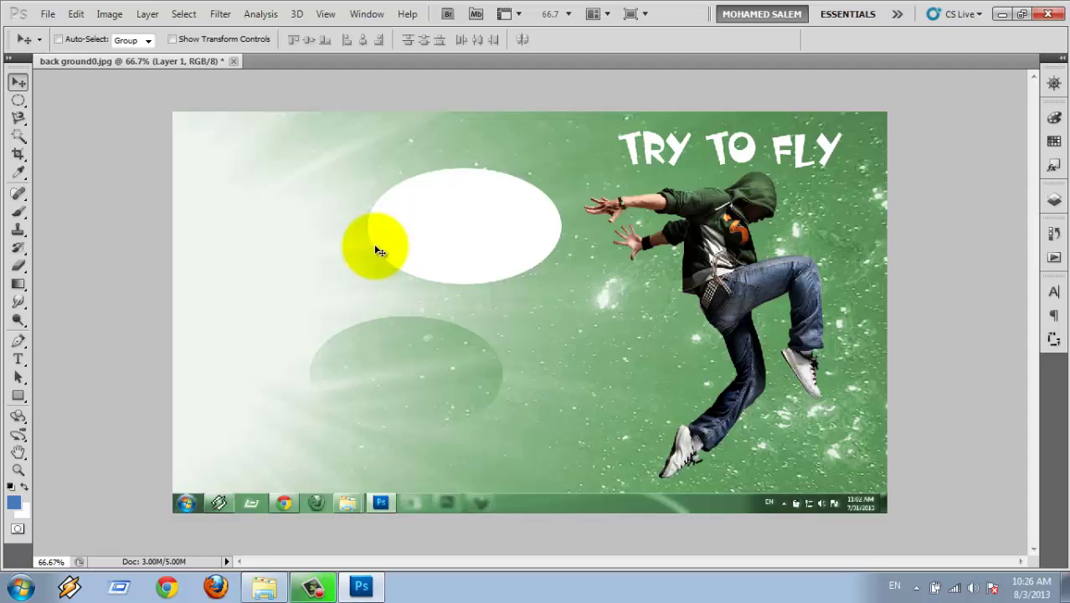
pyautogui.hotkey('ctrl', 'z')
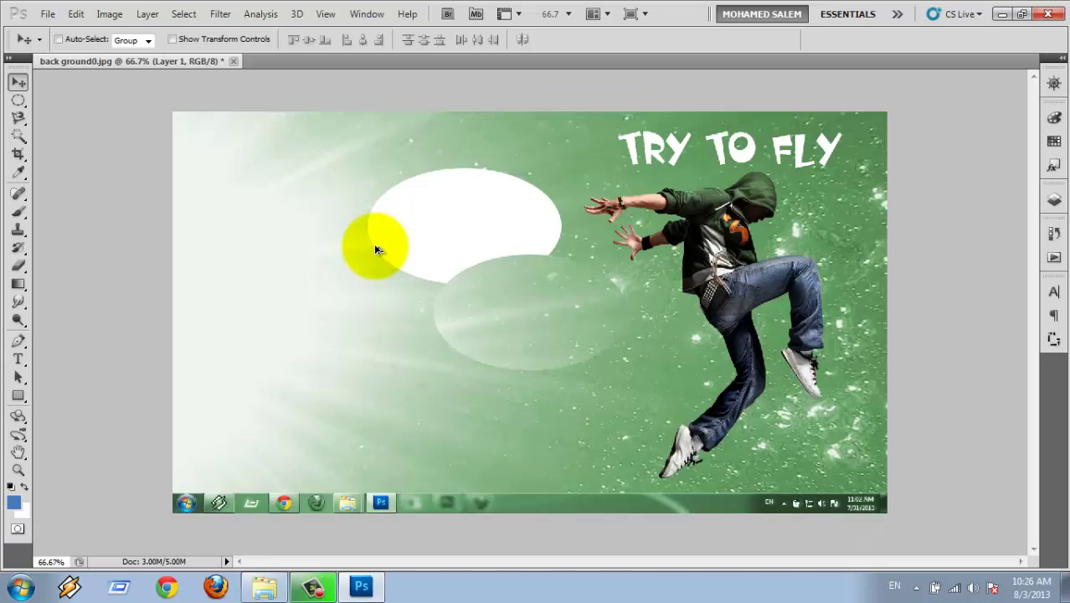
pyautogui.hotkey('ctrl', 'alt', 'z')
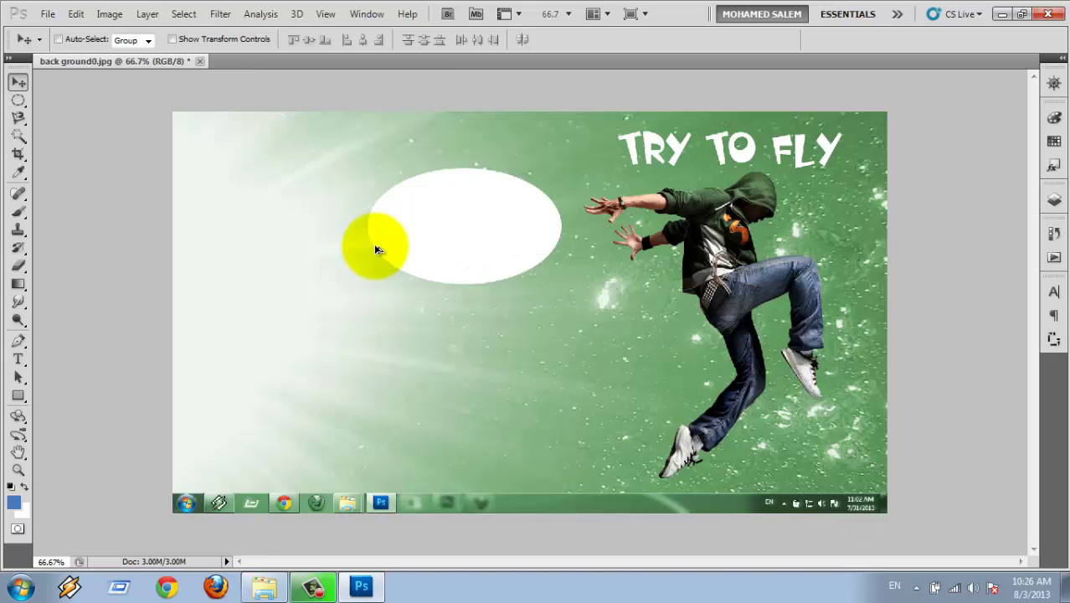
pyautogui.hotkey('ctrl', 'alt', 'z')
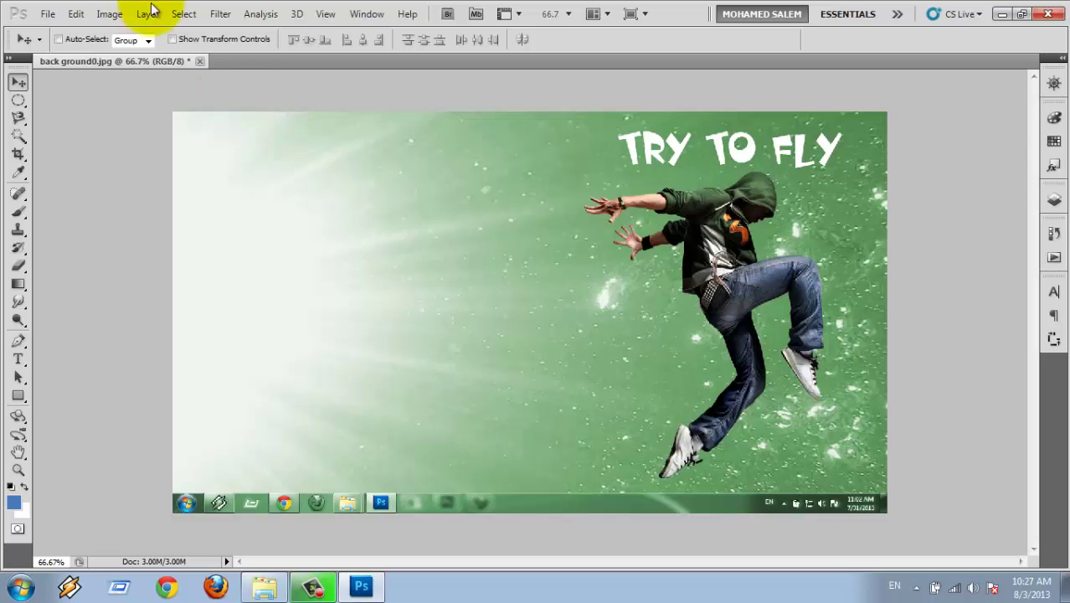
# Redo the elliptical selection, its white fill and the translucent copy layer
pyautogui.click(77, 14)
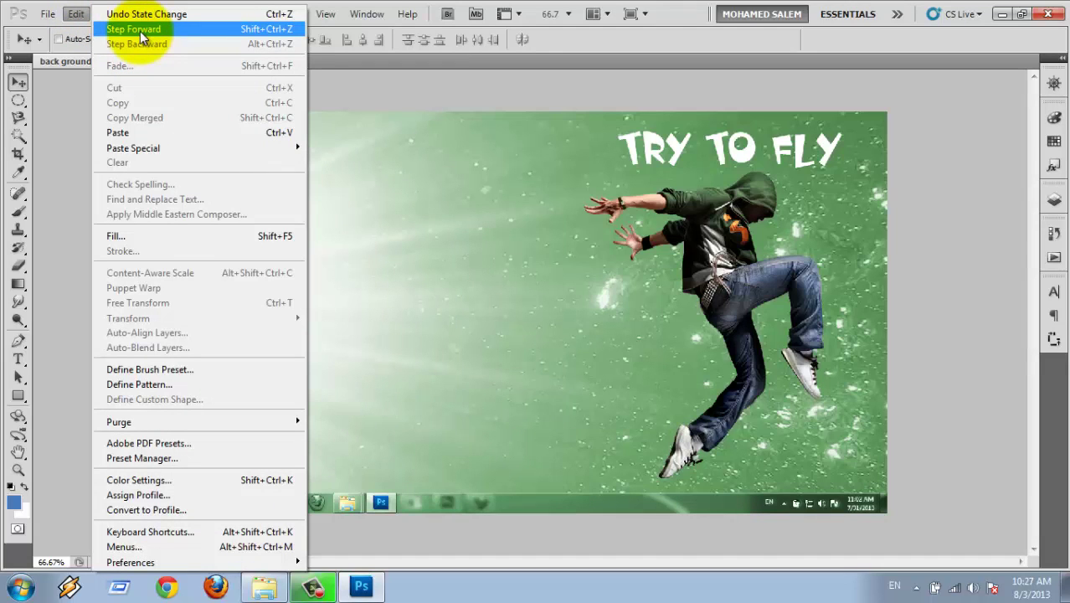
pyautogui.click(563, 305)
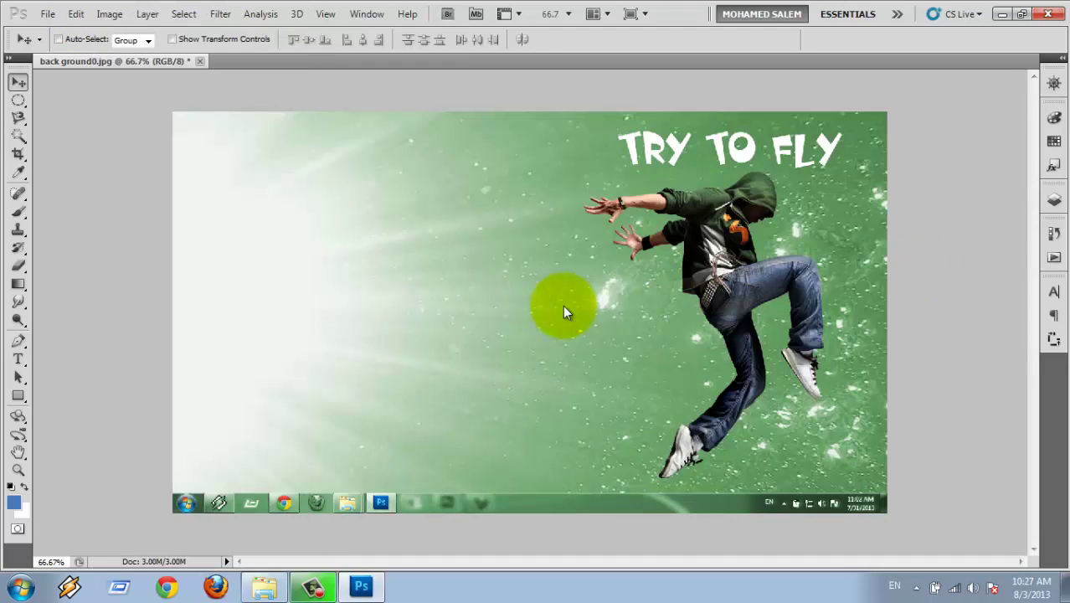
pyautogui.hotkey('ctrl', 'shift', 'z')
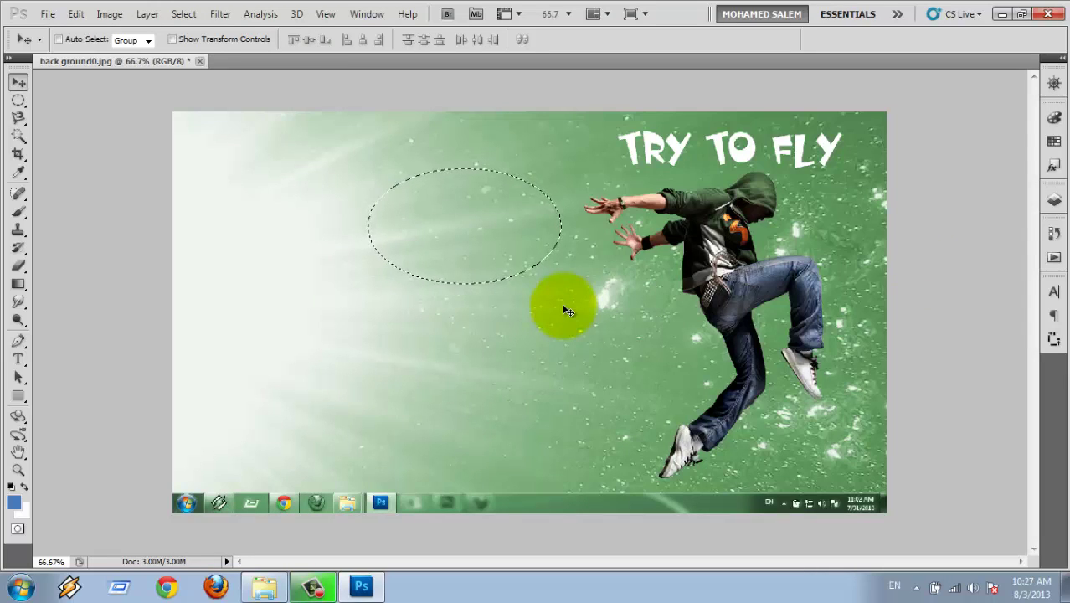
pyautogui.hotkey('ctrl', 'shift', 'z')
pyautogui.hotkey('ctrl', 'shift', 'z')
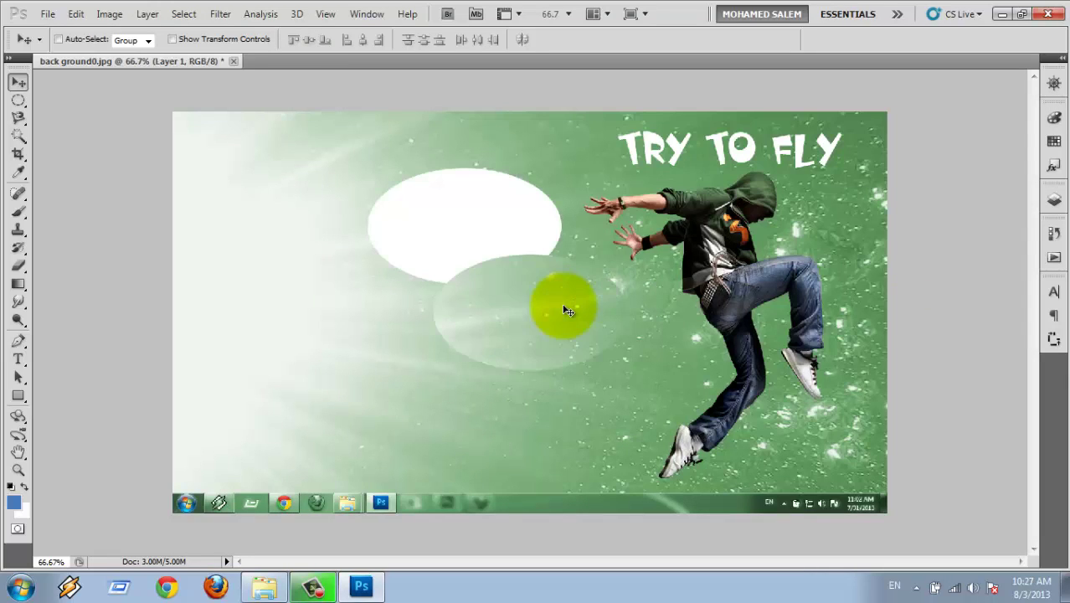
pyautogui.hotkey('ctrl', 'shift', 'z')
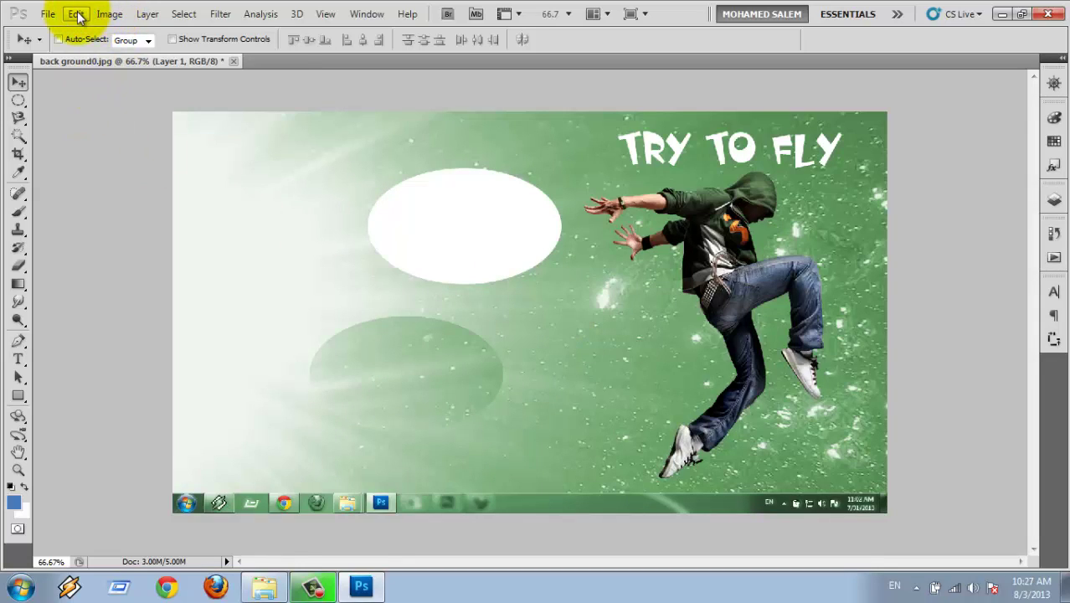
# Browse the Edit menu without choosing, then step back the translucent ellipse copy
pyautogui.click(77, 14)
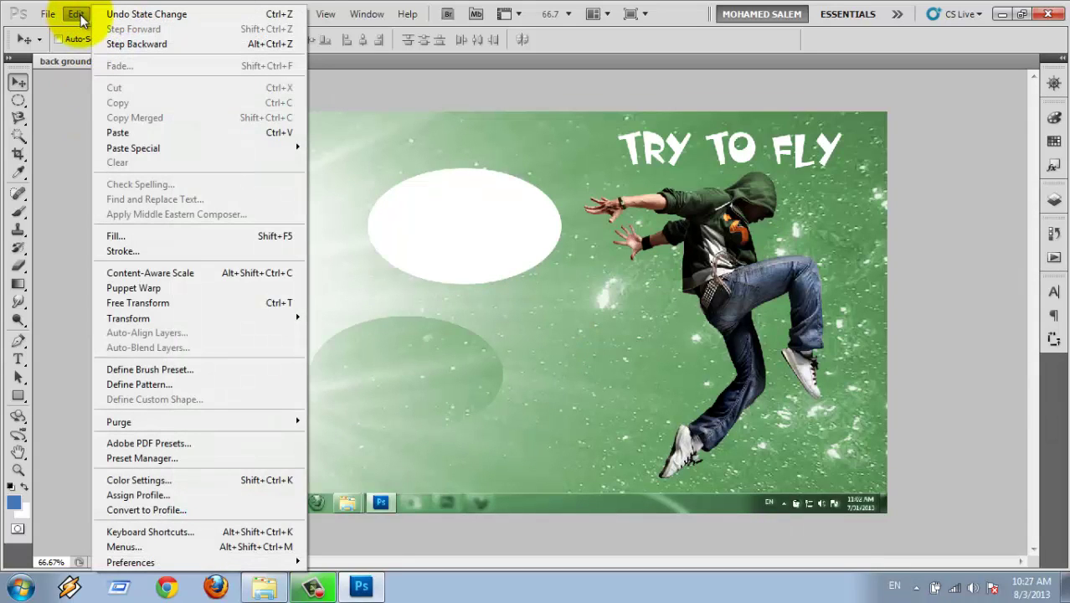
pyautogui.click(77, 14)
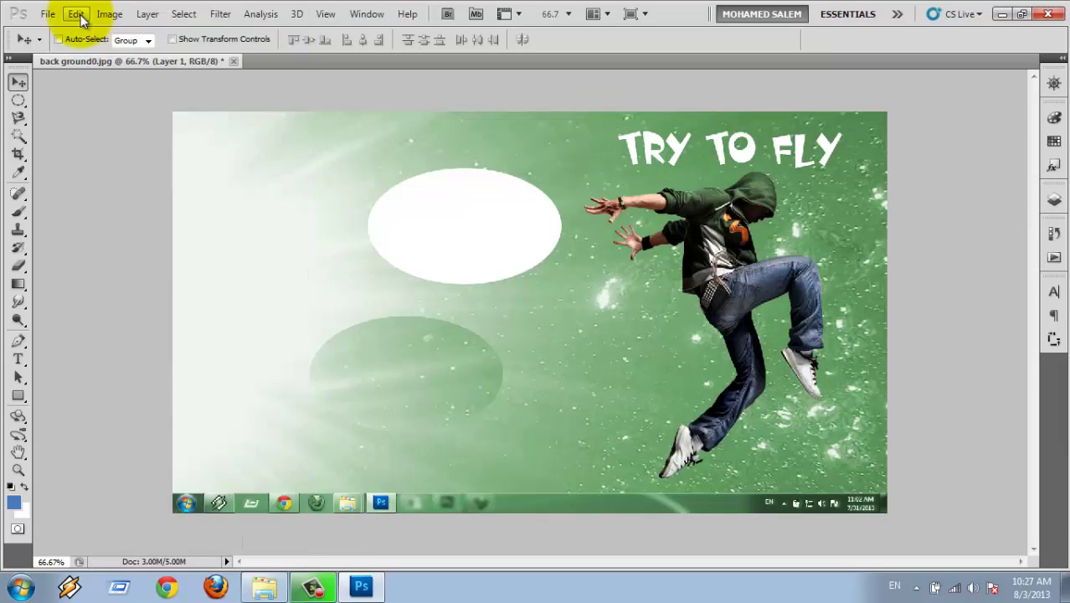
pyautogui.click(77, 14)
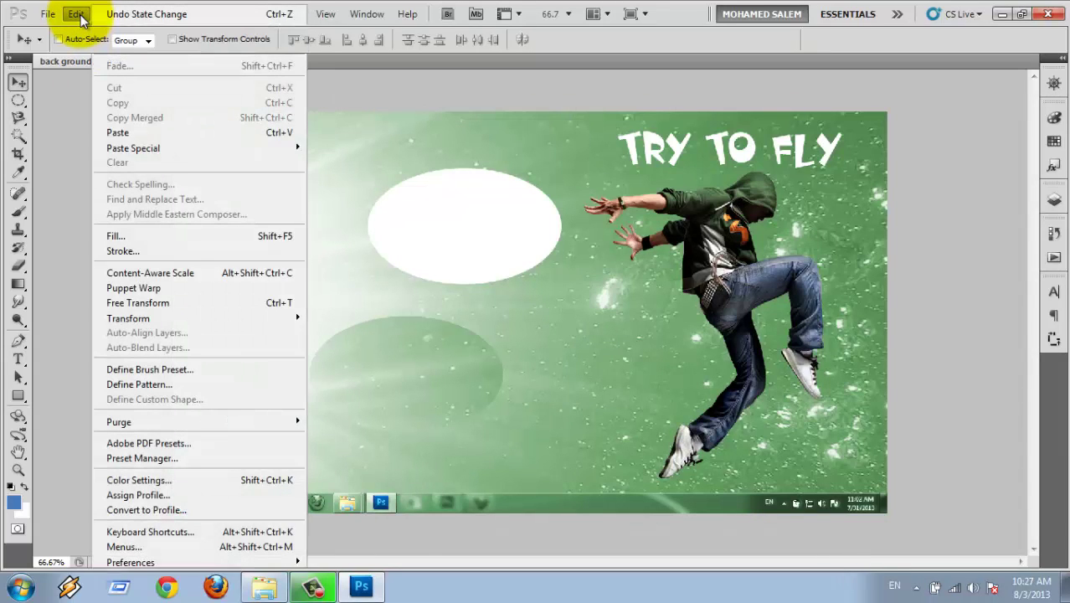
pyautogui.click(77, 14)
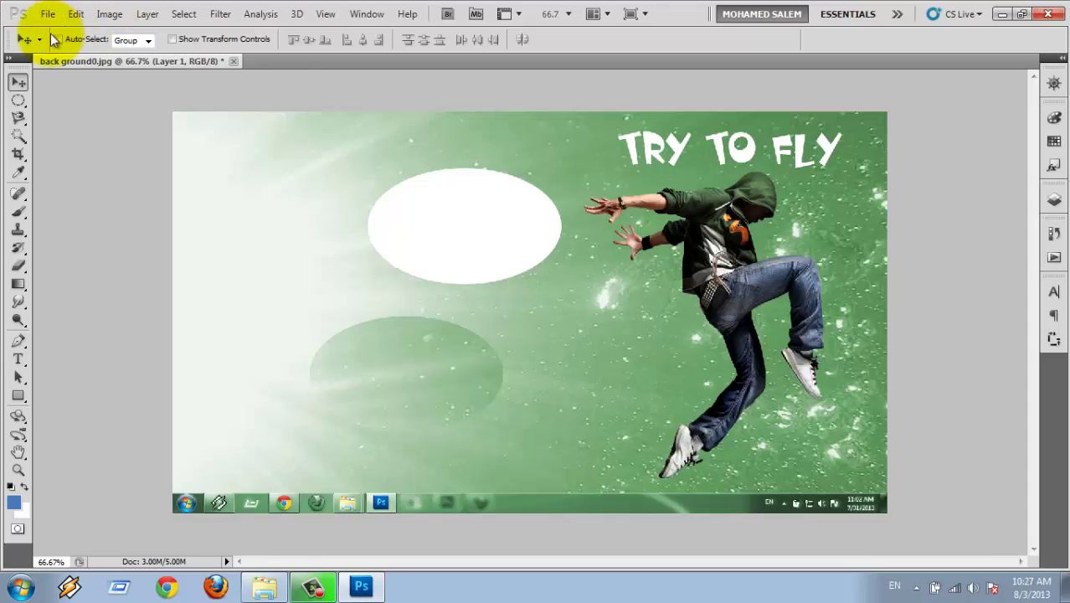
pyautogui.click(76, 14)
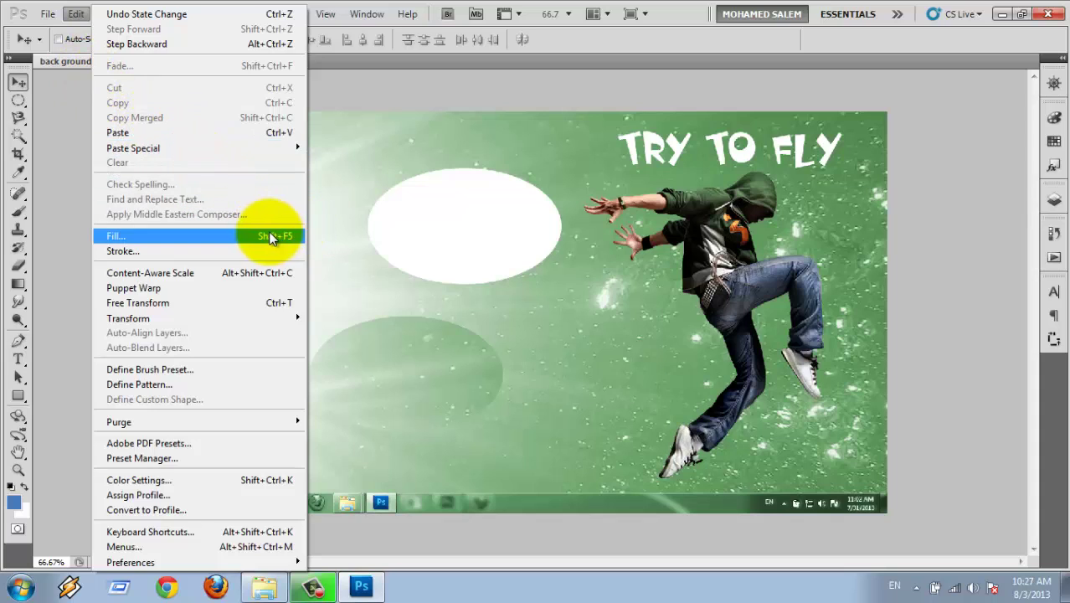
pyautogui.click(363, 224)
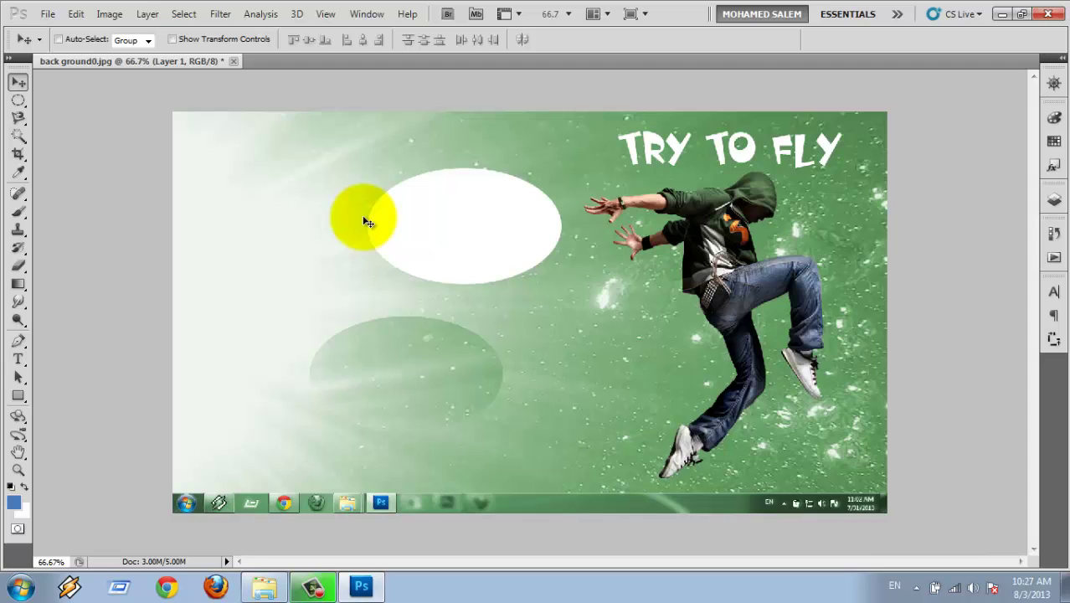
pyautogui.hotkey('ctrl', 'alt', 'z')
# Undo the white ellipse fill and draw a rectangular marquee over the image's left-centre
pyautogui.hotkey('ctrl', 'alt', 'z')
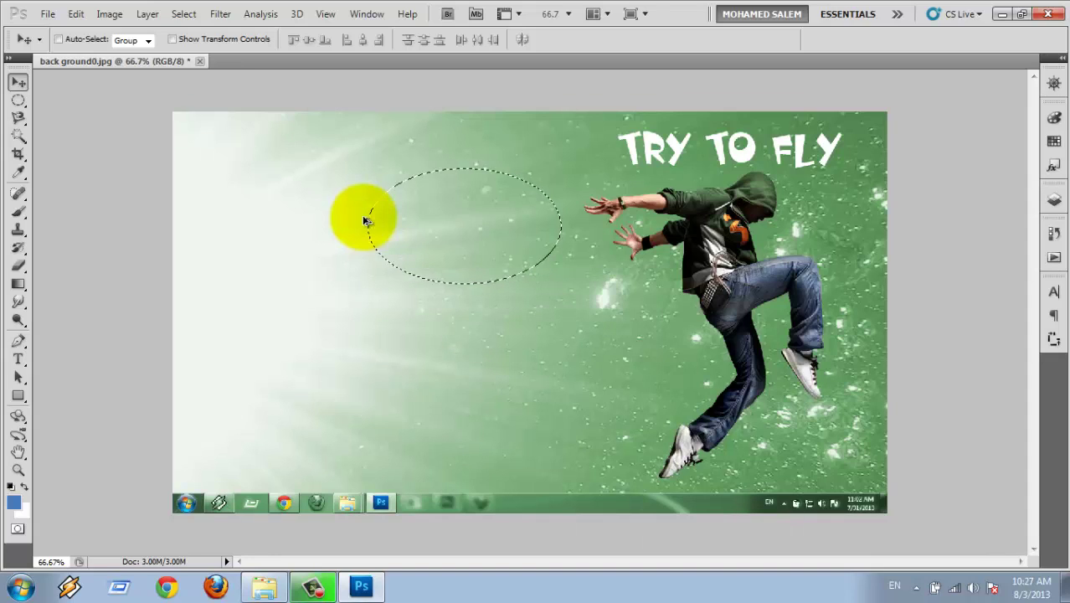
pyautogui.hotkey('ctrl', 'alt', 'z')
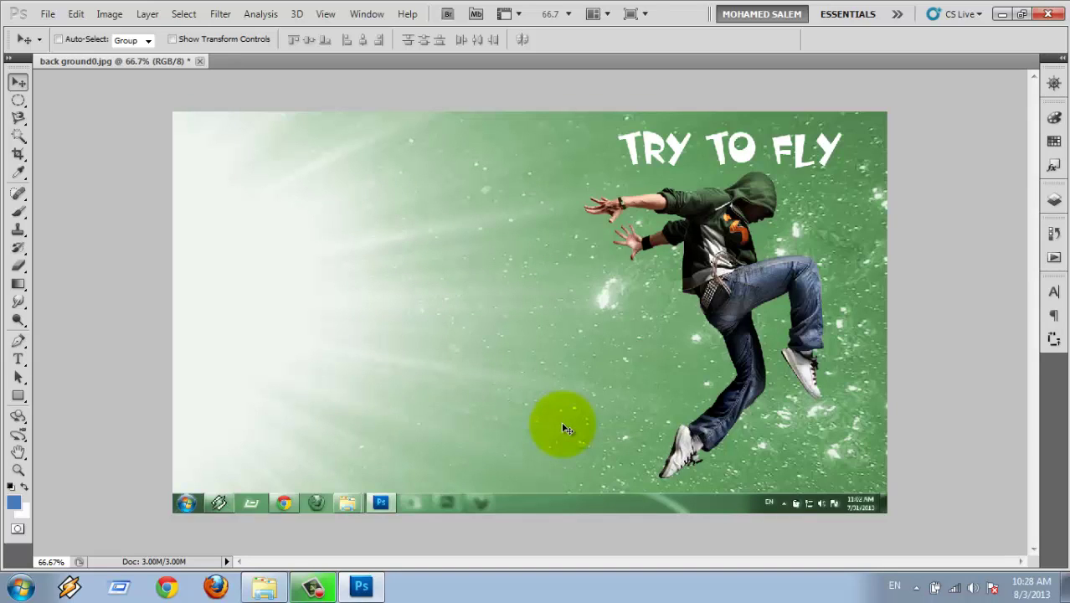
pyautogui.click(18, 100)
pyautogui.click(98, 98)
pyautogui.moveTo(305, 222); pyautogui.dragTo(544, 421)
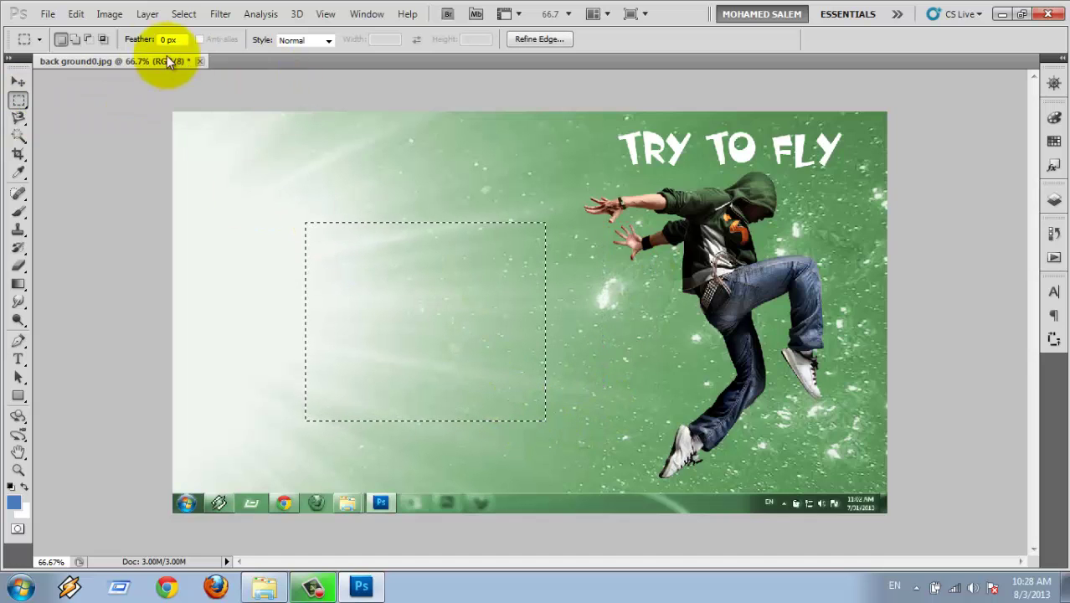
# Pick a blue foreground, swap the colours, then reset to default black and white
pyautogui.click(76, 14)
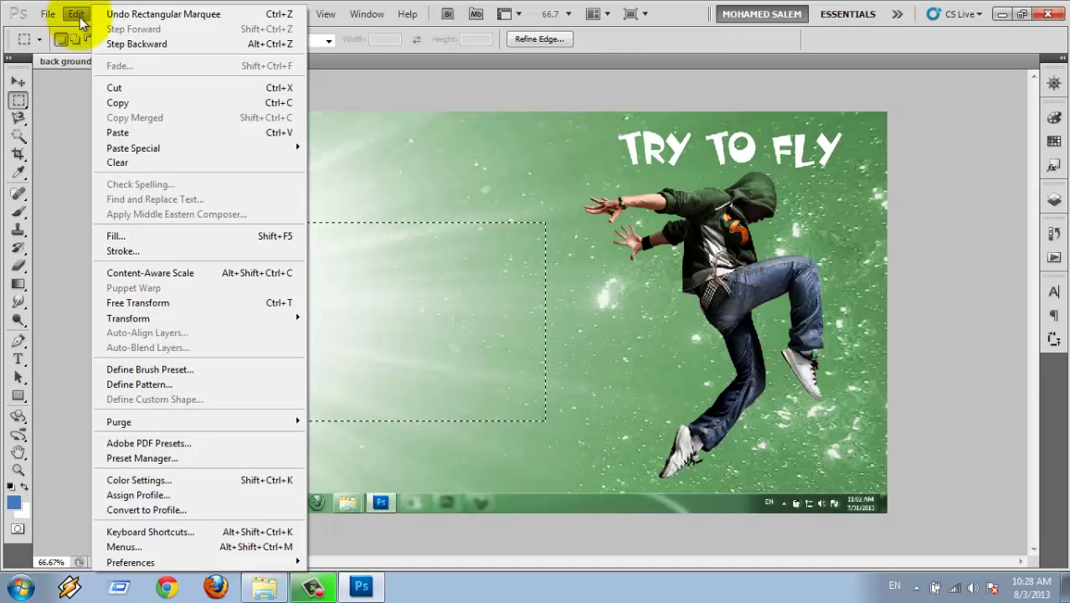
pyautogui.click(12, 502)
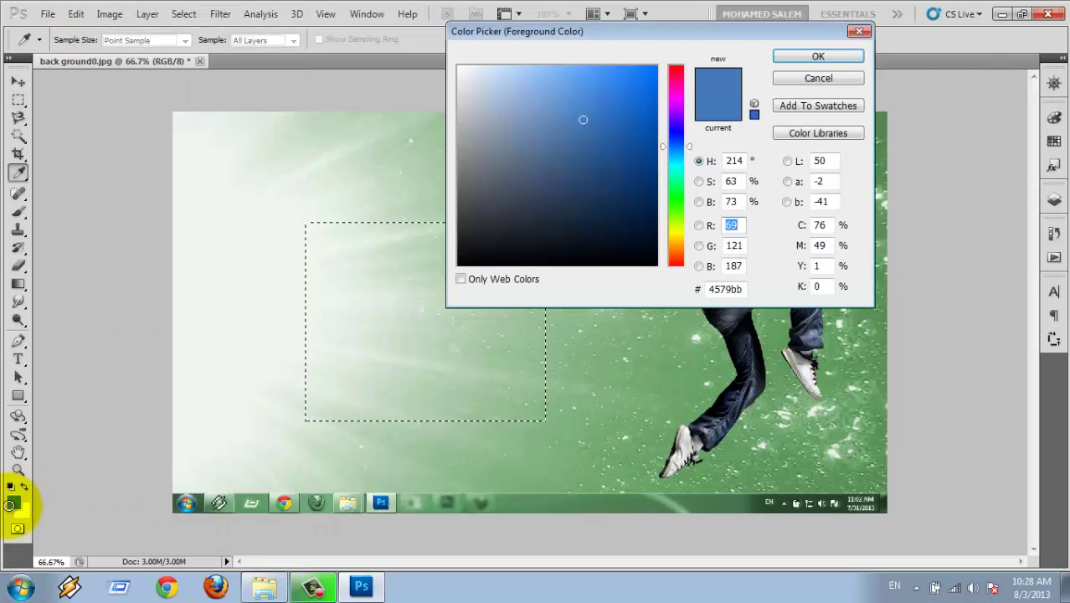
pyautogui.click(818, 56)
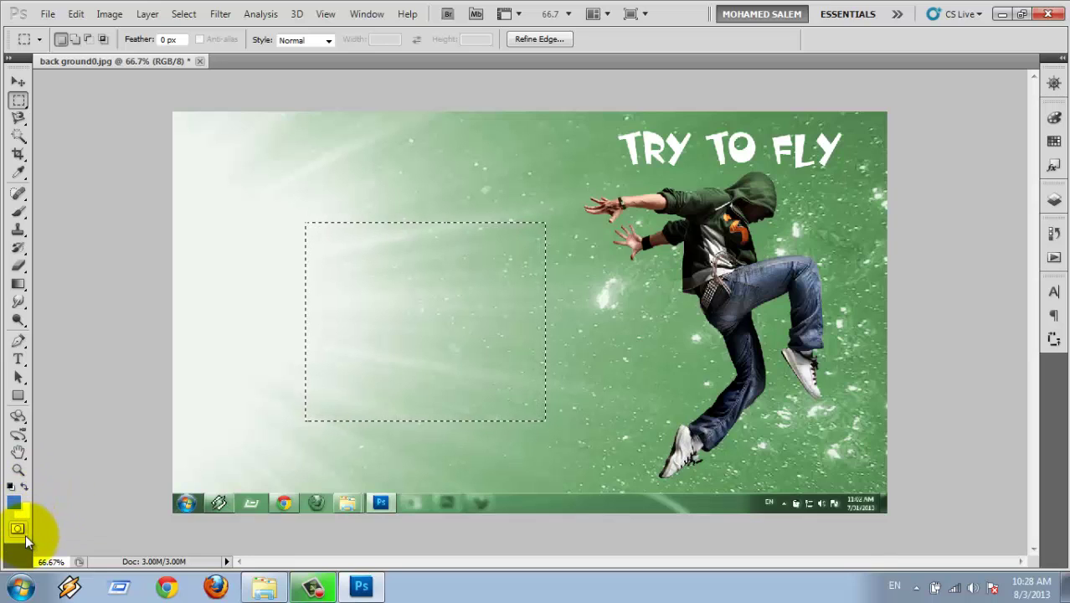
pyautogui.click(25, 487)
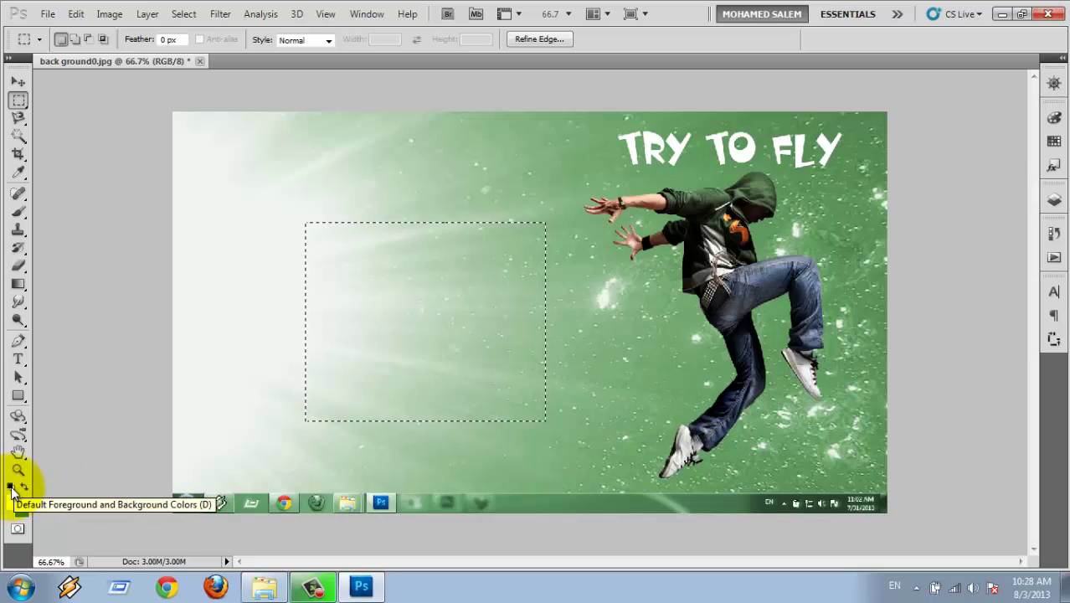
pyautogui.click(11, 488)
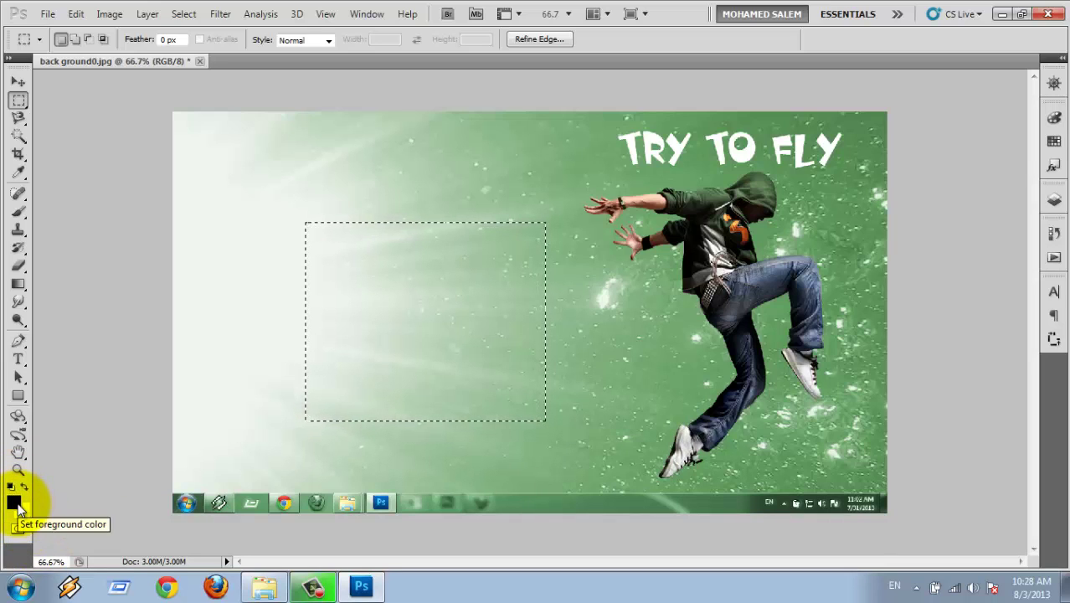
pyautogui.click(75, 15)
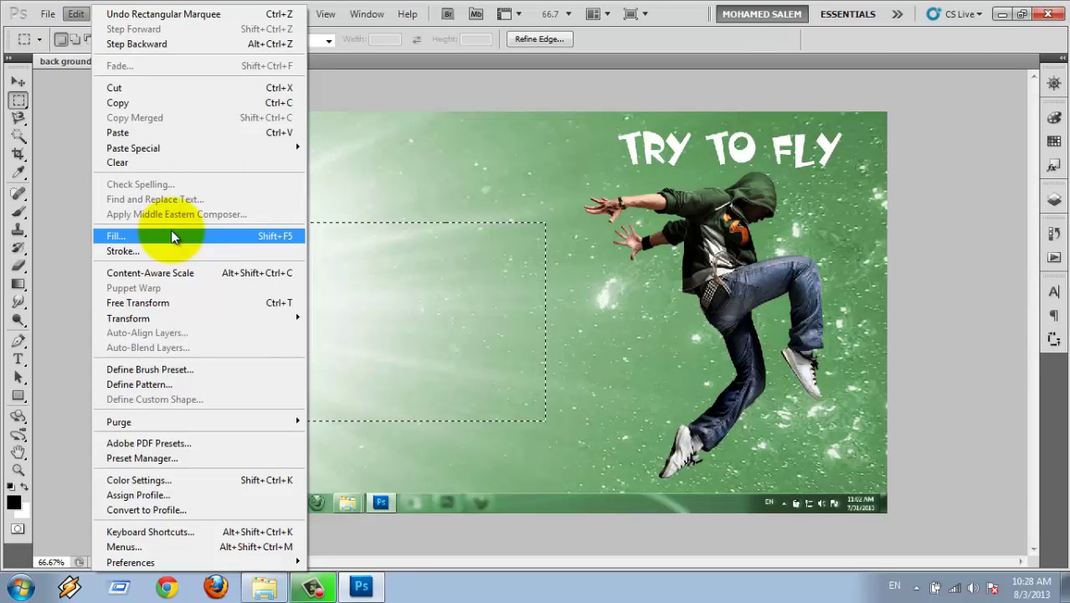
pyautogui.click(172, 237)
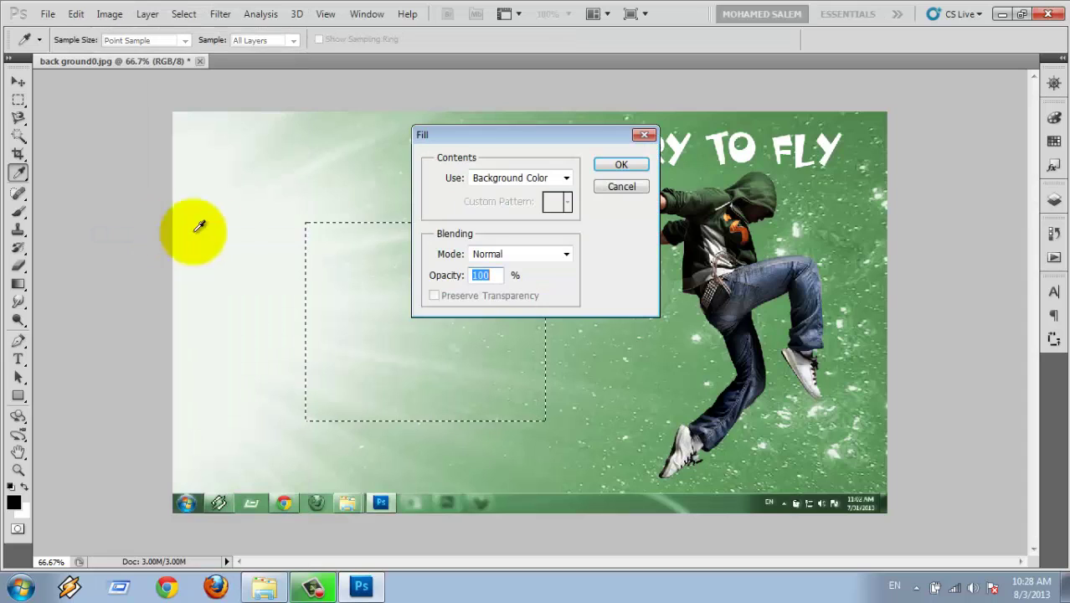
pyautogui.click(567, 178)
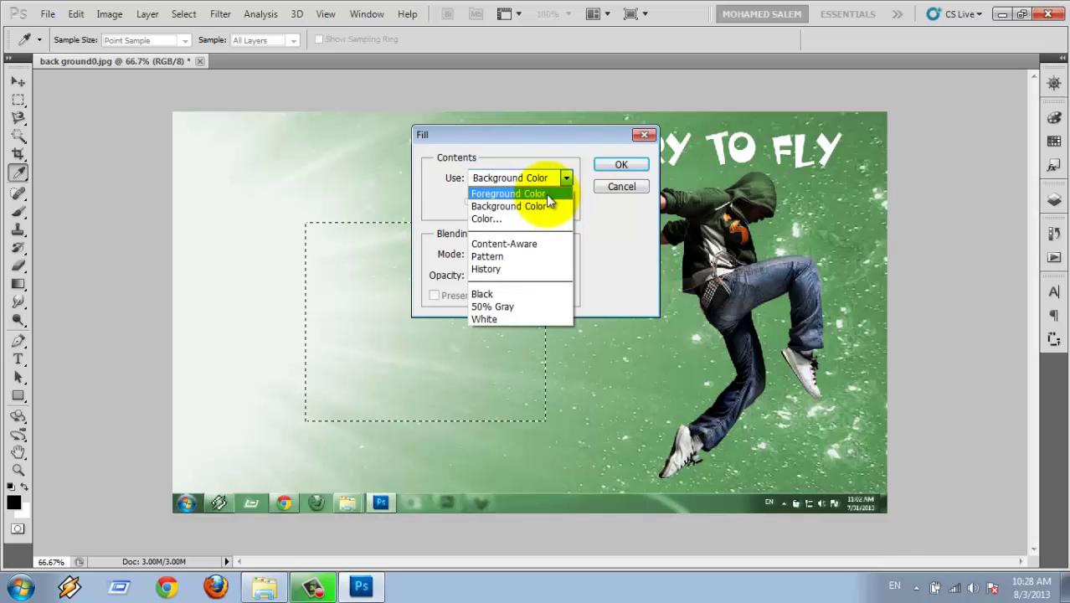
pyautogui.click(550, 194)
pyautogui.click(620, 166)
pyautogui.press('m')
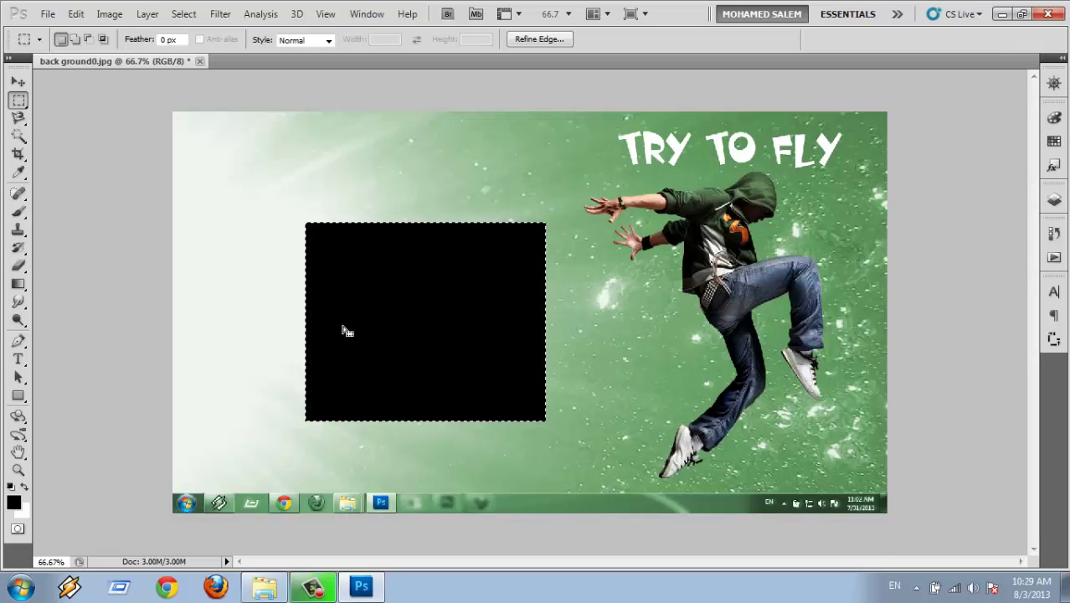
pyautogui.click(251, 307)
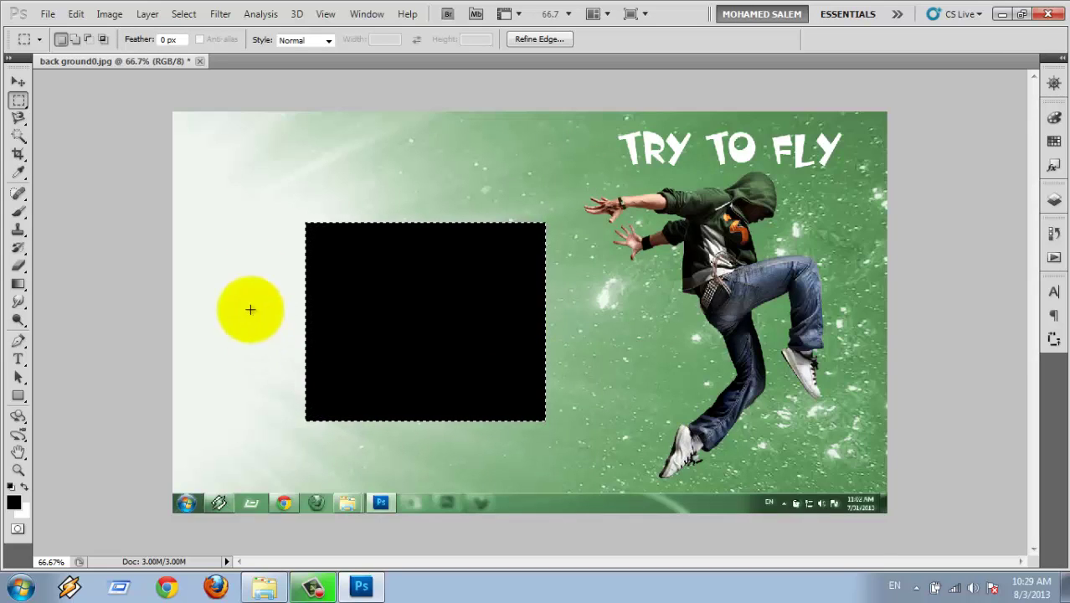
pyautogui.click(75, 14)
pyautogui.click(528, 166)
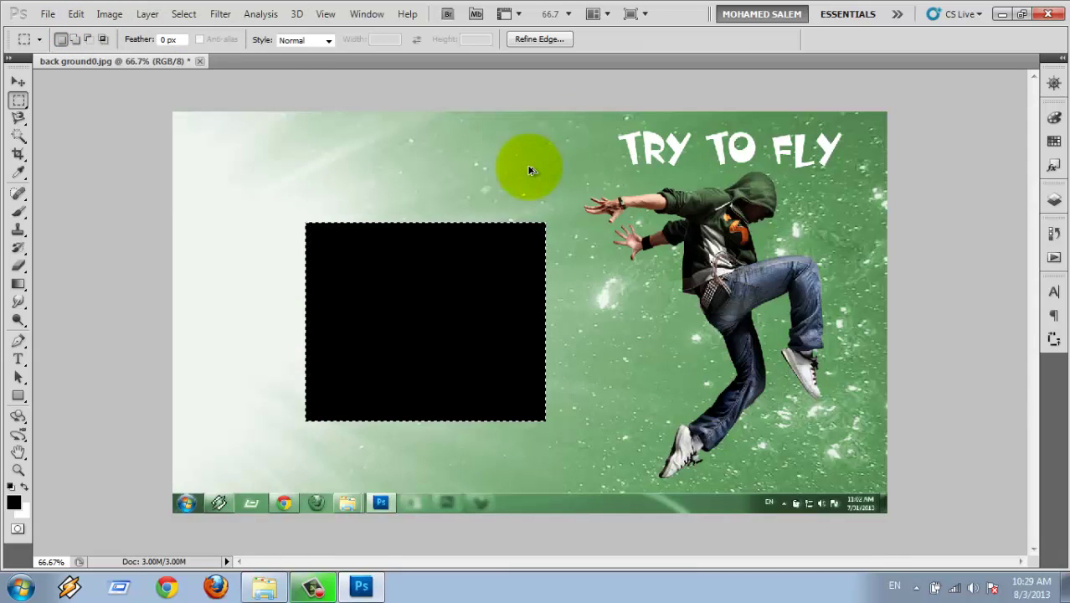
pyautogui.hotkey('ctrl', 'z')
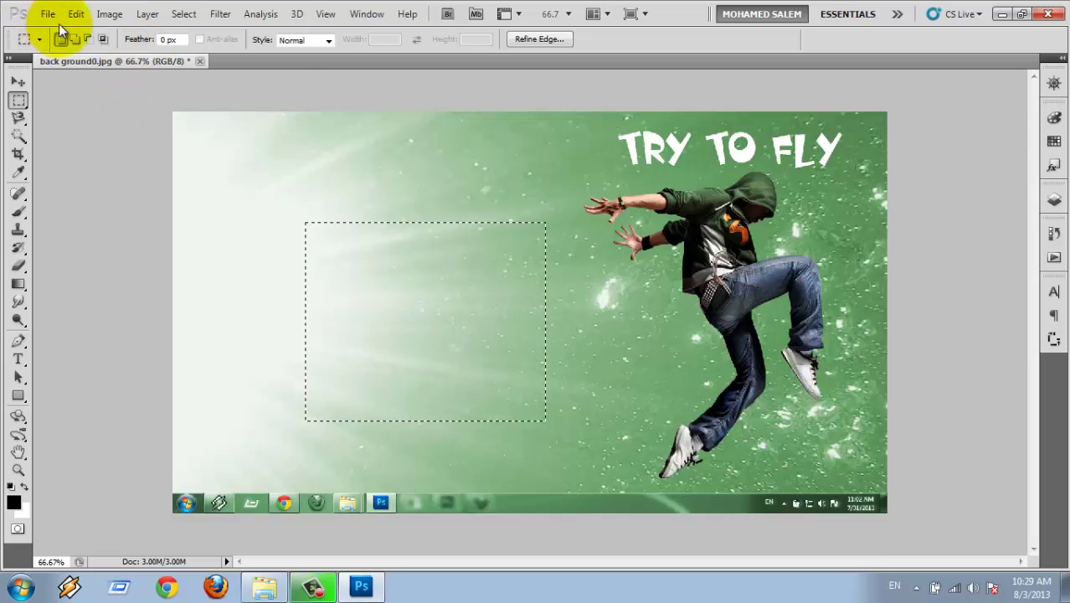
# Stroke the rectangular selection with a 2 px dark outline, then deselect it
pyautogui.click(76, 14)
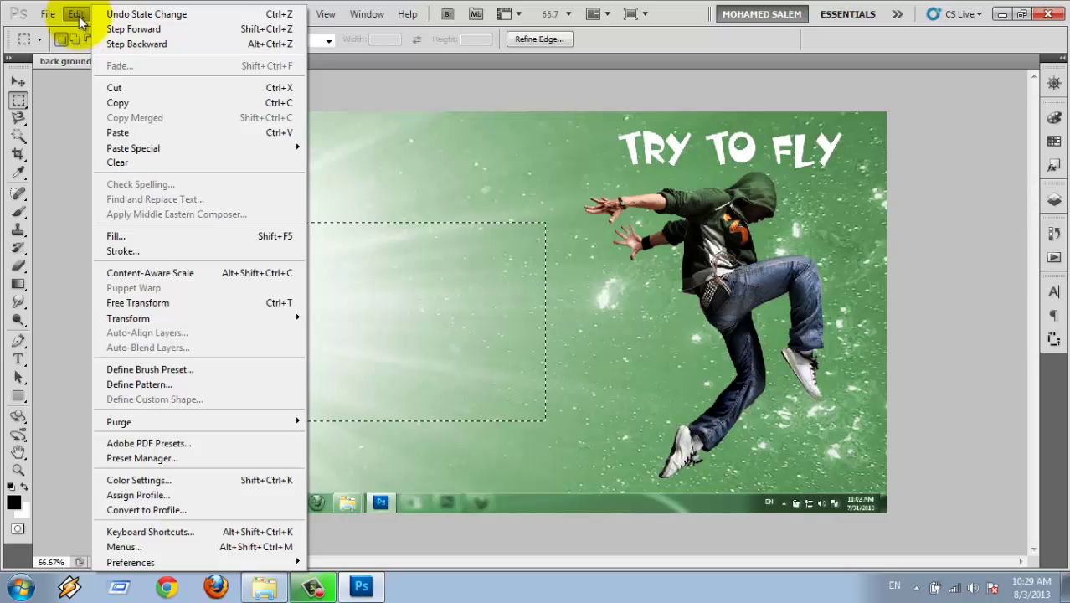
pyautogui.click(163, 250)
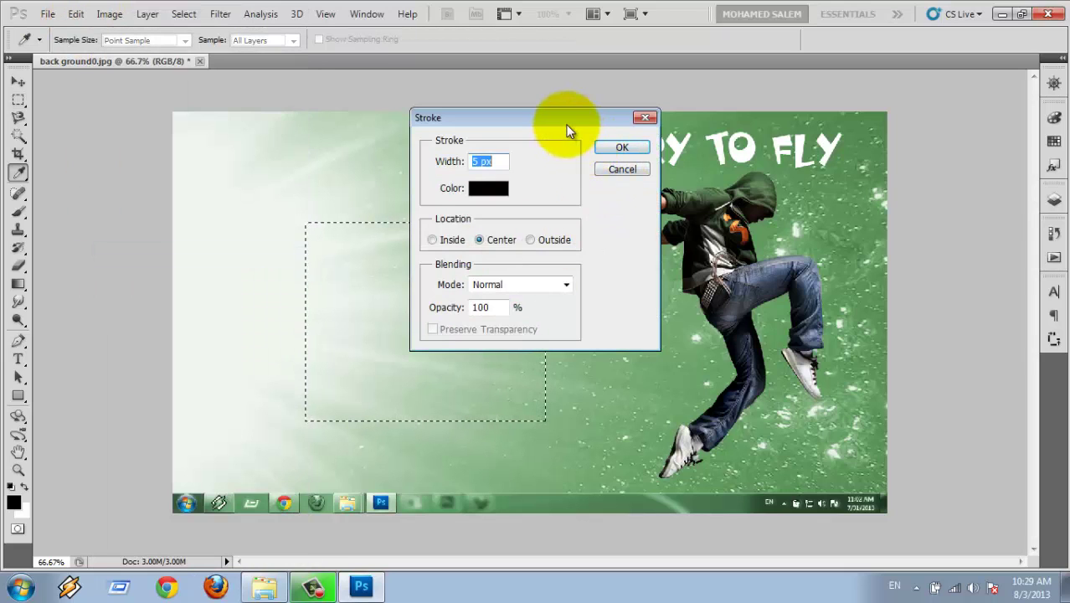
pyautogui.moveTo(567, 118); pyautogui.dragTo(735, 102)
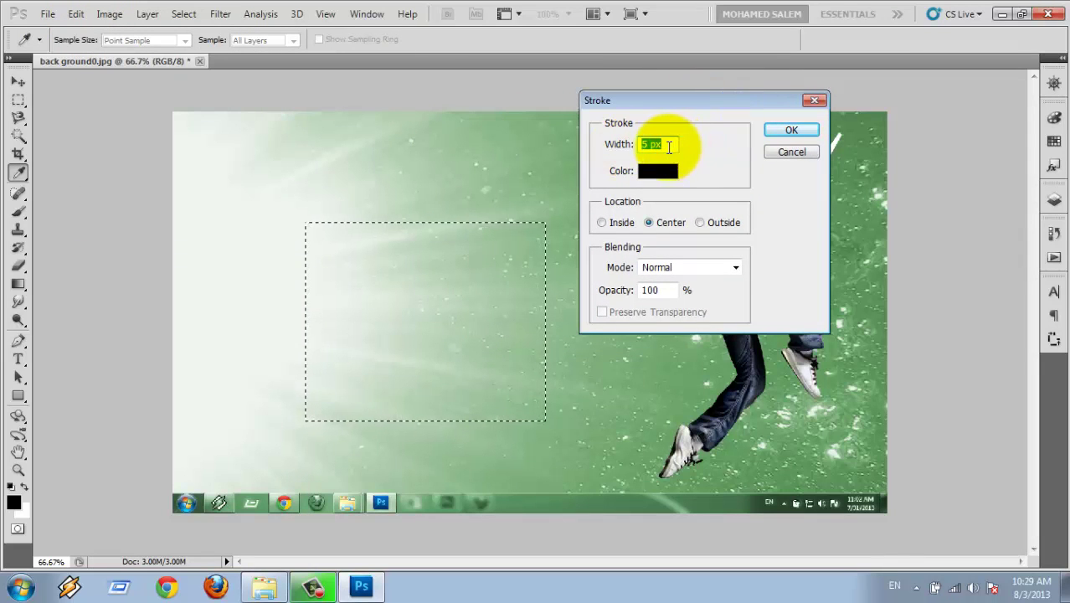
pyautogui.write('2')
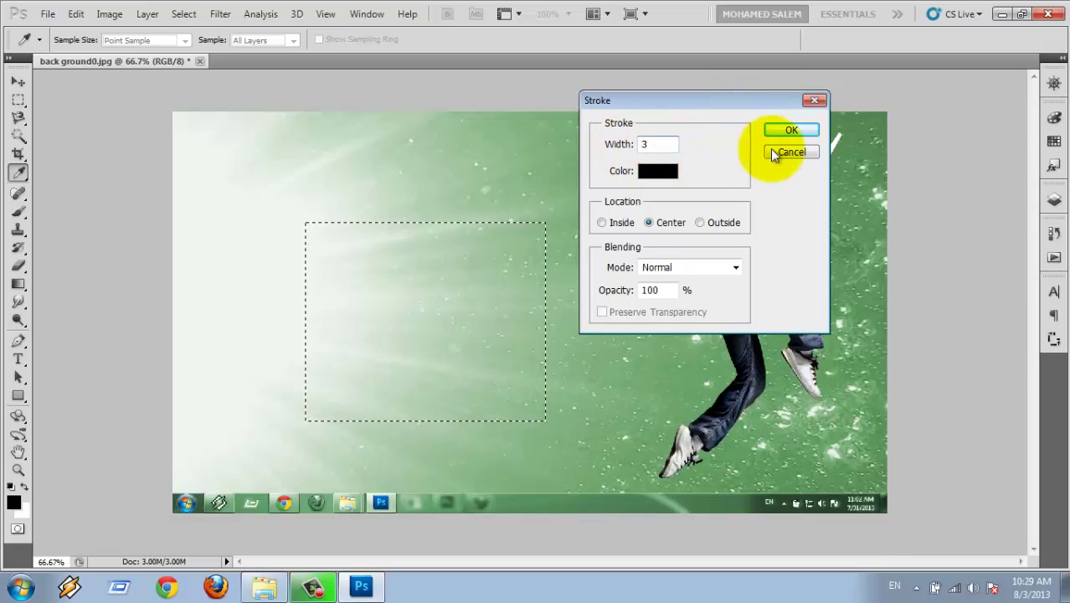
pyautogui.click(780, 132)
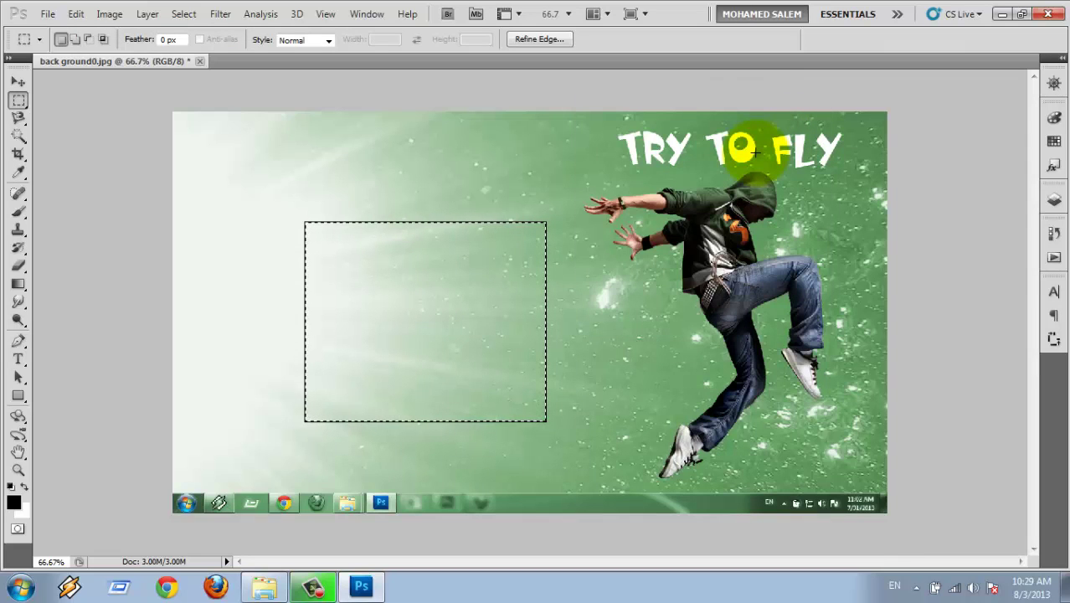
pyautogui.click(556, 227)
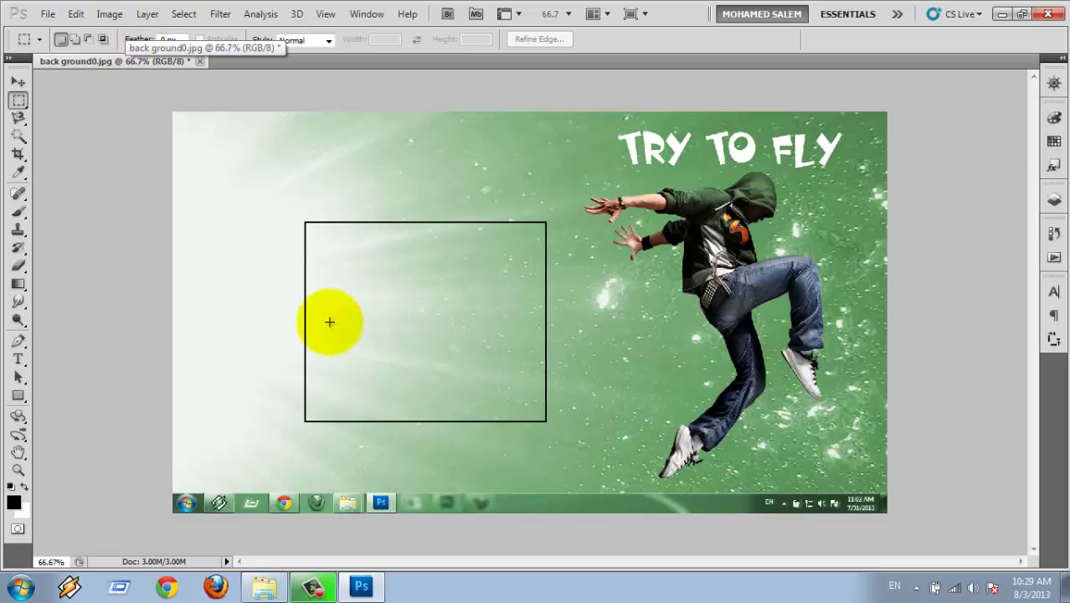
pyautogui.click(76, 16)
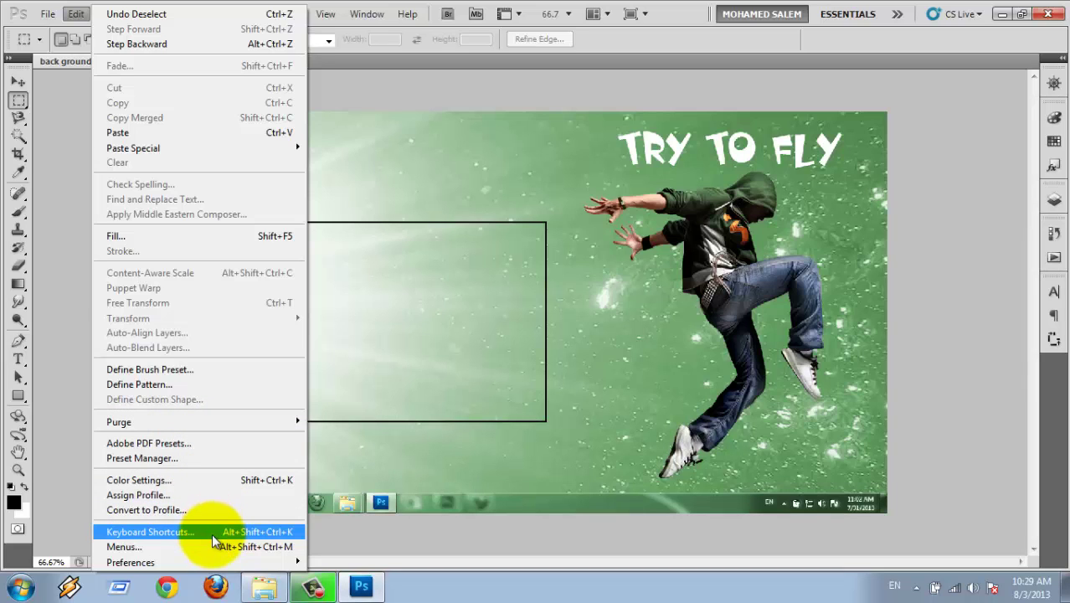
# Open the Keyboard Shortcuts and Menus settings on the Menus tab
pyautogui.click(213, 537)
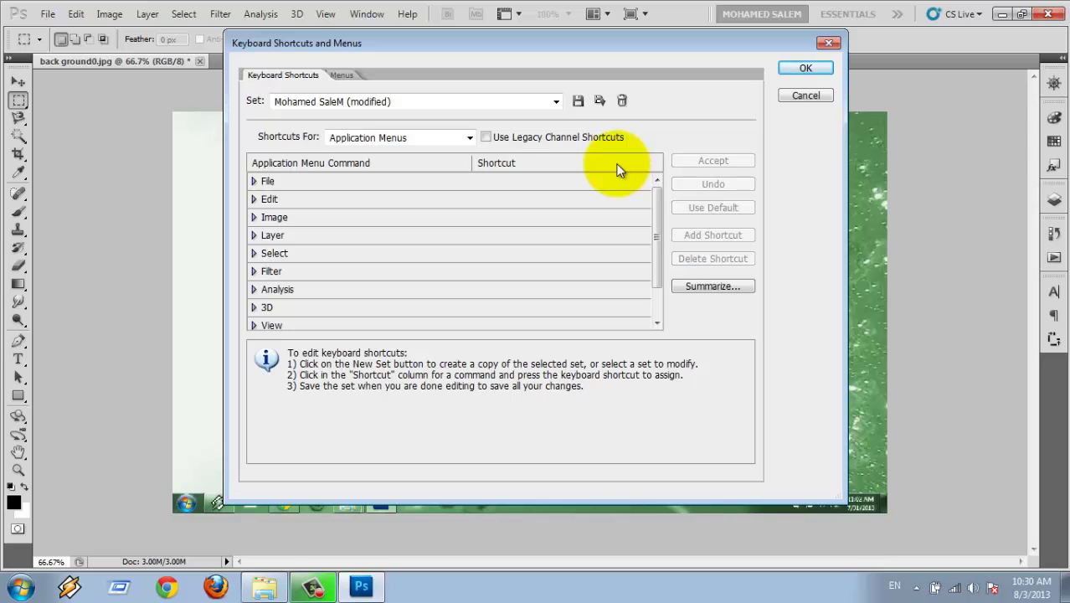
pyautogui.click(796, 96)
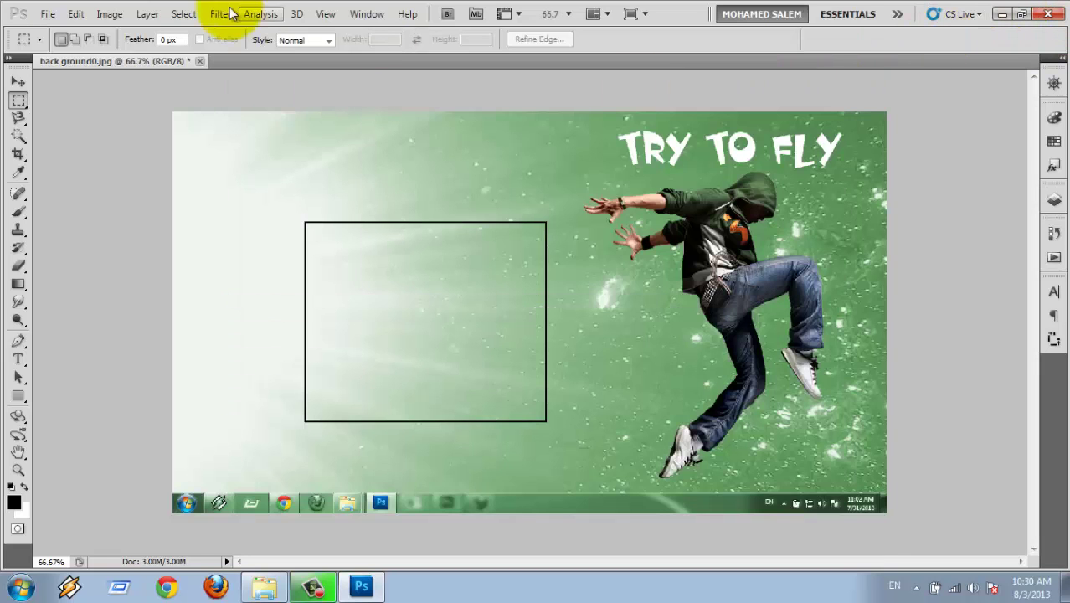
pyautogui.click(74, 15)
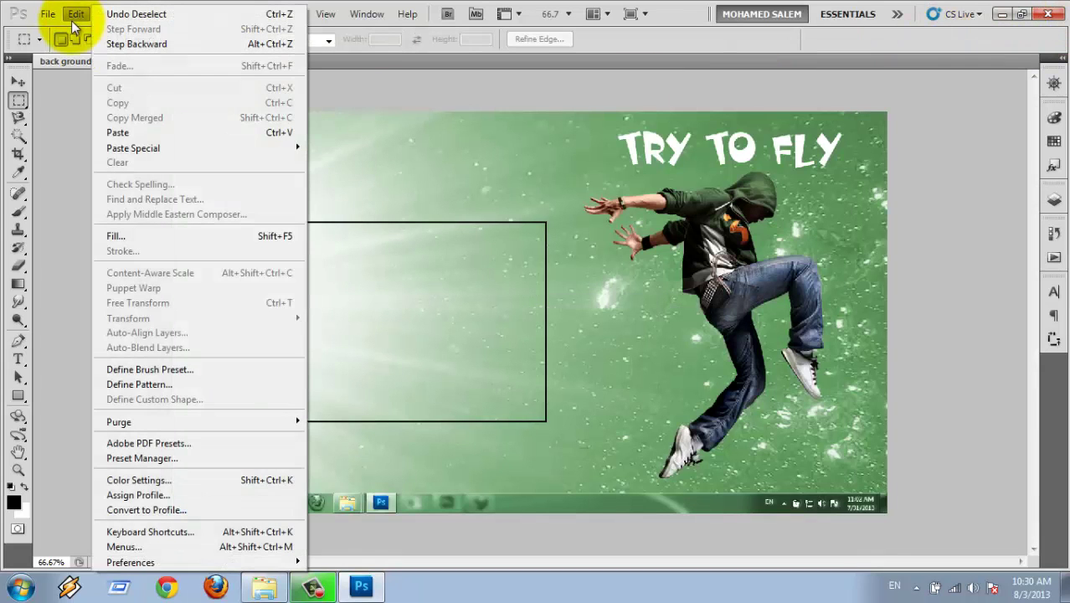
pyautogui.click(191, 532)
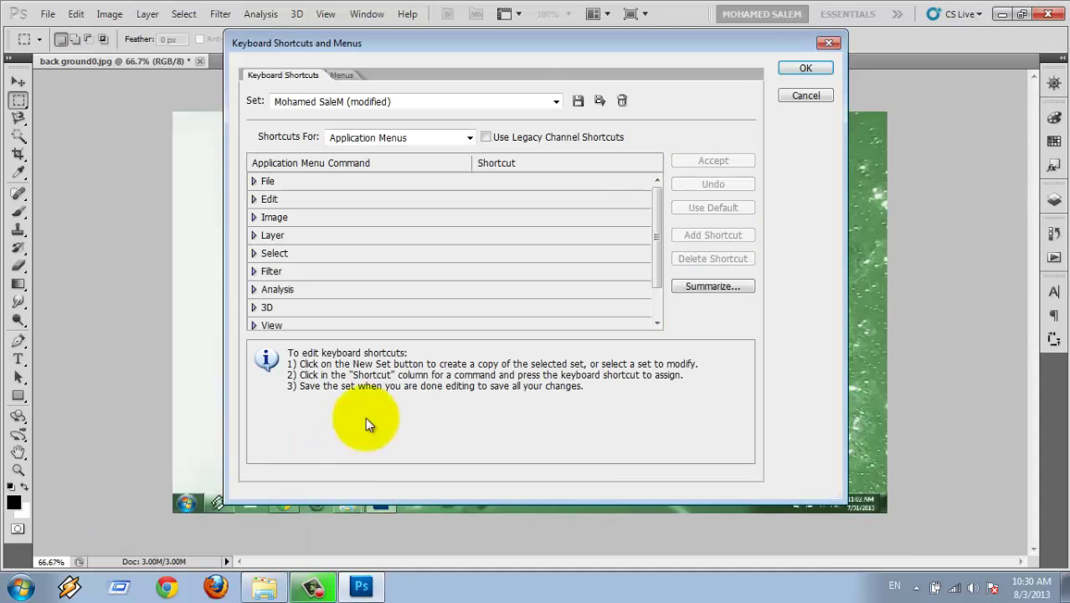
pyautogui.click(344, 75)
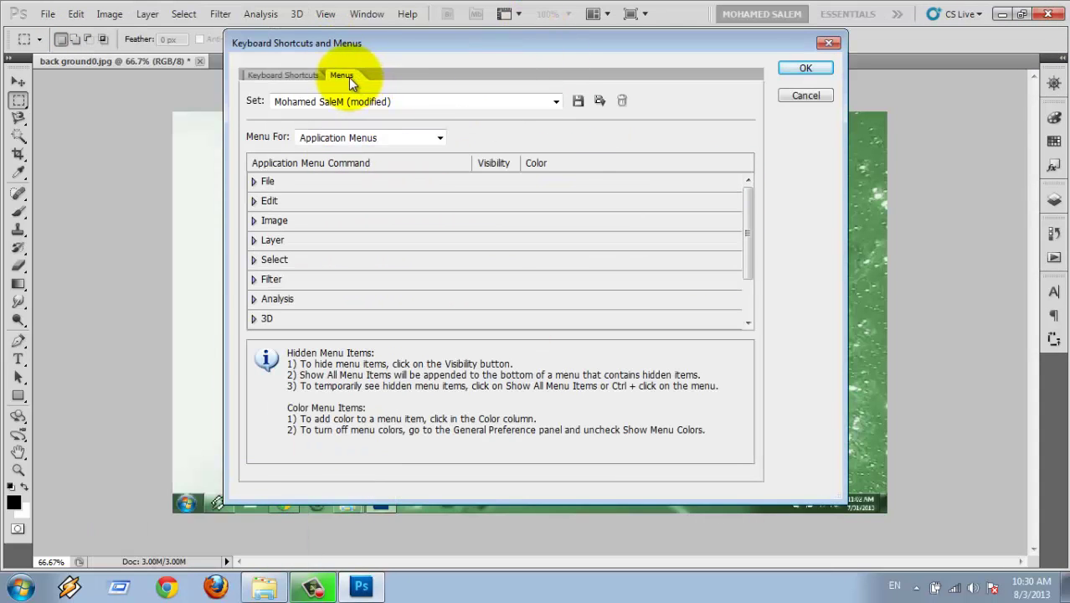
# Expand the File menu, set New… to hidden, and confirm the settings
pyautogui.click(253, 181)
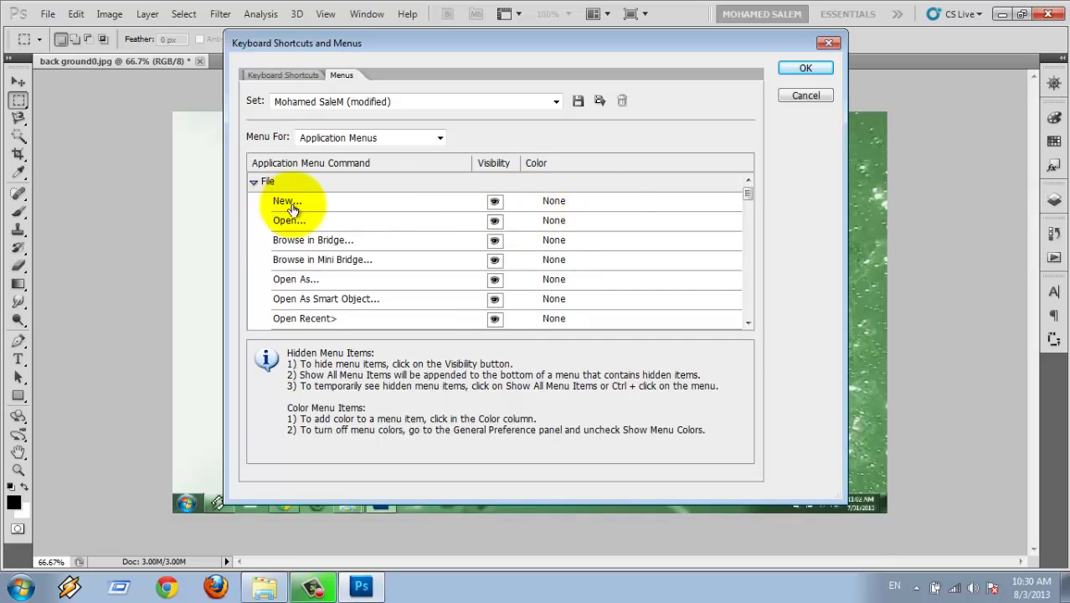
pyautogui.click(494, 204)
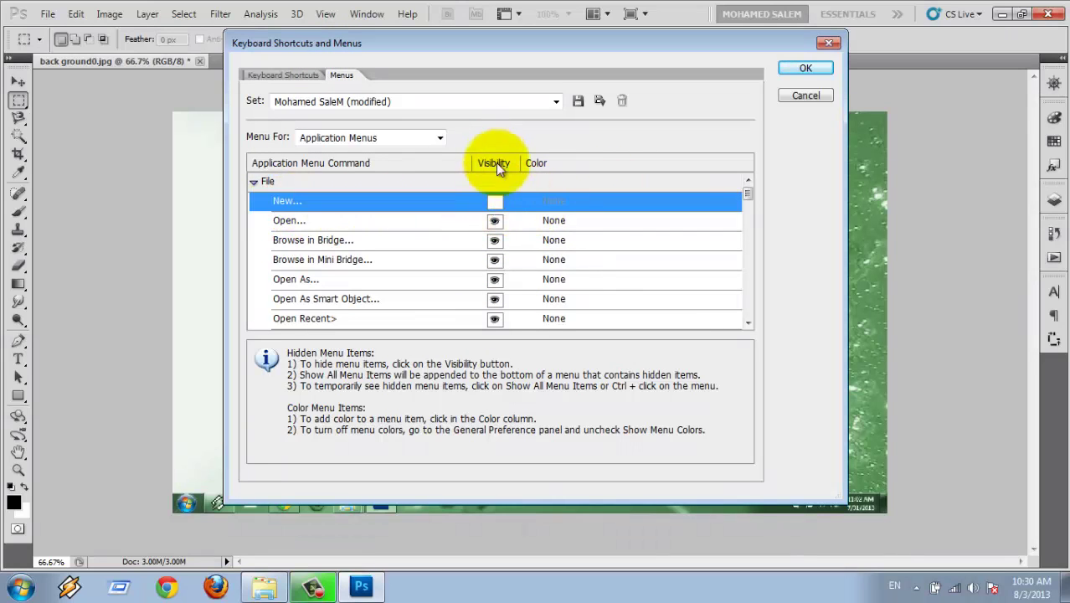
pyautogui.click(494, 204)
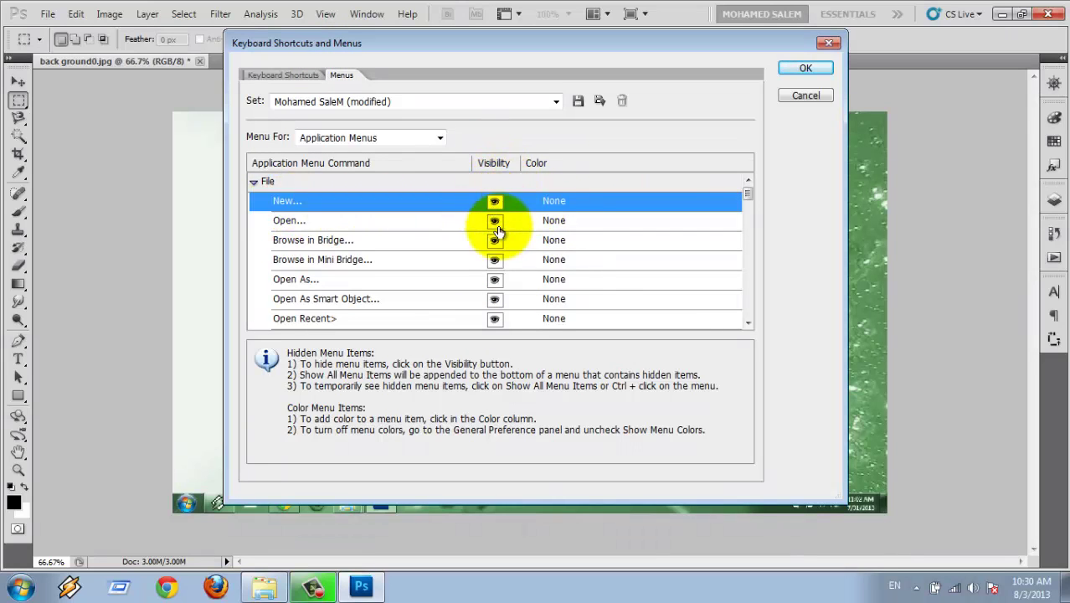
pyautogui.click(494, 205)
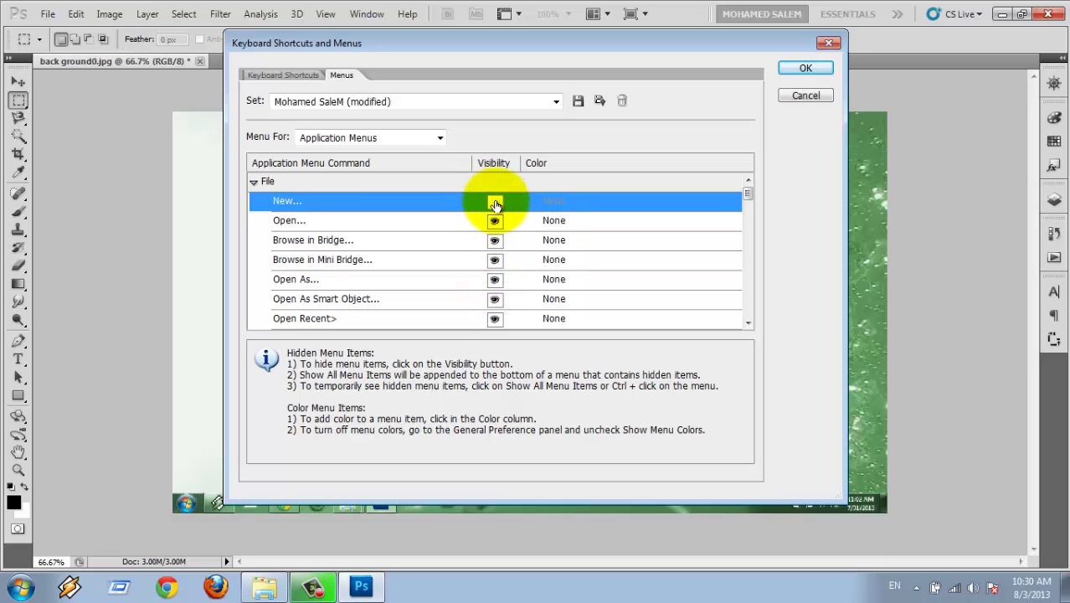
pyautogui.click(495, 205)
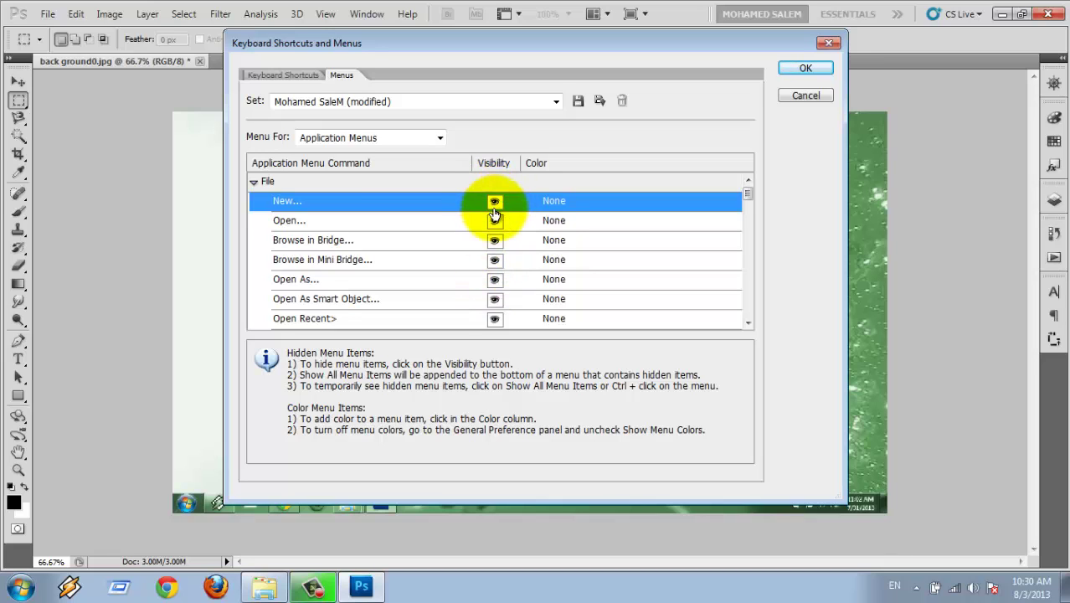
pyautogui.click(494, 204)
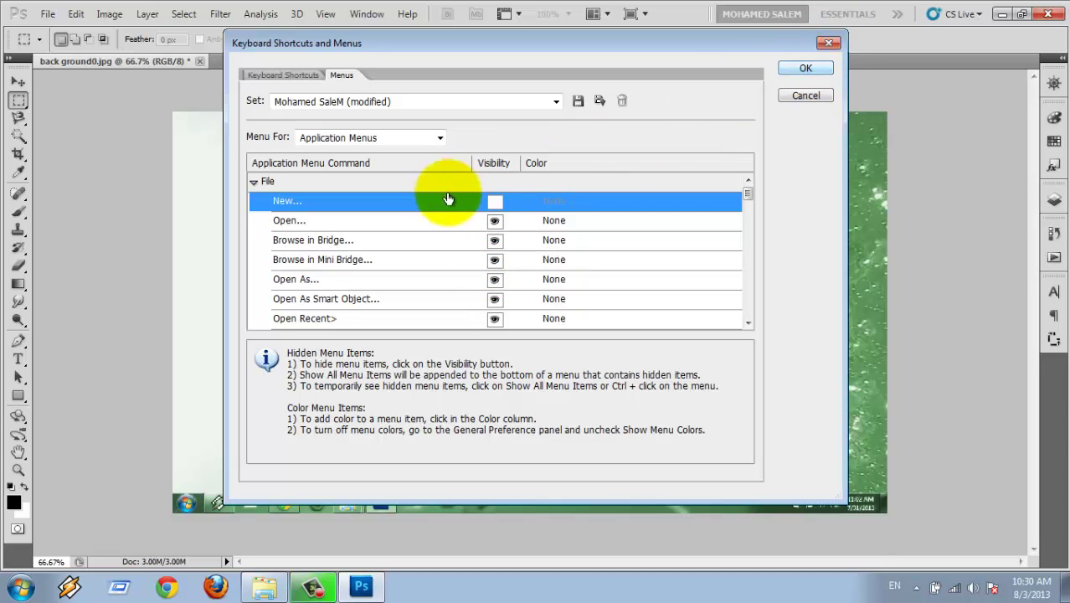
pyautogui.press('Return')
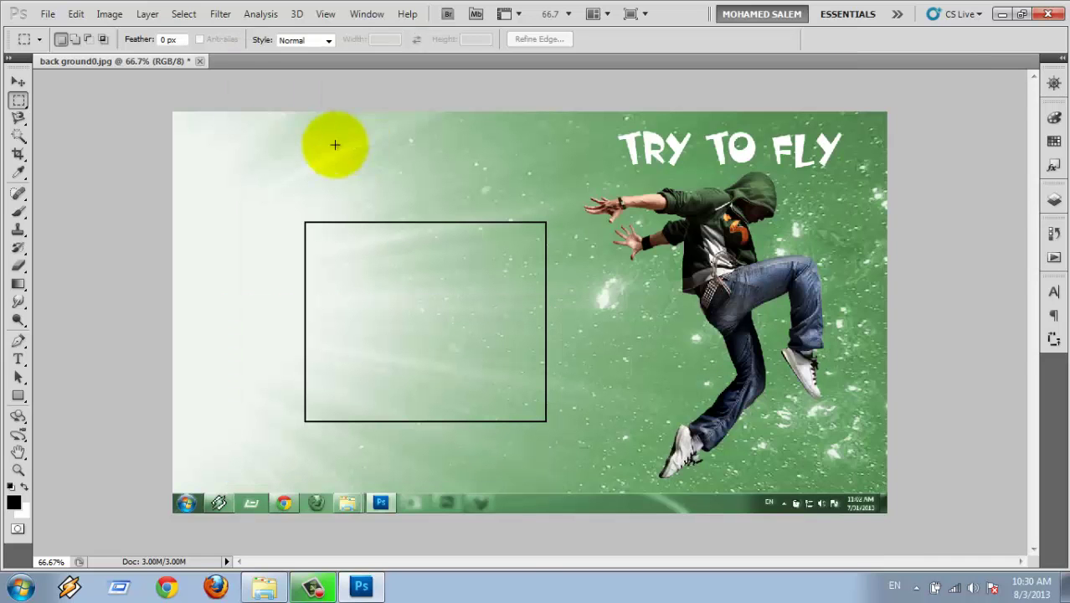
pyautogui.click(48, 13)
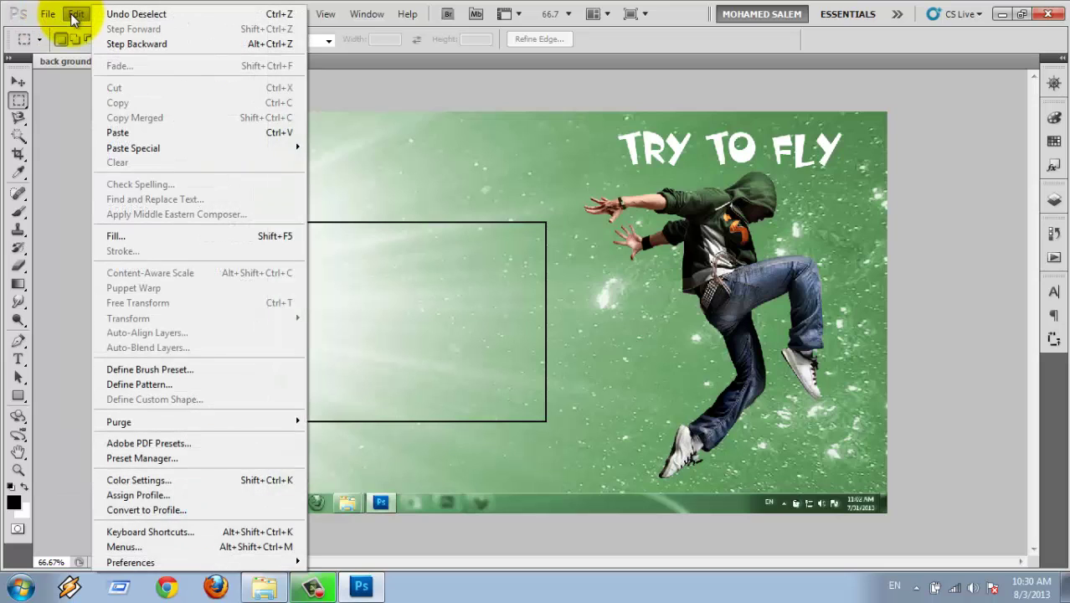
pyautogui.click(166, 531)
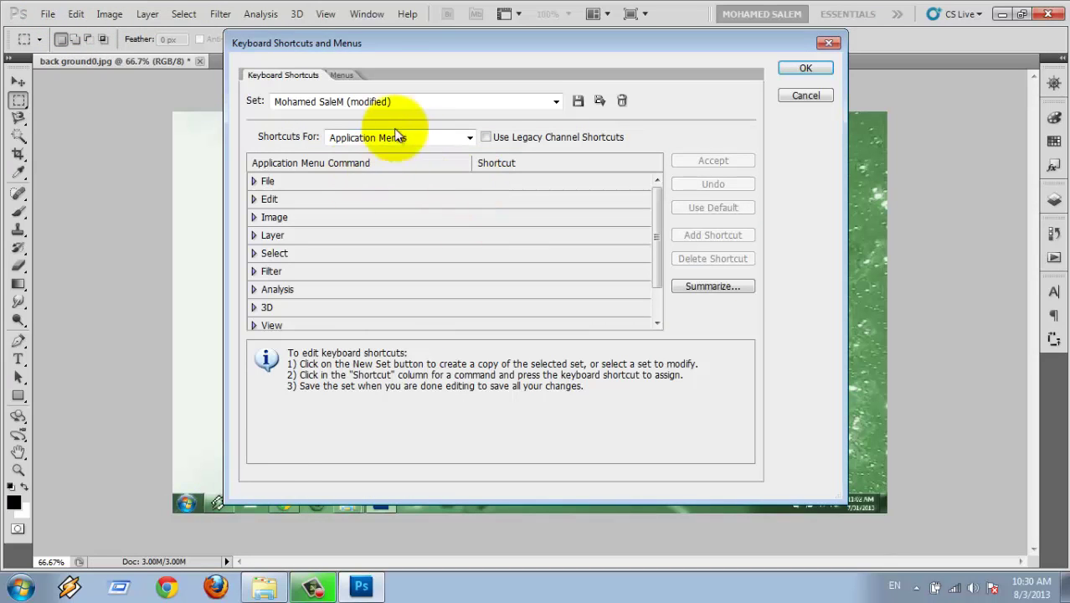
pyautogui.click(343, 75)
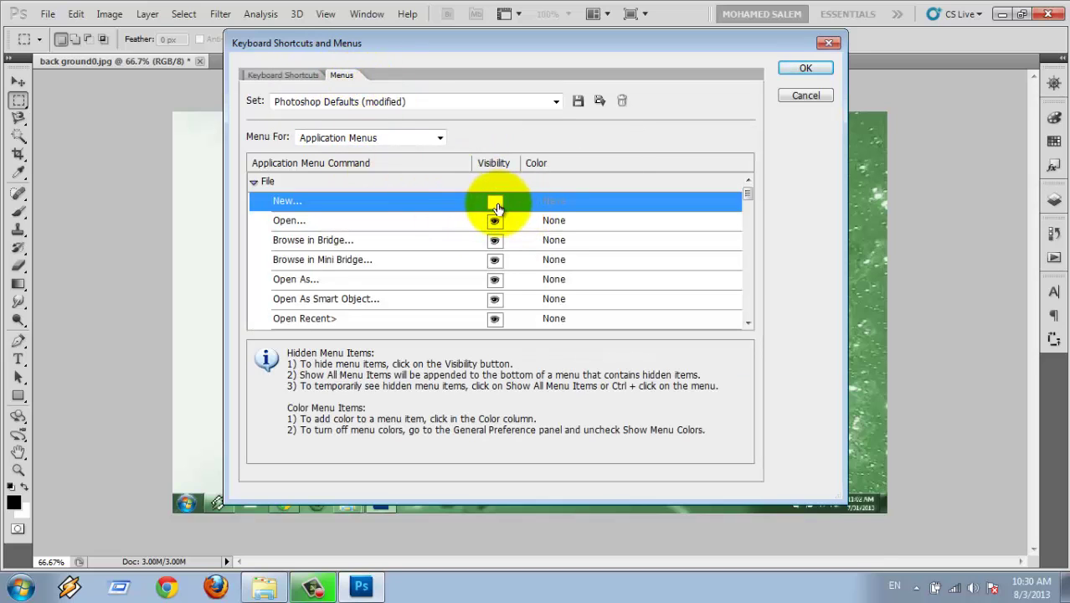
pyautogui.click(495, 204)
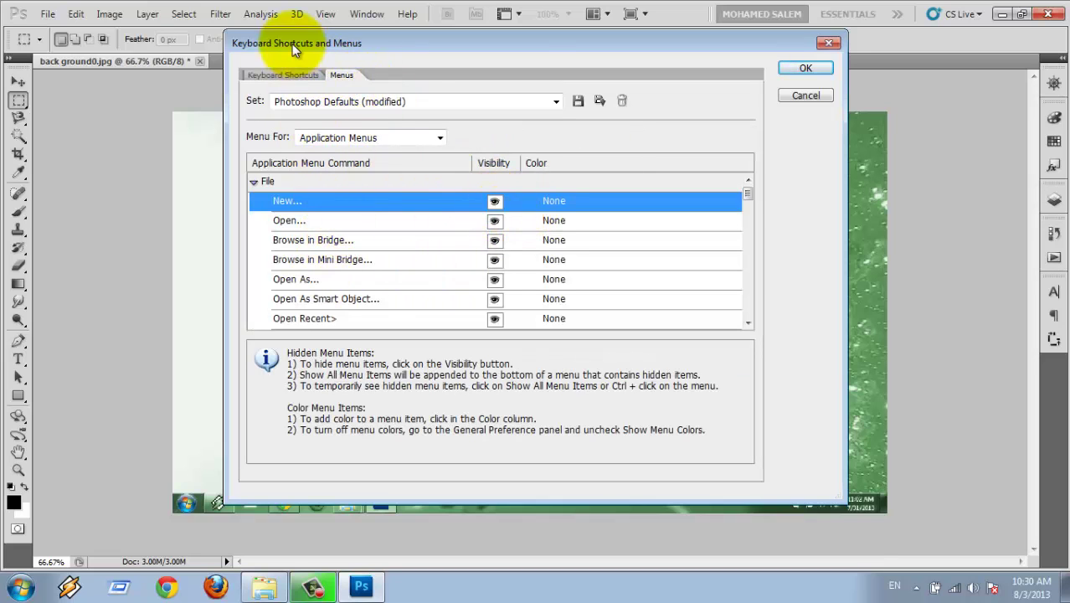
pyautogui.click(283, 75)
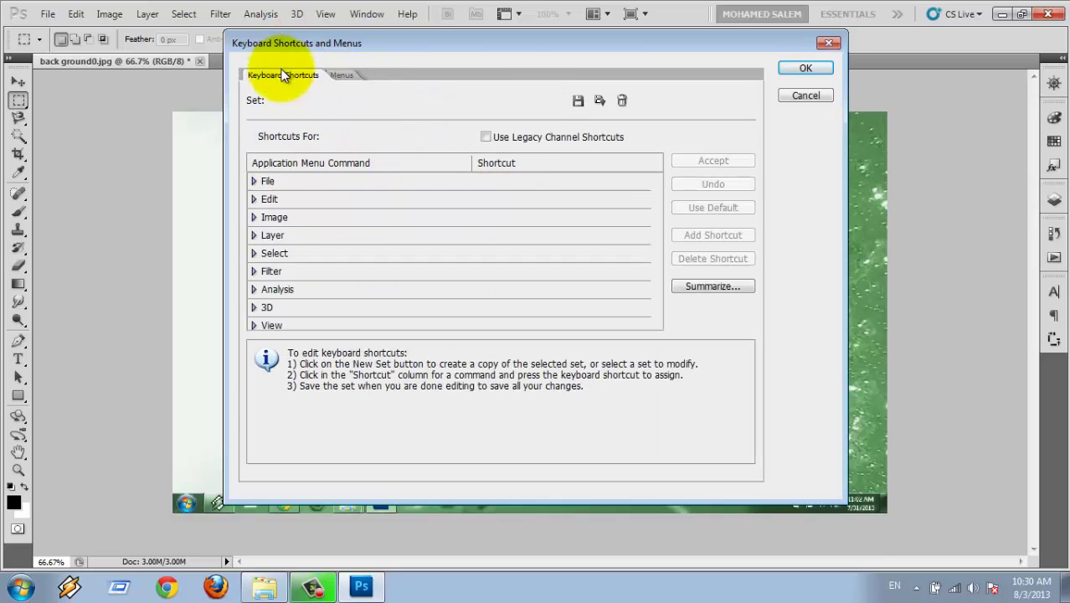
pyautogui.click(254, 199)
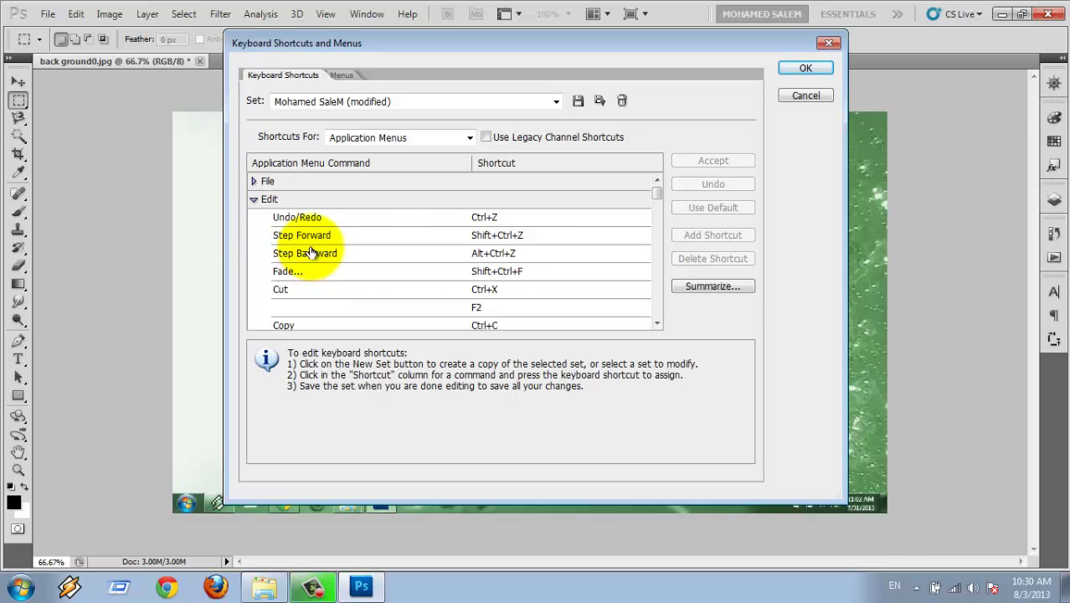
pyautogui.click(521, 236)
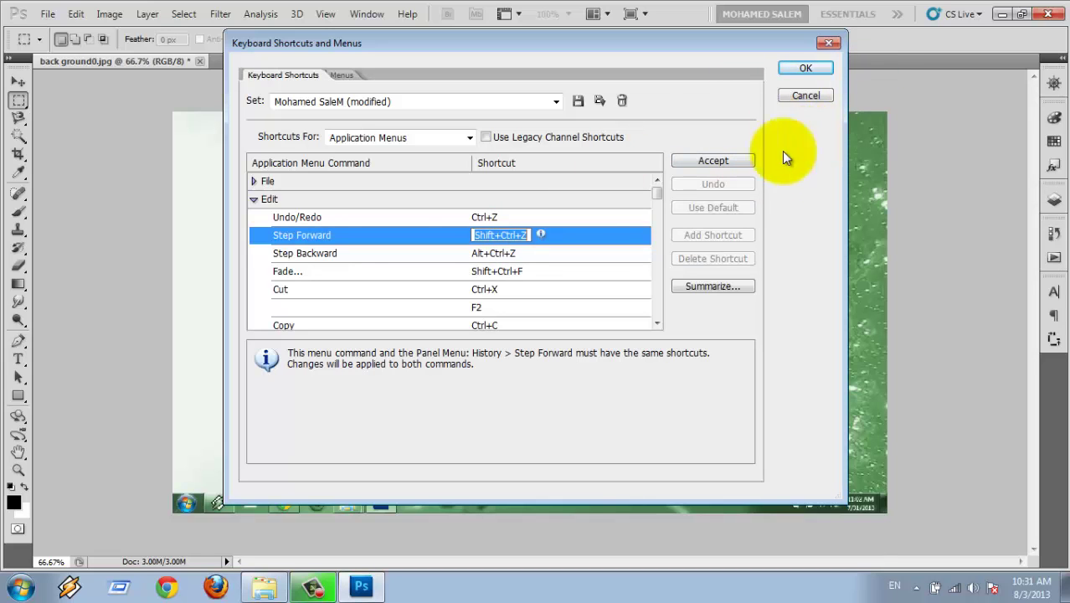
pyautogui.click(804, 99)
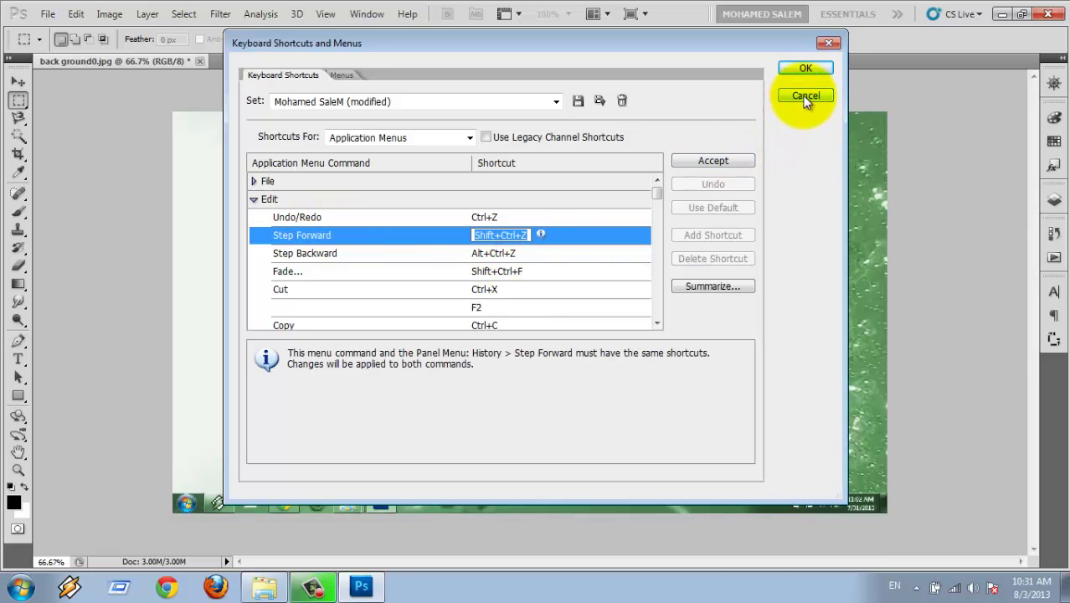
pyautogui.click(805, 99)
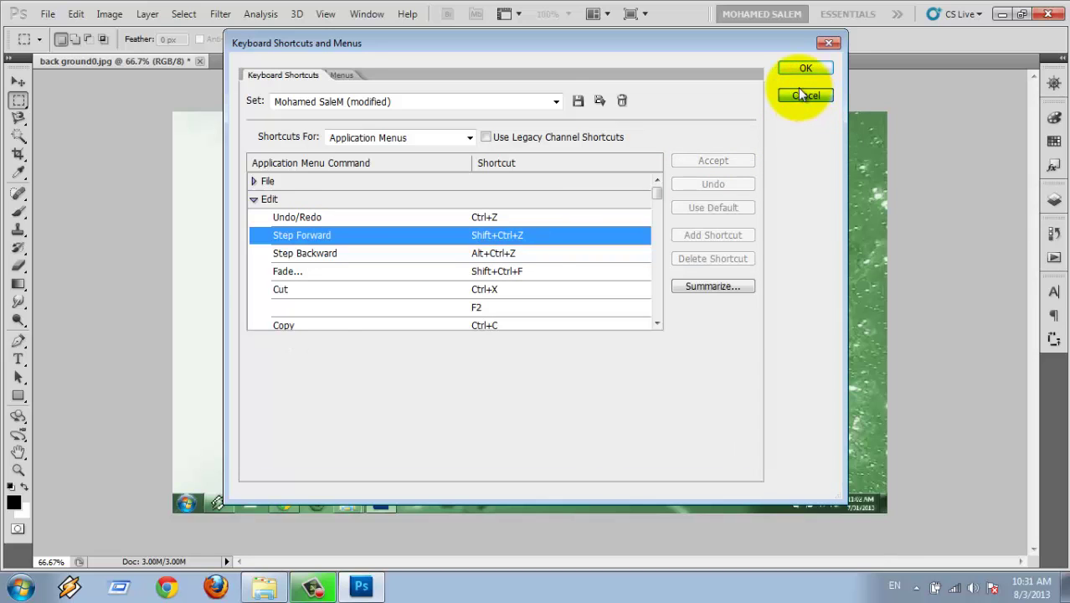
pyautogui.click(806, 97)
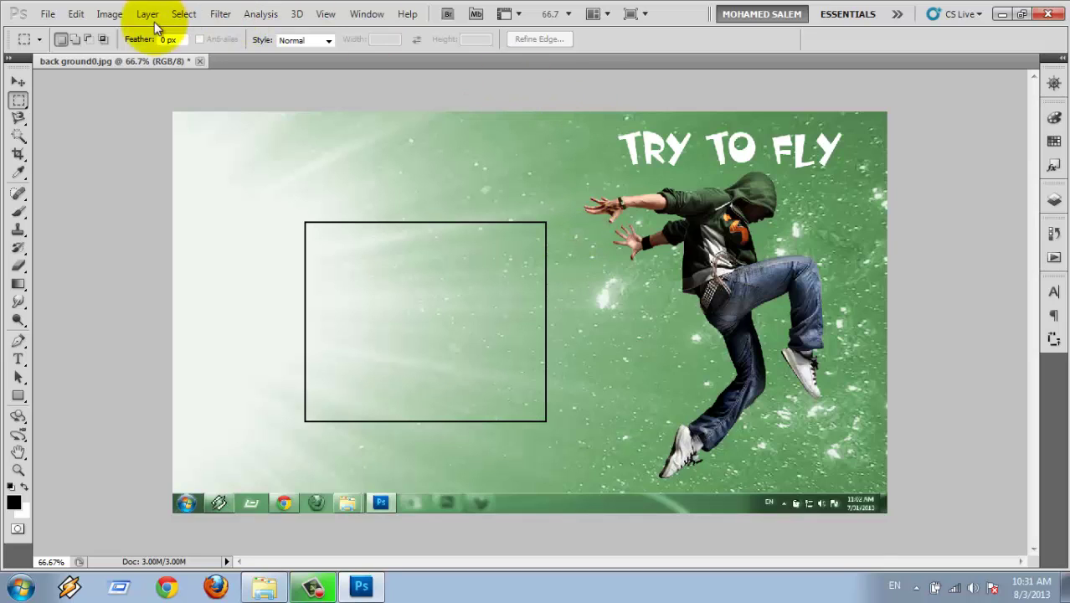
# Convert the image to CMYK colour mode
pyautogui.click(76, 15)
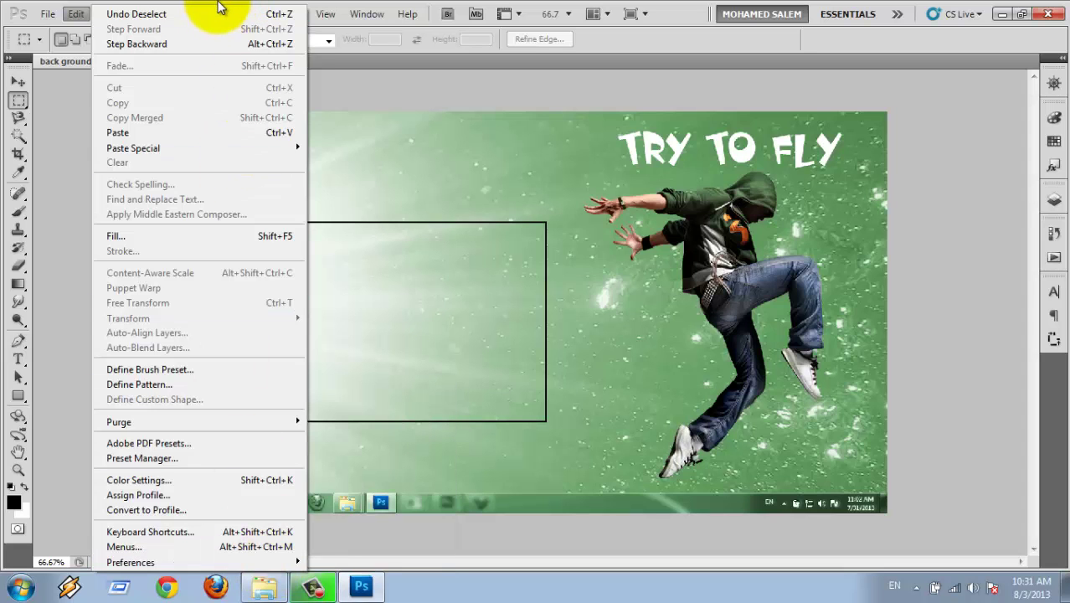
pyautogui.click(49, 14)
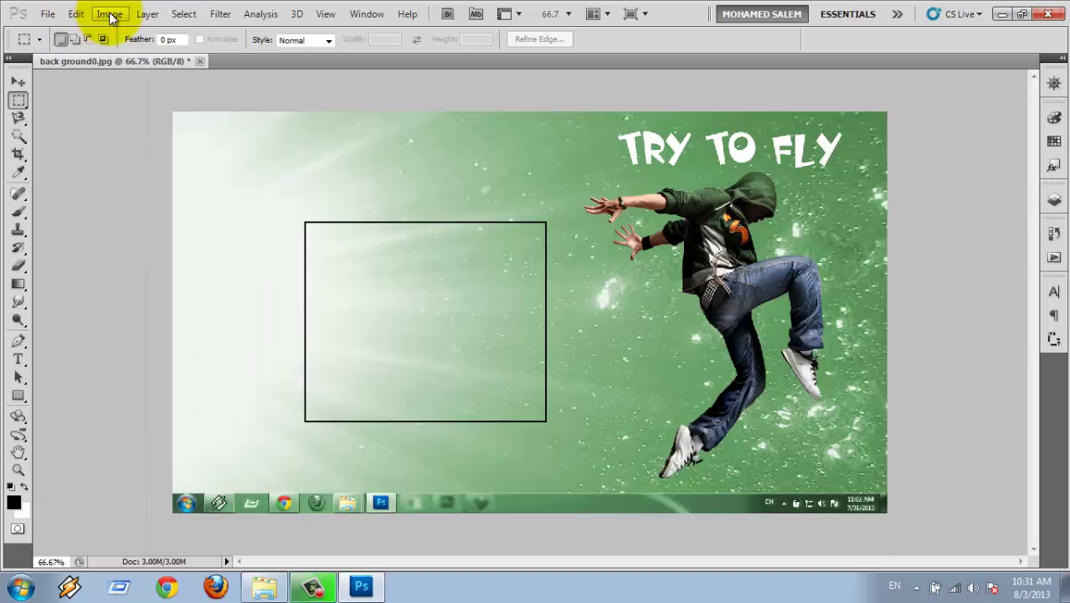
pyautogui.click(111, 14)
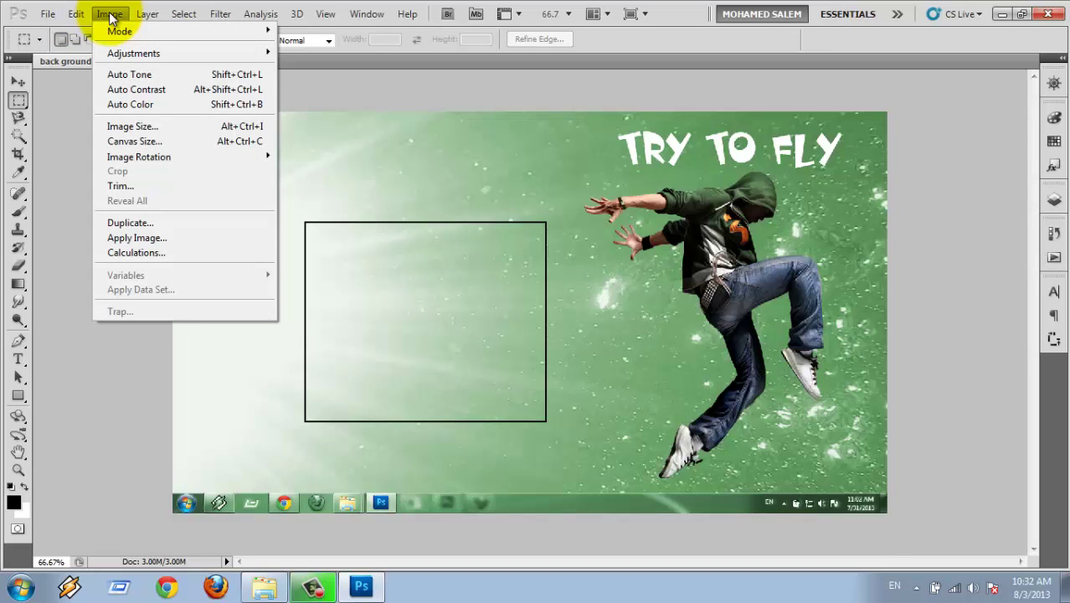
pyautogui.moveTo(120, 31)
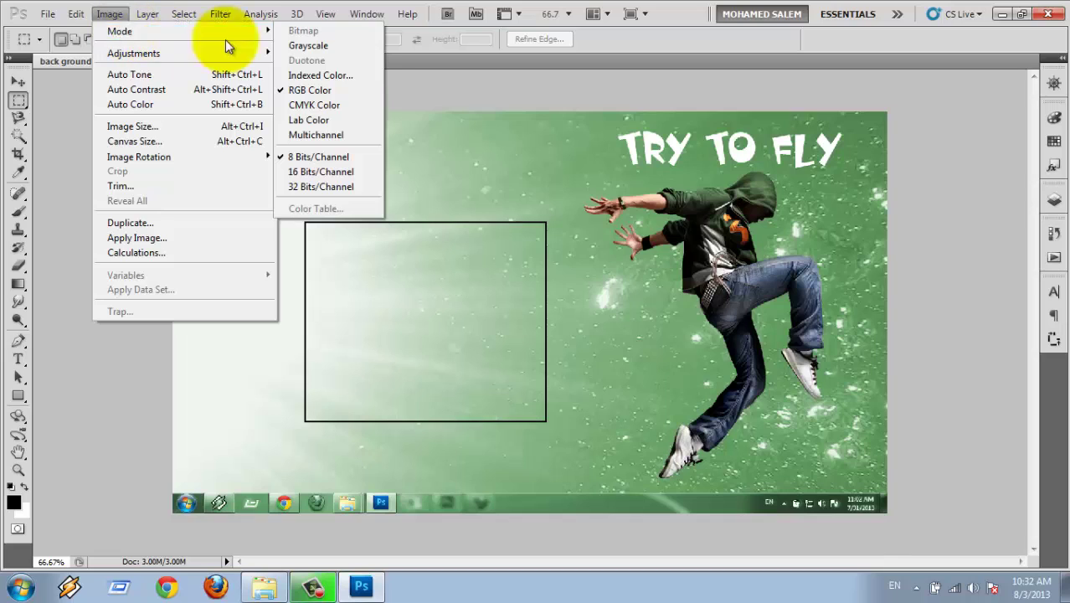
pyautogui.click(673, 332)
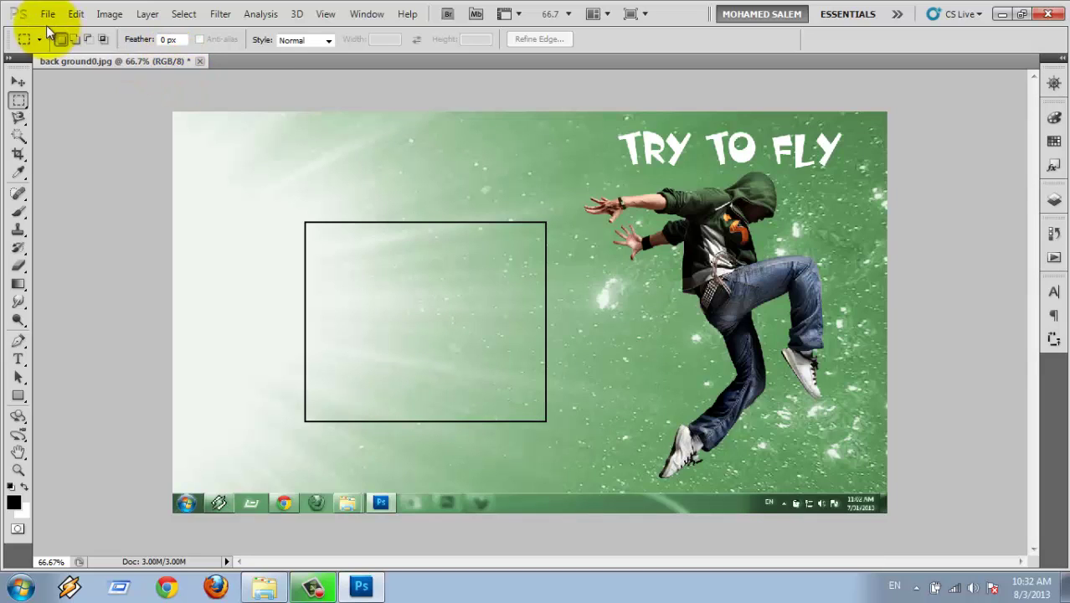
pyautogui.click(109, 14)
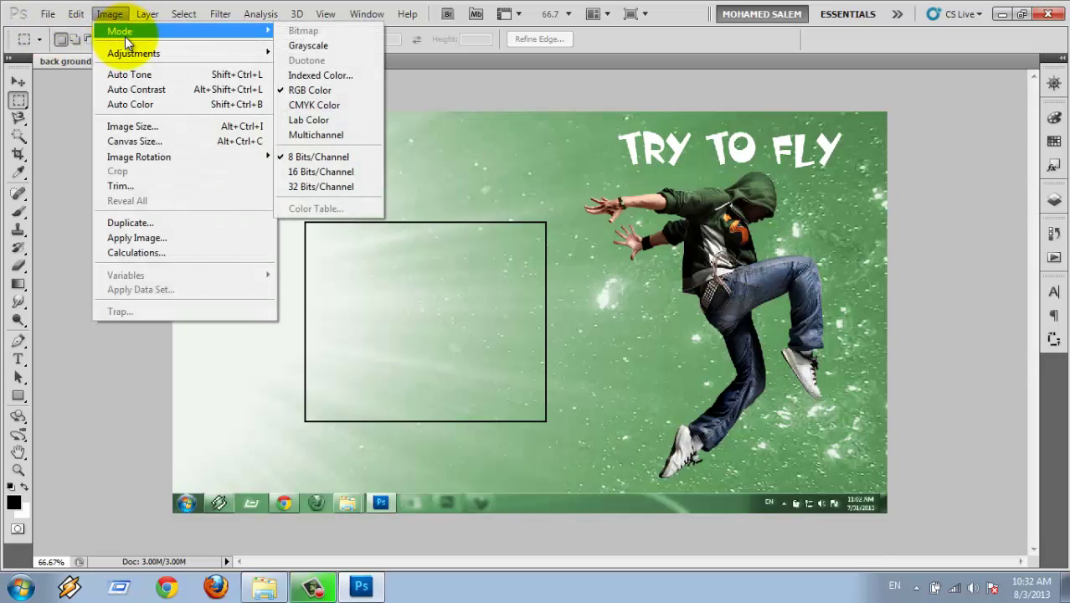
pyautogui.click(338, 106)
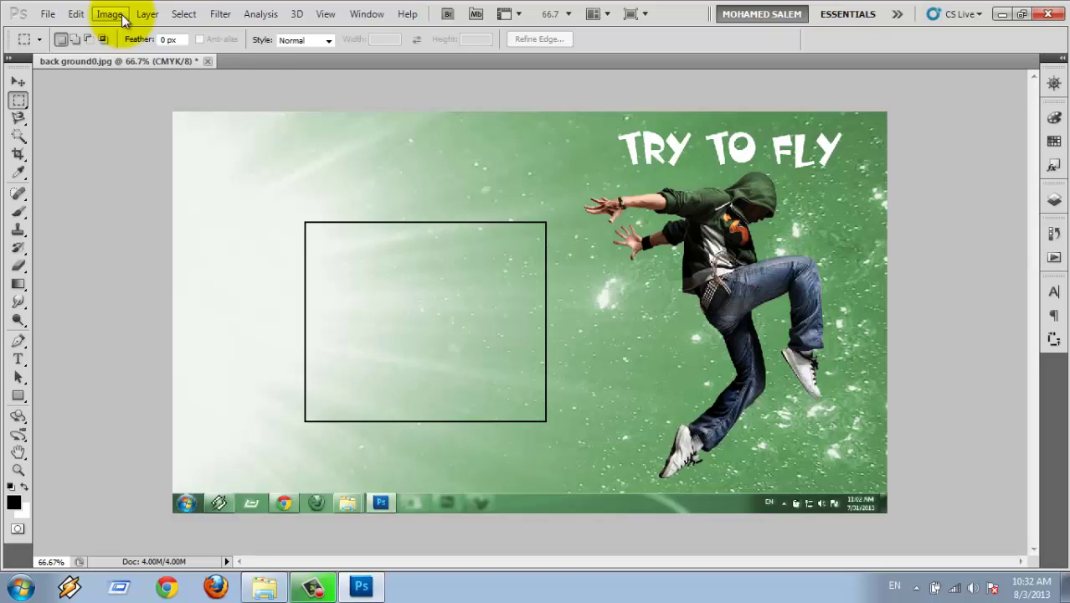
# Convert the image to Grayscale, discarding its colour information
pyautogui.click(118, 15)
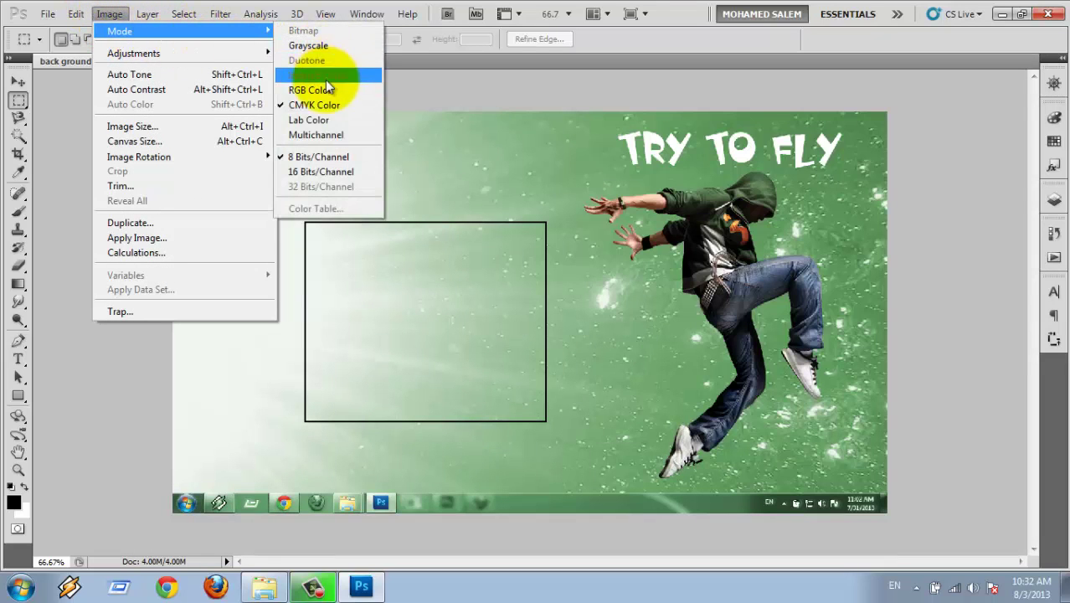
pyautogui.moveTo(119, 31)
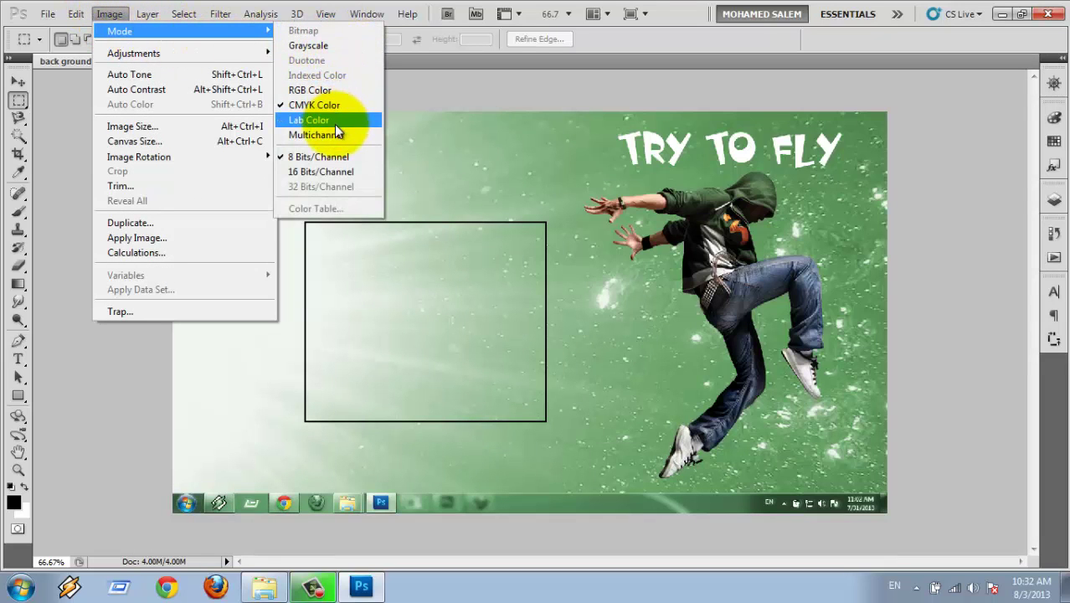
pyautogui.click(321, 46)
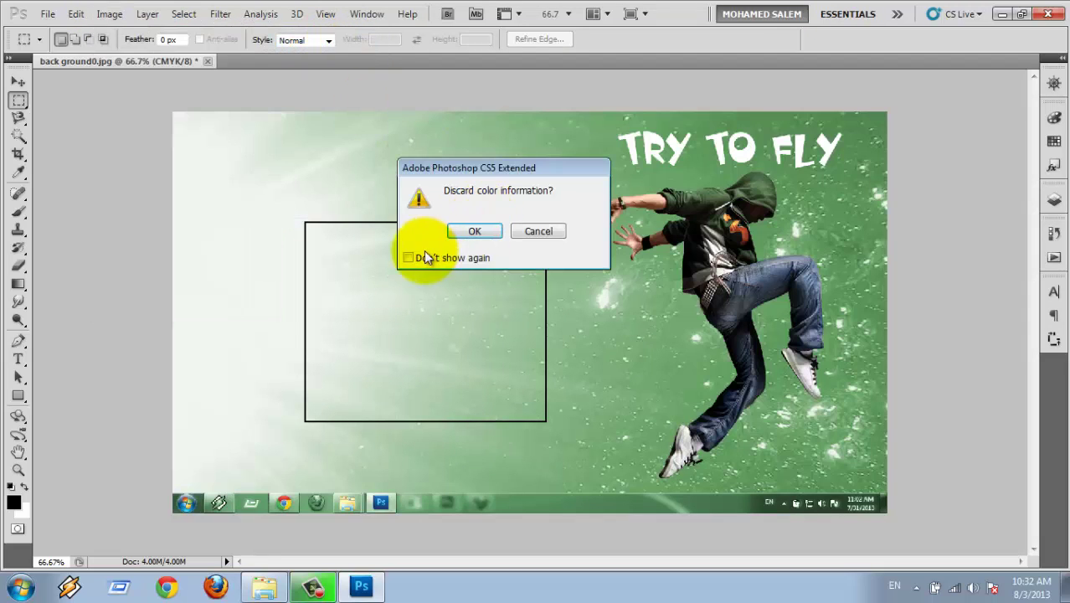
pyautogui.click(462, 234)
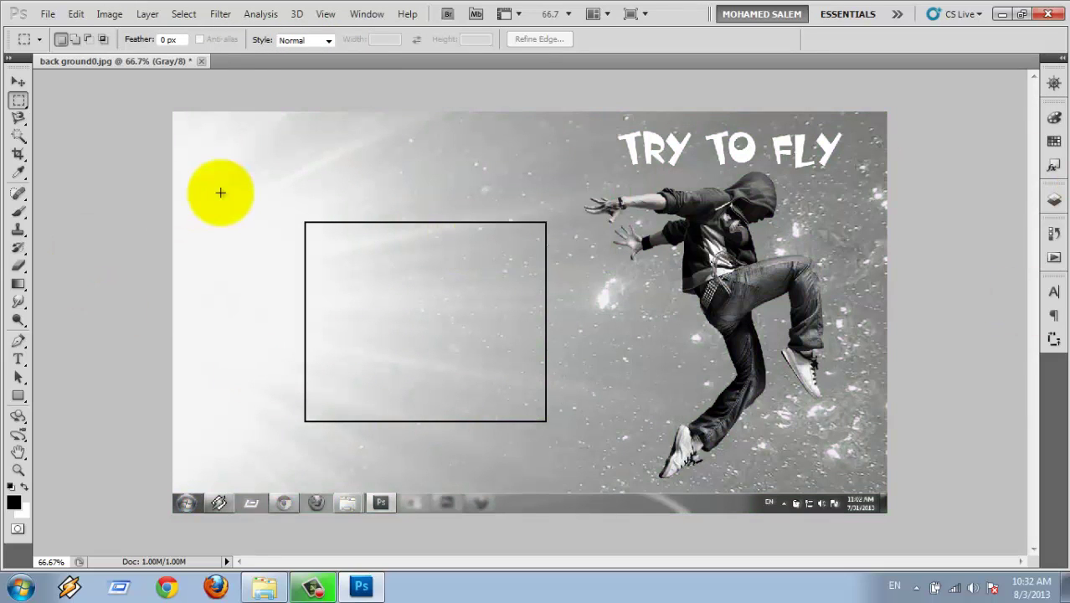
pyautogui.click(77, 14)
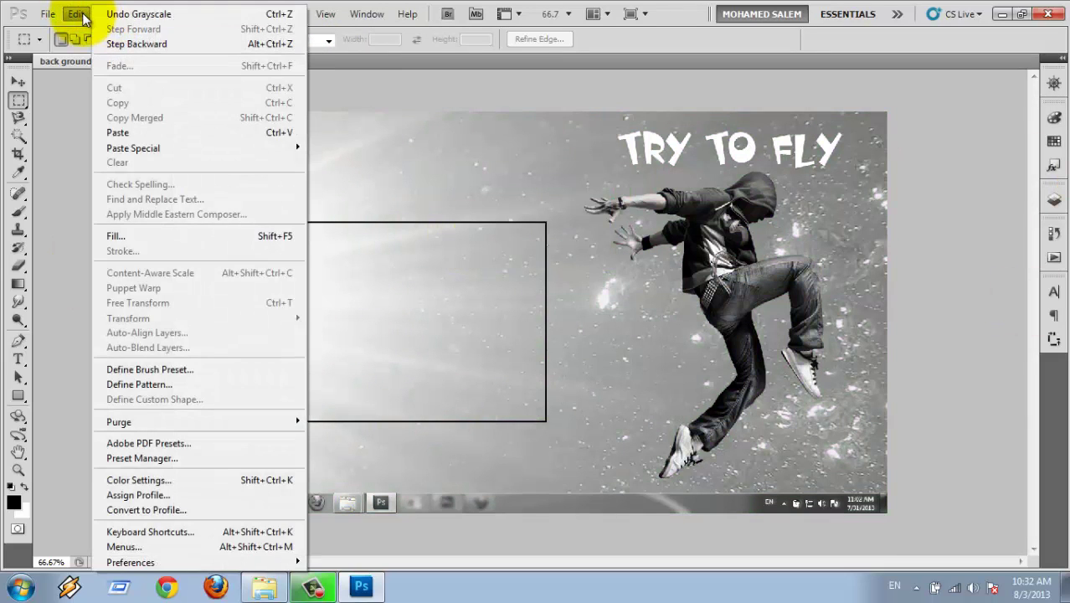
pyautogui.click(84, 19)
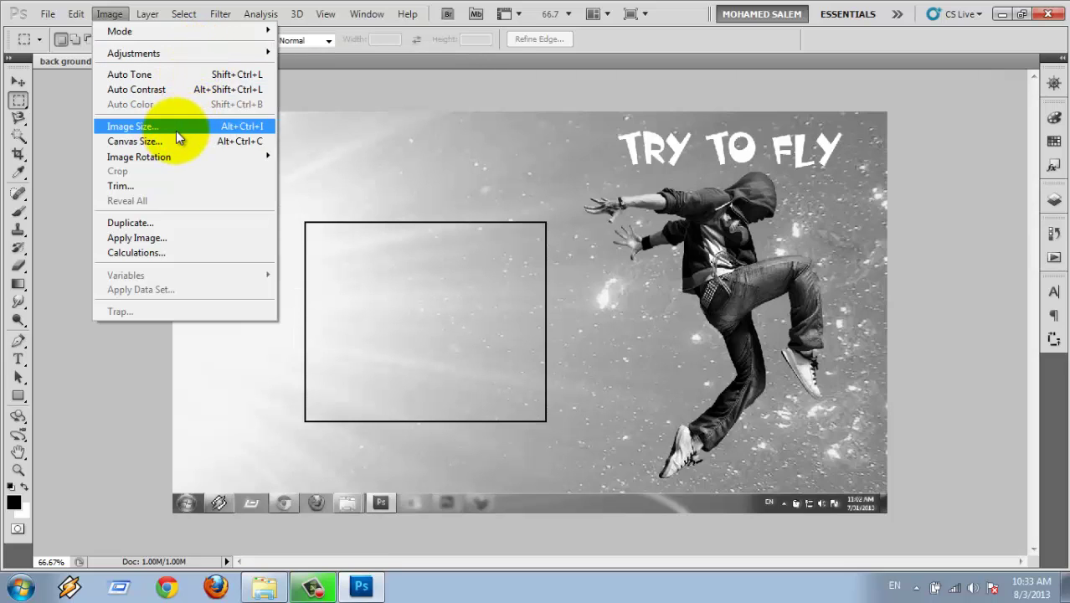
pyautogui.click(181, 131)
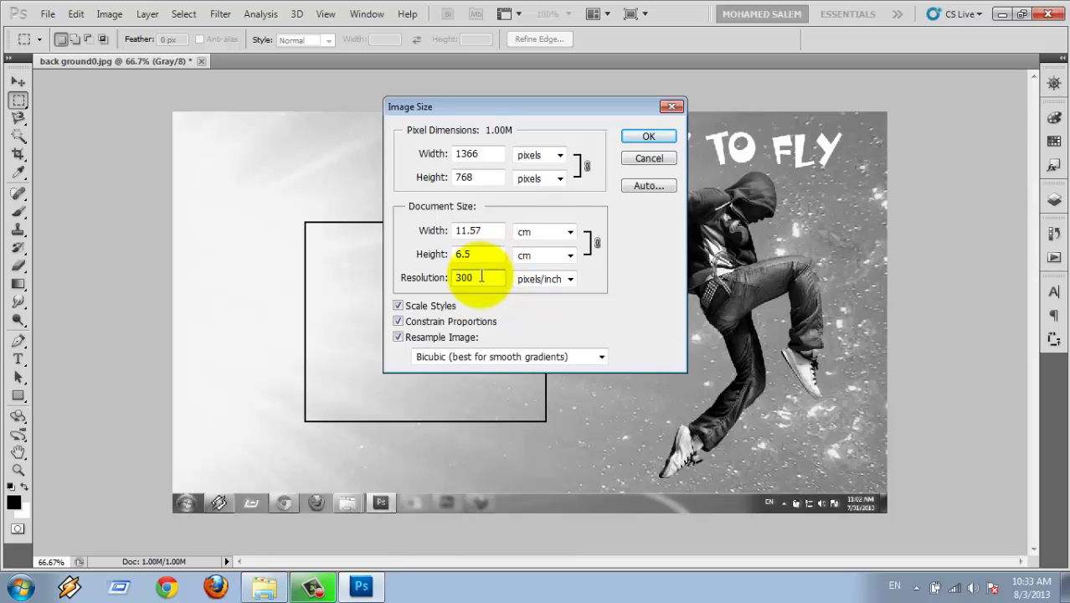
pyautogui.click(650, 136)
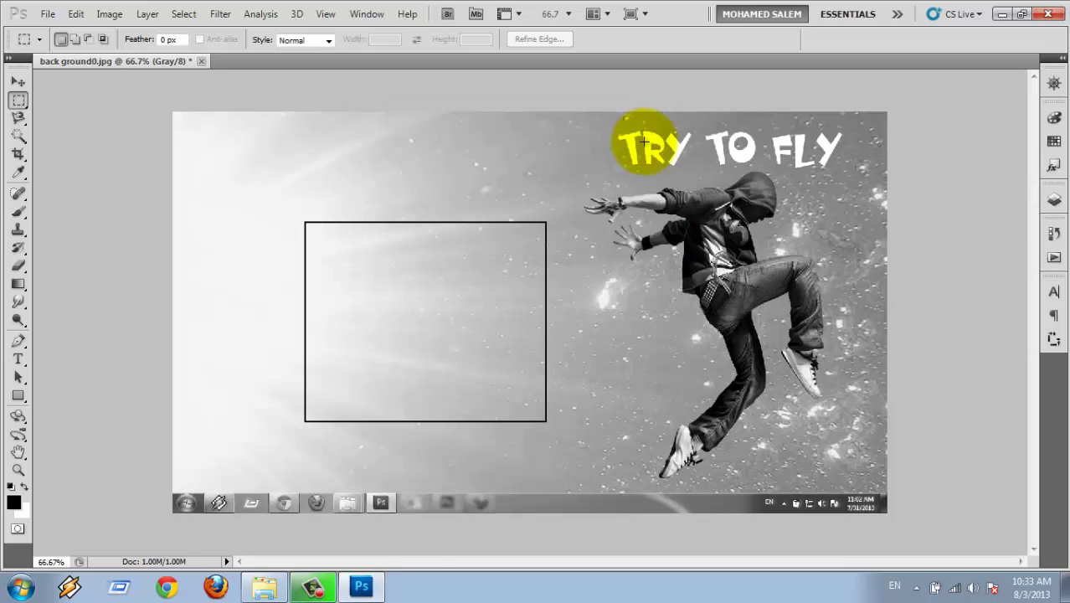
pyautogui.click(74, 14)
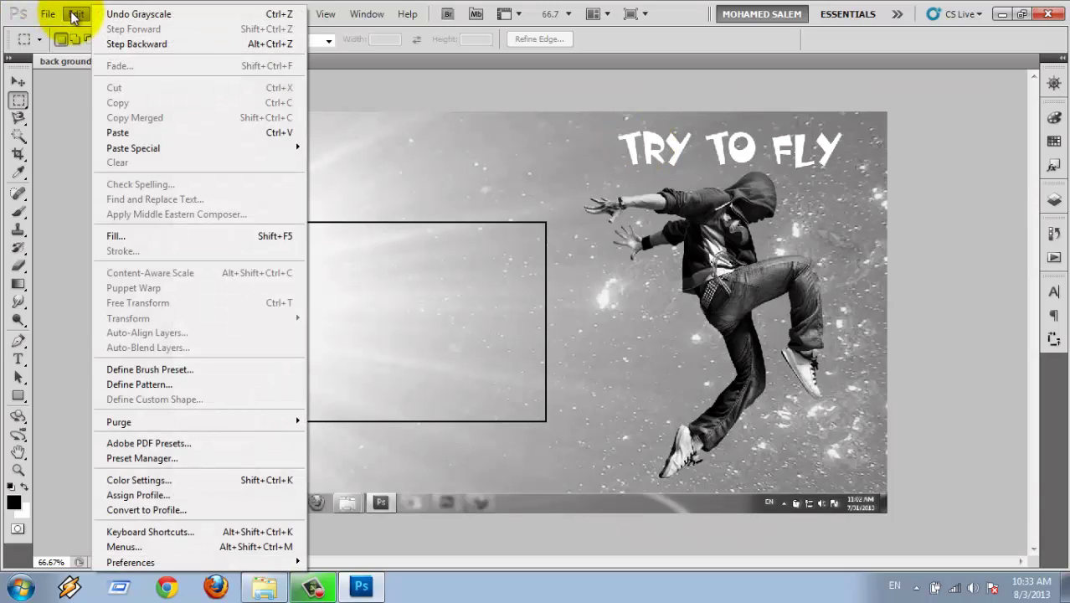
pyautogui.click(75, 14)
pyautogui.click(109, 15)
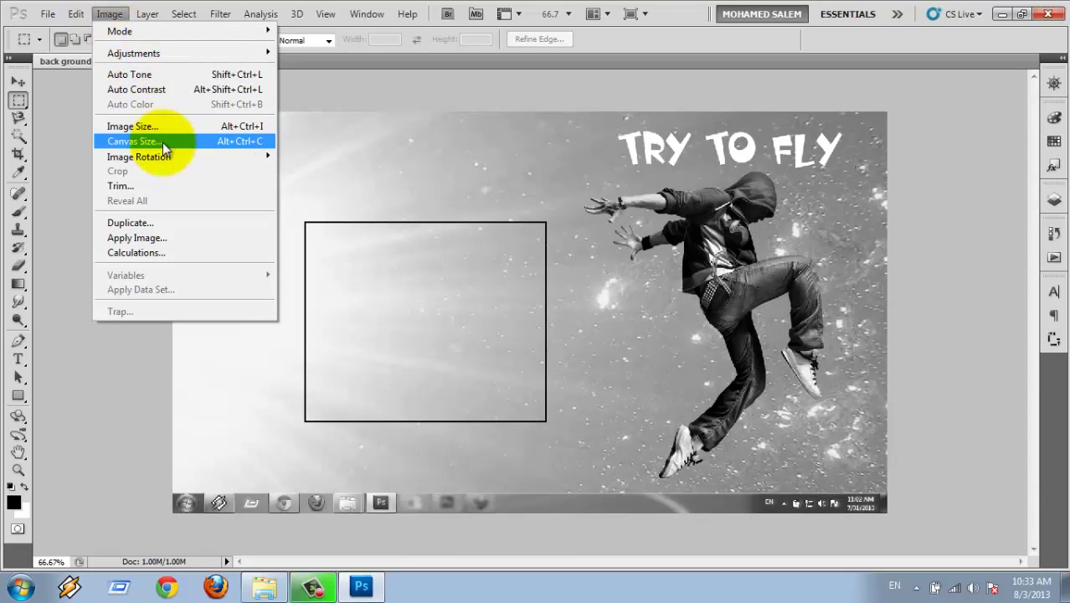
# Set the Canvas Size width to 13 cm
pyautogui.click(134, 141)
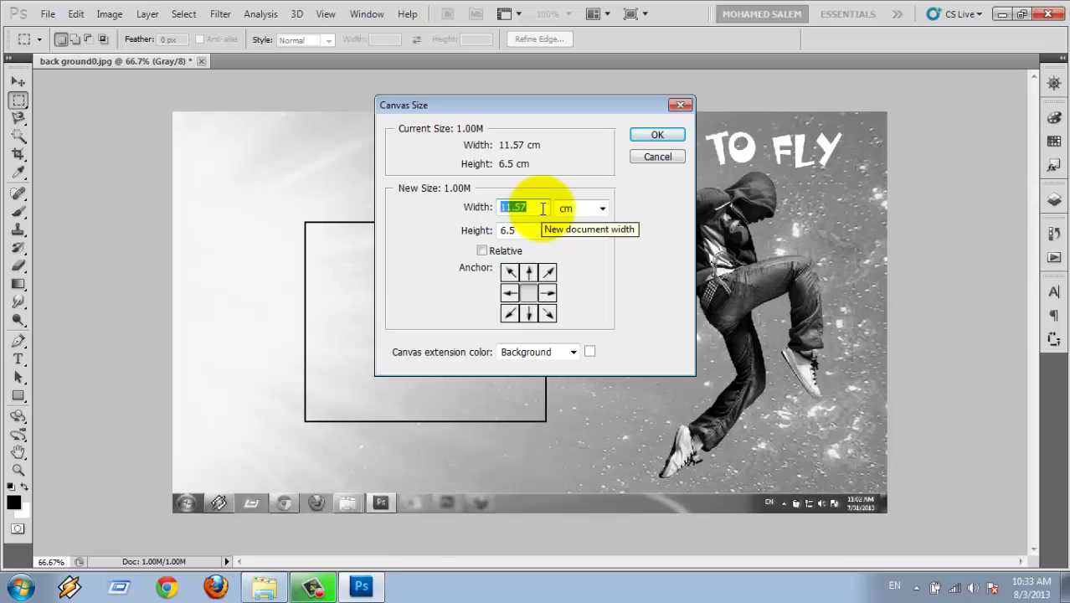
pyautogui.write('13')
pyautogui.press('Return')
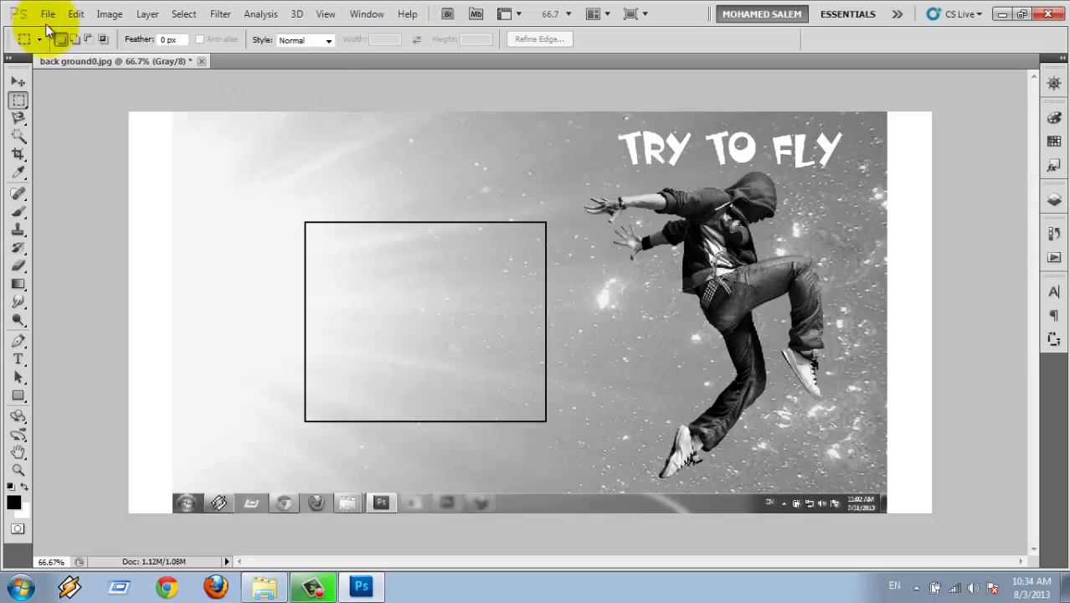
pyautogui.click(76, 15)
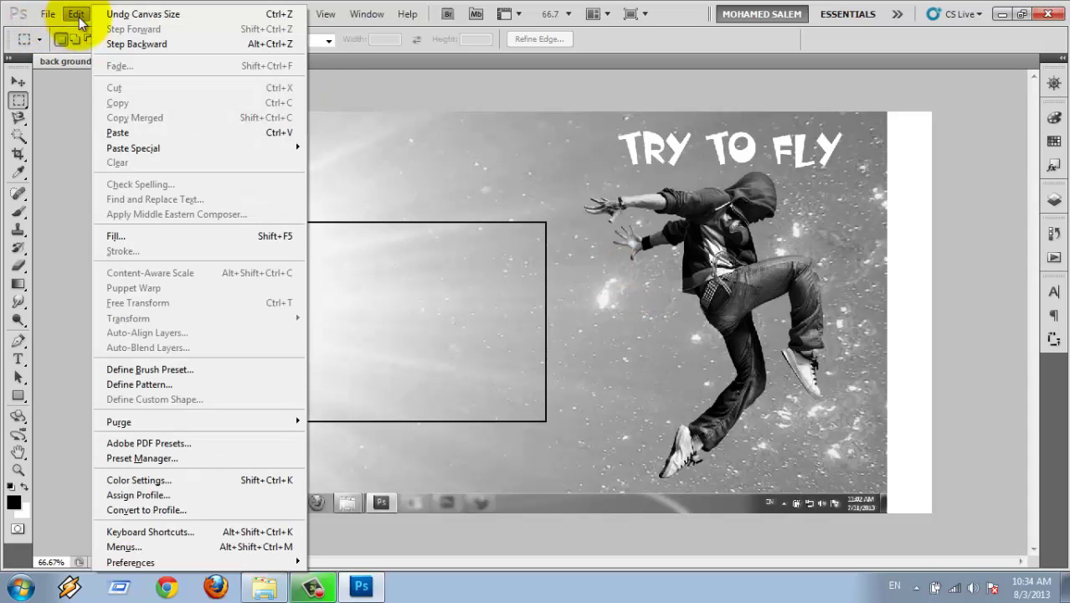
pyautogui.click(464, 126)
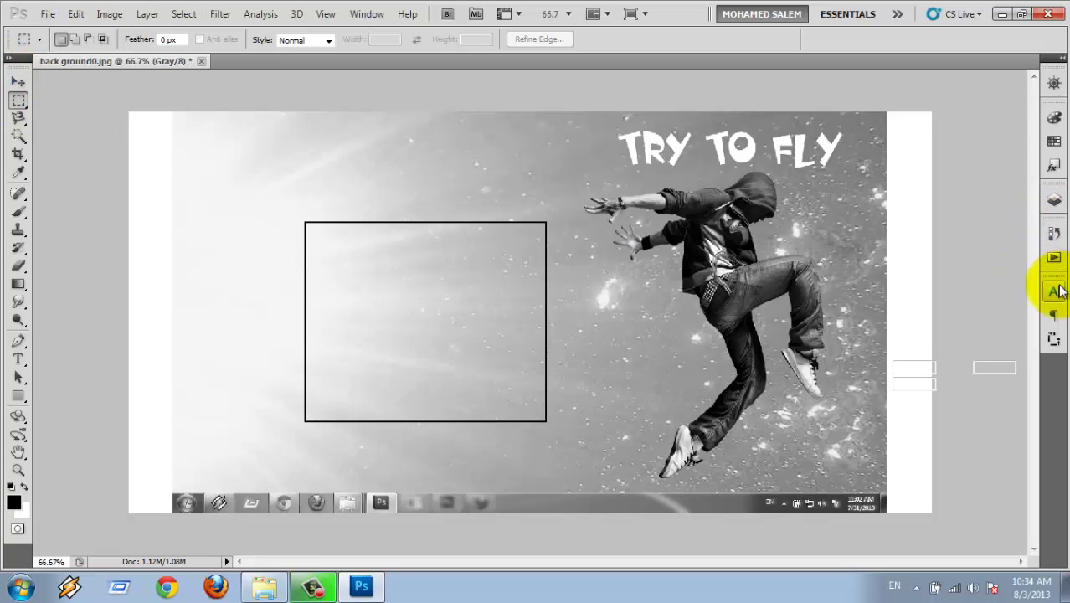
# Unlock the Background into an editable Layer 0
pyautogui.click(1054, 201)
pyautogui.doubleClick(992, 253)
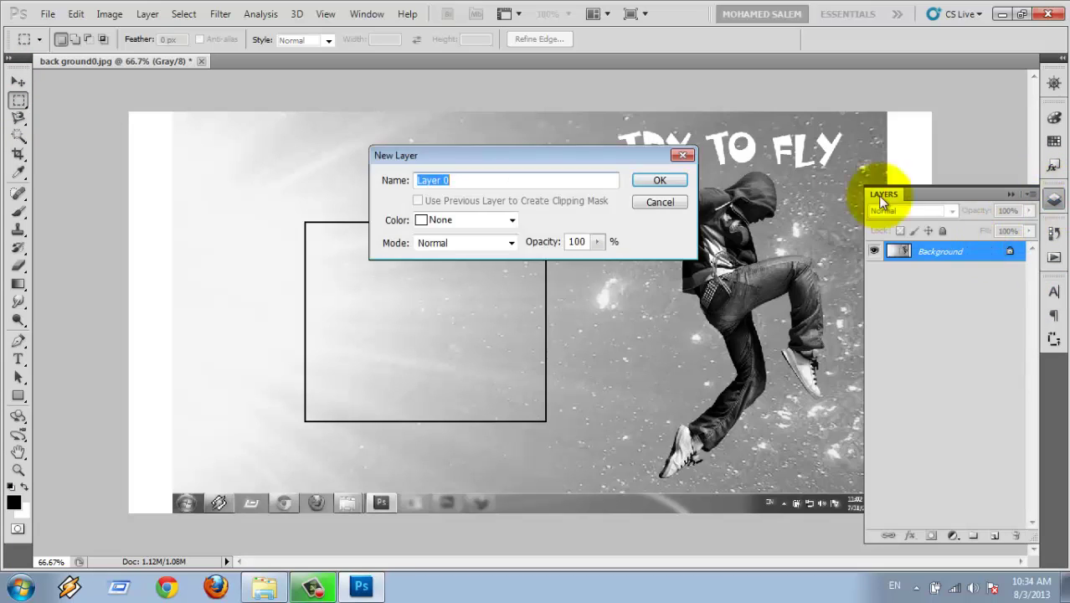
pyautogui.click(659, 181)
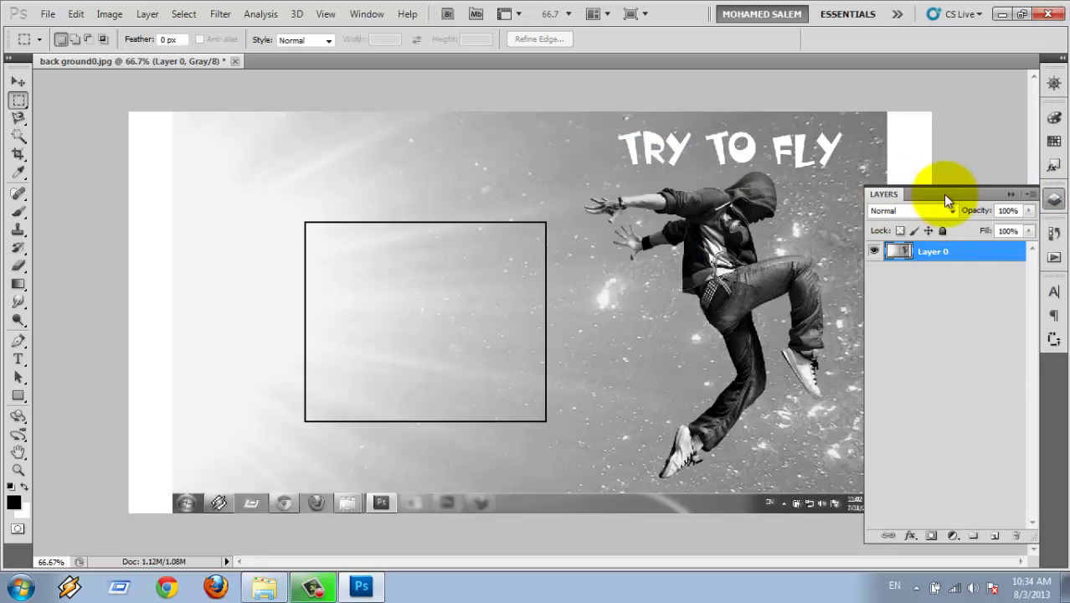
pyautogui.click(1011, 193)
# Try Free Transform scaling and rotating Layer 0 around a moved pivot, then cancel
pyautogui.click(76, 14)
pyautogui.moveTo(128, 318)
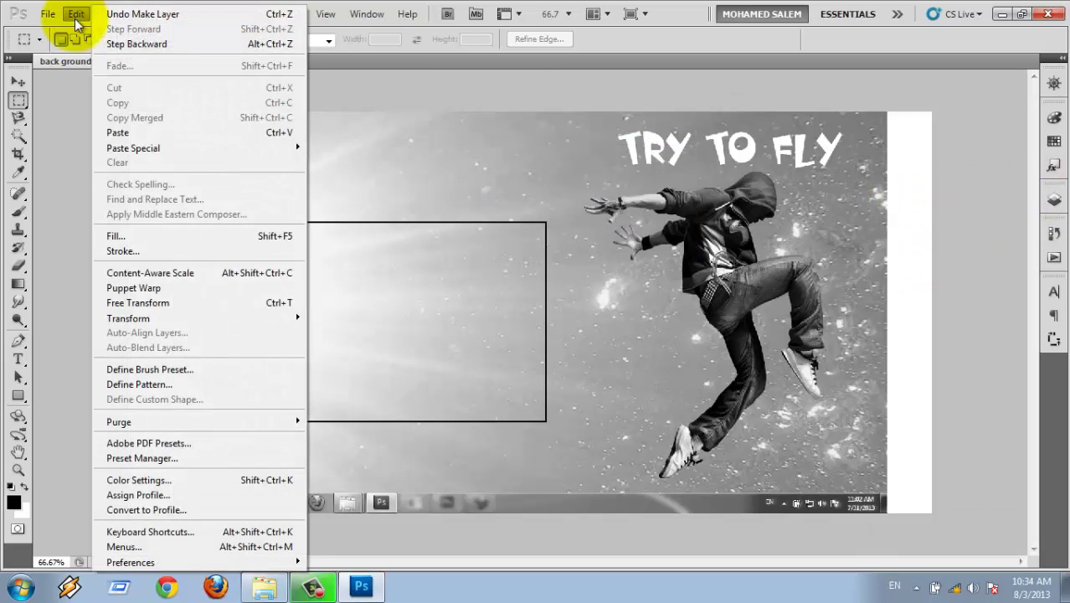
pyautogui.click(151, 304)
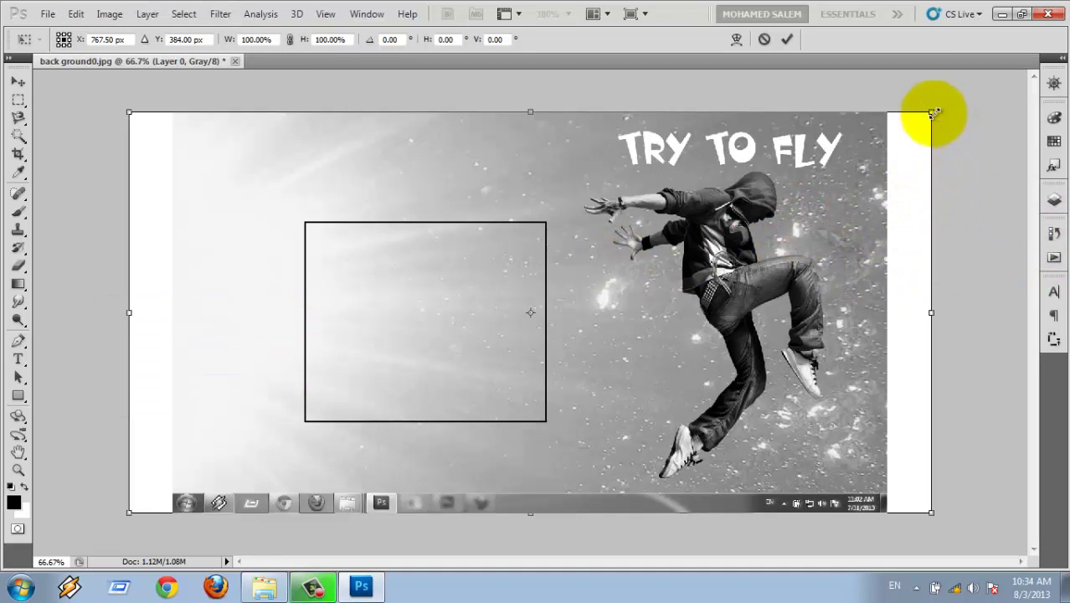
pyautogui.moveTo(935, 111)
pyautogui.mouseDown()
pyautogui.moveTo(956, 107)
pyautogui.moveTo(912, 128)
pyautogui.moveTo(880, 165)
pyautogui.moveTo(770, 176)
pyautogui.mouseUp()
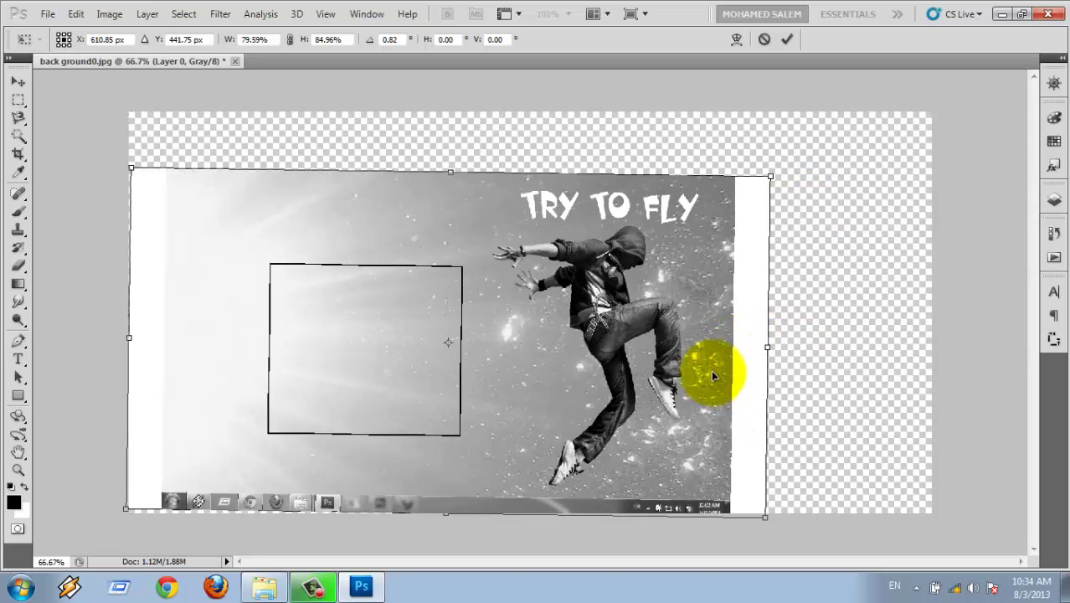
pyautogui.hotkey('ctrl', 'z')
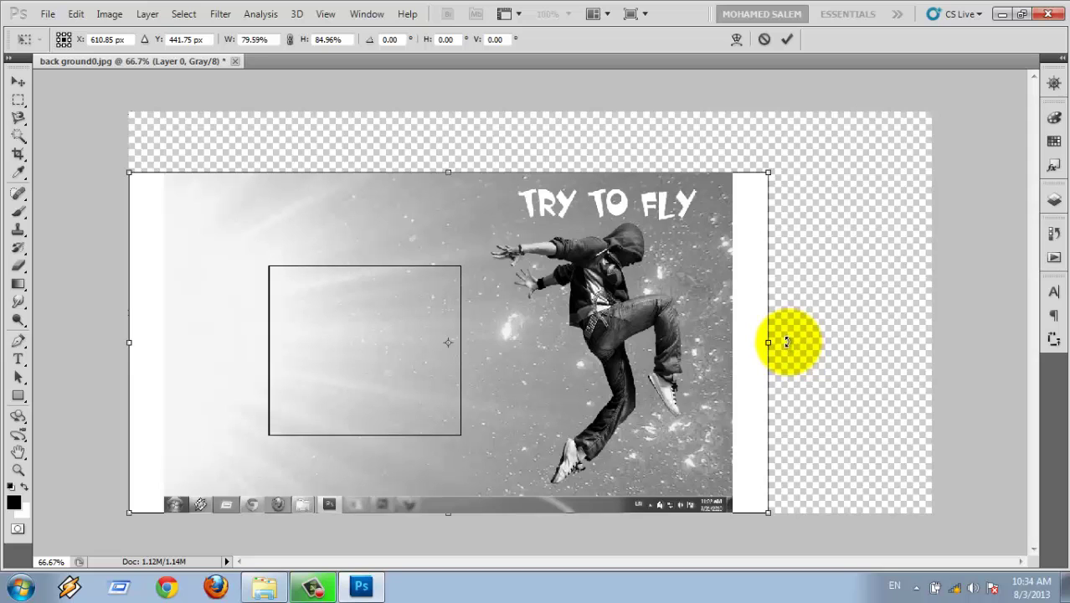
pyautogui.moveTo(787, 342)
pyautogui.mouseDown()
pyautogui.moveTo(804, 399)
pyautogui.moveTo(809, 296)
pyautogui.moveTo(812, 412)
pyautogui.moveTo(814, 254)
pyautogui.moveTo(759, 282)
pyautogui.moveTo(760, 148)
pyautogui.moveTo(597, 91)
pyautogui.moveTo(808, 210)
pyautogui.moveTo(751, 307)
pyautogui.mouseUp()
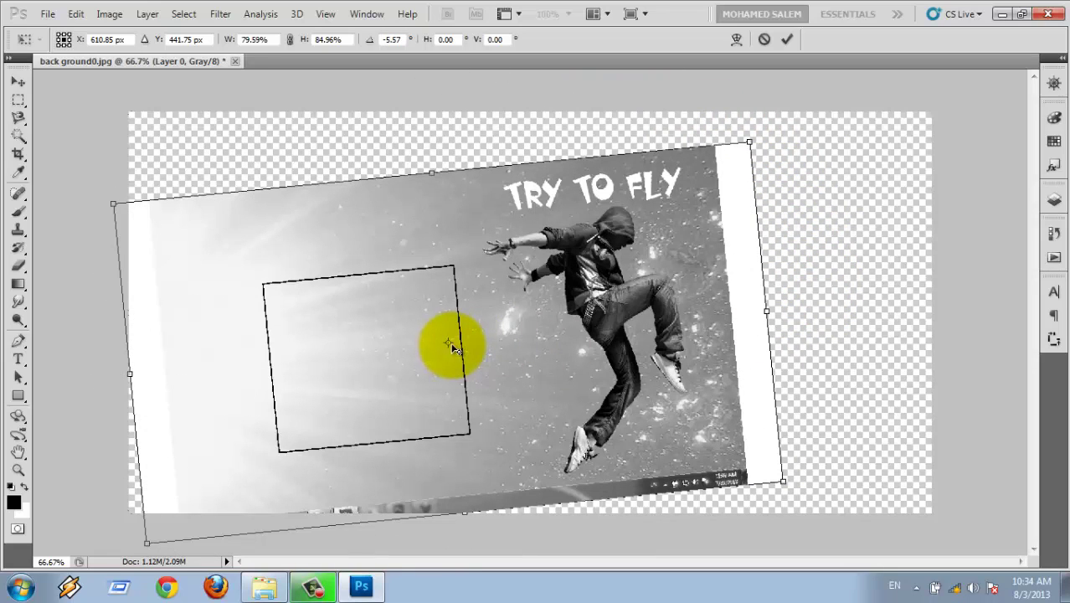
pyautogui.moveTo(450, 347)
pyautogui.mouseDown()
pyautogui.moveTo(702, 180)
pyautogui.moveTo(717, 311)
pyautogui.moveTo(700, 395)
pyautogui.moveTo(750, 476)
pyautogui.moveTo(764, 458)
pyautogui.mouseUp()
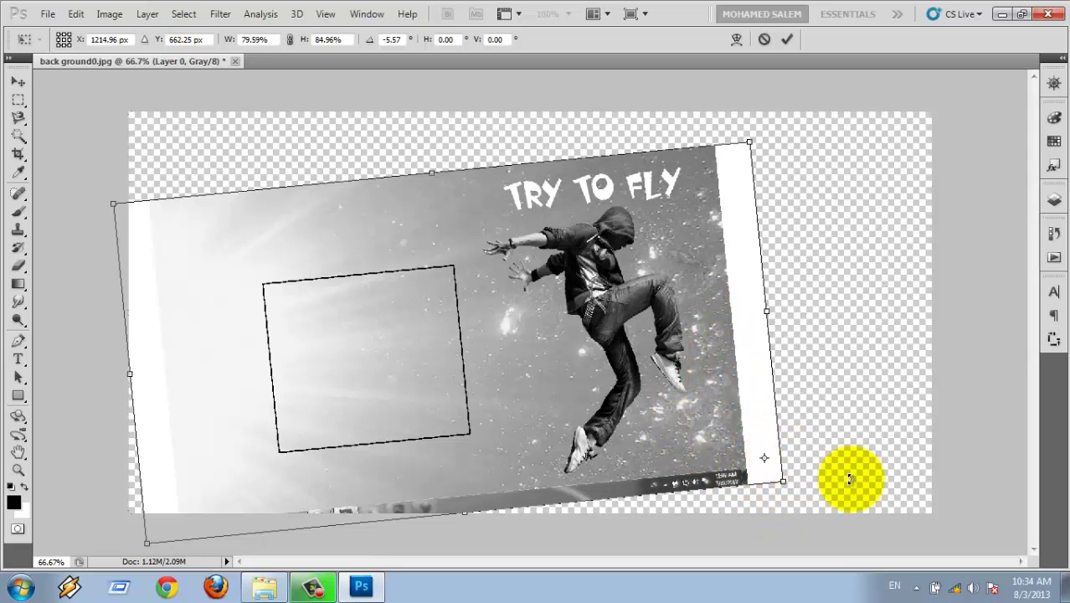
pyautogui.moveTo(93, 187)
pyautogui.mouseDown()
pyautogui.moveTo(108, 330)
pyautogui.moveTo(191, 103)
pyautogui.moveTo(378, 208)
pyautogui.mouseUp()
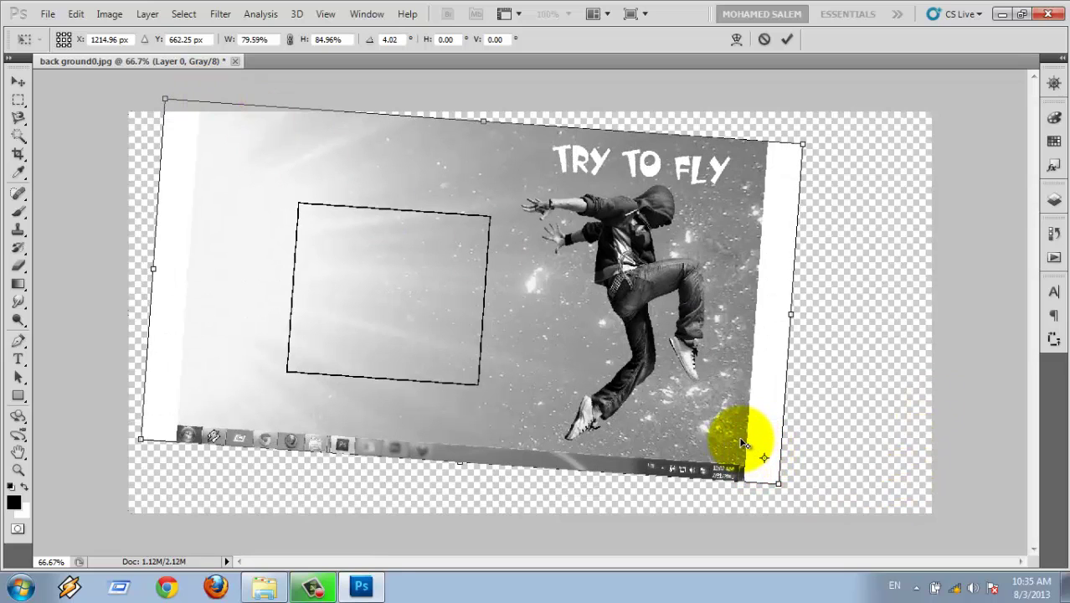
pyautogui.press('Escape')
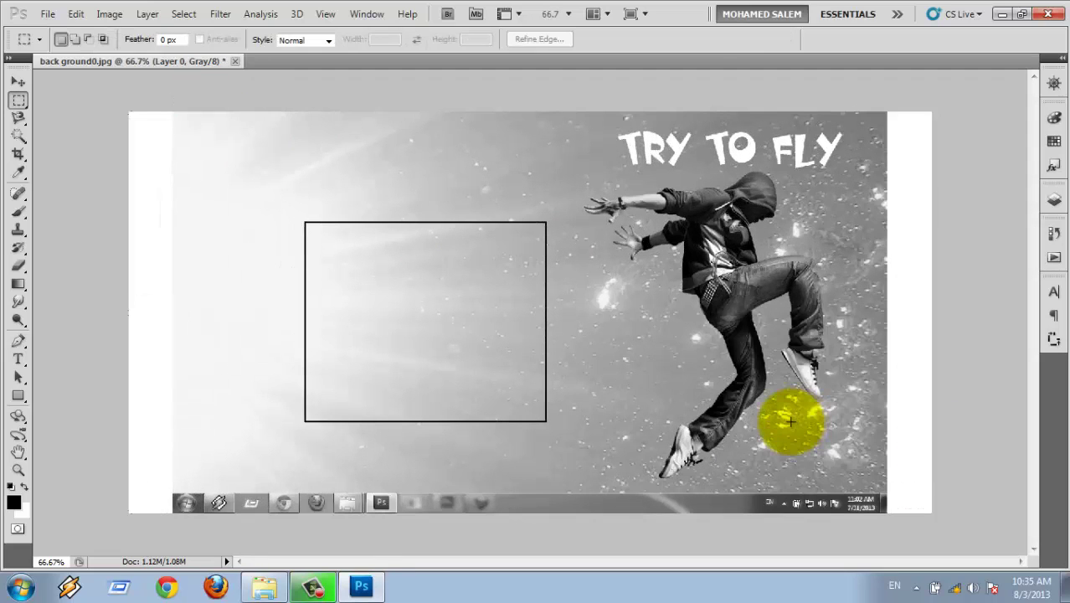
# Scale Layer 0 proportionally to about 84% toward the bottom-left and commit
pyautogui.click(88, 17)
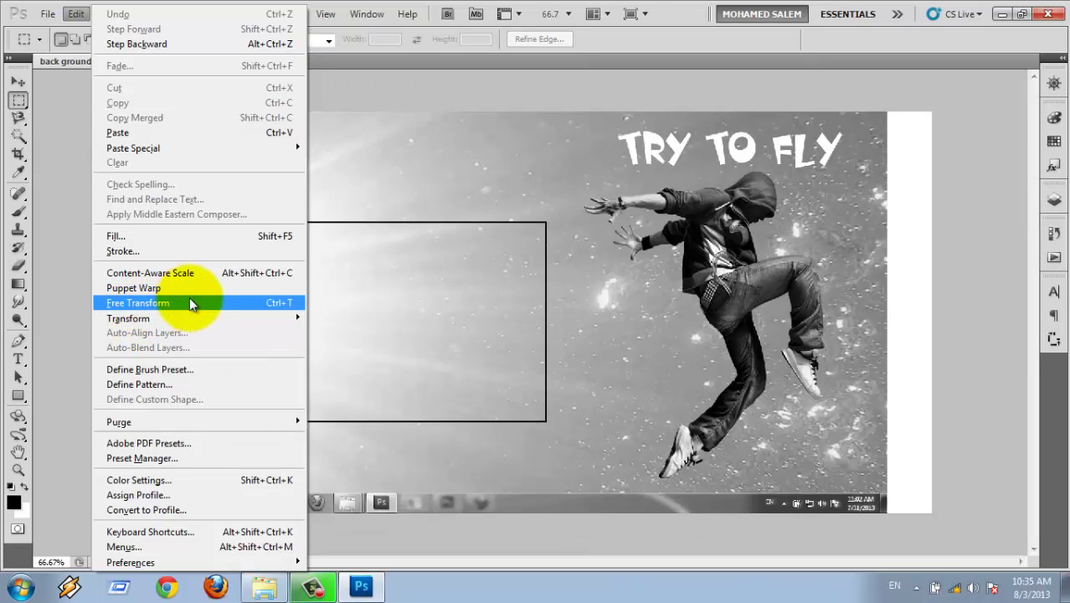
pyautogui.click(397, 285)
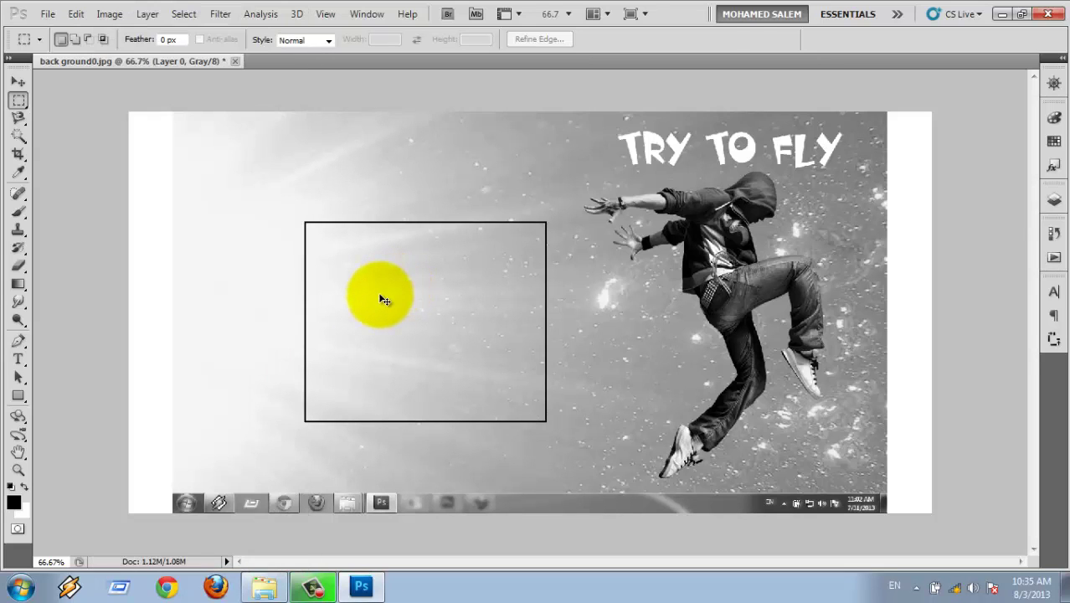
pyautogui.hotkey('ctrl', 't')
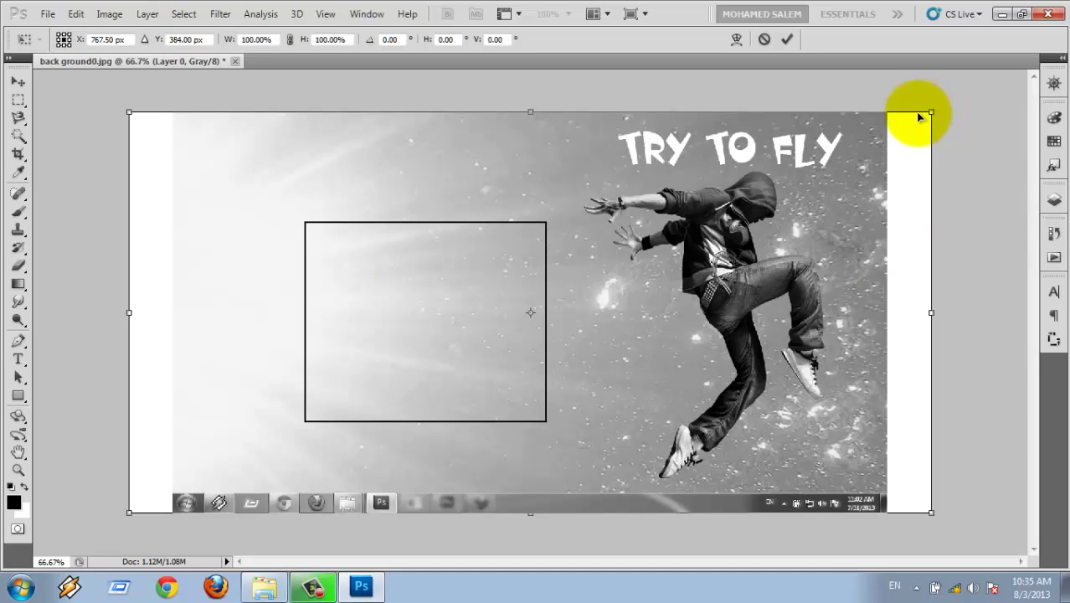
pyautogui.moveTo(921, 116); pyautogui.dragTo(447, 171)
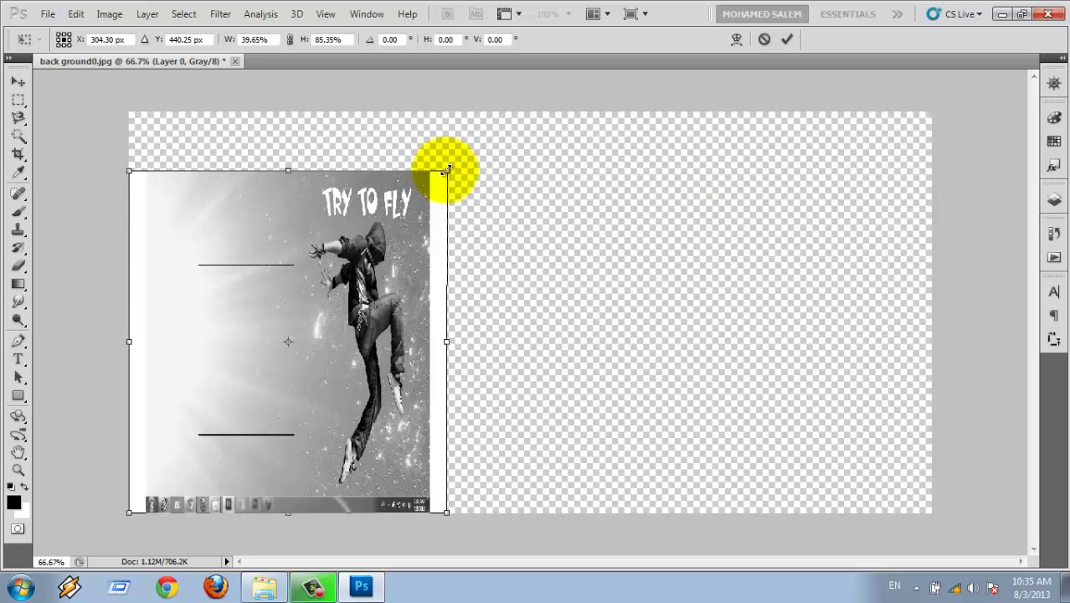
pyautogui.hotkey('ctrl', 'z')
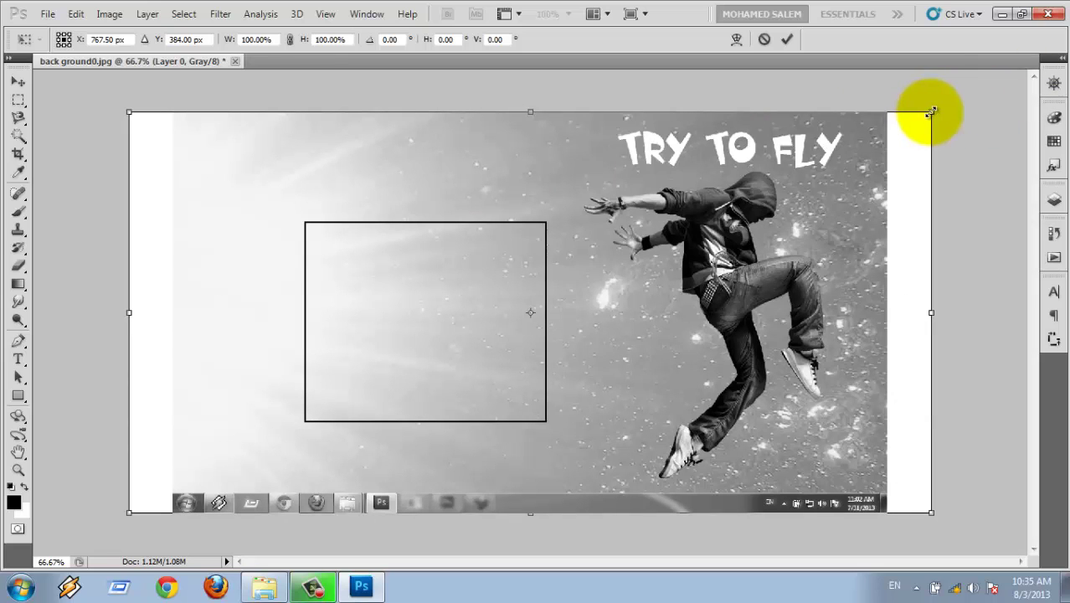
pyautogui.moveTo(931, 111)
pyautogui.mouseDown()
pyautogui.moveTo(568, 246)
pyautogui.moveTo(322, 403)
pyautogui.moveTo(663, 296)
pyautogui.moveTo(910, 148)
pyautogui.moveTo(815, 197)
pyautogui.mouseUp()
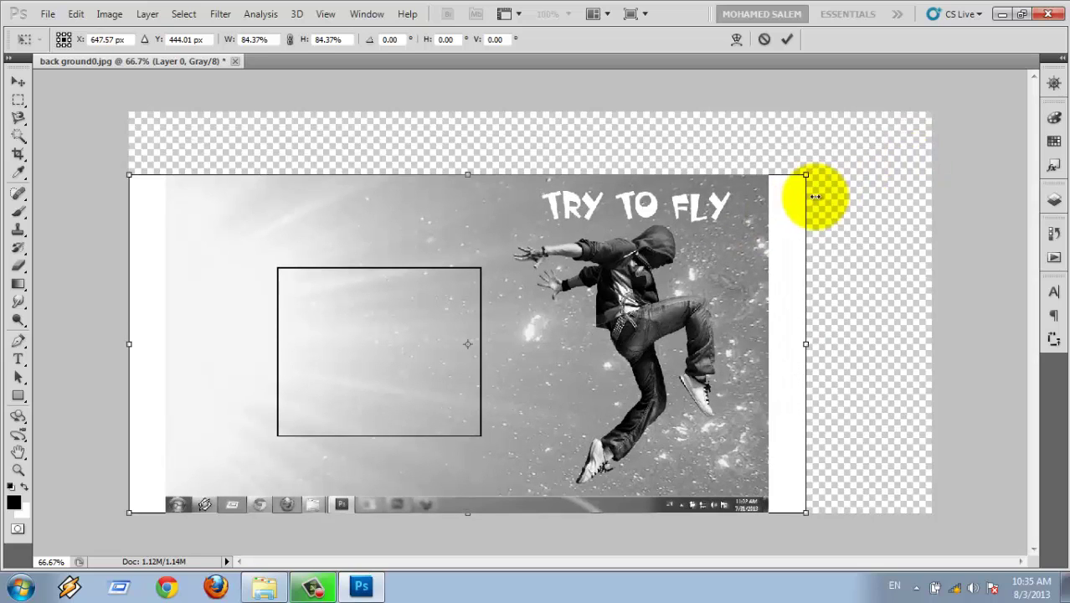
pyautogui.press('Return')
pyautogui.press('m')
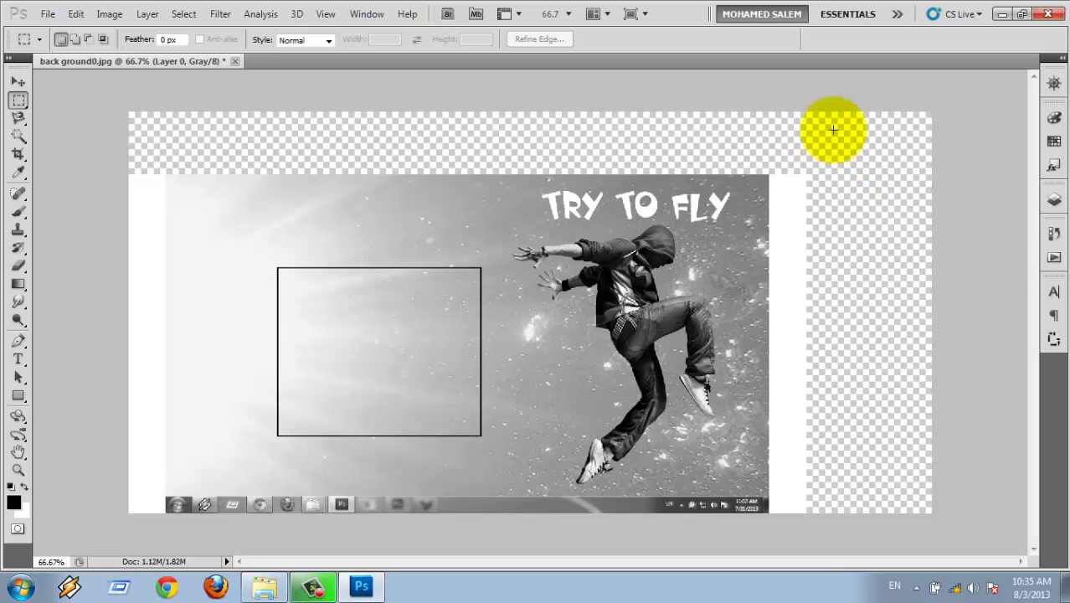
# Try 180° and 90° clockwise transform rotations on Layer 0, then cancel
pyautogui.click(77, 13)
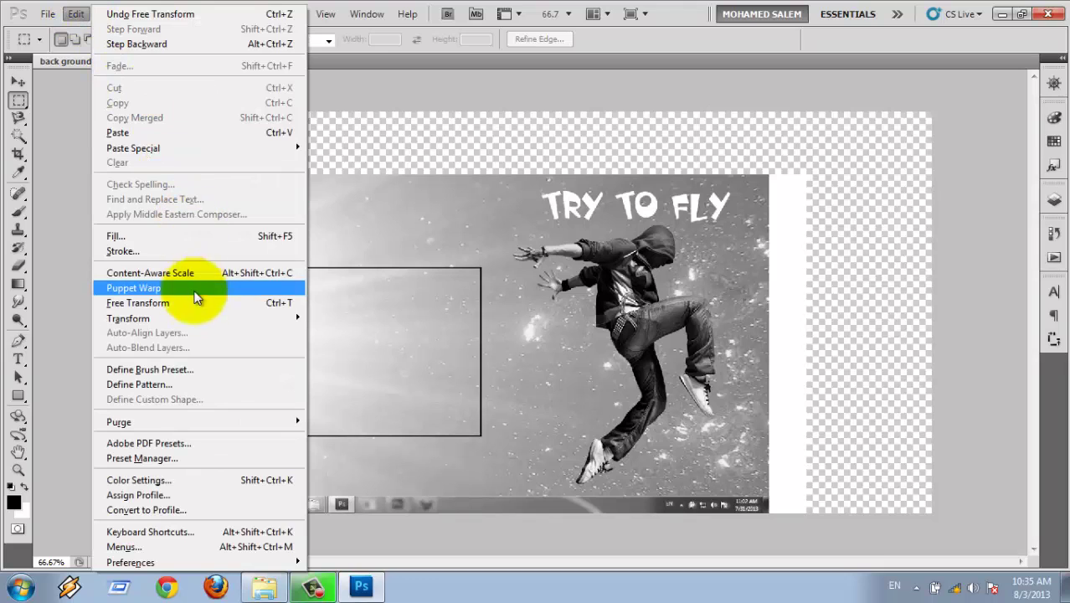
pyautogui.moveTo(128, 318)
pyautogui.click(497, 256)
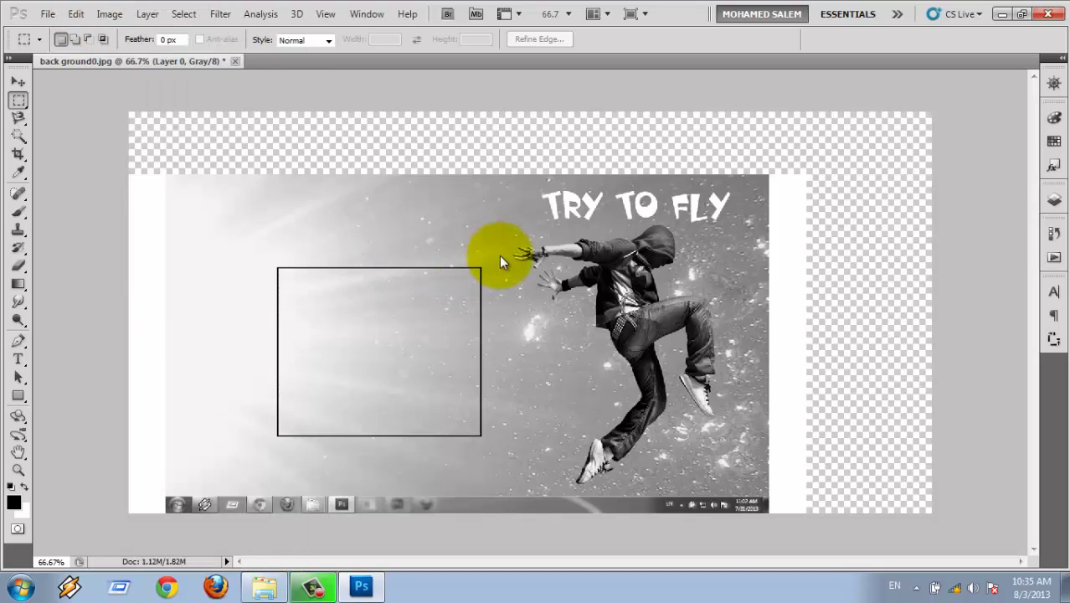
pyautogui.hotkey('ctrl', 't')
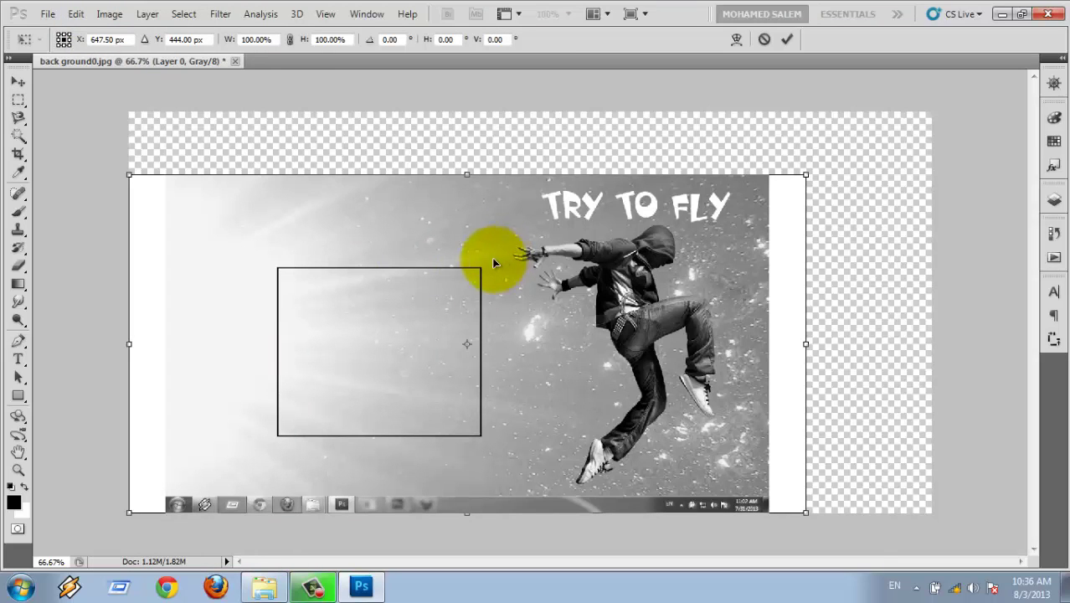
pyautogui.click(76, 14)
pyautogui.moveTo(128, 318)
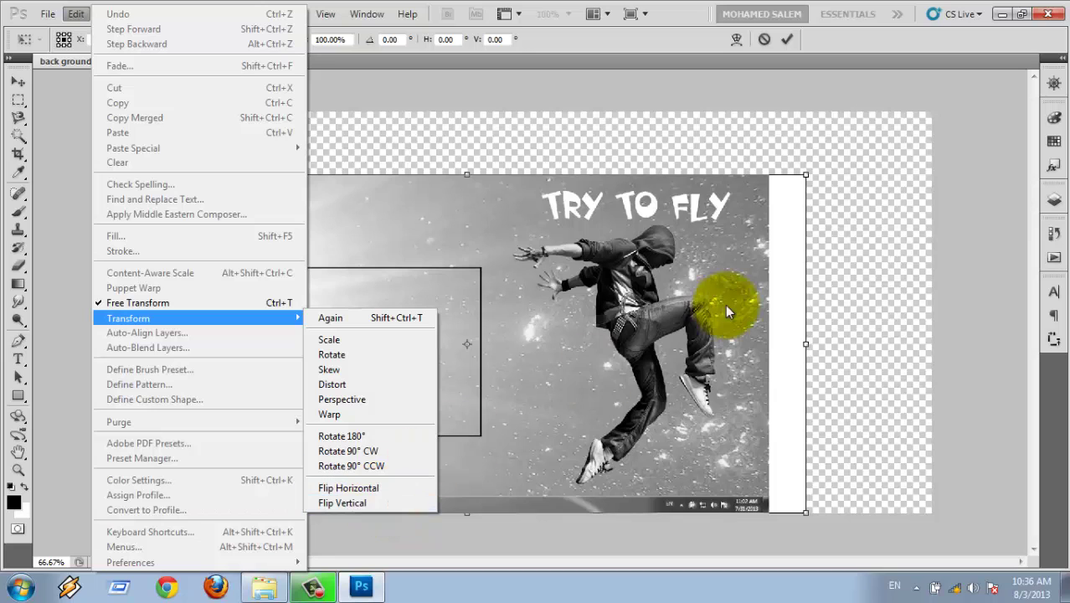
pyautogui.click(950, 230)
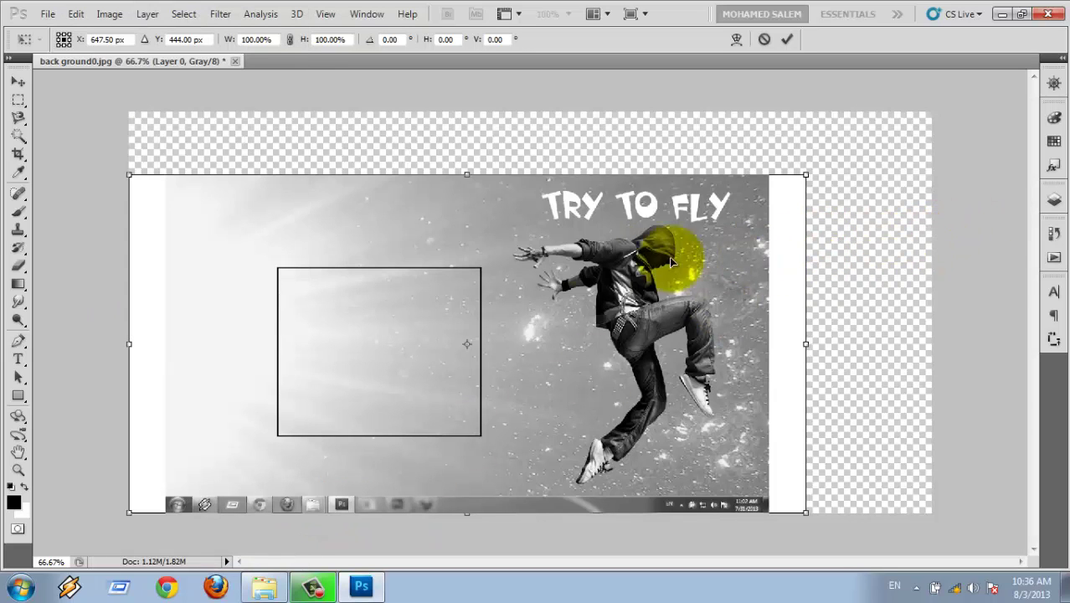
pyautogui.click(75, 13)
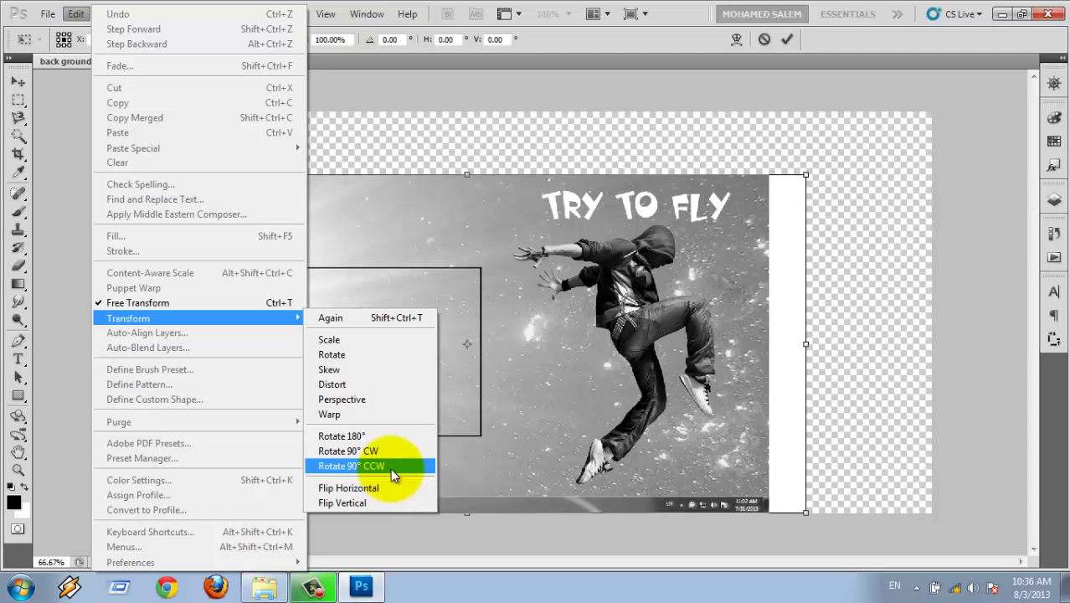
pyautogui.click(838, 352)
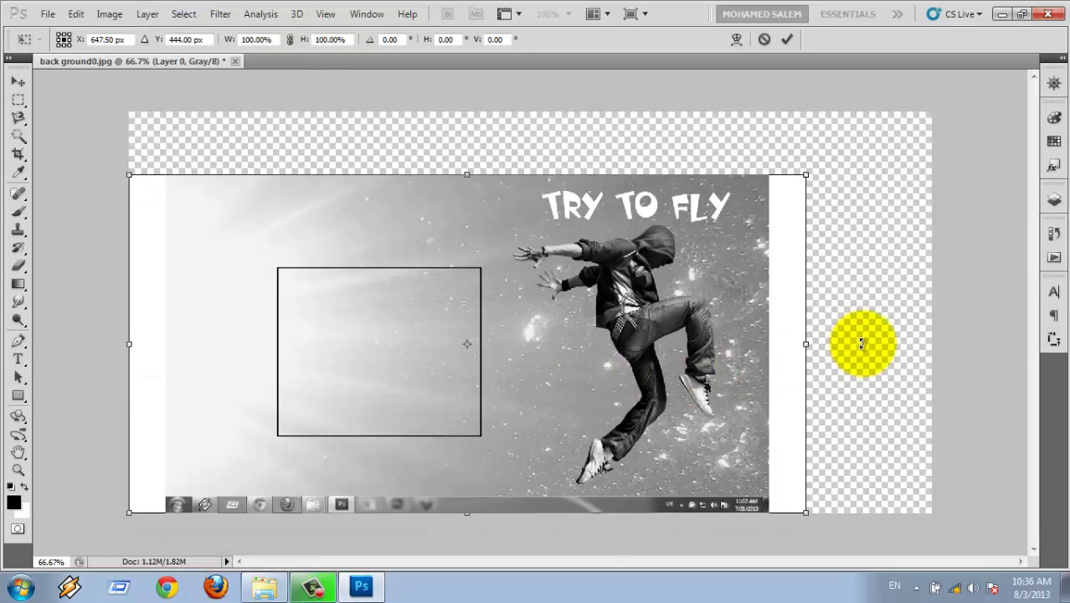
pyautogui.rightClick(564, 344)
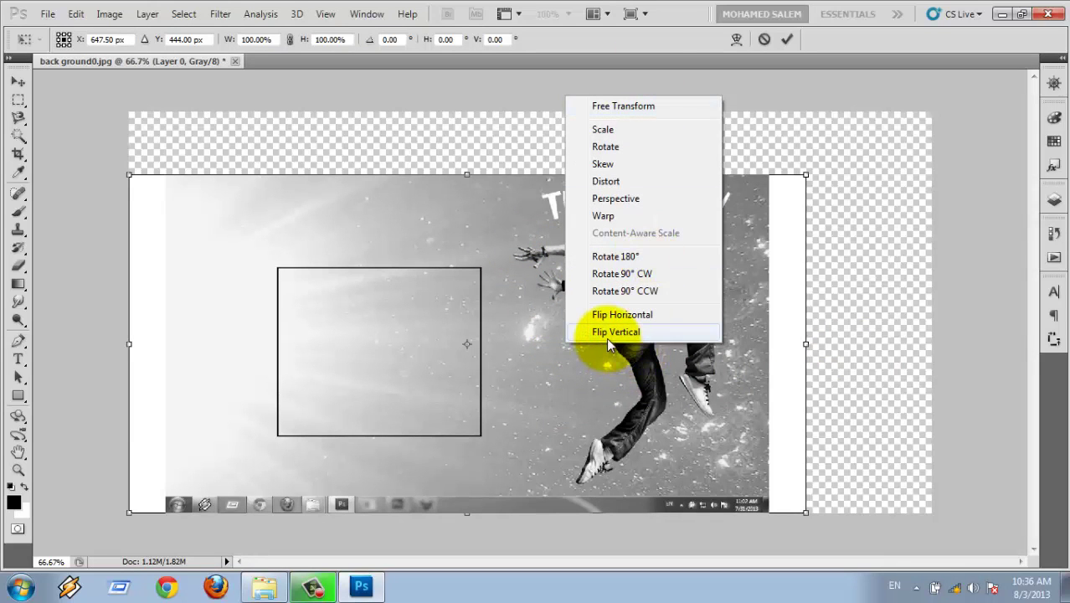
pyautogui.click(653, 261)
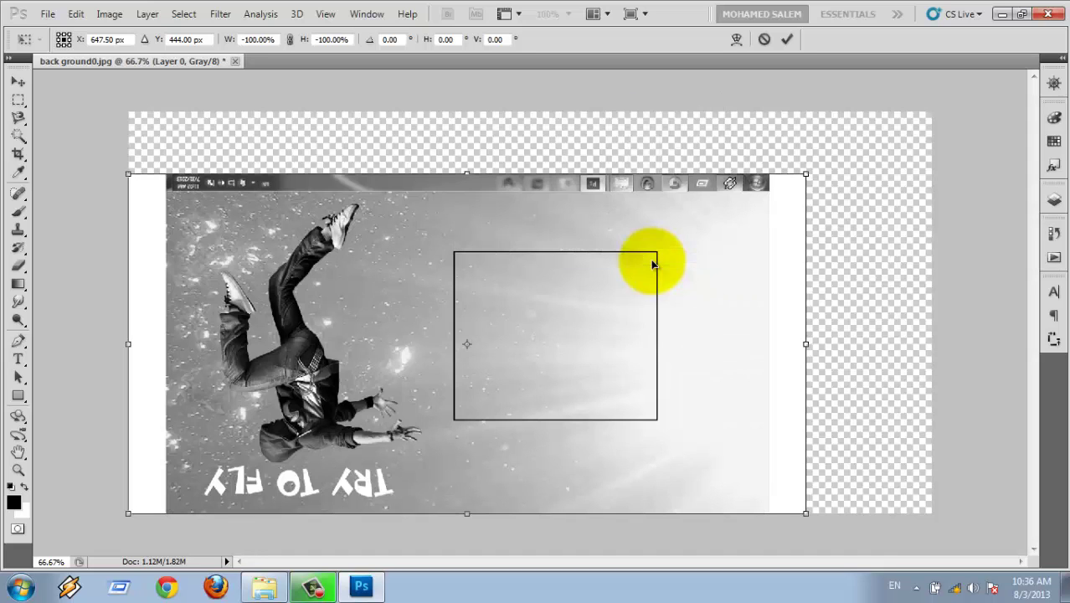
pyautogui.rightClick(443, 366)
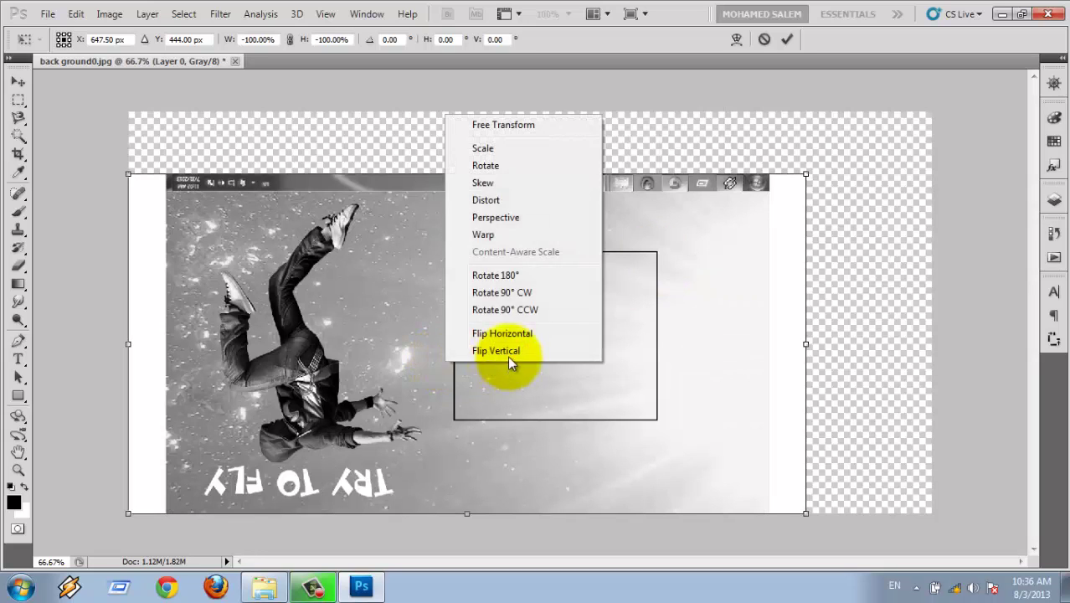
pyautogui.click(514, 293)
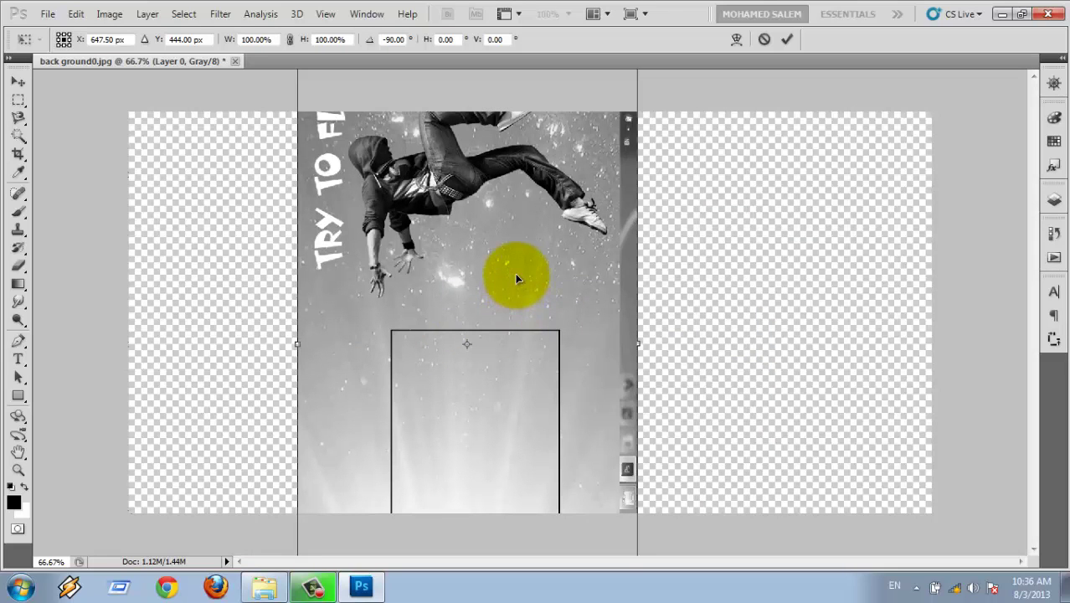
pyautogui.press('Escape')
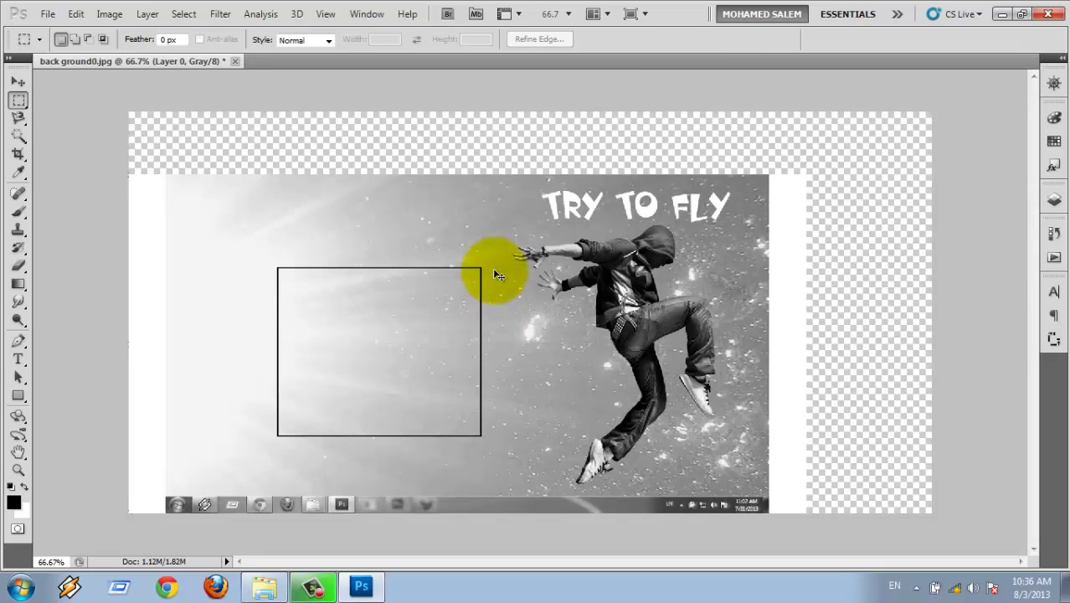
# Rotate Layer 0 90° clockwise, apply it, then undo back to landscape
pyautogui.rightClick(494, 270)
pyautogui.click(420, 321)
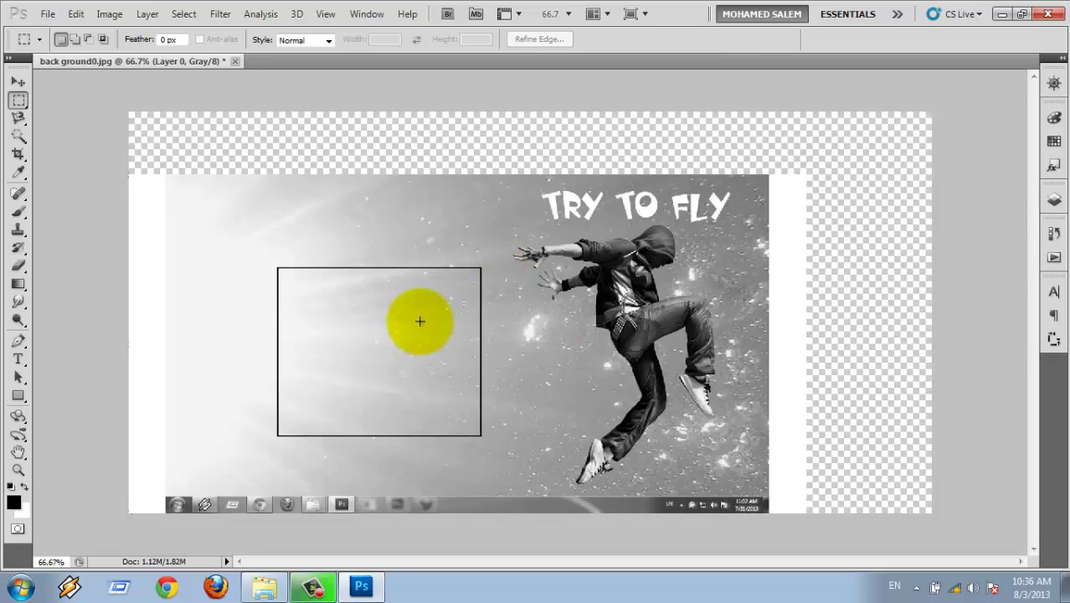
pyautogui.hotkey('ctrl', 't')
pyautogui.rightClick(422, 319)
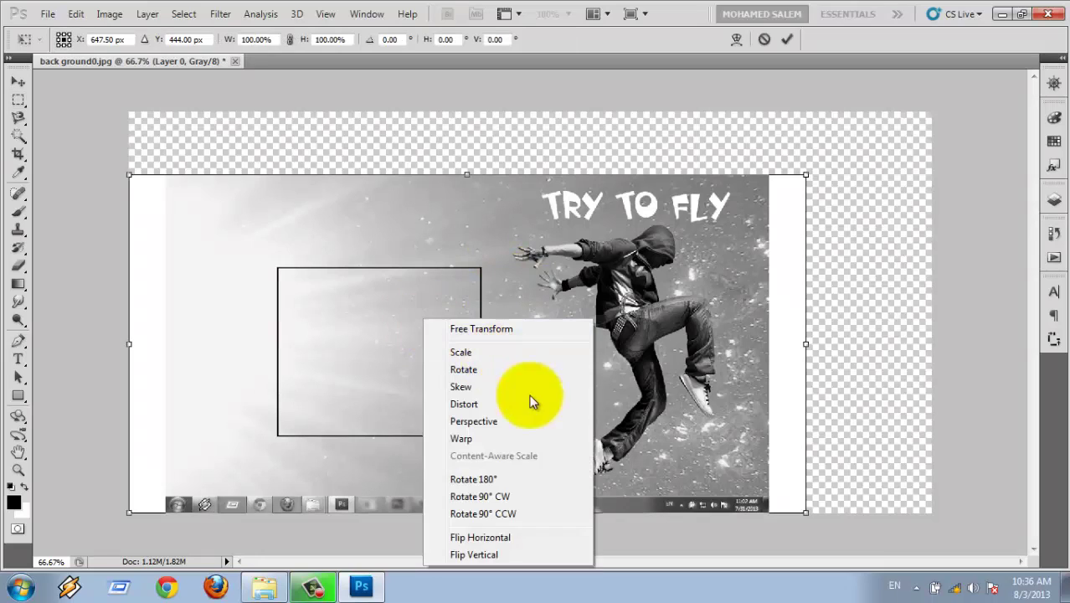
pyautogui.click(518, 498)
pyautogui.press('Return')
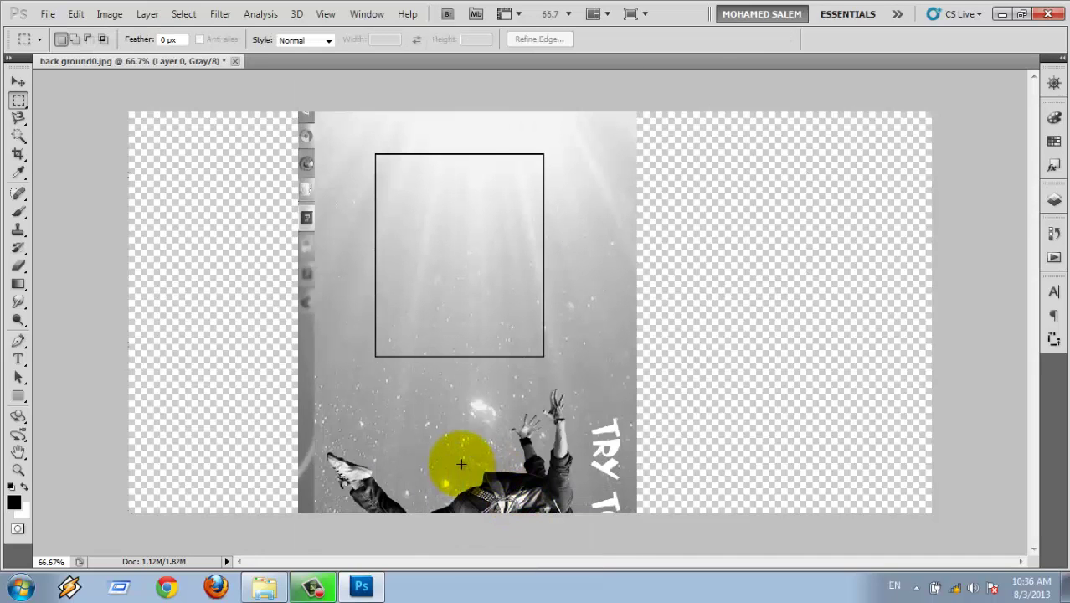
pyautogui.hotkey('ctrl', 'z')
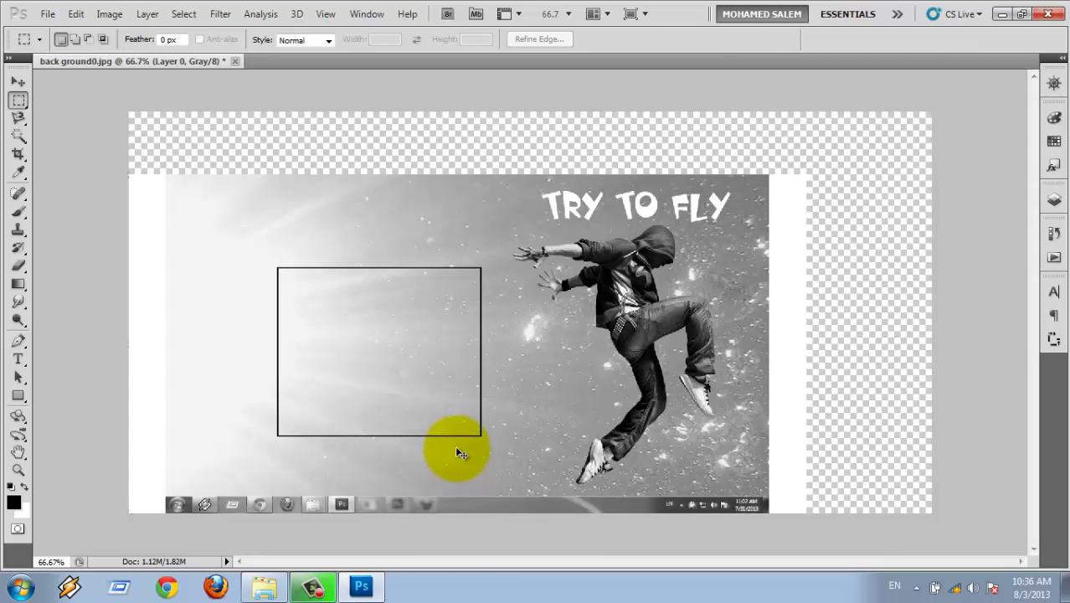
# Flip Layer 0 horizontally and vertically and commit the transform
pyautogui.hotkey('ctrl', 't')
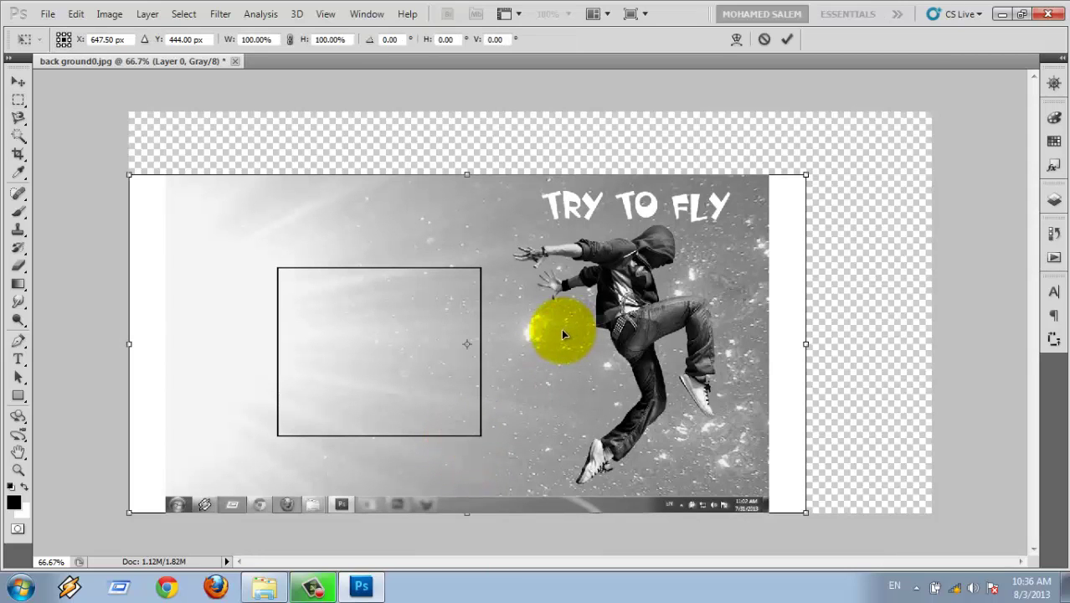
pyautogui.rightClick(562, 335)
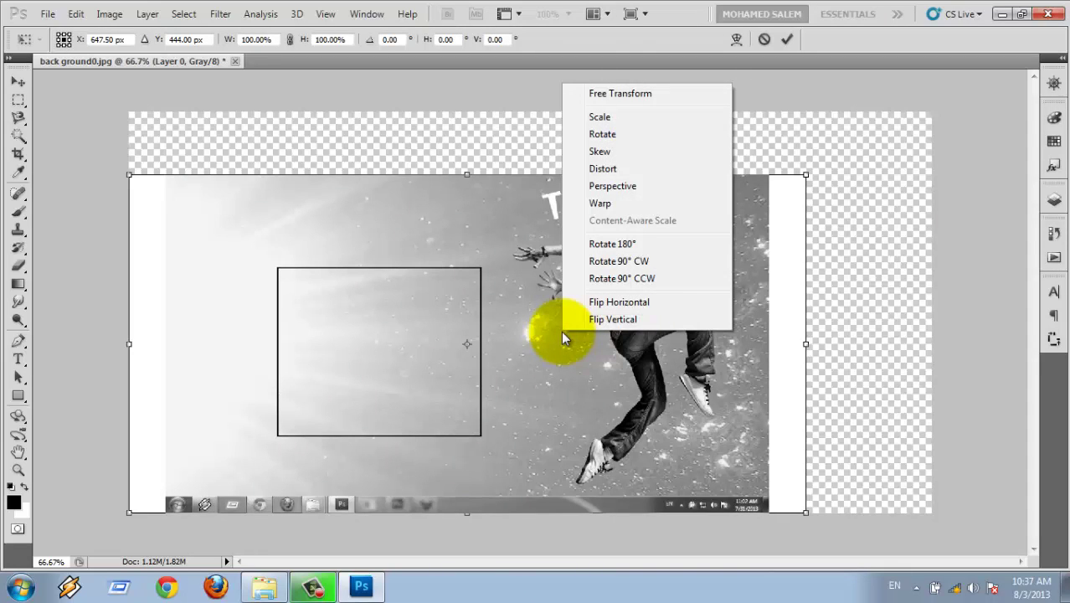
pyautogui.click(626, 305)
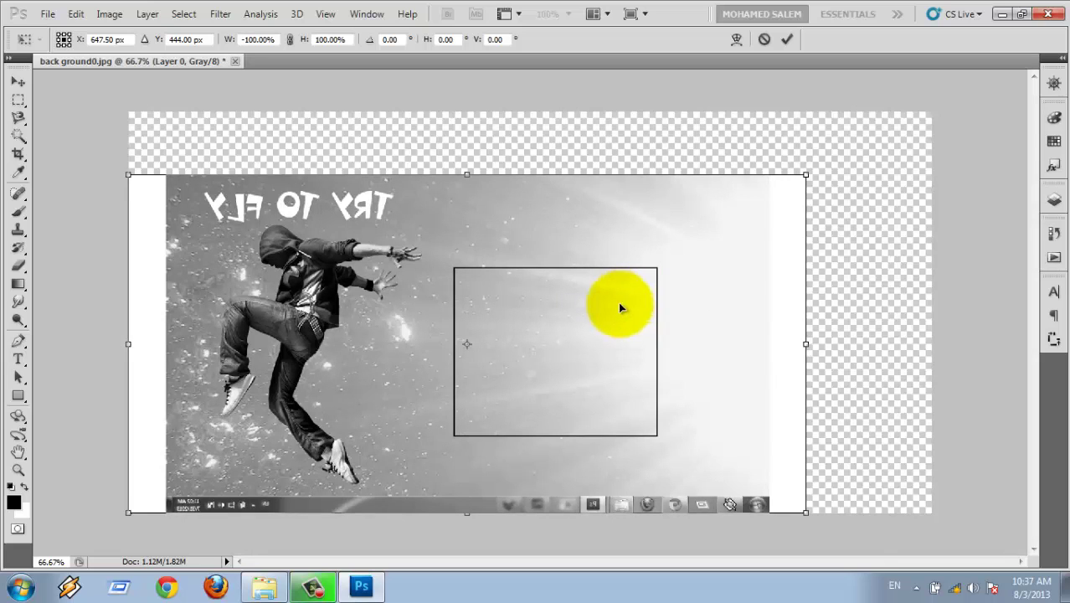
pyautogui.rightClick(563, 322)
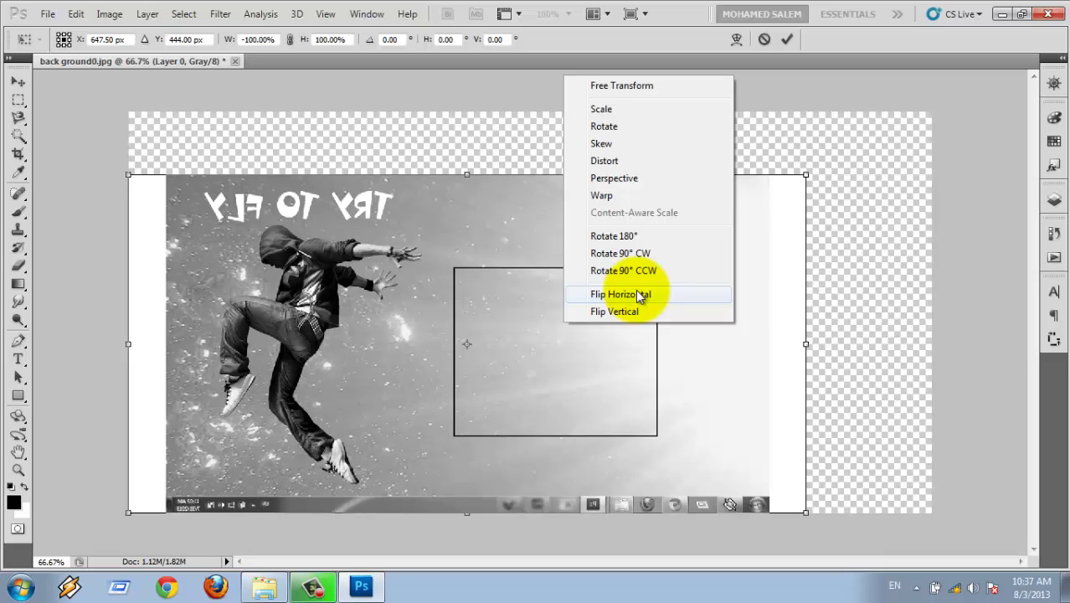
pyautogui.click(634, 311)
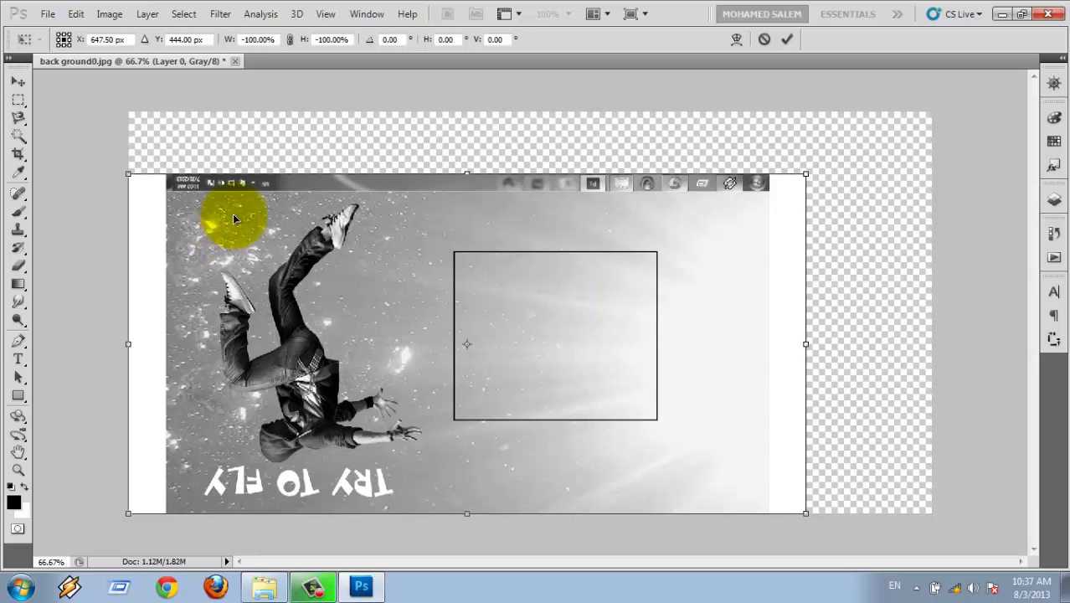
pyautogui.press('Return')
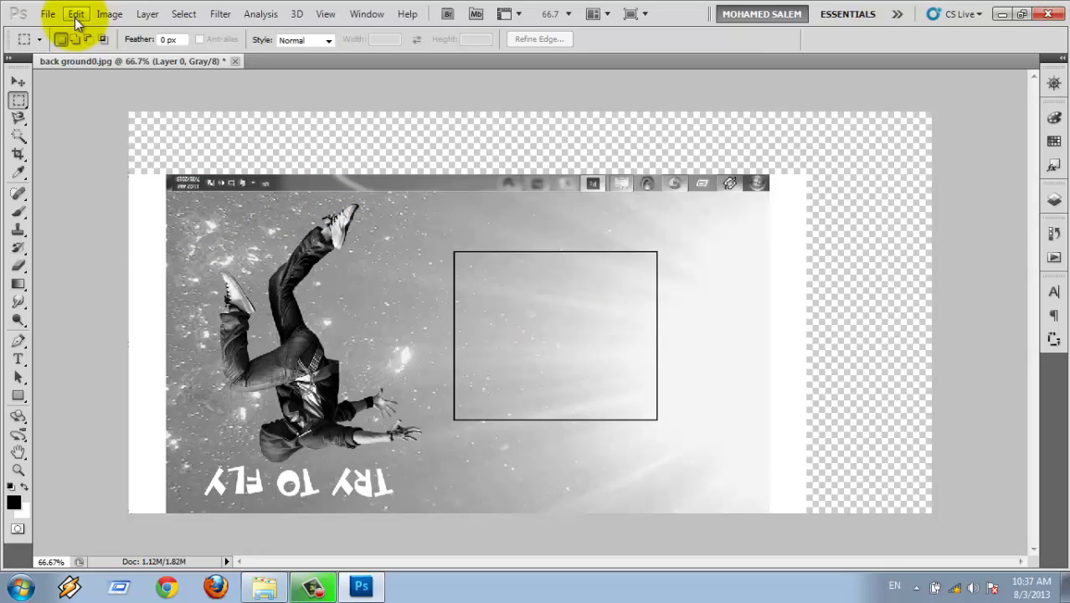
# Rotate the whole canvas 180°, then 90° clockwise
pyautogui.click(117, 18)
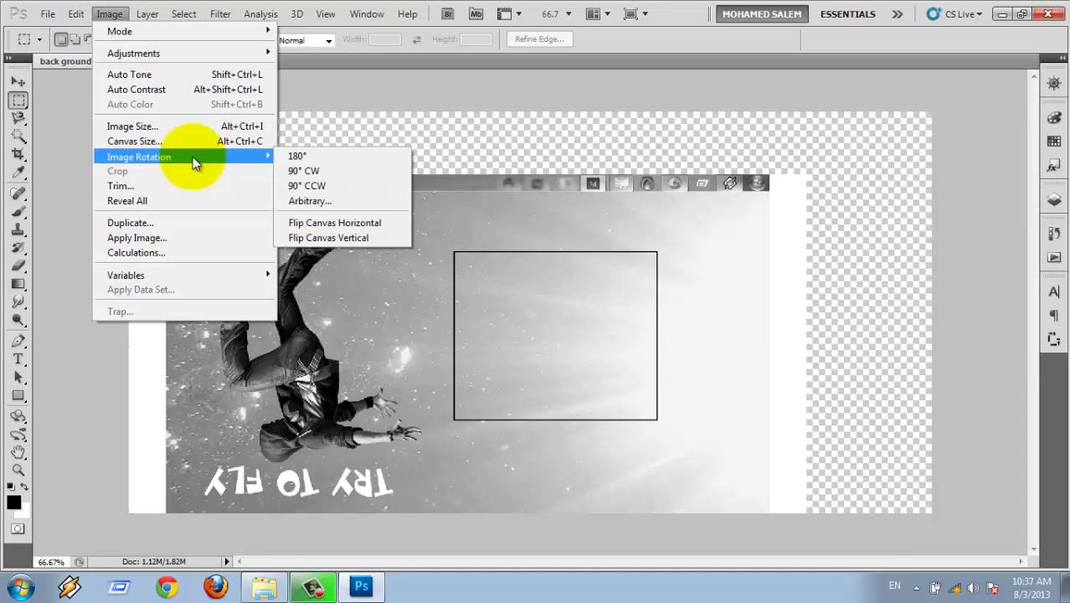
pyautogui.click(329, 132)
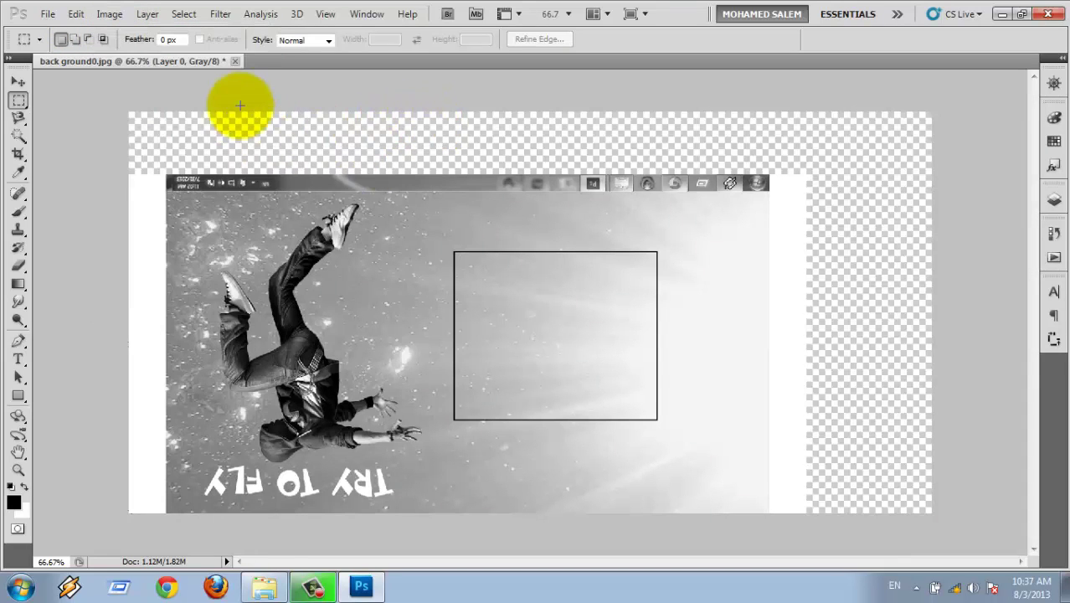
pyautogui.click(110, 14)
pyautogui.moveTo(139, 156)
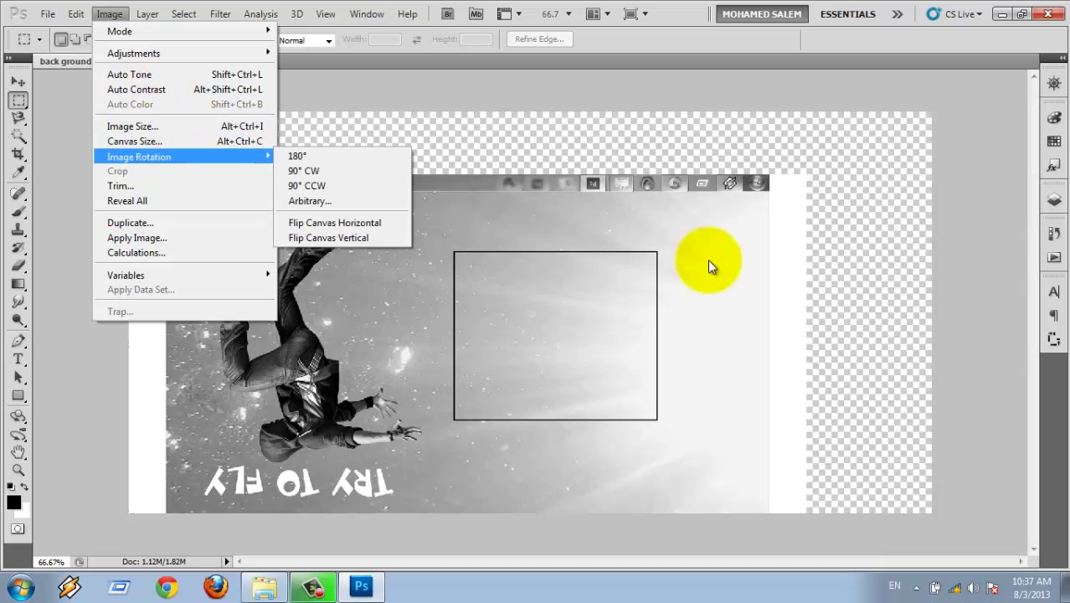
pyautogui.click(744, 237)
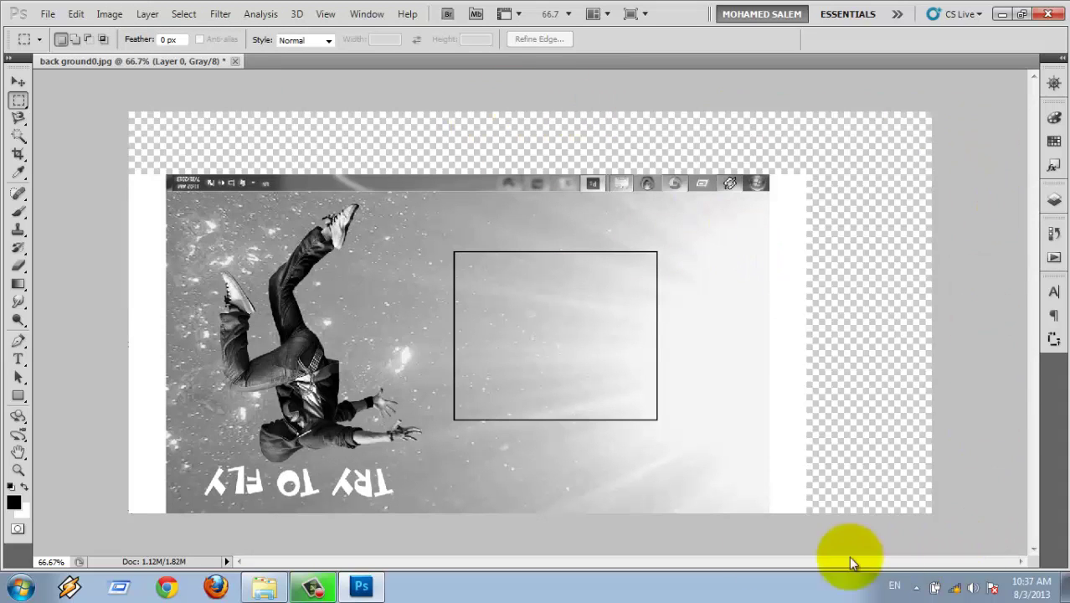
pyautogui.click(109, 14)
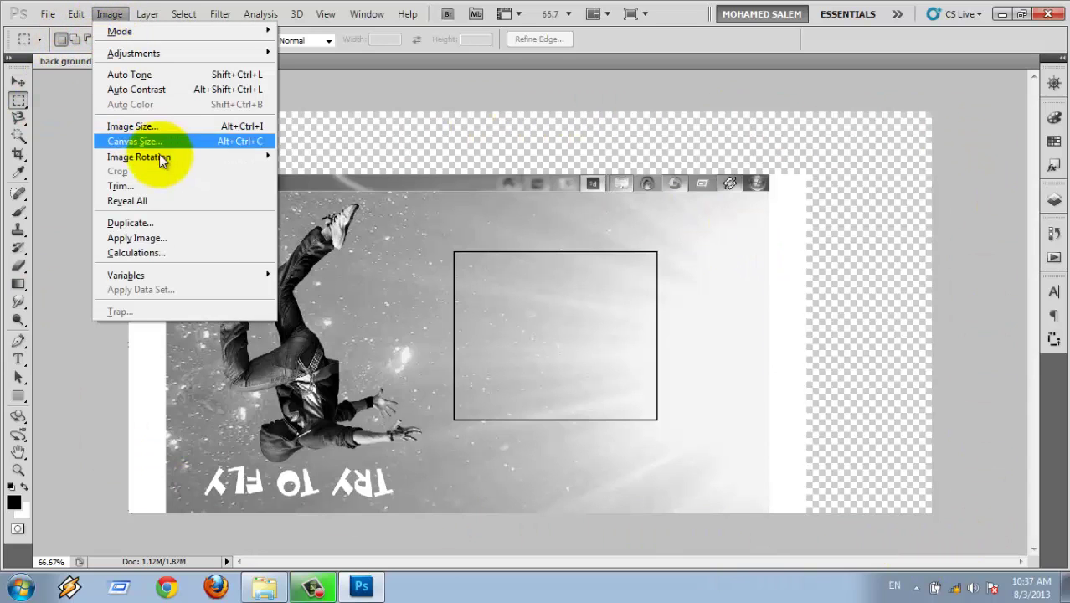
pyautogui.moveTo(139, 156)
pyautogui.click(340, 158)
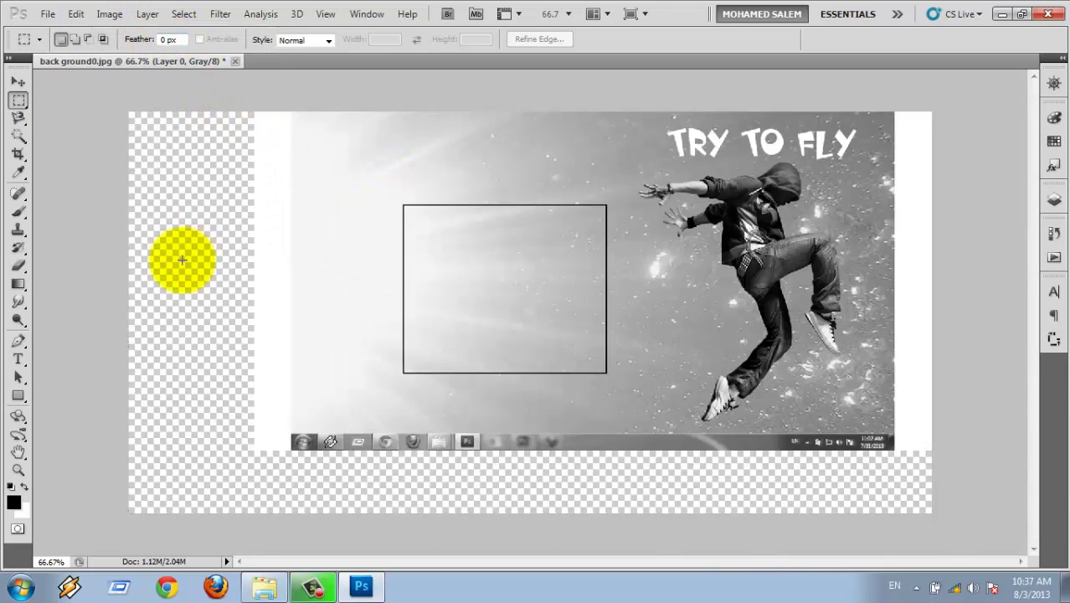
pyautogui.click(109, 14)
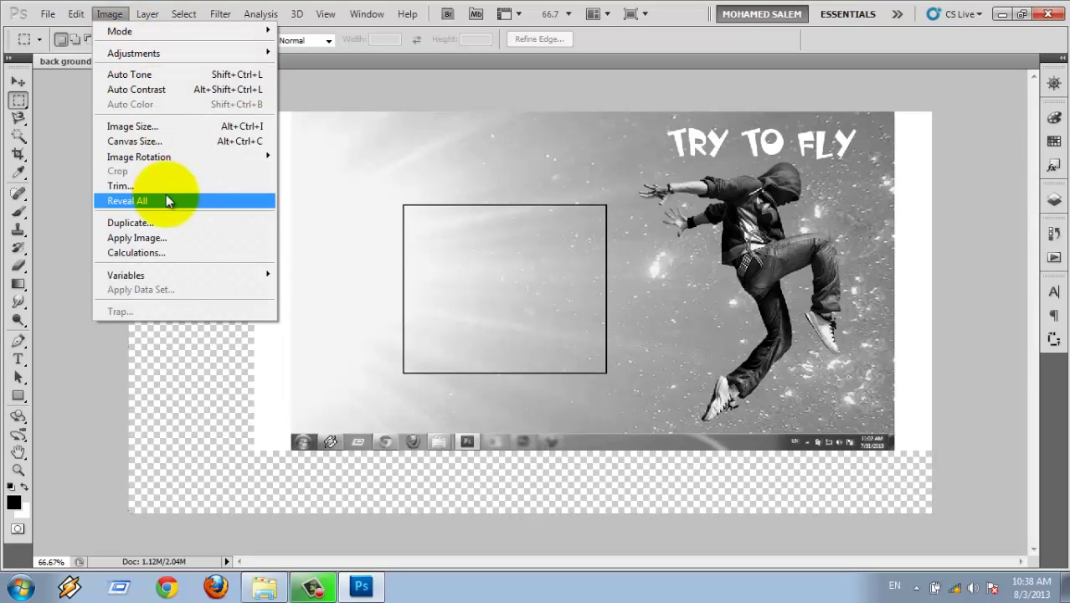
pyautogui.moveTo(139, 156)
pyautogui.click(288, 170)
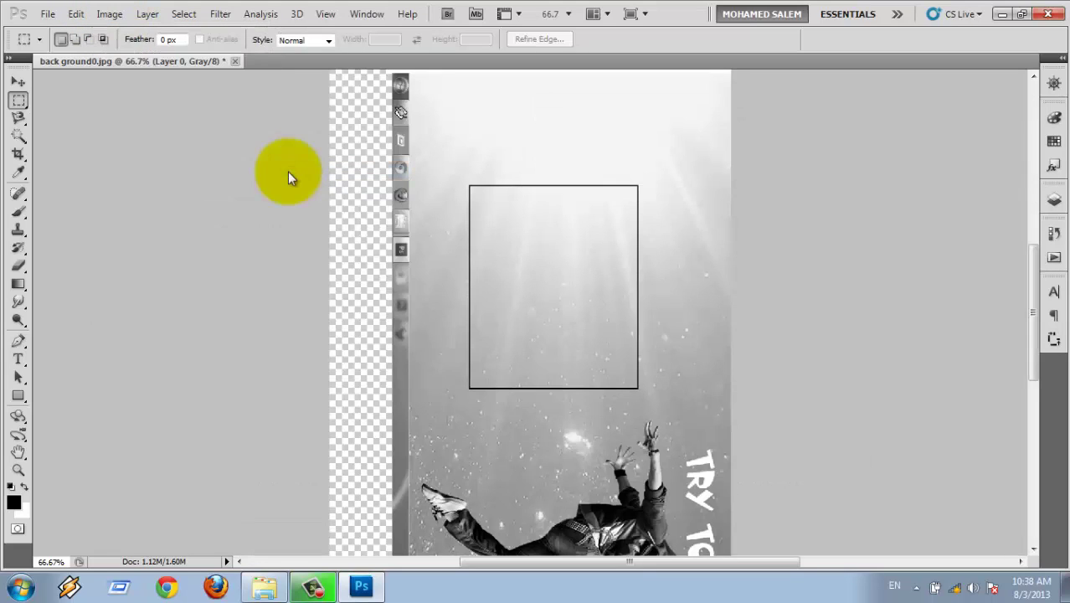
# Undo the canvas rotation and earlier edits, then zoom in to 66.7%
pyautogui.hotkey('ctrl', '-')
pyautogui.hotkey('ctrl', '-')
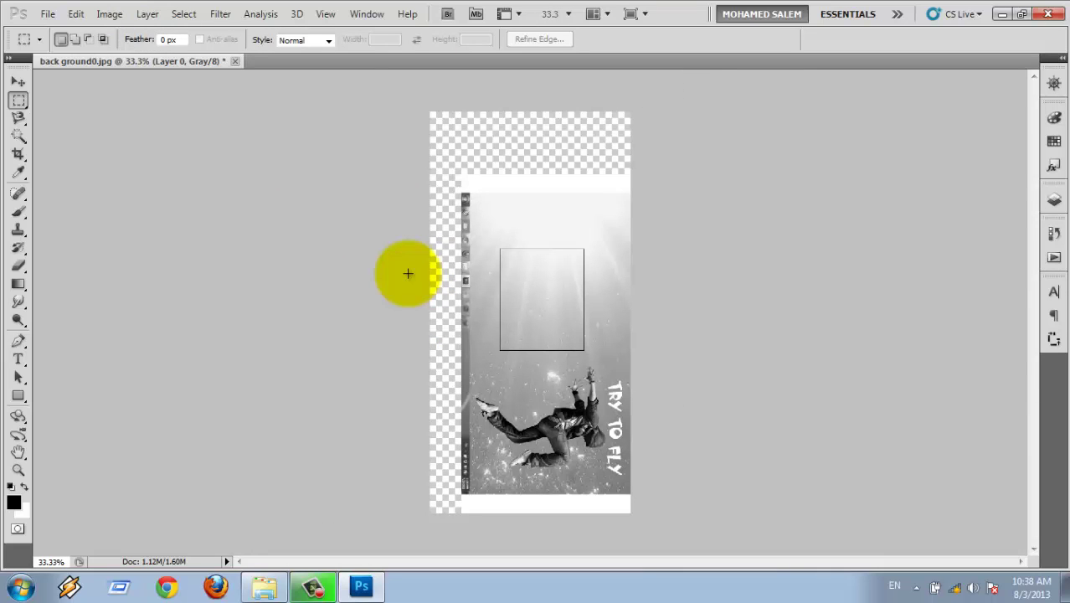
pyautogui.click(110, 15)
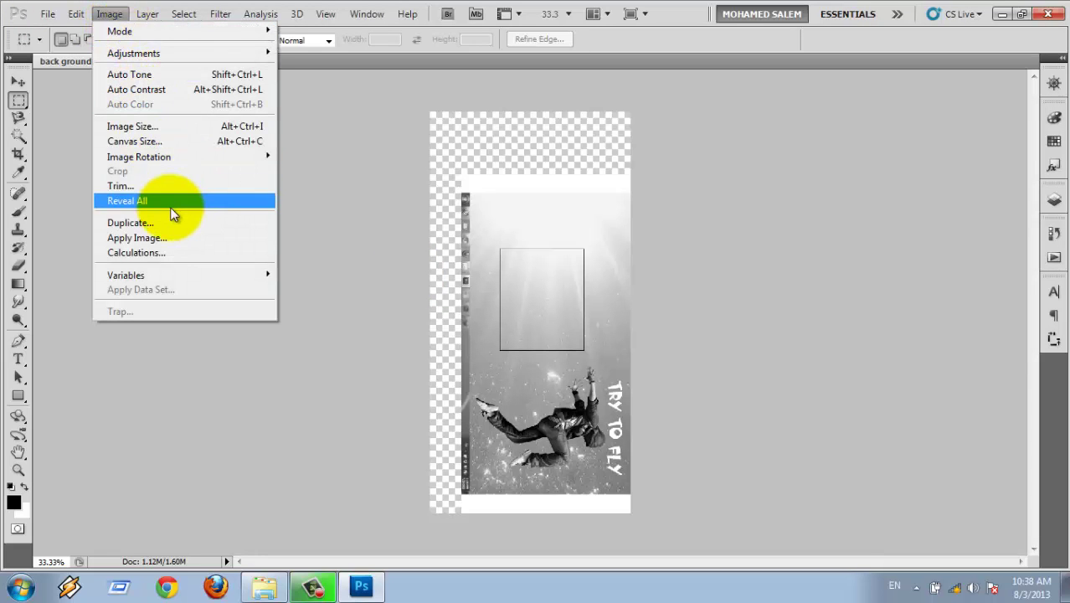
pyautogui.click(110, 15)
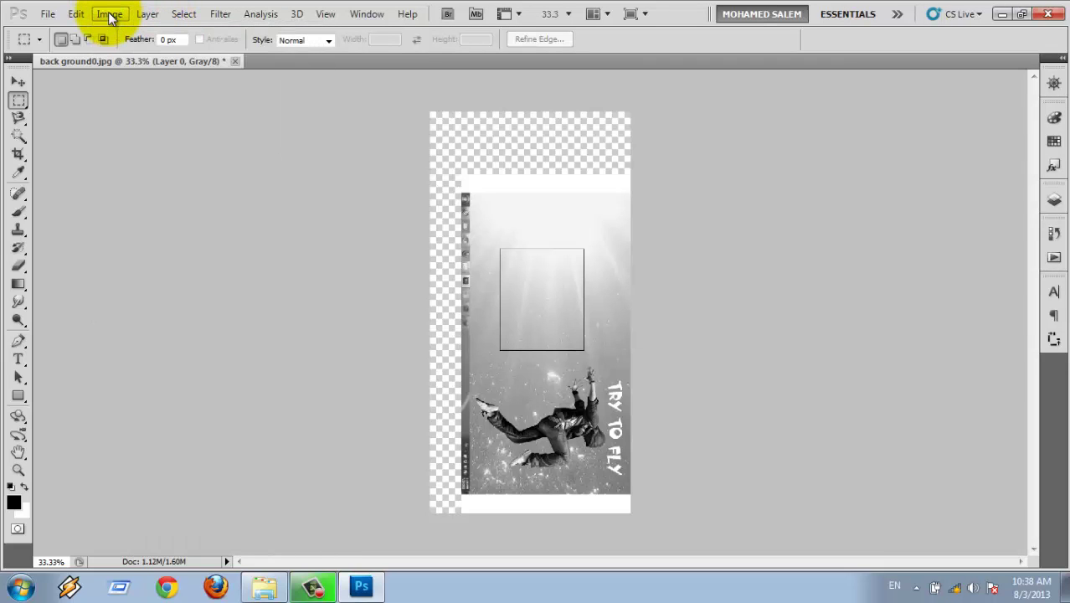
pyautogui.hotkey('ctrl', 'z')
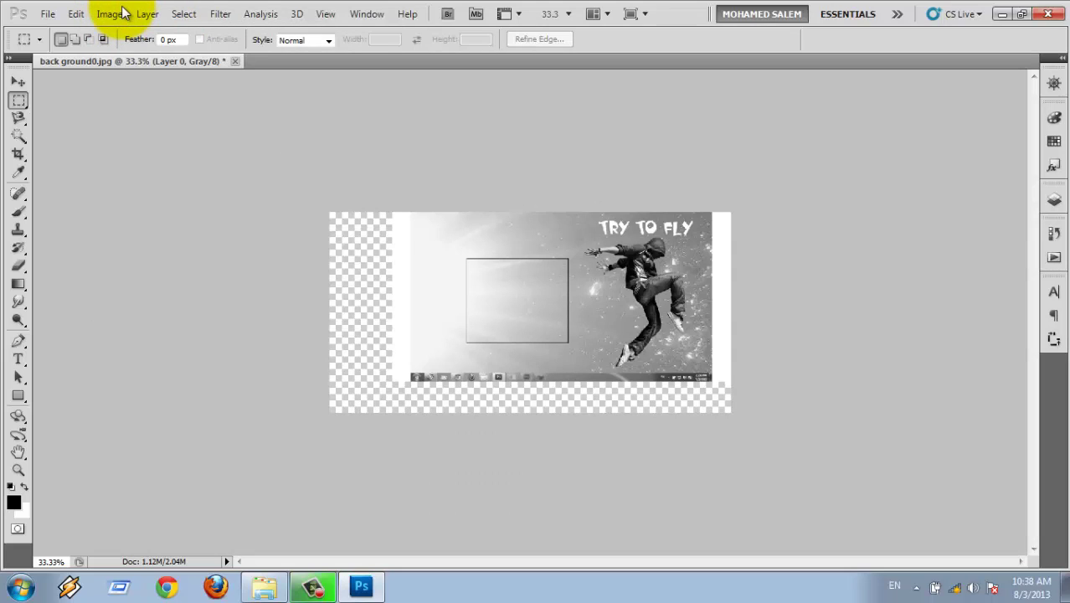
pyautogui.hotkey('ctrl', 'alt', 'z')
pyautogui.hotkey('ctrl', 'alt', 'z')
pyautogui.hotkey('ctrl', 'alt', 'z')
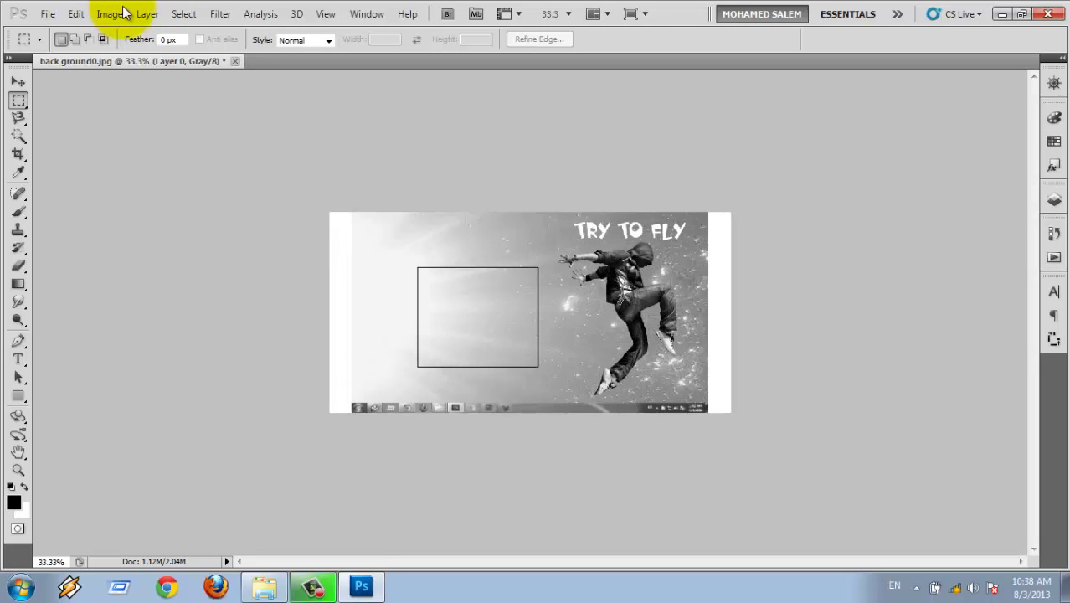
pyautogui.hotkey('ctrl', 'alt', 'z')
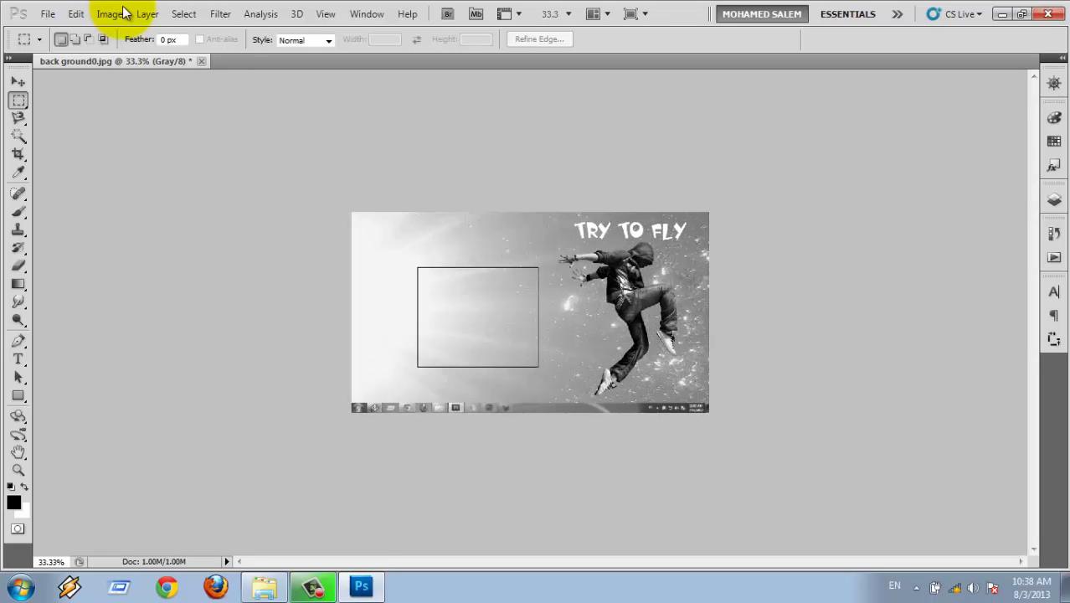
pyautogui.hotkey('ctrl', '+')
pyautogui.hotkey('ctrl', '+')
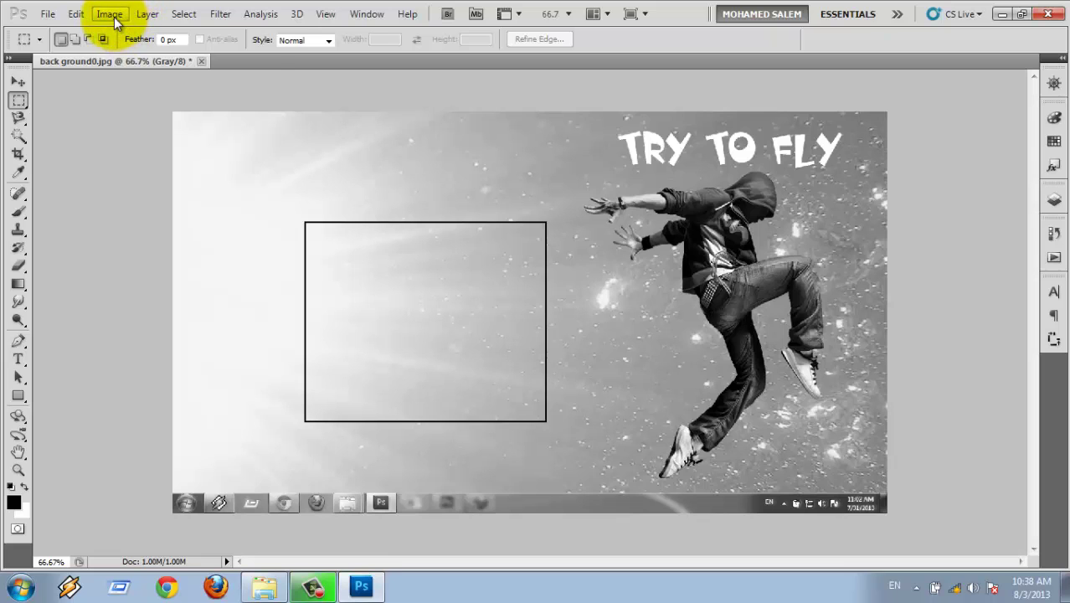
# Browse the Layer and Filter menus and show the Layers panel with the Background layer
pyautogui.click(114, 19)
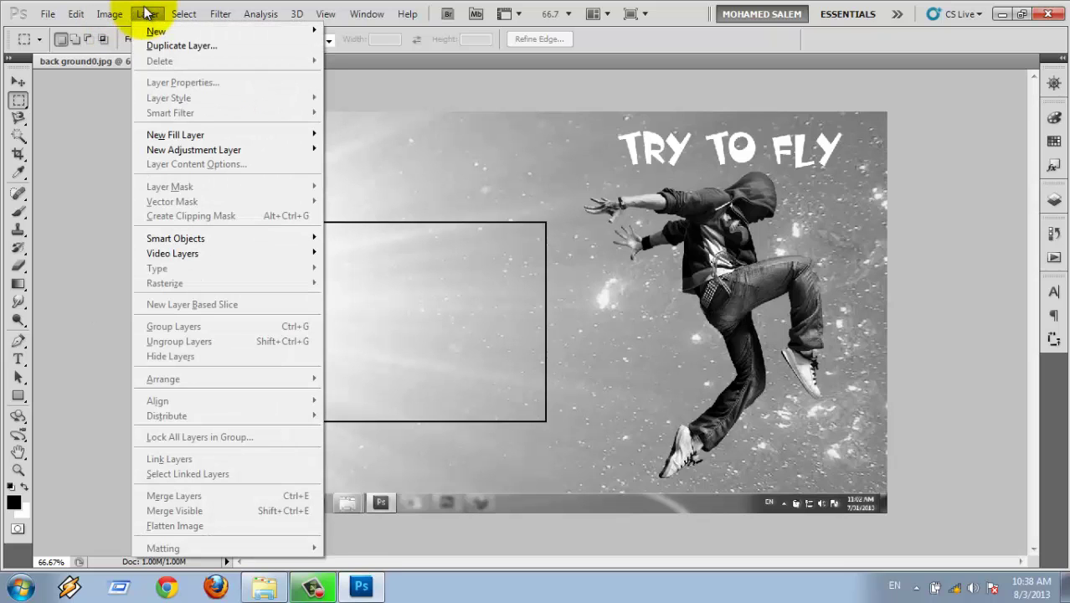
pyautogui.click(1054, 200)
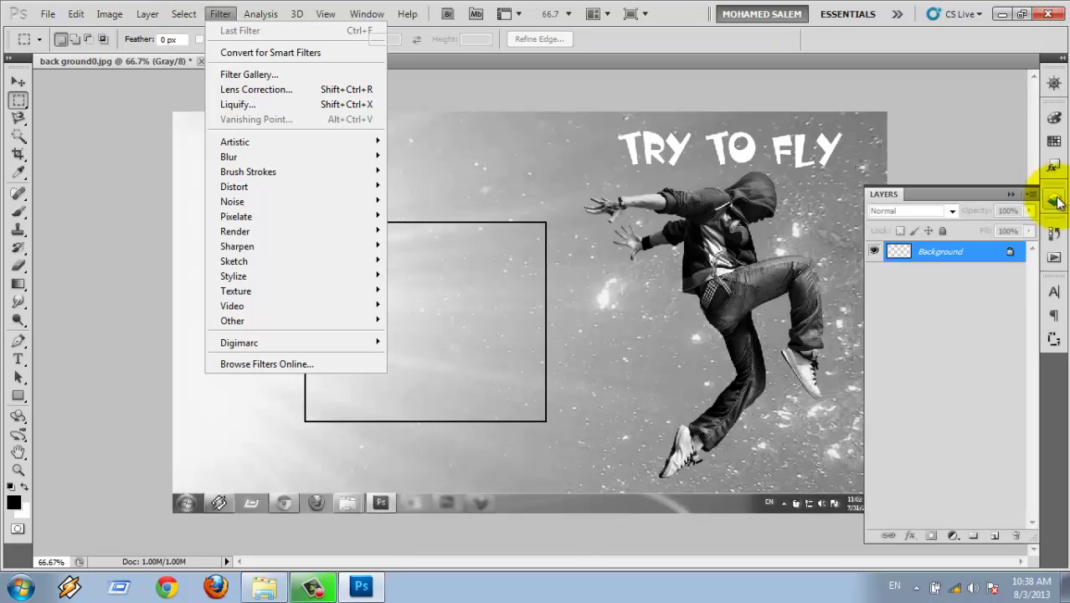
pyautogui.click(896, 351)
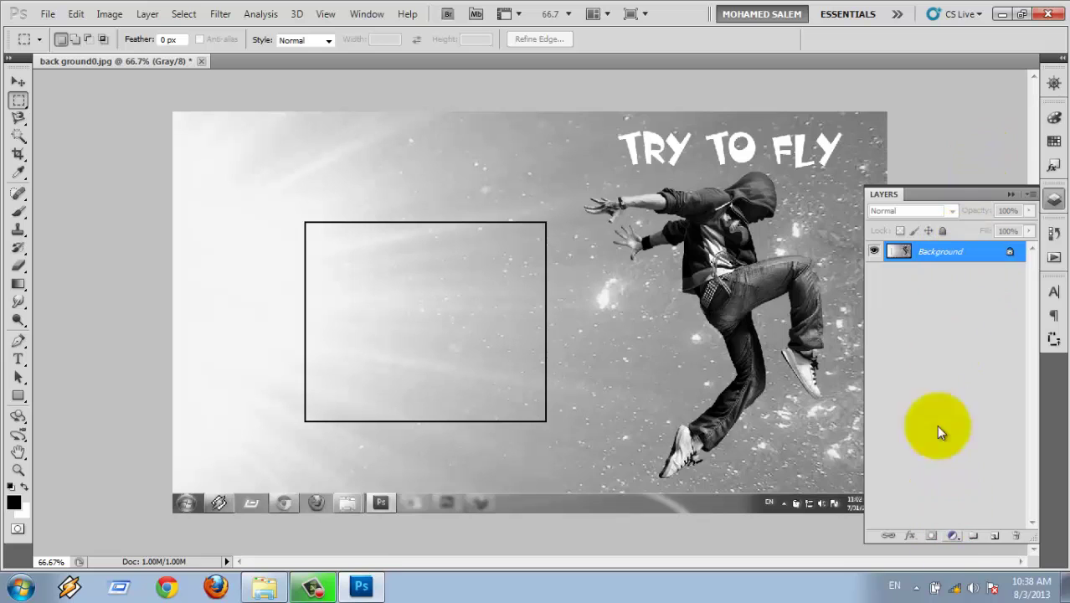
pyautogui.click(147, 13)
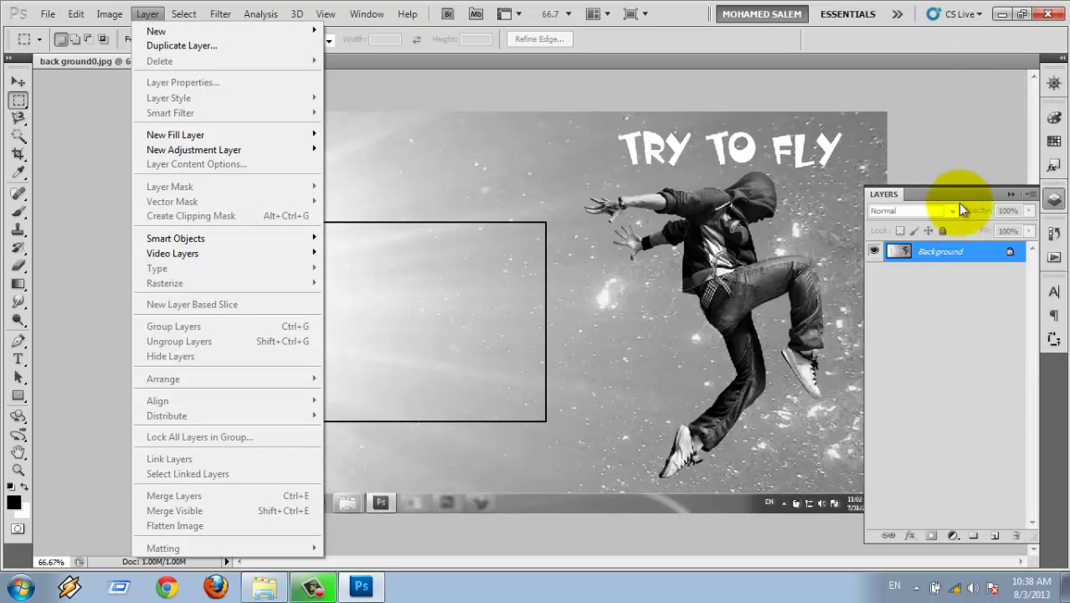
pyautogui.click(969, 193)
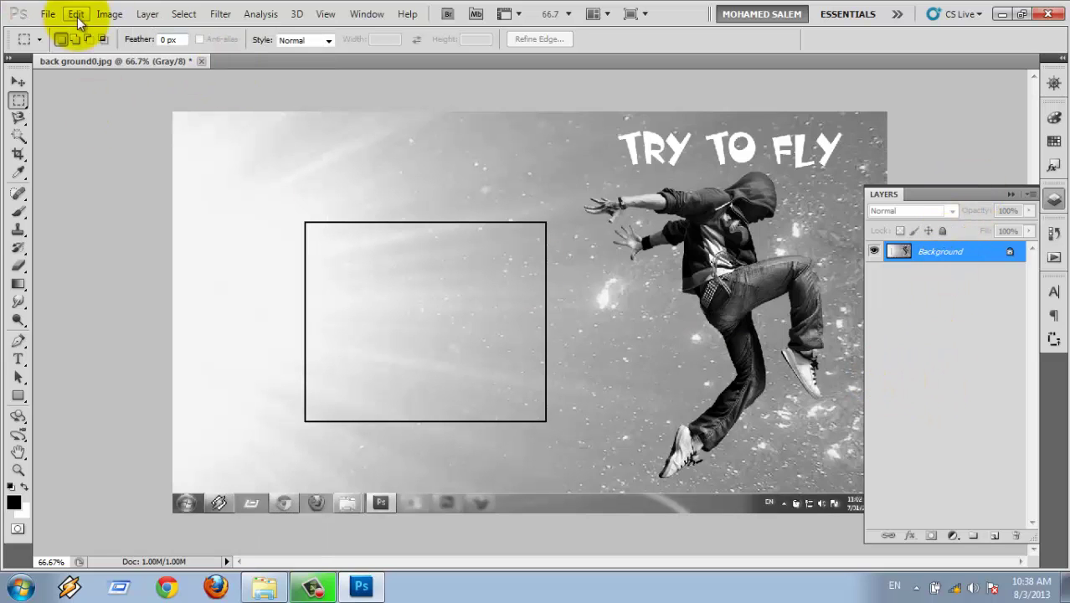
pyautogui.click(148, 13)
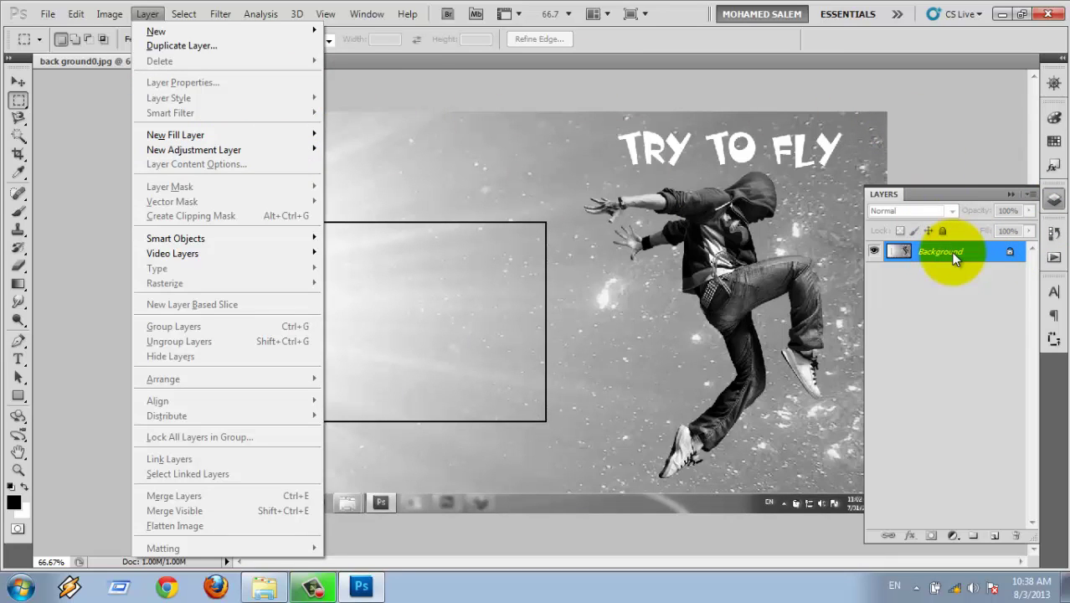
# Convert the Background of back ground0.jpg into an editable Layer 0, then select all
pyautogui.click(949, 191)
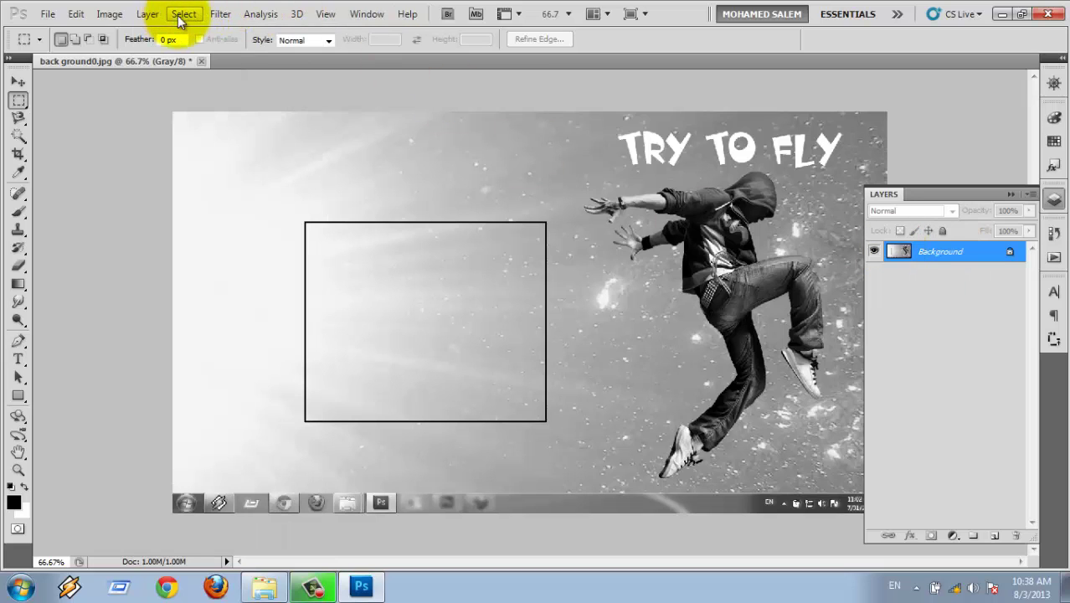
pyautogui.click(185, 15)
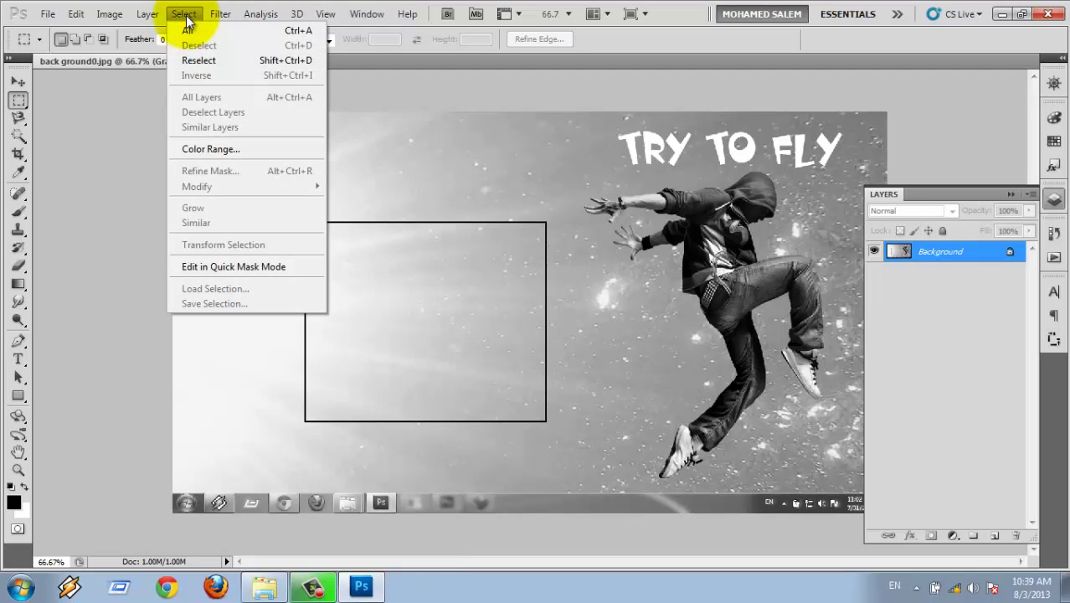
pyautogui.click(186, 15)
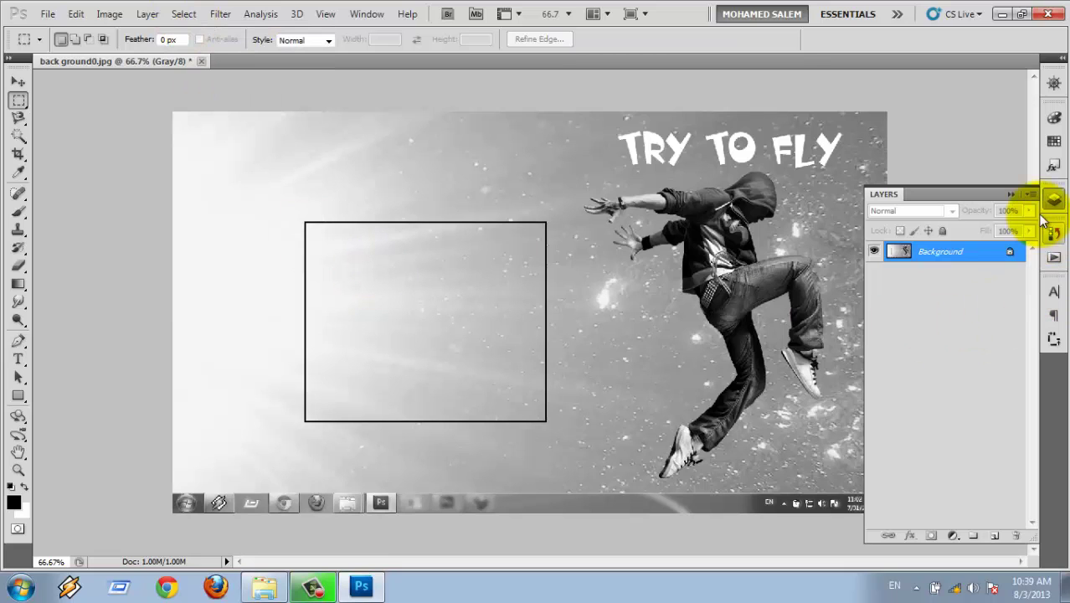
pyautogui.doubleClick(1009, 252)
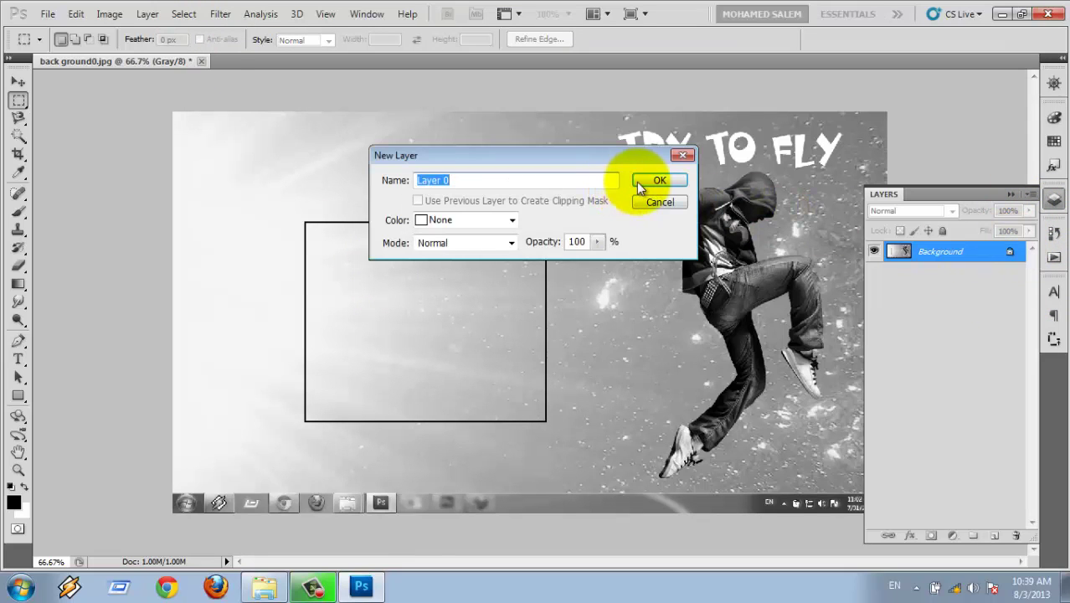
pyautogui.click(651, 177)
pyautogui.click(1013, 195)
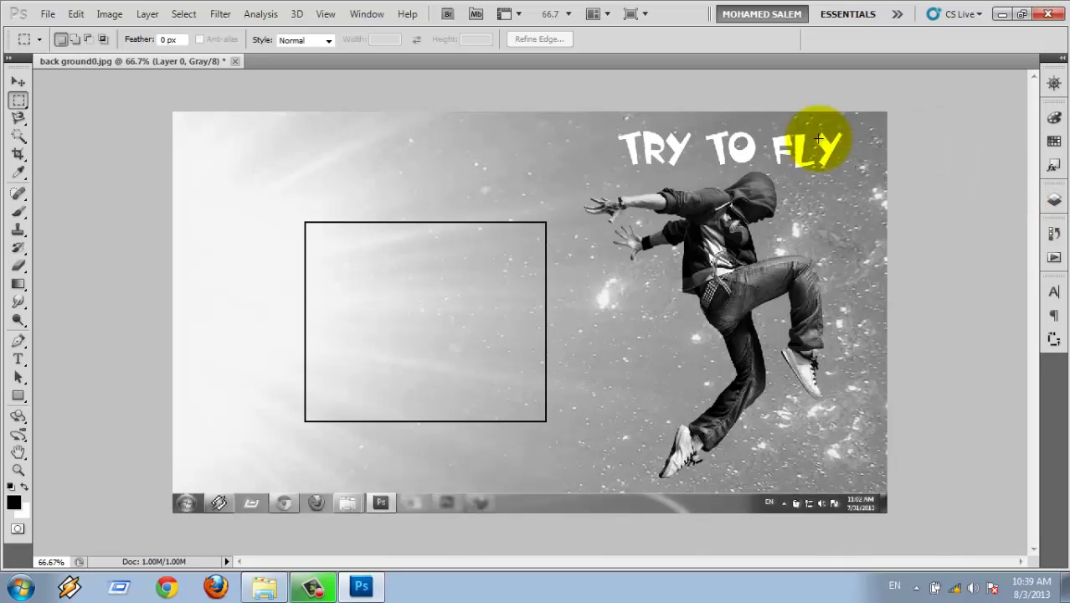
pyautogui.hotkey('ctrl', 'a')
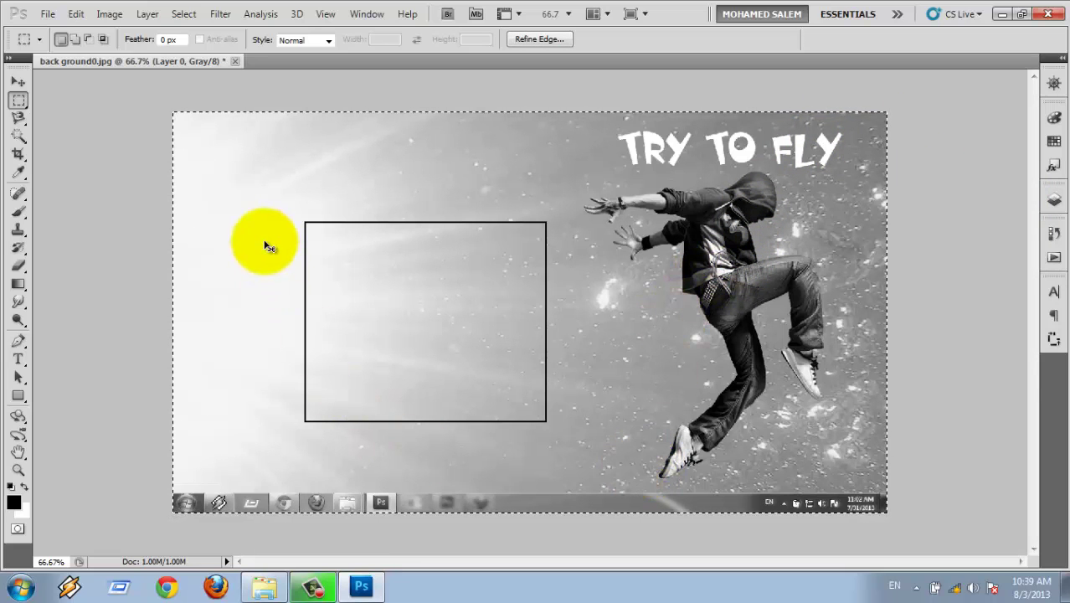
# Zoom in to inspect the image edges, zoom back out, and deselect the image
pyautogui.hotkey('ctrl', '+')
pyautogui.hotkey('ctrl', '+')
pyautogui.moveTo(264, 241); pyautogui.dragTo(416, 514)
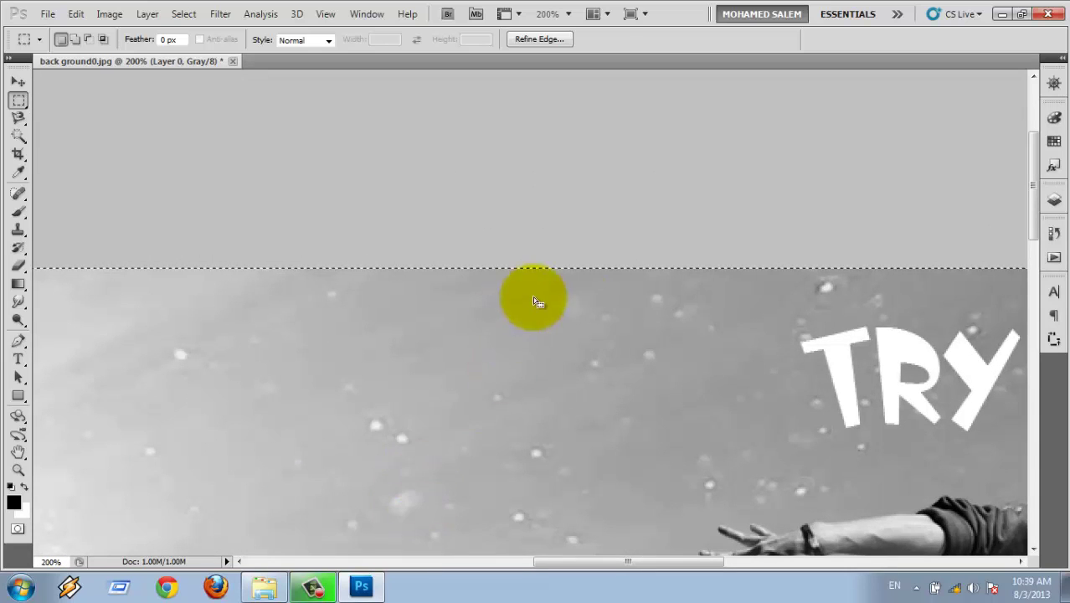
pyautogui.moveTo(539, 302); pyautogui.dragTo(46, 277)
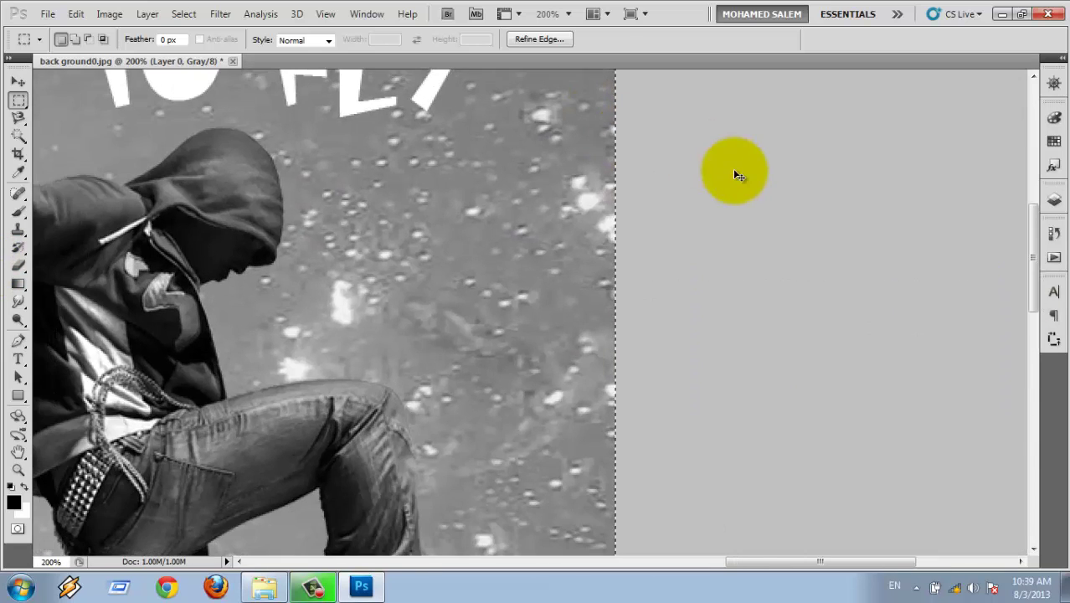
pyautogui.hotkey('ctrl', '-')
pyautogui.hotkey('ctrl', '-')
pyautogui.hotkey('ctrl', '-')
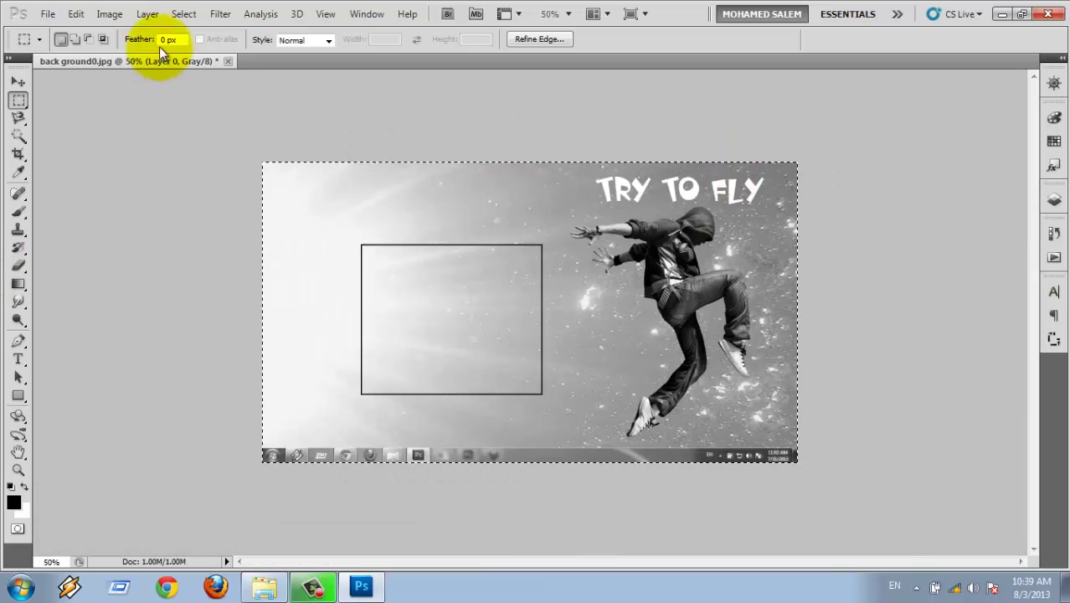
pyautogui.click(185, 14)
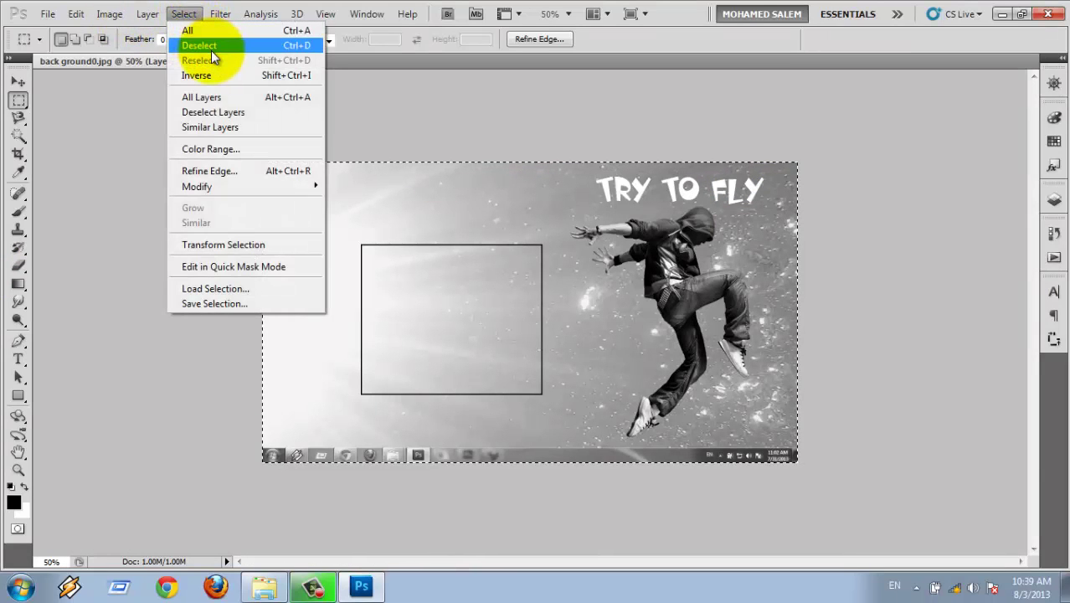
pyautogui.click(211, 50)
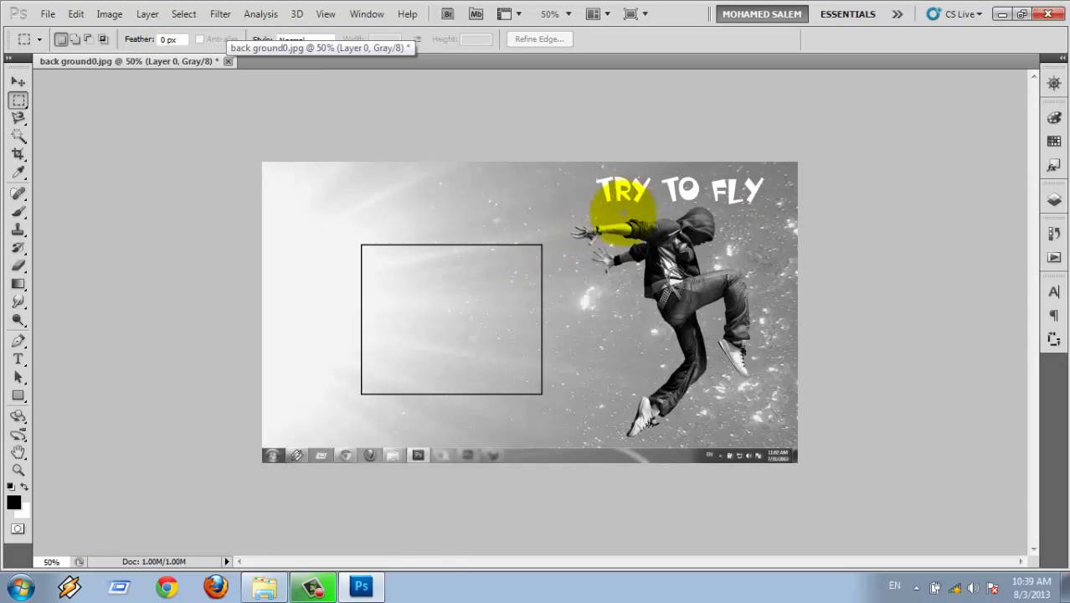
# Draw a rectangular marquee over the upper part of the framed box left of the figure
pyautogui.moveTo(630, 209); pyautogui.dragTo(499, 361)
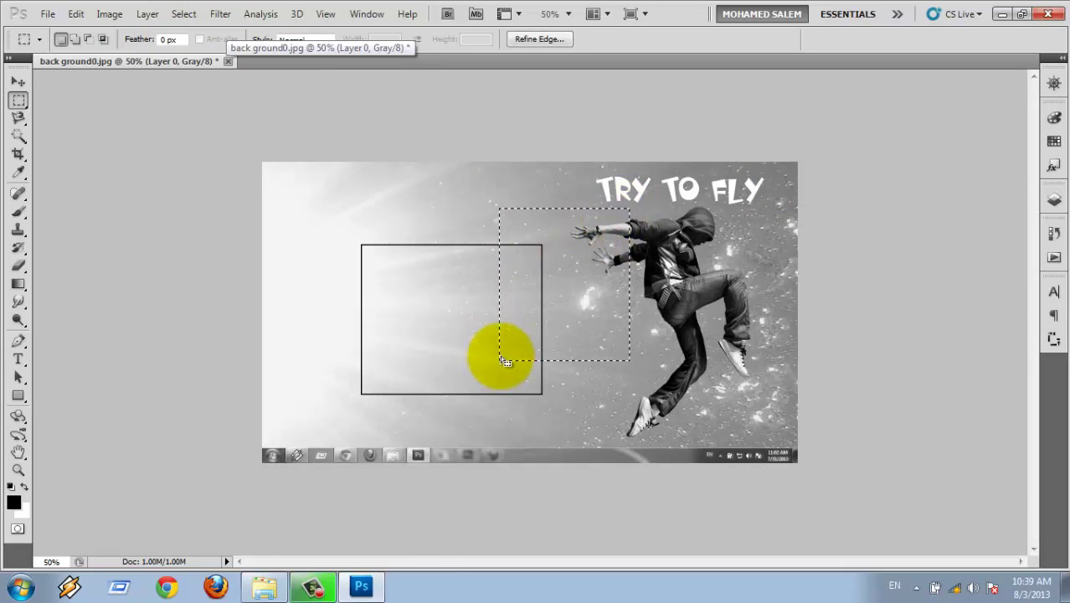
pyautogui.click(502, 361)
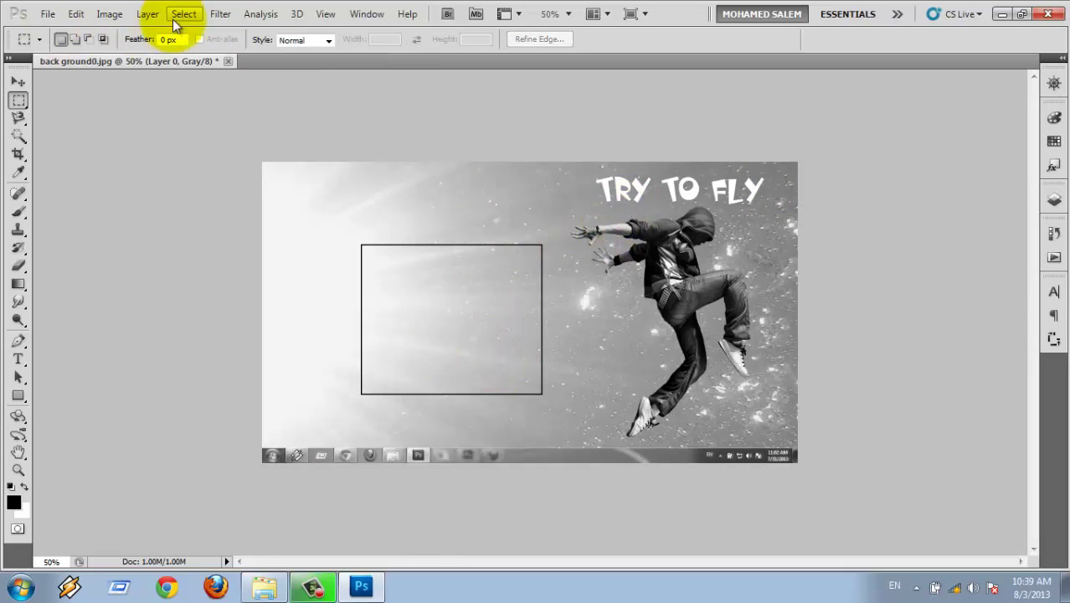
pyautogui.hotkey('ctrl', 'a')
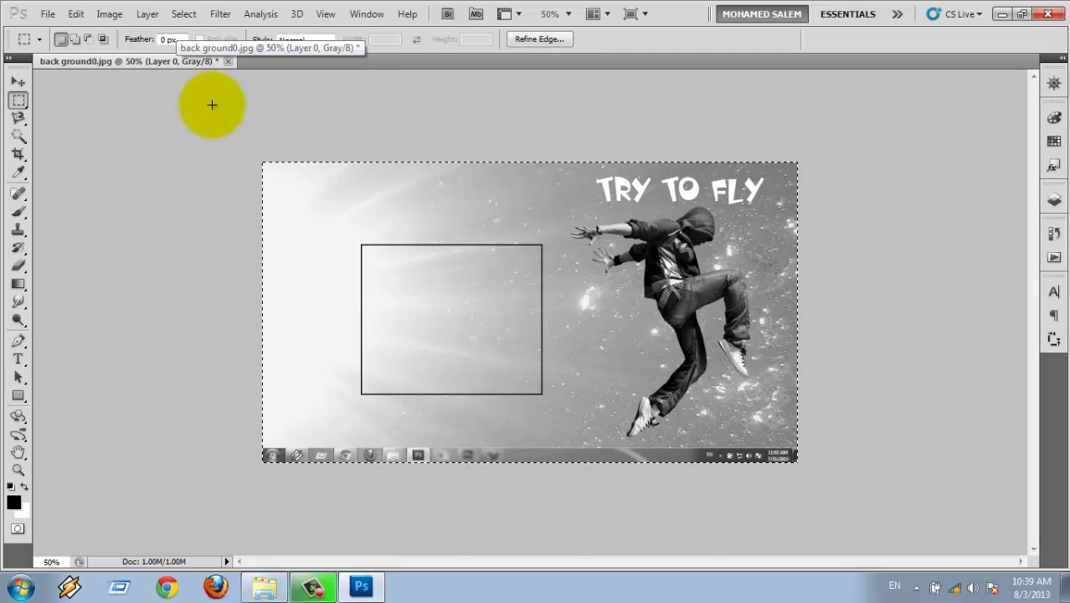
pyautogui.click(215, 113)
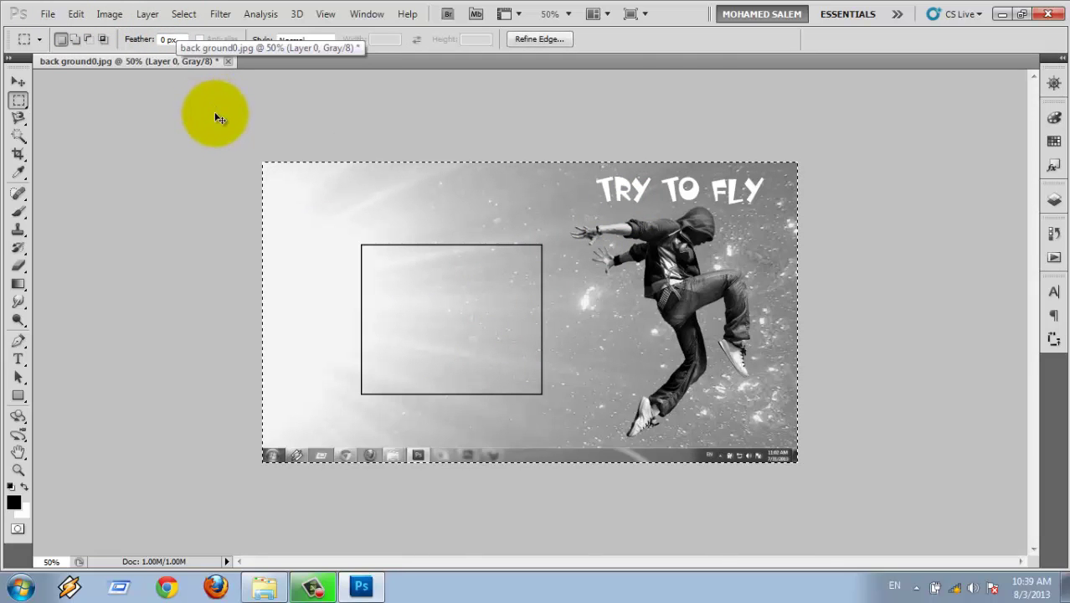
pyautogui.click(181, 15)
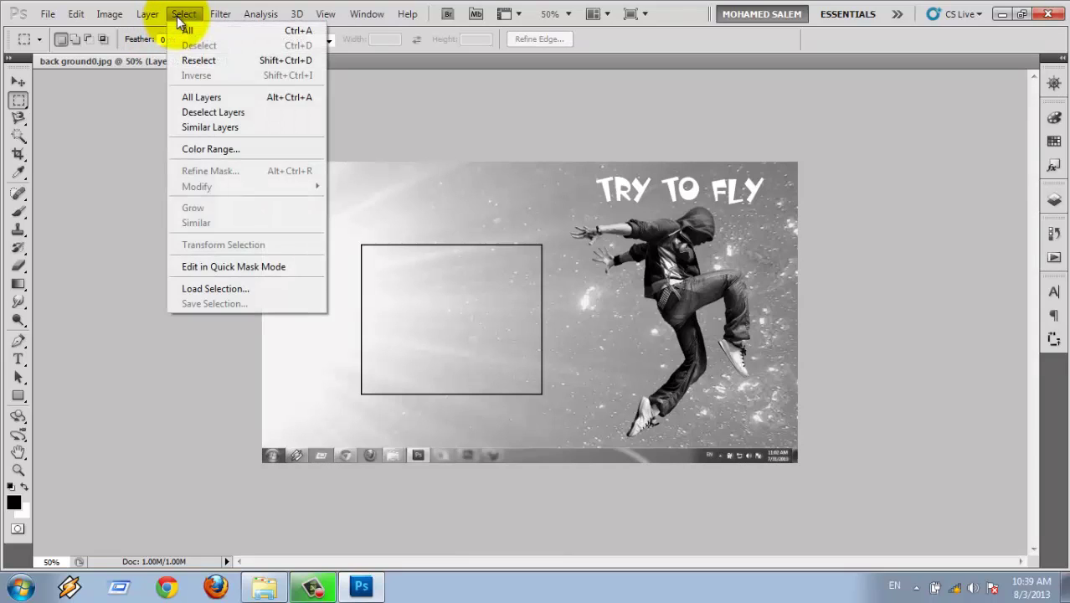
pyautogui.click(541, 228)
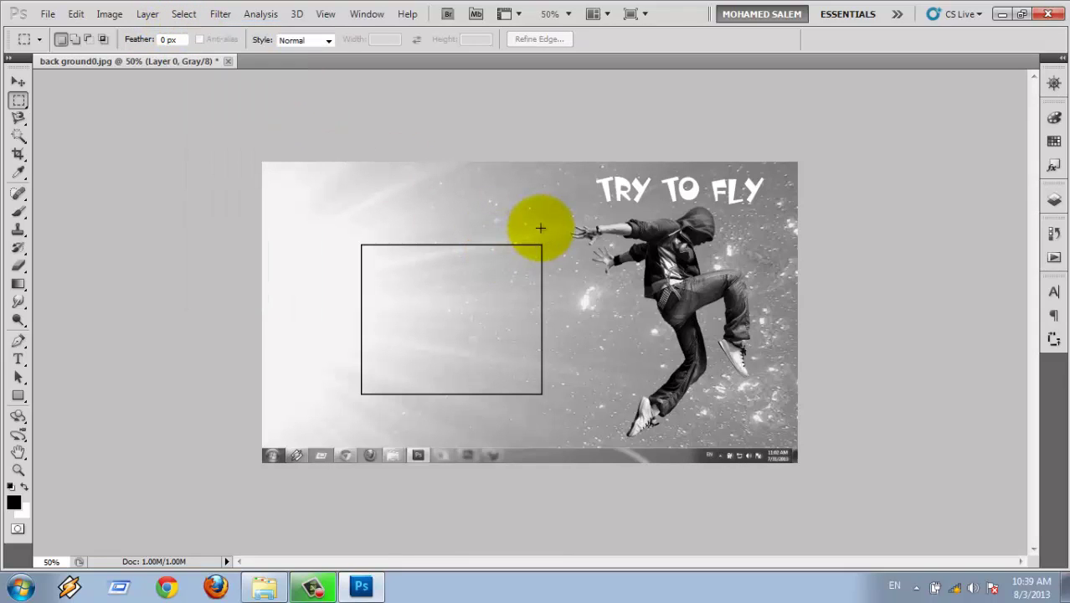
pyautogui.moveTo(541, 228); pyautogui.dragTo(363, 371)
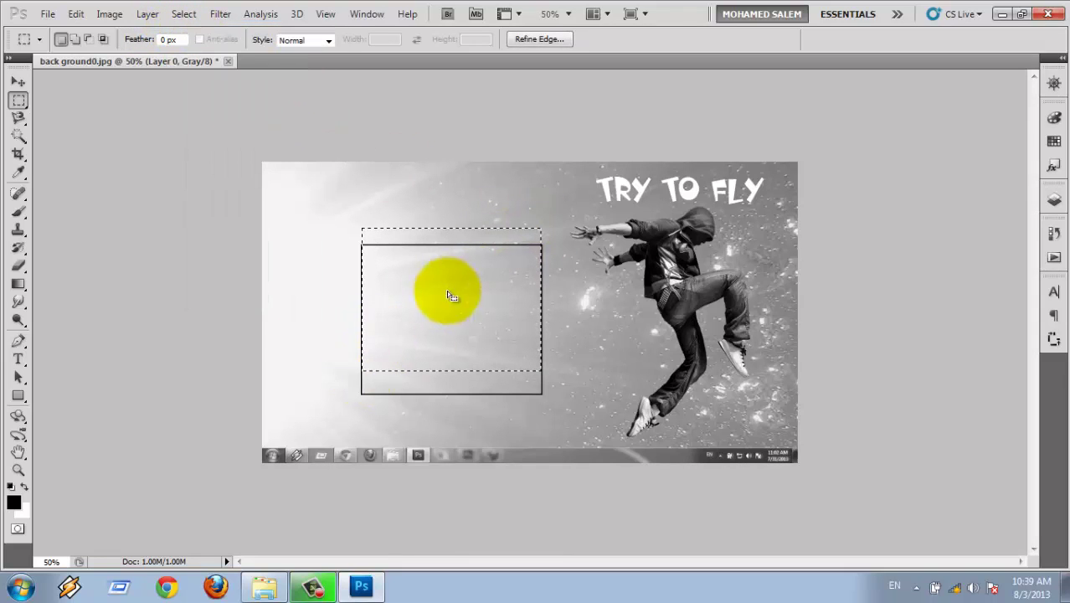
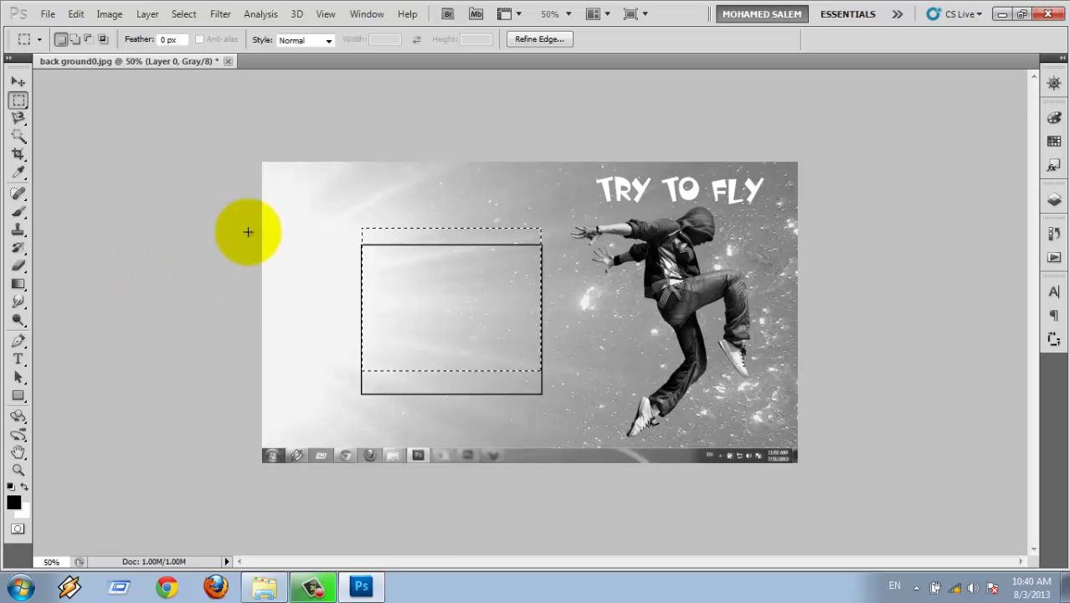
# Invert the rectangular selection with Select > Inverse, zoom to 66.7%, then deselect everything
pyautogui.click(198, 18)
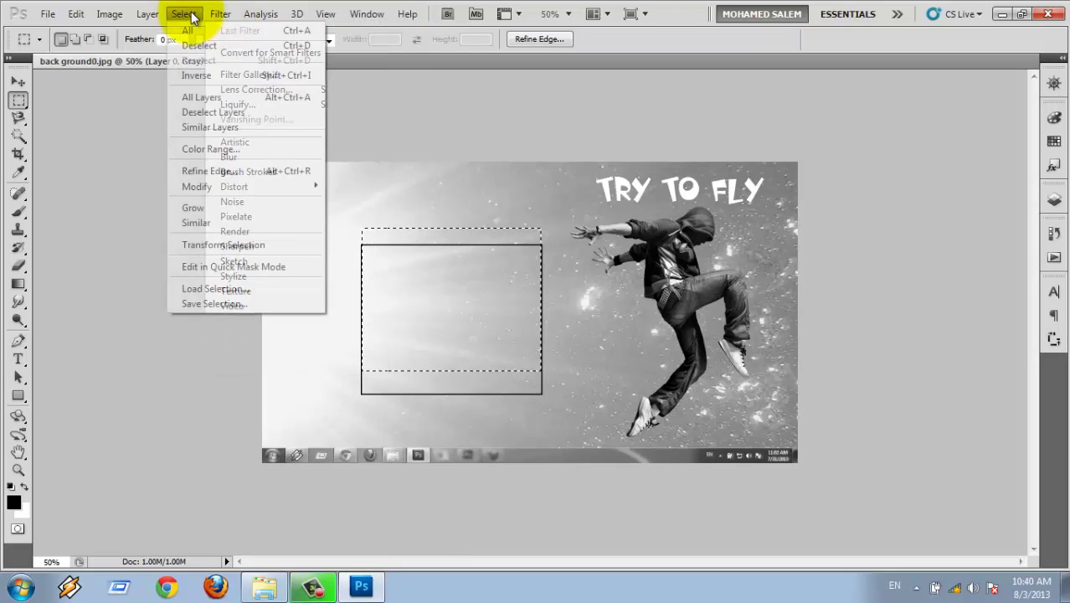
pyautogui.click(207, 78)
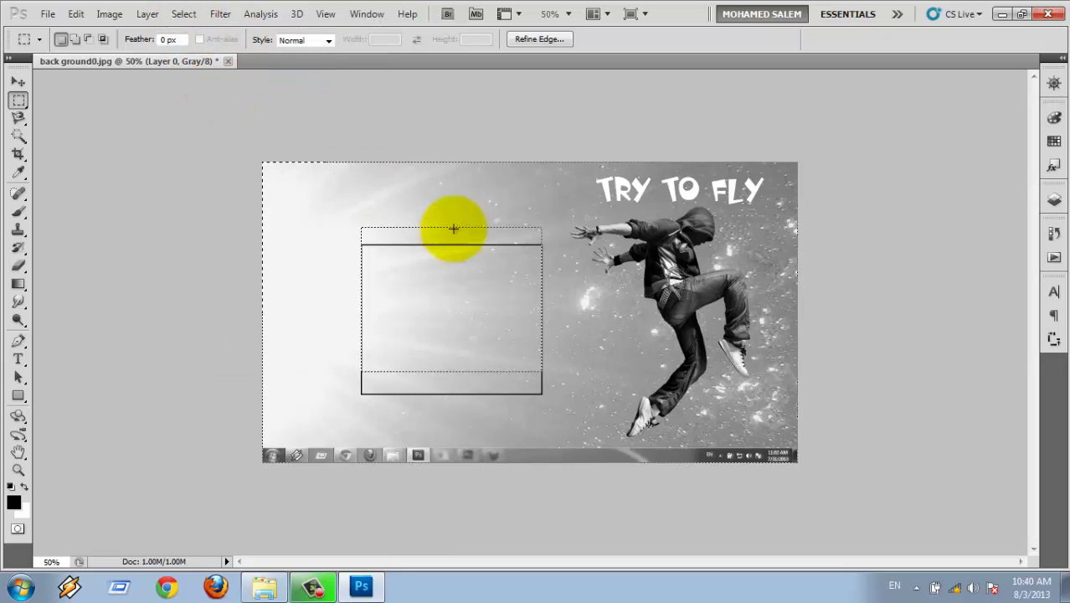
pyautogui.hotkey('ctrl', '+')
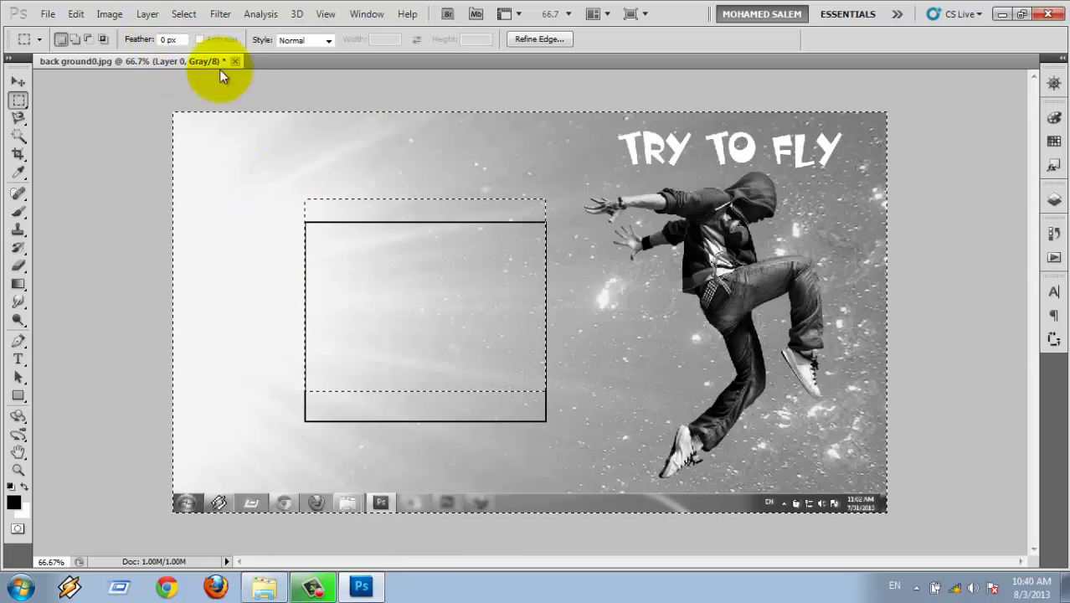
pyautogui.click(489, 279)
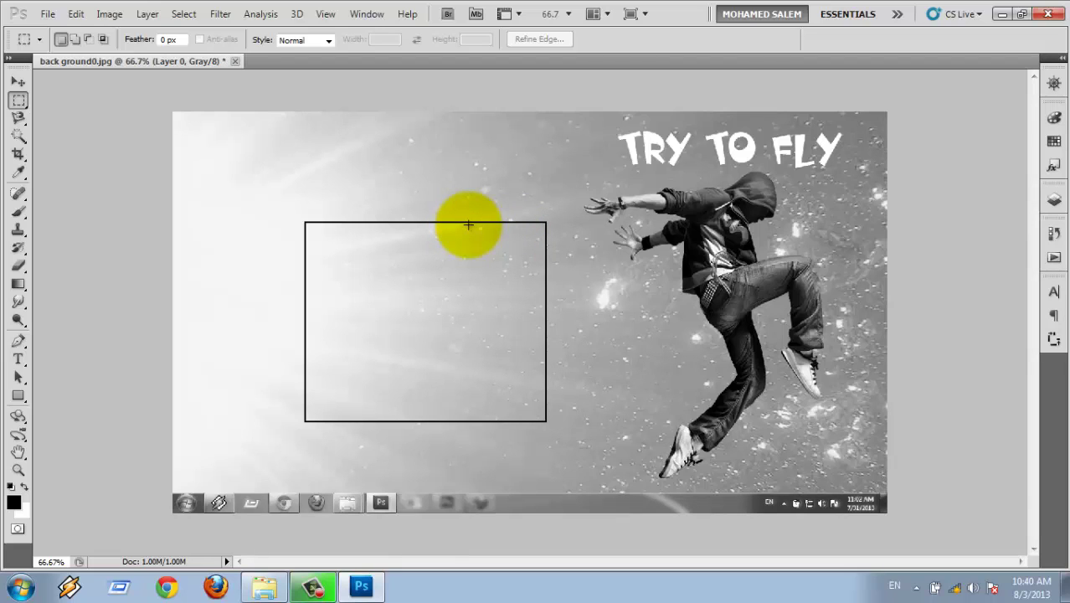
pyautogui.moveTo(534, 239); pyautogui.dragTo(510, 294)
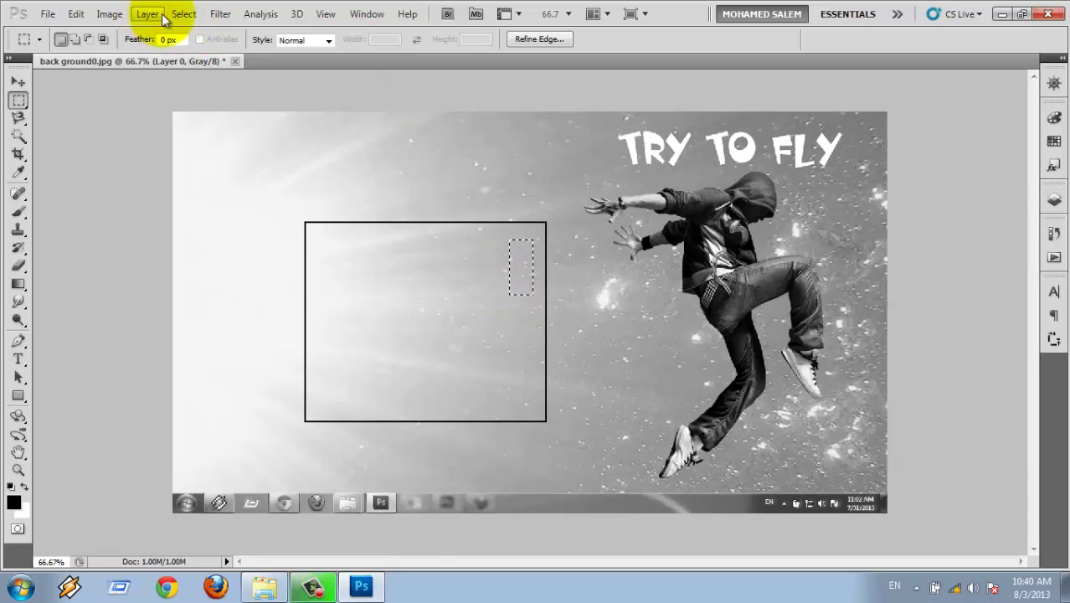
pyautogui.moveTo(431, 196); pyautogui.dragTo(265, 319)
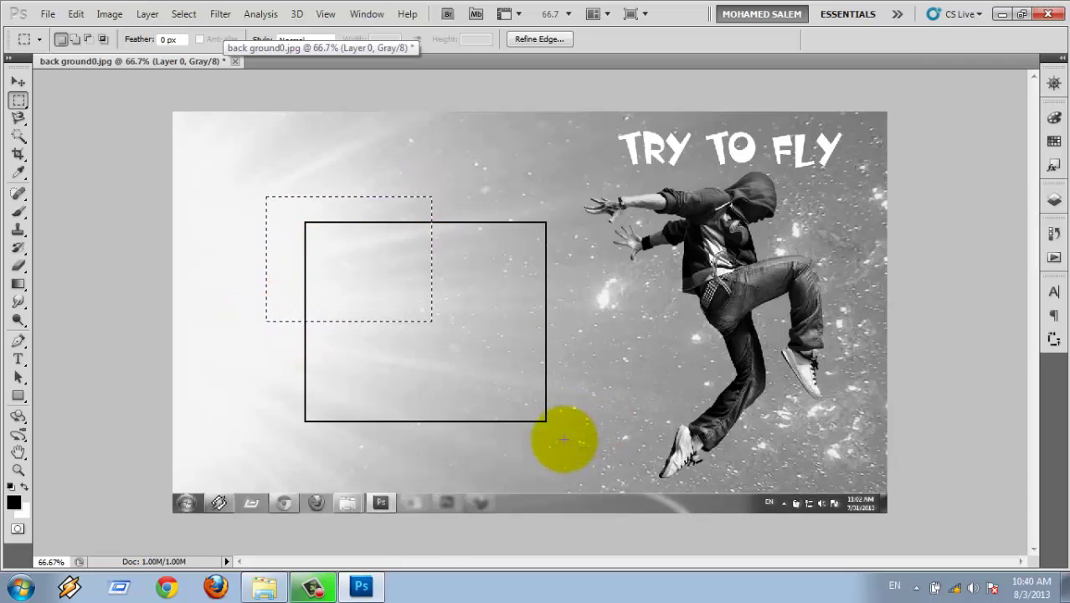
pyautogui.moveTo(564, 438); pyautogui.dragTo(358, 269)
pyautogui.moveTo(295, 210); pyautogui.dragTo(399, 277)
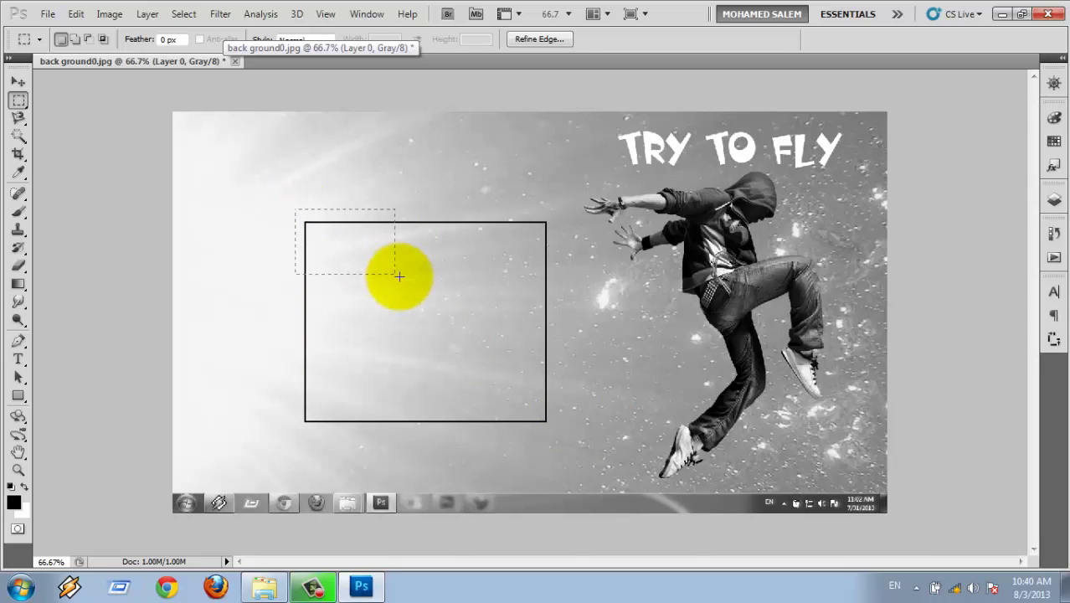
pyautogui.click(252, 218)
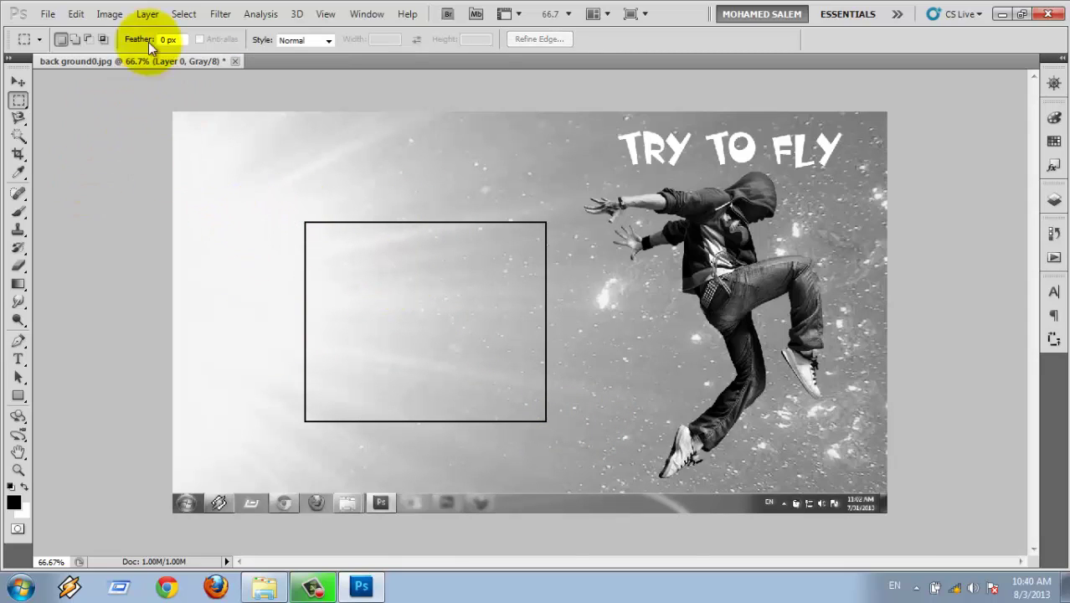
pyautogui.click(184, 16)
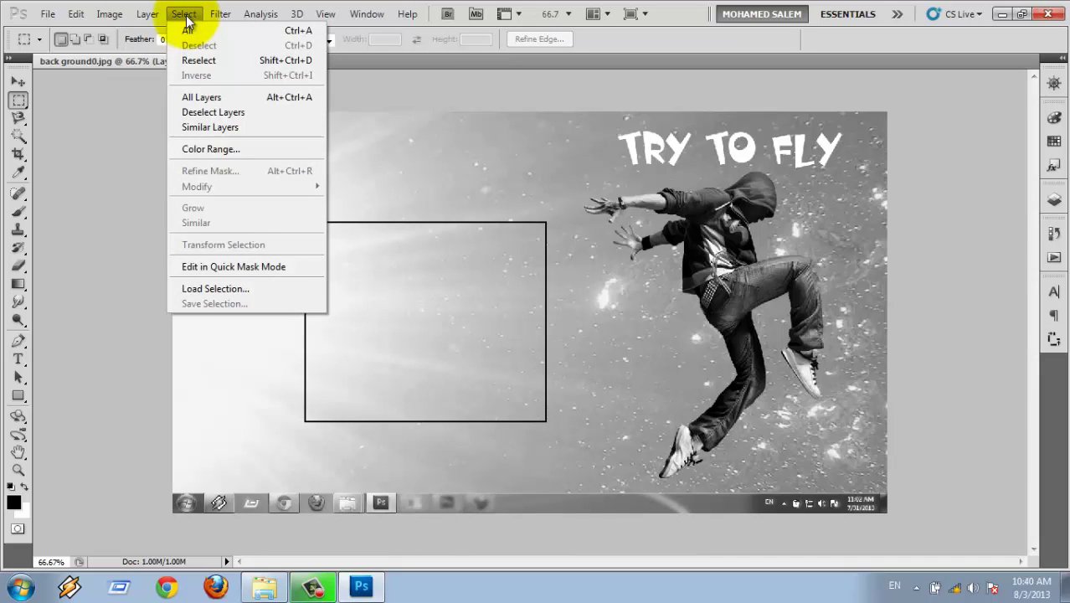
pyautogui.click(185, 15)
pyautogui.click(223, 16)
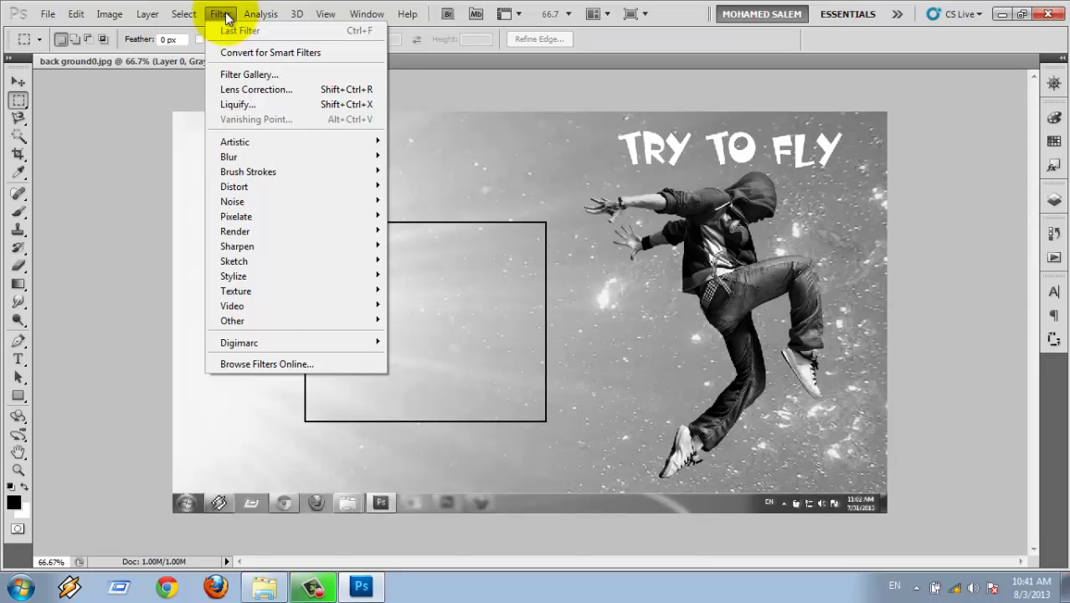
pyautogui.click(711, 235)
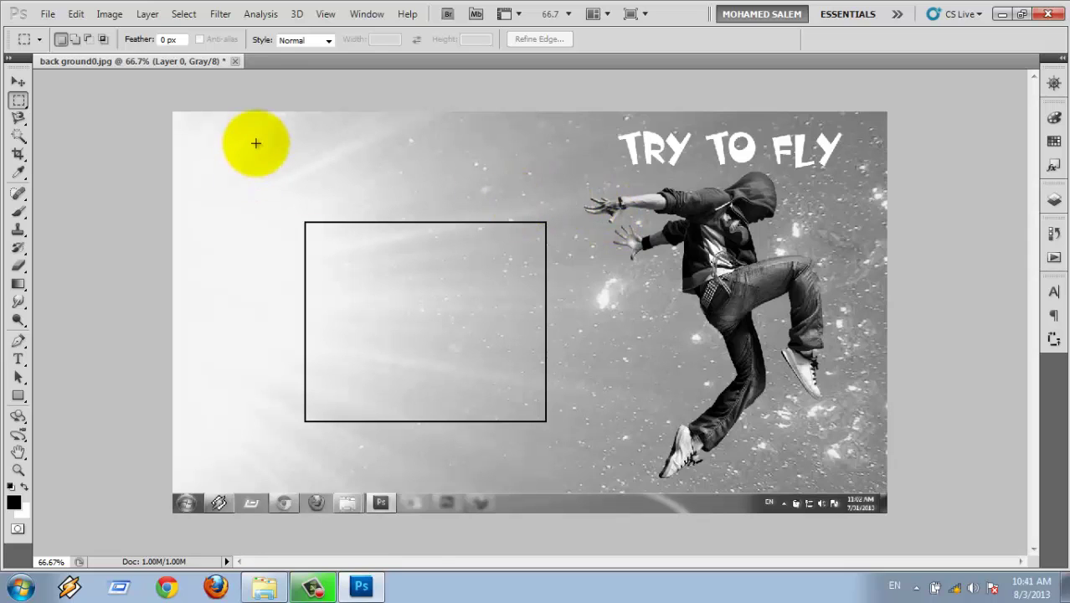
pyautogui.click(218, 17)
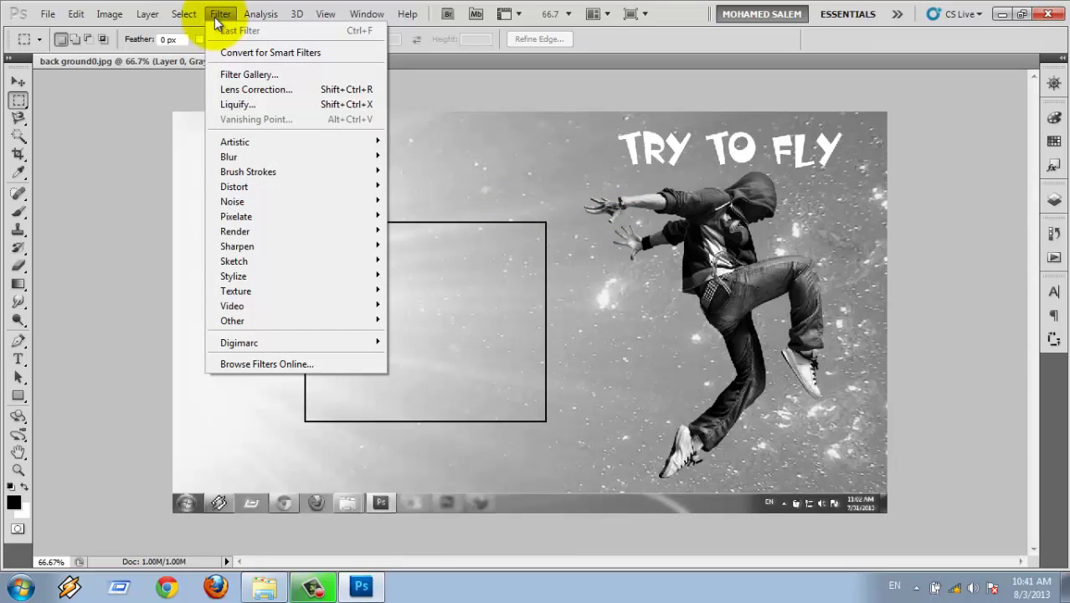
pyautogui.click(463, 157)
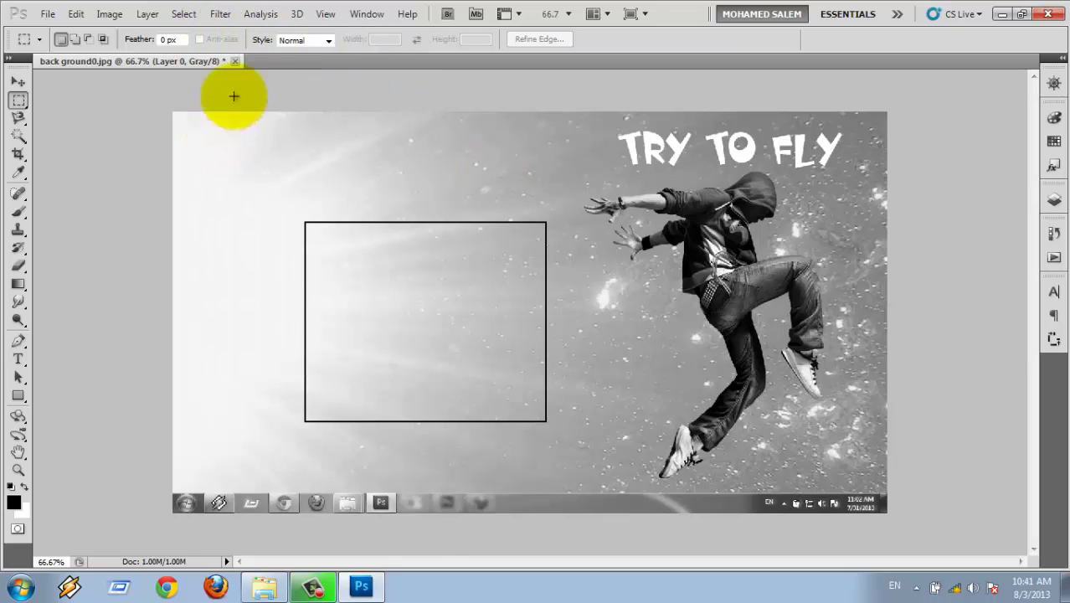
# Close background0.jpg without saving and reopen the original back ground0.jpg
pyautogui.click(236, 62)
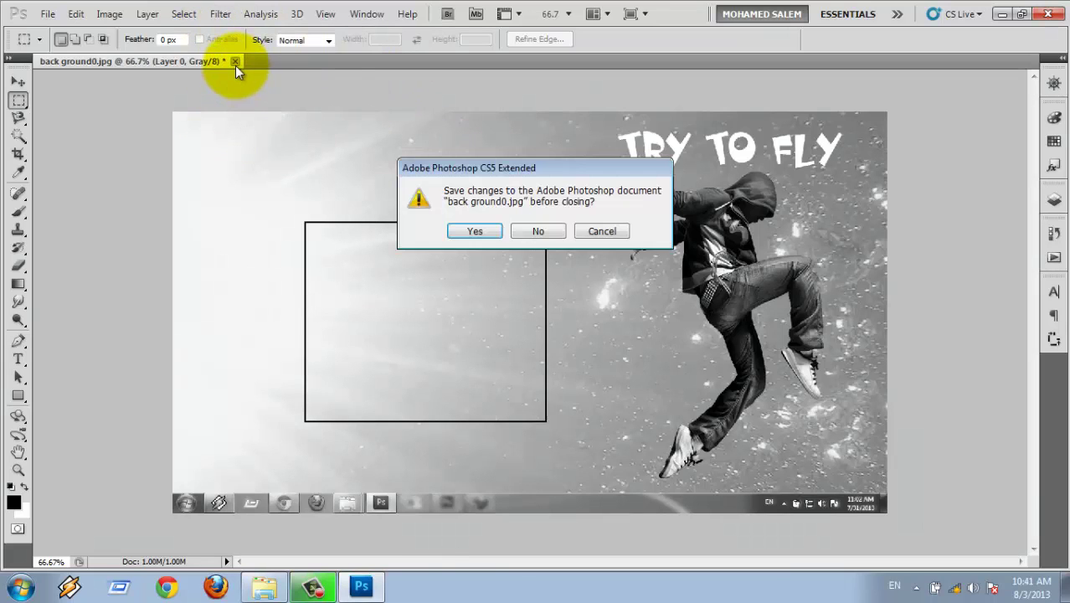
pyautogui.click(543, 231)
pyautogui.doubleClick(540, 251)
pyautogui.doubleClick(316, 122)
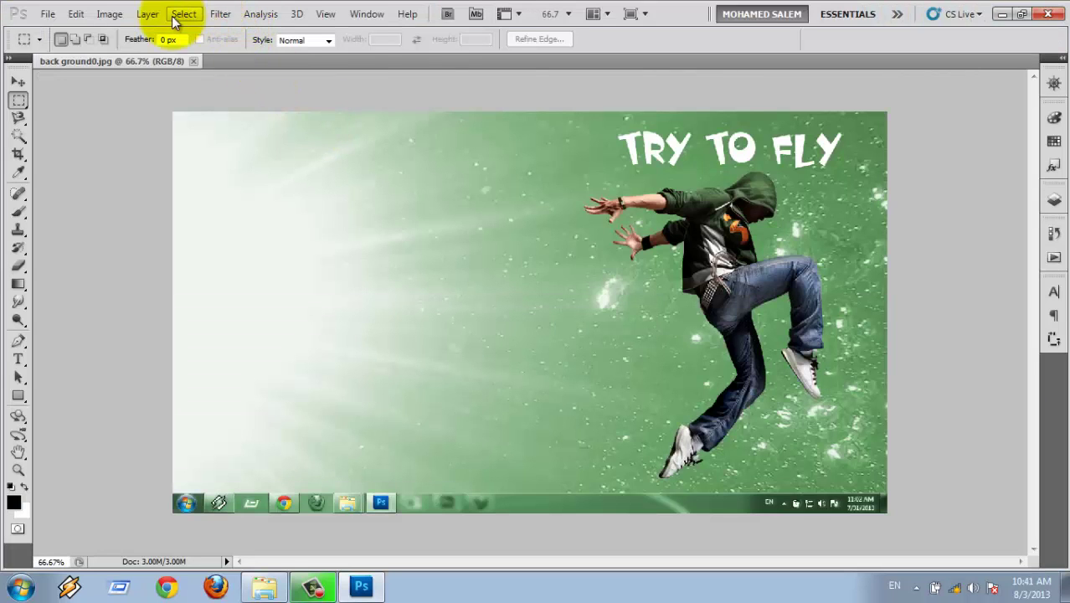
pyautogui.click(216, 15)
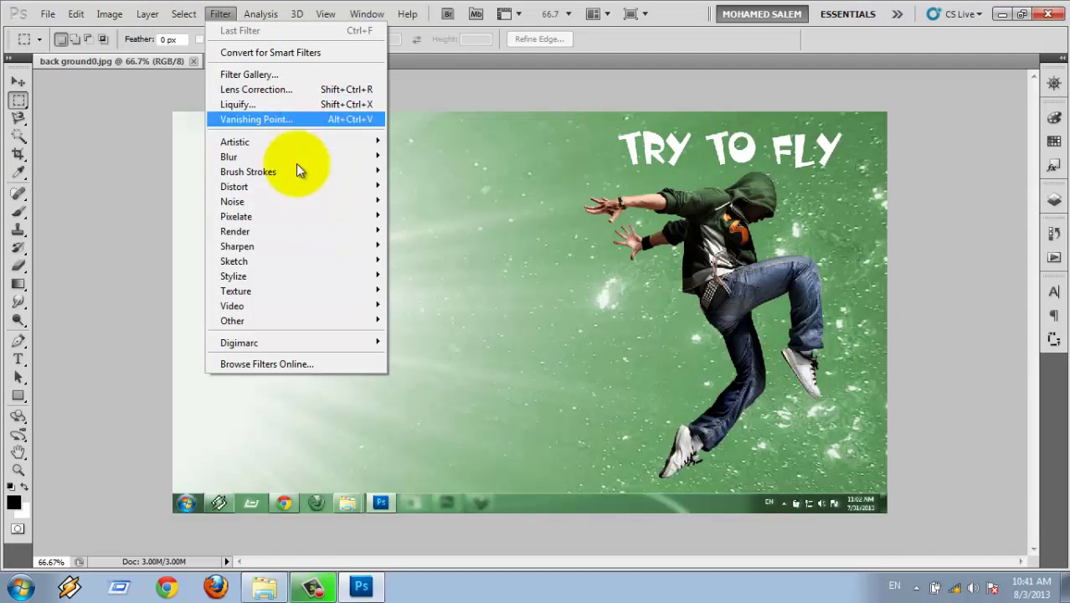
pyautogui.click(281, 76)
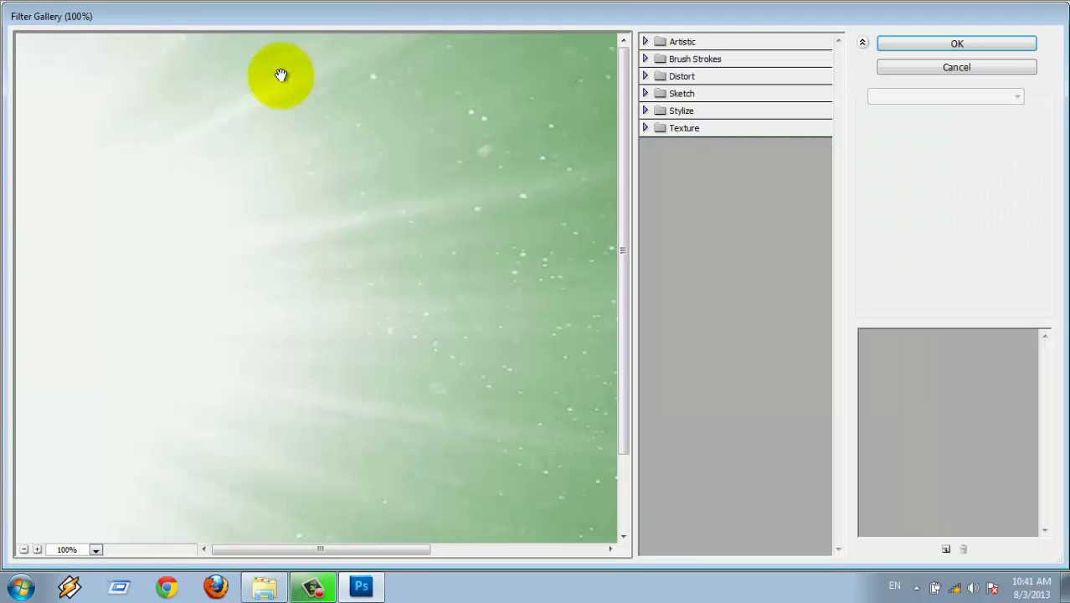
pyautogui.click(24, 550)
pyautogui.click(25, 550)
pyautogui.click(24, 550)
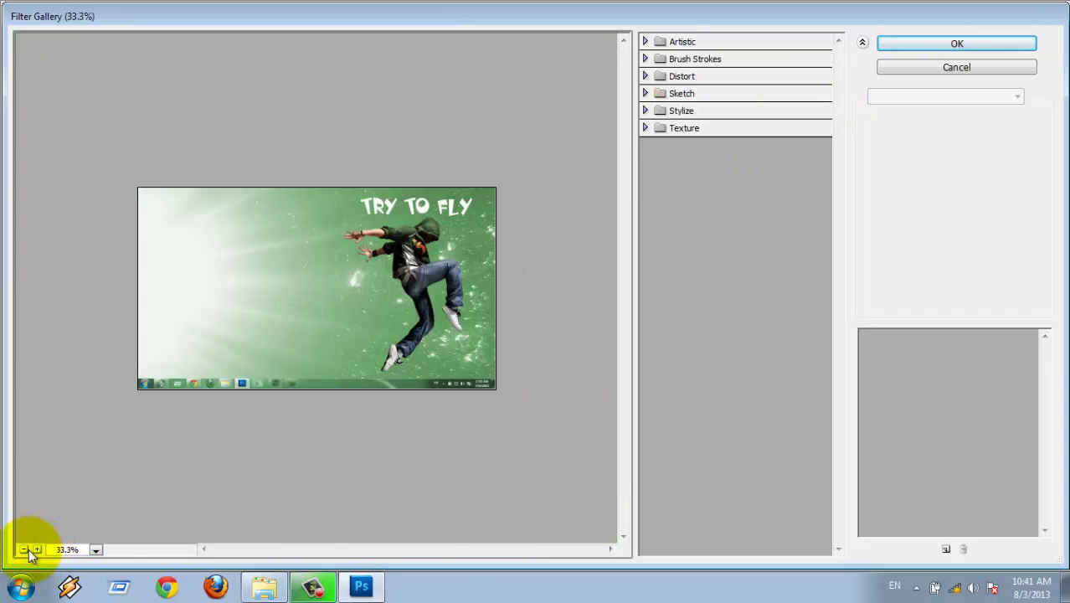
pyautogui.click(26, 549)
pyautogui.click(37, 550)
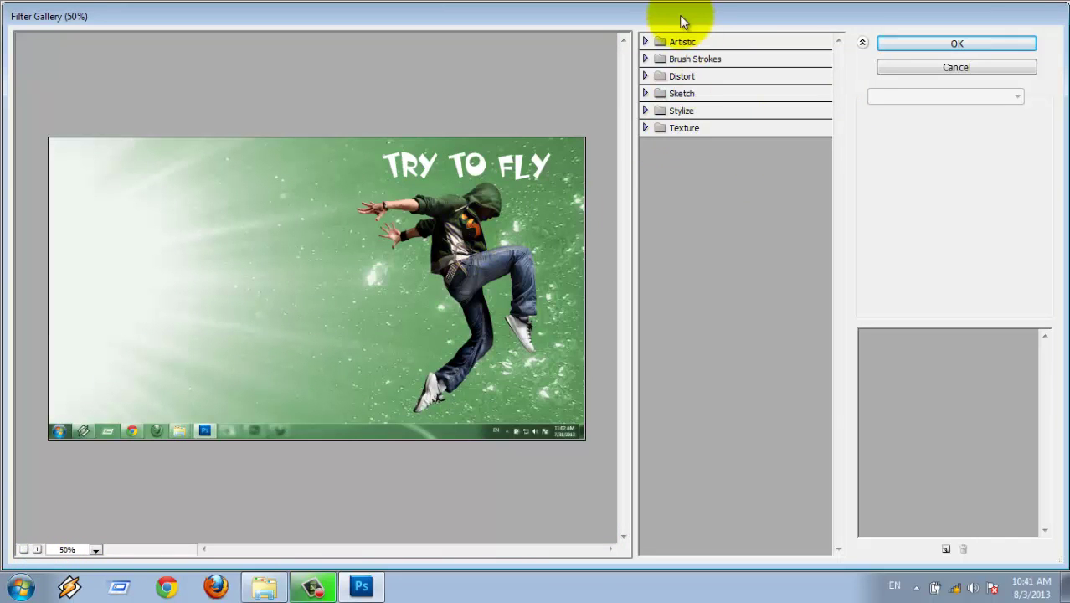
pyautogui.click(646, 41)
pyautogui.click(683, 74)
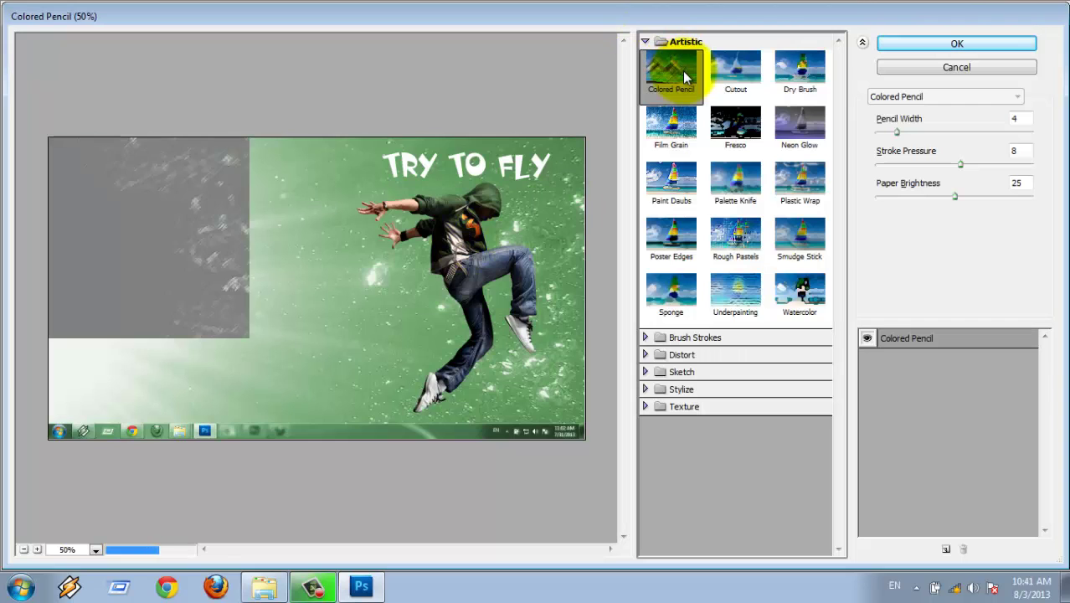
pyautogui.click(737, 84)
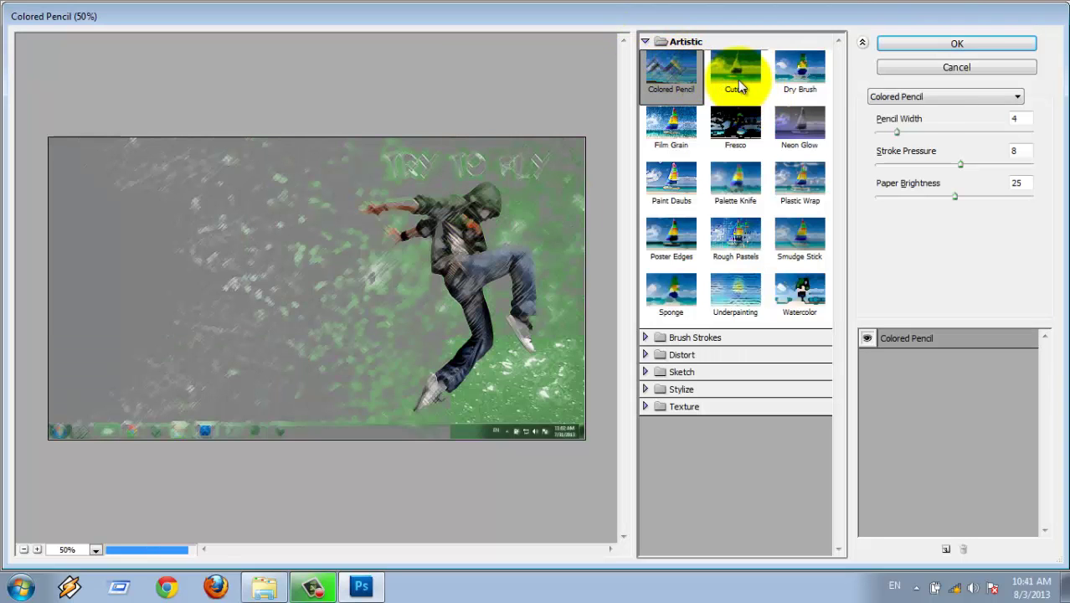
pyautogui.click(800, 71)
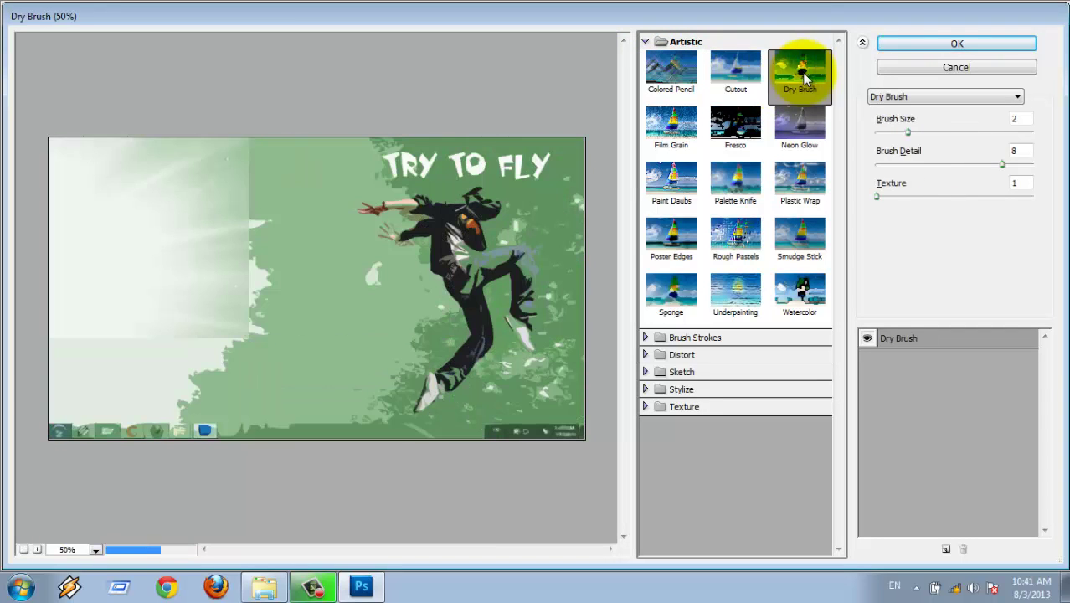
pyautogui.click(796, 138)
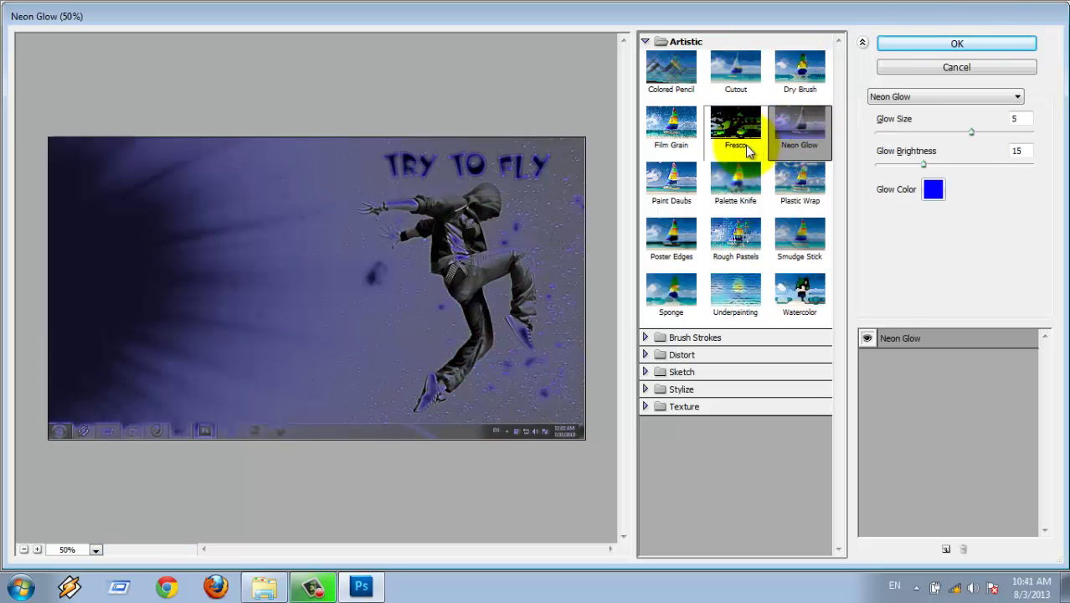
pyautogui.click(729, 197)
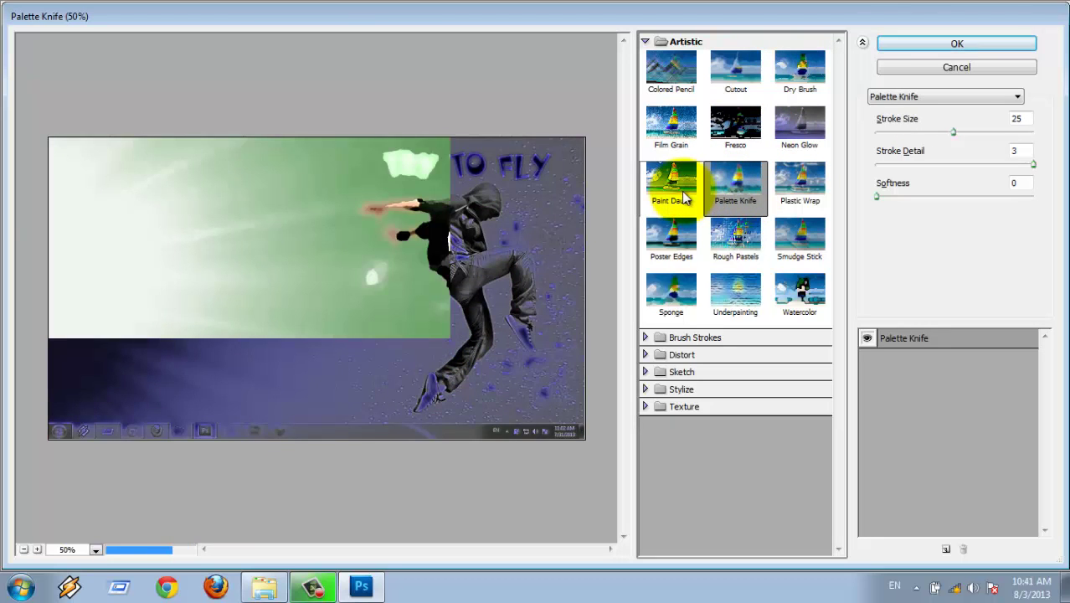
pyautogui.click(684, 198)
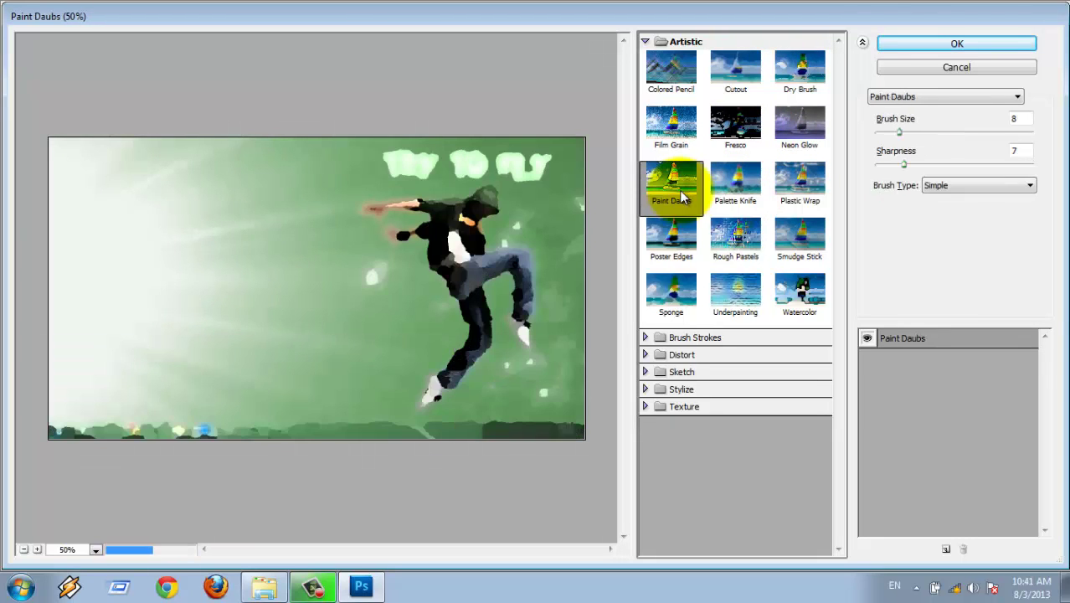
pyautogui.click(673, 249)
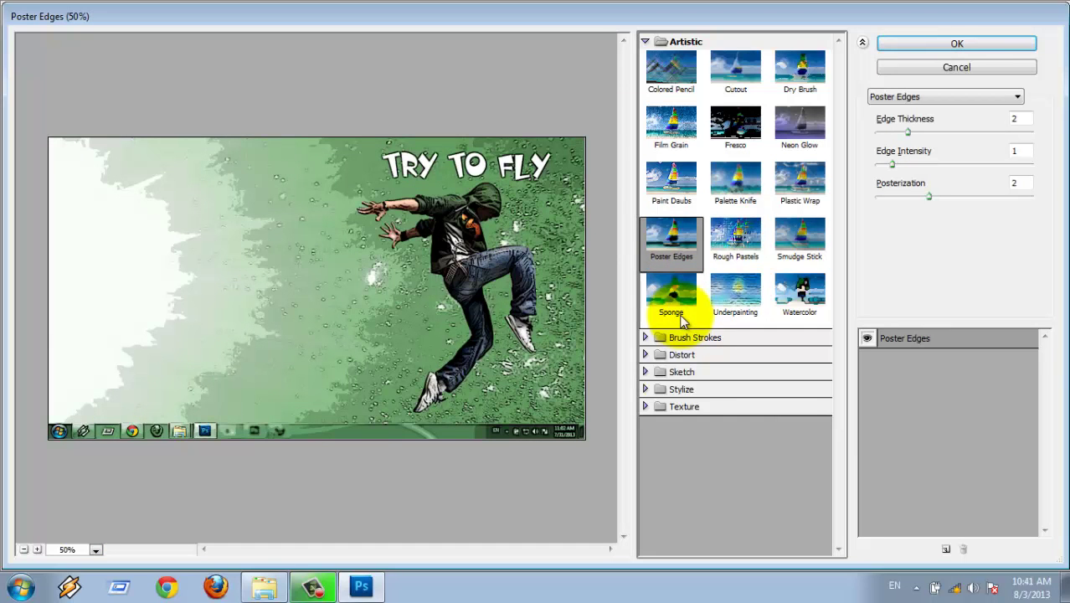
pyautogui.click(999, 67)
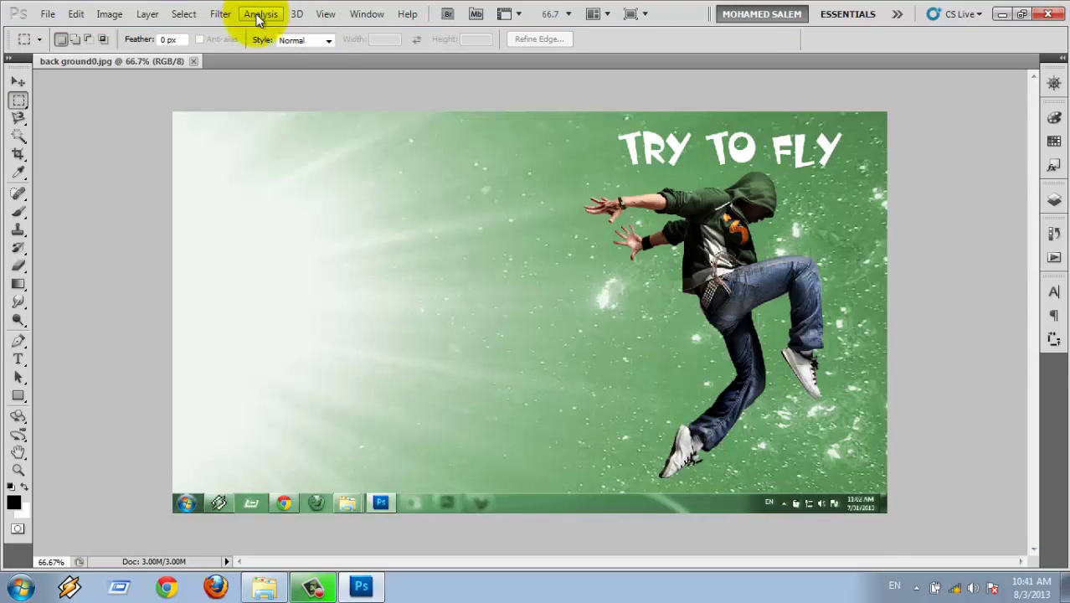
# Measure lines with the Ruler tool, ending on a diagonal of W 200.93, H -64.50
pyautogui.click(259, 20)
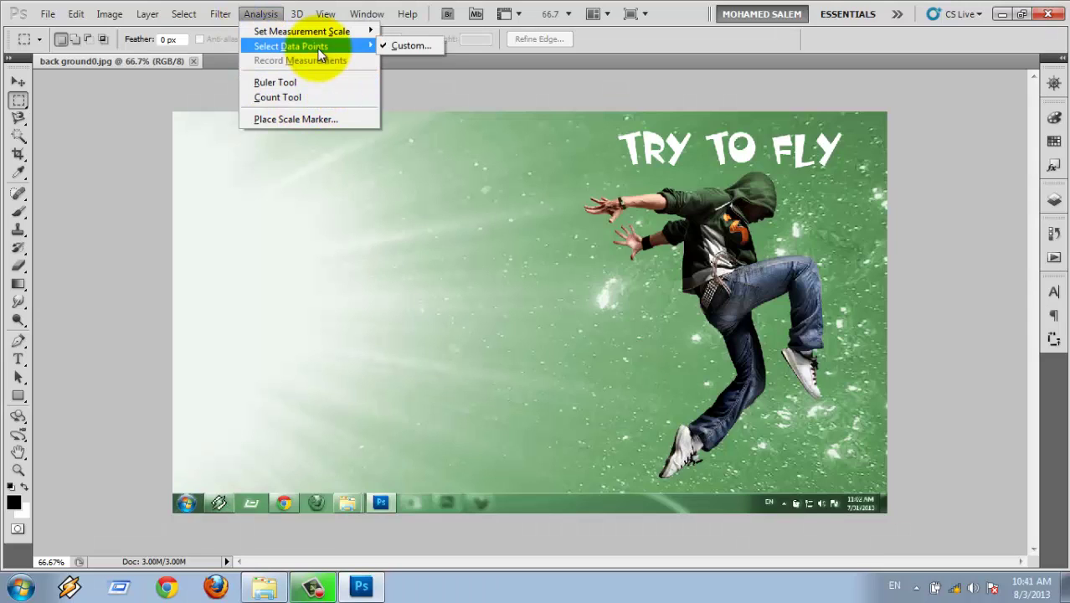
pyautogui.moveTo(289, 46)
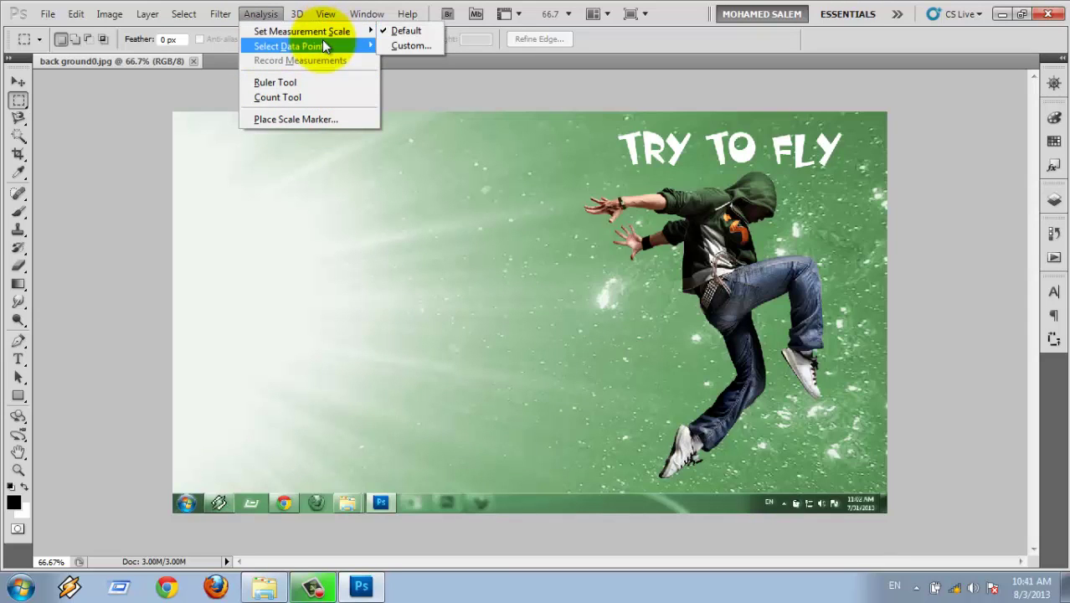
pyautogui.click(315, 87)
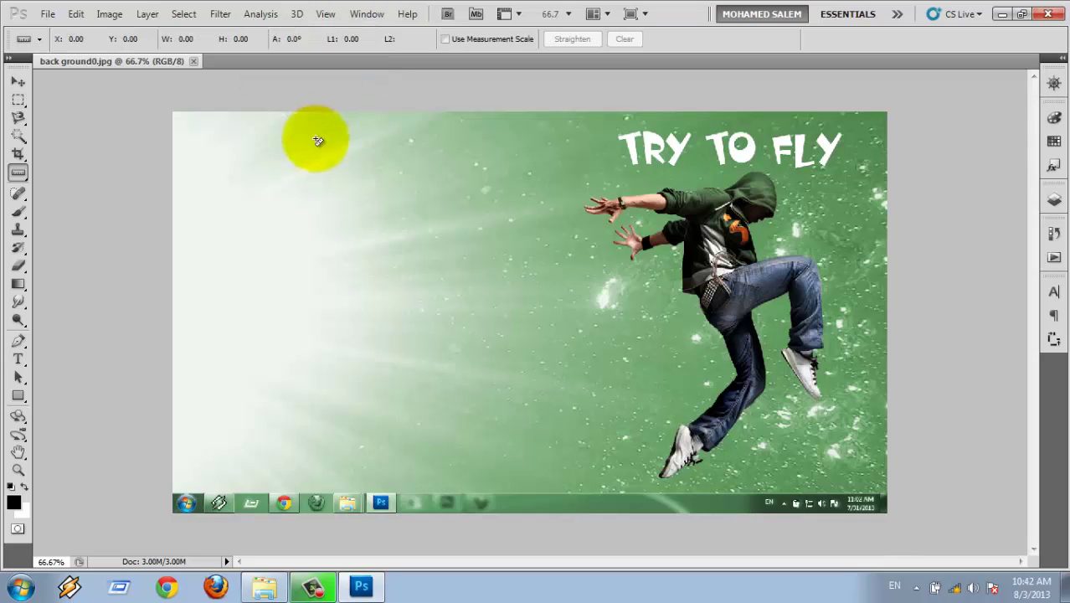
pyautogui.moveTo(314, 140)
pyautogui.mouseDown()
pyautogui.moveTo(615, 153)
pyautogui.moveTo(620, 142)
pyautogui.moveTo(595, 141)
pyautogui.moveTo(609, 141)
pyautogui.mouseUp()
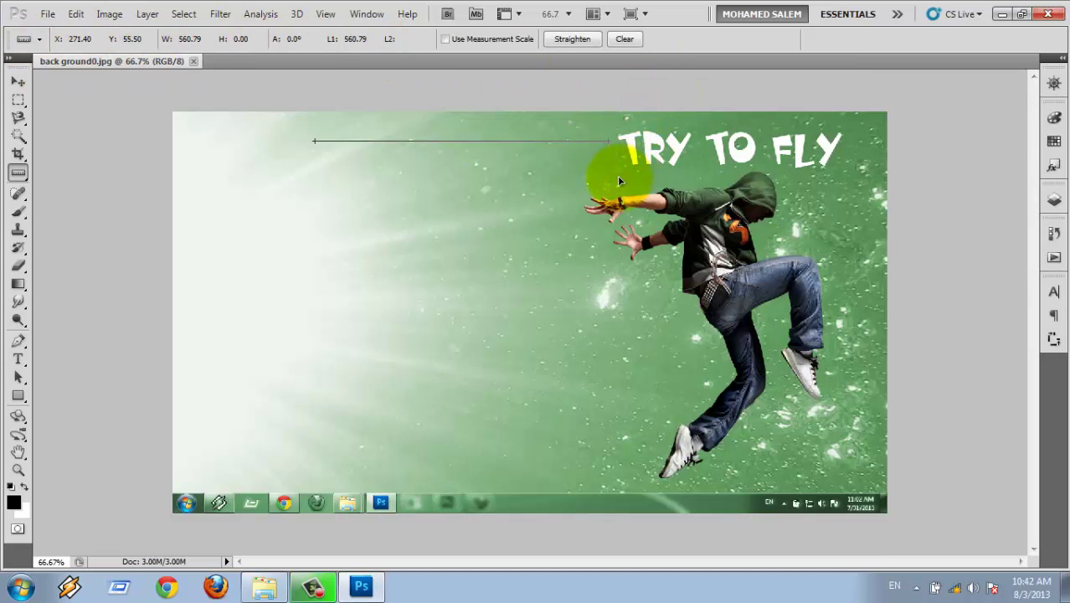
pyautogui.moveTo(622, 176)
pyautogui.mouseDown()
pyautogui.moveTo(678, 388)
pyautogui.moveTo(645, 406)
pyautogui.mouseUp()
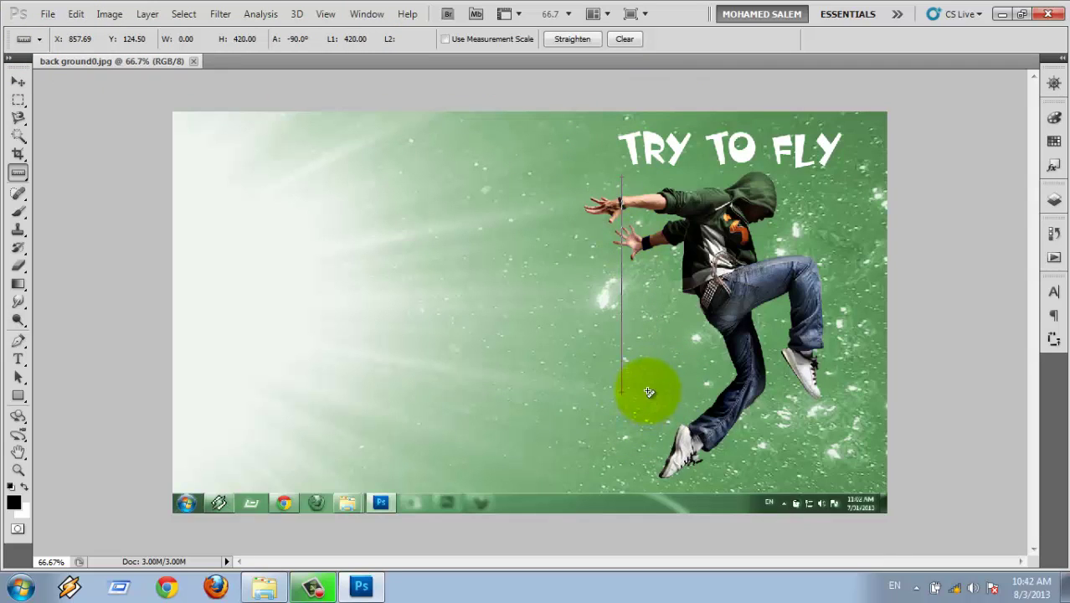
pyautogui.moveTo(453, 380); pyautogui.dragTo(558, 345)
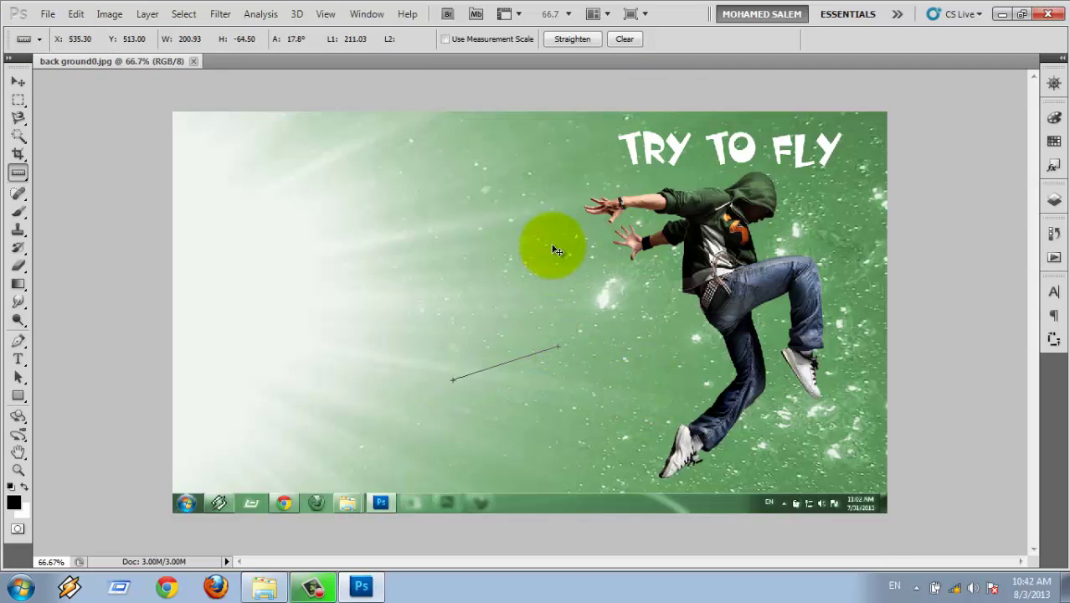
pyautogui.click(297, 15)
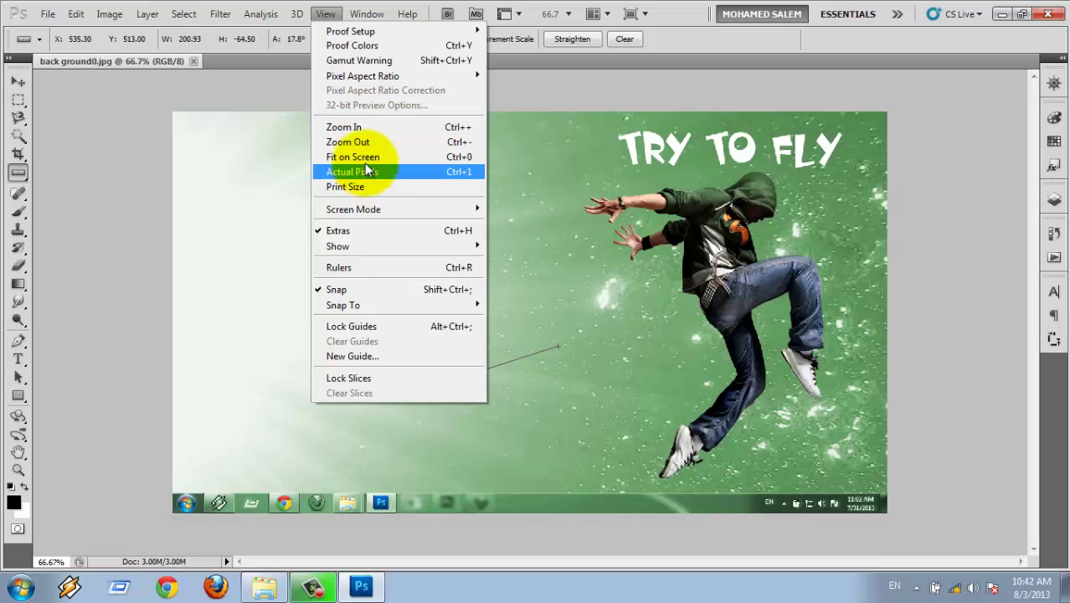
# Zoom far into the image, out until it is tiny, then partly back in
pyautogui.click(362, 130)
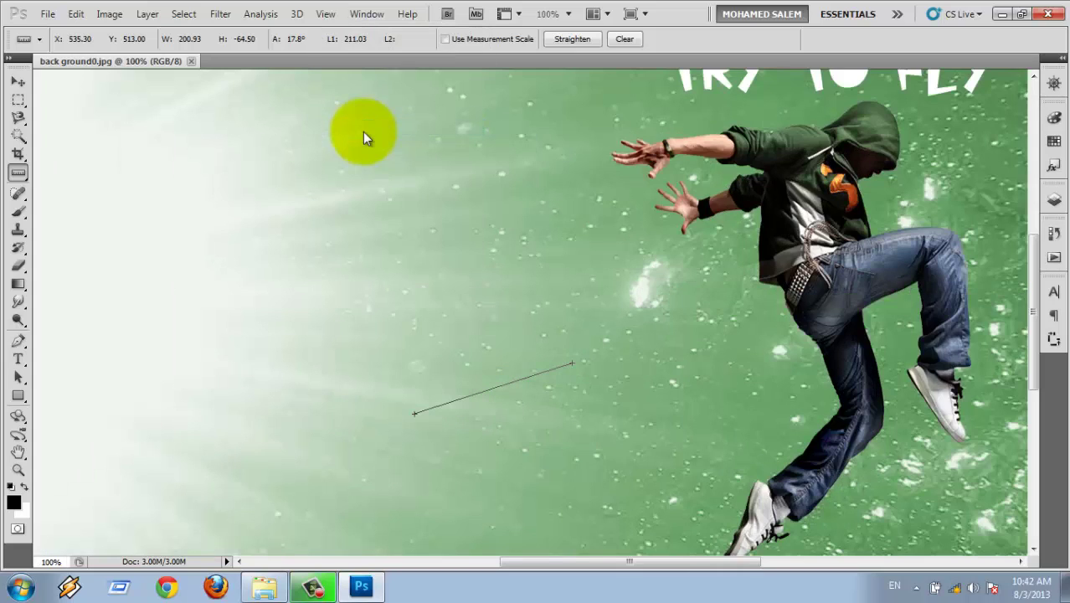
pyautogui.hotkey('ctrl', '+')
pyautogui.hotkey('ctrl', '+')
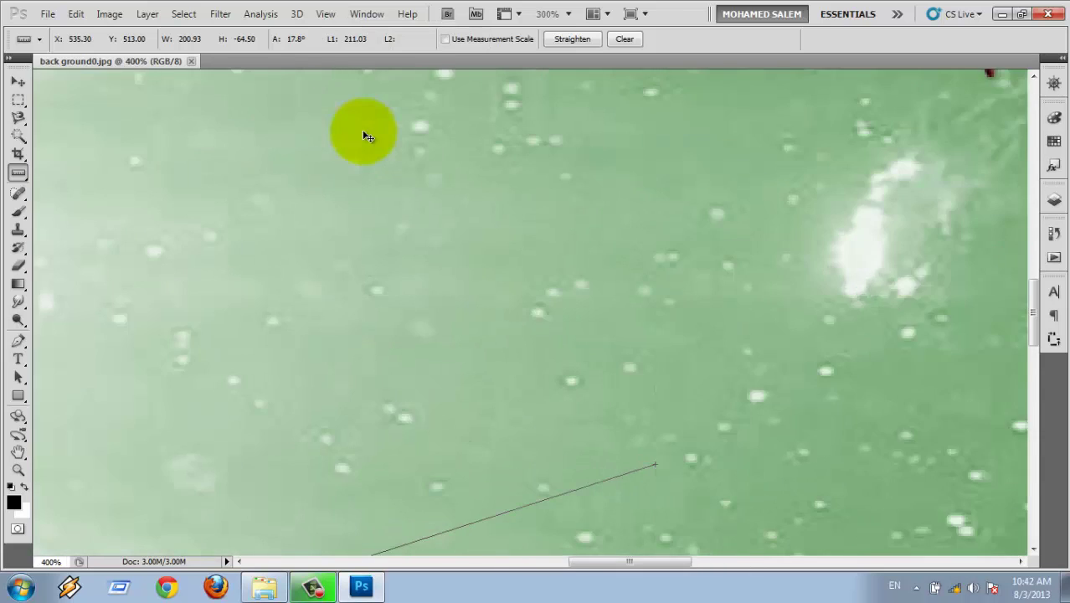
pyautogui.hotkey('ctrl', '+')
pyautogui.hotkey('ctrl', '+')
pyautogui.hotkey('ctrl', '+')
pyautogui.hotkey('ctrl', '+')
pyautogui.hotkey('ctrl', '+')
pyautogui.hotkey('ctrl', '+')
pyautogui.hotkey('ctrl', '+')
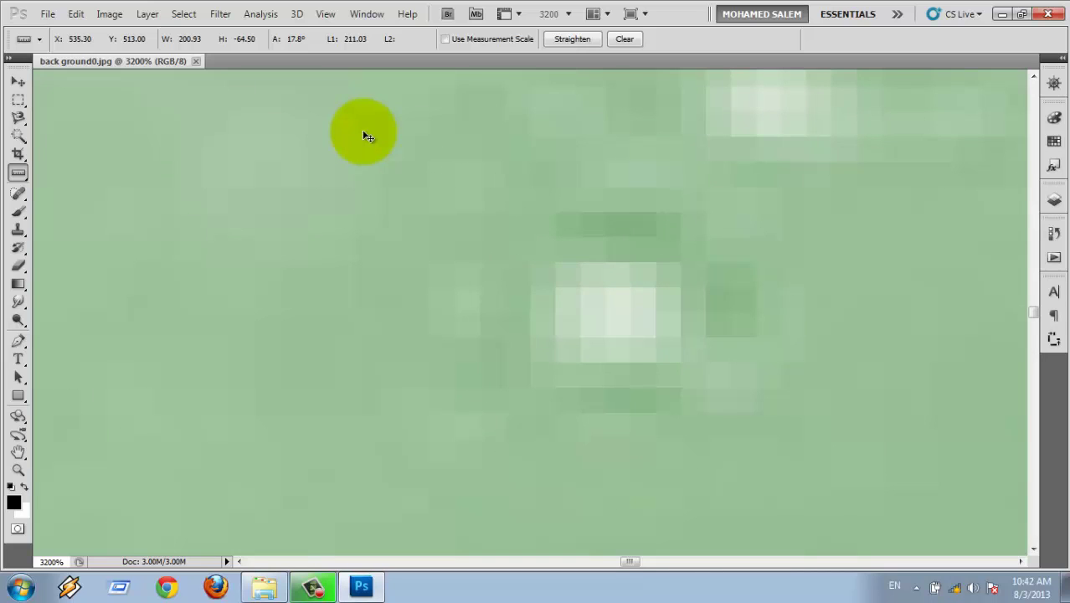
pyautogui.hotkey('ctrl', '-')
pyautogui.hotkey('ctrl', '-')
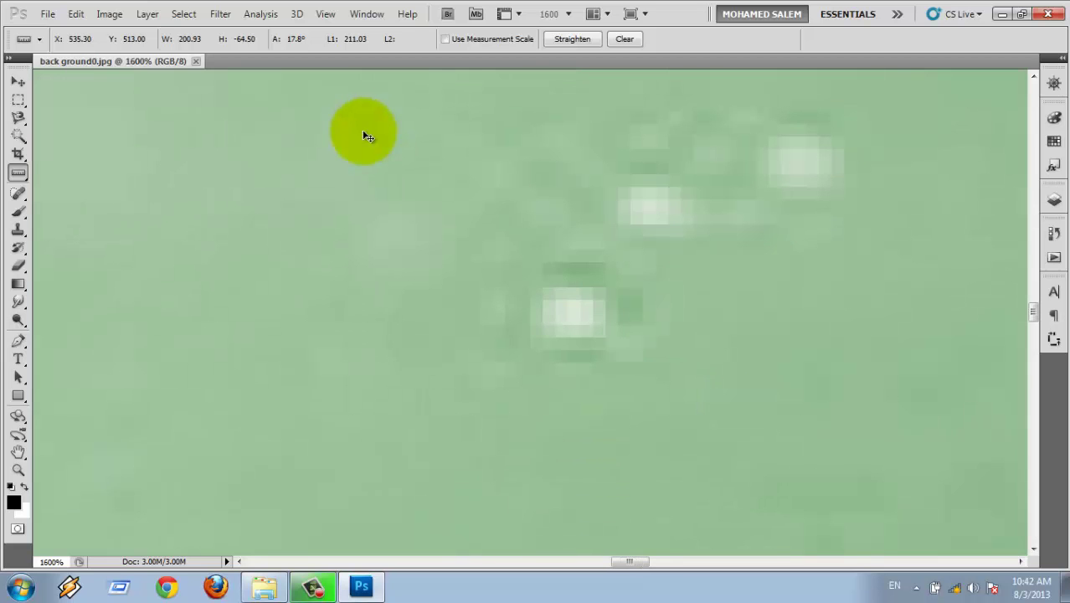
pyautogui.hotkey('ctrl', '-')
pyautogui.hotkey('ctrl', '-')
pyautogui.hotkey('ctrl', '-')
pyautogui.hotkey('ctrl', '-')
pyautogui.hotkey('ctrl', '-')
pyautogui.hotkey('ctrl', '-')
pyautogui.hotkey('ctrl', '-')
pyautogui.hotkey('ctrl', '-')
pyautogui.hotkey('ctrl', '-')
pyautogui.hotkey('ctrl', '-')
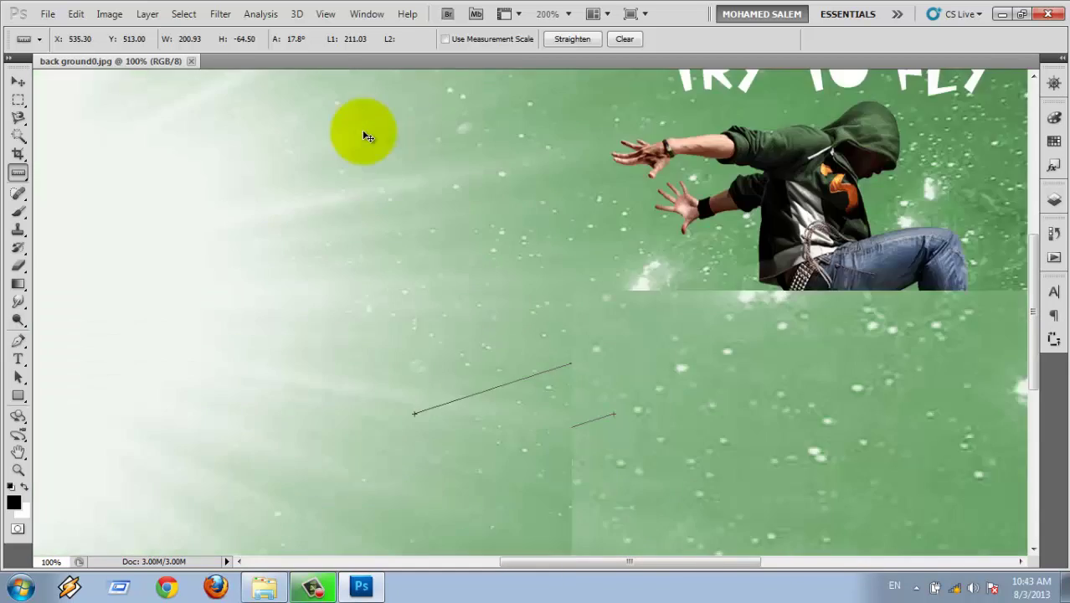
pyautogui.hotkey('ctrl', '-')
pyautogui.hotkey('ctrl', '-')
pyautogui.hotkey('ctrl', '-')
pyautogui.hotkey('ctrl', '-')
pyautogui.hotkey('ctrl', '-')
pyautogui.hotkey('ctrl', '-')
pyautogui.hotkey('ctrl', '-')
pyautogui.hotkey('ctrl', '-')
pyautogui.hotkey('ctrl', '-')
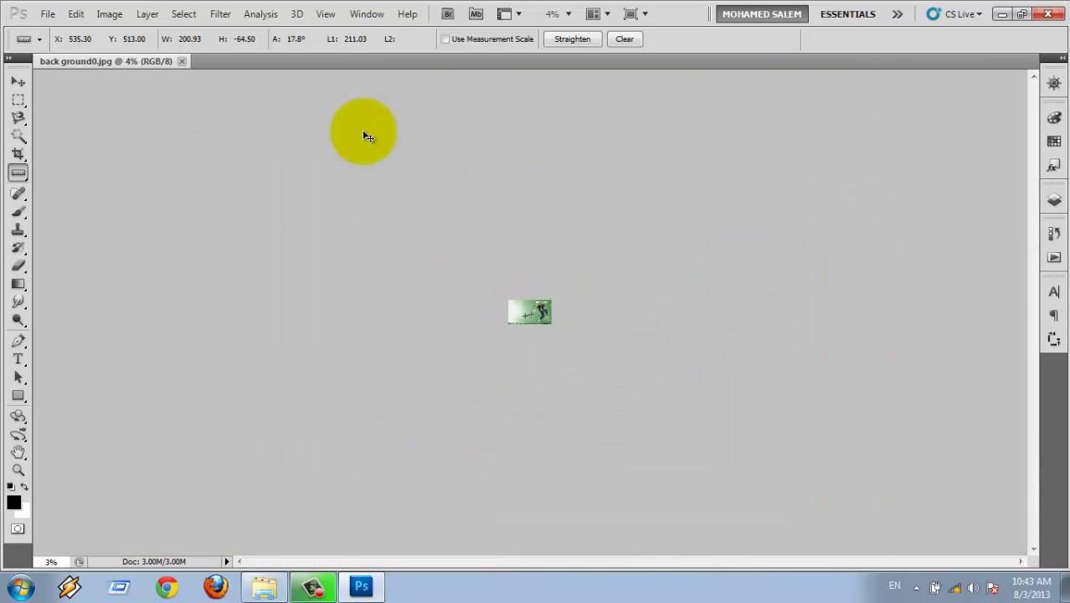
pyautogui.hotkey('ctrl', '-')
pyautogui.hotkey('ctrl', '-')
pyautogui.hotkey('ctrl', '-')
pyautogui.hotkey('ctrl', '-')
pyautogui.hotkey('ctrl', '-')
pyautogui.hotkey('ctrl', '-')
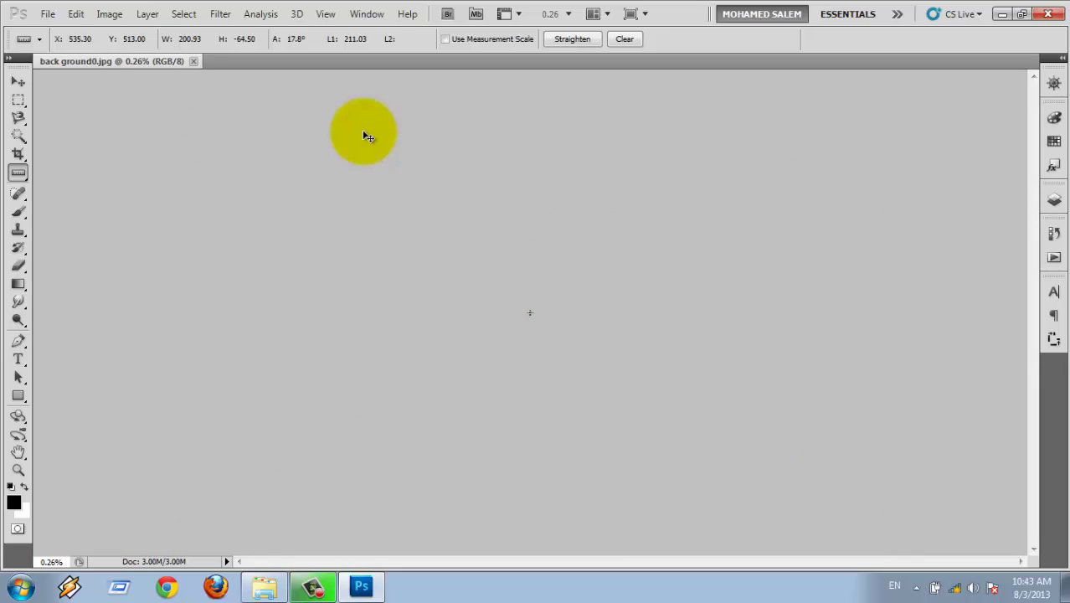
pyautogui.hotkey('ctrl', '+')
pyautogui.hotkey('ctrl', '+')
pyautogui.hotkey('ctrl', '+')
pyautogui.hotkey('ctrl', '+')
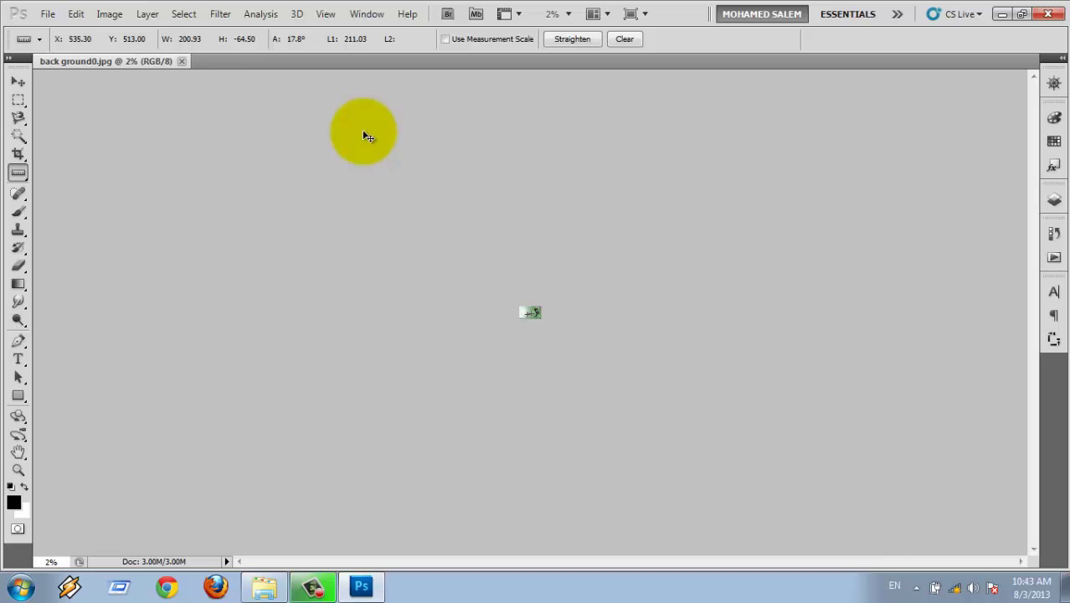
pyautogui.hotkey('ctrl', '+')
pyautogui.hotkey('ctrl', '+')
pyautogui.hotkey('ctrl', '+')
pyautogui.hotkey('ctrl', '+')
pyautogui.hotkey('ctrl', '+')
pyautogui.hotkey('ctrl', '+')
pyautogui.hotkey('ctrl', '+')
pyautogui.hotkey('ctrl', '+')
pyautogui.hotkey('ctrl', '+')
pyautogui.hotkey('ctrl', '+')
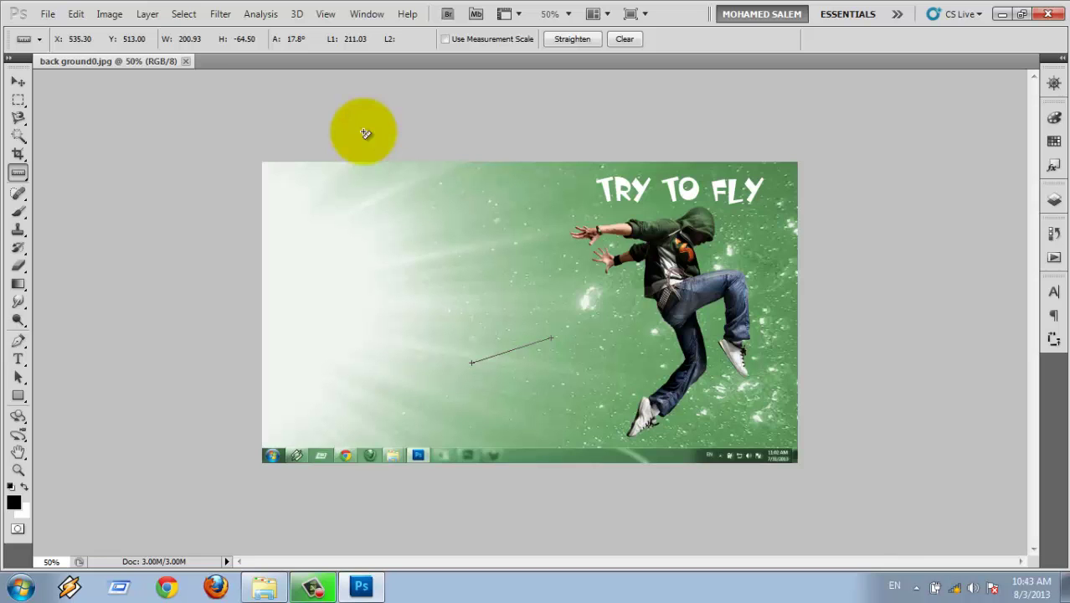
# Show the image at 100%, fit it on screen, then return to 100% actual size
pyautogui.hotkey('ctrl', 'alt', '0')
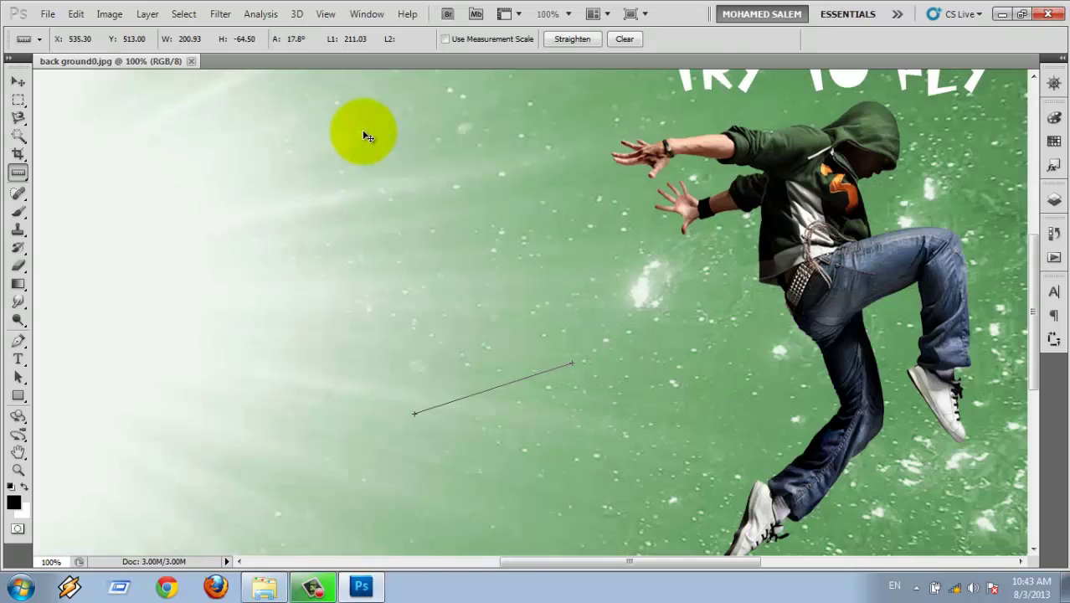
pyautogui.hotkey('ctrl', '0')
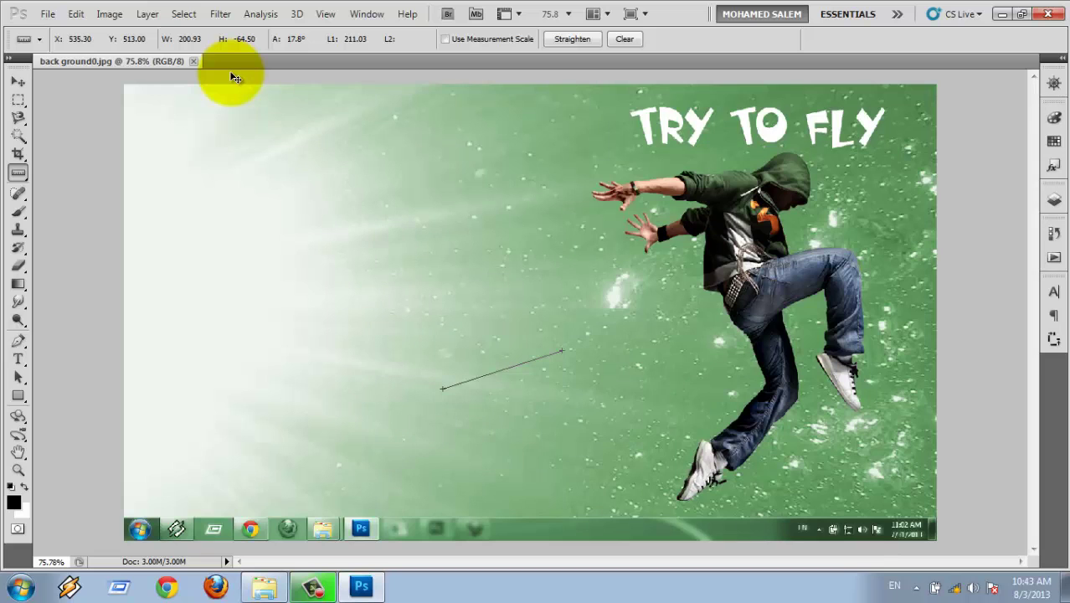
pyautogui.hotkey('ctrl', '+')
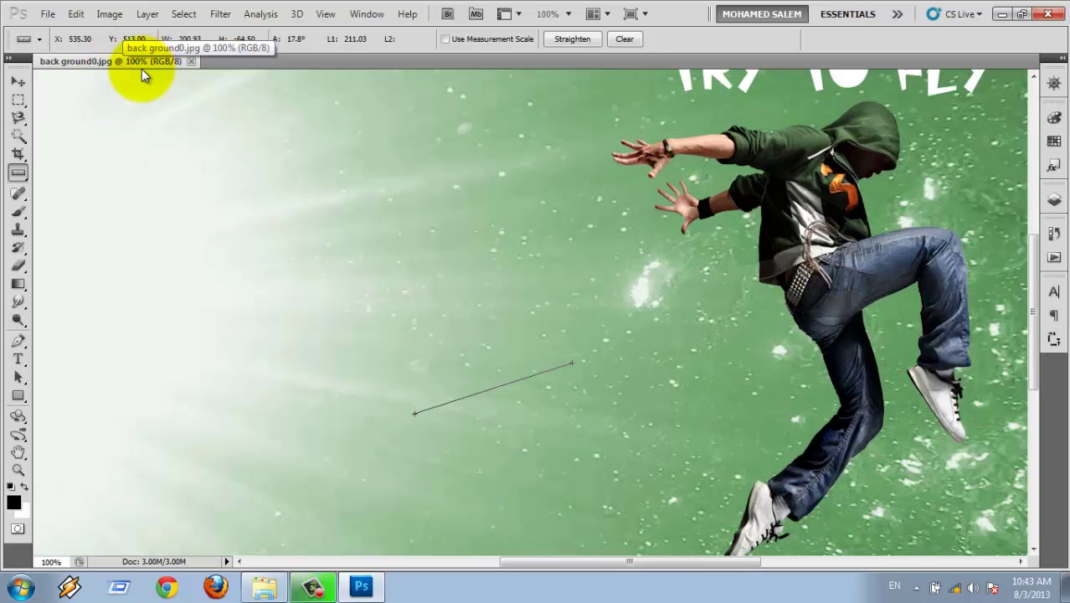
pyautogui.click(326, 13)
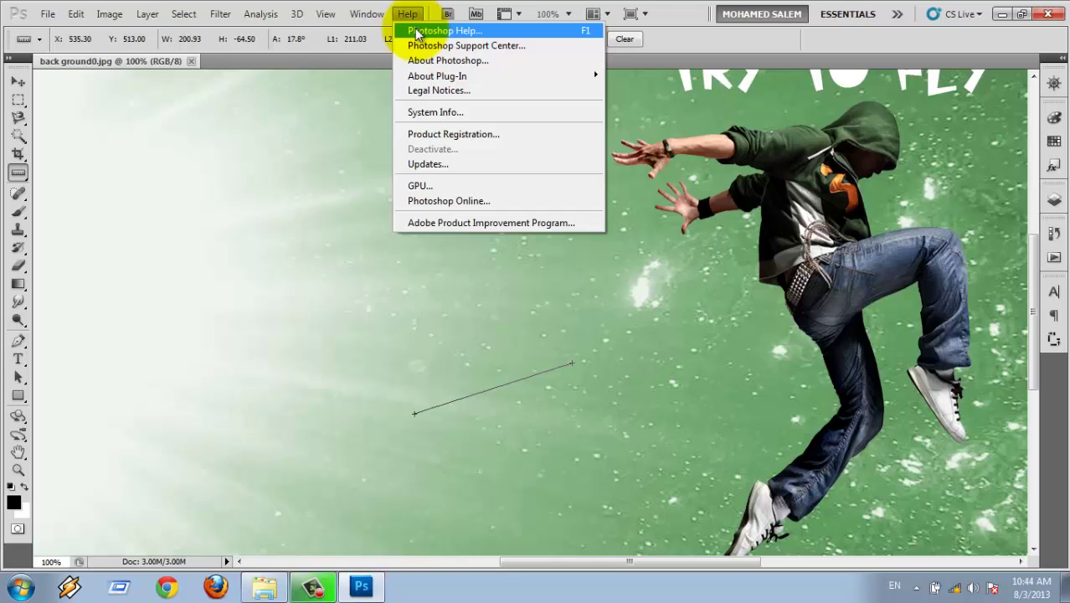
pyautogui.click(417, 32)
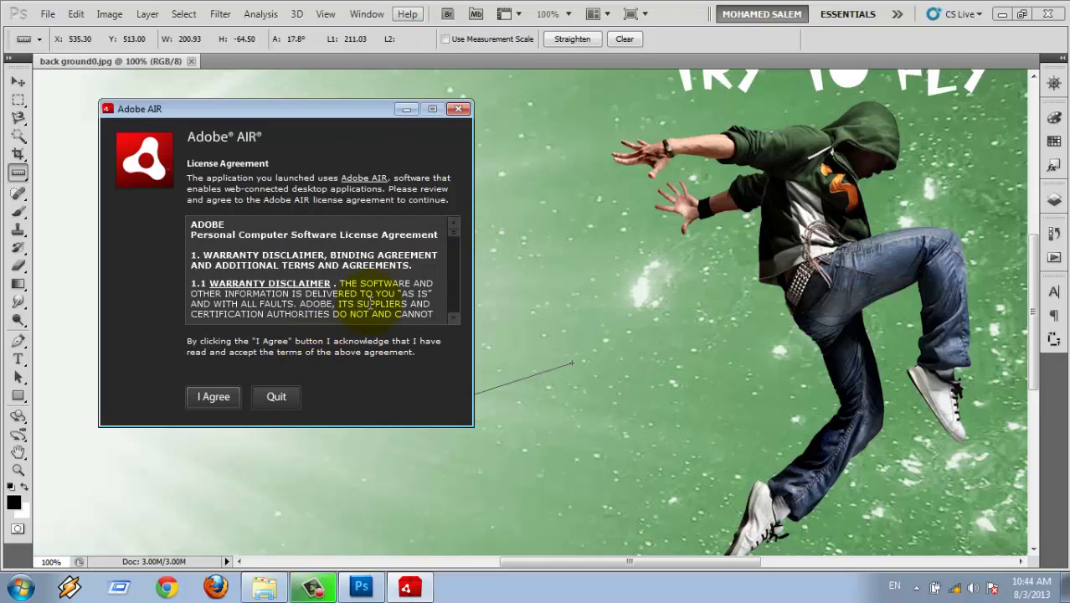
pyautogui.click(459, 110)
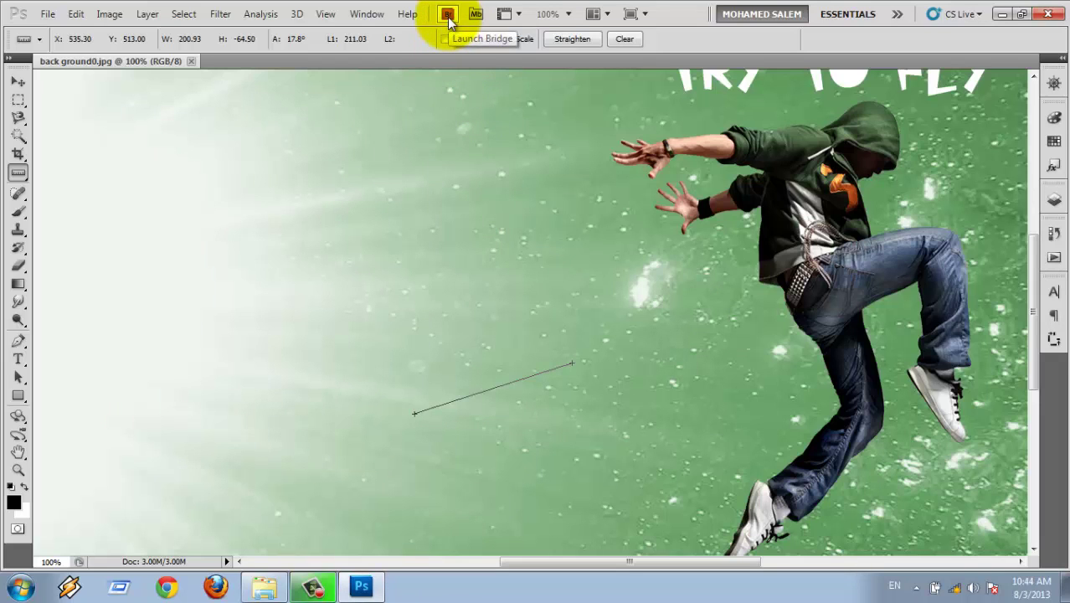
pyautogui.click(47, 14)
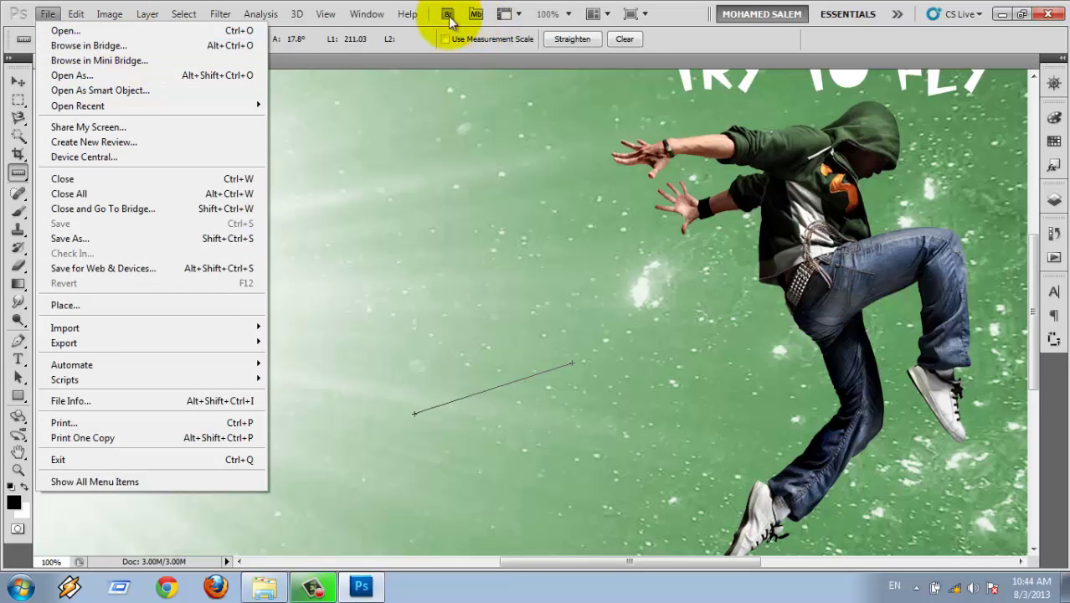
pyautogui.click(437, 23)
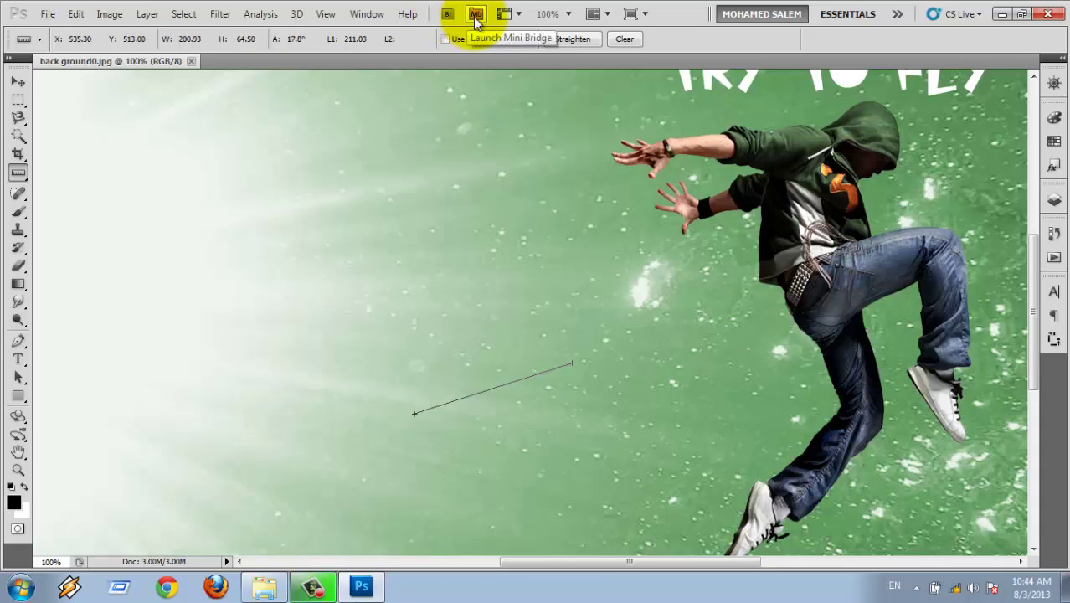
pyautogui.click(476, 14)
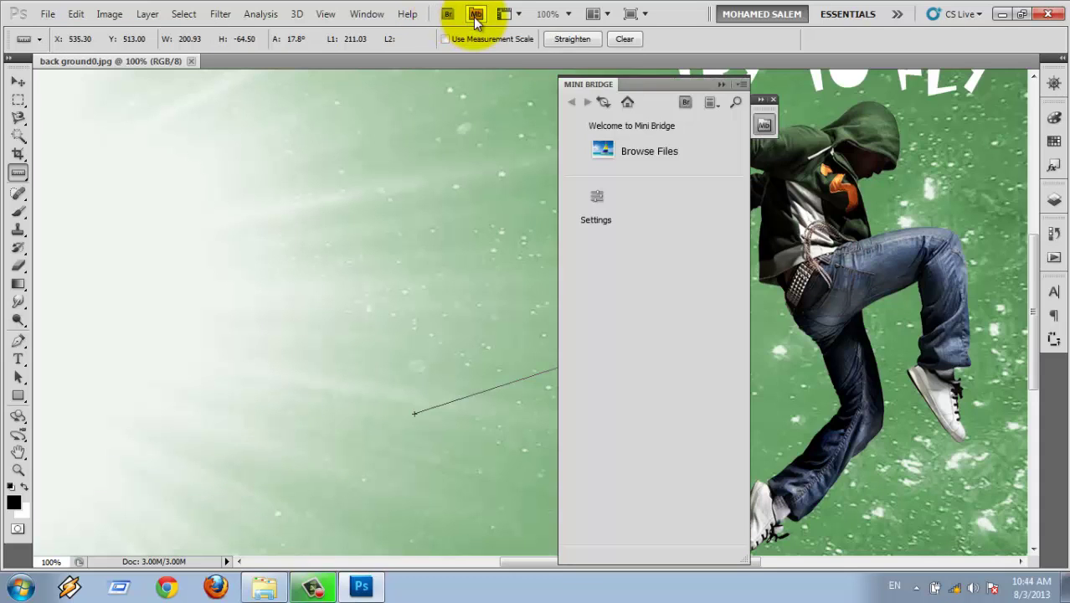
pyautogui.click(771, 101)
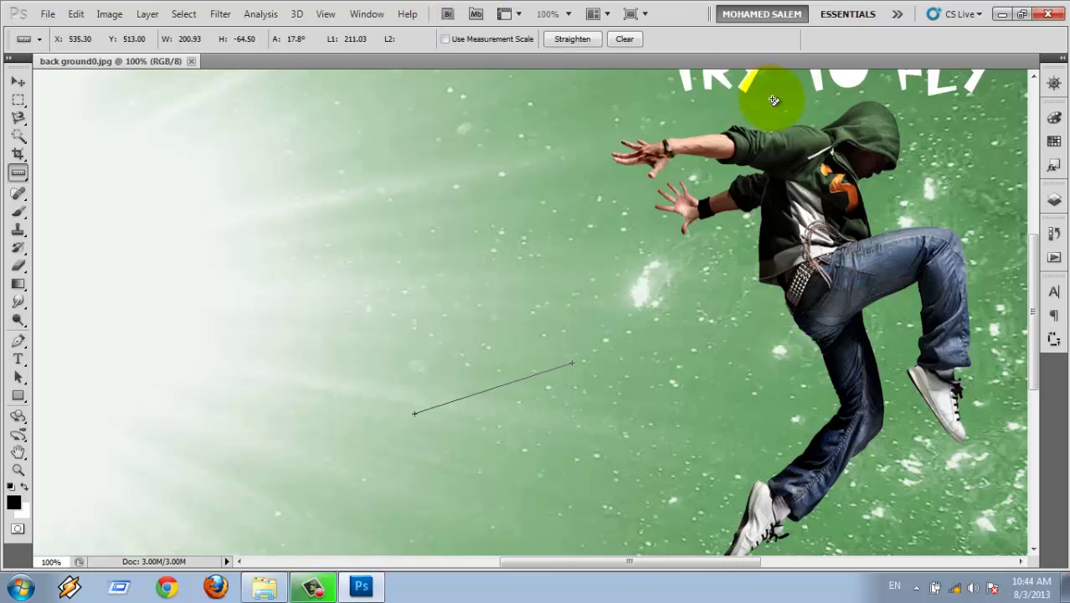
# Turn on Show Grids from View Extras and view the grid at 66.7%
pyautogui.click(519, 16)
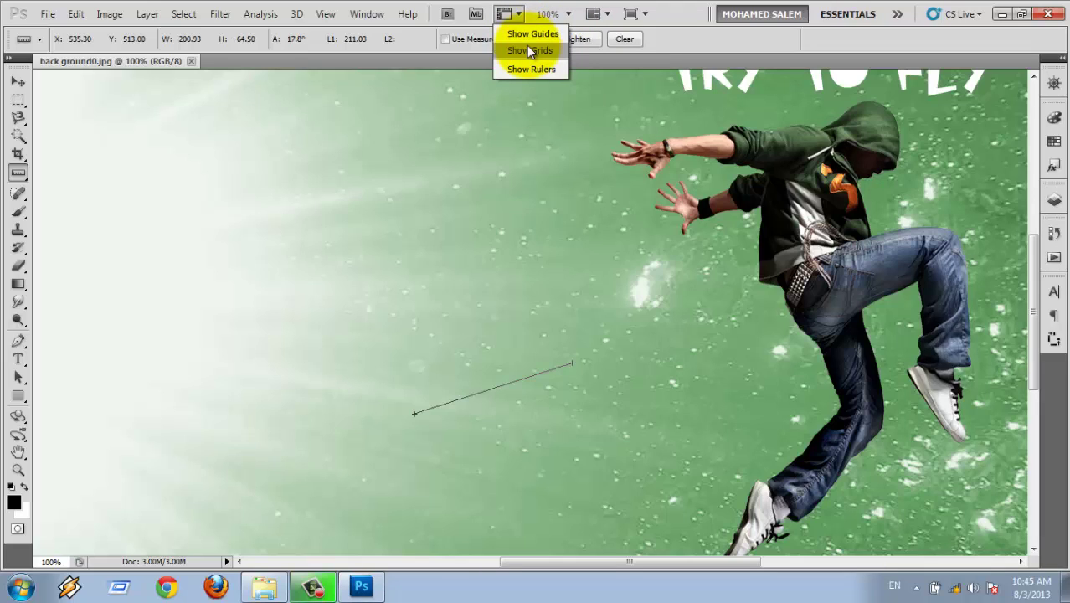
pyautogui.click(506, 15)
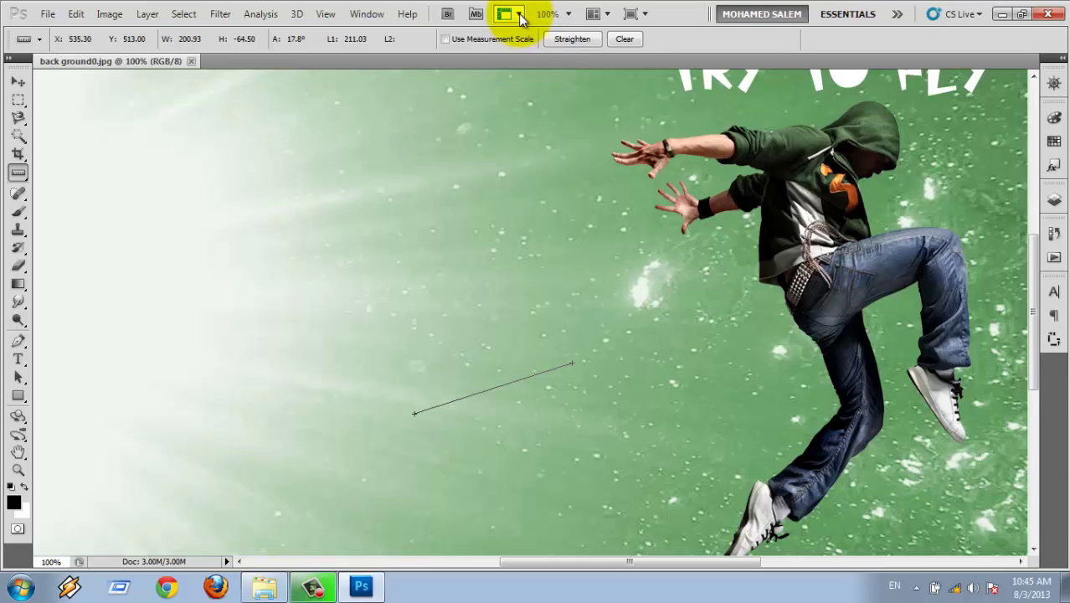
pyautogui.click(525, 52)
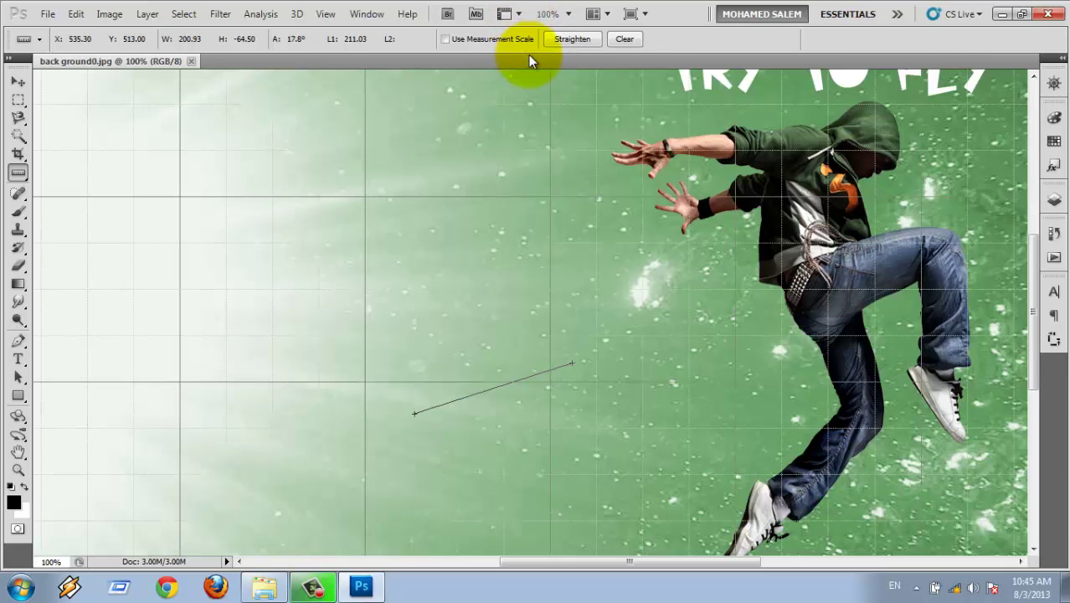
pyautogui.hotkey('ctrl', '-')
pyautogui.hotkey('ctrl', '-')
pyautogui.hotkey('ctrl', '+')
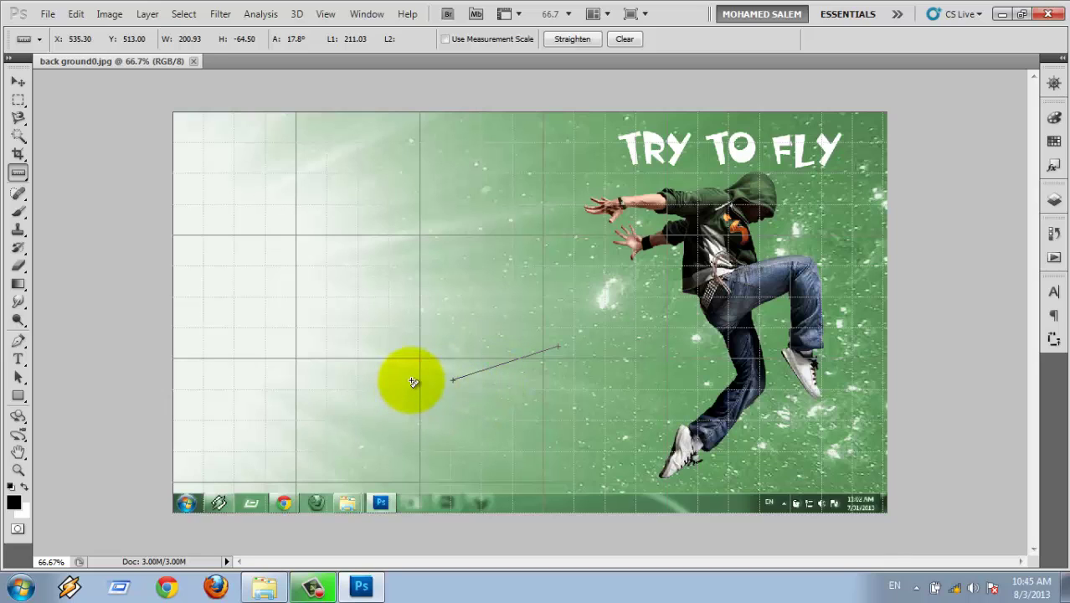
# Switch to the Move tool and turn on Show Rulers along the canvas edges
pyautogui.press('v')
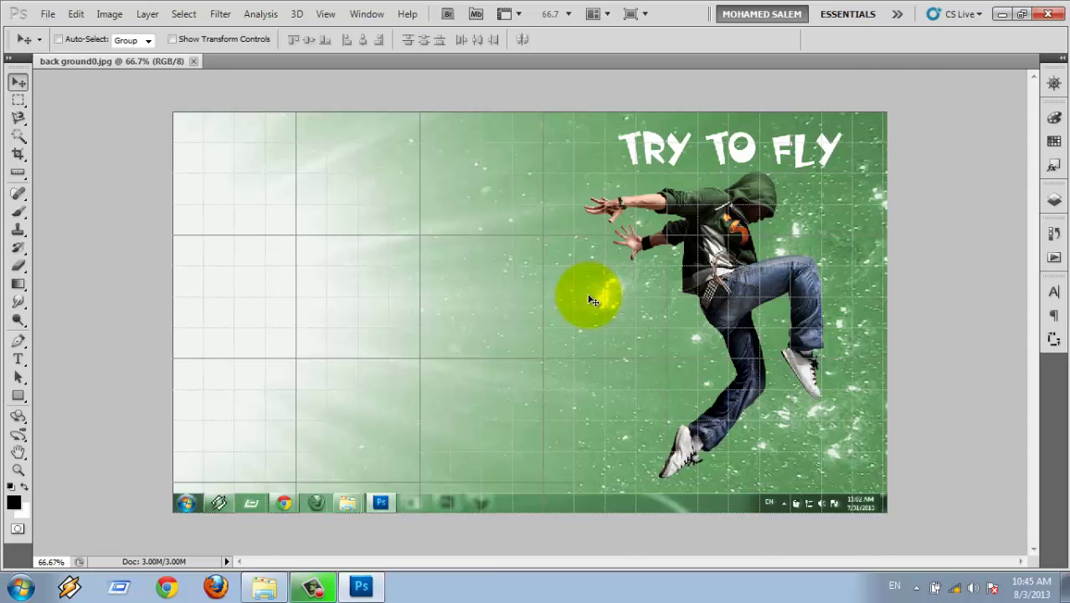
pyautogui.hotkey('ctrl', '+')
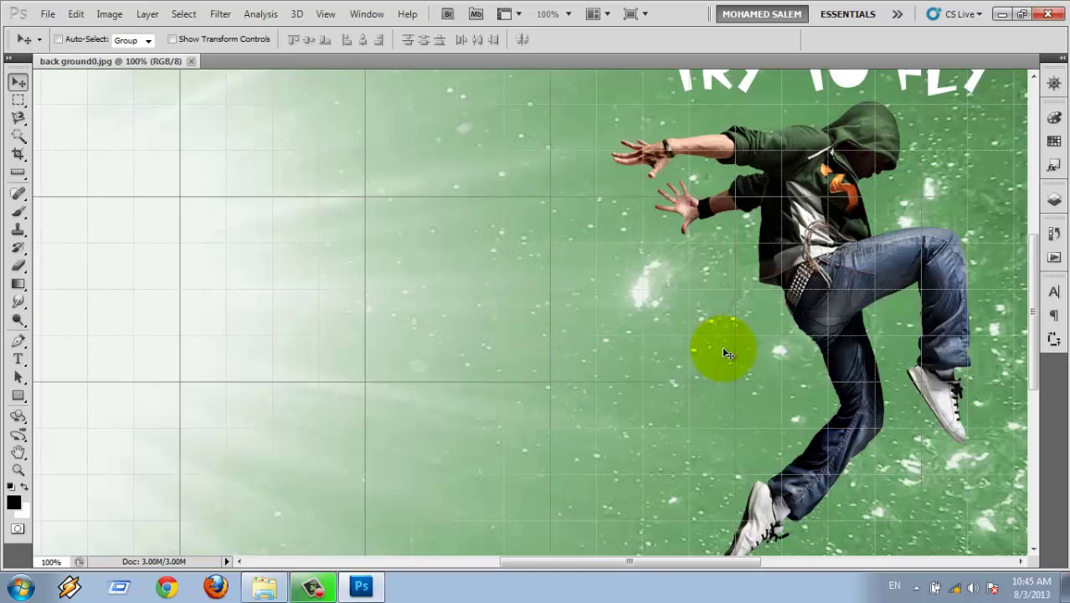
pyautogui.hotkey('ctrl', '-')
pyautogui.hotkey('ctrl', '-')
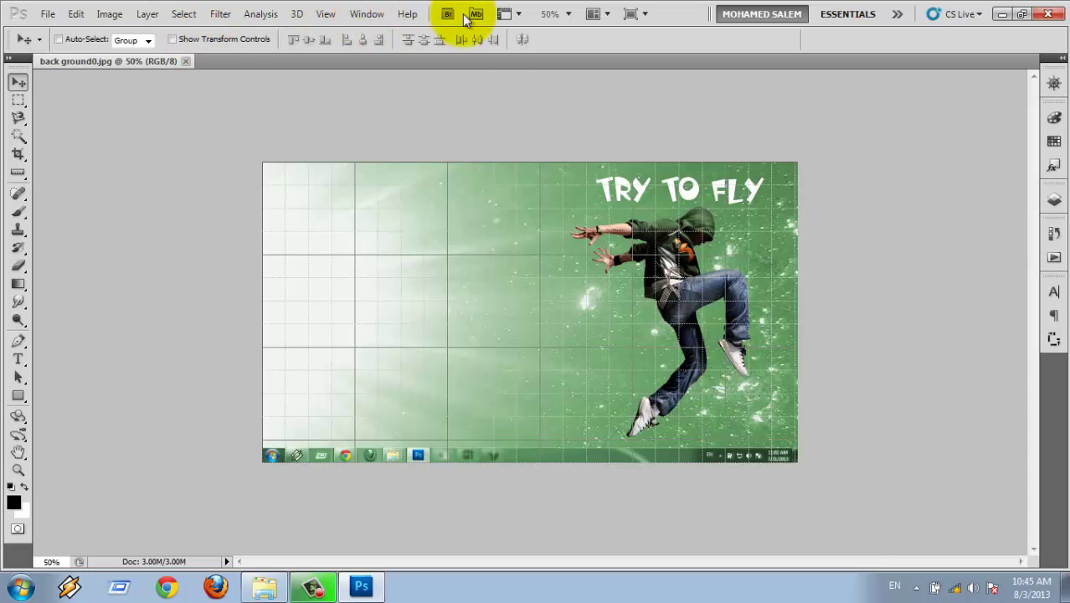
pyautogui.click(519, 15)
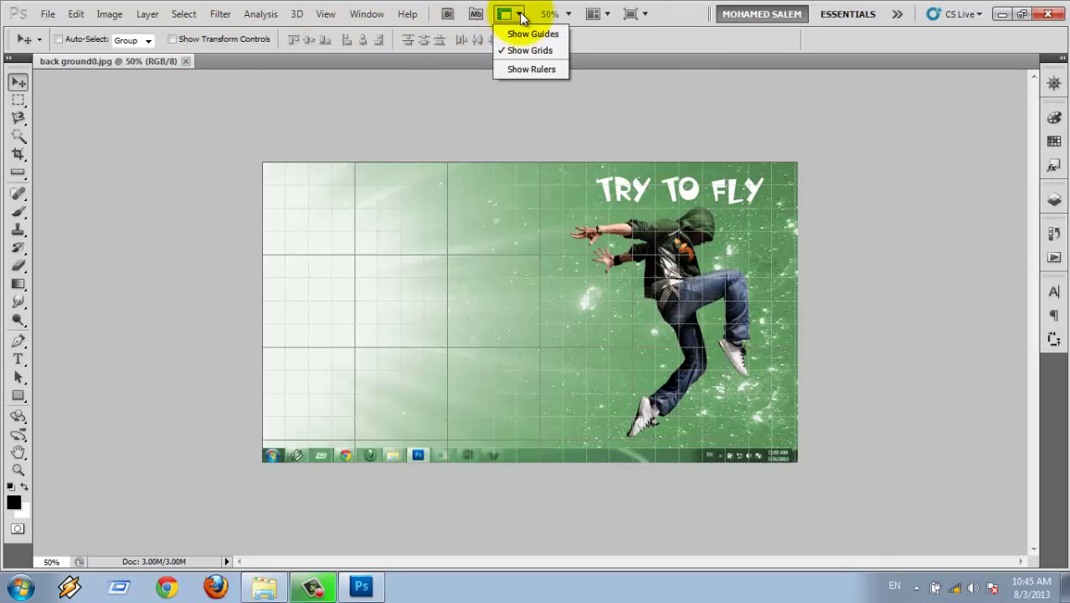
pyautogui.click(529, 71)
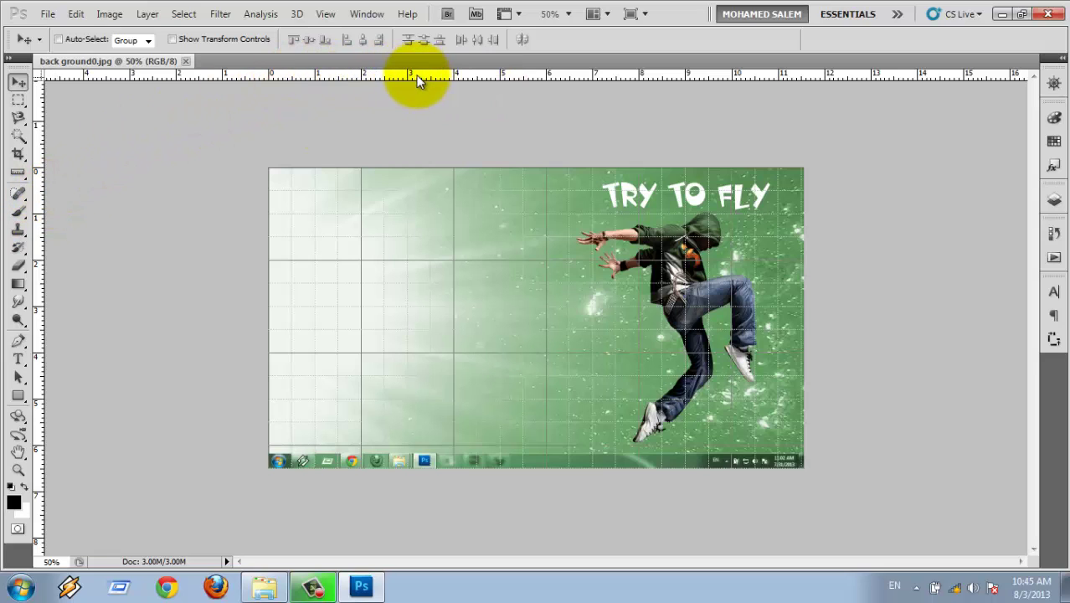
pyautogui.moveTo(421, 80); pyautogui.dragTo(411, 159)
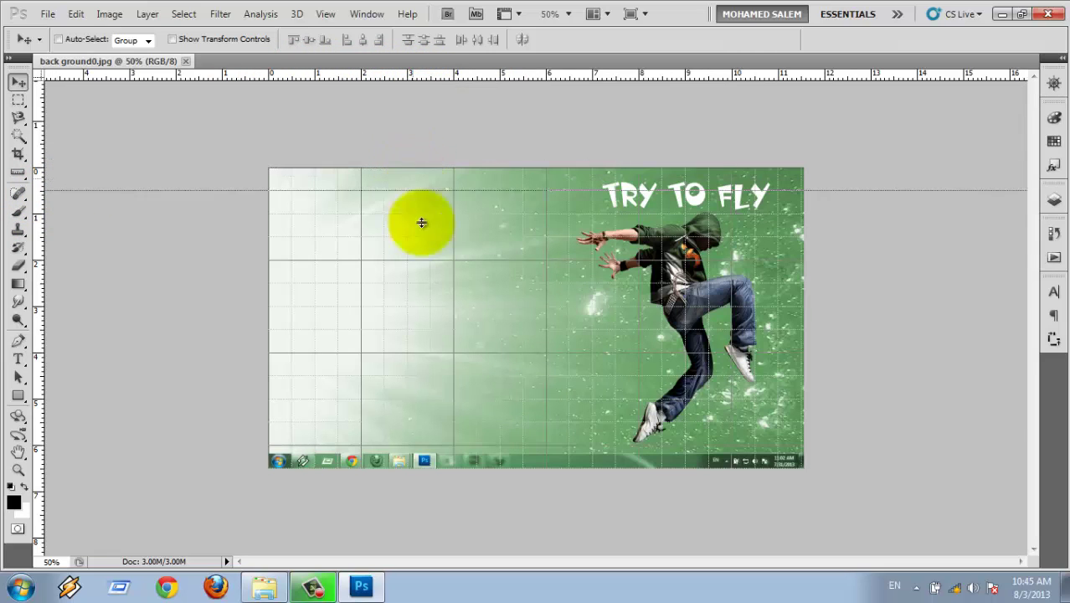
pyautogui.moveTo(411, 159); pyautogui.dragTo(377, 268)
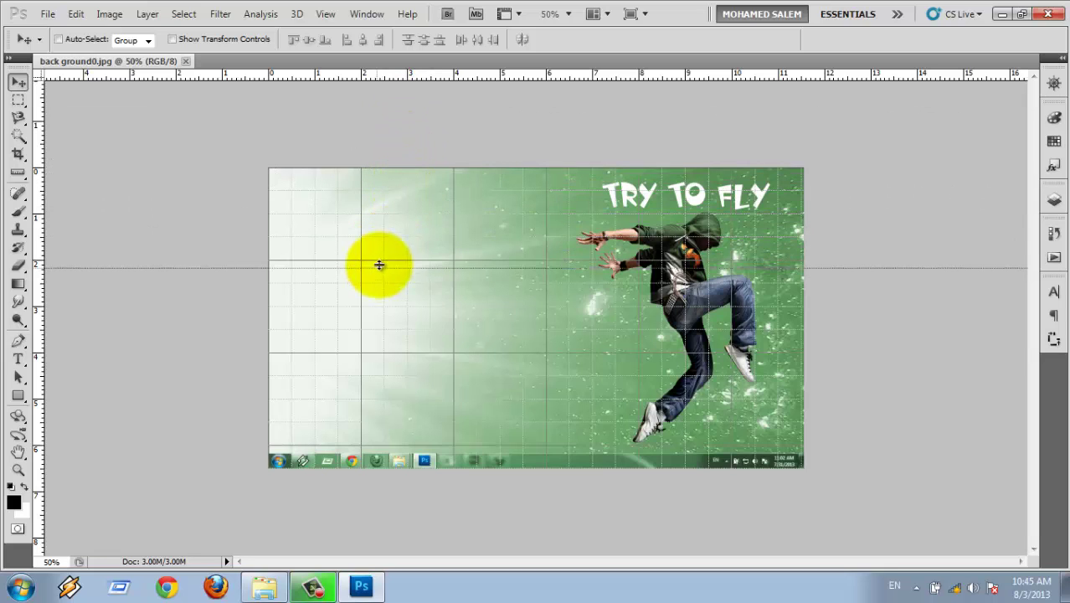
pyautogui.moveTo(377, 268); pyautogui.dragTo(382, 266)
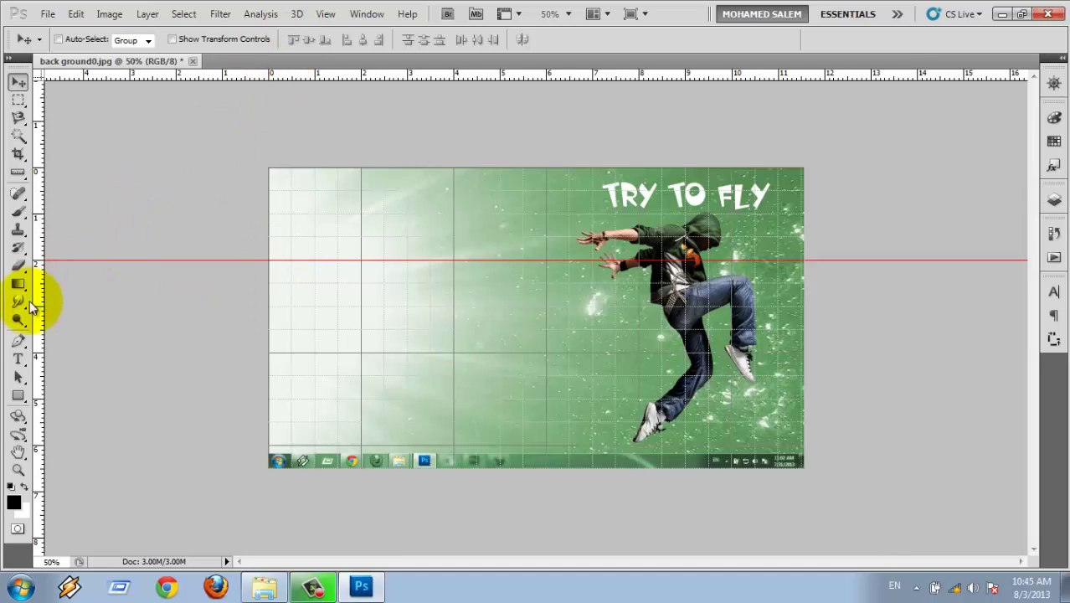
pyautogui.moveTo(39, 303); pyautogui.dragTo(361, 285)
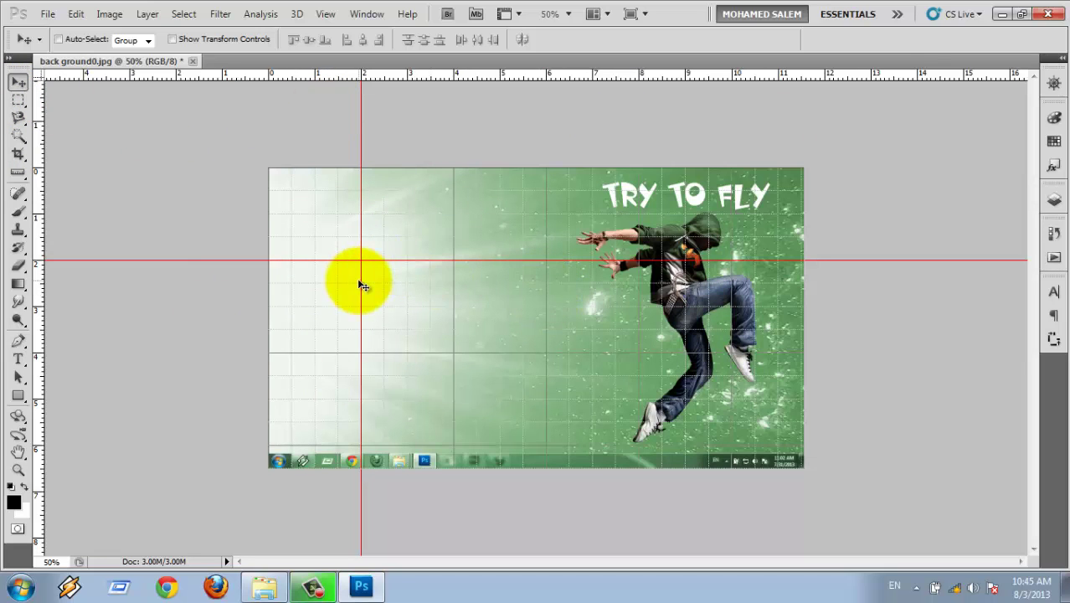
pyautogui.moveTo(362, 282); pyautogui.dragTo(71, 280)
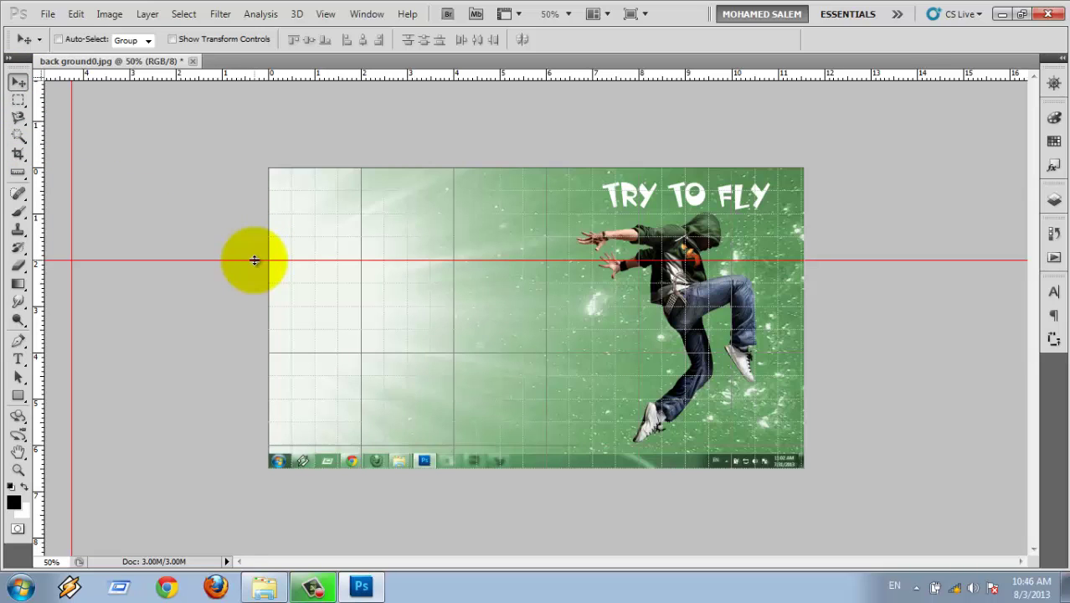
pyautogui.moveTo(255, 261); pyautogui.dragTo(242, 59)
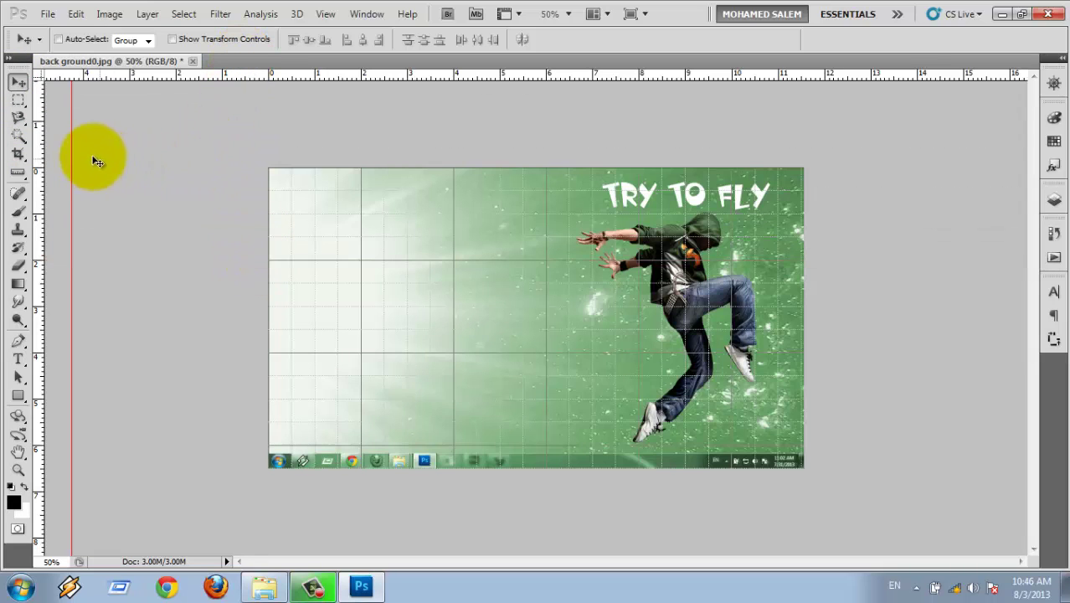
pyautogui.moveTo(72, 159); pyautogui.dragTo(10, 161)
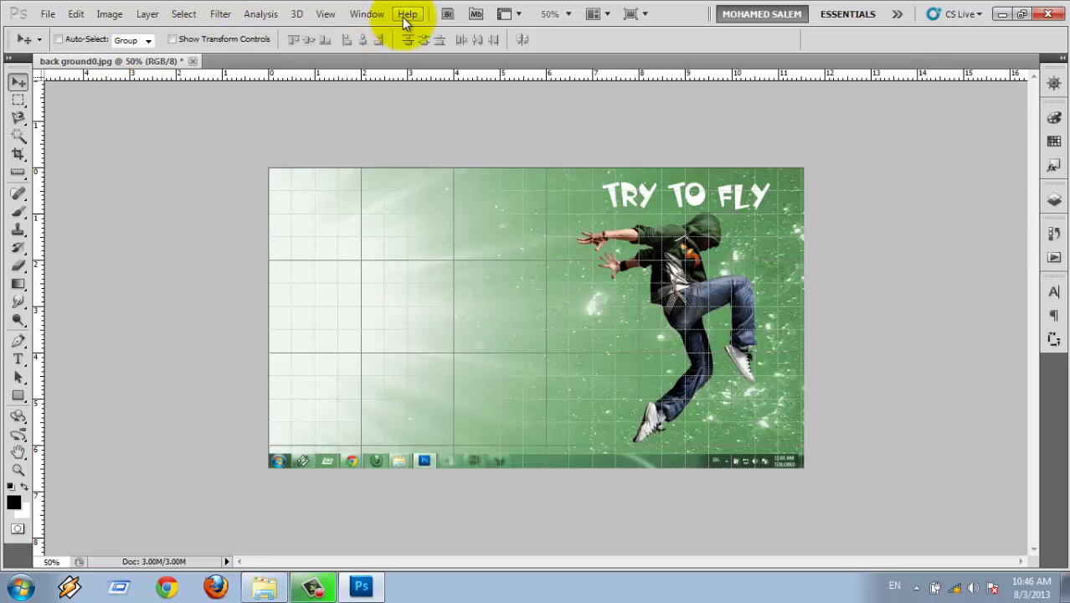
# Hide the grid and the rulers from View Extras and fit the image to the window
pyautogui.click(511, 15)
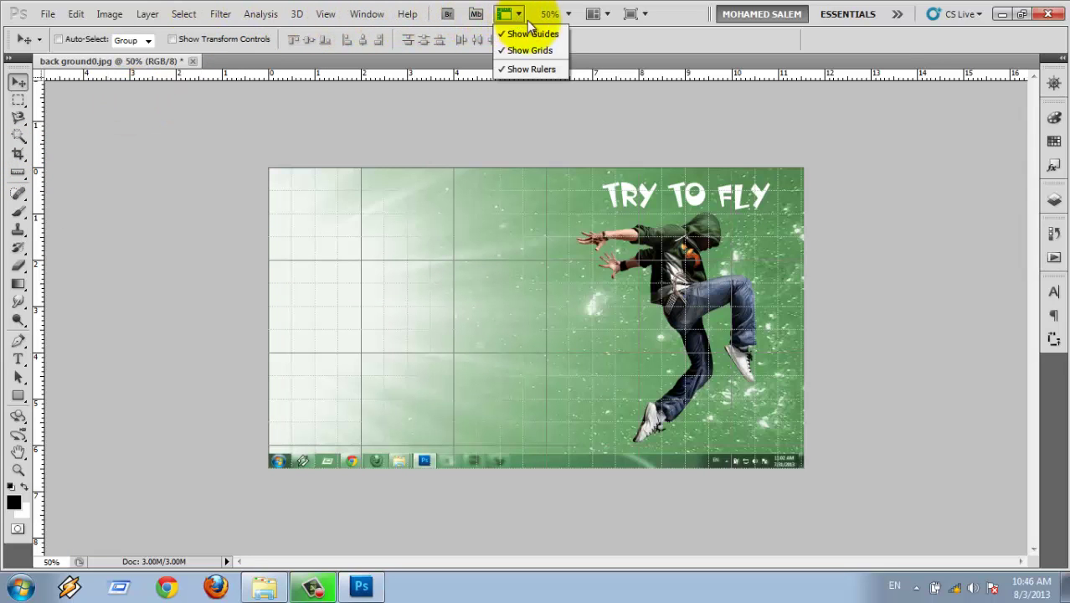
pyautogui.click(545, 52)
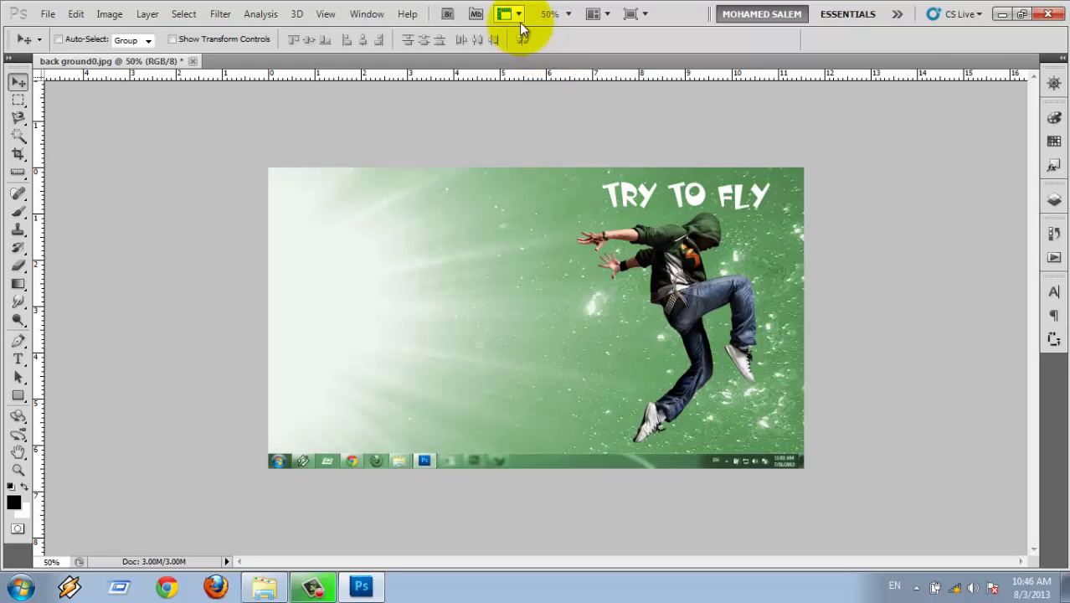
pyautogui.click(517, 16)
pyautogui.click(535, 66)
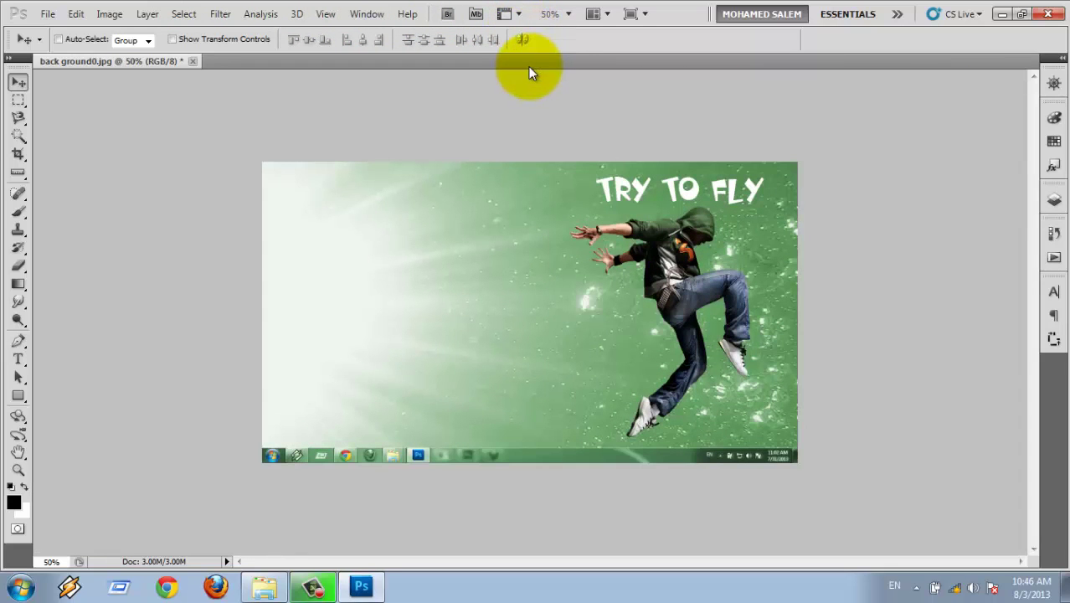
pyautogui.hotkey('ctrl', '0')
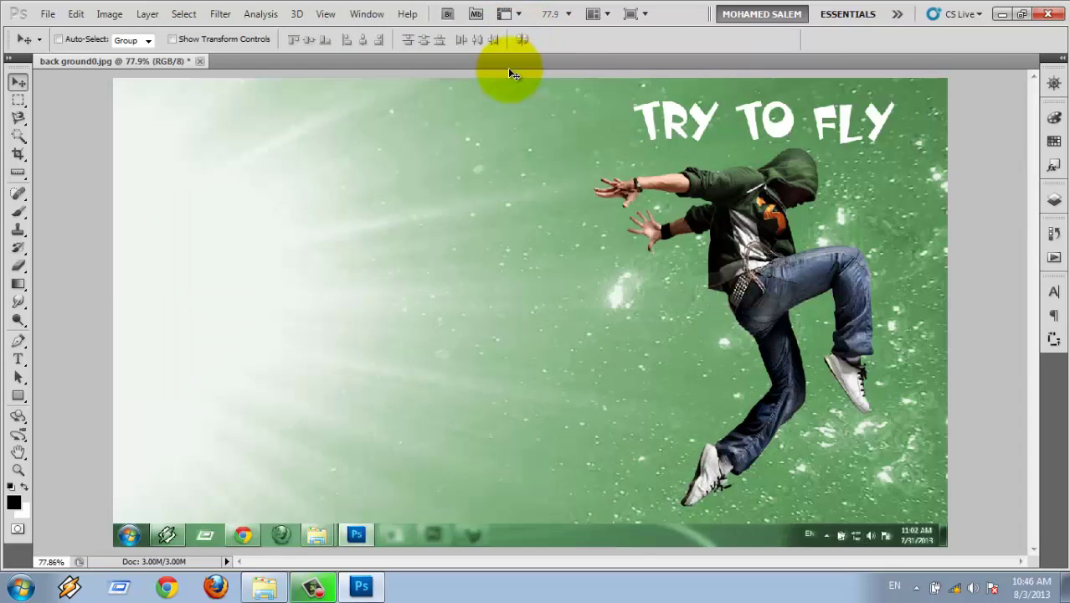
# Try the zoom-level dropdown at 100% and 200%, returning to 100%
pyautogui.click(569, 15)
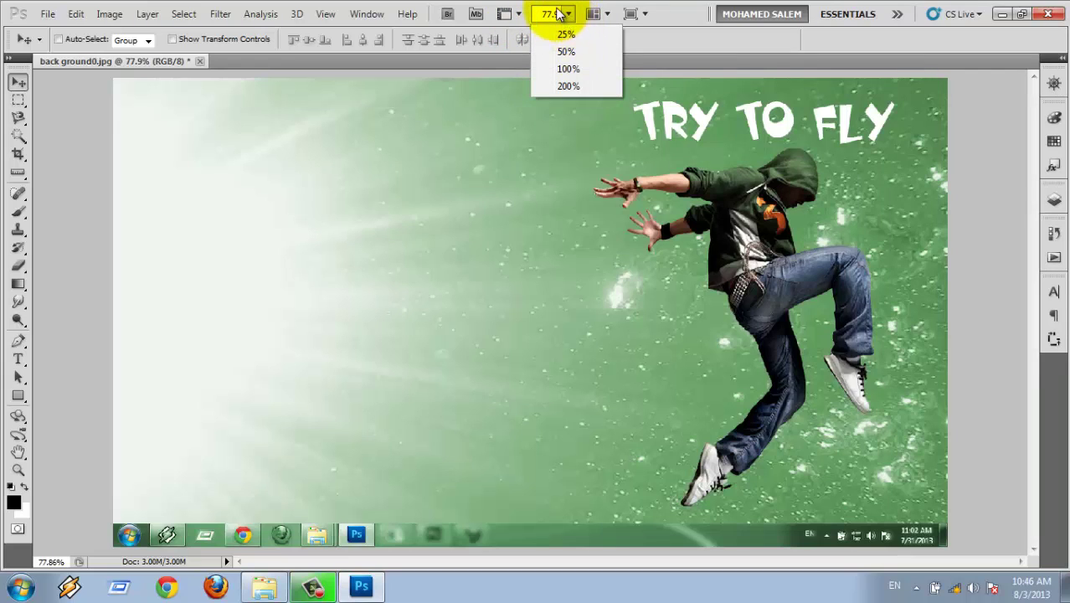
pyautogui.click(573, 67)
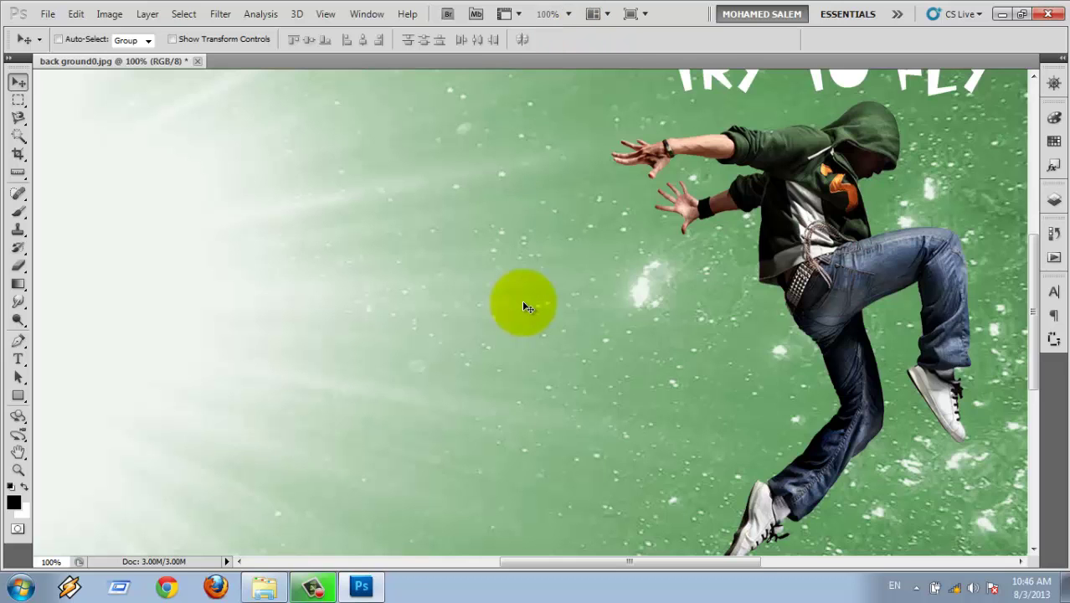
pyautogui.hotkey('ctrl', '0')
pyautogui.hotkey('ctrl', '1')
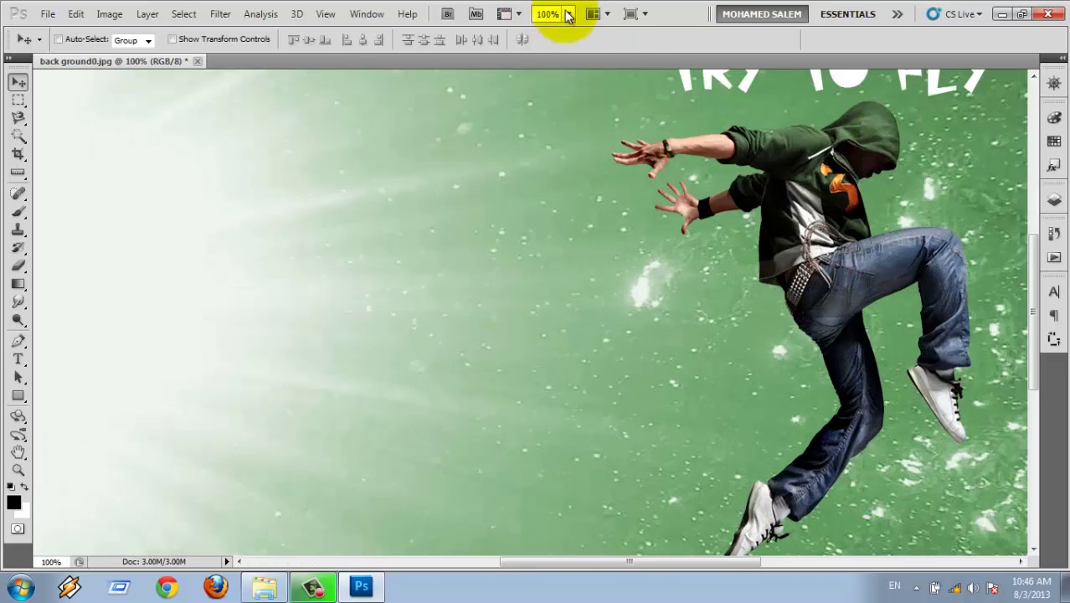
pyautogui.click(568, 14)
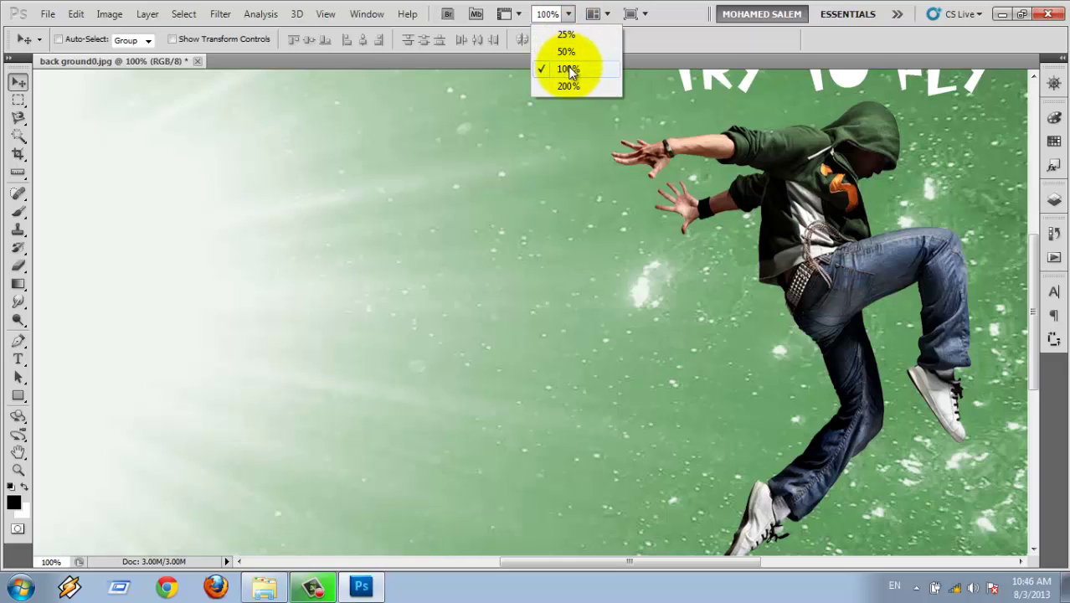
pyautogui.click(579, 87)
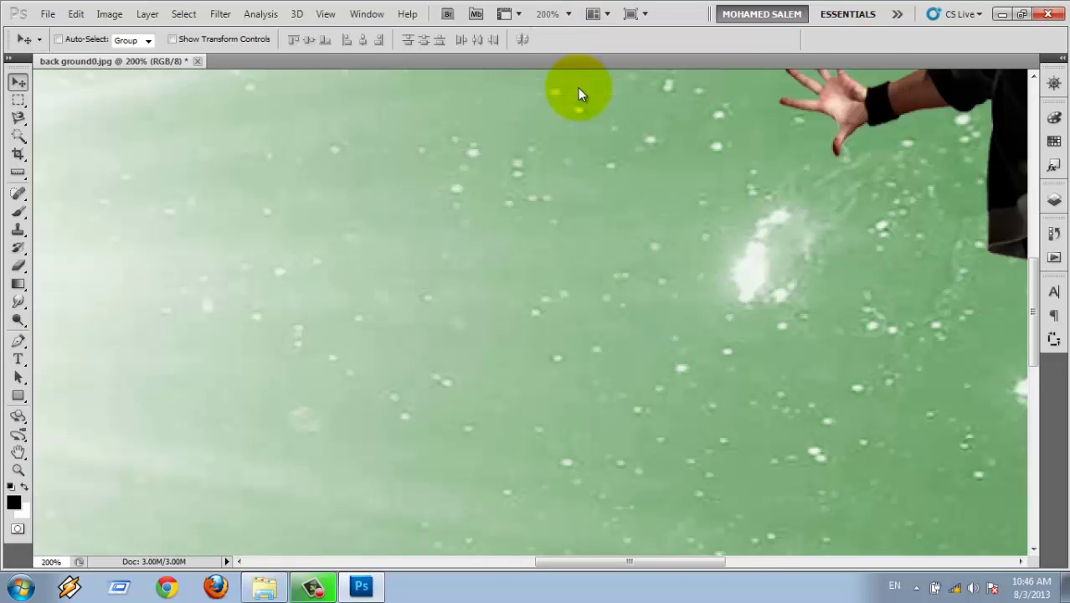
pyautogui.hotkey('ctrl', '-')
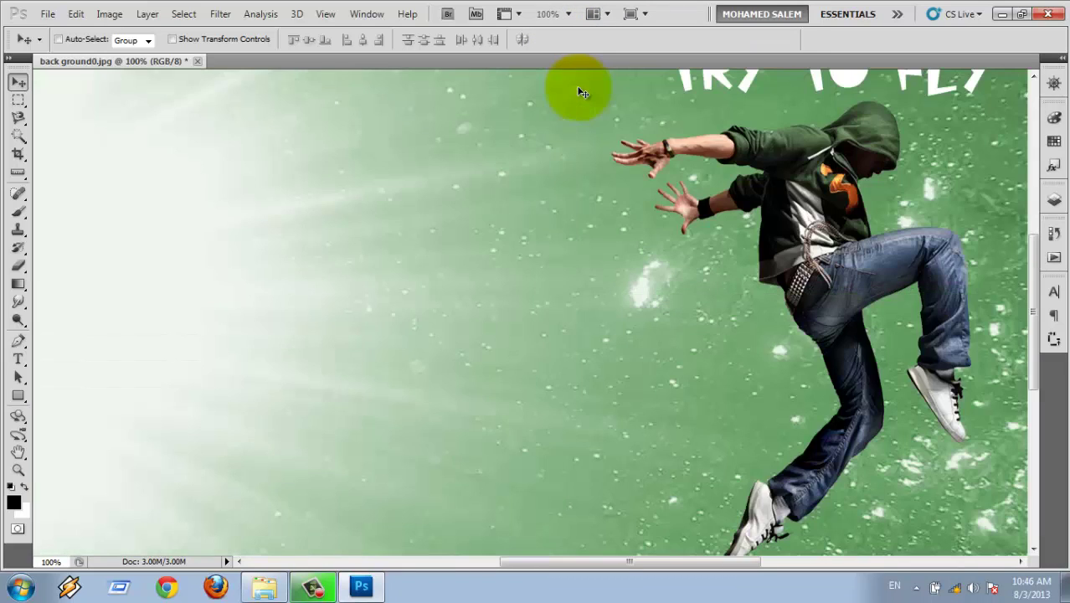
# Close back ground0 and open cut, cut2, underwater and back ground0 together
pyautogui.click(607, 15)
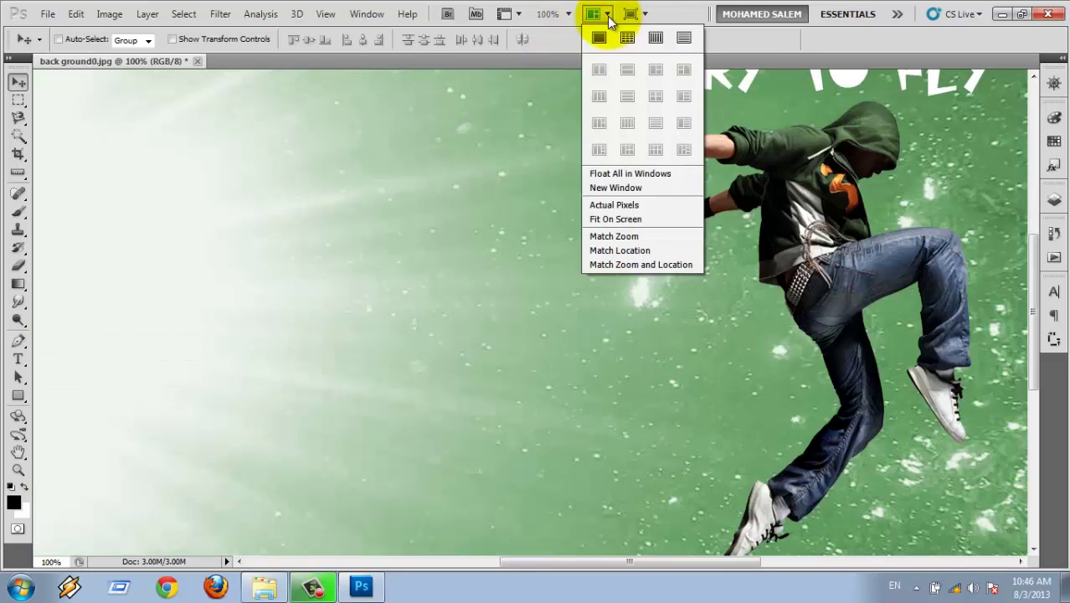
pyautogui.click(607, 16)
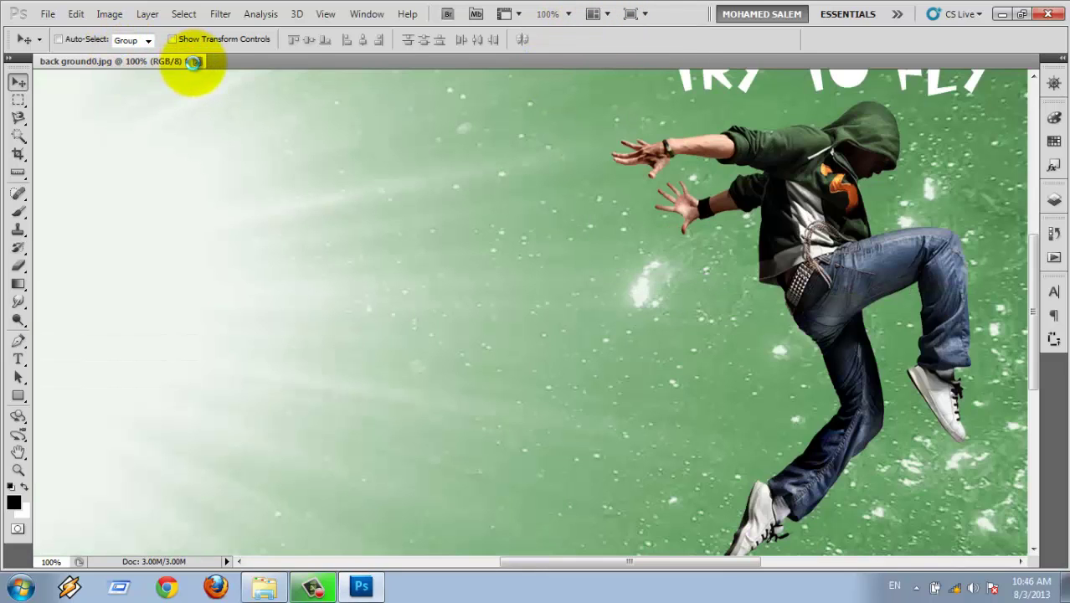
pyautogui.click(197, 62)
pyautogui.click(536, 231)
pyautogui.doubleClick(555, 261)
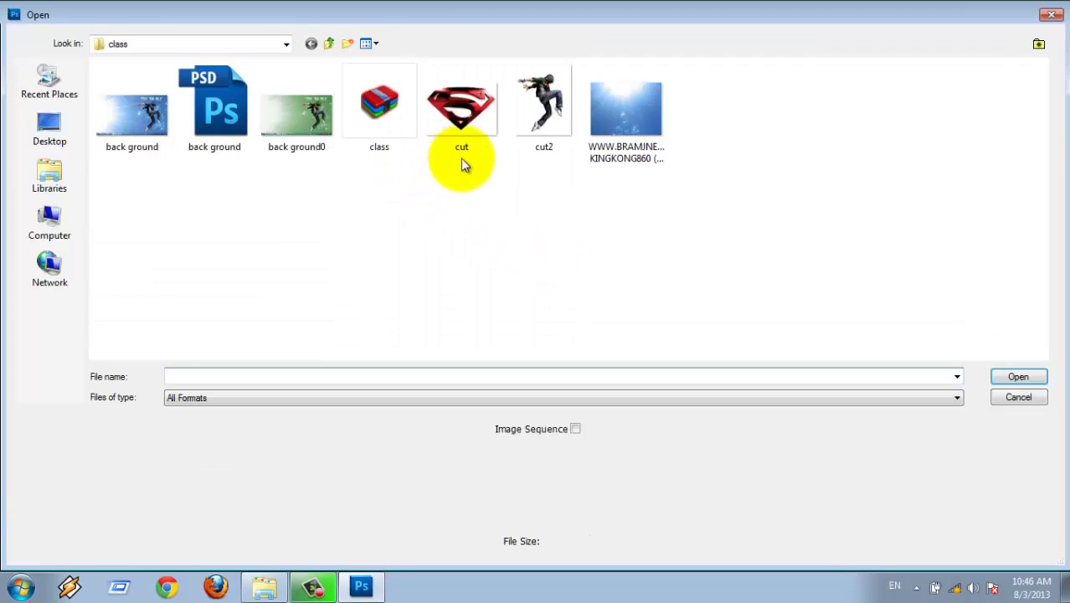
pyautogui.moveTo(453, 121); pyautogui.dragTo(454, 118)
pyautogui.moveTo(729, 179); pyautogui.dragTo(454, 95)
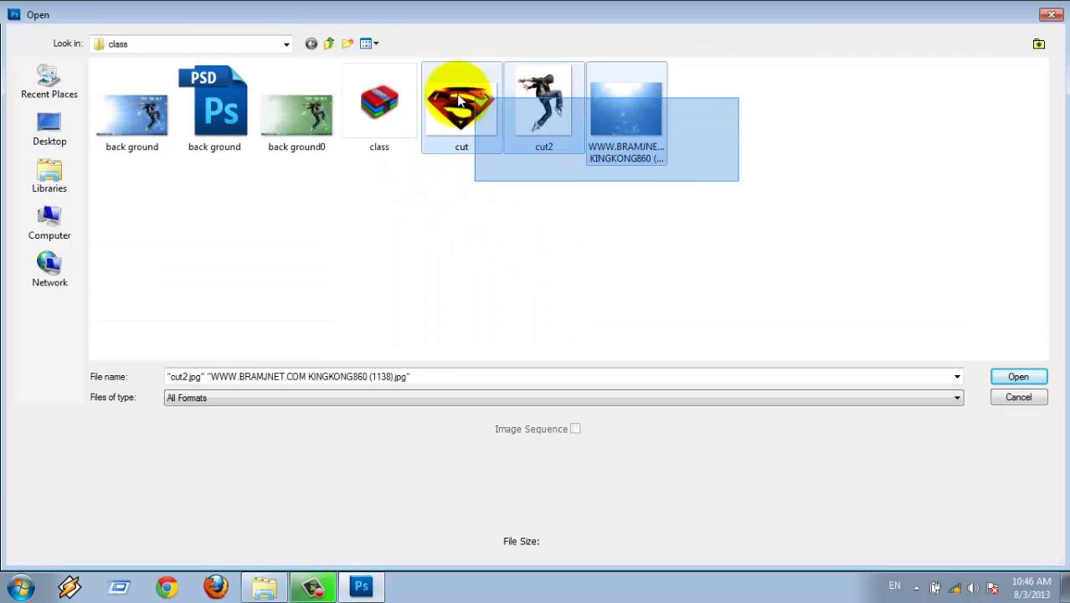
pyautogui.keyDown('ctrl'); pyautogui.click(309, 115); pyautogui.keyUp('ctrl')
pyautogui.click(1019, 376)
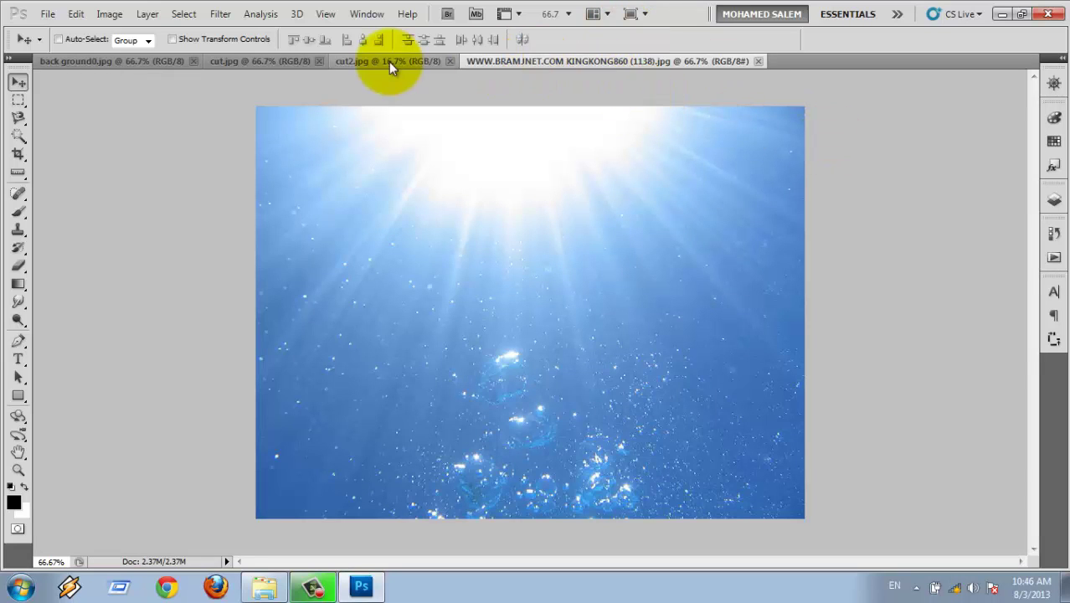
# Switch between the four open image tabs, ending on the underwater image
pyautogui.click(125, 59)
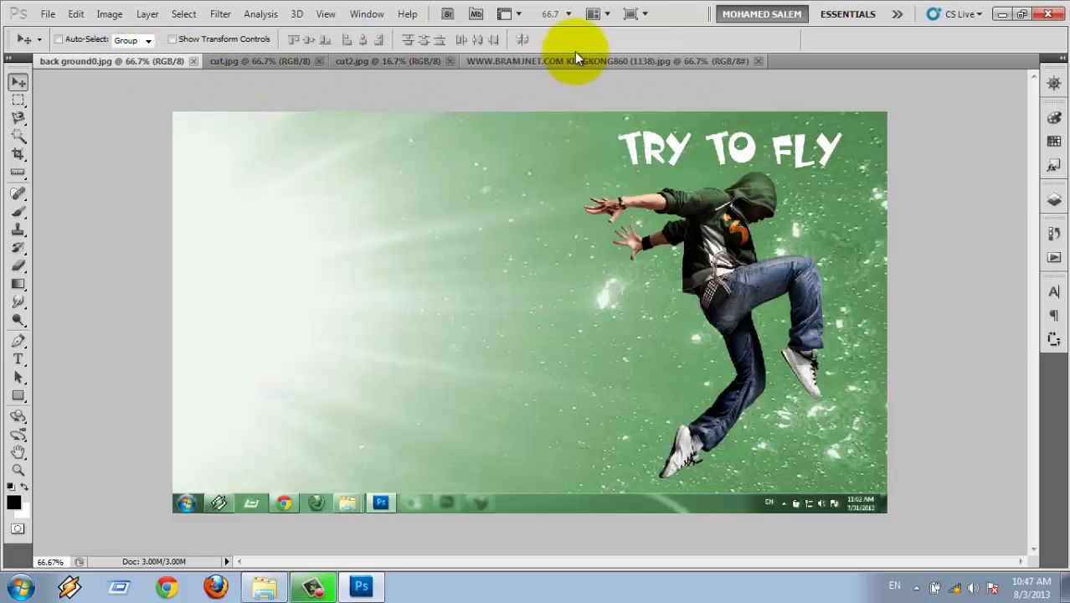
pyautogui.click(624, 65)
pyautogui.click(368, 60)
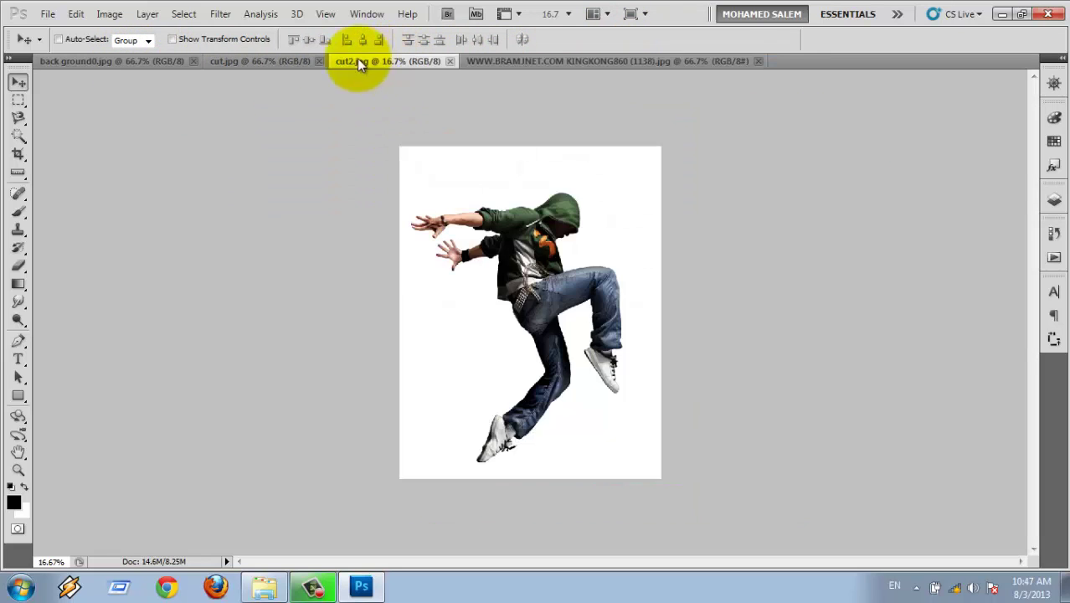
pyautogui.click(259, 62)
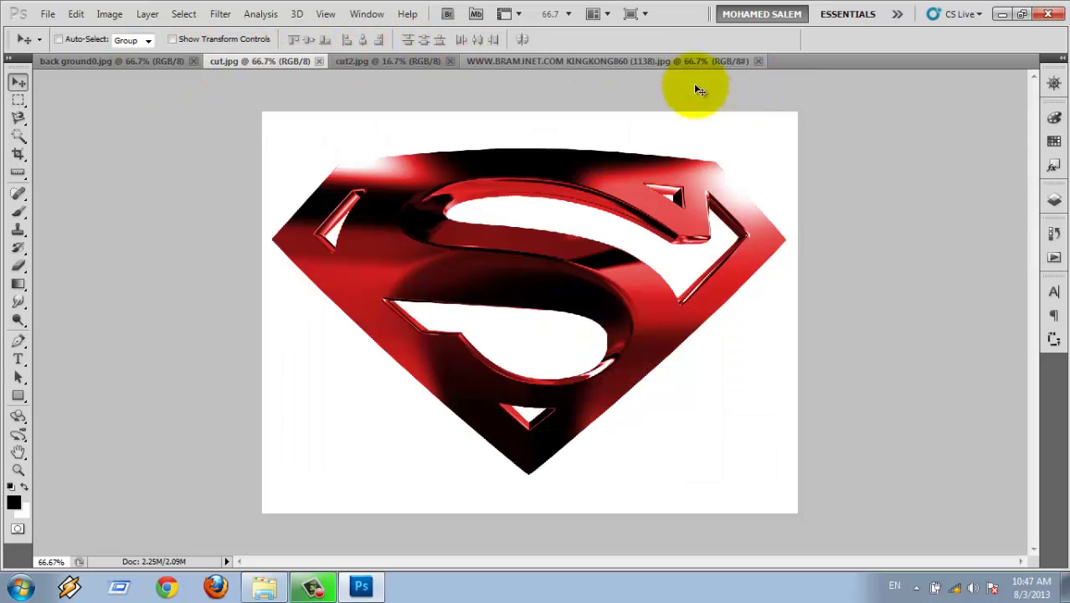
pyautogui.click(665, 65)
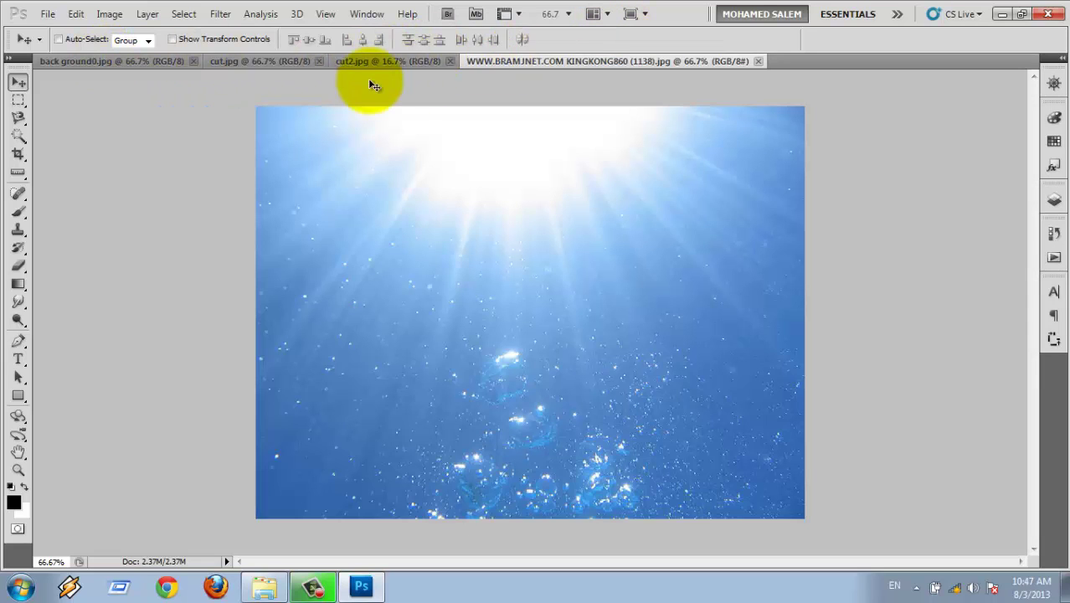
# Tile the four images as a 2x2 grid, vertical columns, then two side-by-side panes
pyautogui.click(608, 15)
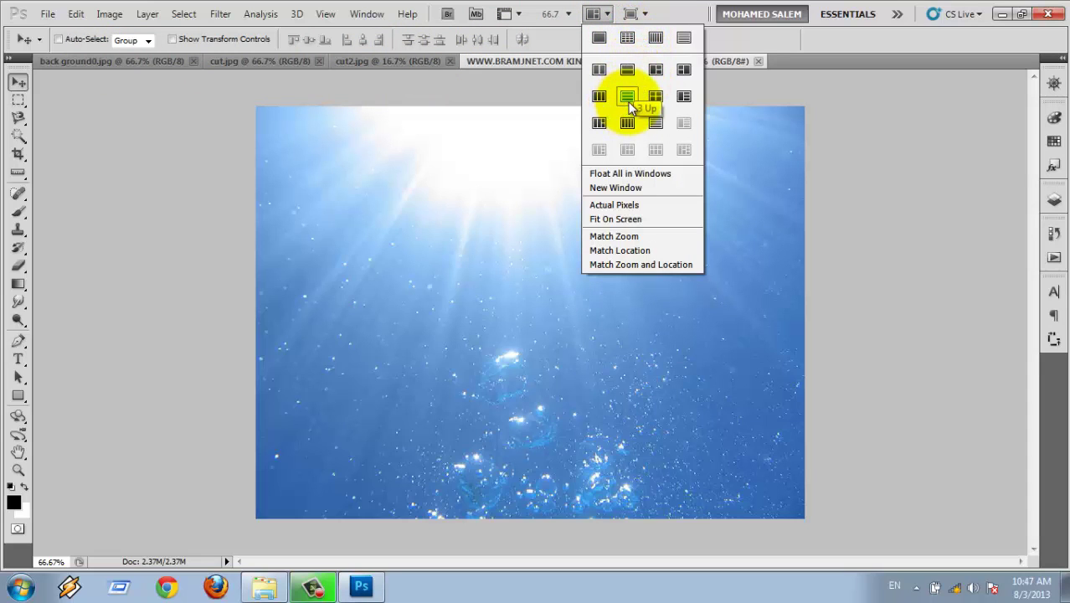
pyautogui.click(627, 37)
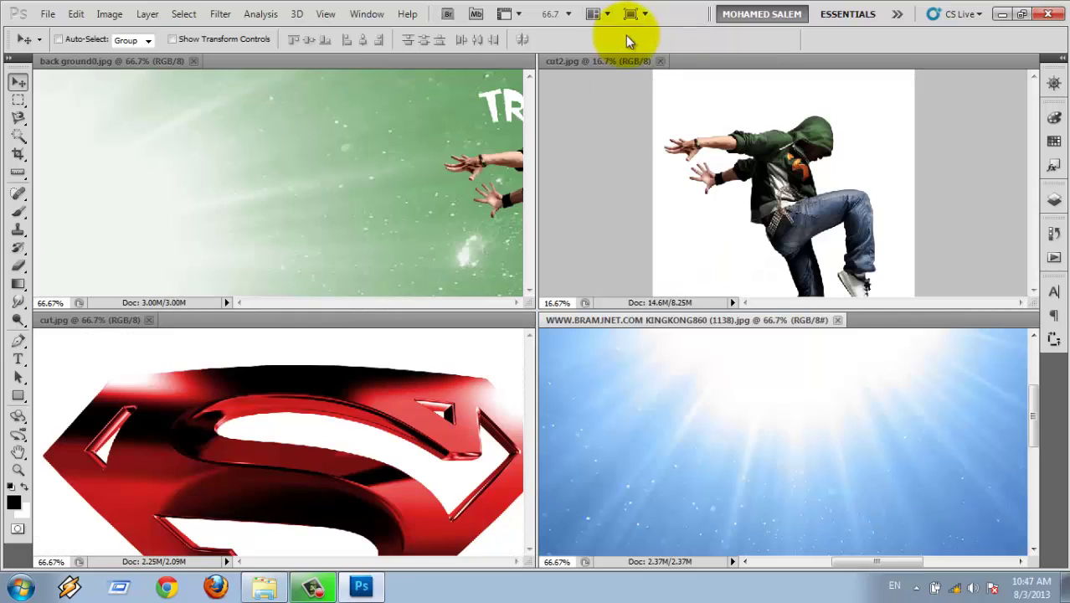
pyautogui.click(597, 15)
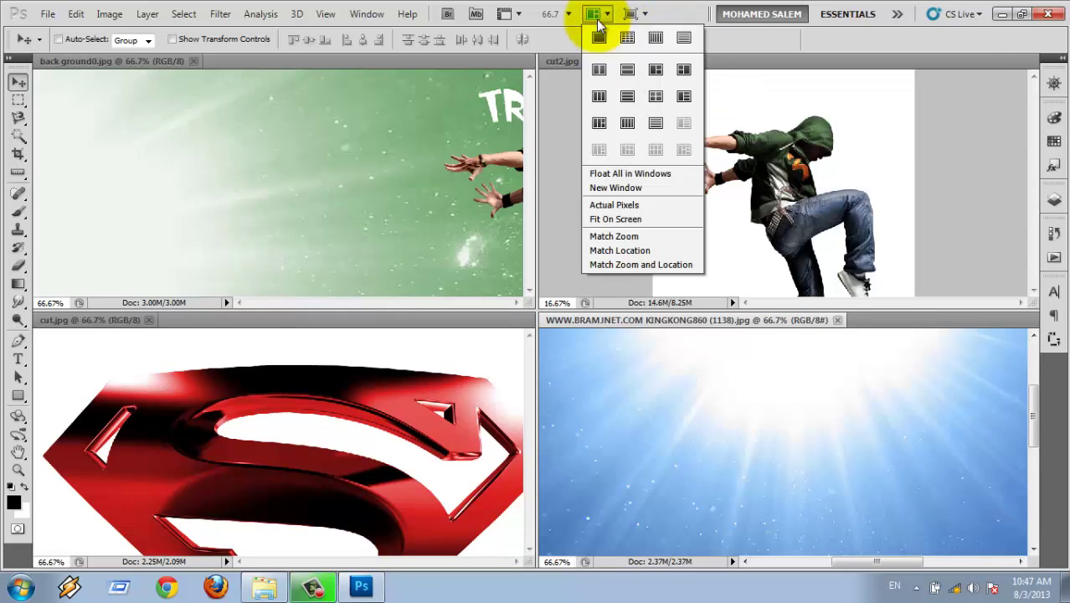
pyautogui.click(654, 38)
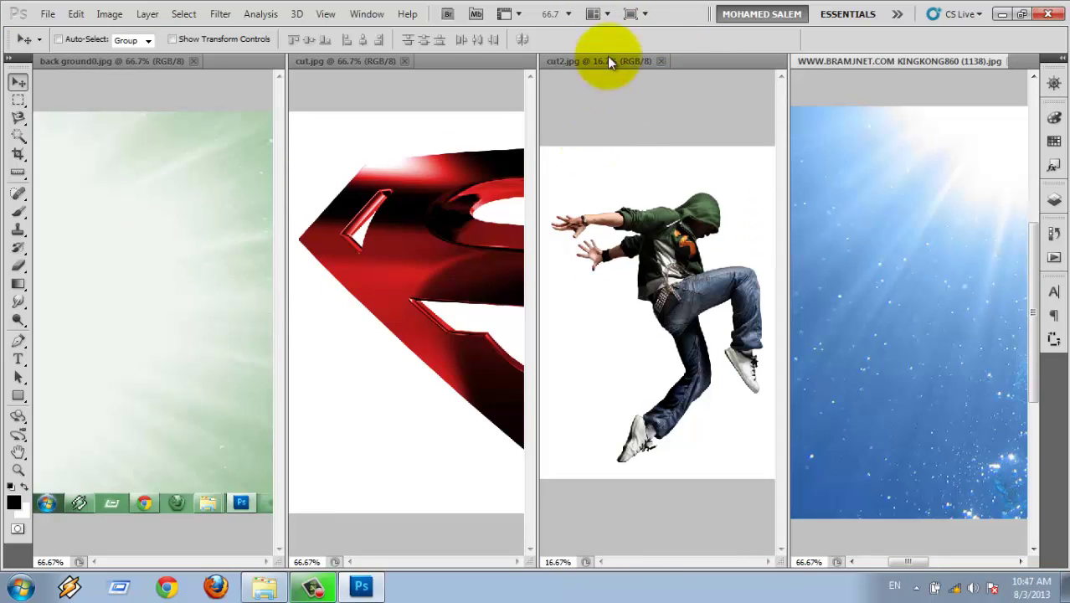
pyautogui.click(610, 18)
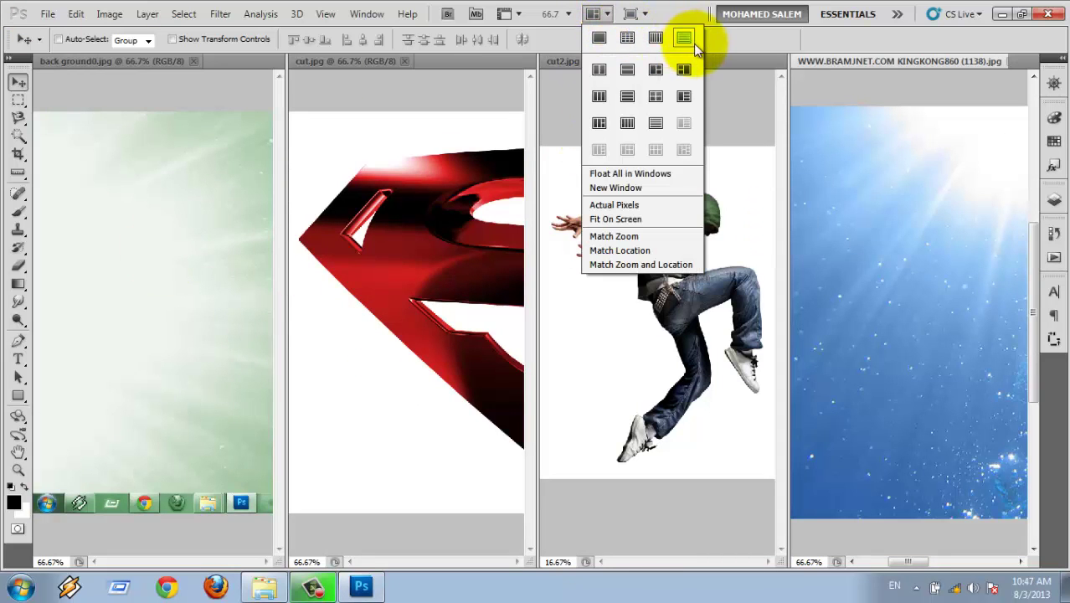
pyautogui.click(596, 74)
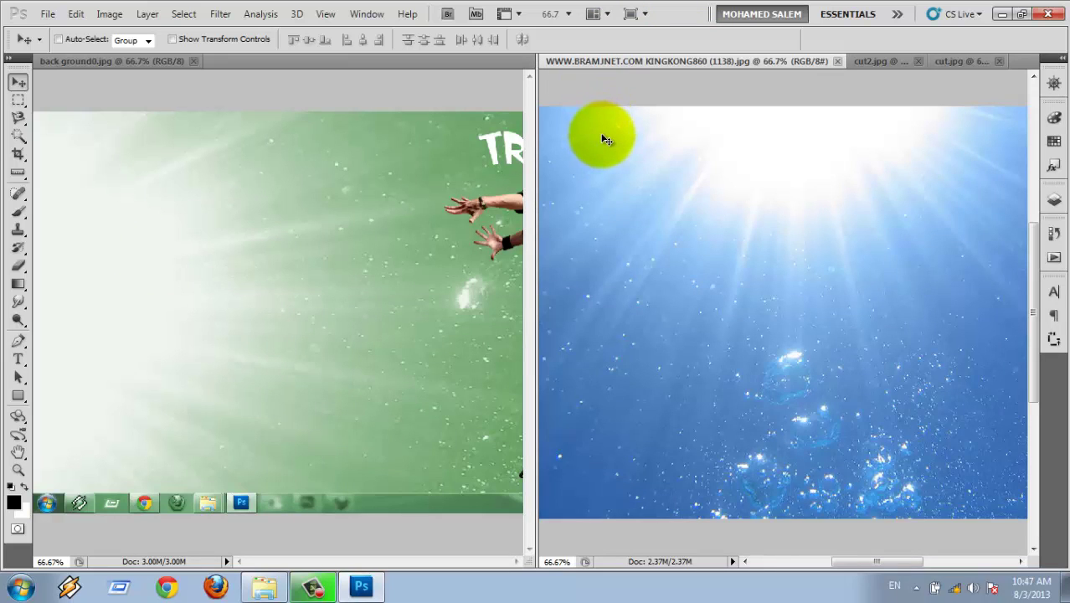
# Tile the images as vertical columns again, then Consolidate All to Tabs
pyautogui.click(594, 15)
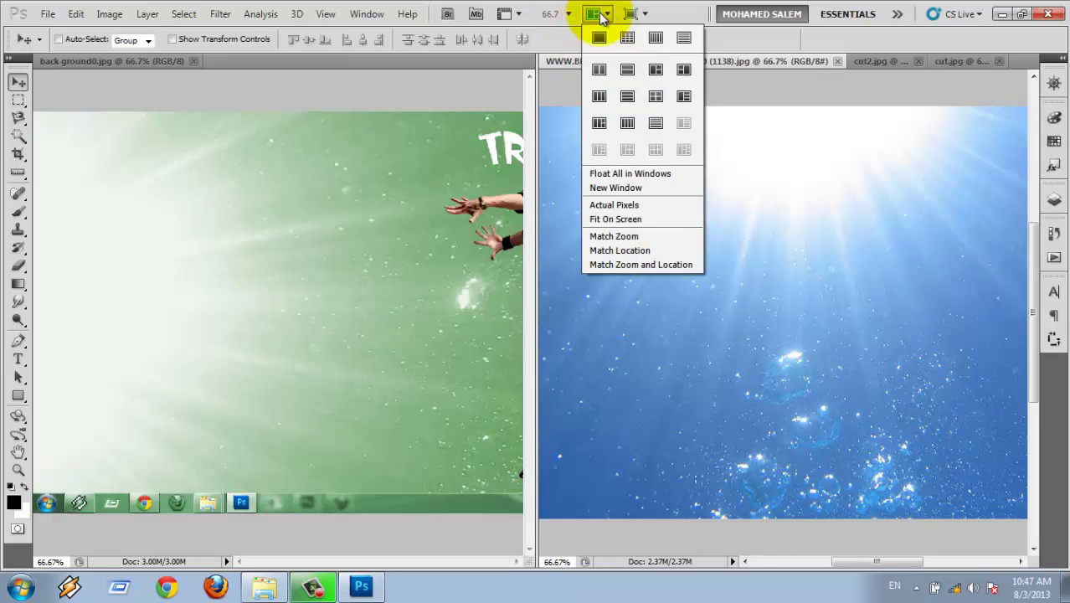
pyautogui.click(628, 123)
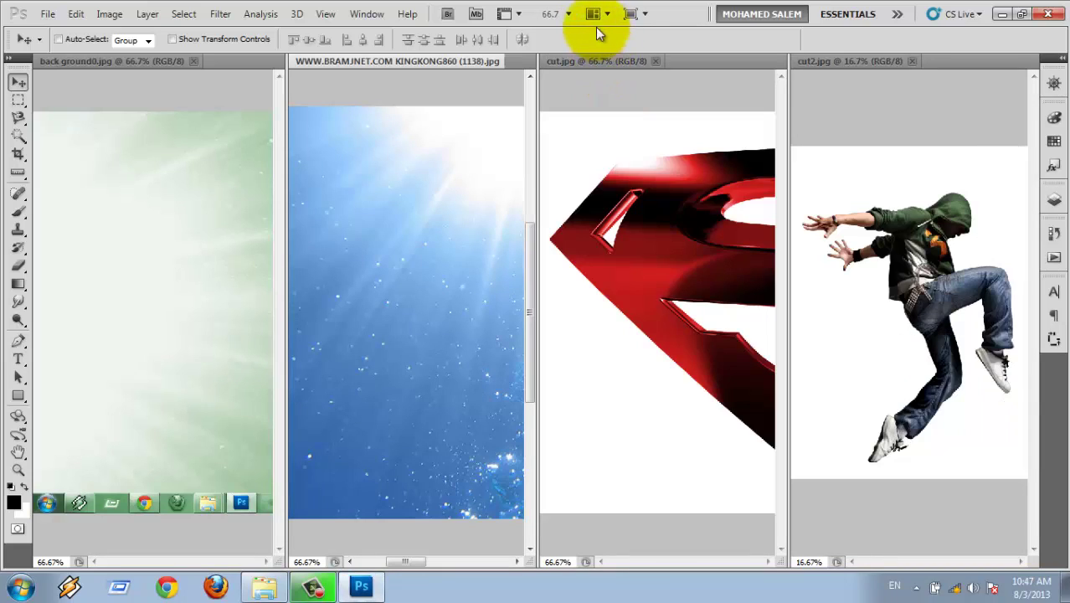
pyautogui.click(611, 15)
pyautogui.click(600, 37)
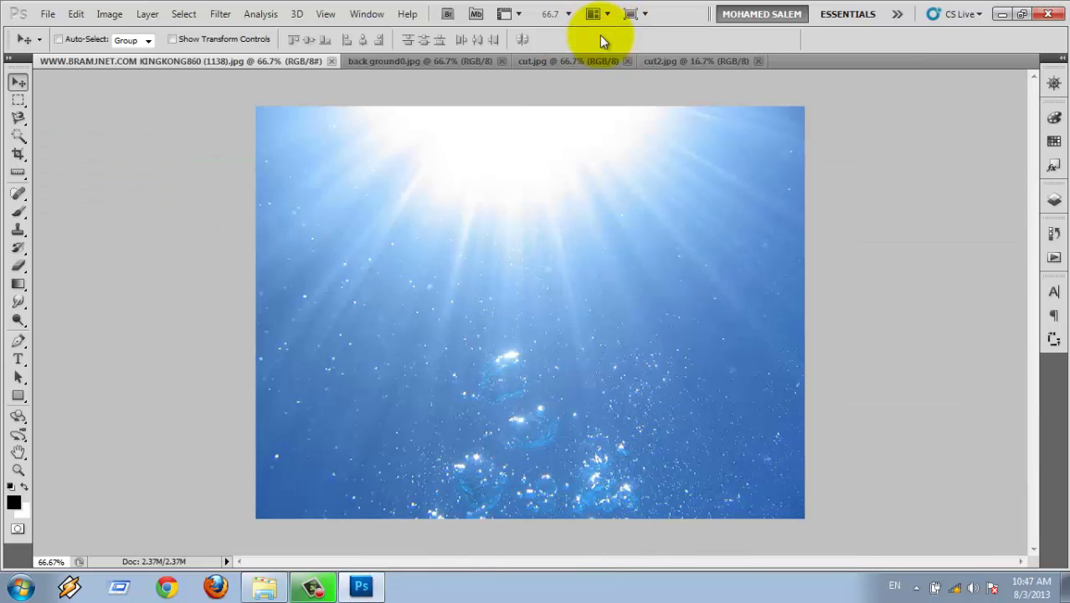
# Browse the back ground0, underwater and cut2 tabs, ending on the cut.jpg Superman logo
pyautogui.click(471, 60)
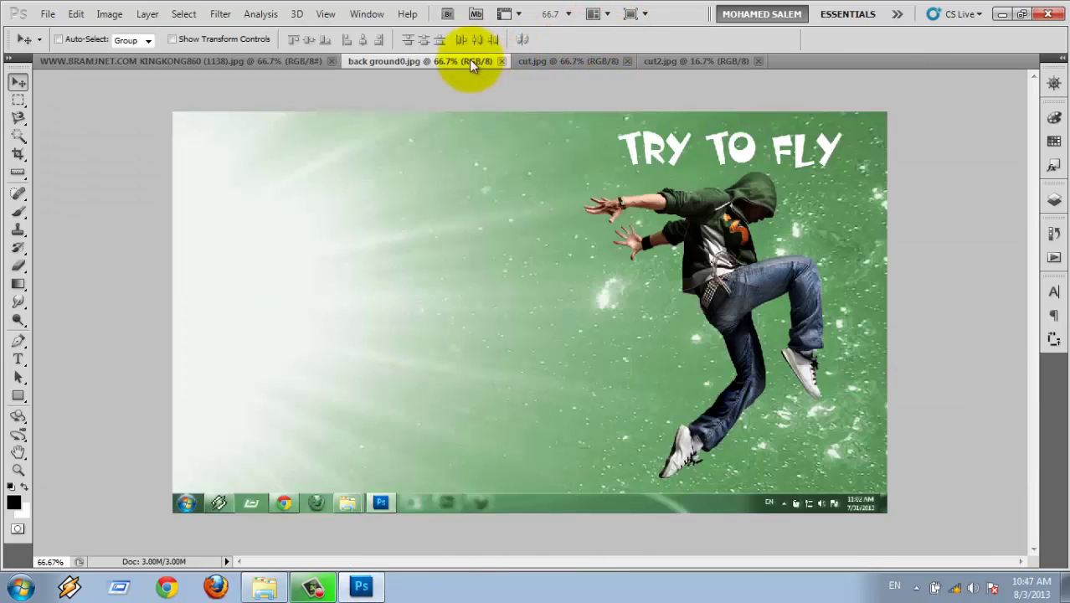
pyautogui.click(556, 60)
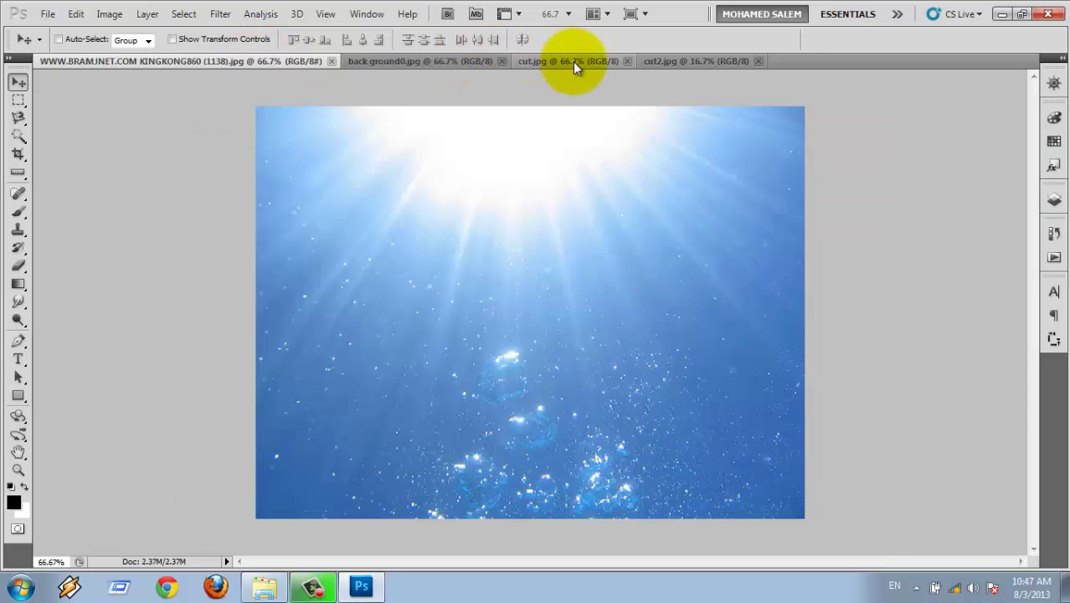
pyautogui.click(674, 61)
pyautogui.click(604, 61)
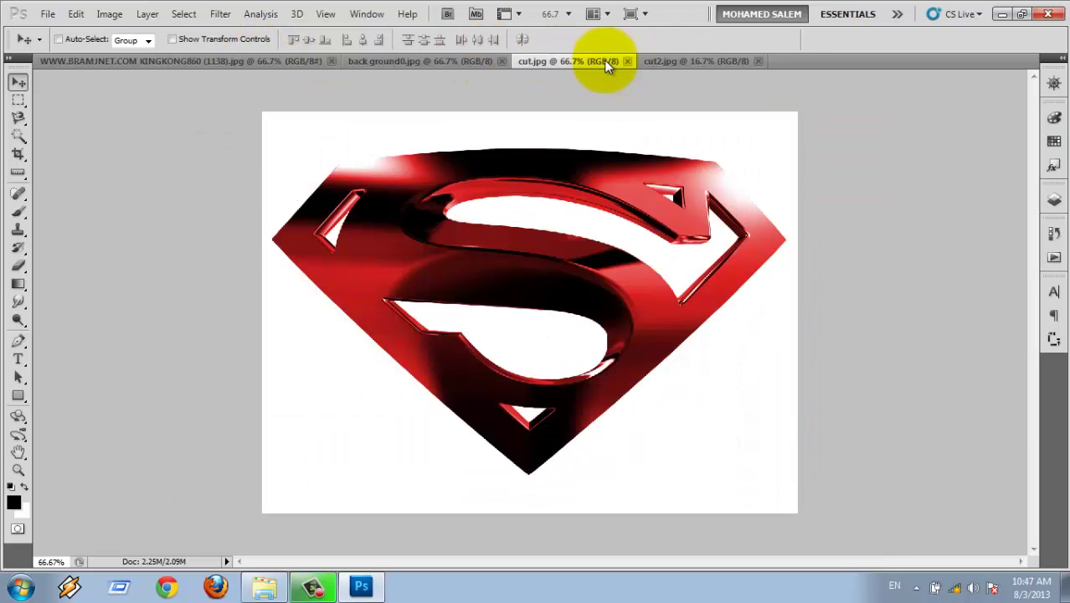
pyautogui.click(643, 15)
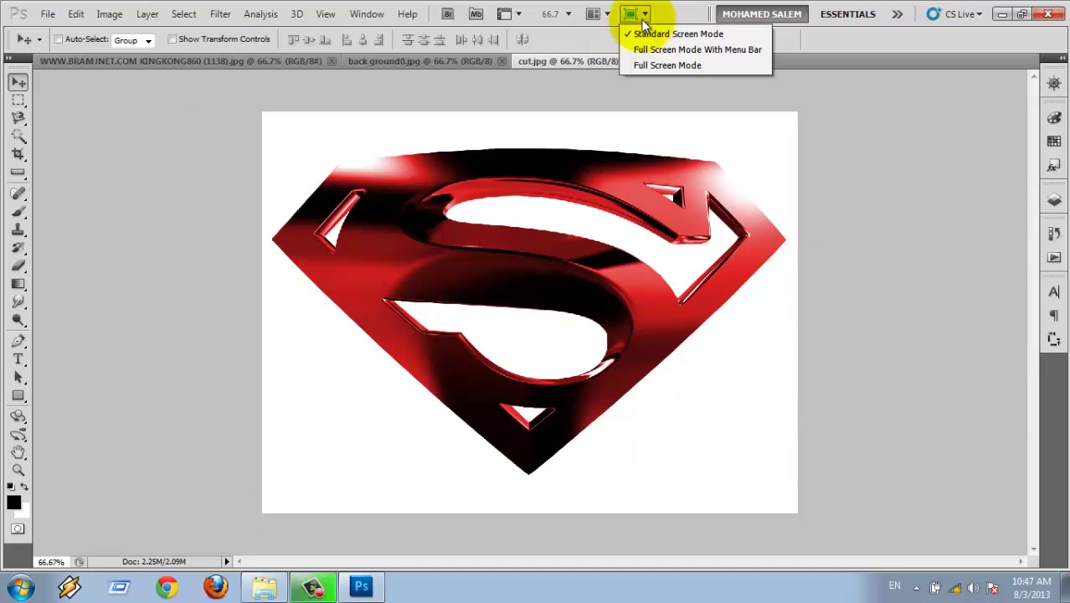
pyautogui.click(649, 18)
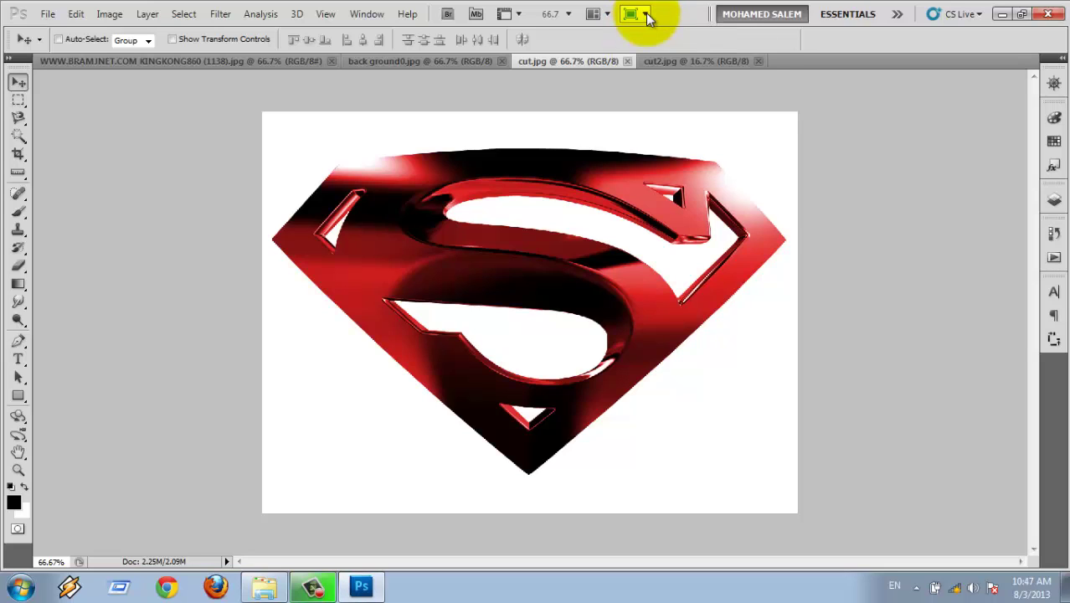
pyautogui.click(650, 17)
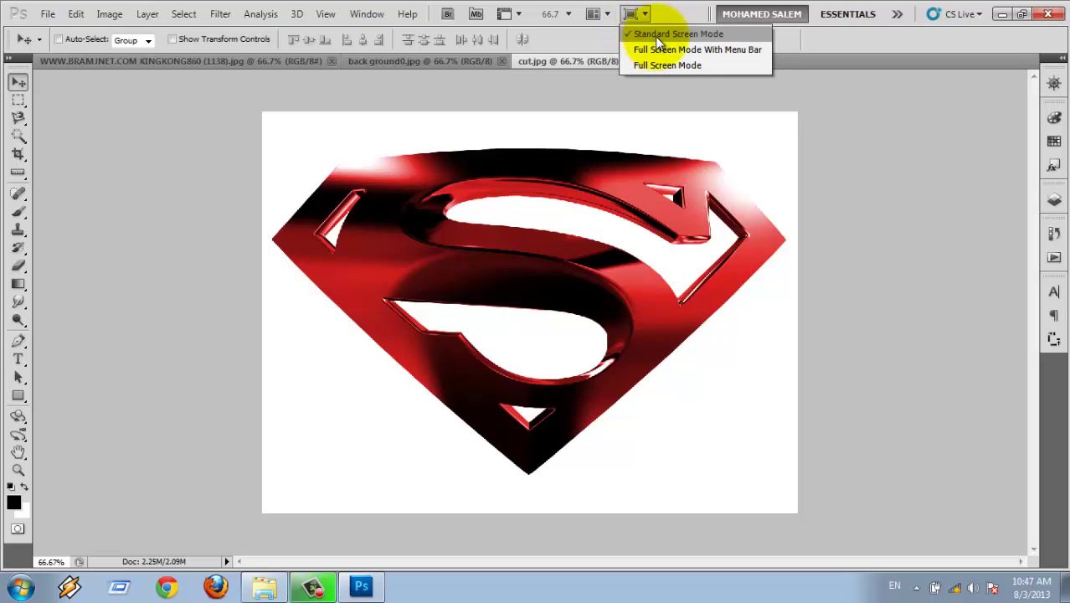
pyautogui.click(699, 49)
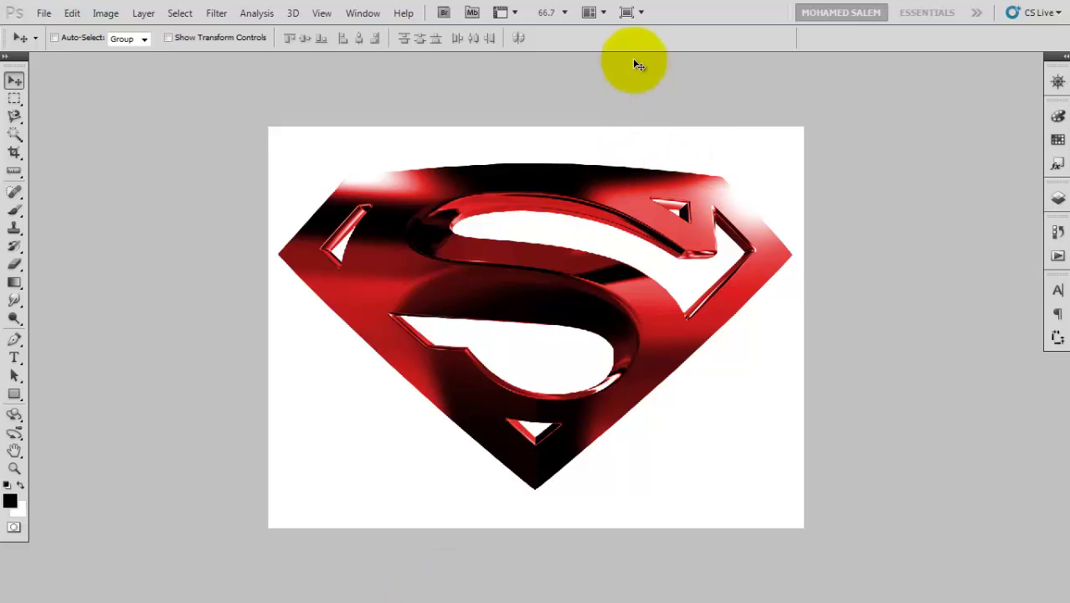
pyautogui.click(642, 12)
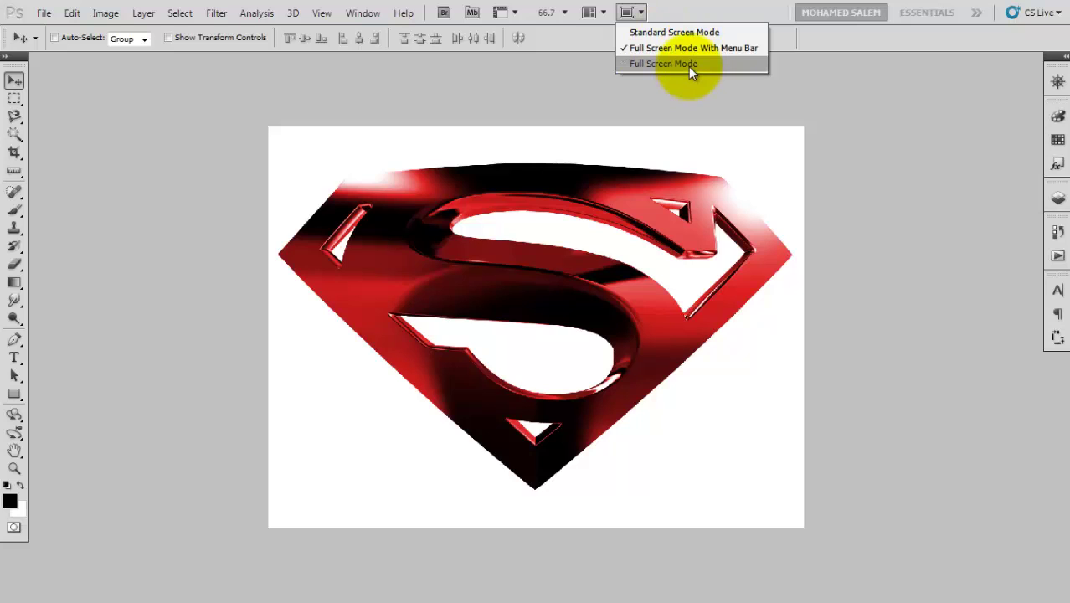
pyautogui.click(688, 66)
pyautogui.click(561, 261)
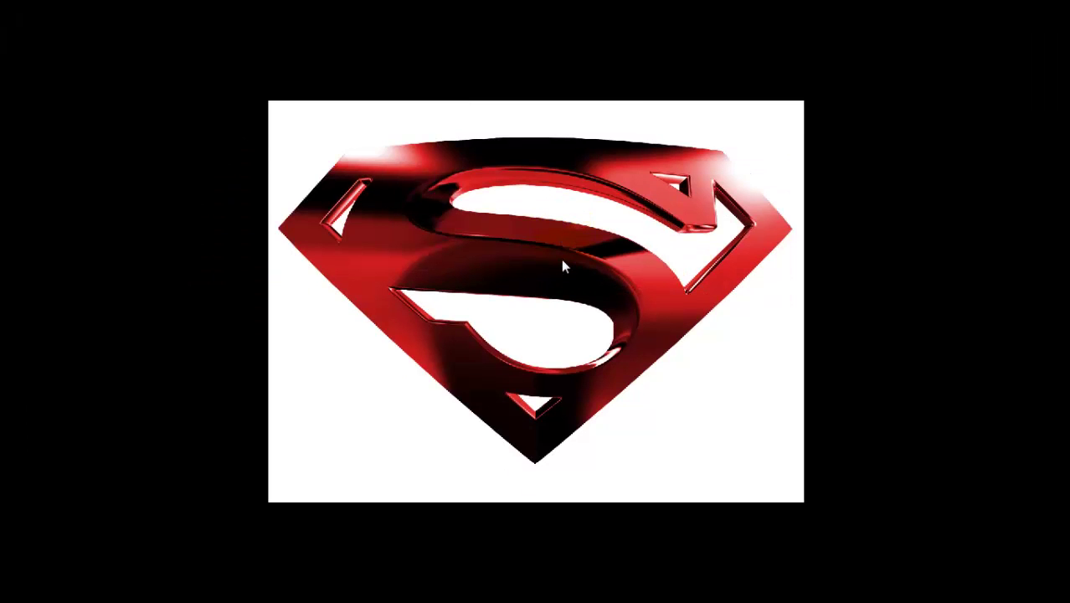
pyautogui.hotkey('ctrl', '0')
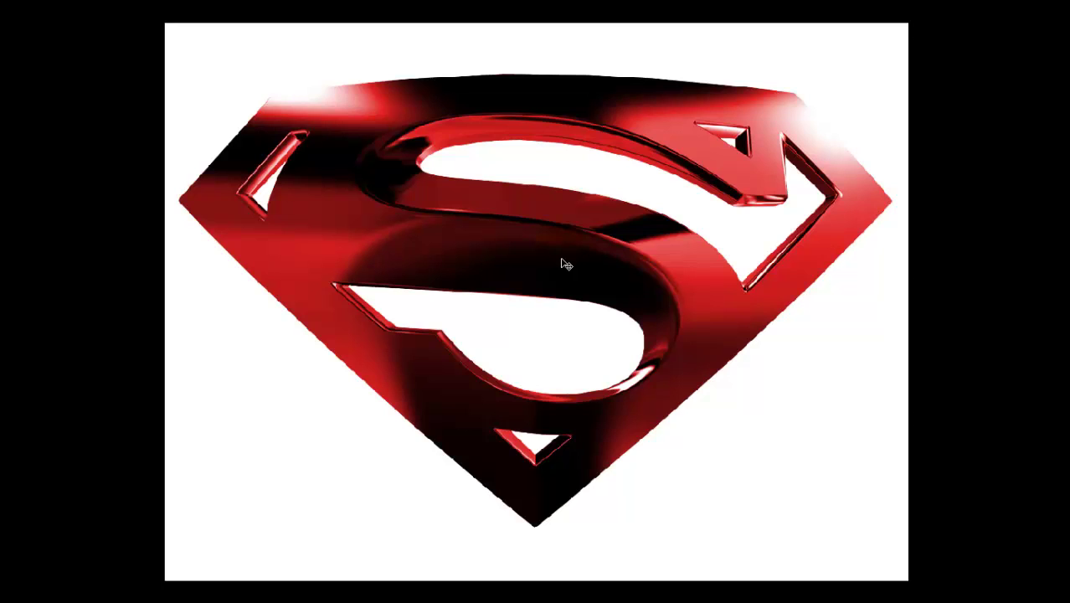
pyautogui.press('f')
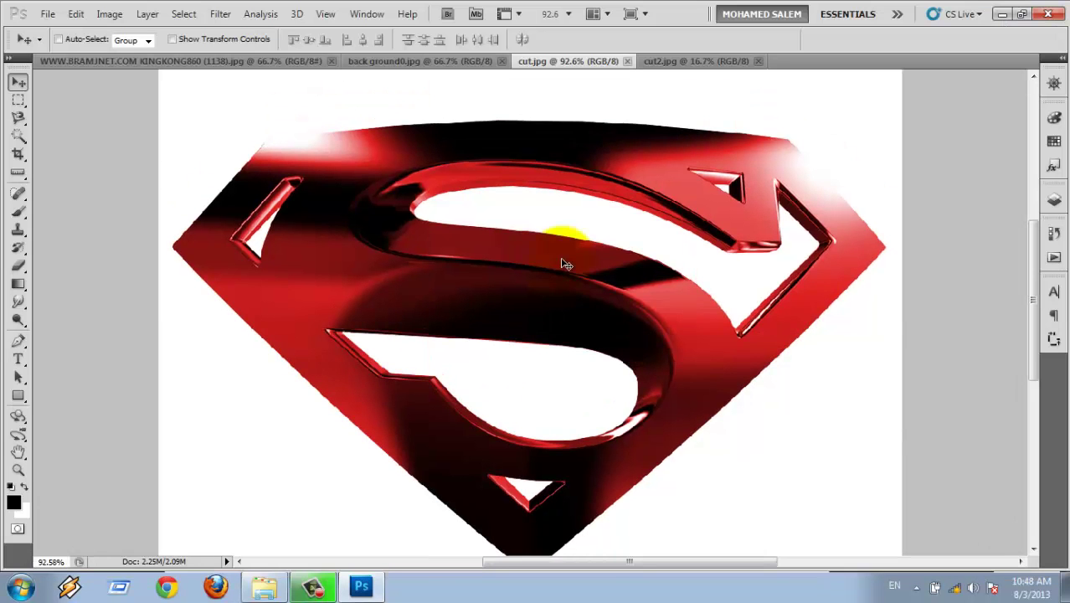
pyautogui.press('f')
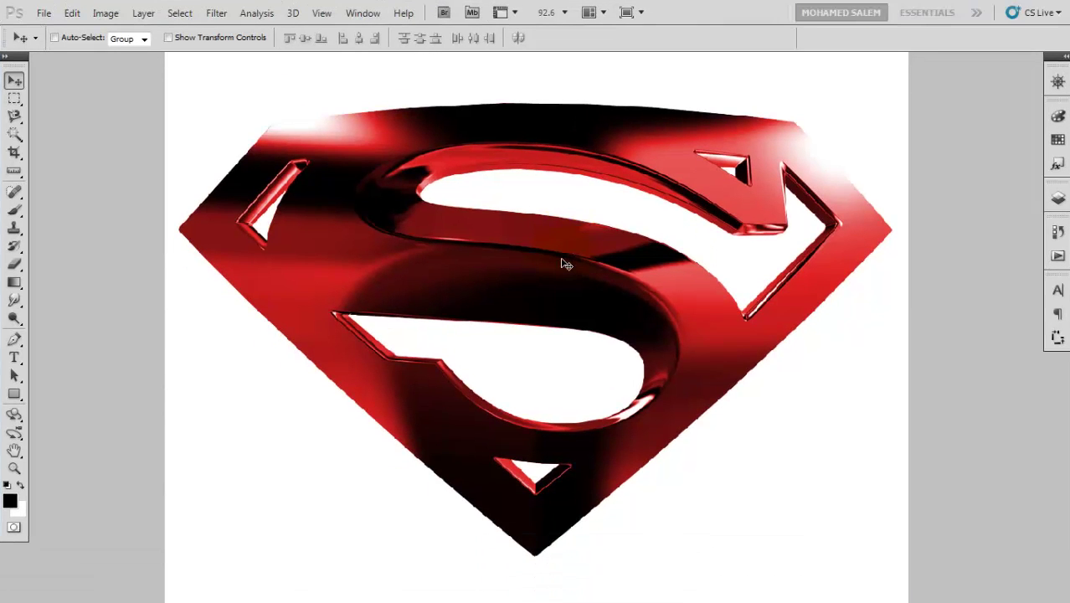
pyautogui.press('f')
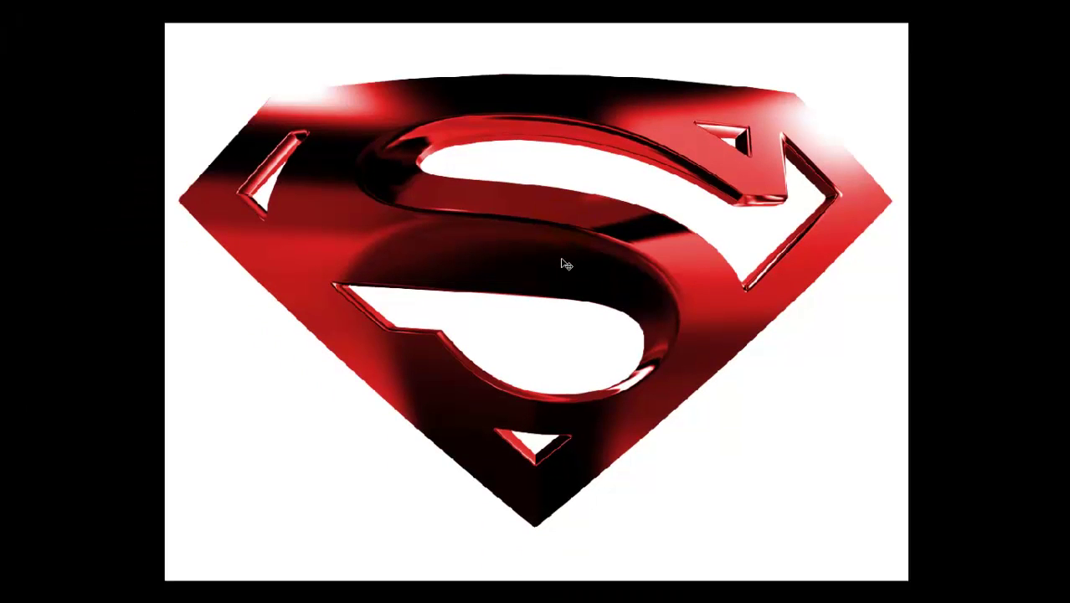
pyautogui.press('f')
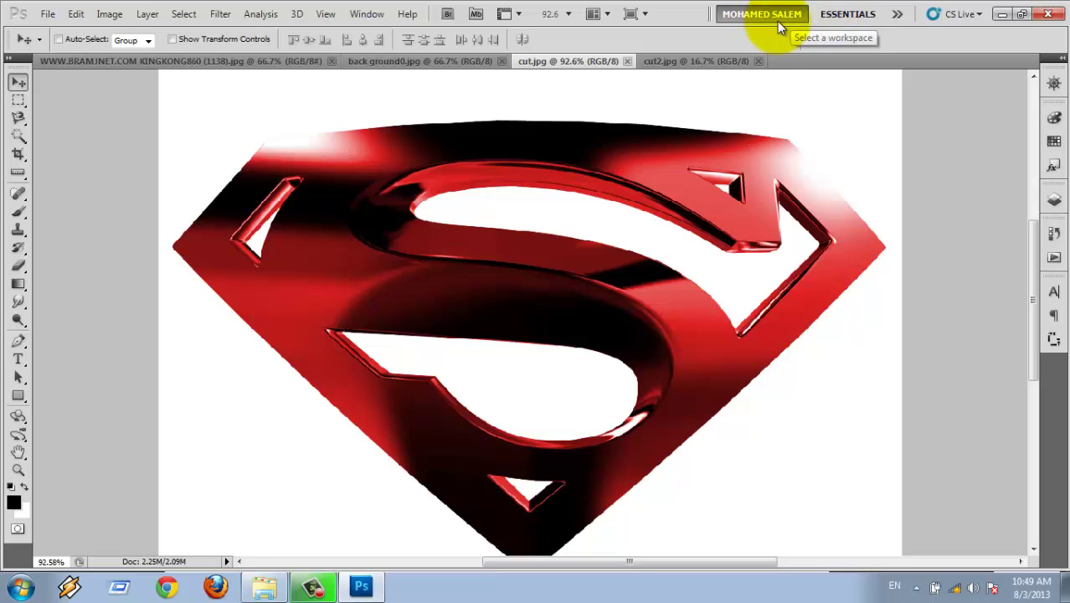
# Apply the 3D workspace and collapse the side panels to icons
pyautogui.click(898, 15)
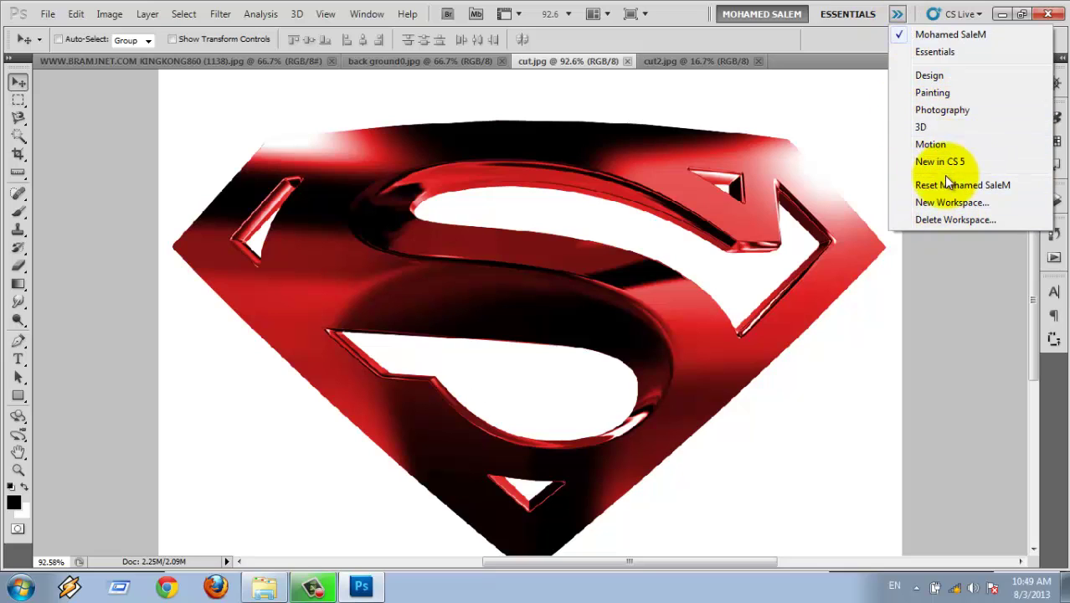
pyautogui.click(951, 129)
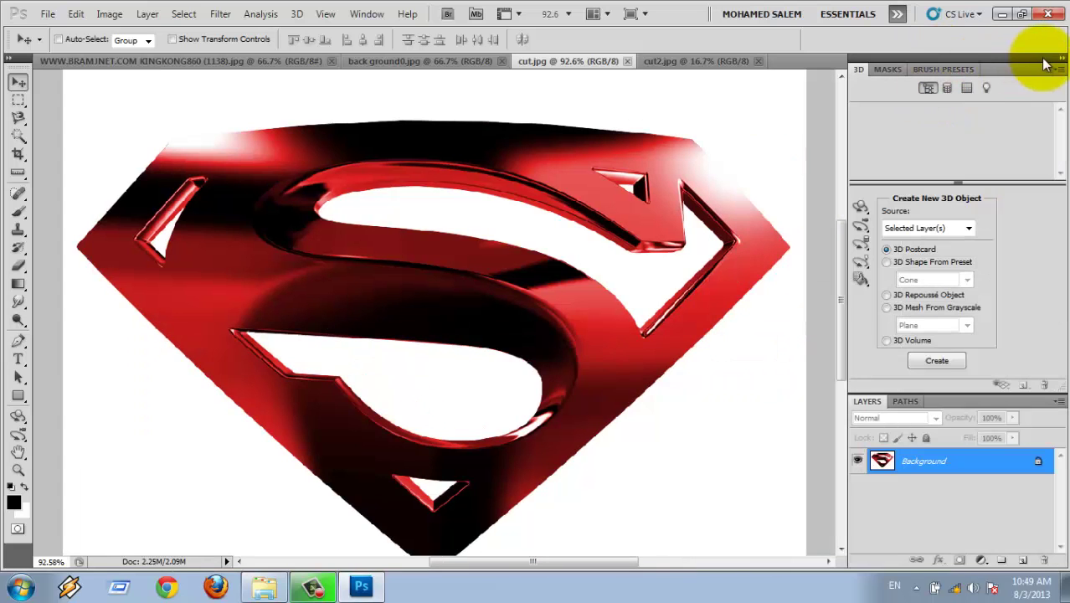
pyautogui.click(1060, 60)
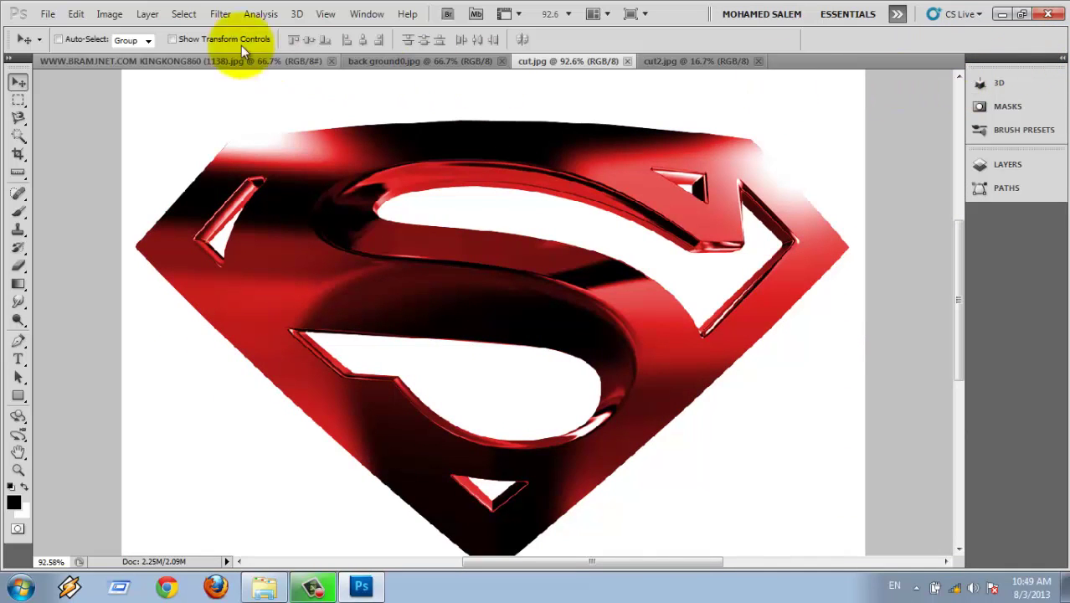
pyautogui.click(68, 14)
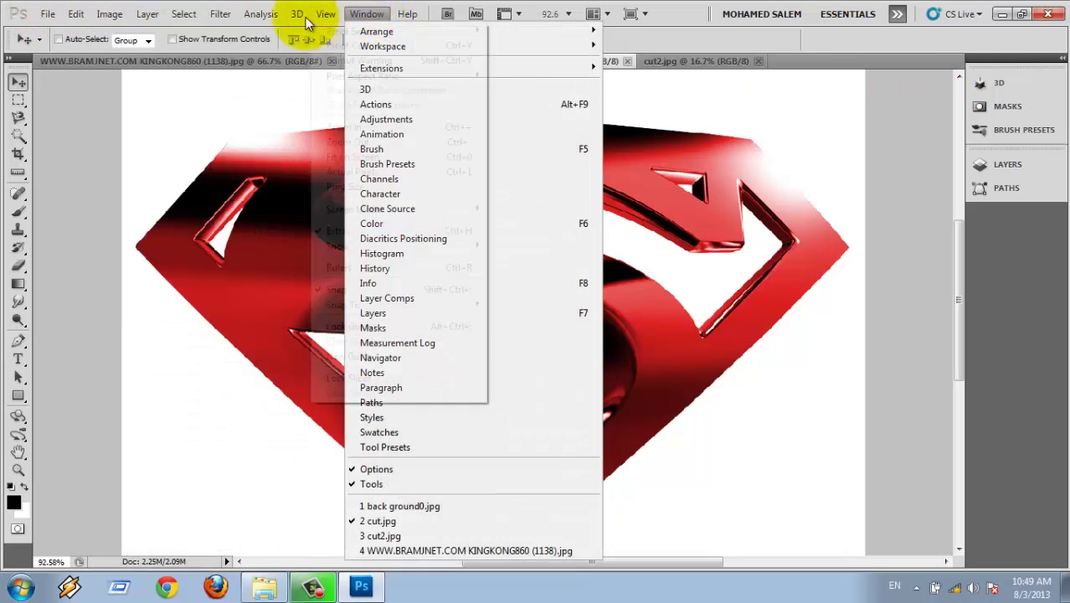
# Reapply the 3D workspace, expand the 3D panel and browse the menus
pyautogui.click(897, 14)
pyautogui.click(934, 127)
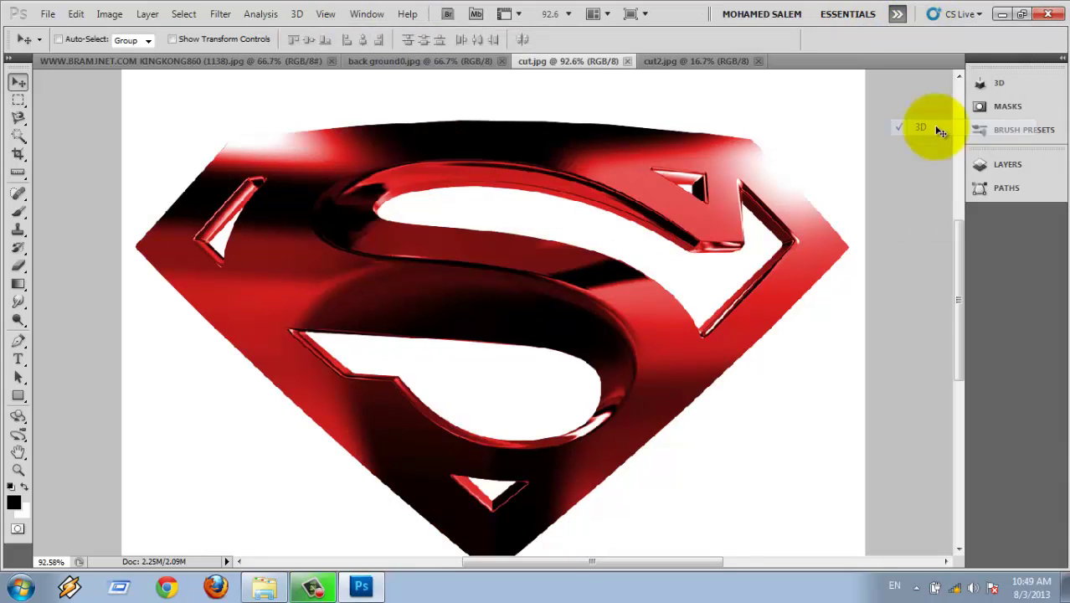
pyautogui.click(1008, 91)
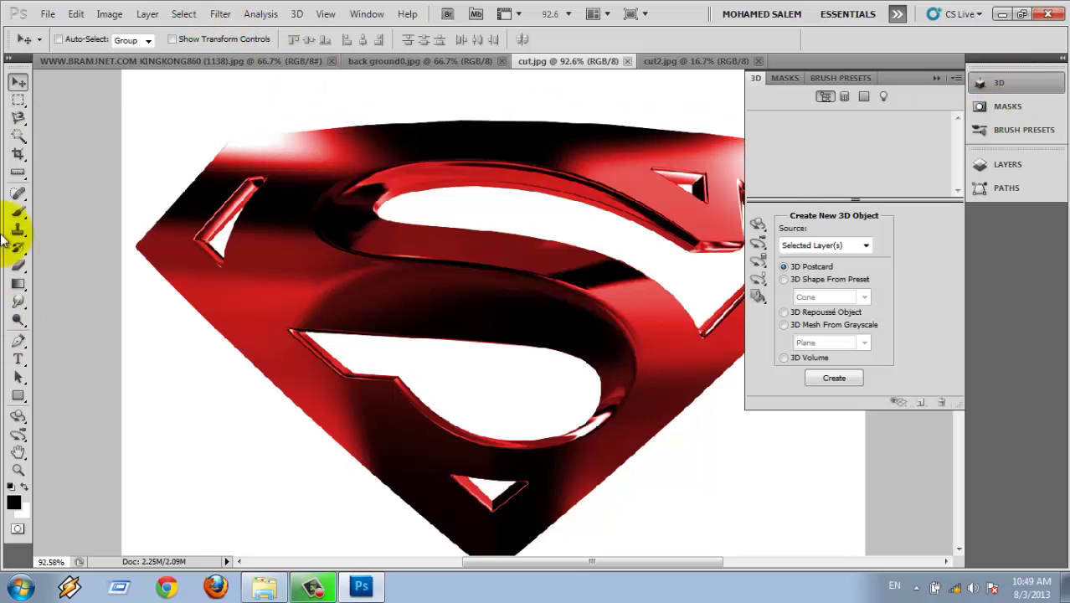
pyautogui.click(42, 14)
pyautogui.moveTo(325, 14)
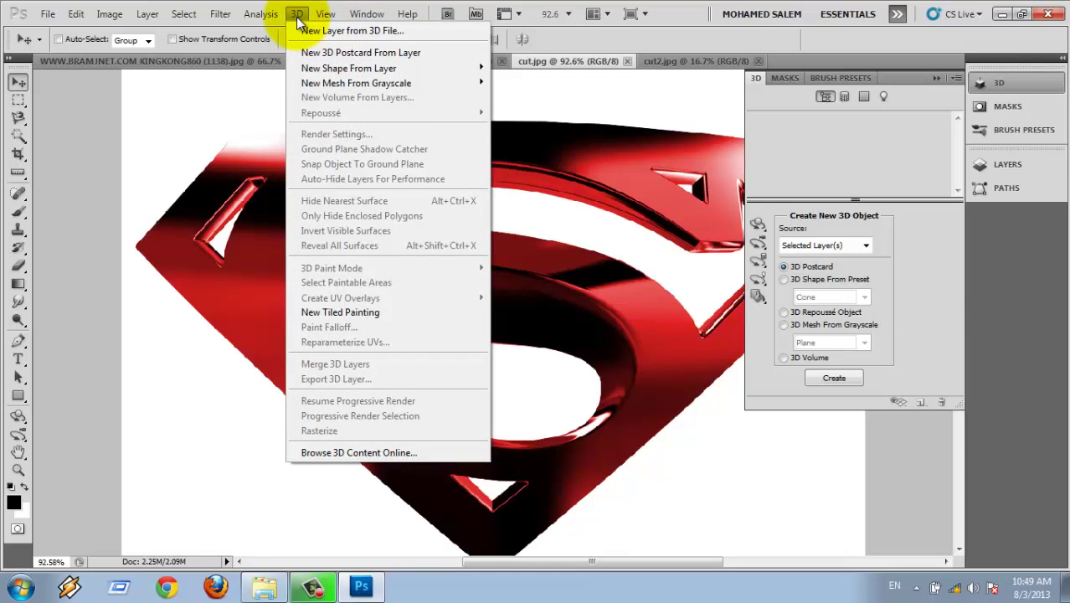
pyautogui.click(641, 214)
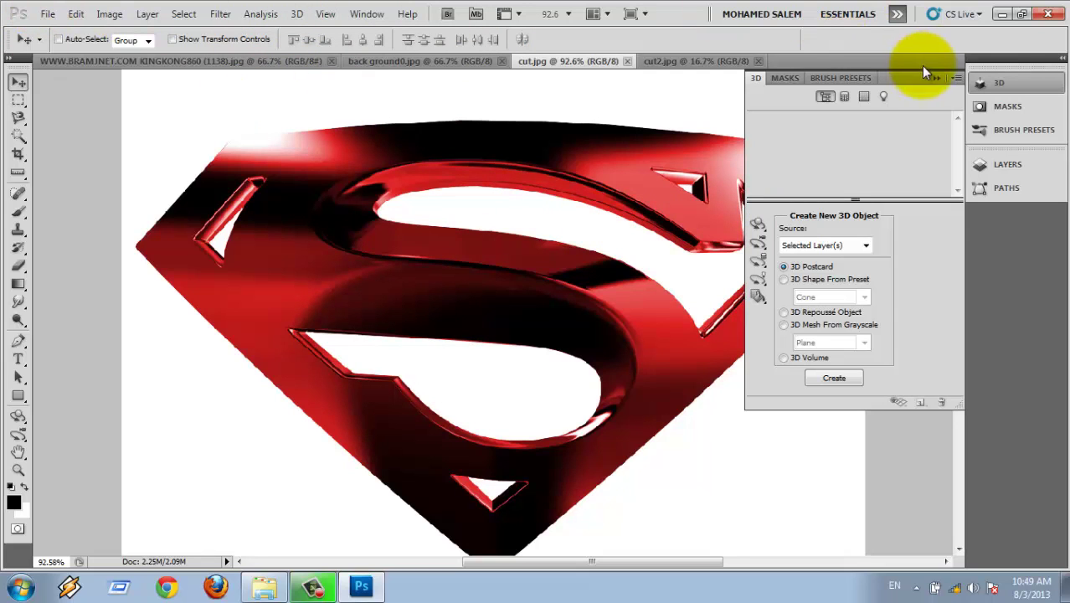
# Switch to the saved custom workspace and close the Mini Bridge panel
pyautogui.click(897, 15)
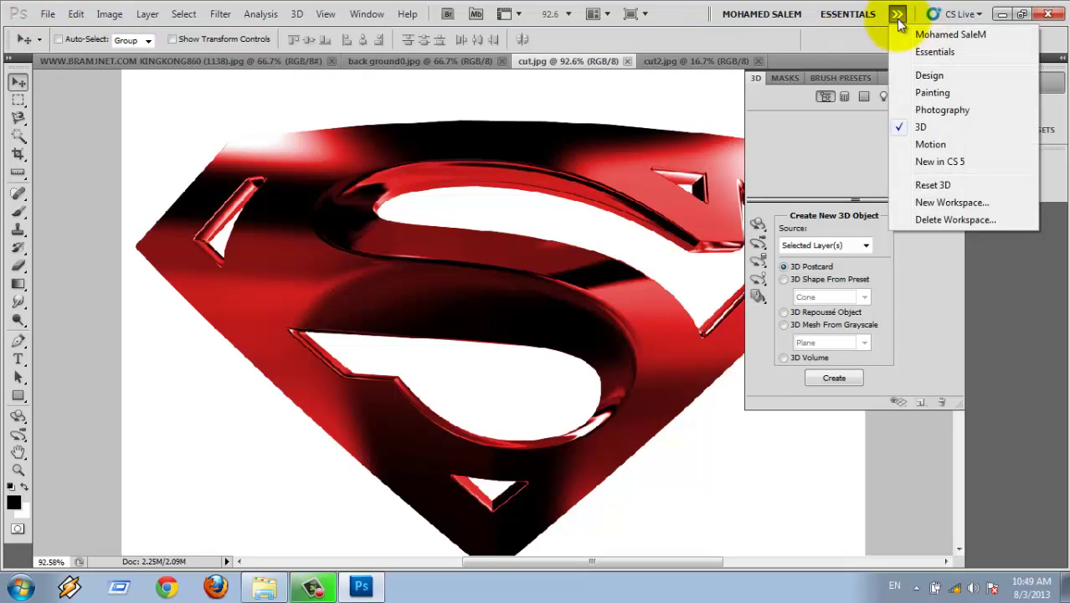
pyautogui.click(987, 35)
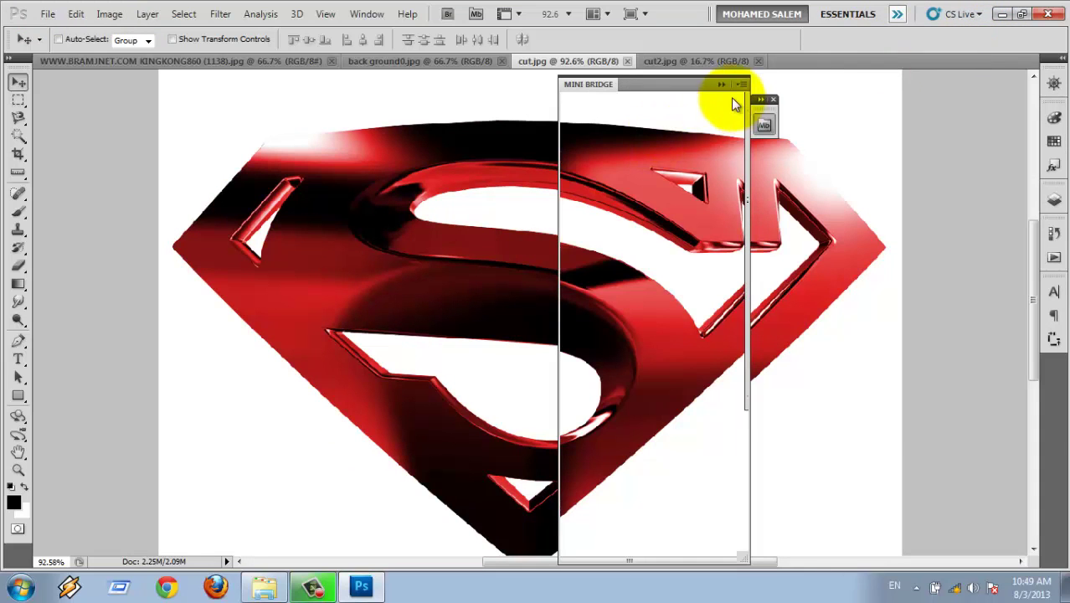
pyautogui.click(764, 100)
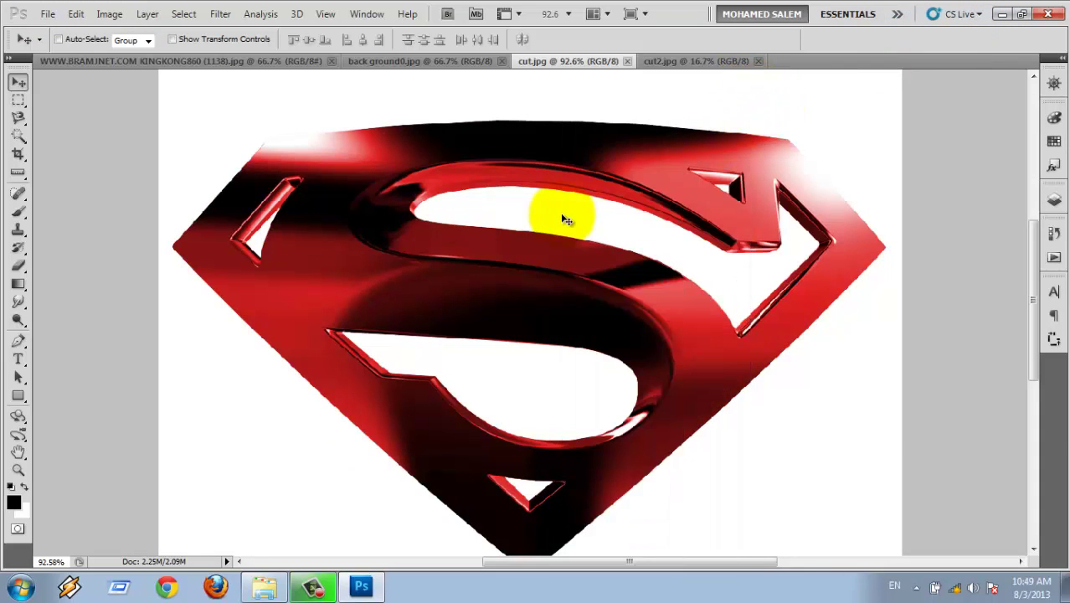
# Zoom out, then close cut.jpg, the underwater image and back ground0.jpg
pyautogui.hotkey('ctrl', '-')
pyautogui.hotkey('ctrl', '-')
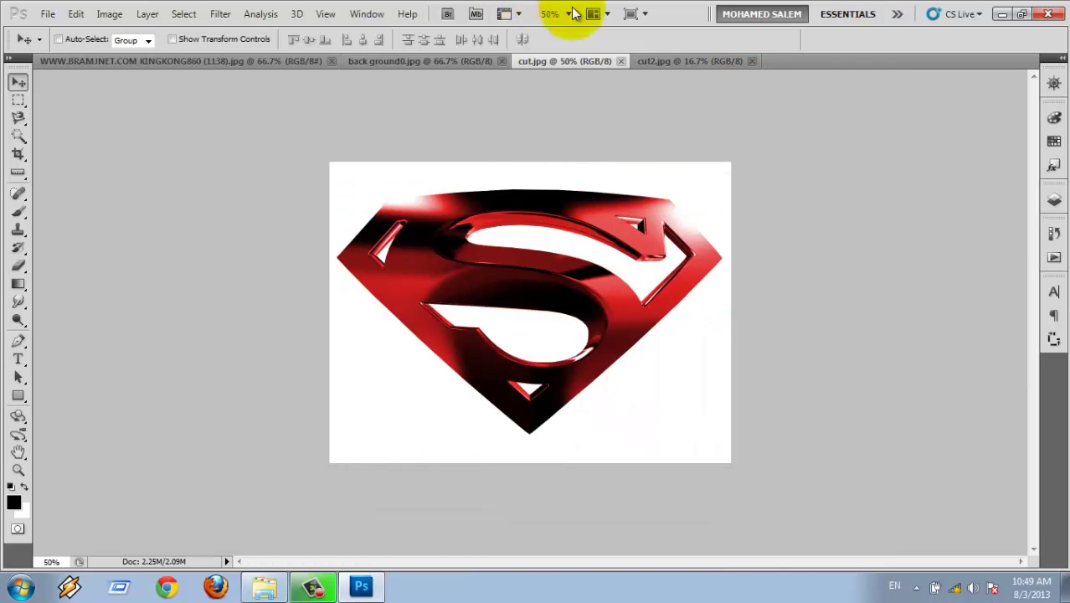
pyautogui.click(621, 62)
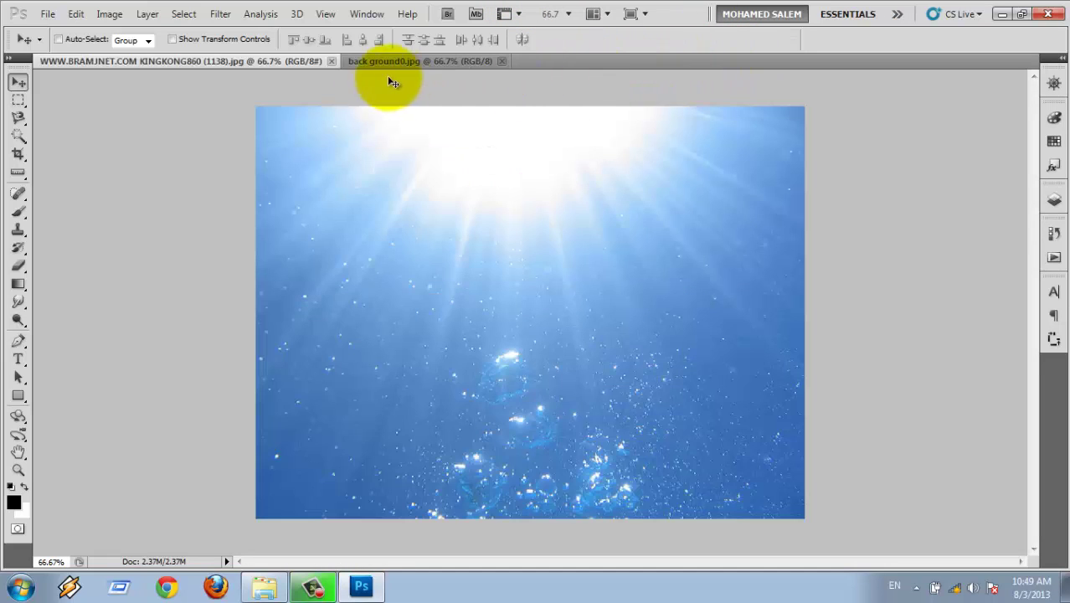
pyautogui.click(332, 62)
pyautogui.click(194, 62)
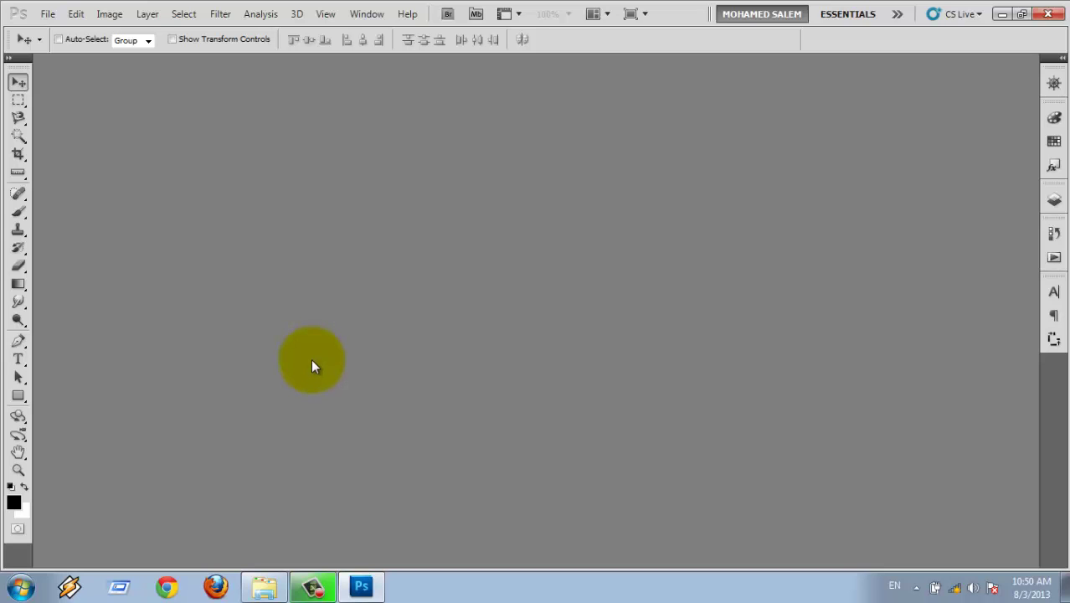
# Open cut.jpg from the class folder via the Open dialog on the empty workspace
pyautogui.doubleClick(340, 328)
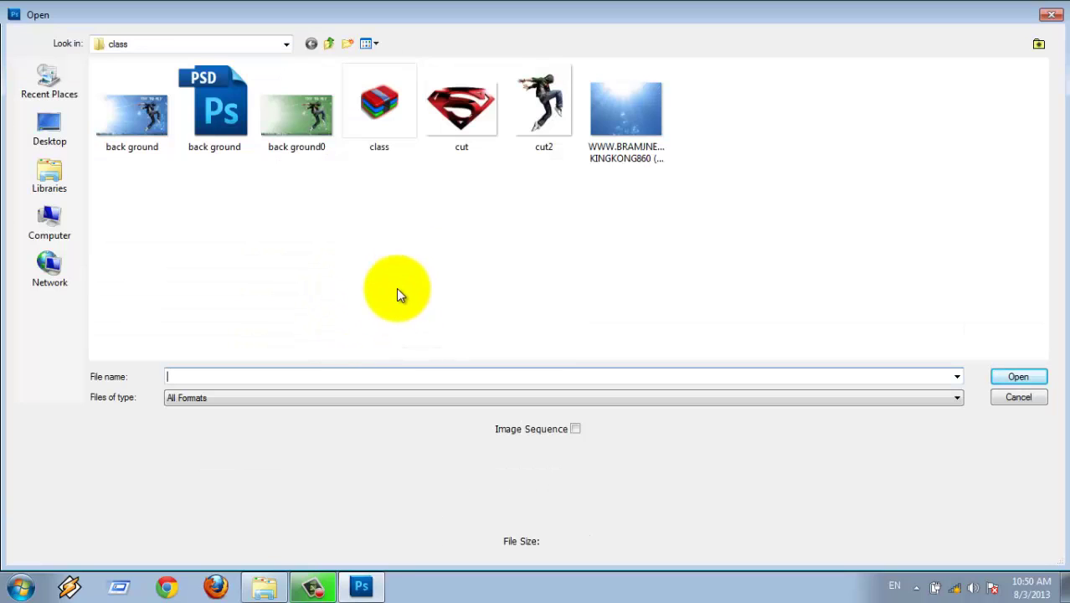
pyautogui.click(471, 112)
pyautogui.doubleClick(471, 112)
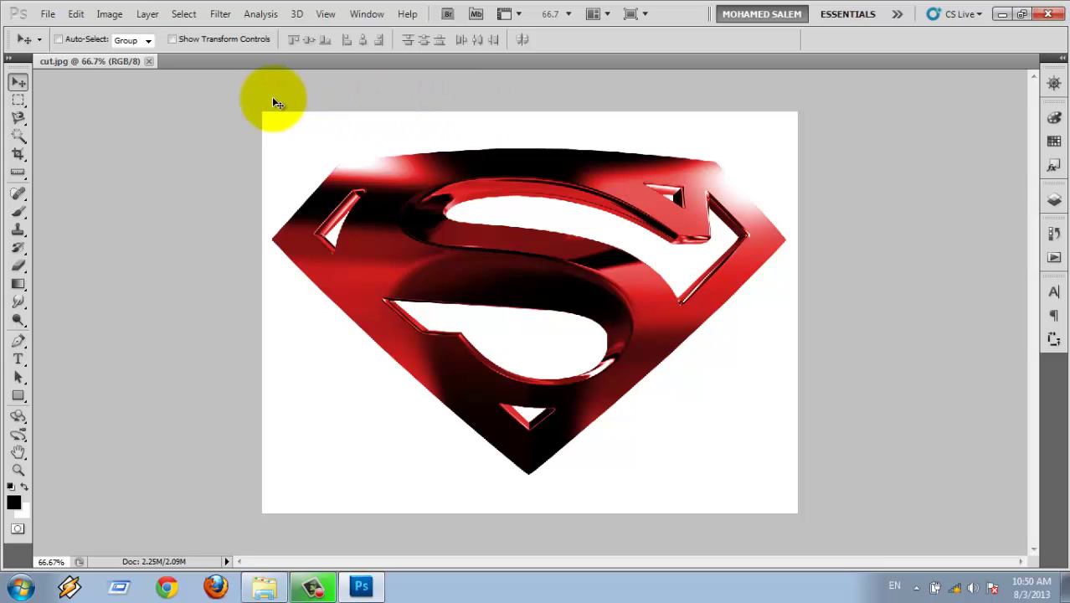
# Browse the marquee and lasso shapes, dismiss a no-pixels warning, and settle on Rectangular Marquee
pyautogui.click(19, 102)
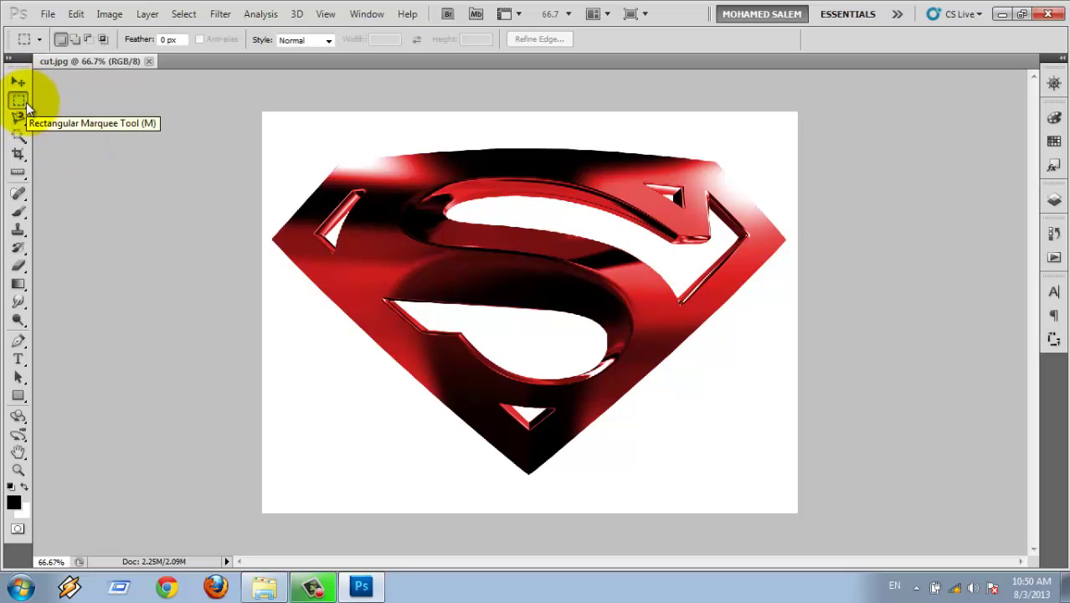
pyautogui.rightClick(26, 102)
pyautogui.click(86, 226)
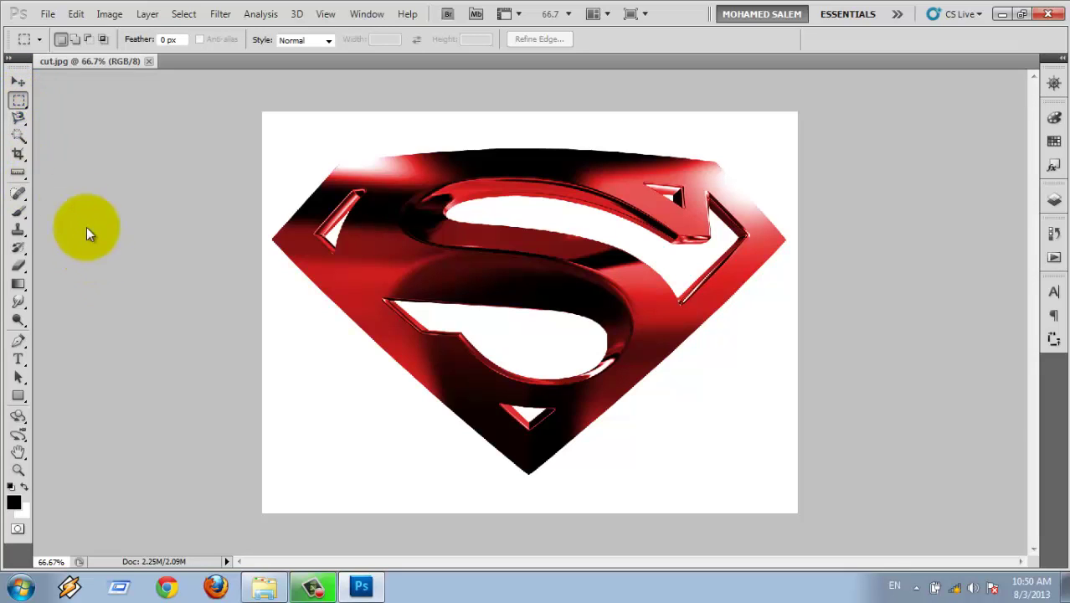
pyautogui.click(508, 235)
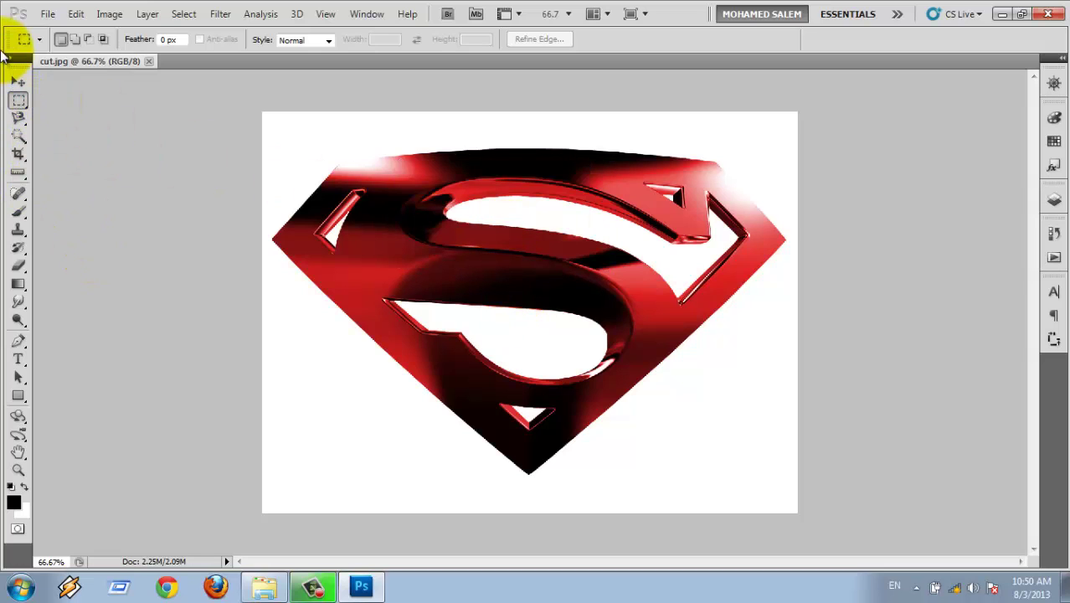
pyautogui.click(18, 116)
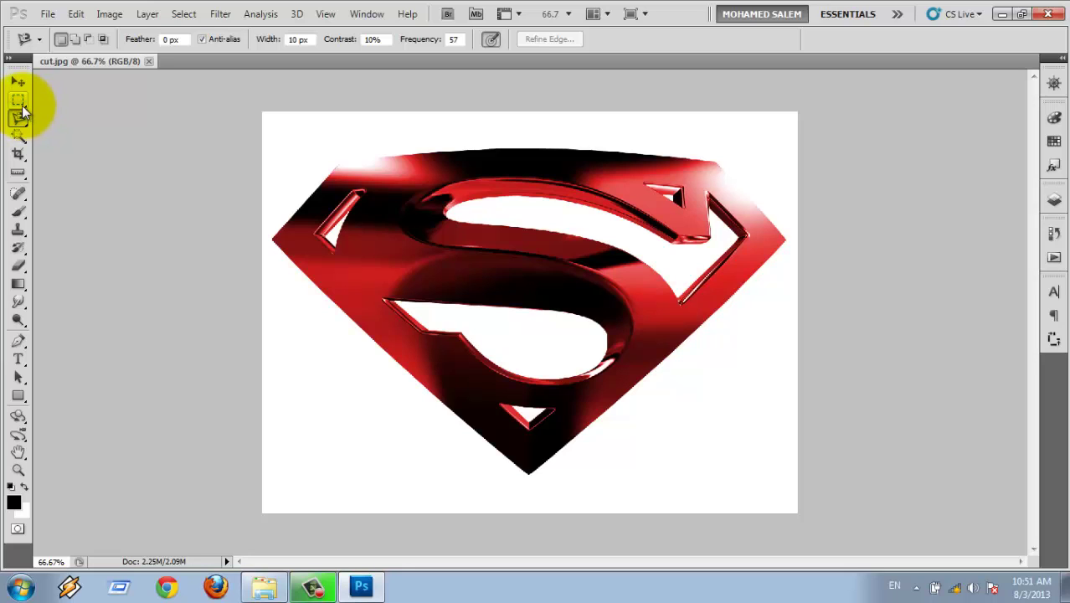
pyautogui.click(17, 100)
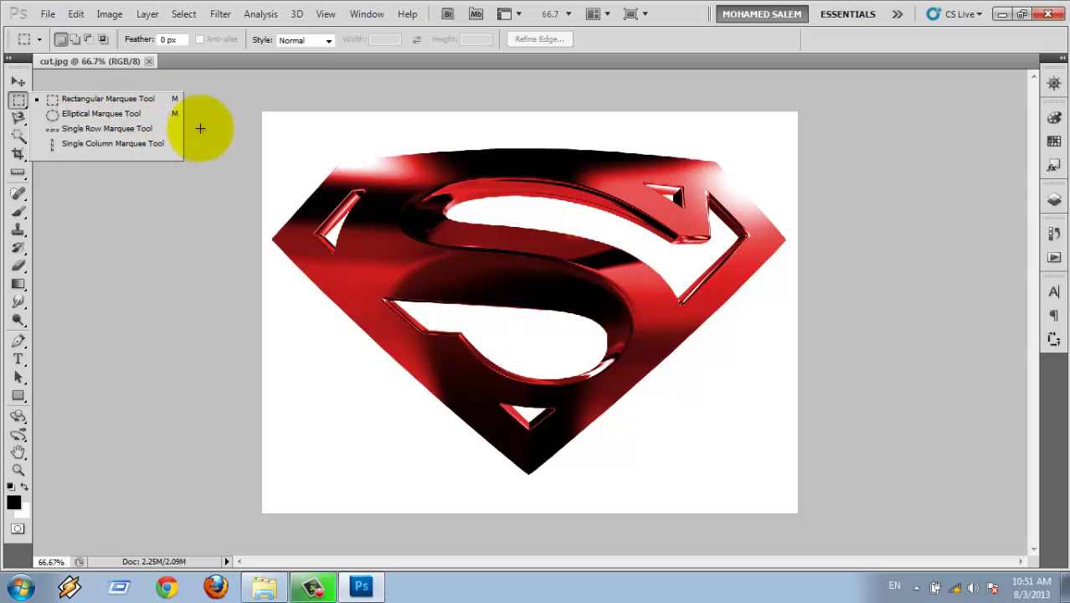
pyautogui.click(126, 99)
# Drag several trial rectangular selections over different parts of the Superman logo
pyautogui.moveTo(315, 144)
pyautogui.mouseDown()
pyautogui.moveTo(625, 286)
pyautogui.moveTo(630, 402)
pyautogui.mouseUp()
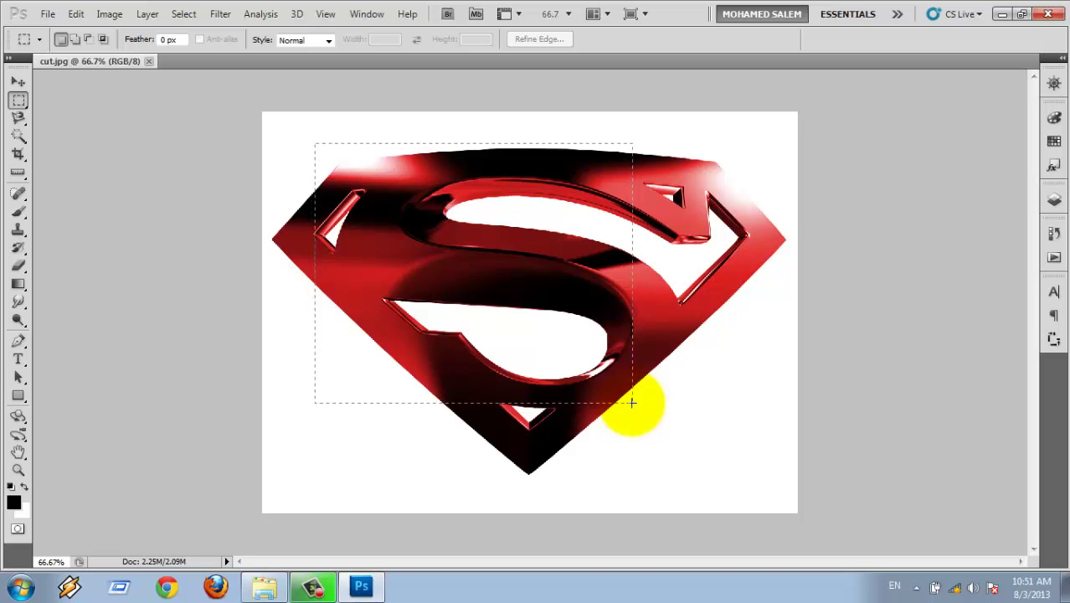
pyautogui.moveTo(632, 402)
pyautogui.mouseDown()
pyautogui.moveTo(574, 403)
pyautogui.moveTo(433, 250)
pyautogui.mouseUp()
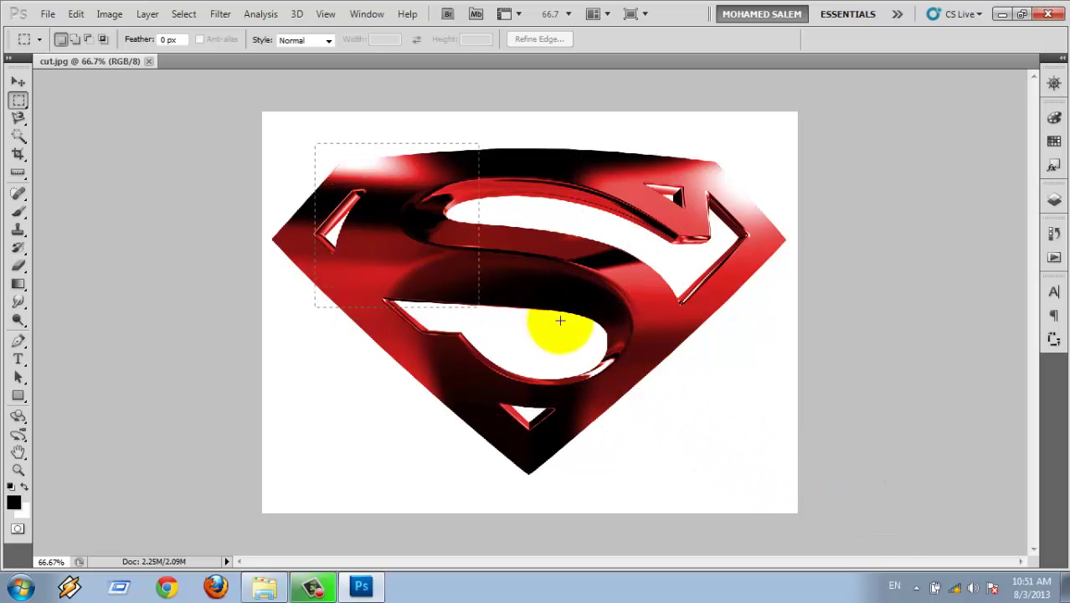
pyautogui.moveTo(433, 250)
pyautogui.mouseDown()
pyautogui.moveTo(436, 220)
pyautogui.moveTo(400, 199)
pyautogui.moveTo(604, 432)
pyautogui.mouseUp()
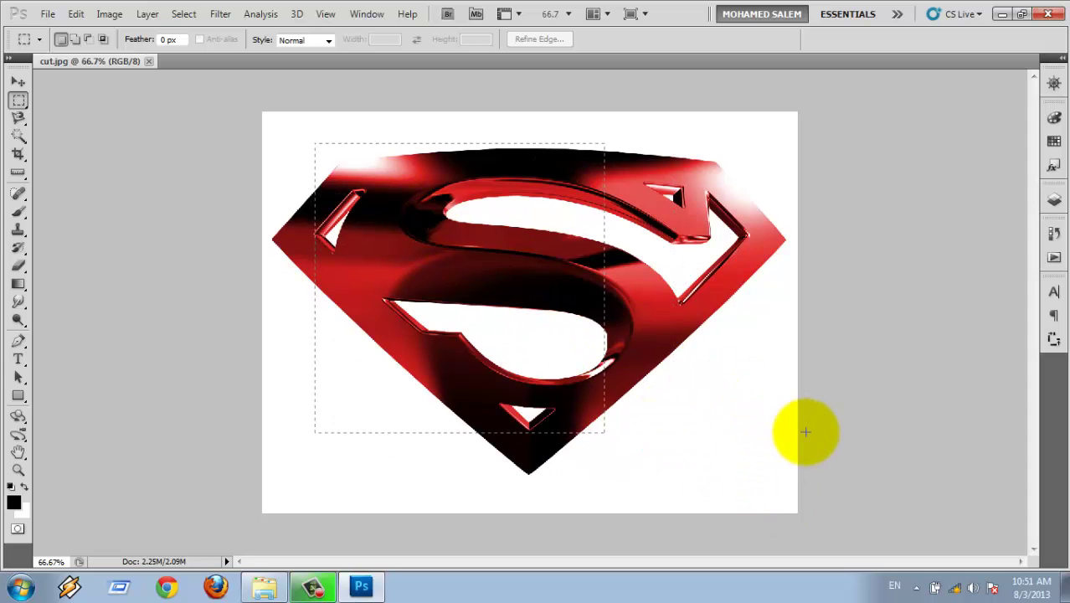
pyautogui.click(386, 209)
pyautogui.moveTo(347, 173)
pyautogui.mouseDown()
pyautogui.moveTo(747, 486)
pyautogui.moveTo(706, 467)
pyautogui.mouseUp()
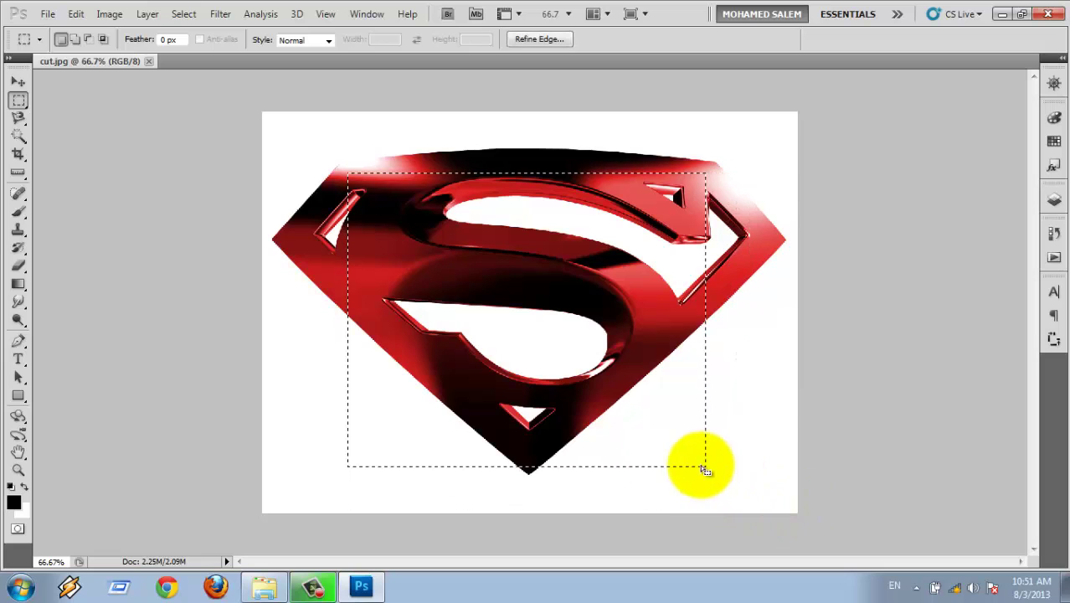
# Deselect, then drag a rectangle enclosing the entire Superman logo
pyautogui.click(275, 192)
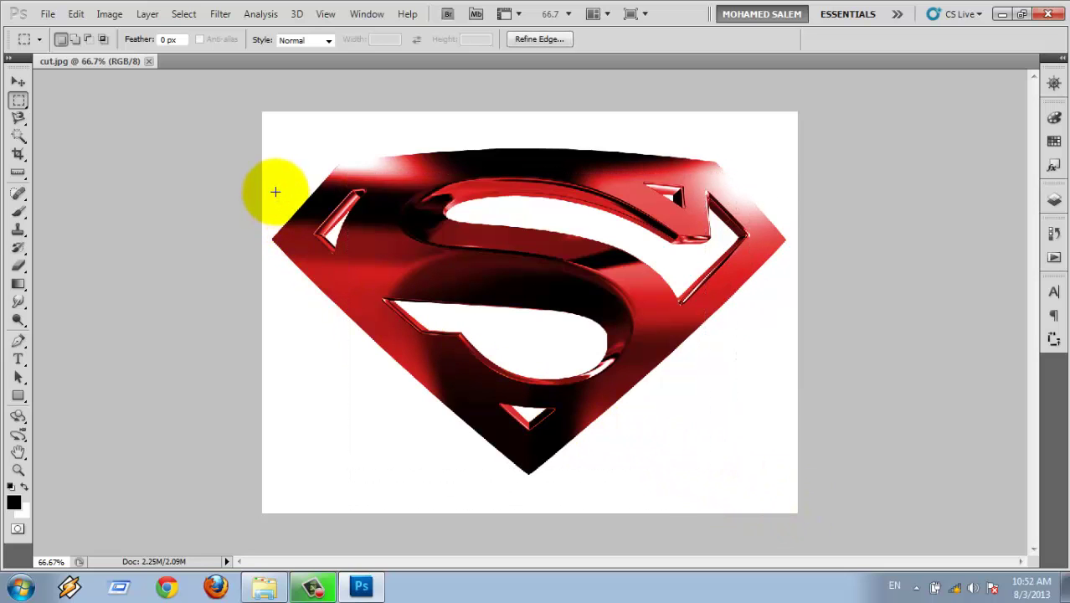
pyautogui.click(261, 134)
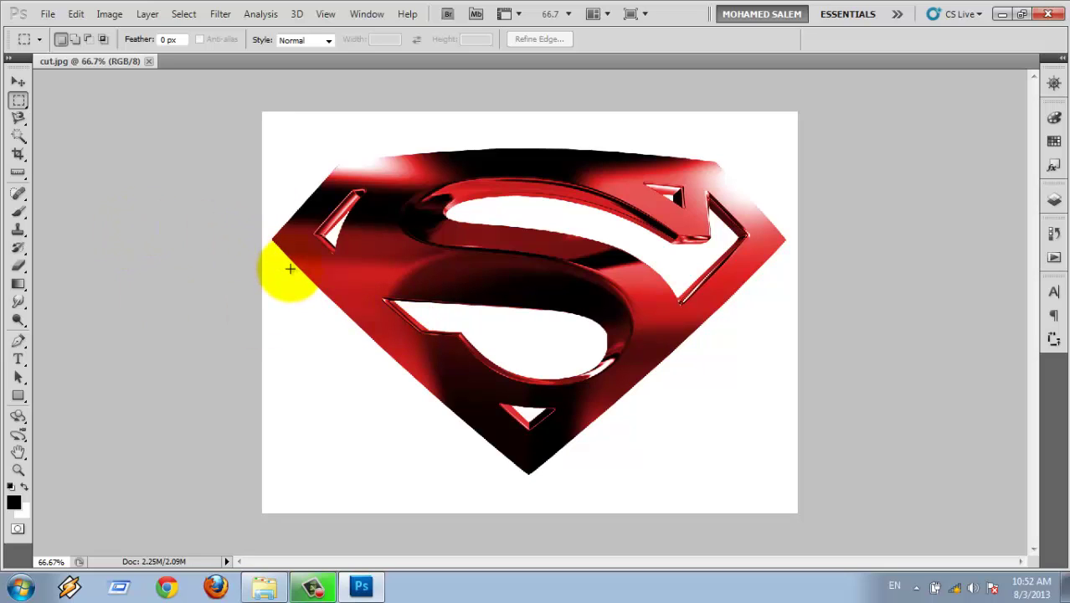
pyautogui.moveTo(270, 134); pyautogui.dragTo(790, 477)
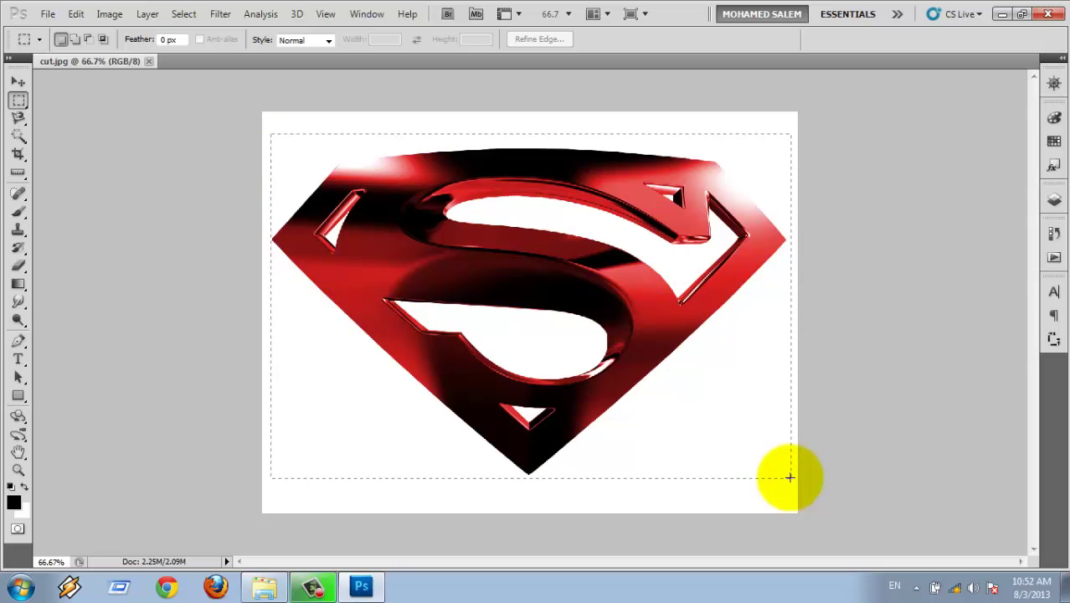
pyautogui.moveTo(790, 477); pyautogui.dragTo(787, 474)
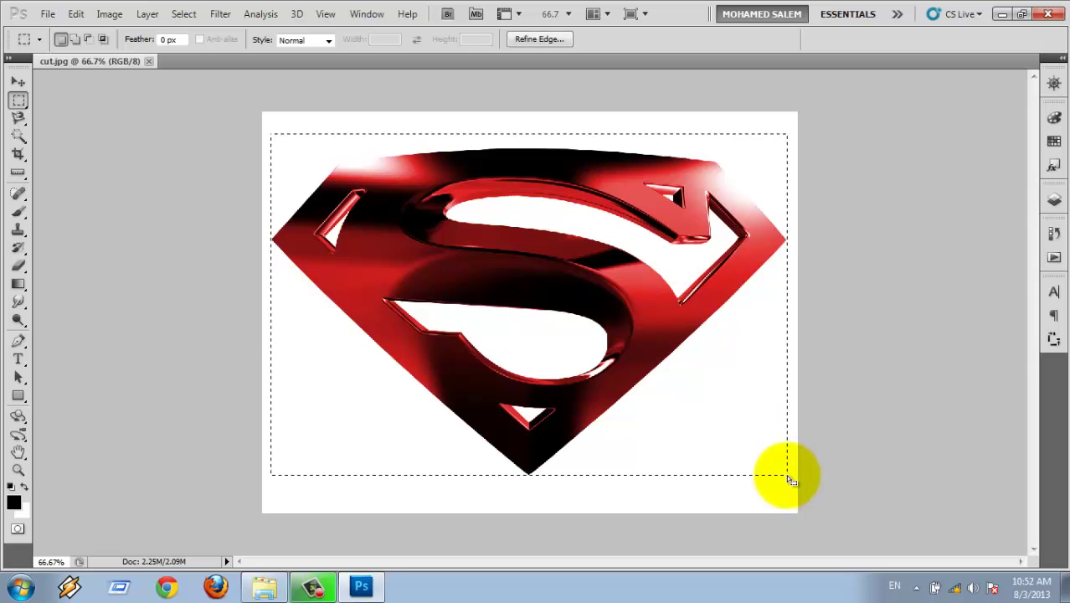
pyautogui.click(109, 14)
pyautogui.moveTo(76, 14)
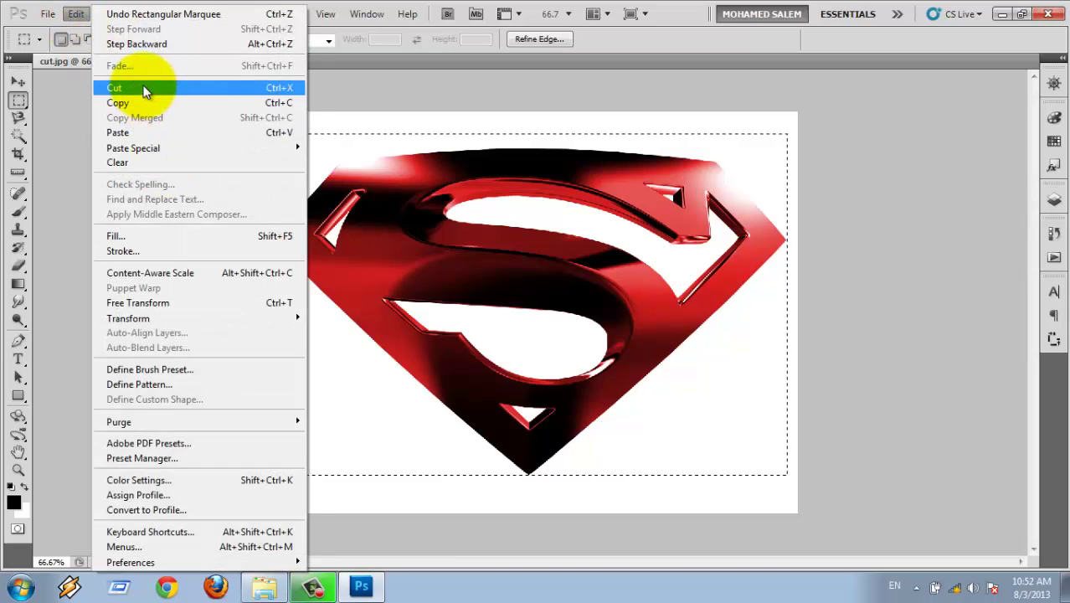
# Cut the logo and create a clipboard-sized Untitled-1 document filled black
pyautogui.click(144, 91)
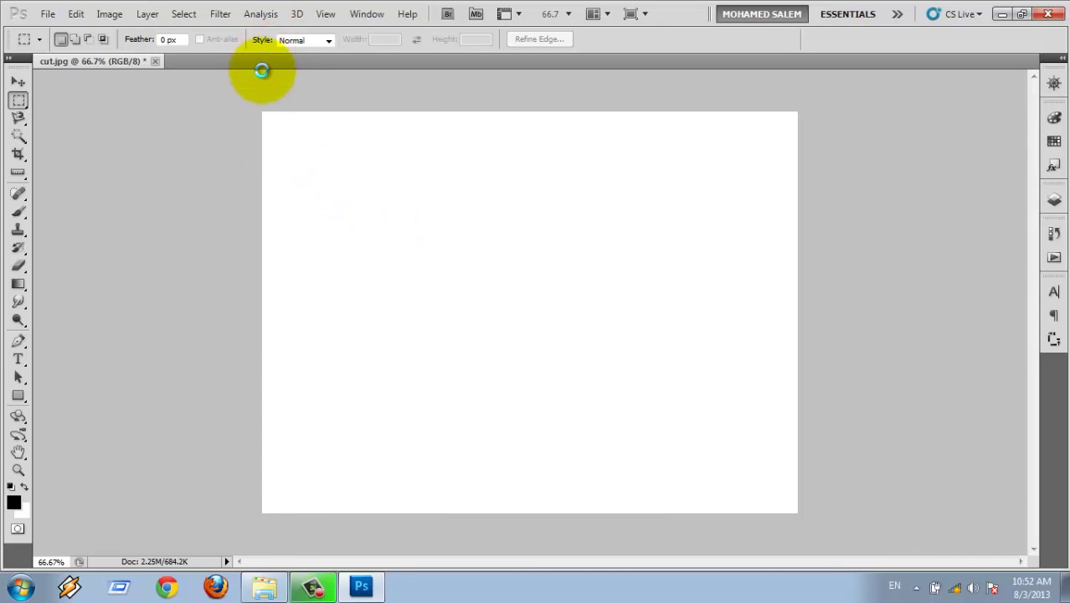
pyautogui.hotkey('ctrl', 'n')
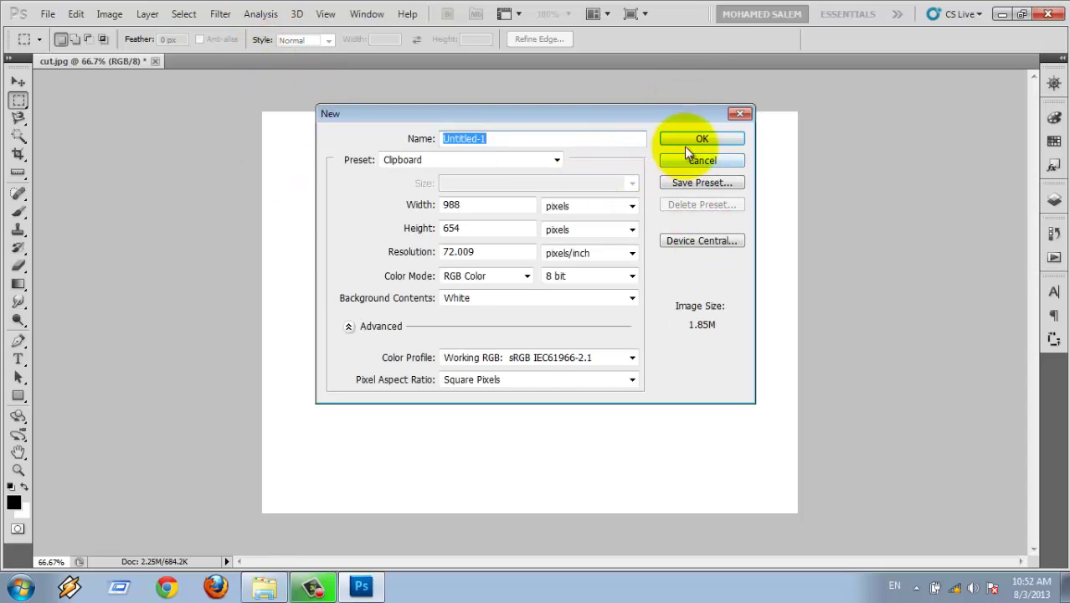
pyautogui.click(695, 139)
pyautogui.hotkey('alt', 'BackSpace')
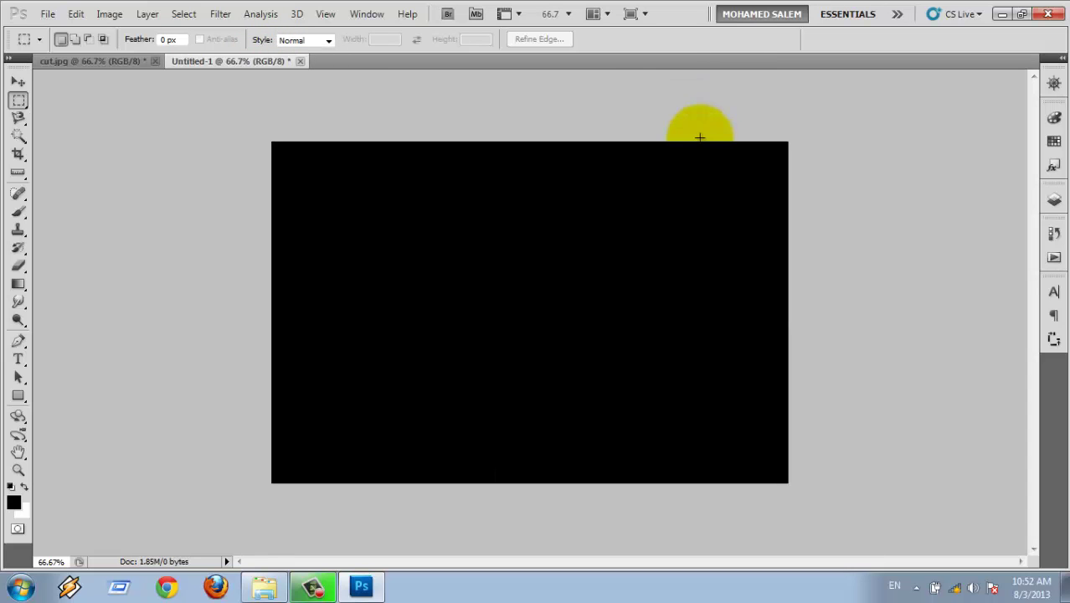
# Paste the logo into Untitled-1 and scale it down to about 75%
pyautogui.hotkey('ctrl', 'v')
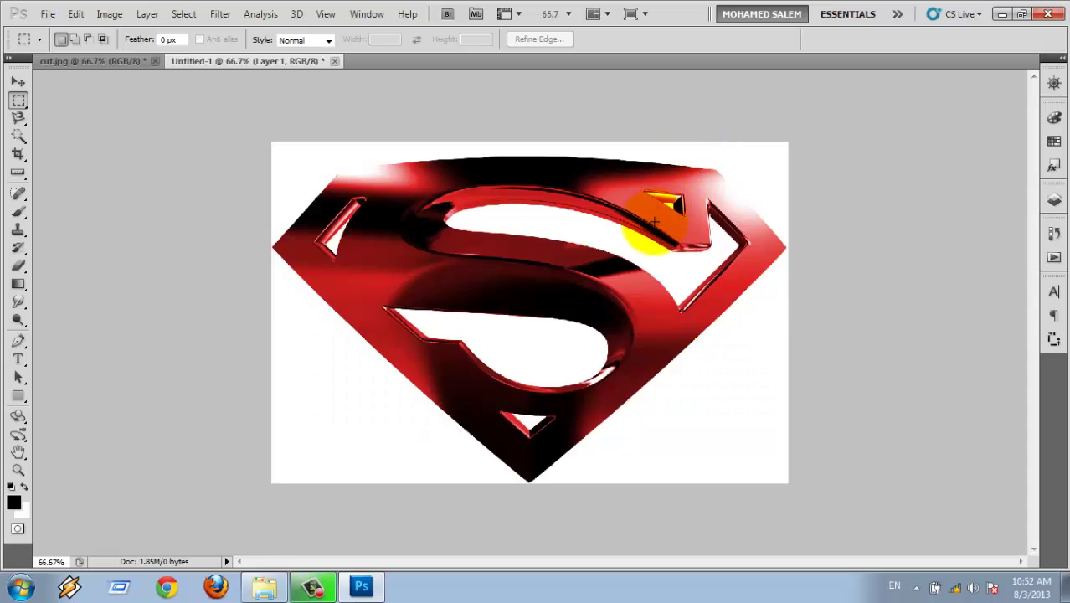
pyautogui.hotkey('ctrl', 't')
pyautogui.moveTo(787, 157); pyautogui.dragTo(659, 251)
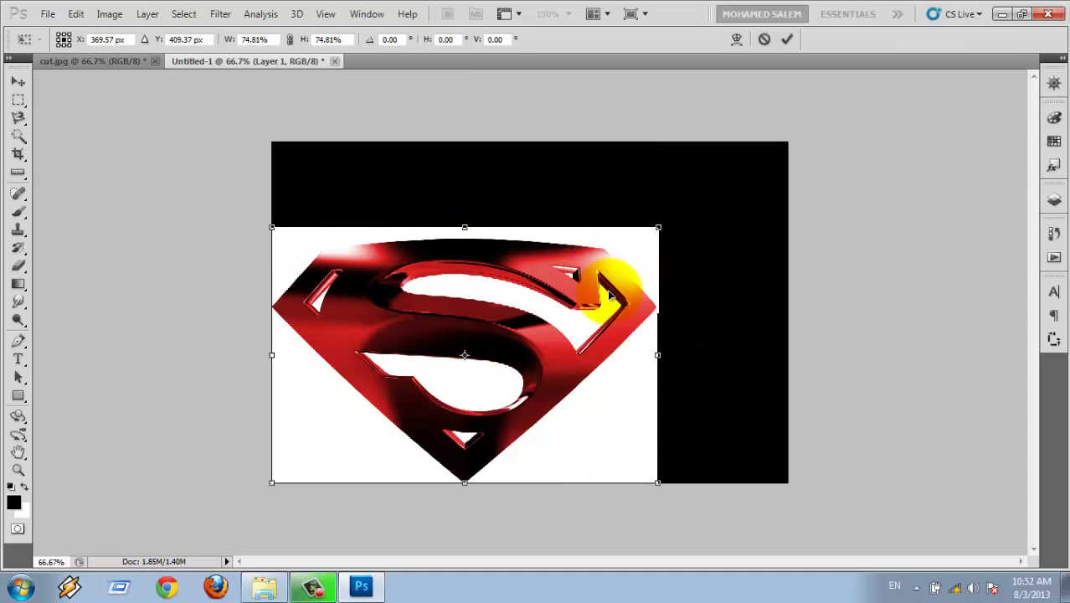
pyautogui.press('Return')
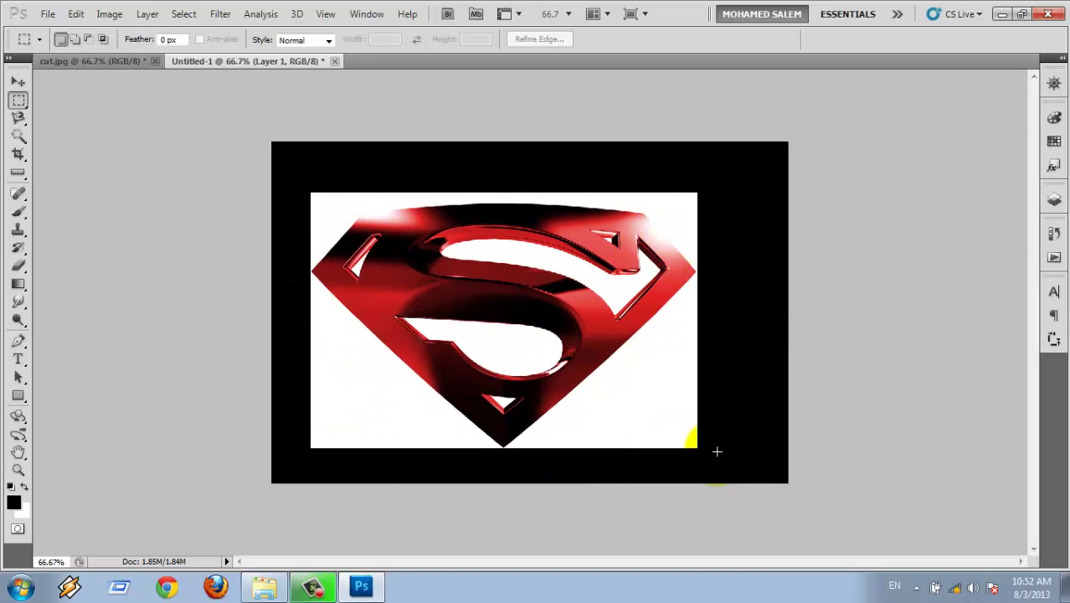
# Fill a small square at the logo's lower right black, then delete the pasted logo layer
pyautogui.moveTo(694, 444); pyautogui.dragTo(634, 384)
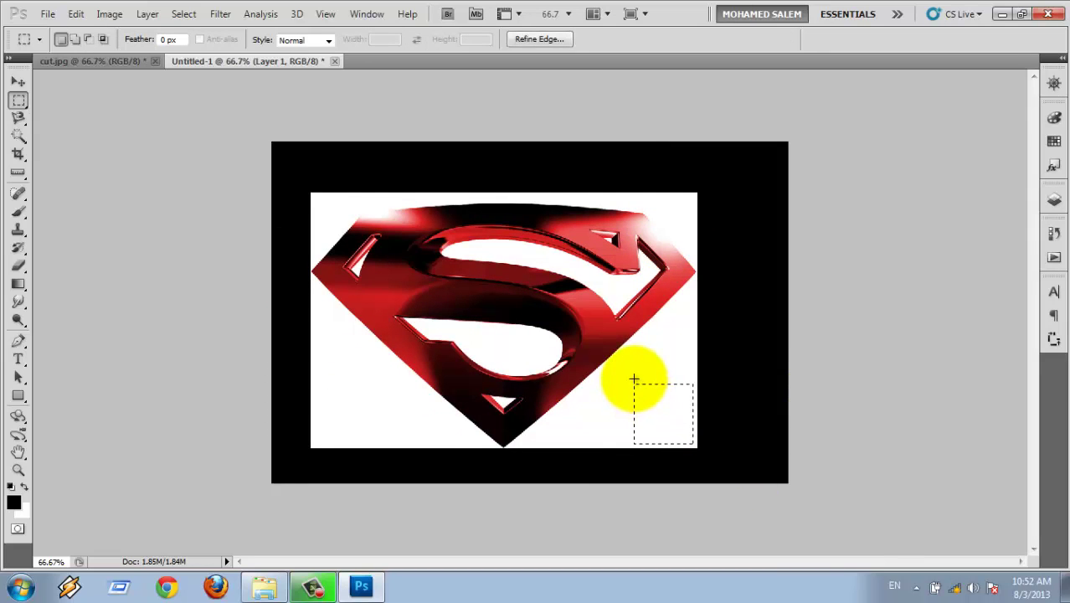
pyautogui.press('Delete')
pyautogui.moveTo(732, 448); pyautogui.dragTo(519, 316)
pyautogui.moveTo(755, 478); pyautogui.dragTo(609, 379)
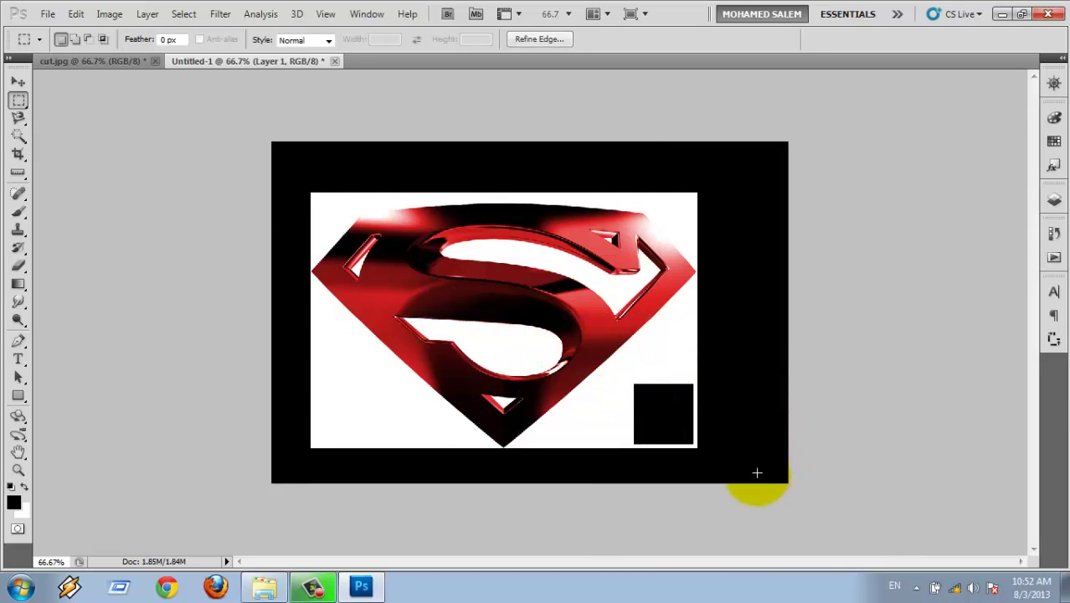
pyautogui.press('Delete')
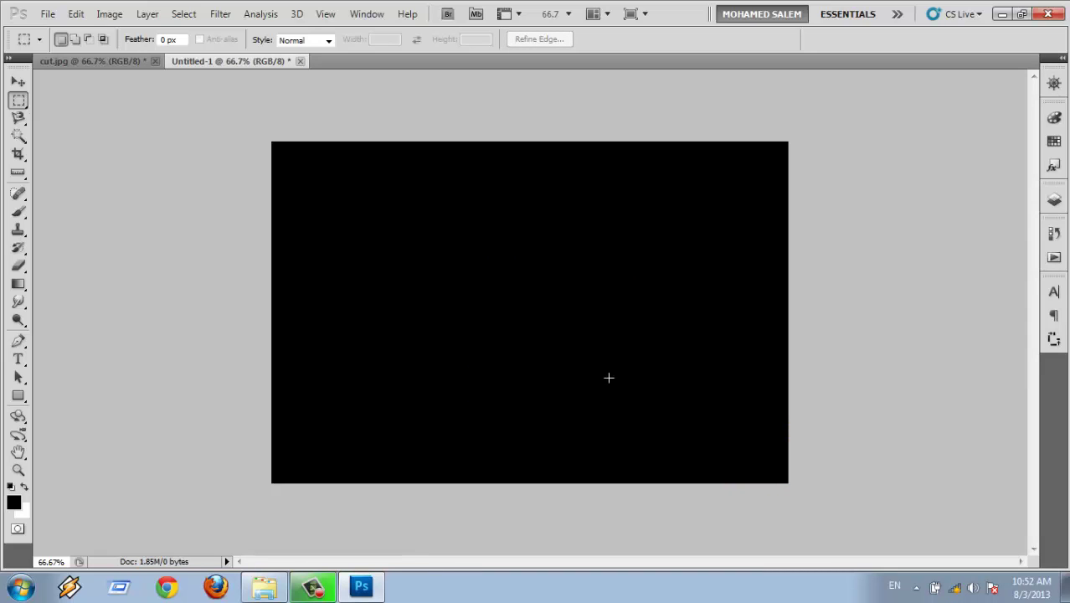
# Undo the cut in cut.jpg and draw an elliptical selection around the whole logo
pyautogui.click(73, 58)
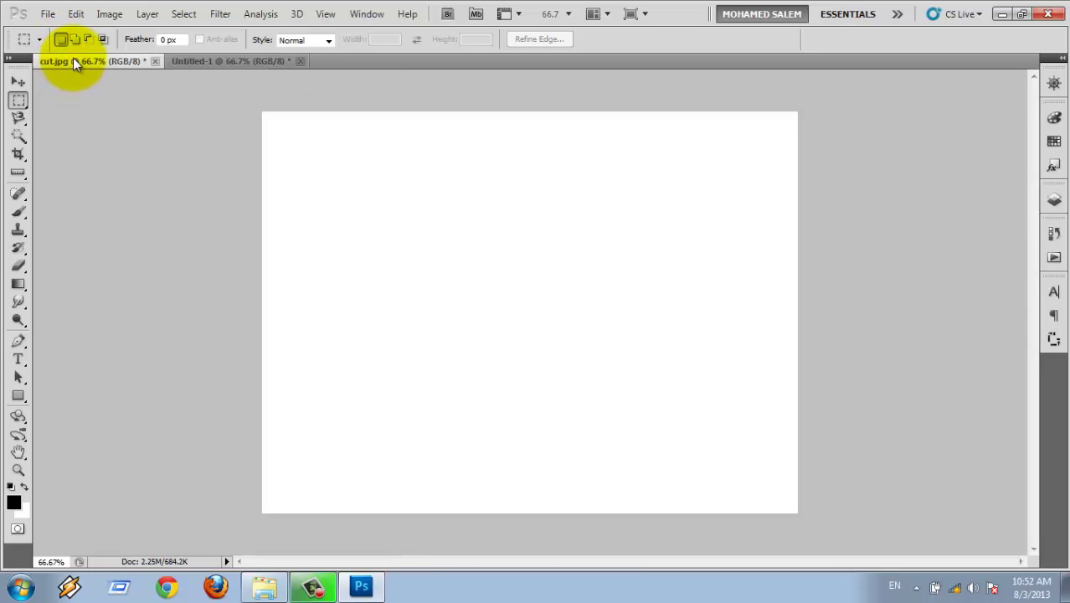
pyautogui.hotkey('ctrl', 'z')
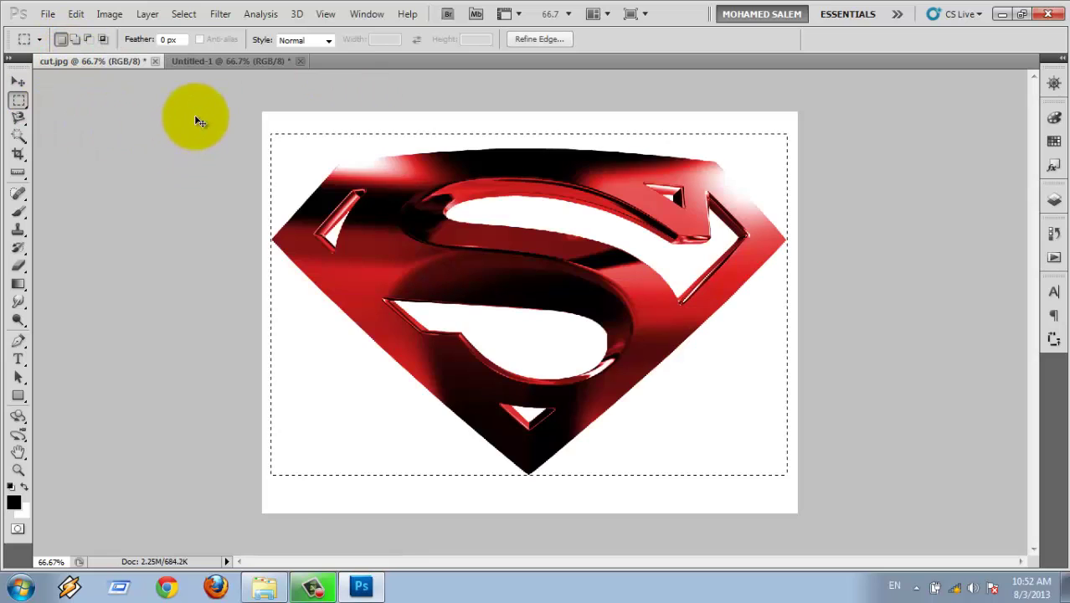
pyautogui.rightClick(20, 111)
pyautogui.click(52, 112)
pyautogui.click(297, 170)
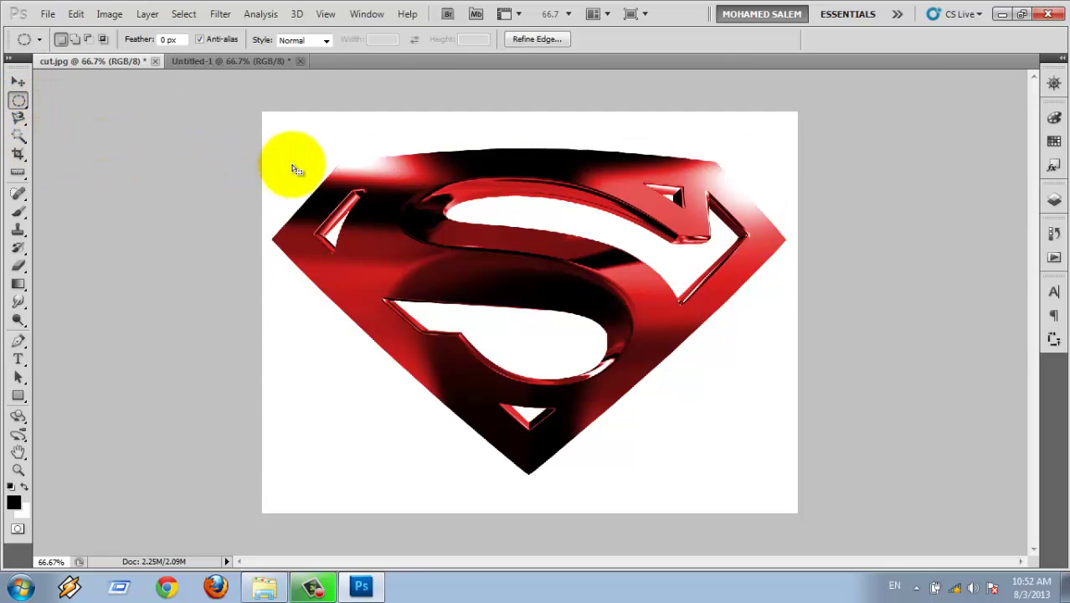
pyautogui.moveTo(297, 170)
pyautogui.mouseDown()
pyautogui.moveTo(771, 448)
pyautogui.moveTo(725, 405)
pyautogui.moveTo(835, 497)
pyautogui.moveTo(832, 483)
pyautogui.moveTo(813, 483)
pyautogui.mouseUp()
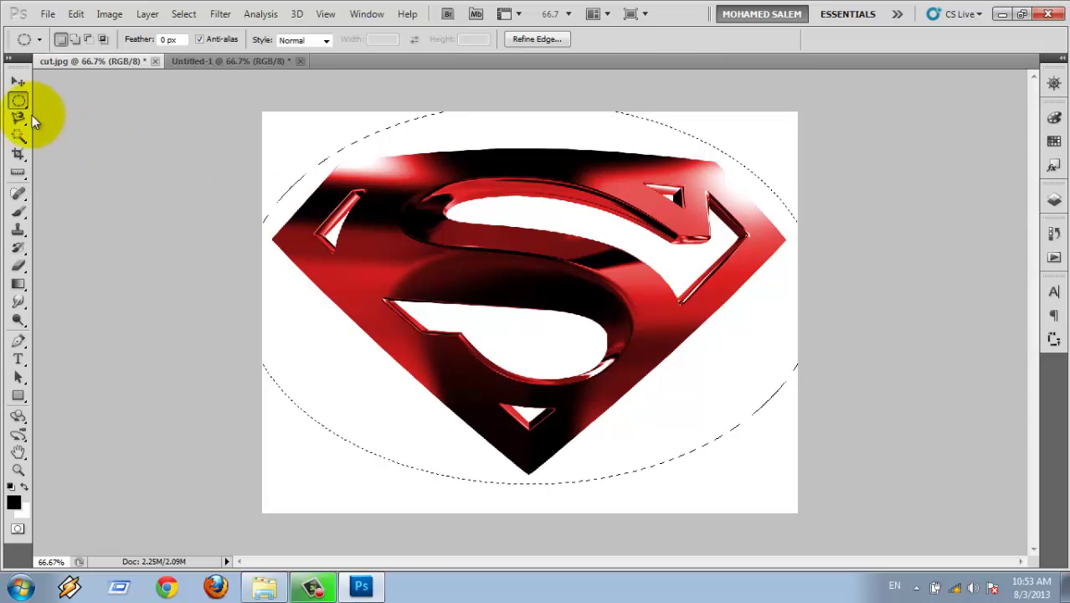
# Draw trial rectangular selections over the upper and lower halves of the S
pyautogui.rightClick(18, 100)
pyautogui.click(100, 96)
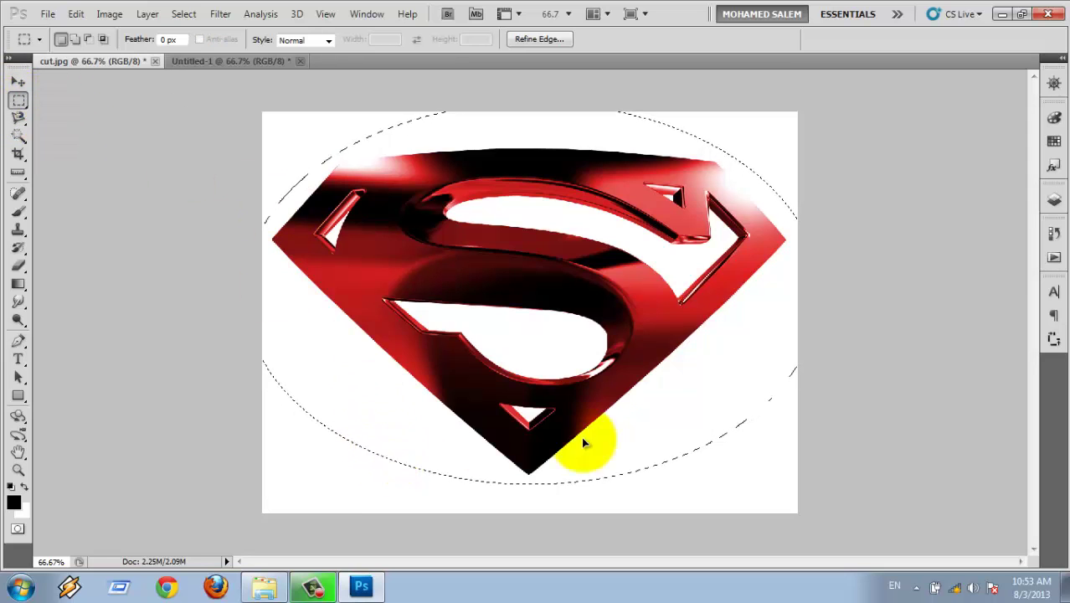
pyautogui.moveTo(388, 471); pyautogui.dragTo(634, 297)
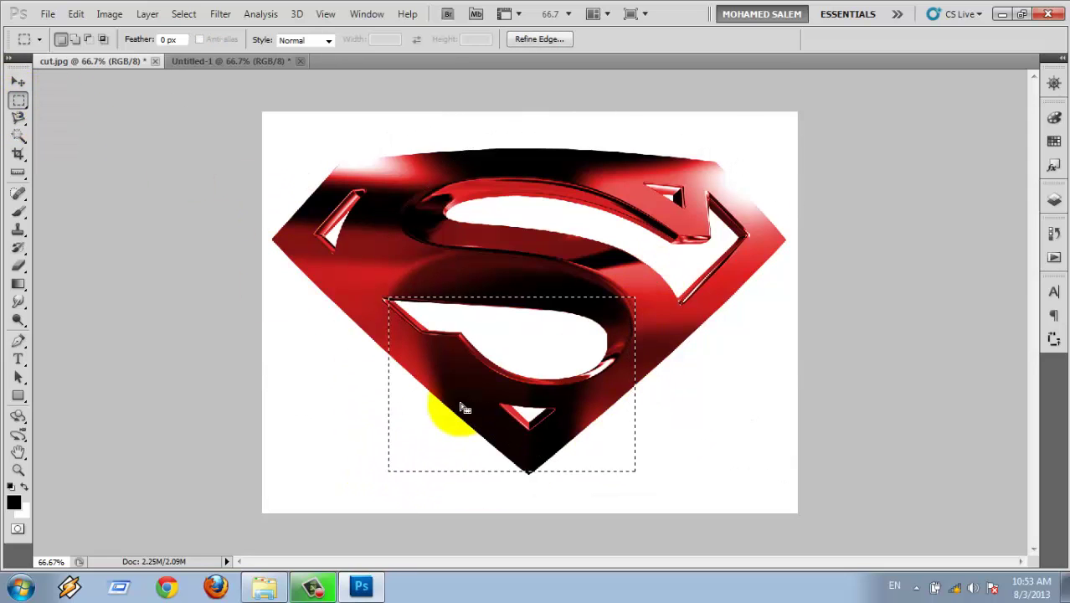
pyautogui.keyDown('shift'); pyautogui.moveTo(411, 319); pyautogui.dragTo(582, 273); pyautogui.keyUp('shift')
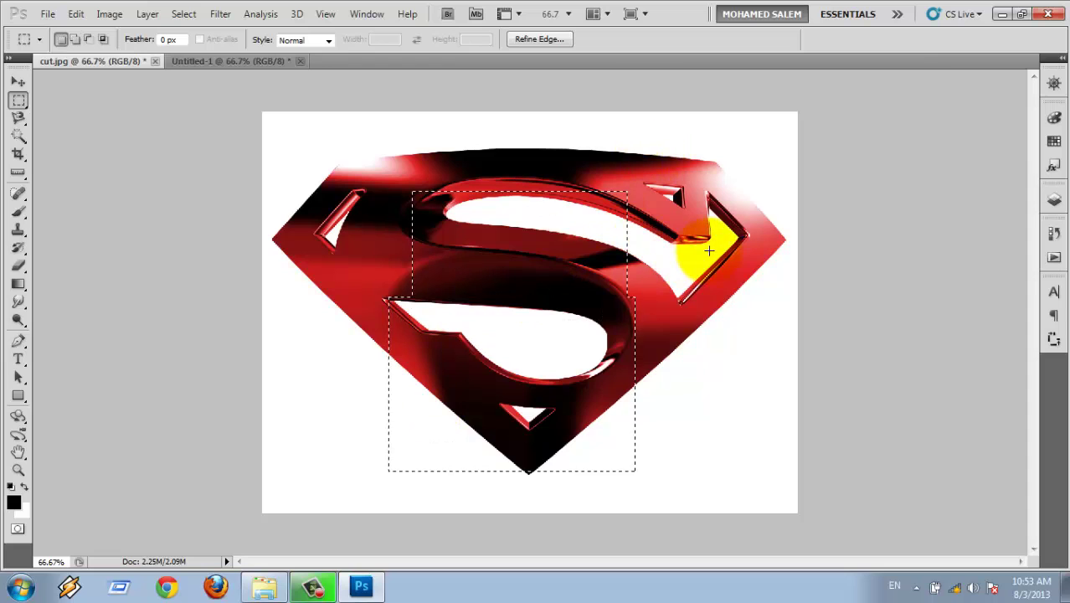
pyautogui.moveTo(692, 252); pyautogui.dragTo(711, 267)
pyautogui.moveTo(722, 513); pyautogui.dragTo(423, 268)
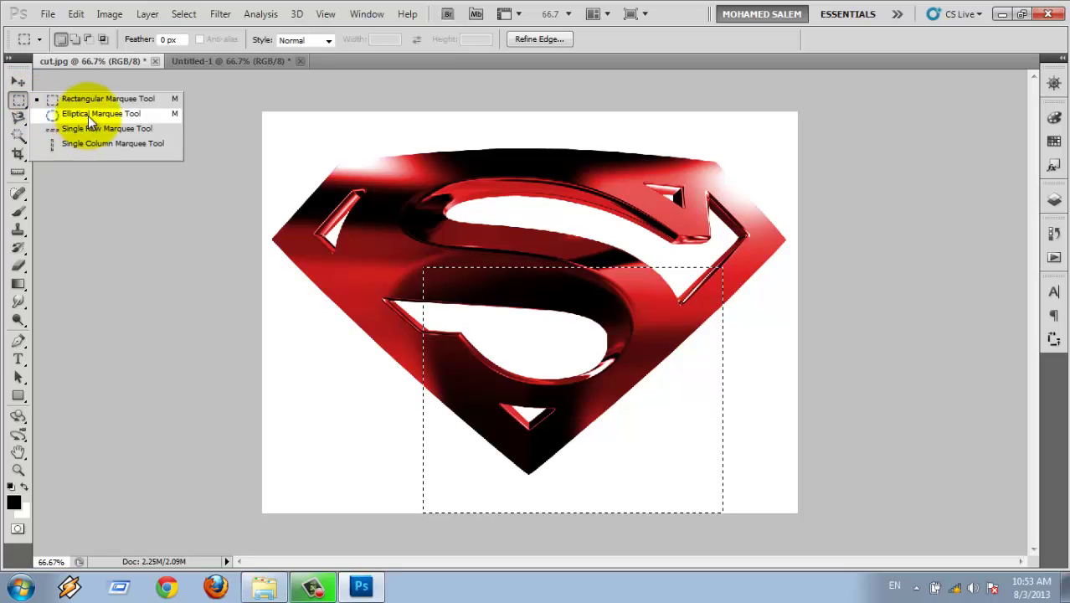
# Draw a circular elliptical selection over the S, then return to Rectangular Marquee
pyautogui.moveTo(20, 102); pyautogui.dragTo(88, 115)
pyautogui.click(339, 174)
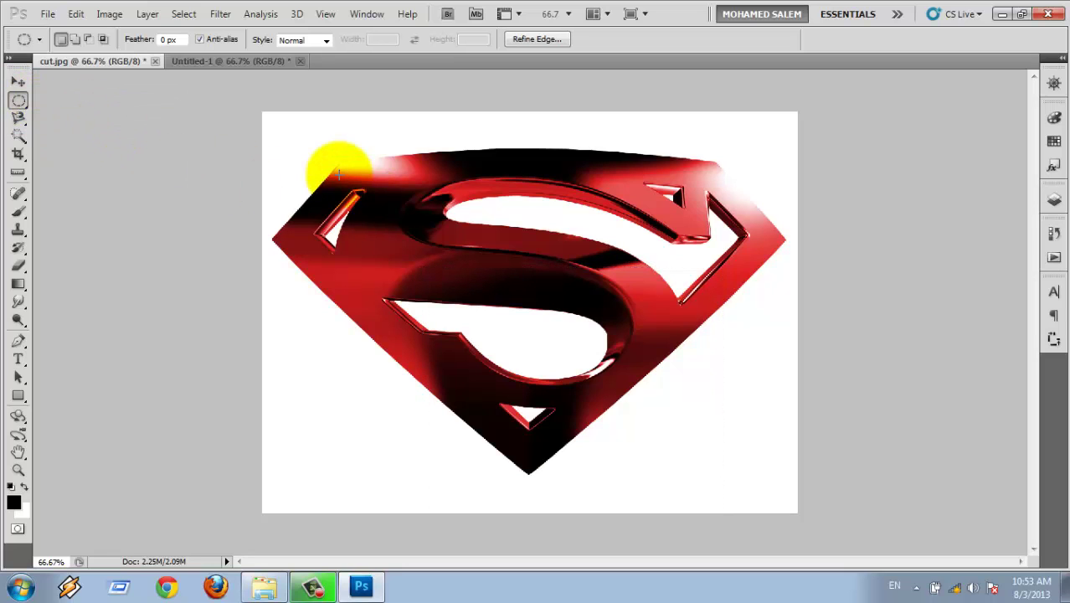
pyautogui.moveTo(339, 173)
pyautogui.mouseDown()
pyautogui.moveTo(953, 542)
pyautogui.moveTo(740, 395)
pyautogui.mouseUp()
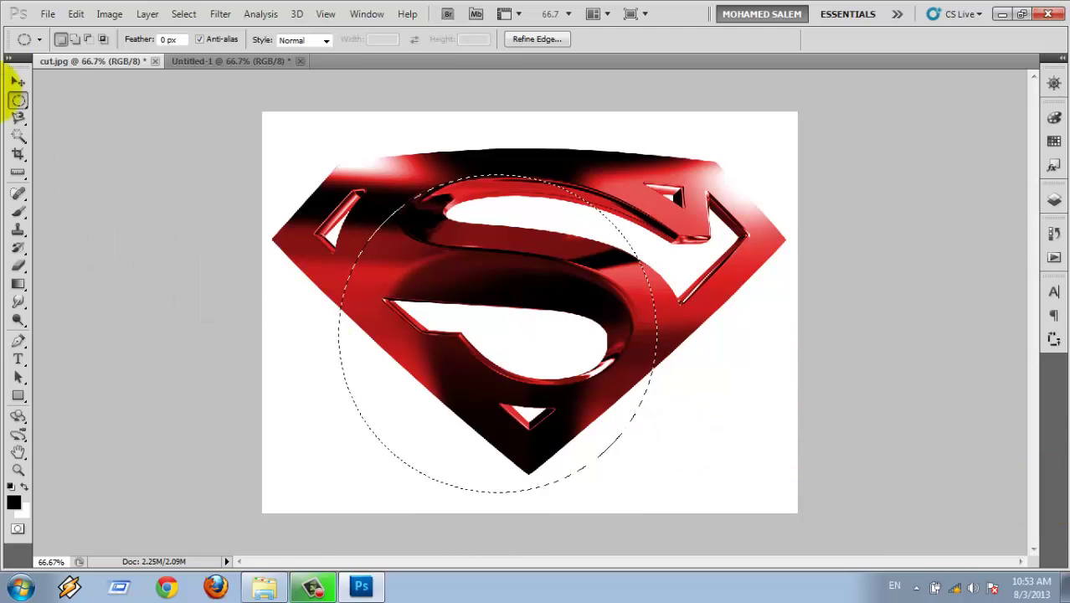
pyautogui.rightClick(31, 108)
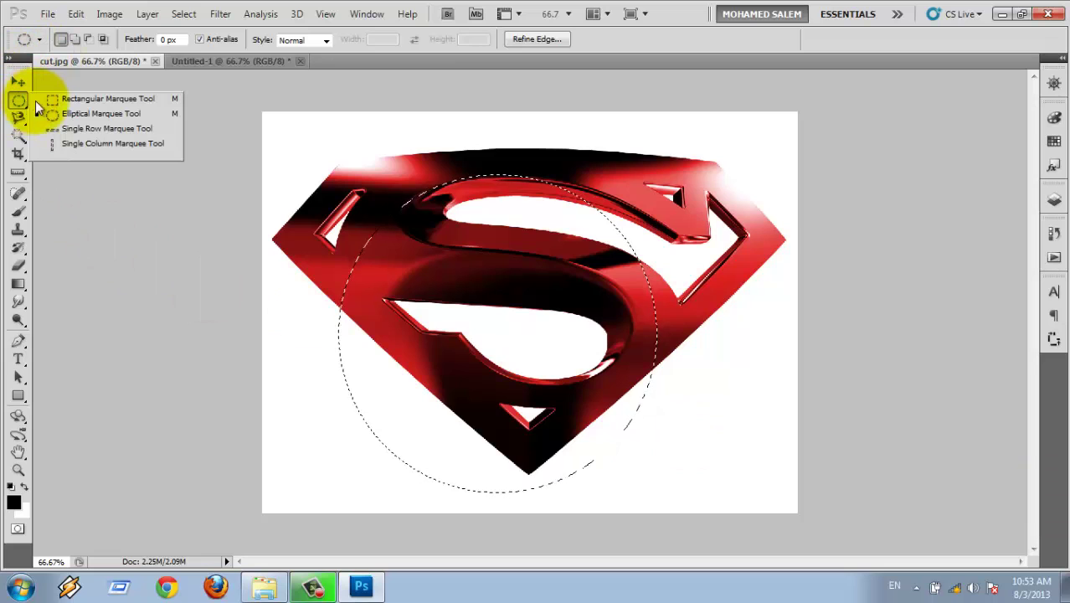
pyautogui.click(51, 99)
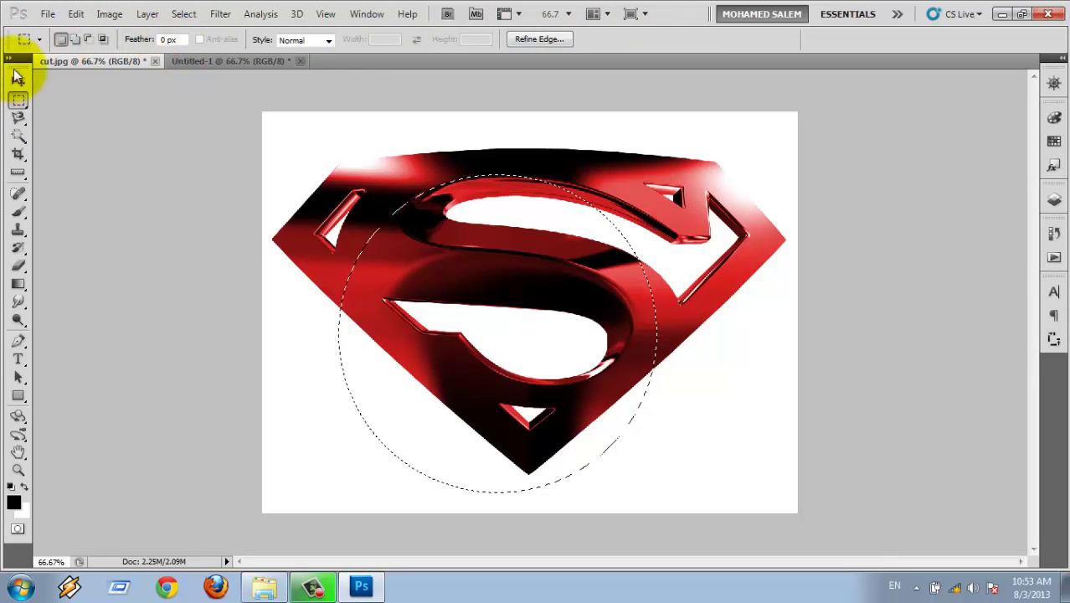
# Check the tool presets list and draw, then clear, a rectangle over the upper S
pyautogui.click(39, 38)
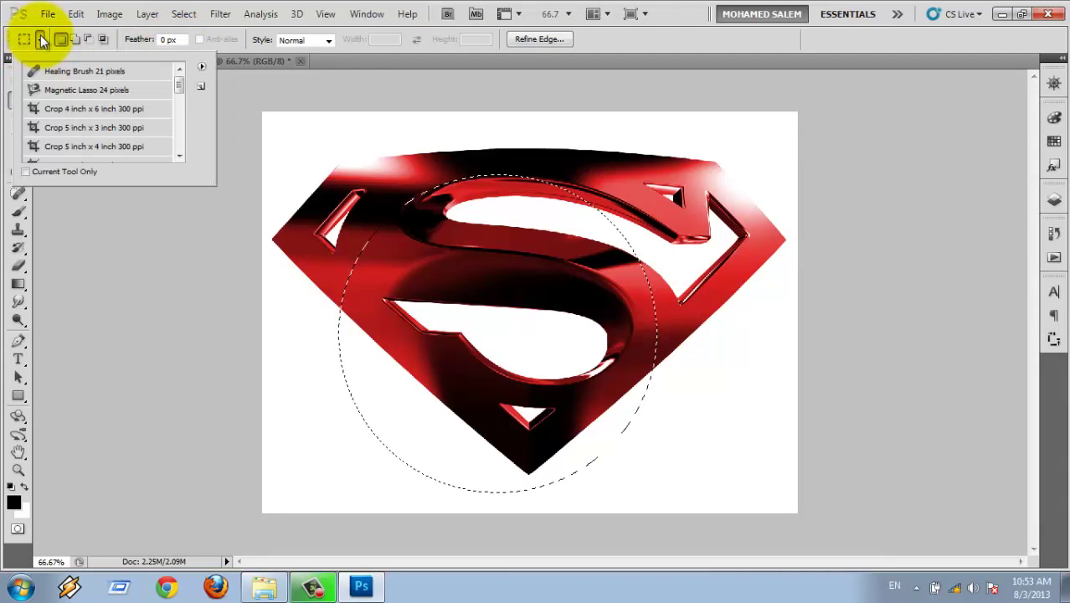
pyautogui.click(41, 38)
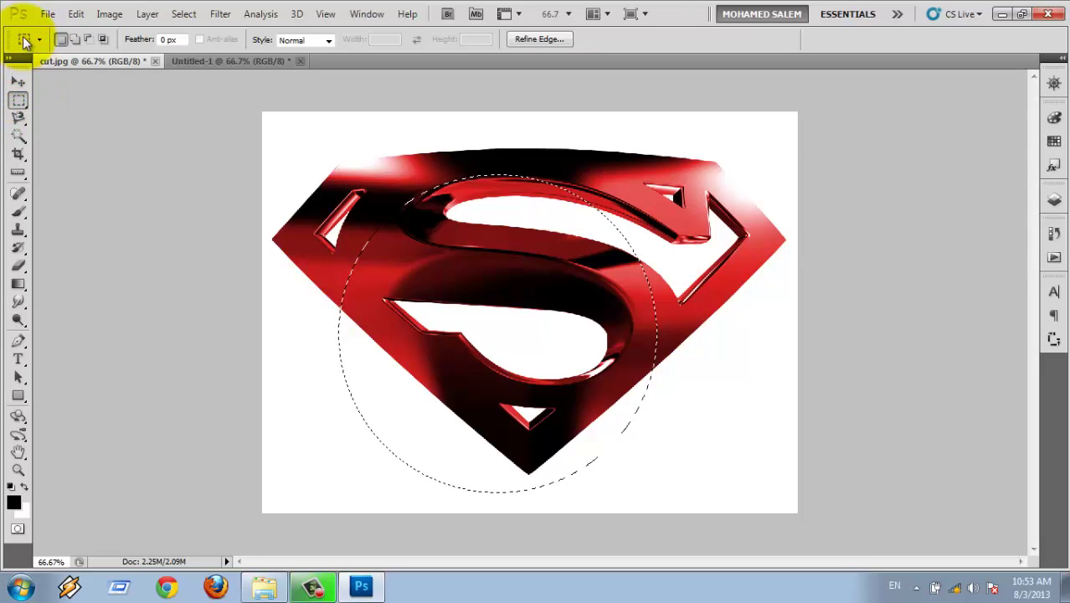
pyautogui.click(25, 42)
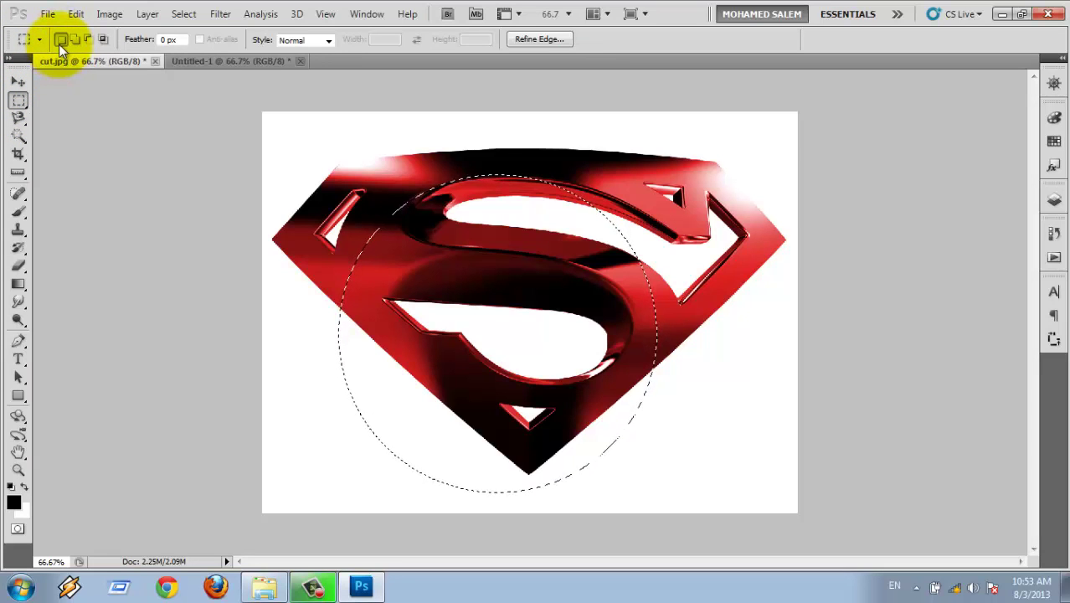
pyautogui.moveTo(319, 133); pyautogui.dragTo(676, 342)
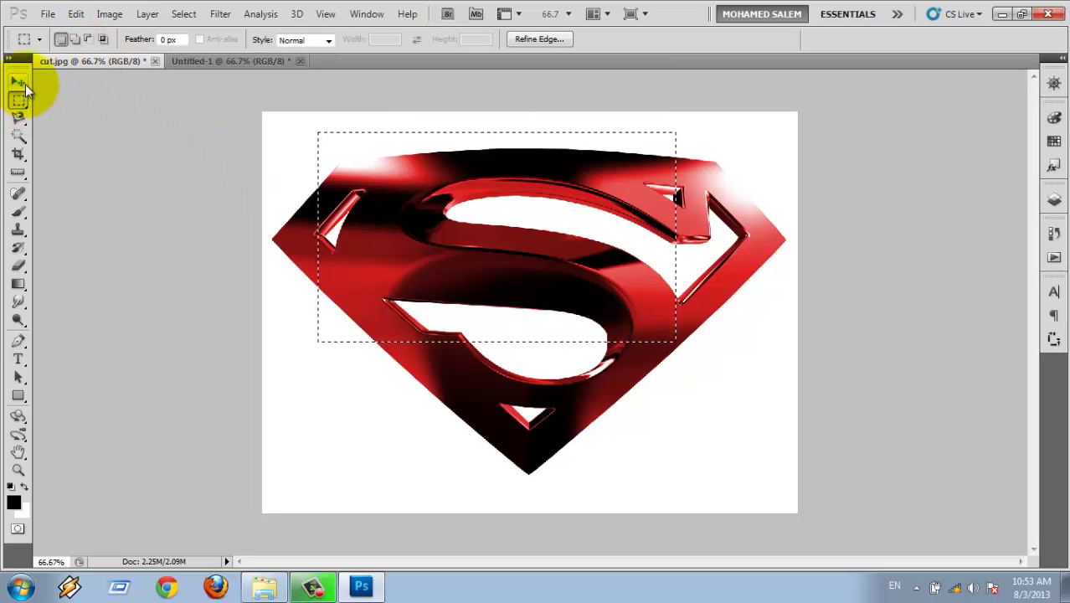
pyautogui.click(385, 390)
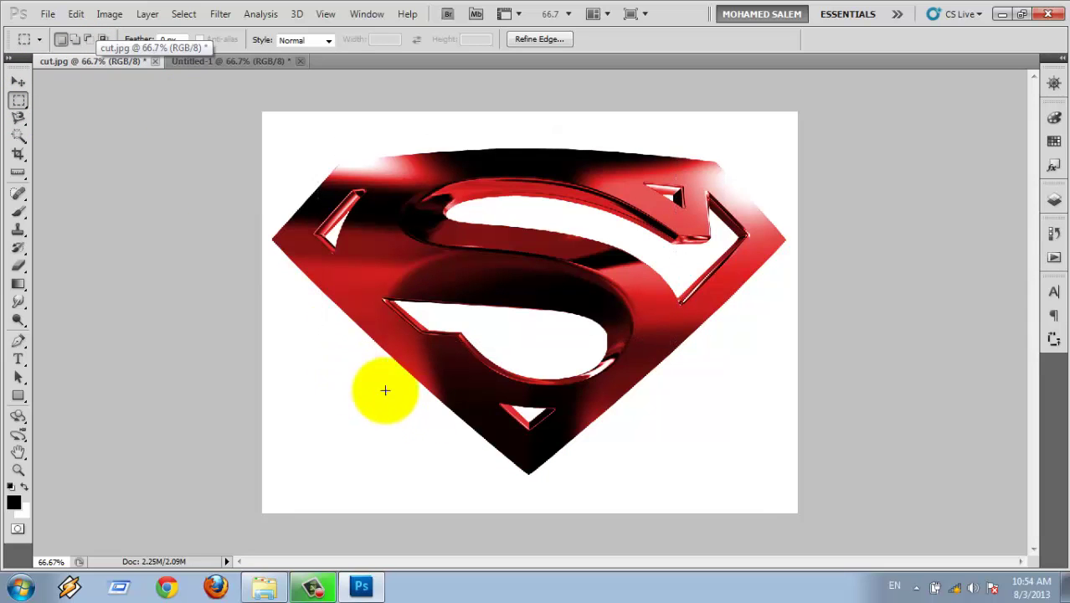
# Select the logo's lower tip, then add rectangles over the lower S curve and upper S
pyautogui.moveTo(348, 373); pyautogui.dragTo(726, 463)
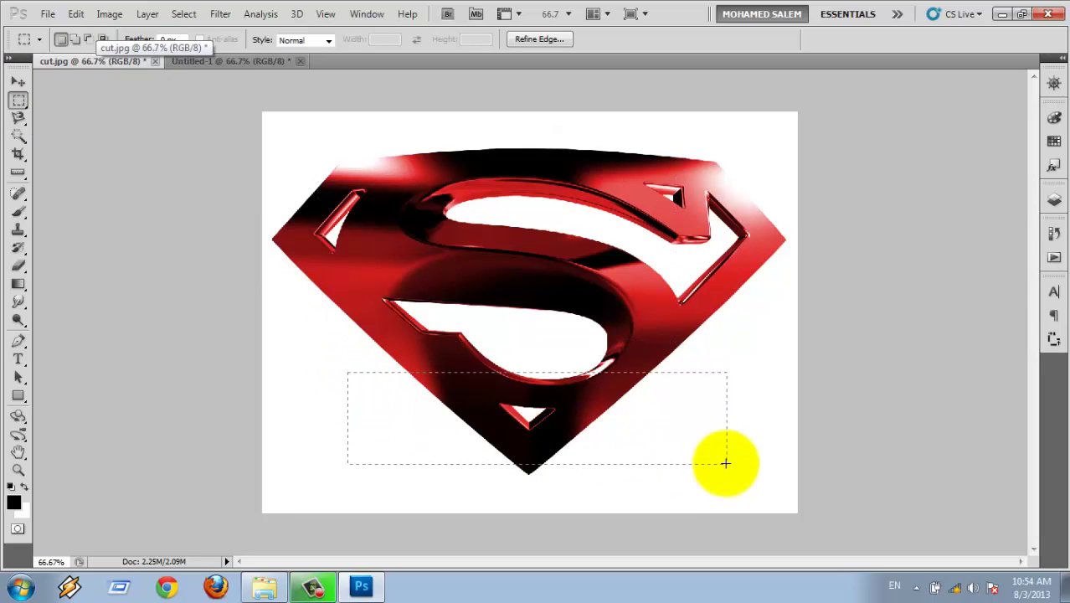
pyautogui.click(75, 39)
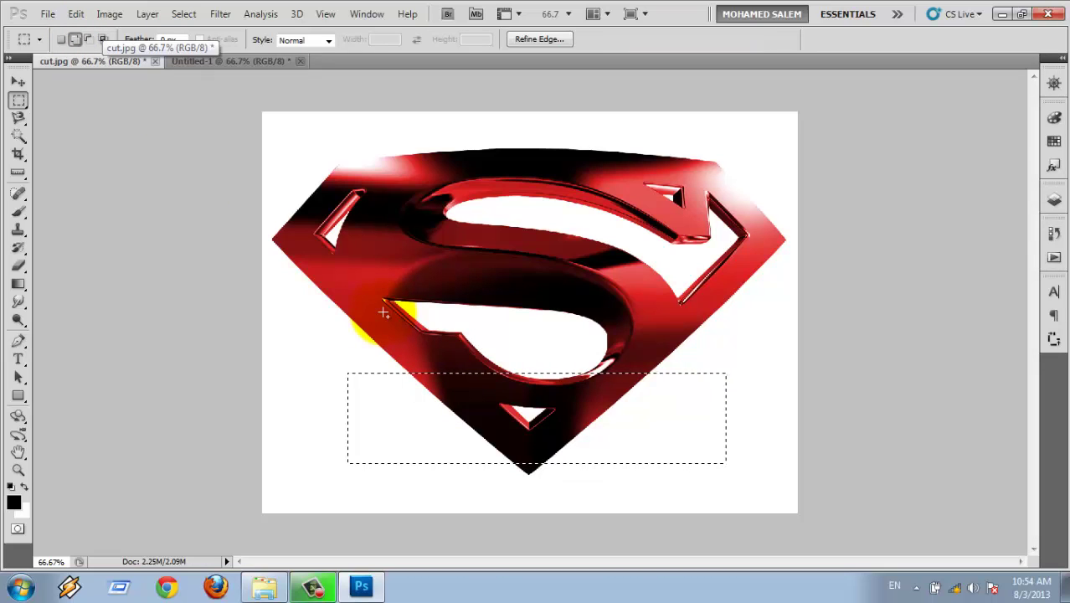
pyautogui.moveTo(384, 313)
pyautogui.mouseDown()
pyautogui.moveTo(677, 411)
pyautogui.moveTo(704, 403)
pyautogui.mouseUp()
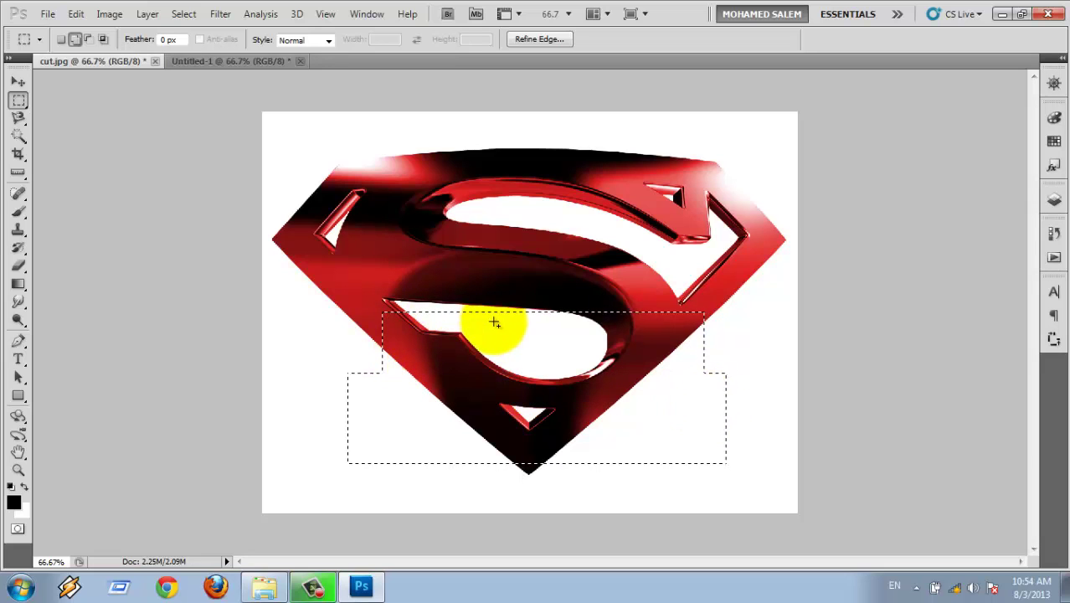
pyautogui.moveTo(503, 173); pyautogui.dragTo(617, 311)
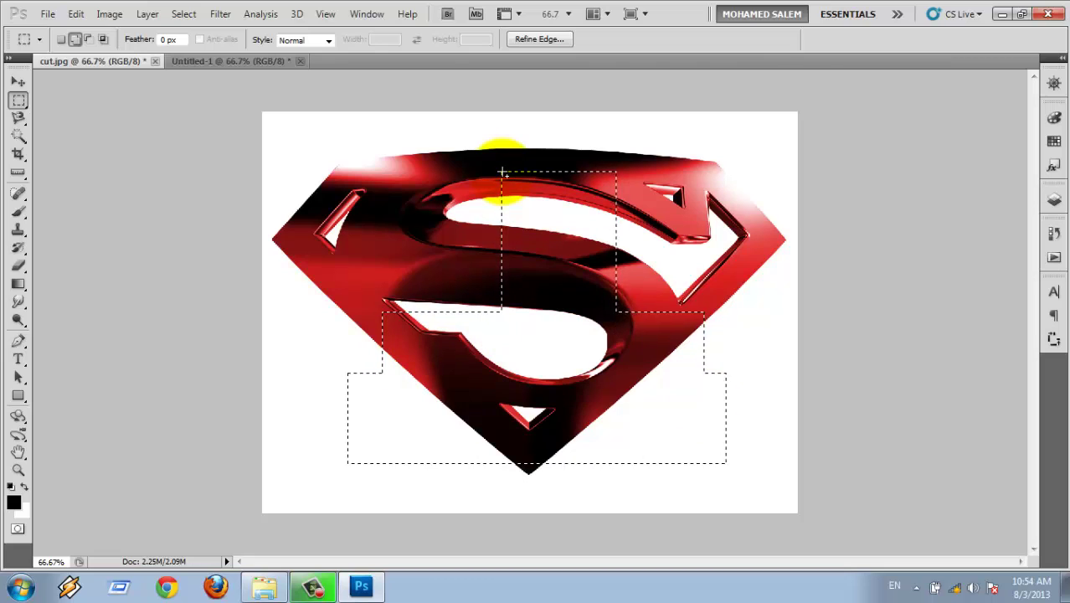
# On Untitled-1, draw a rectangle and add three more with Add to Selection
pyautogui.click(238, 61)
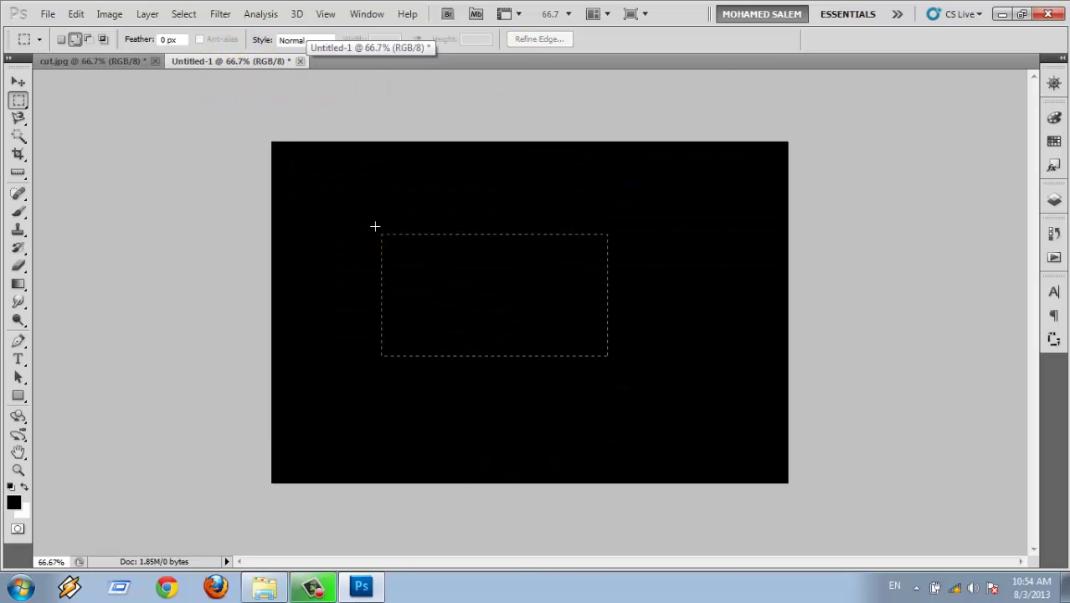
pyautogui.moveTo(374, 227); pyautogui.dragTo(375, 224)
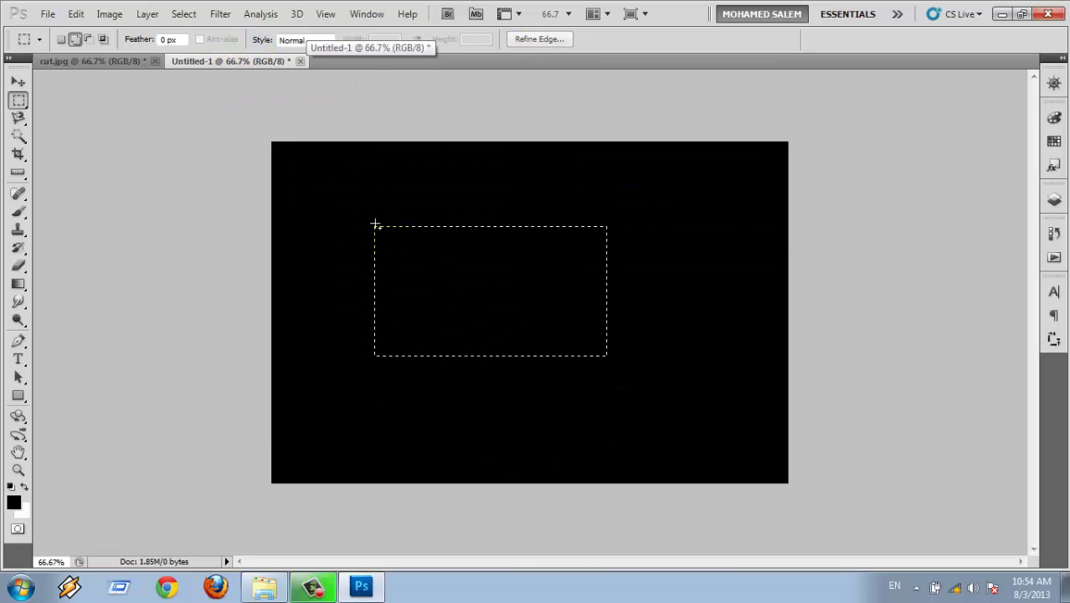
pyautogui.click(77, 39)
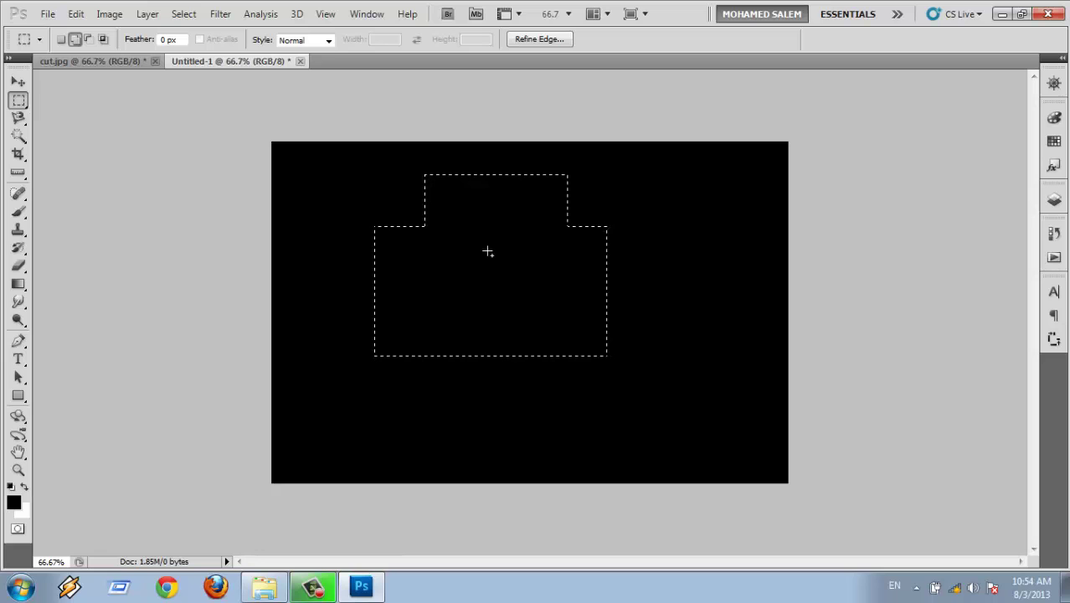
pyautogui.moveTo(636, 170); pyautogui.dragTo(636, 160)
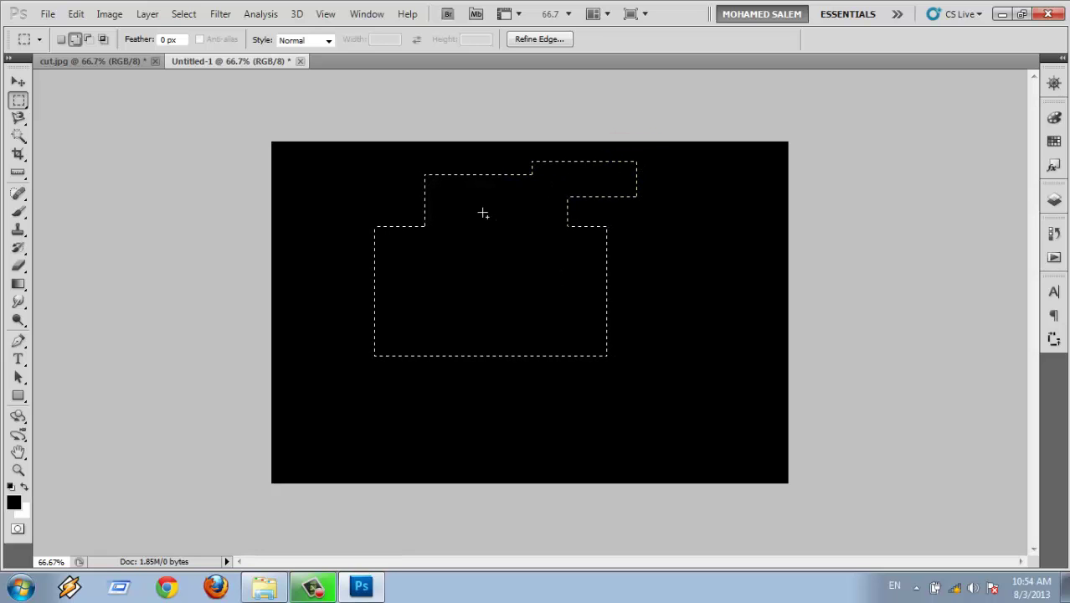
pyautogui.moveTo(455, 201); pyautogui.dragTo(361, 157)
pyautogui.moveTo(447, 421); pyautogui.dragTo(394, 462)
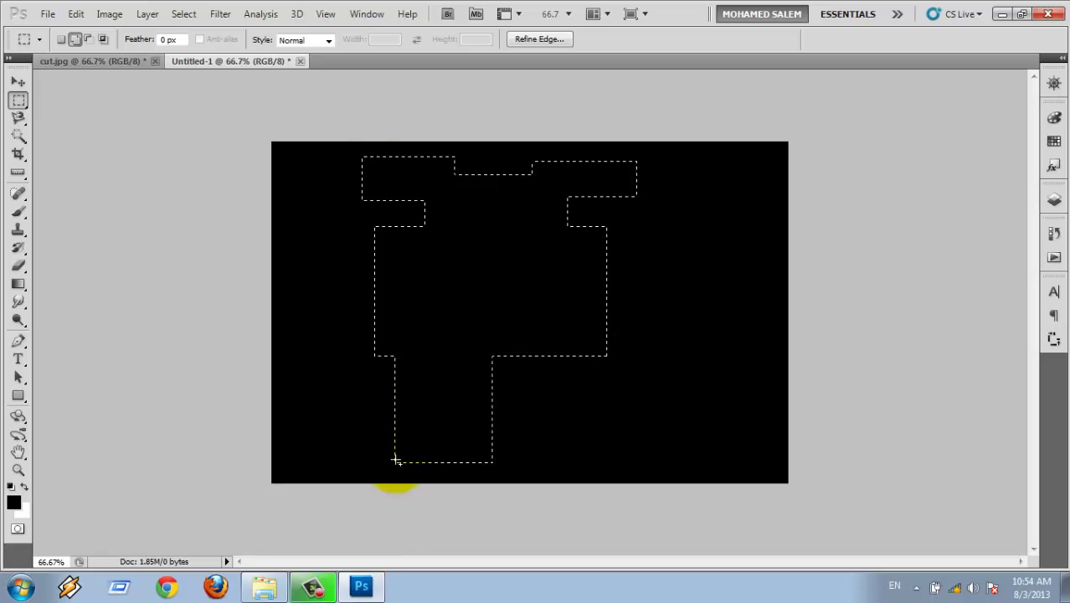
# Cut away the upper right, right side and a lower block with Subtract from Selection
pyautogui.click(89, 39)
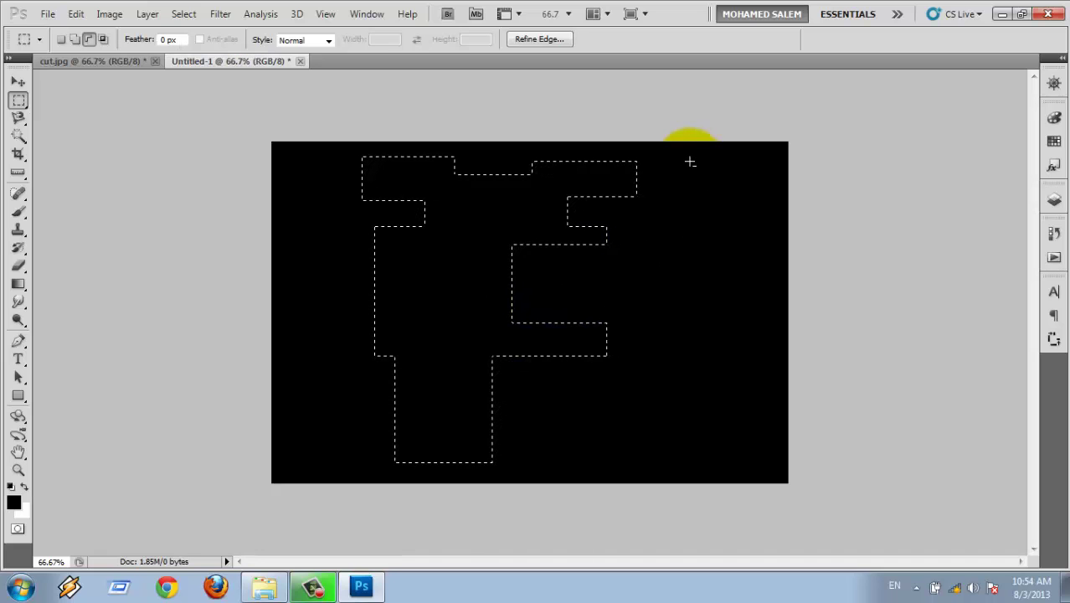
pyautogui.moveTo(690, 159); pyautogui.dragTo(476, 273)
pyautogui.moveTo(552, 381); pyautogui.dragTo(628, 310)
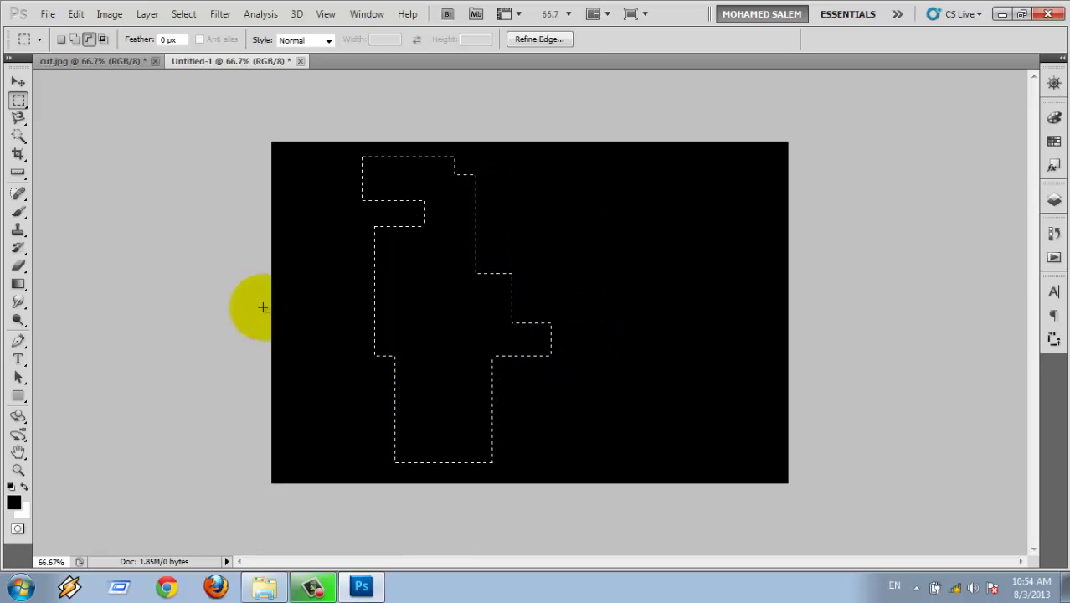
pyautogui.moveTo(291, 297); pyautogui.dragTo(491, 375)
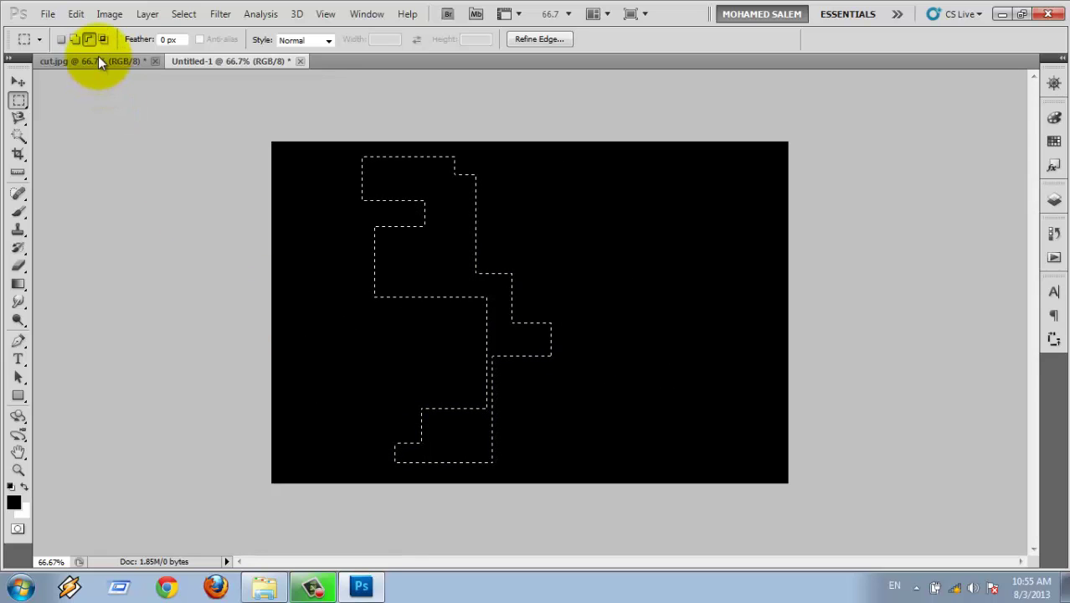
pyautogui.click(65, 40)
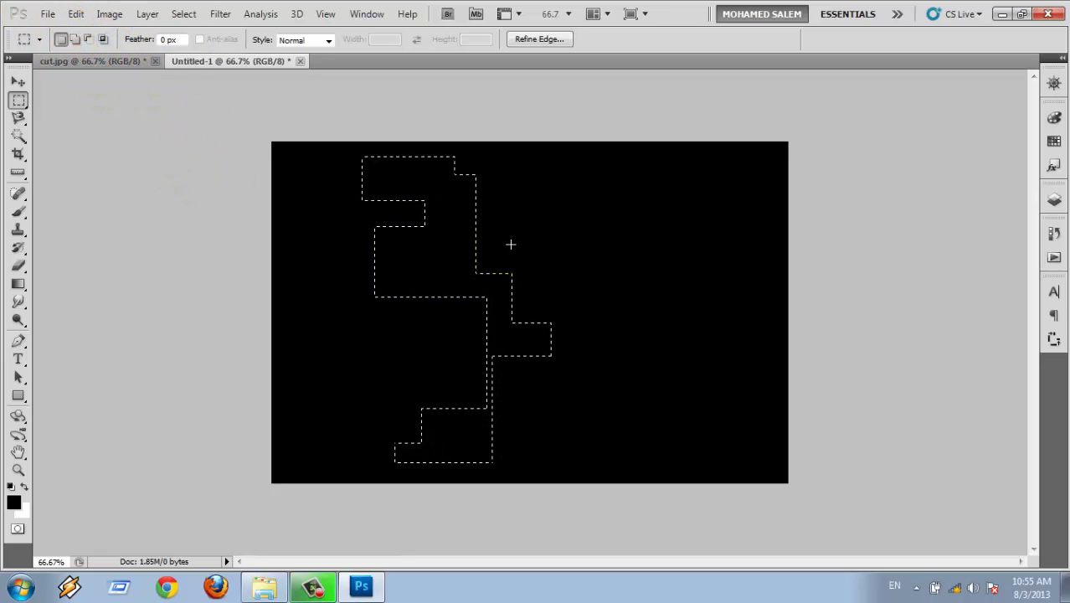
# Draw a new rectangle and Shift-add blocks at the top, upper right, right and left
pyautogui.moveTo(731, 445); pyautogui.dragTo(380, 227)
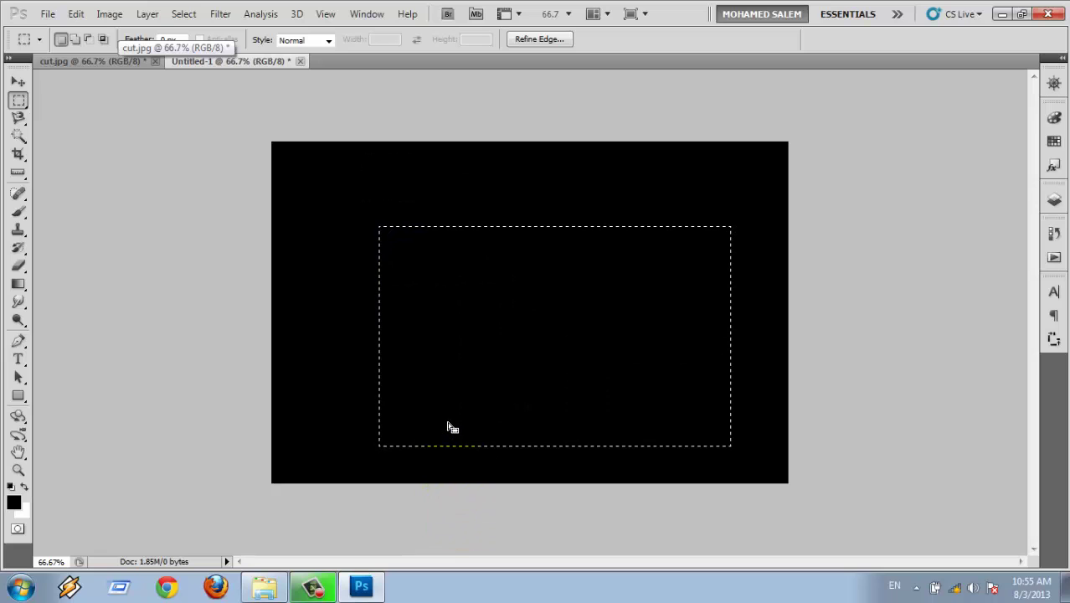
pyautogui.press('shift')
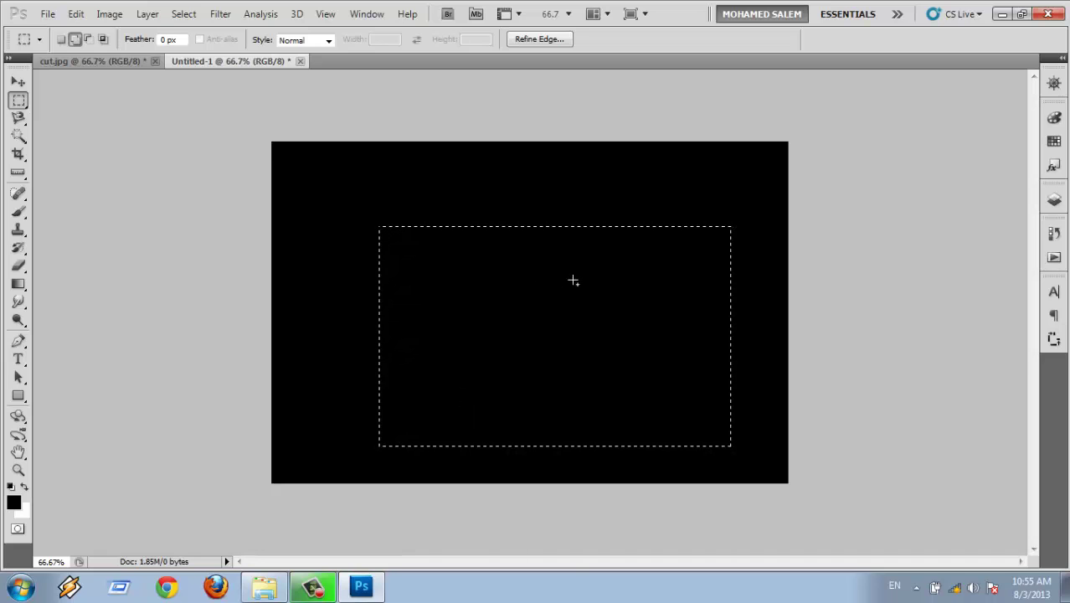
pyautogui.moveTo(434, 179); pyautogui.dragTo(433, 171)
pyautogui.moveTo(575, 253); pyautogui.dragTo(678, 172)
pyautogui.moveTo(684, 268); pyautogui.dragTo(764, 194)
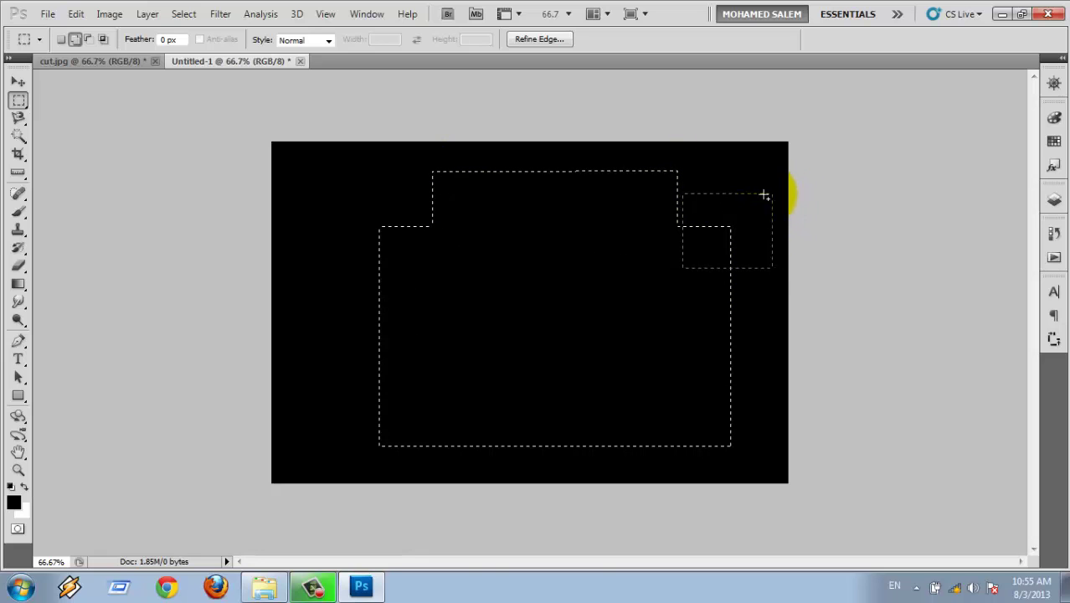
pyautogui.moveTo(426, 268); pyautogui.dragTo(329, 253)
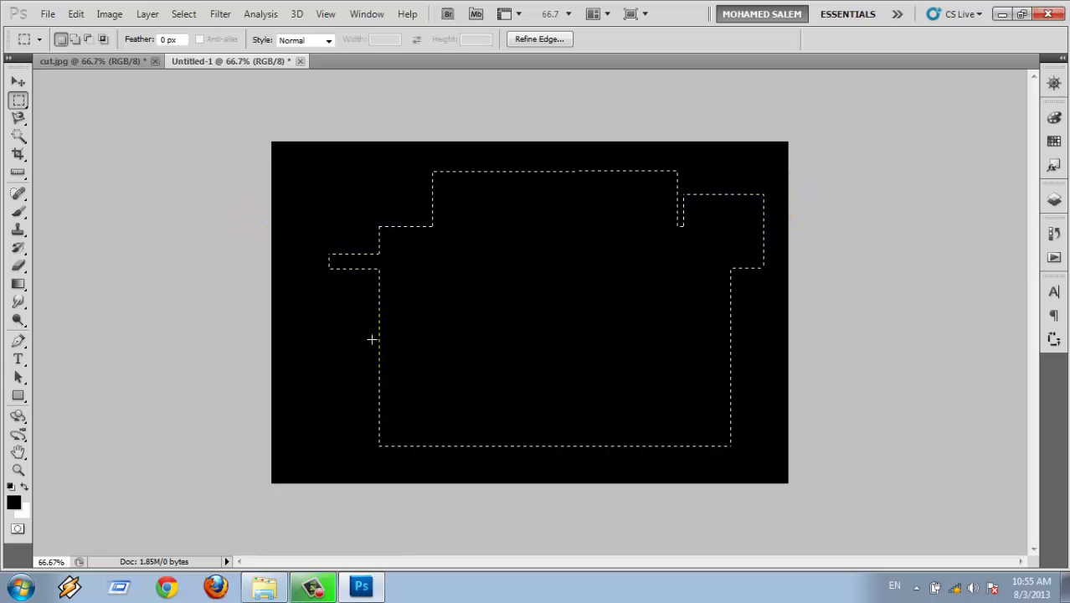
# Alt-subtract the left and upper areas, leaving only the wide lower strip selected
pyautogui.press('alt')
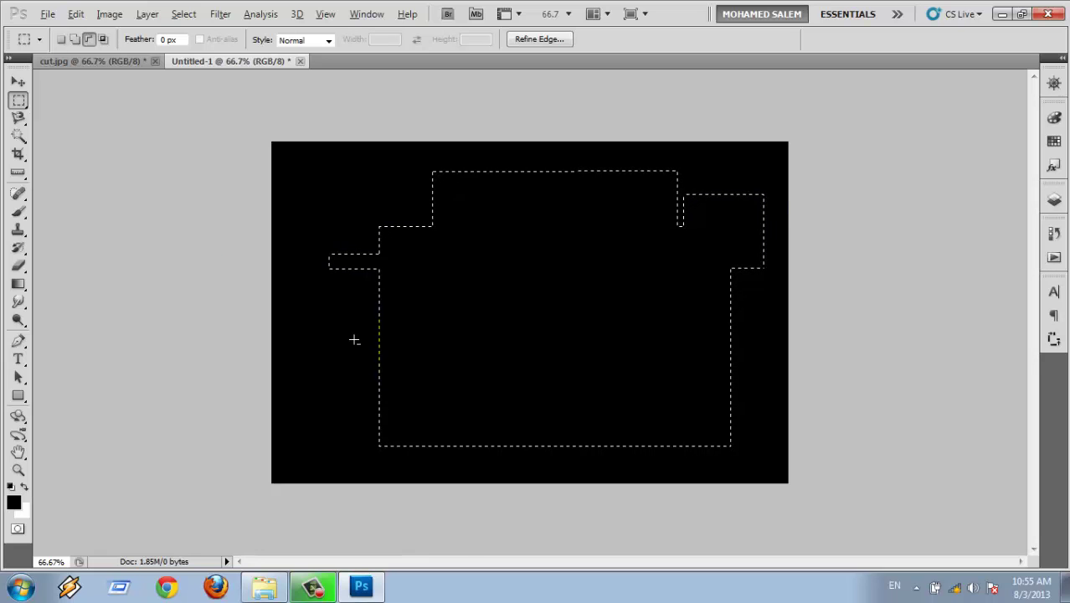
pyautogui.moveTo(324, 189); pyautogui.dragTo(464, 355)
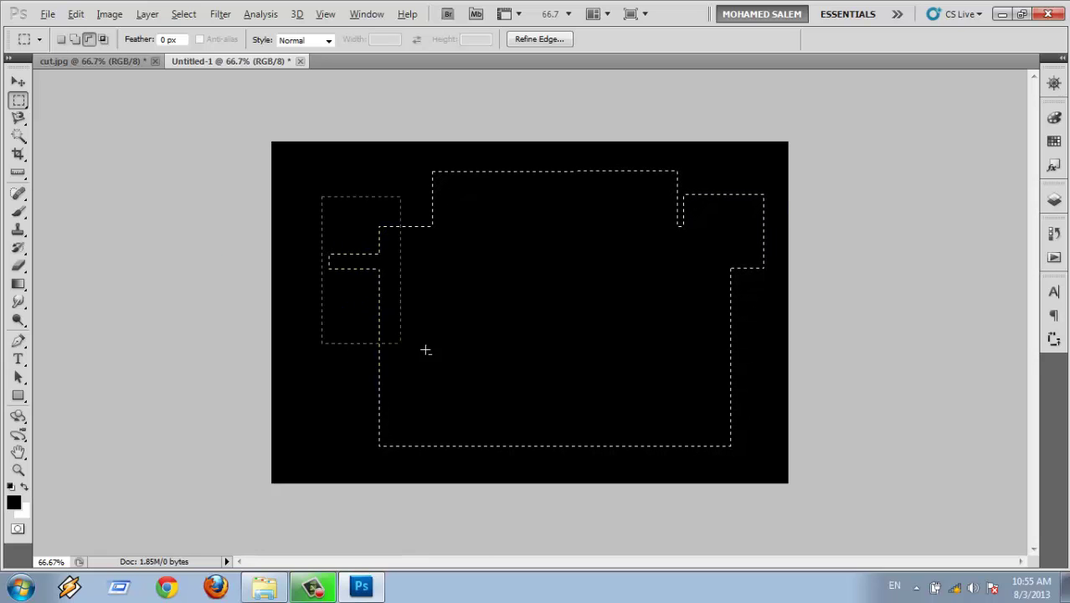
pyautogui.moveTo(405, 153); pyautogui.dragTo(775, 299)
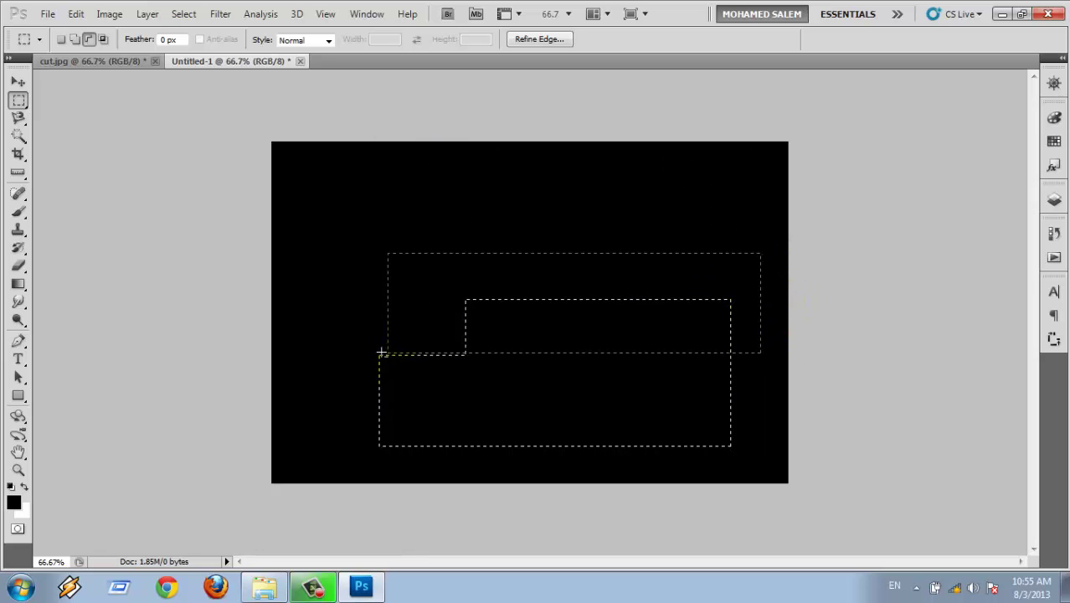
pyautogui.moveTo(381, 352); pyautogui.dragTo(338, 368)
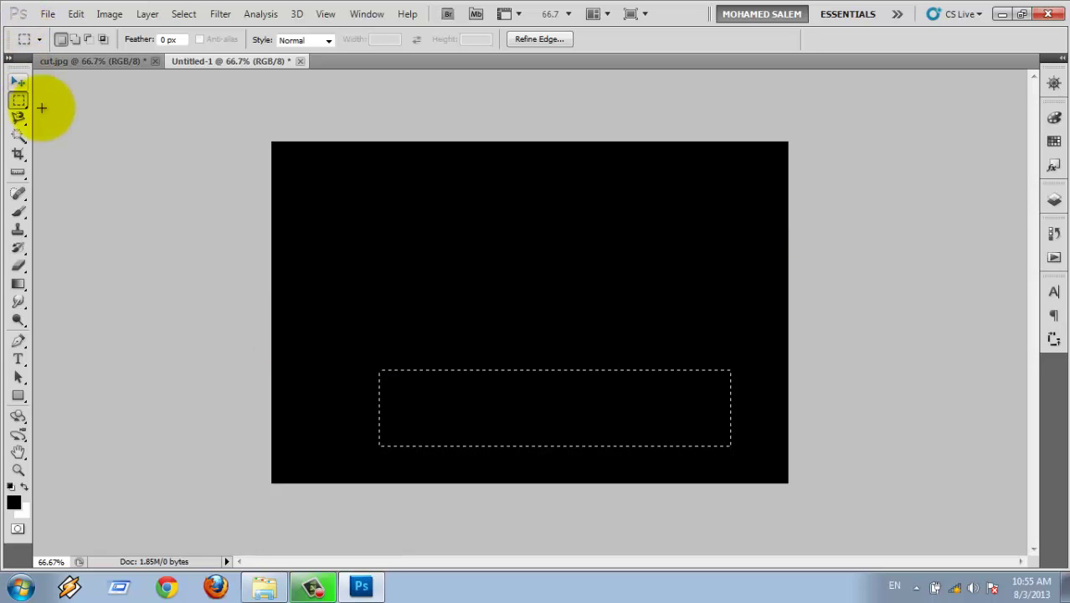
# Shift-add elliptical selections for a dome and a crescent above the base rectangle
pyautogui.rightClick(25, 102)
pyautogui.click(73, 110)
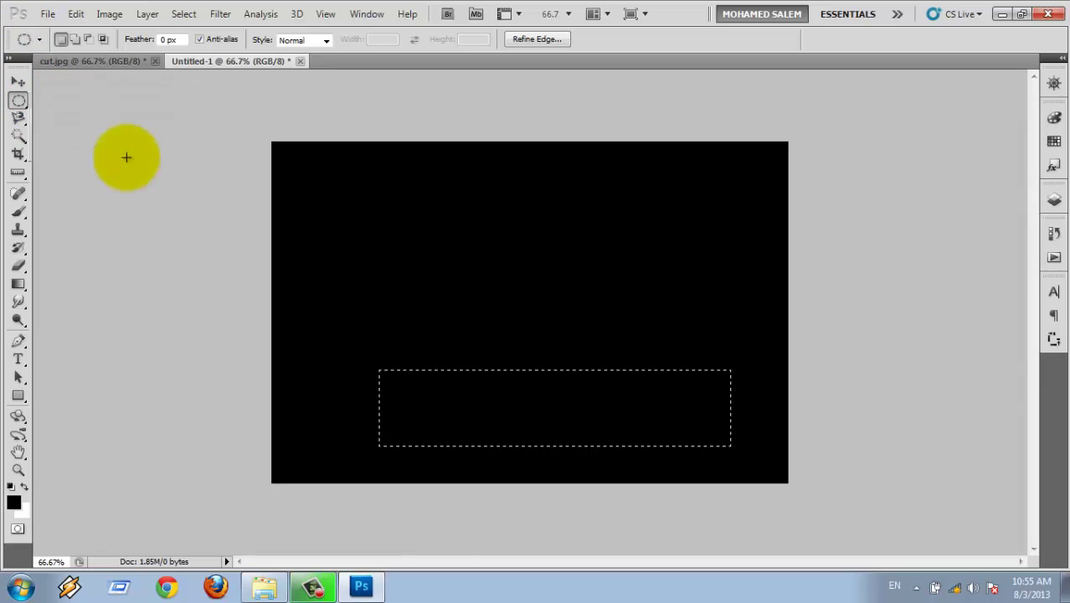
pyautogui.press('shift')
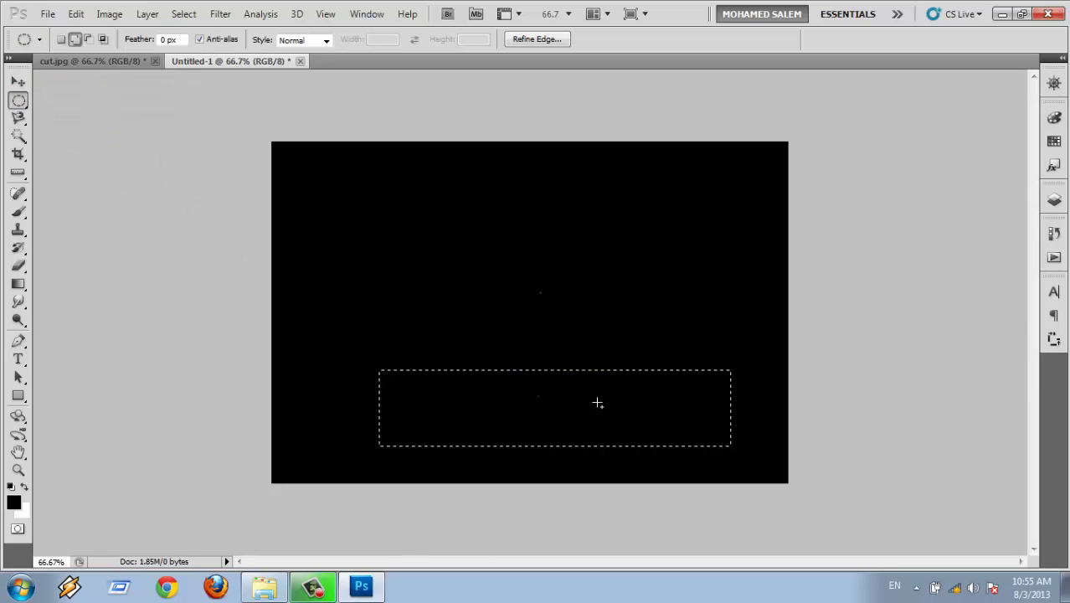
pyautogui.moveTo(494, 293); pyautogui.dragTo(624, 412)
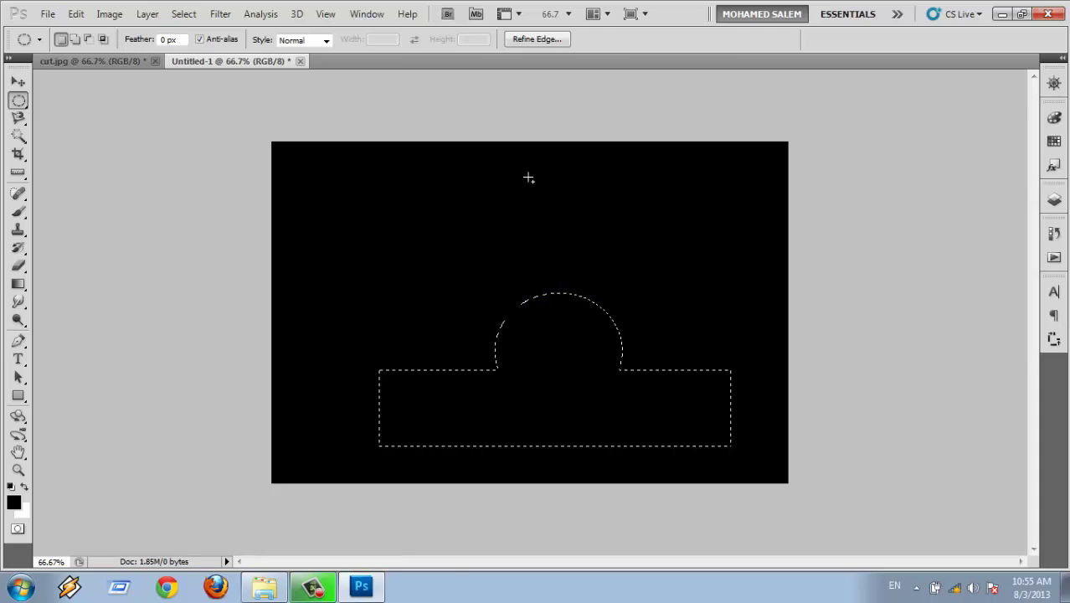
pyautogui.press('shift')
pyautogui.moveTo(528, 177)
pyautogui.mouseDown()
pyautogui.moveTo(628, 242)
pyautogui.moveTo(588, 243)
pyautogui.mouseUp()
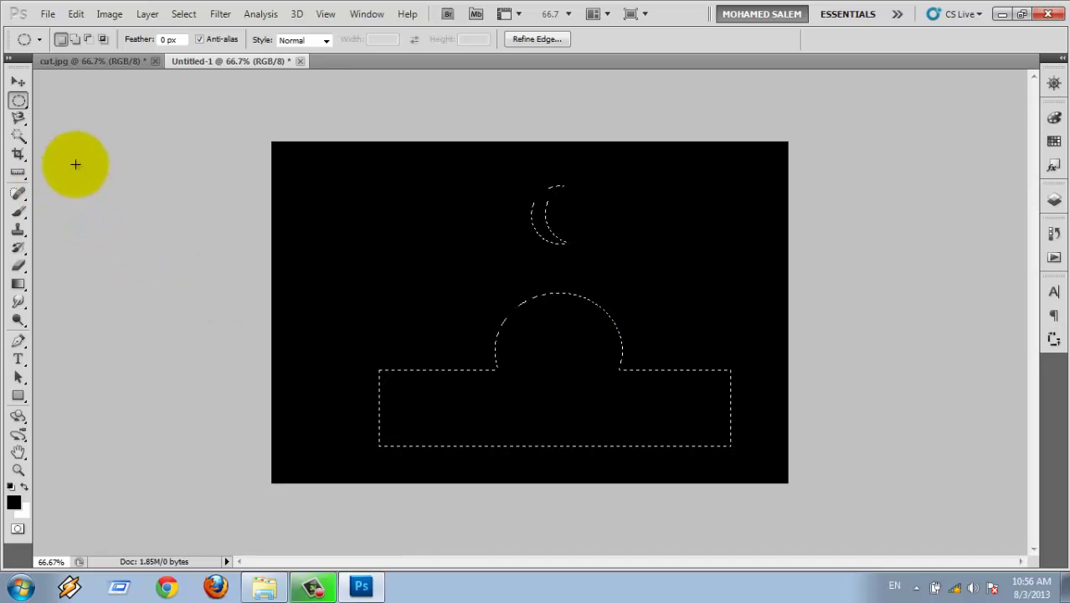
# Add a thin rectangular pole, fill the shapes white, and deselect
pyautogui.click(18, 100)
pyautogui.click(78, 101)
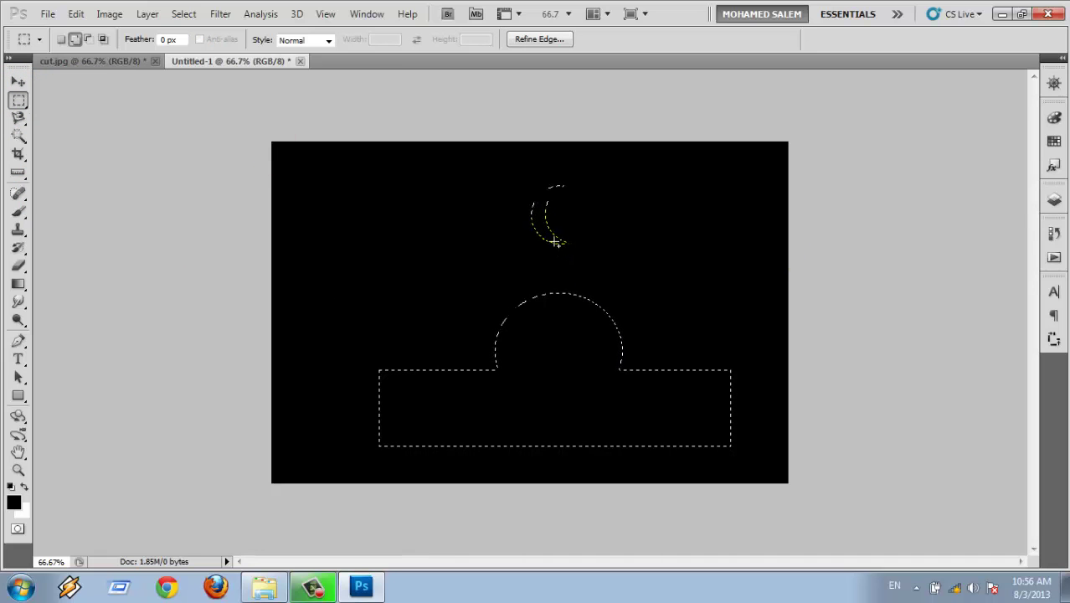
pyautogui.moveTo(552, 242); pyautogui.dragTo(555, 274)
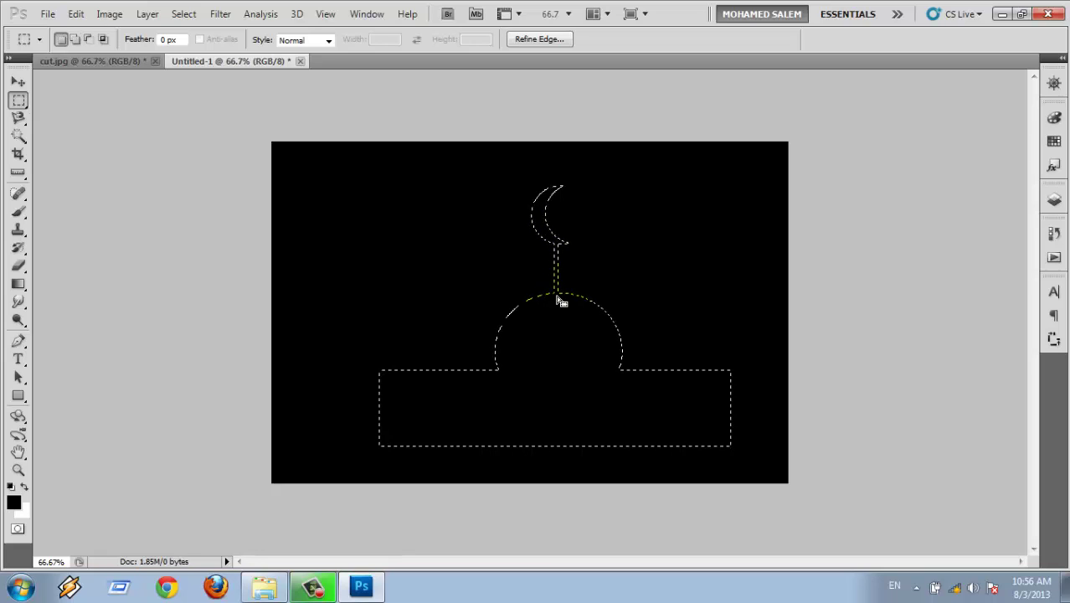
pyautogui.hotkey('ctrl', 'BackSpace')
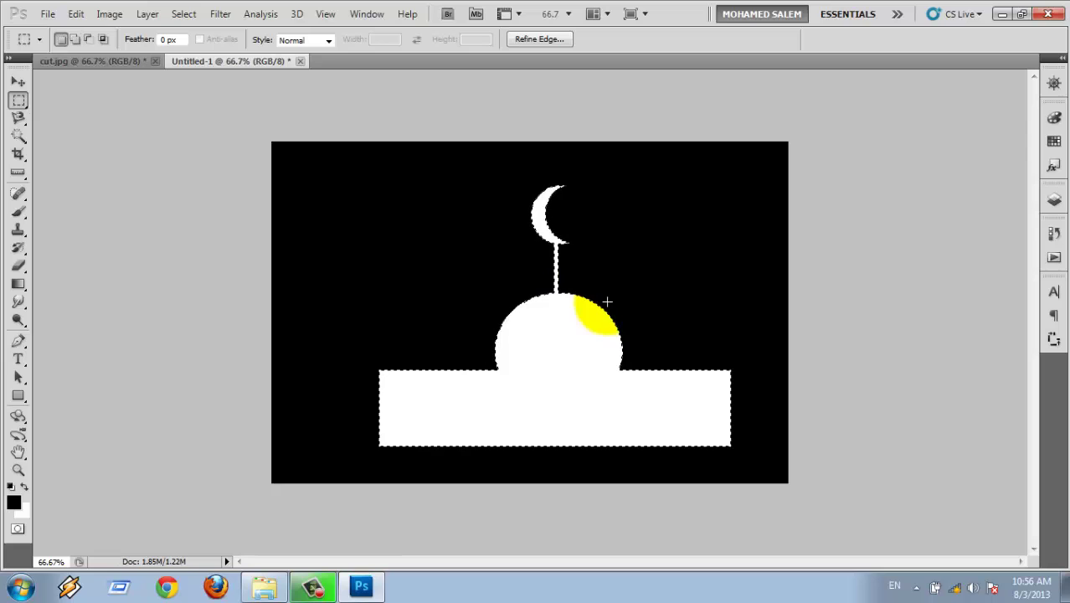
pyautogui.hotkey('ctrl', 'd')
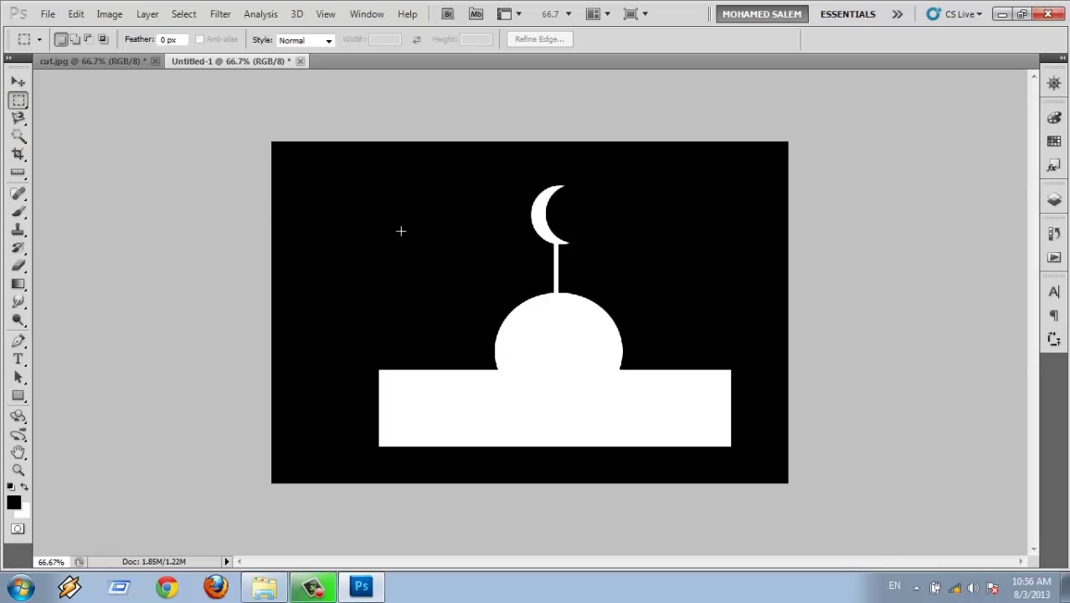
# Close Untitled-1 without saving and choose the freehand Lasso Tool from the lasso flyout
pyautogui.click(300, 61)
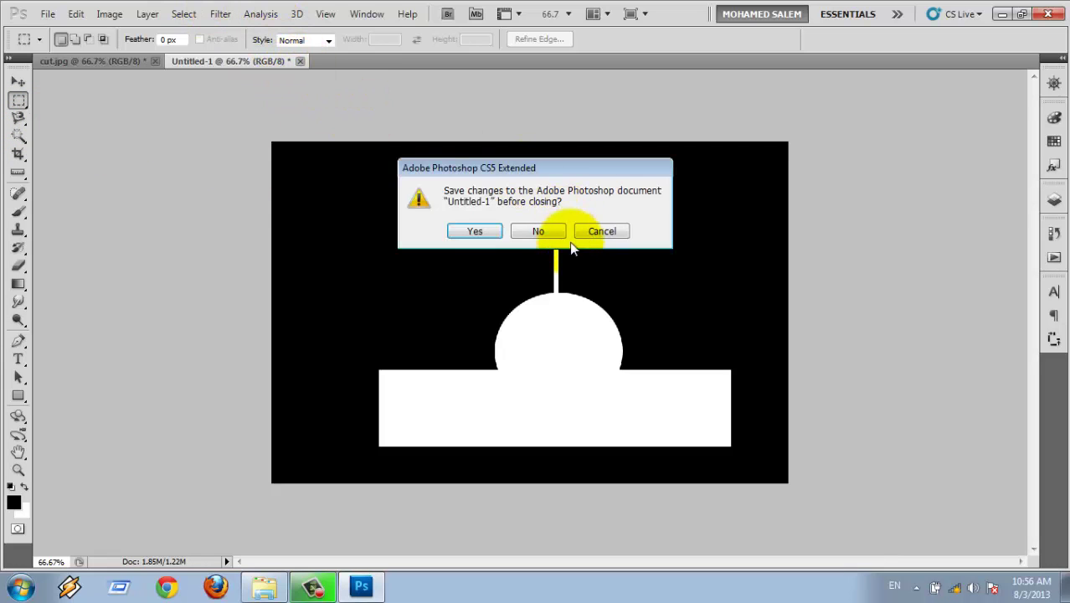
pyautogui.click(543, 232)
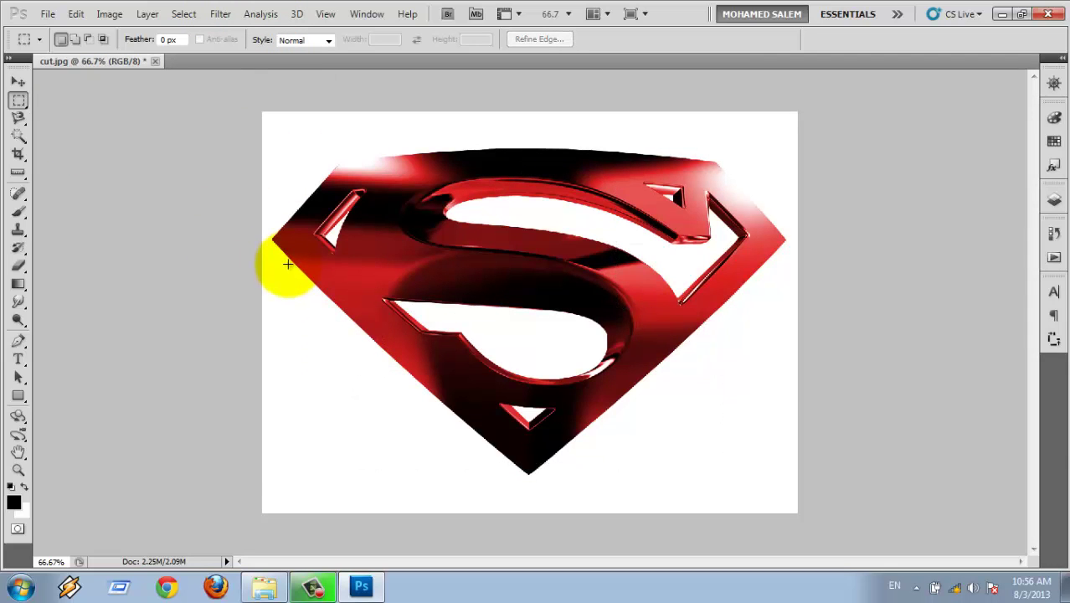
pyautogui.click(186, 14)
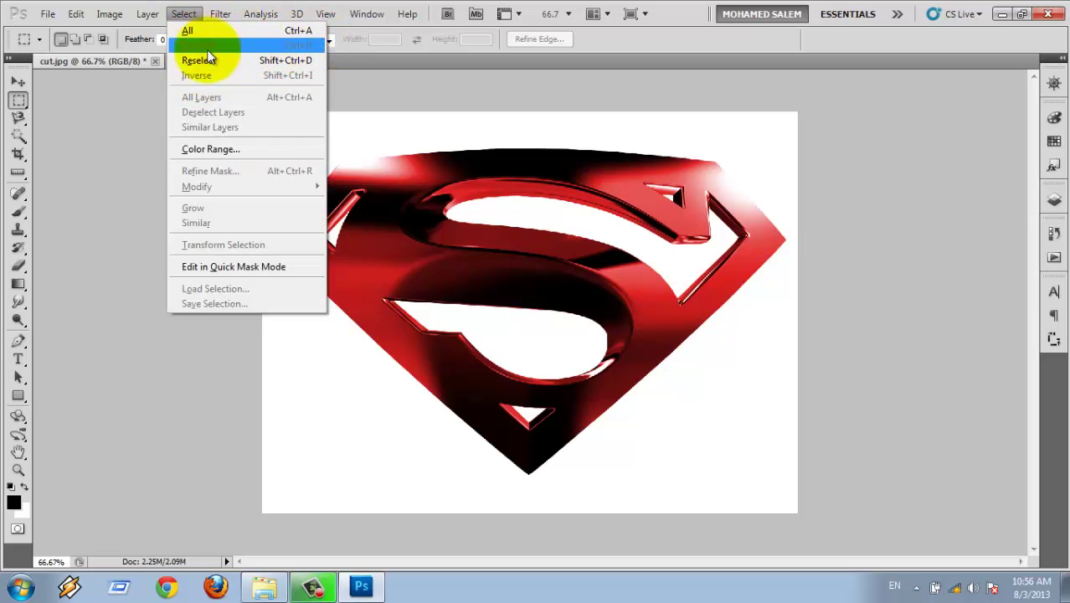
pyautogui.click(699, 244)
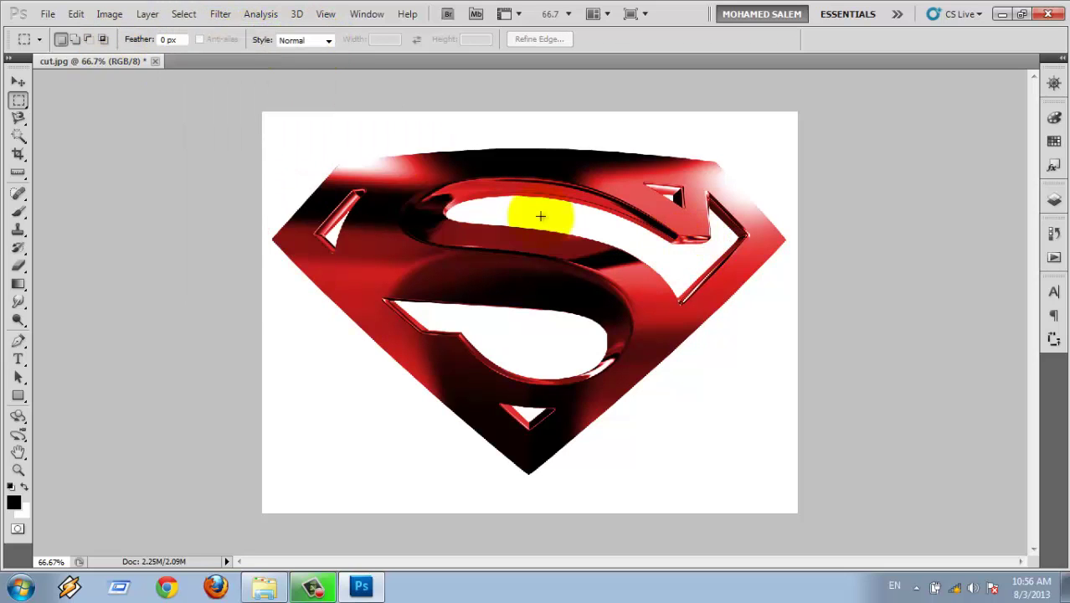
pyautogui.click(26, 118)
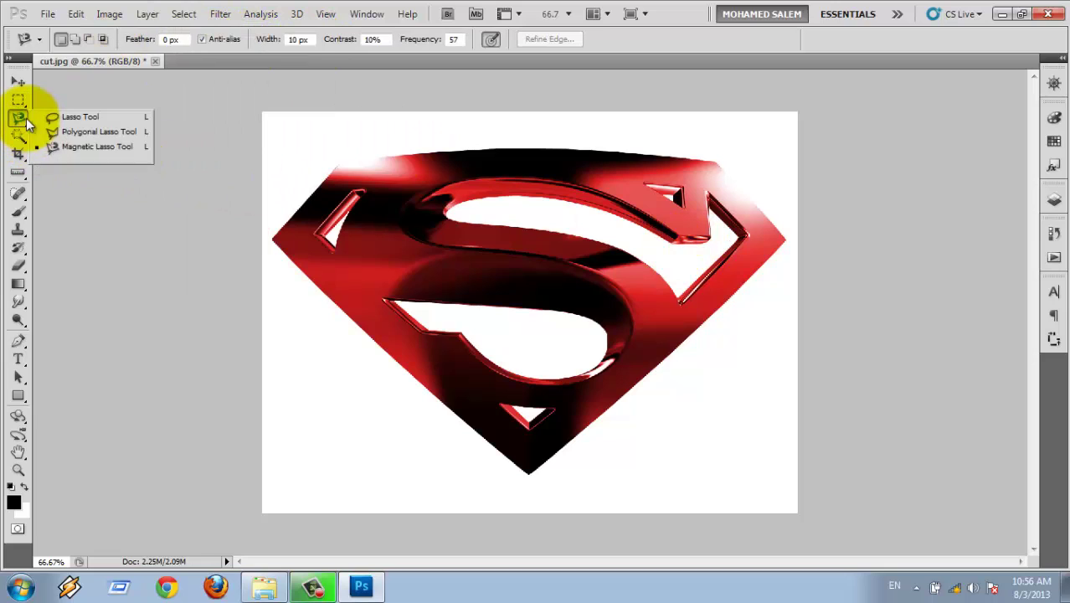
pyautogui.click(99, 116)
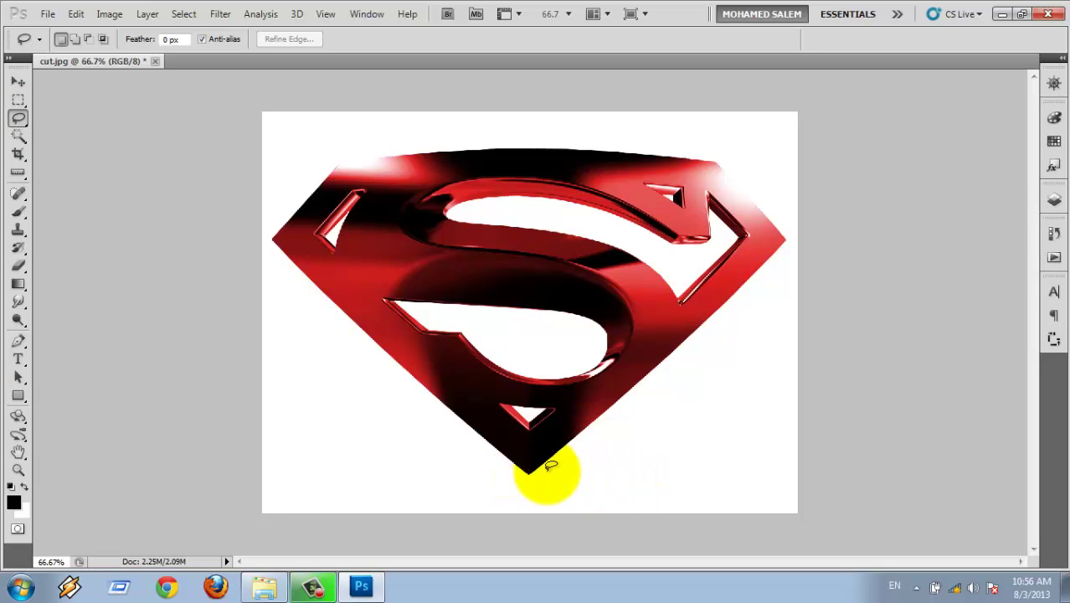
# Trace a freehand lasso selection around the Superman logo's outline
pyautogui.moveTo(529, 469)
pyautogui.mouseDown()
pyautogui.moveTo(586, 445)
pyautogui.moveTo(634, 374)
pyautogui.moveTo(699, 333)
pyautogui.moveTo(784, 236)
pyautogui.moveTo(712, 157)
pyautogui.moveTo(638, 144)
pyautogui.moveTo(454, 138)
pyautogui.moveTo(366, 148)
pyautogui.moveTo(298, 186)
pyautogui.moveTo(275, 218)
pyautogui.moveTo(279, 241)
pyautogui.moveTo(387, 362)
pyautogui.moveTo(490, 430)
pyautogui.moveTo(536, 468)
pyautogui.moveTo(529, 474)
pyautogui.mouseUp()
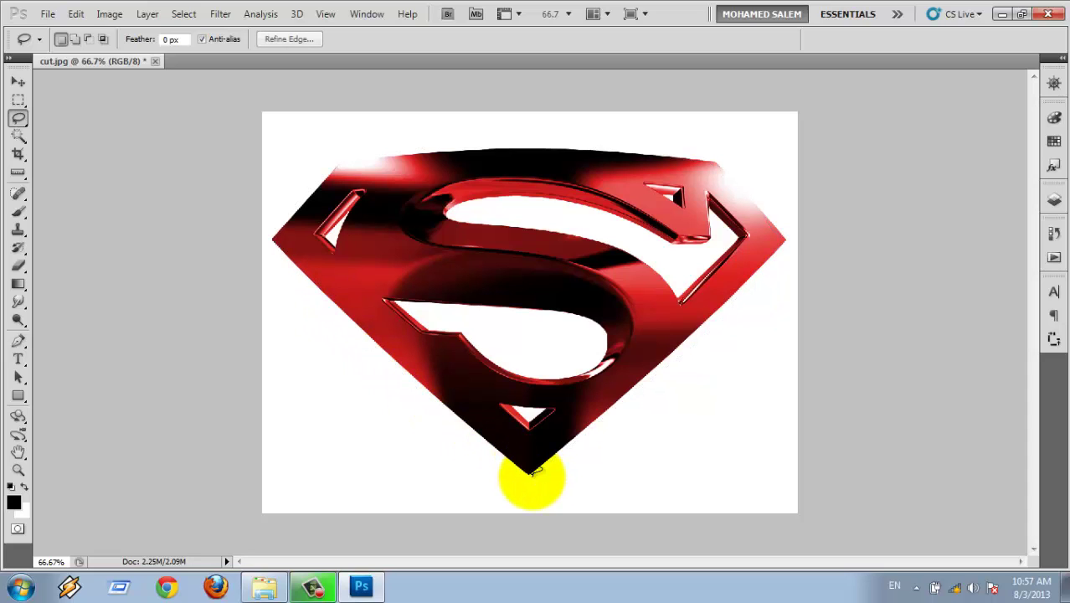
pyautogui.click(525, 479)
pyautogui.hotkey('ctrl', 'z')
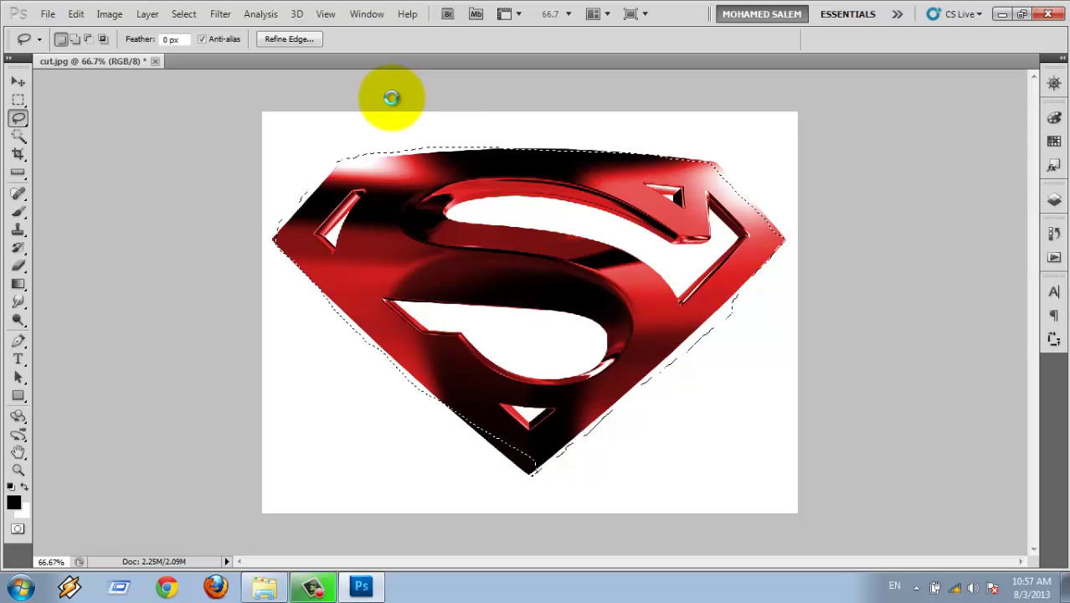
# Paste the copied logo into a new document, then close it without saving
pyautogui.hotkey('ctrl', 'n')
pyautogui.press('Return')
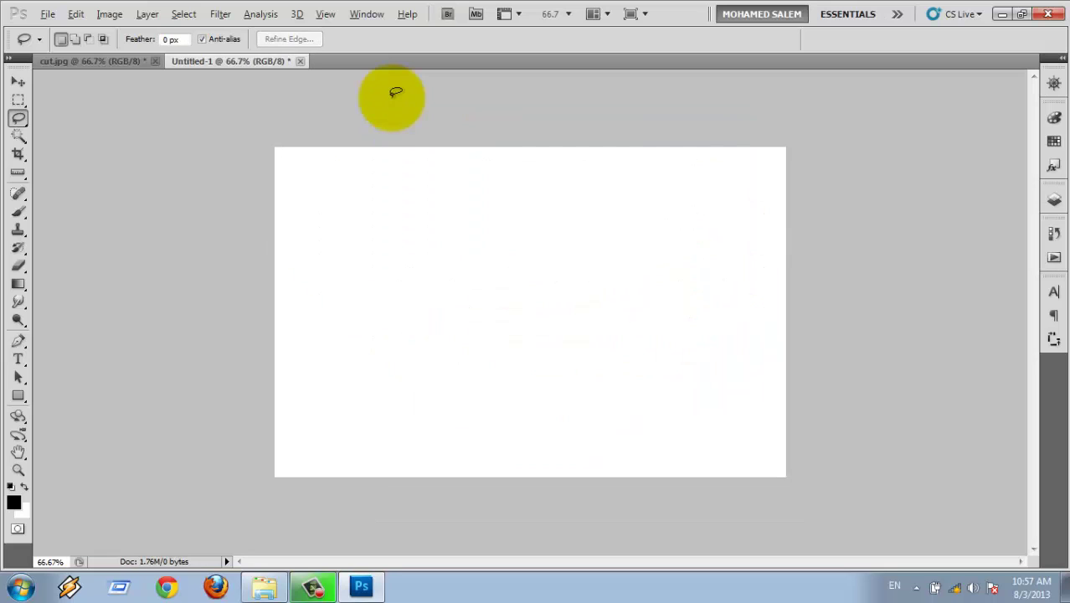
pyautogui.hotkey('ctrl', 'v')
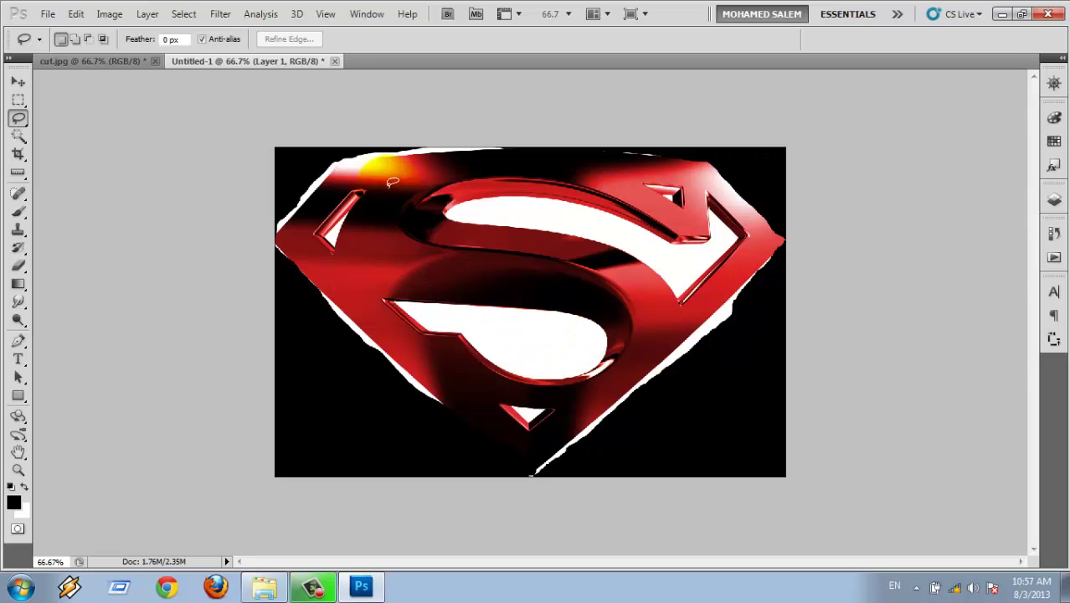
pyautogui.click(336, 62)
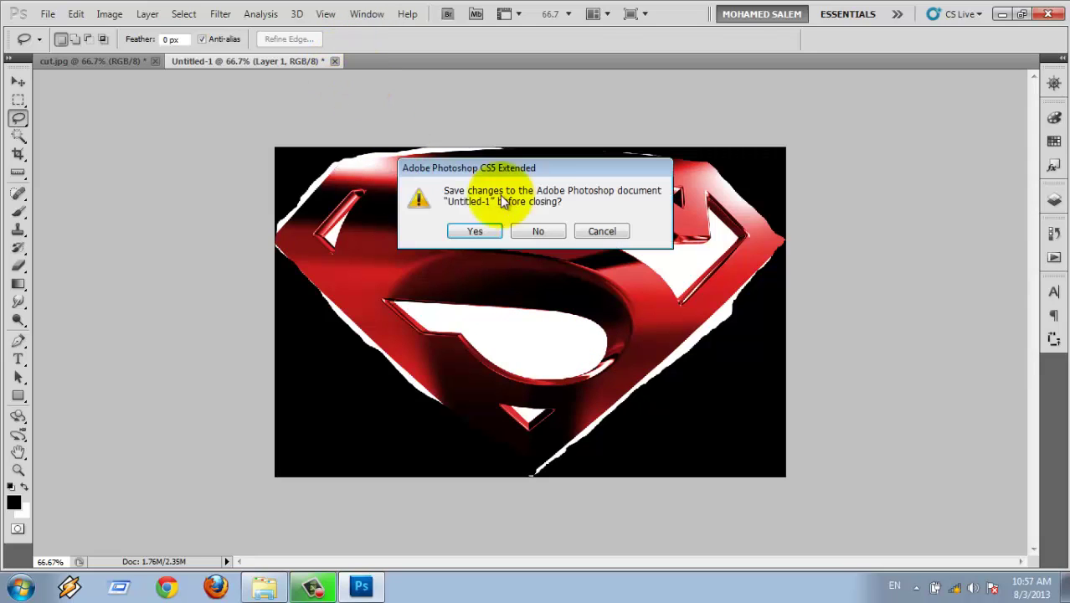
pyautogui.click(550, 231)
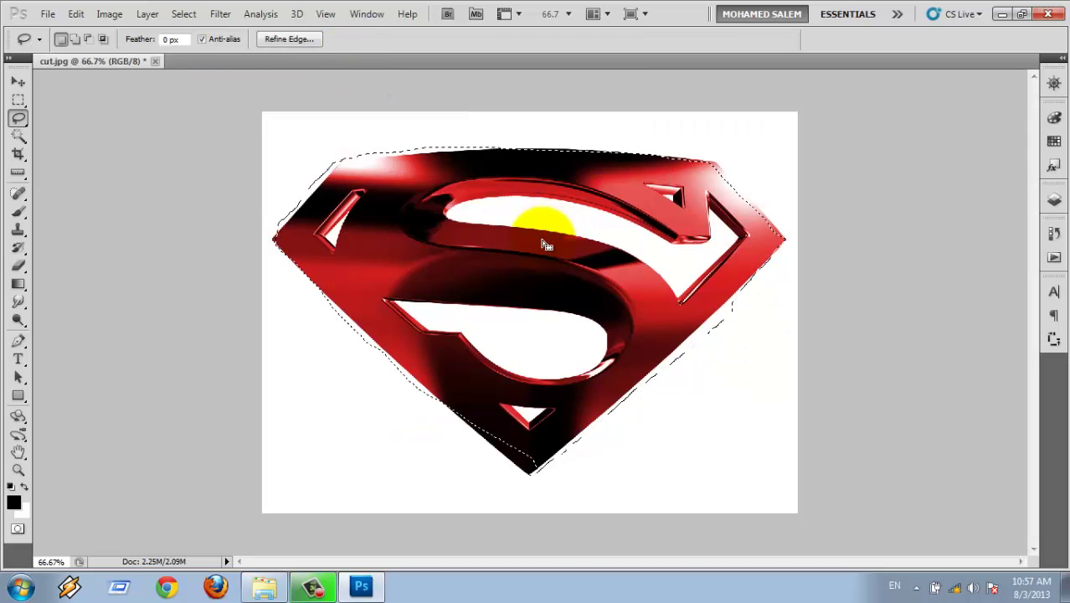
# At 100% zoom, trace and discard a lasso along the logo's right edge, then zoom out to 66.7%
pyautogui.click(540, 246)
pyautogui.click(528, 467)
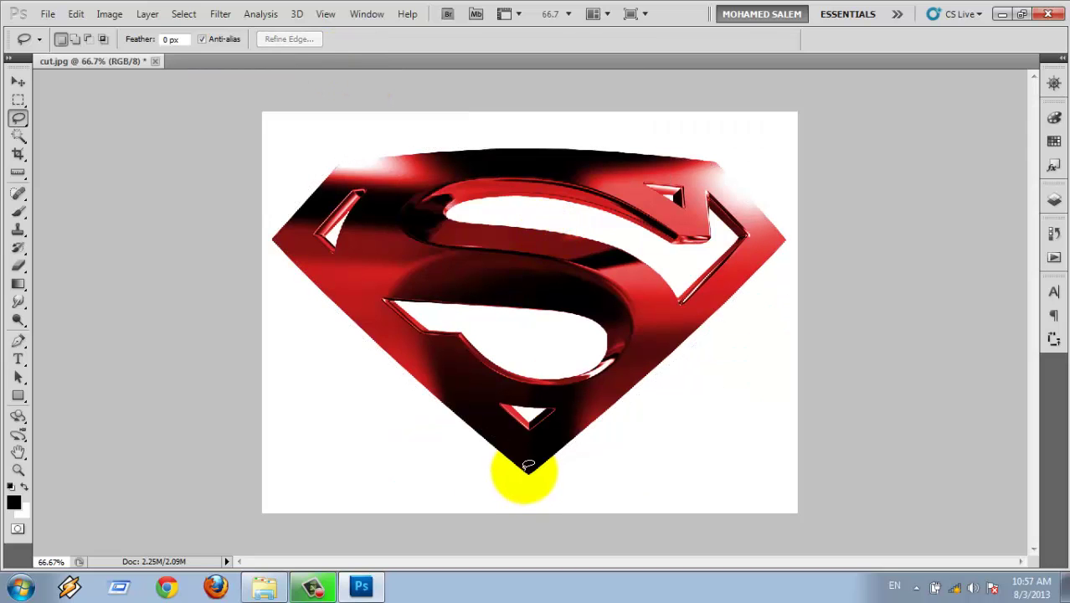
pyautogui.hotkey('ctrl', '+')
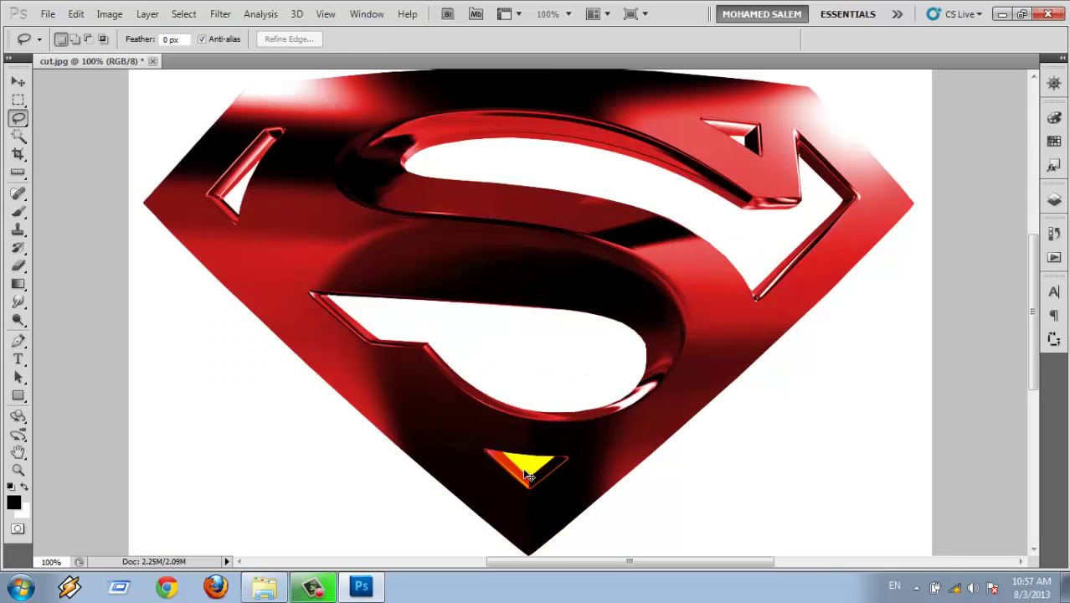
pyautogui.moveTo(447, 455); pyautogui.dragTo(274, 301)
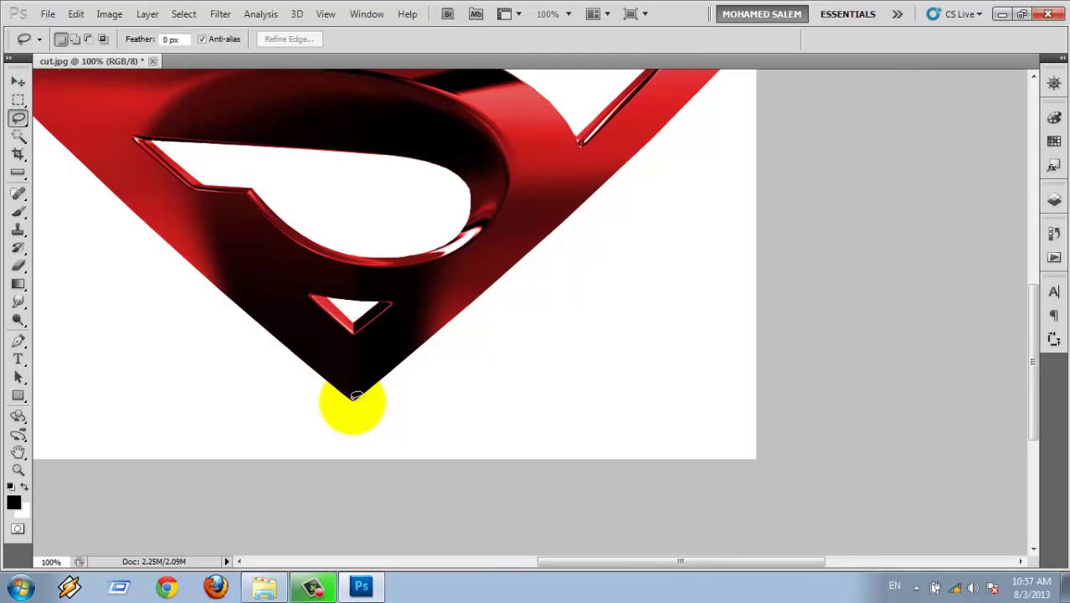
pyautogui.moveTo(355, 396)
pyautogui.mouseDown()
pyautogui.moveTo(468, 311)
pyautogui.moveTo(527, 248)
pyautogui.mouseUp()
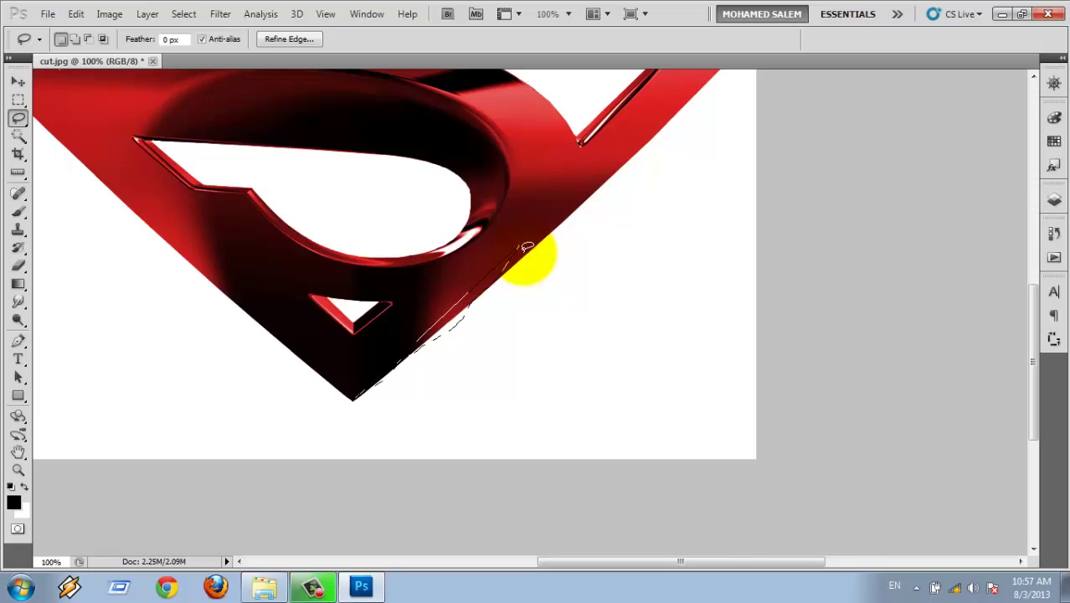
pyautogui.click(526, 251)
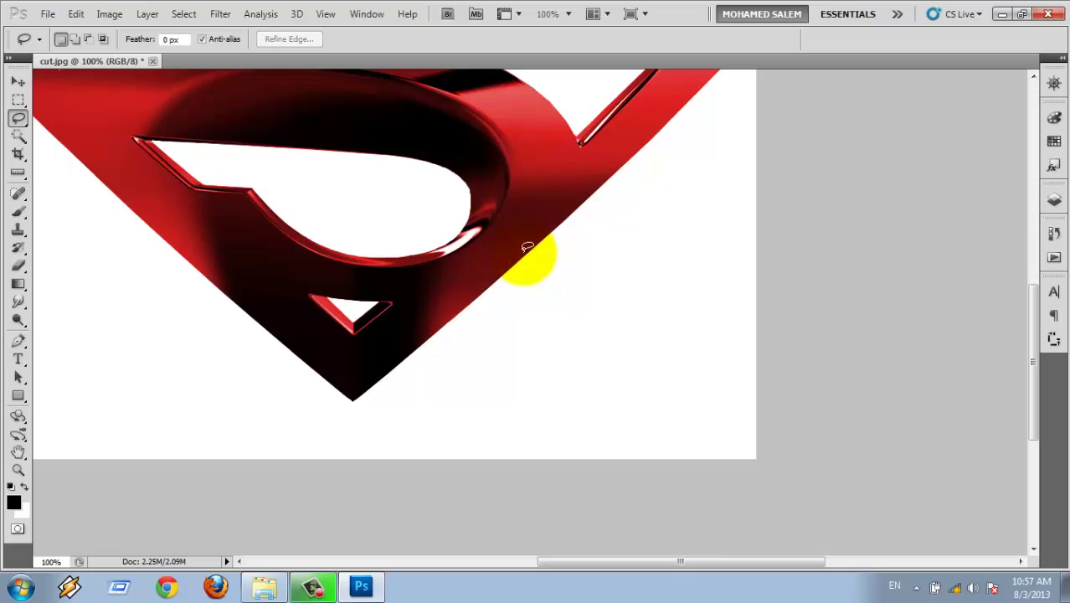
pyautogui.hotkey('ctrl', '-')
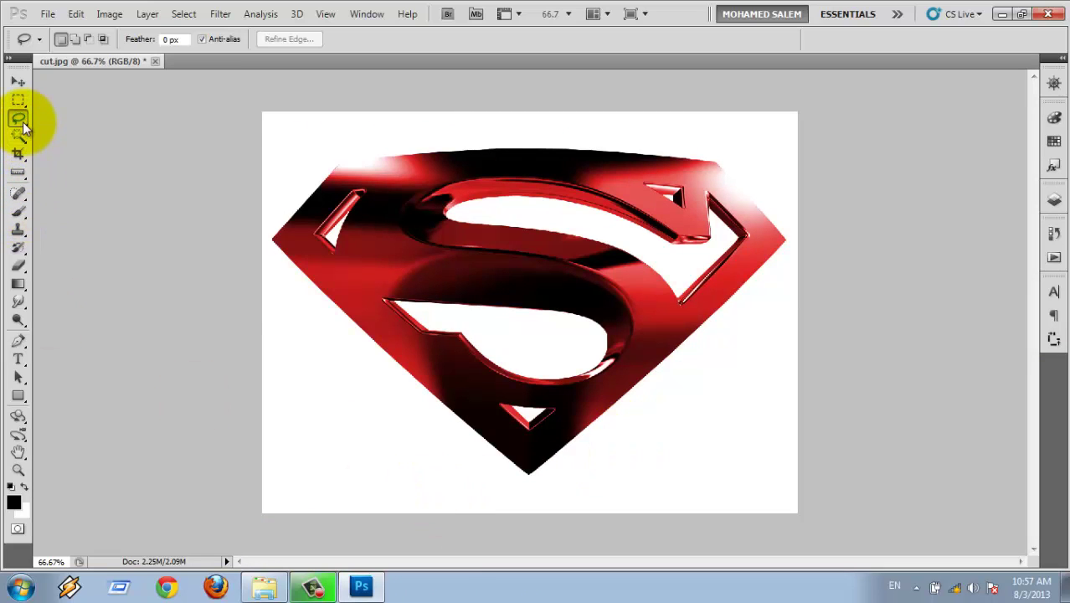
# Switch from the Lasso to the Polygonal Lasso Tool
pyautogui.rightClick(23, 124)
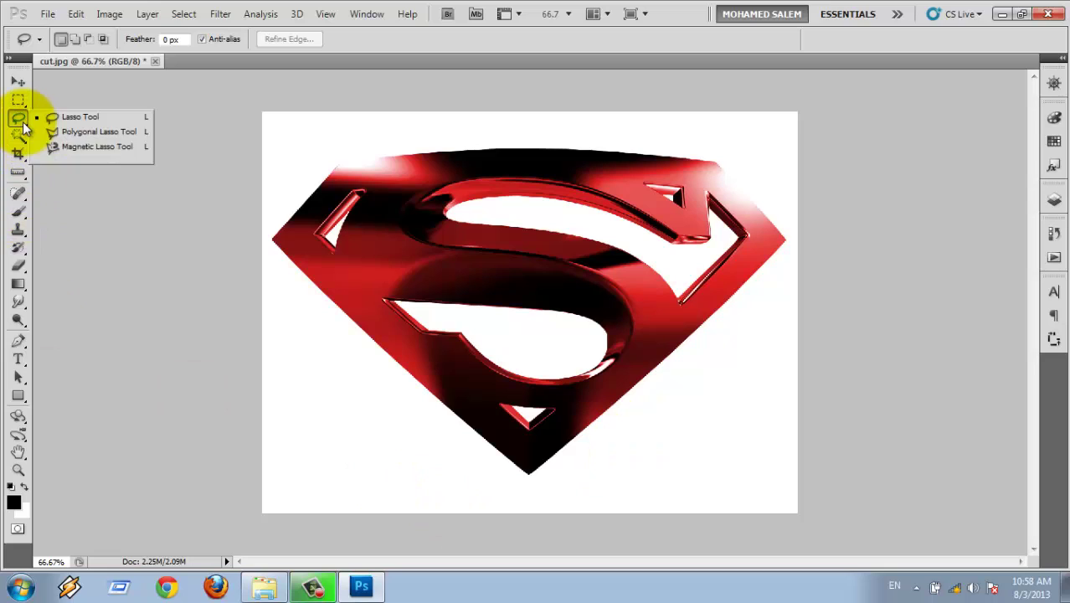
pyautogui.click(79, 134)
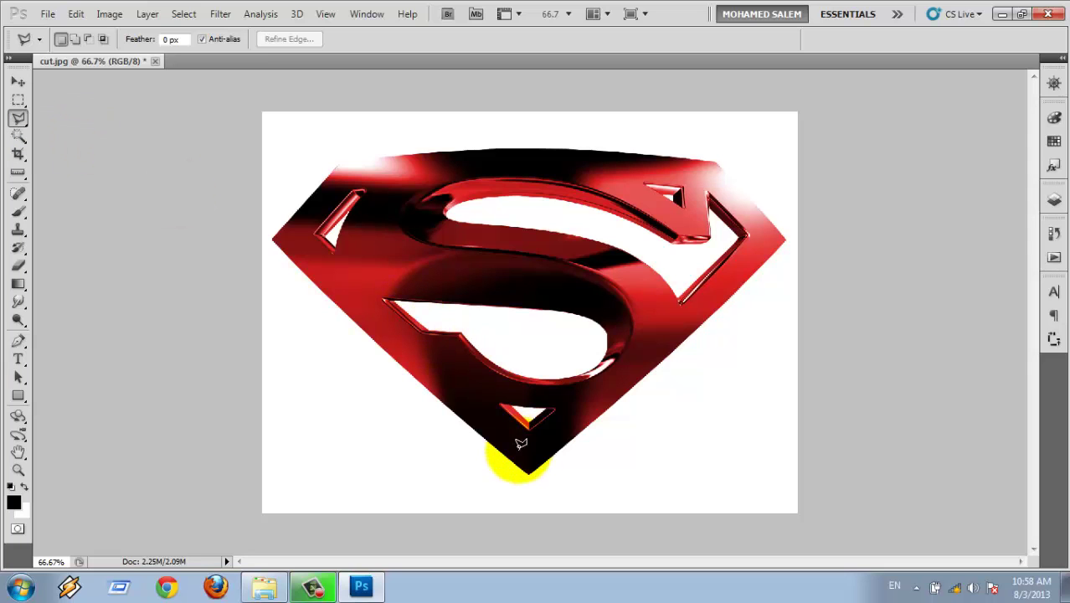
pyautogui.scroll(2, 572, 498)
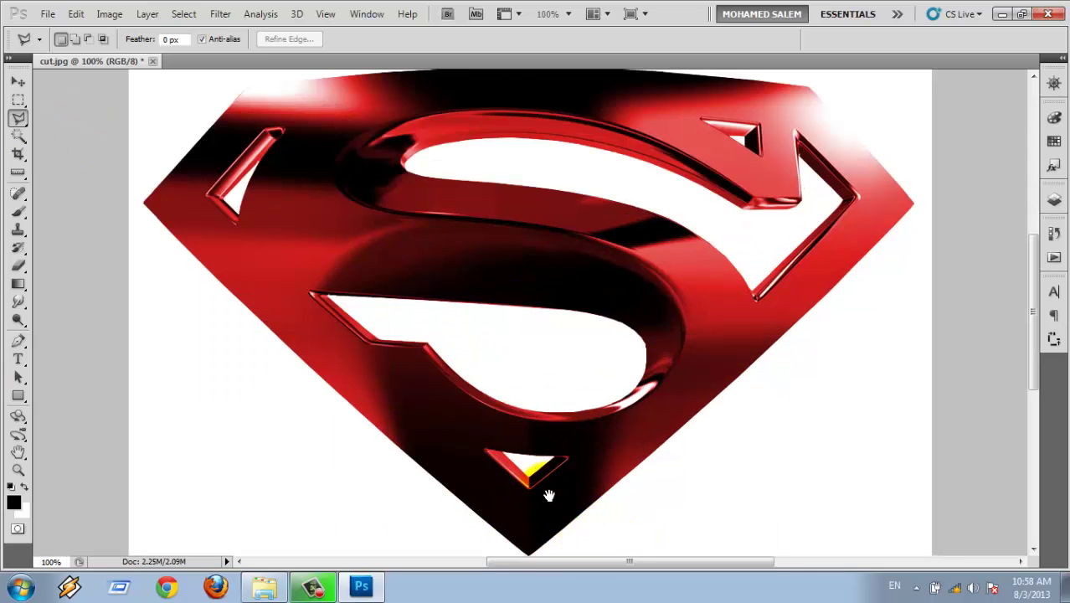
pyautogui.scroll(-1, 550, 491)
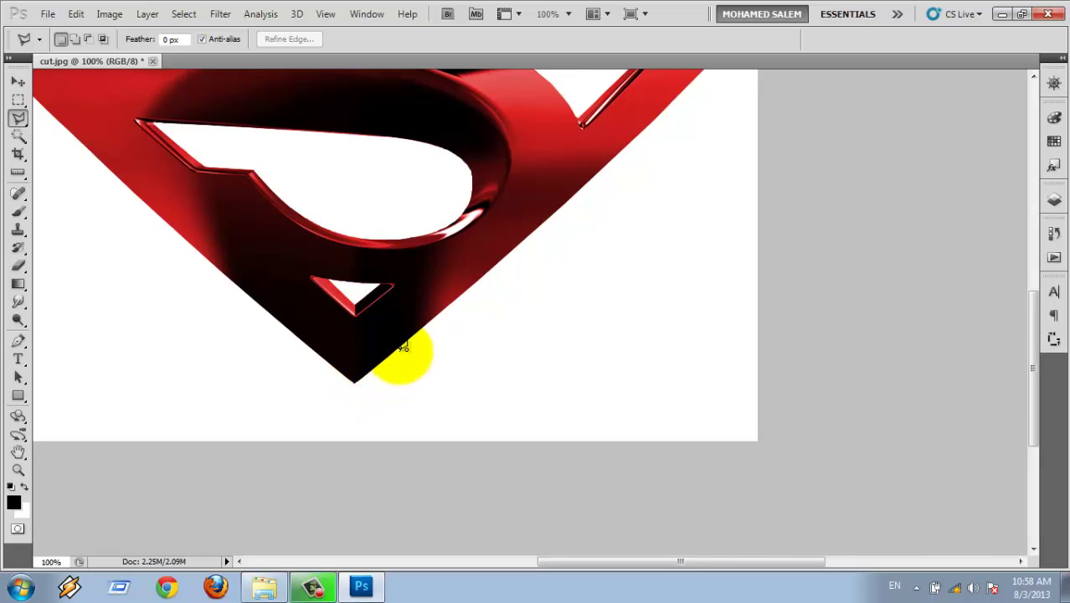
# Start the polygonal outline at the shield's bottom tip and trace up the right edge to the top-right corner
pyautogui.click(355, 379)
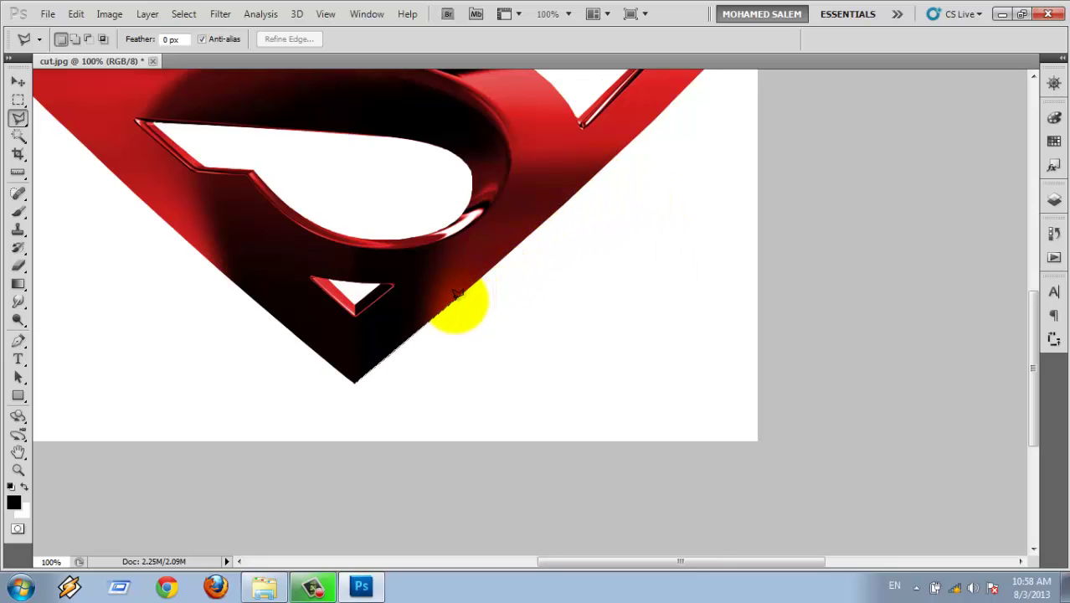
pyautogui.click(456, 293)
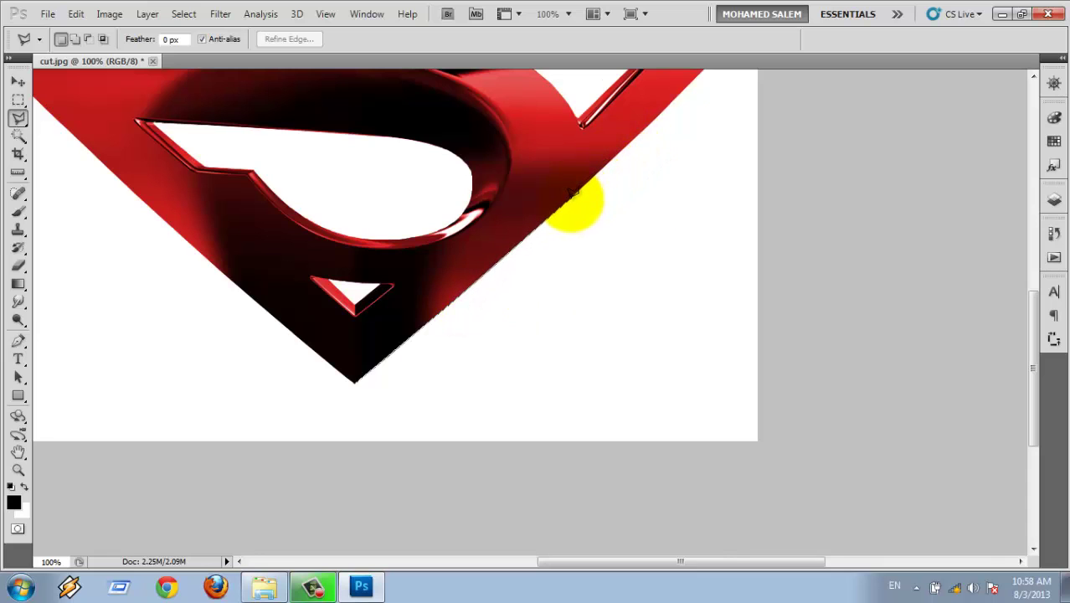
pyautogui.click(668, 107)
pyautogui.moveTo(748, 185)
pyautogui.mouseDown()
pyautogui.moveTo(465, 435)
pyautogui.moveTo(466, 239)
pyautogui.mouseUp()
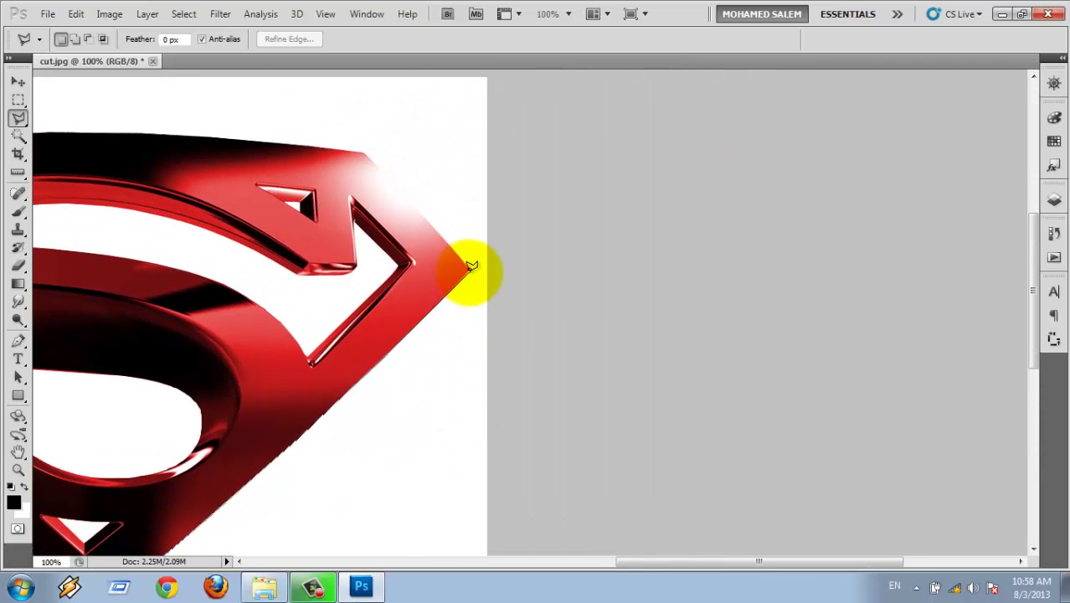
pyautogui.click(469, 265)
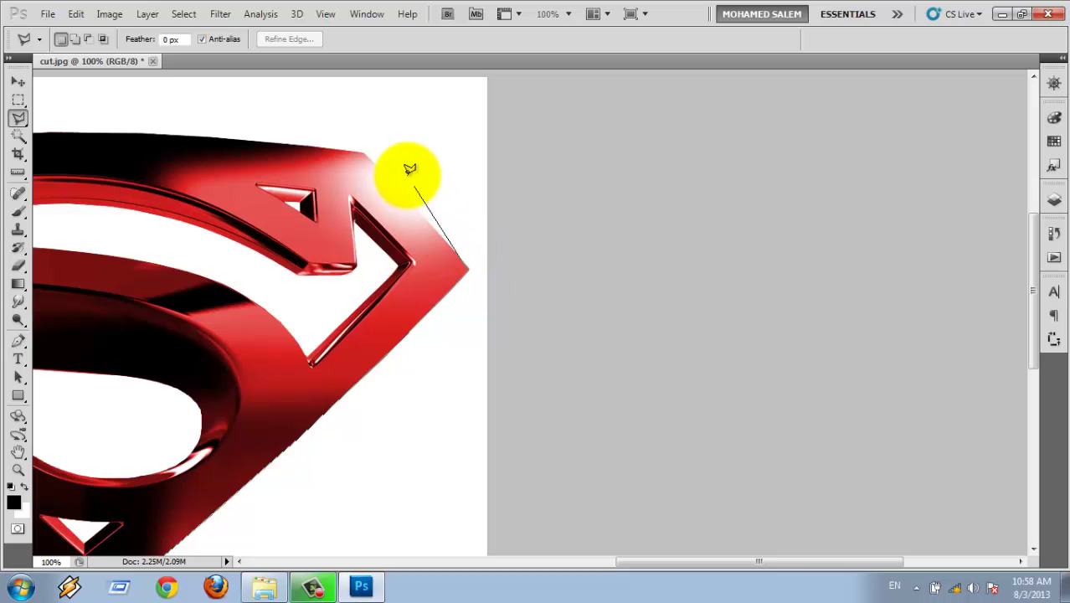
pyautogui.click(365, 152)
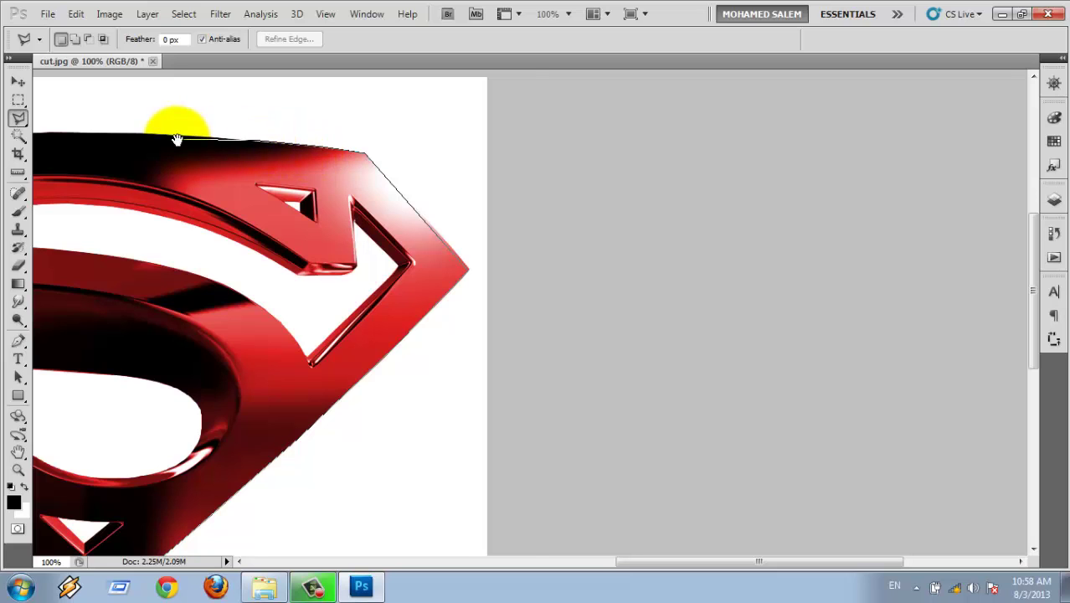
# Trace the shield's top-left corner, left tip and lower-left edge, closing at the bottom tip
pyautogui.moveTo(174, 136); pyautogui.dragTo(593, 147)
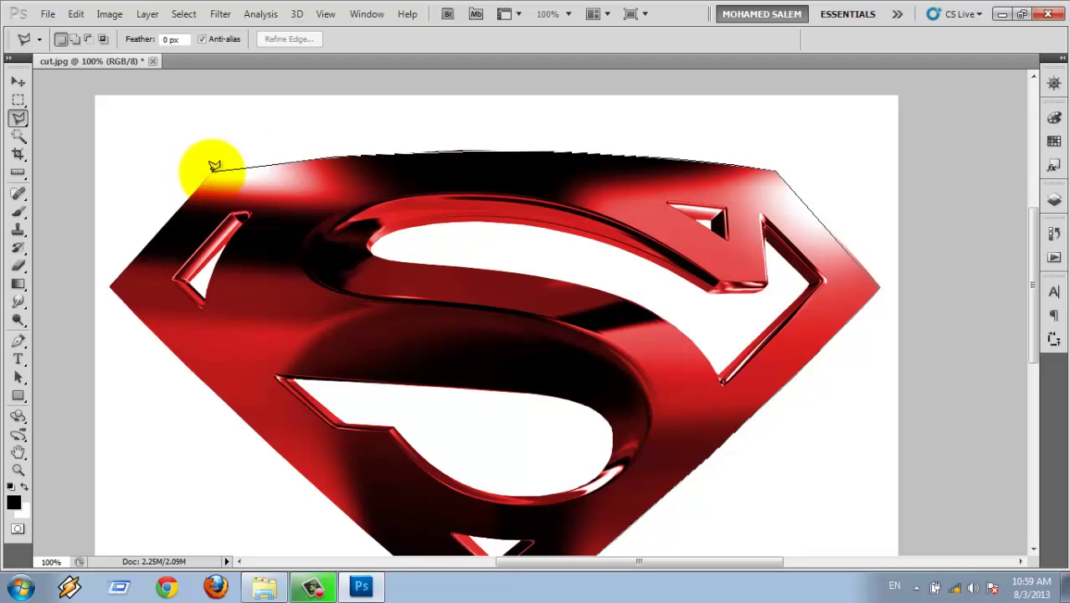
pyautogui.click(212, 172)
pyautogui.click(112, 276)
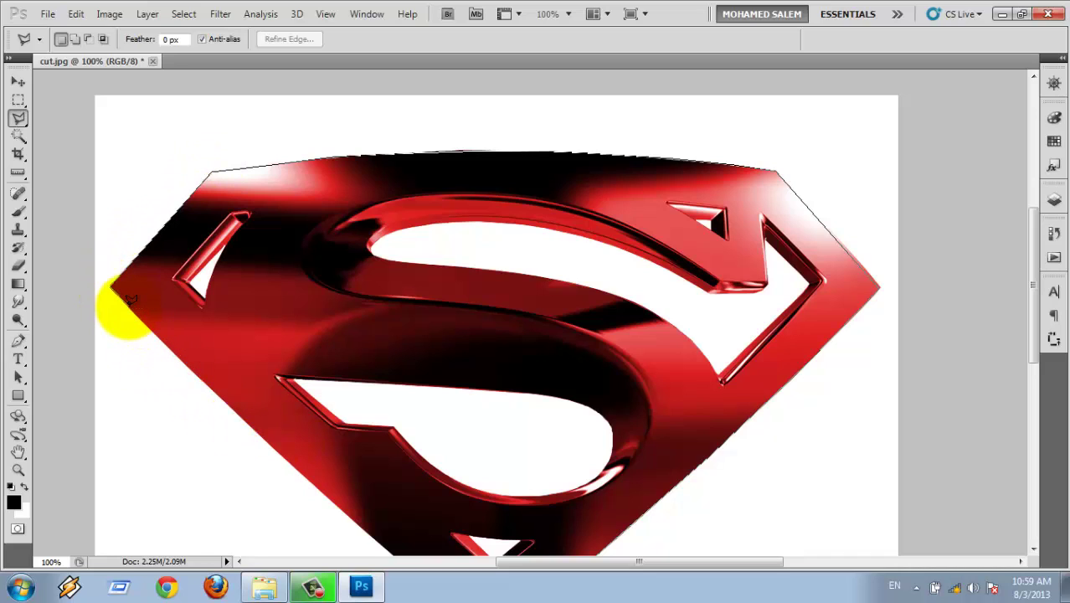
pyautogui.click(279, 453)
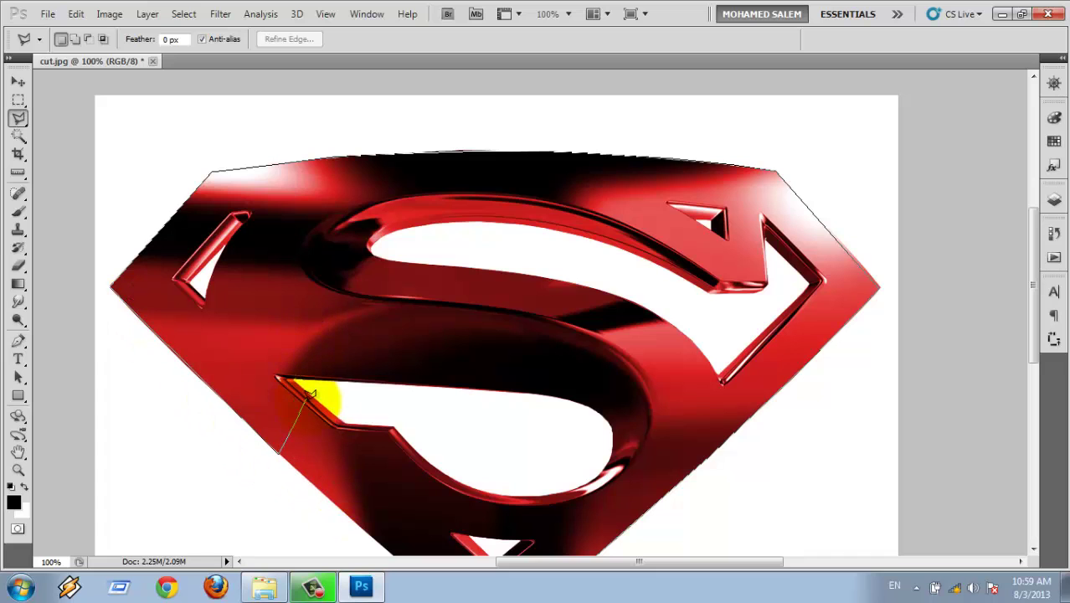
pyautogui.scroll(-5, 313, 397)
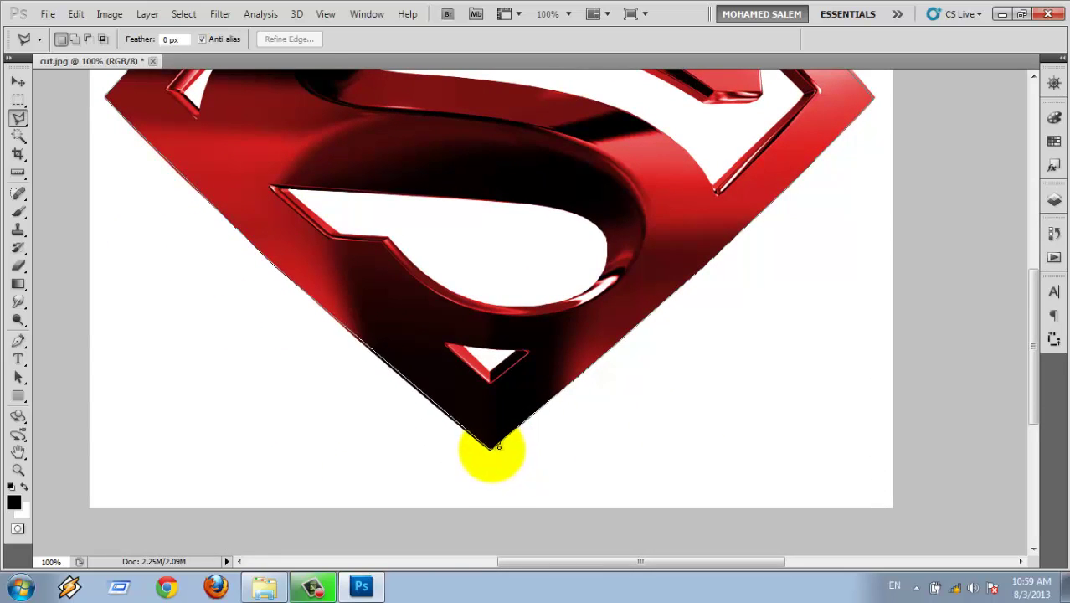
pyautogui.click(496, 447)
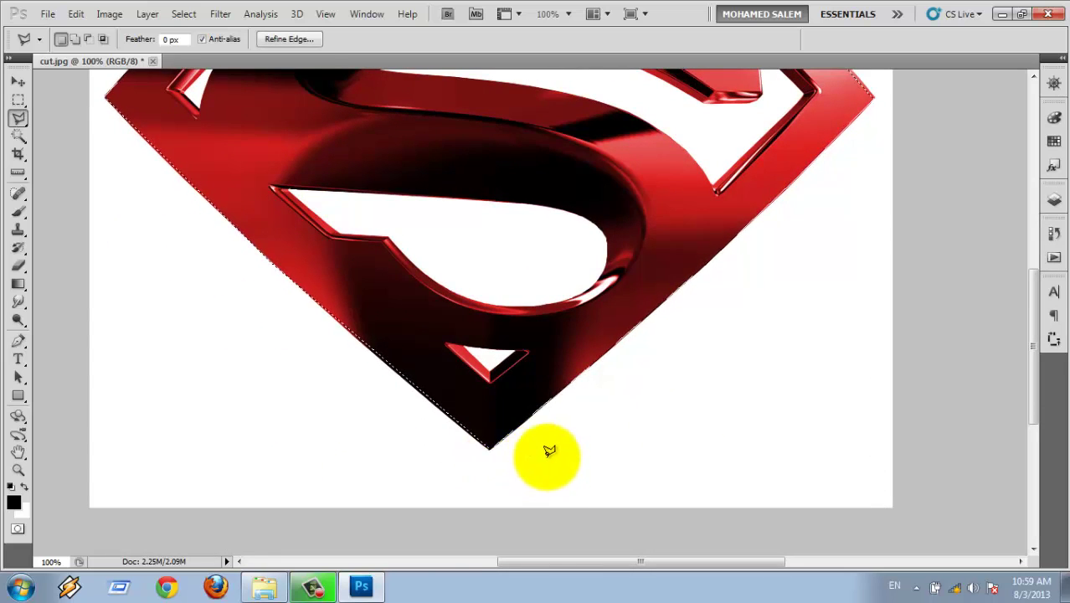
# Copy the selected shield into a new document with the Clipboard preset
pyautogui.moveTo(524, 310); pyautogui.dragTo(522, 394)
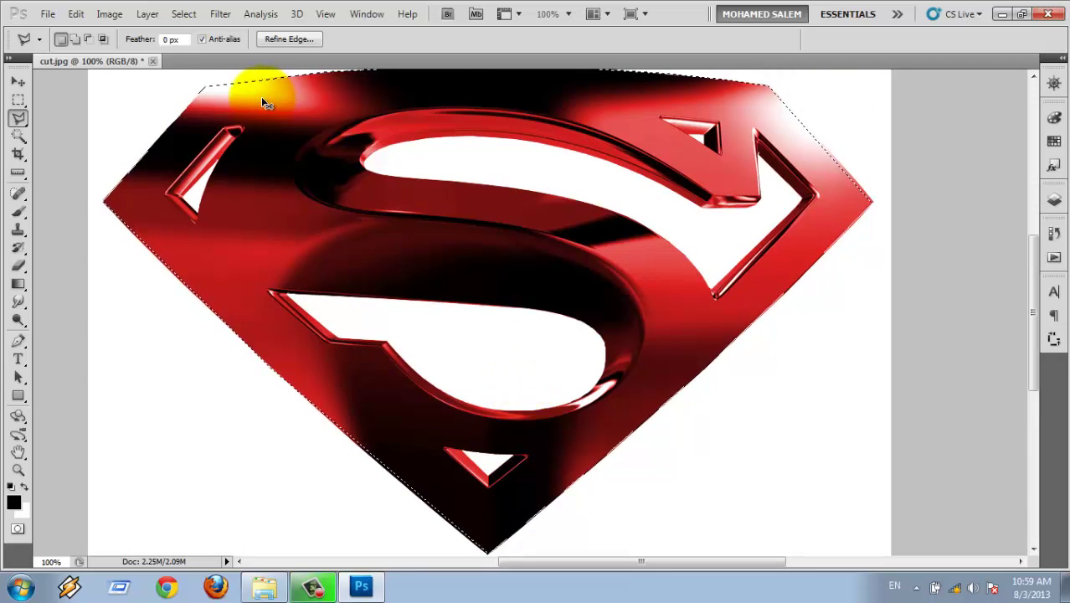
pyautogui.hotkey('ctrl', 'c')
pyautogui.hotkey('ctrl', 'n')
pyautogui.press('Return')
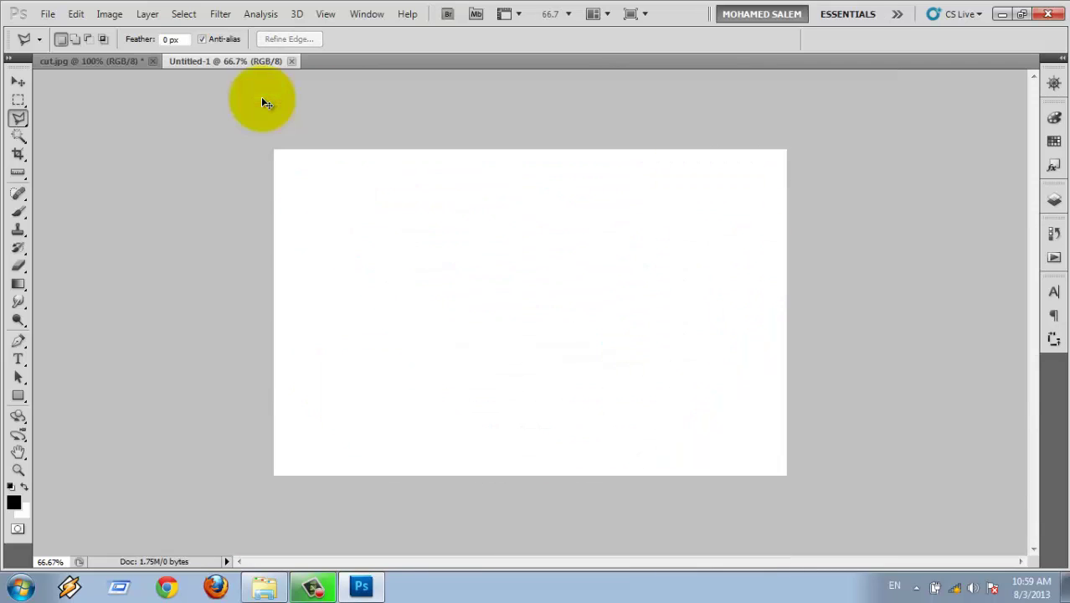
# Fill the new canvas black, paste the shield, then close Untitled-1 without saving
pyautogui.hotkey('alt', 'BackSpace')
pyautogui.hotkey('ctrl', 'v')
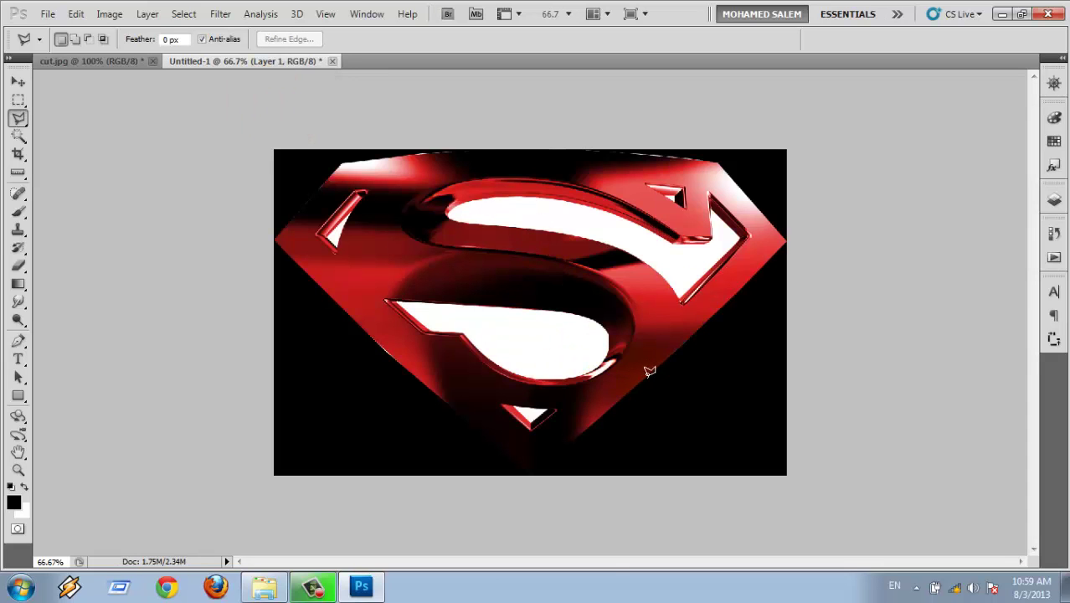
pyautogui.click(334, 61)
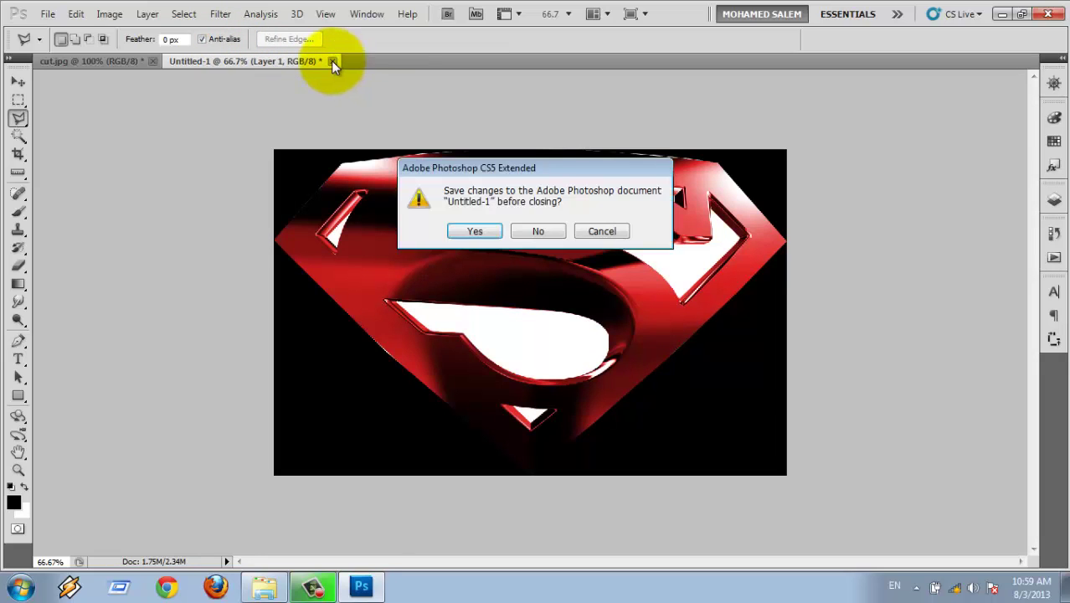
pyautogui.click(553, 232)
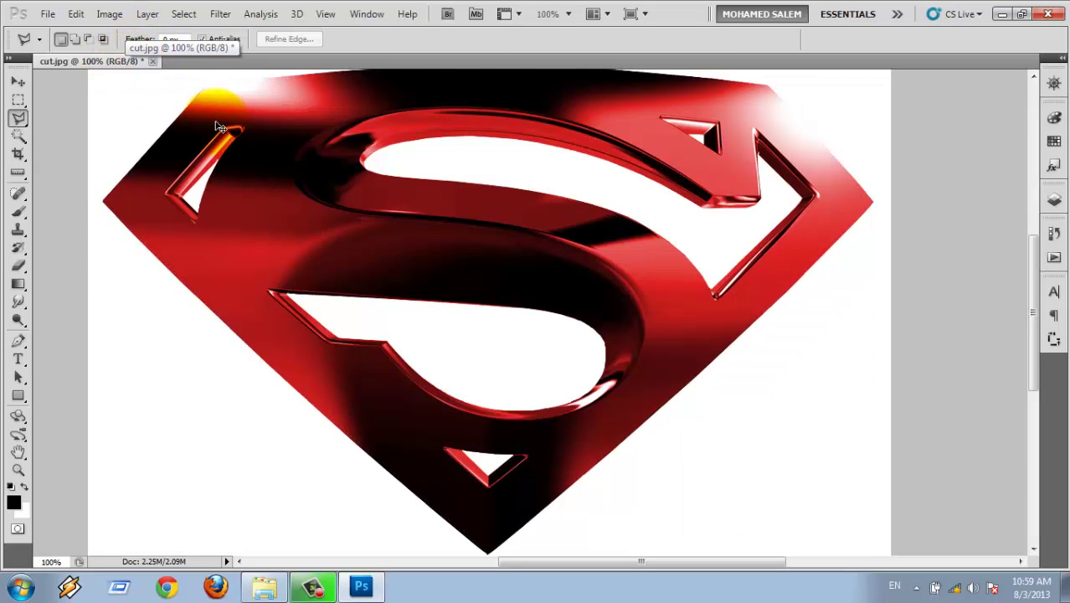
# Zoom in and trace the shield's lower-right edge, double-clicking to close the selection
pyautogui.hotkey('ctrl', '+')
pyautogui.hotkey('ctrl', '+')
pyautogui.hotkey('ctrl', '+')
pyautogui.moveTo(561, 385); pyautogui.dragTo(378, 7)
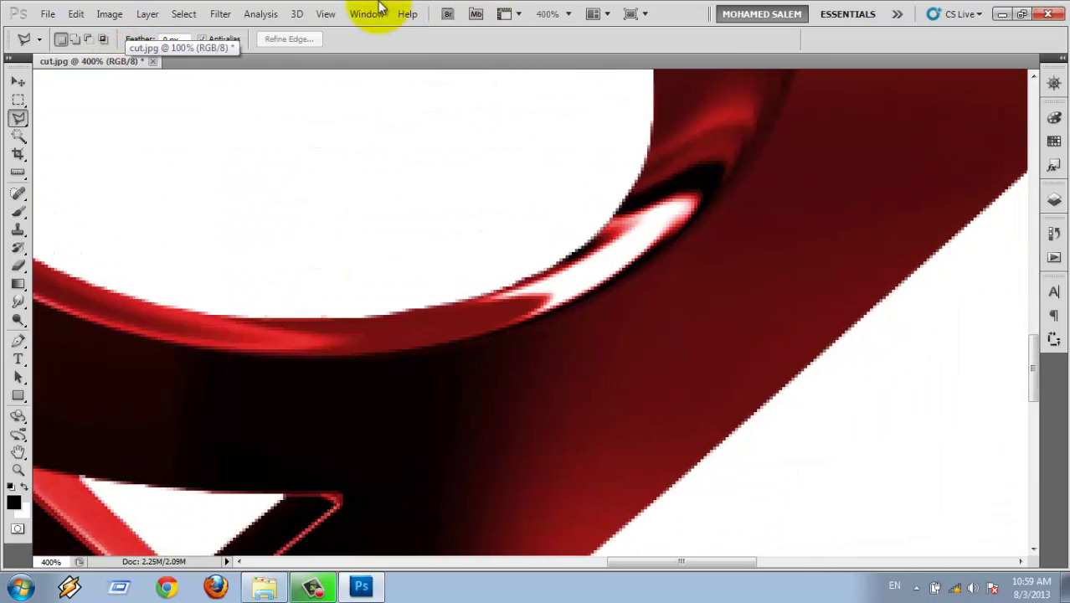
pyautogui.moveTo(501, 514); pyautogui.dragTo(526, 132)
pyautogui.moveTo(399, 314); pyautogui.dragTo(519, 236)
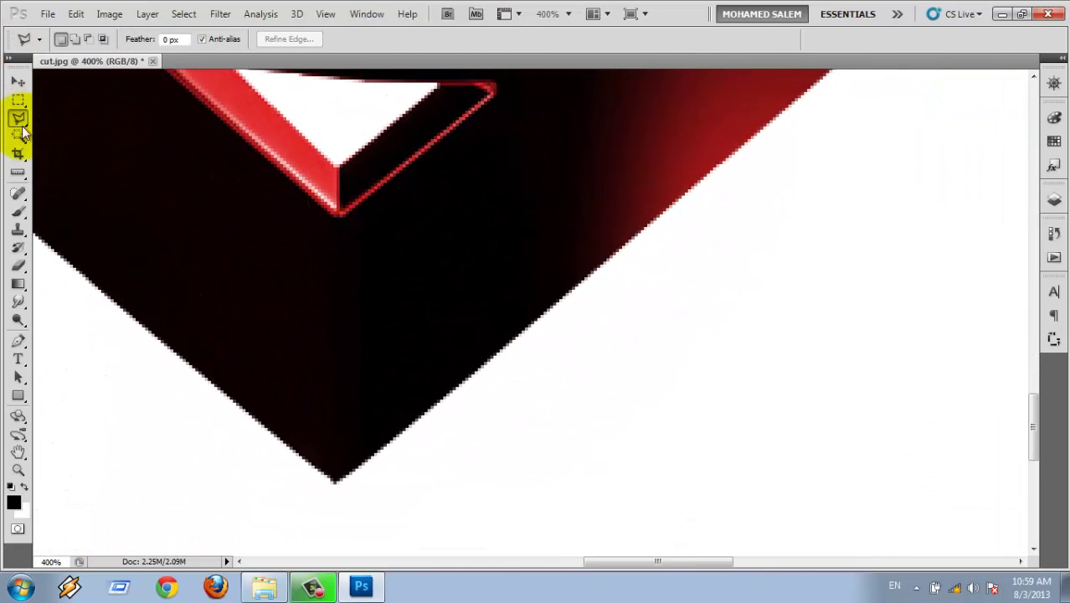
pyautogui.click(333, 483)
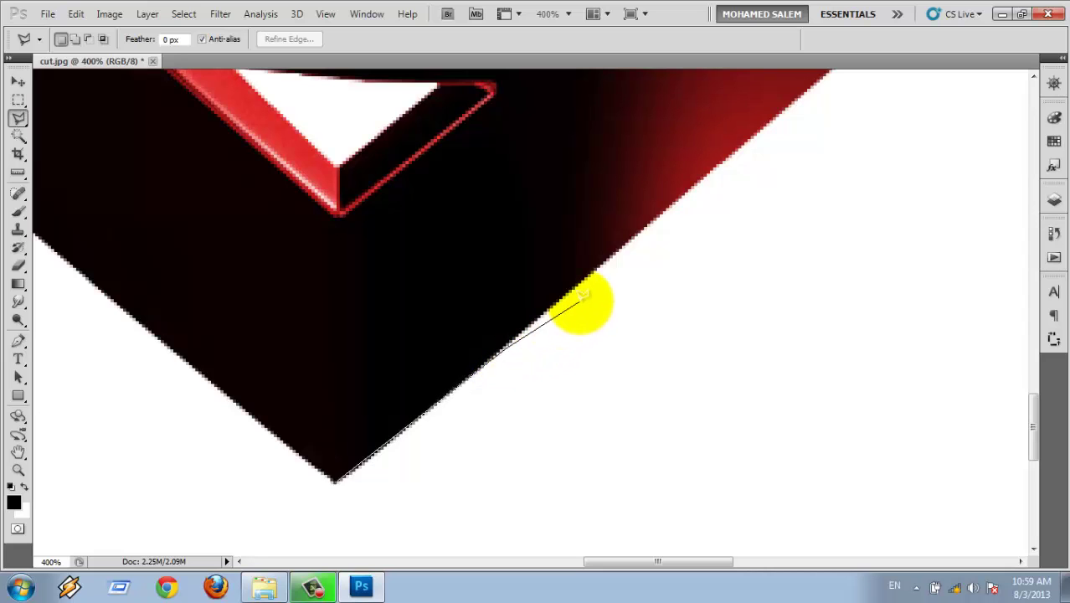
pyautogui.click(667, 215)
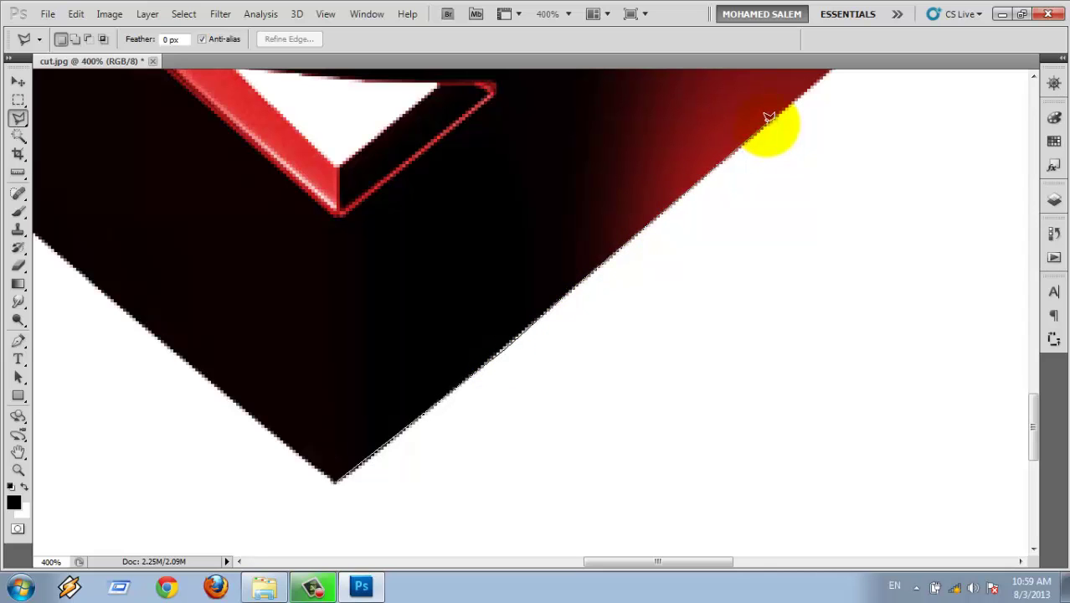
pyautogui.click(769, 117)
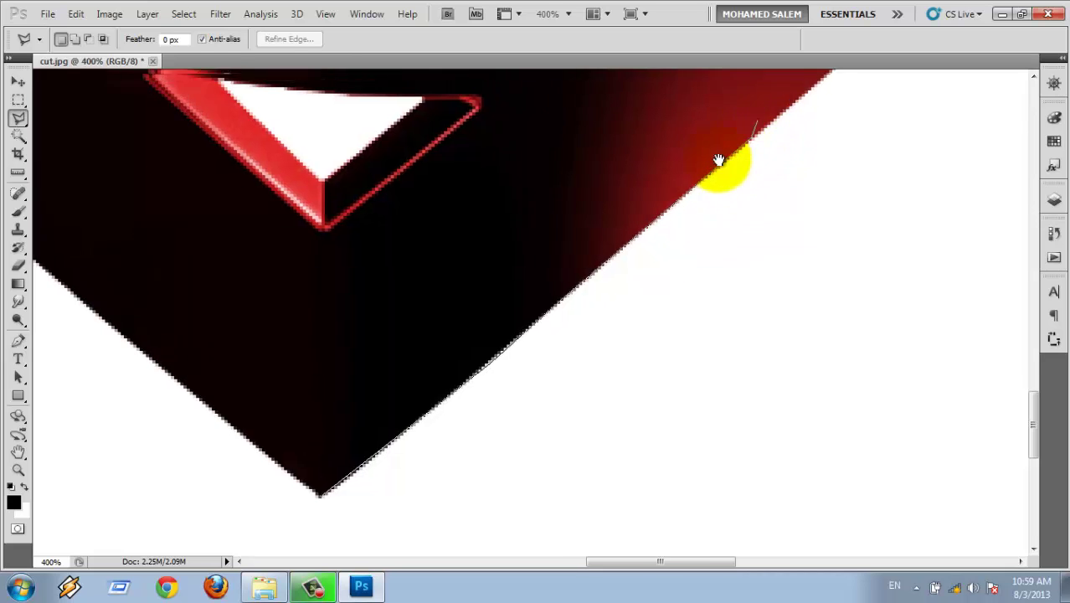
pyautogui.moveTo(774, 107); pyautogui.dragTo(418, 393)
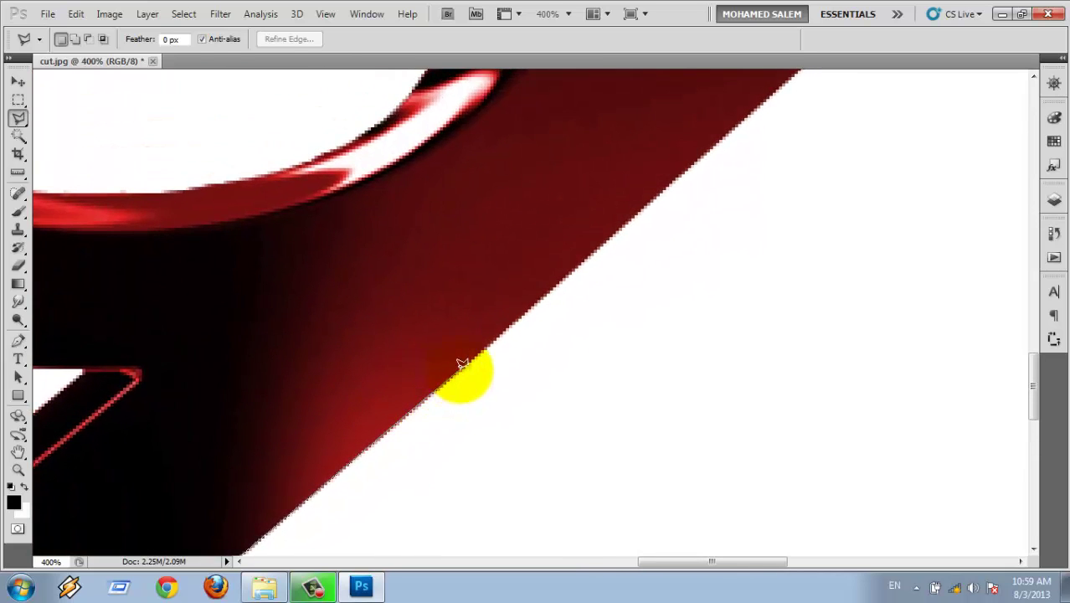
pyautogui.click(710, 176)
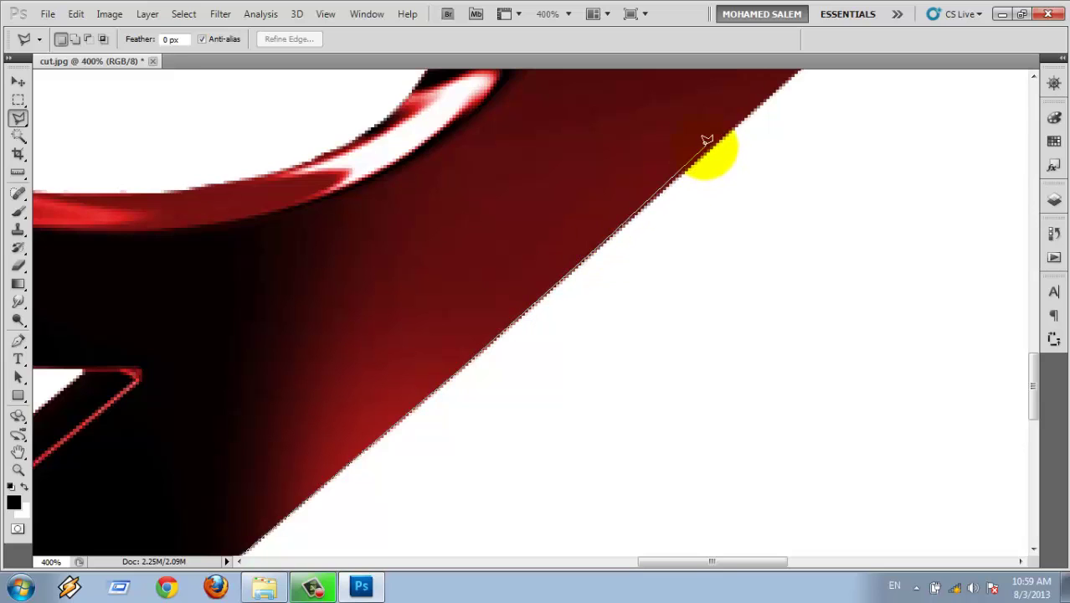
pyautogui.click(730, 133)
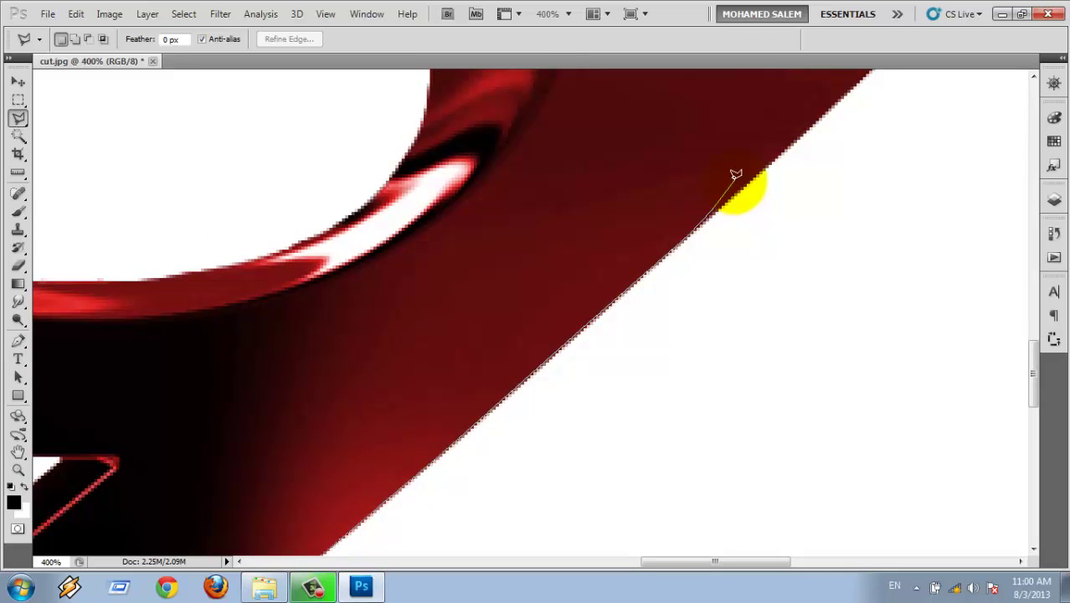
pyautogui.doubleClick(733, 181)
# Trace a second partial outline along the S curve, then cancel it with Esc
pyautogui.moveTo(276, 226); pyautogui.dragTo(746, 365)
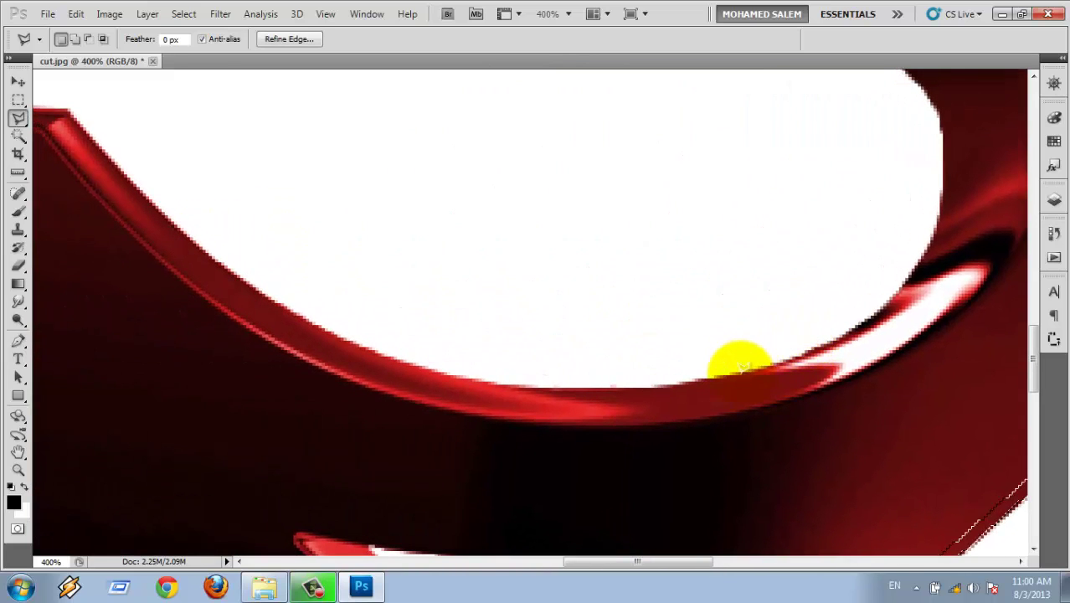
pyautogui.click(740, 371)
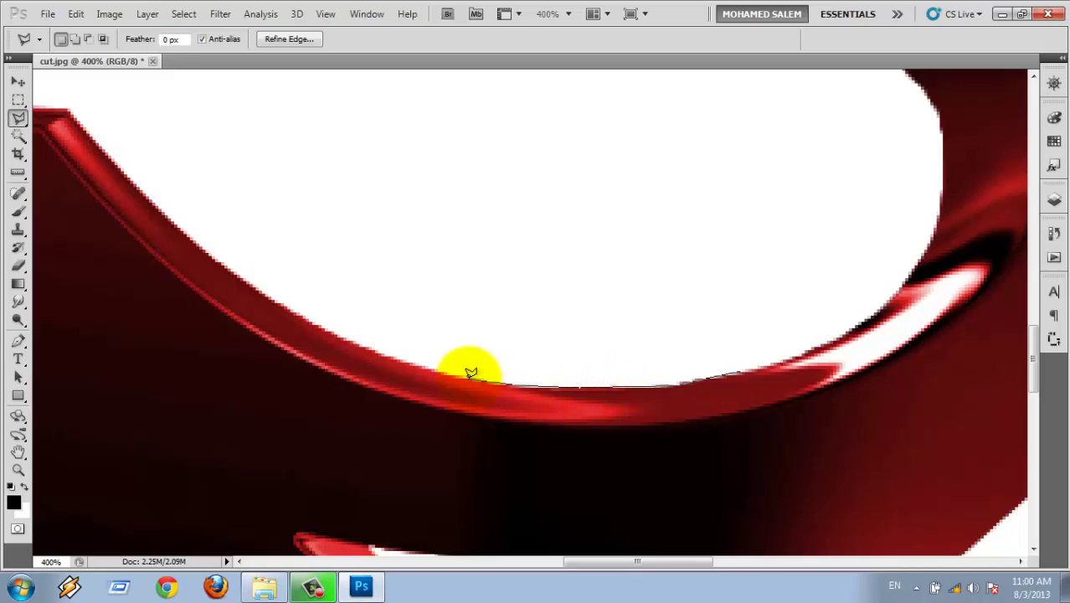
pyautogui.click(424, 366)
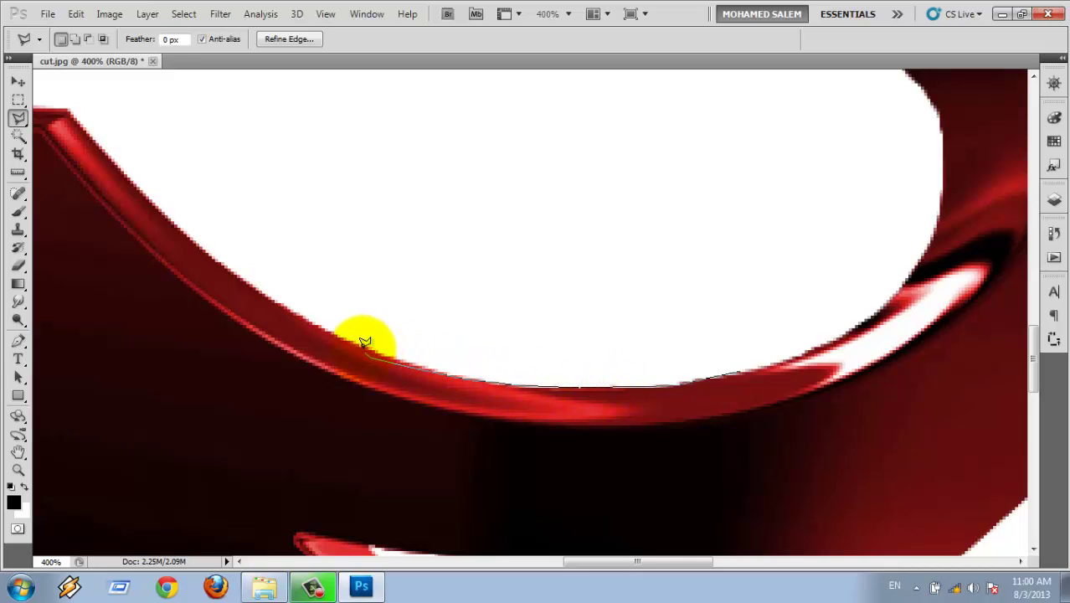
pyautogui.click(289, 299)
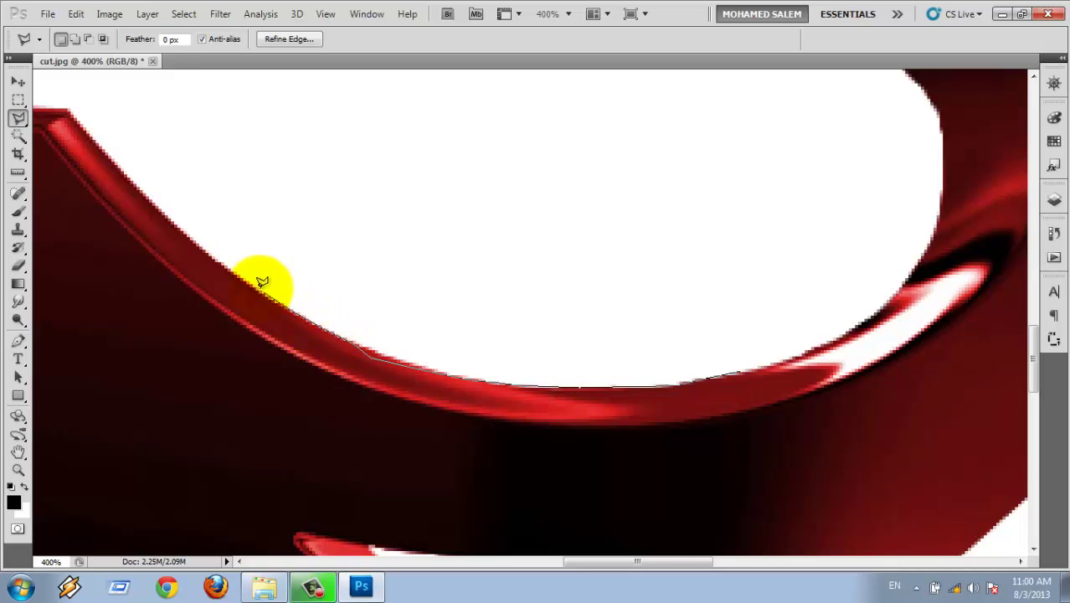
pyautogui.click(227, 258)
pyautogui.click(134, 178)
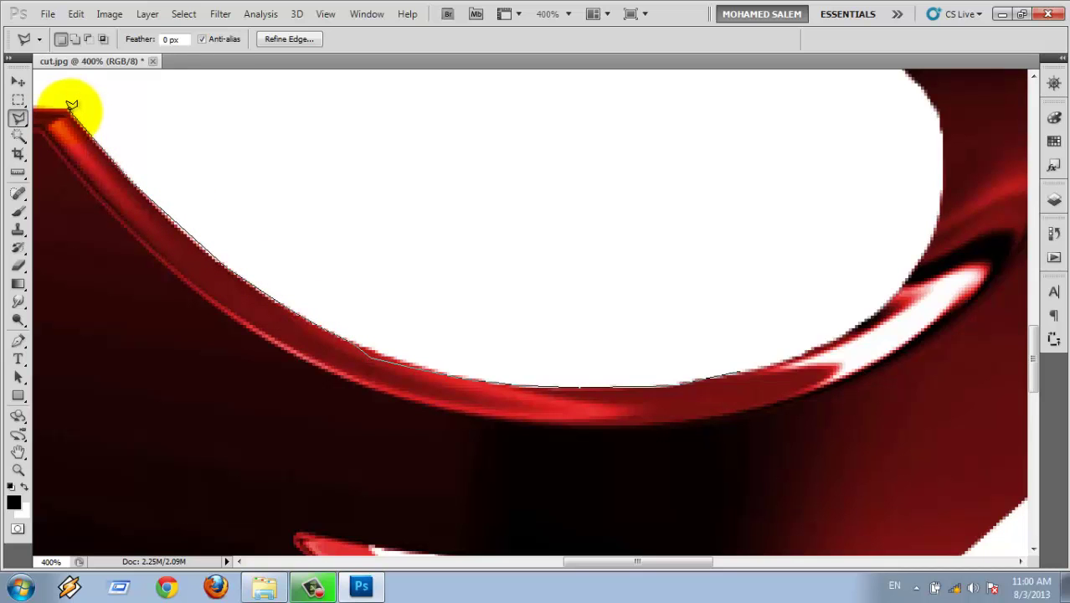
pyautogui.moveTo(78, 114); pyautogui.dragTo(365, 196)
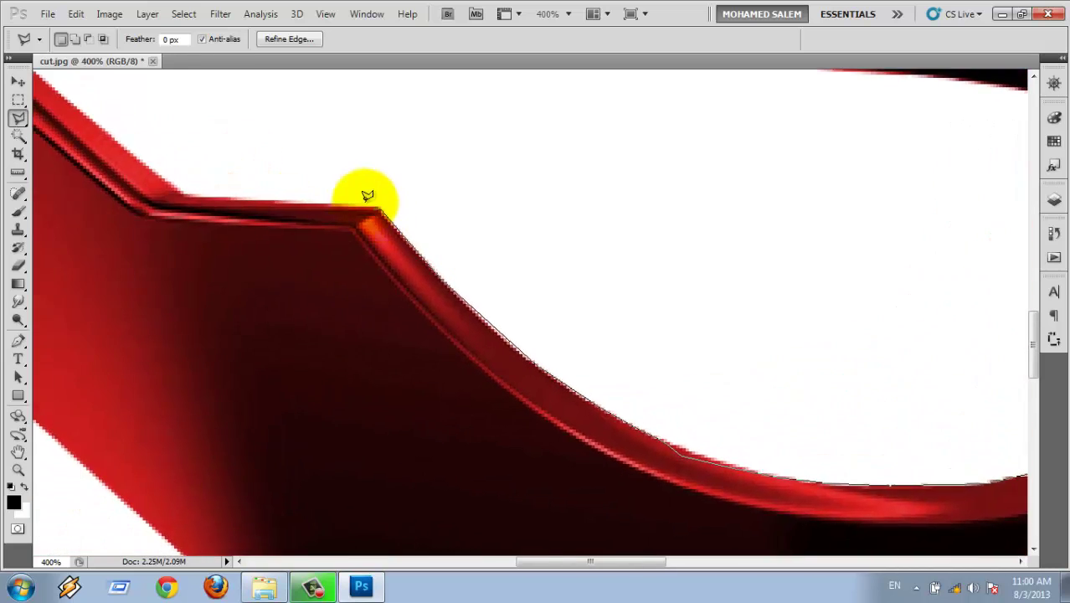
pyautogui.click(379, 206)
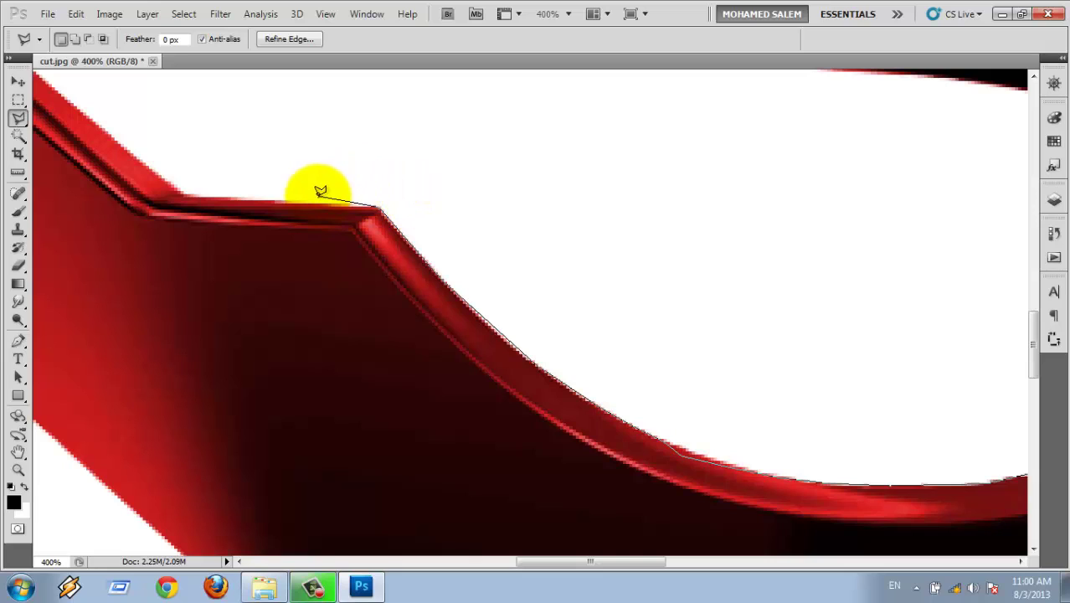
pyautogui.click(182, 194)
pyautogui.click(119, 149)
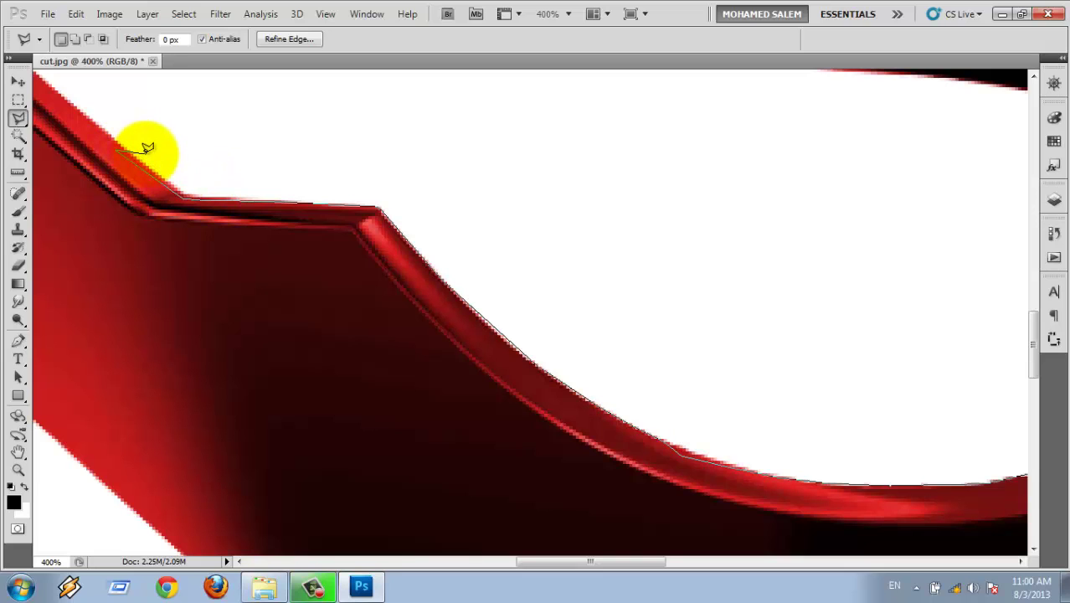
pyautogui.press('Escape')
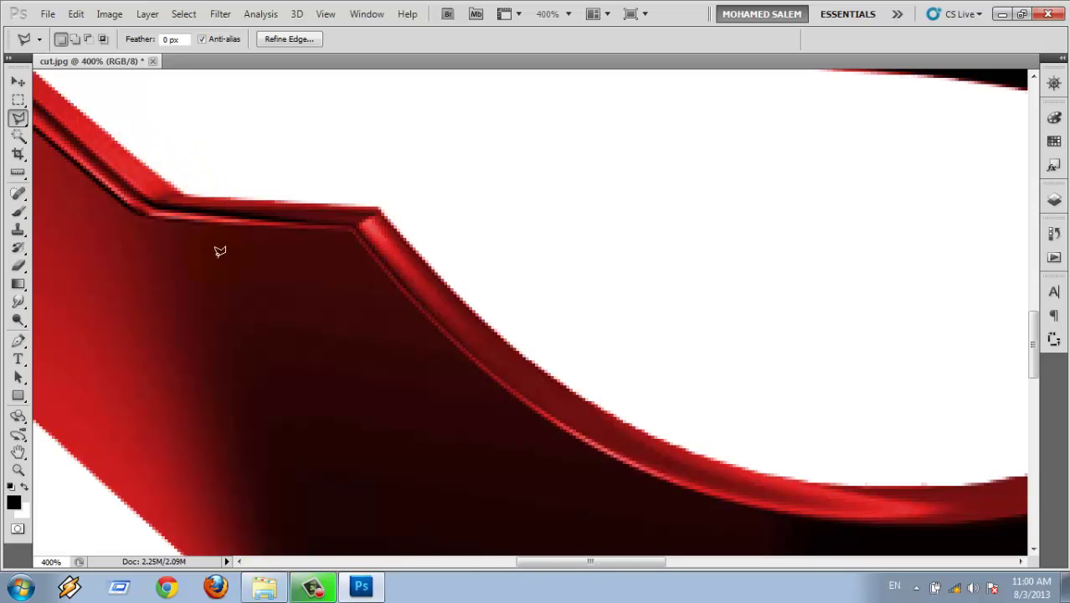
pyautogui.scroll(-3, 219, 251)
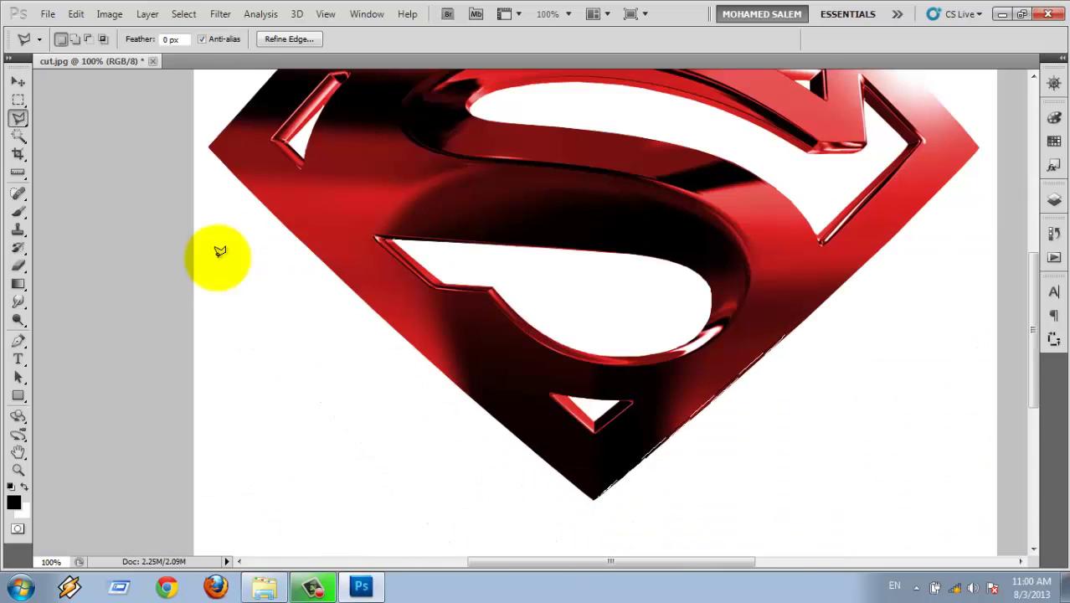
# Deselect, switch to the Magnetic Lasso Tool, and zoom out to view the whole image
pyautogui.hotkey('ctrl', 'd')
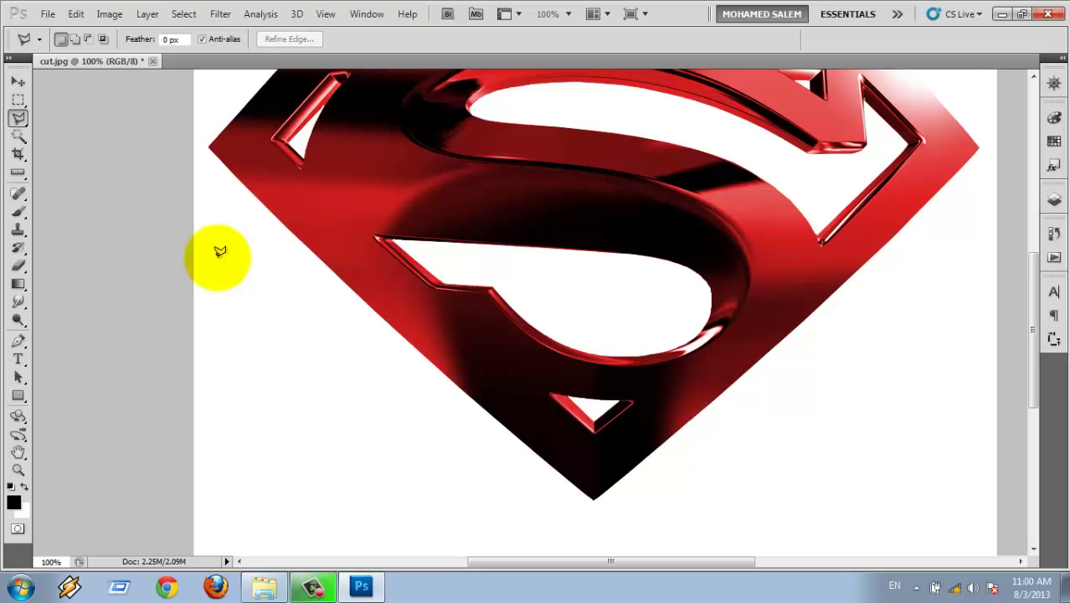
pyautogui.rightClick(21, 122)
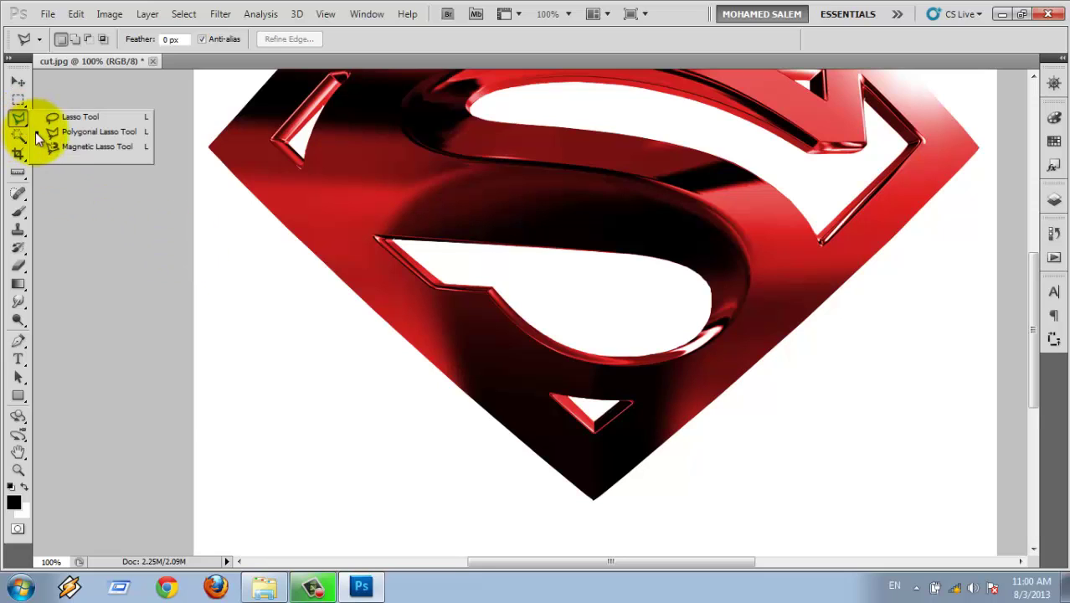
pyautogui.click(83, 147)
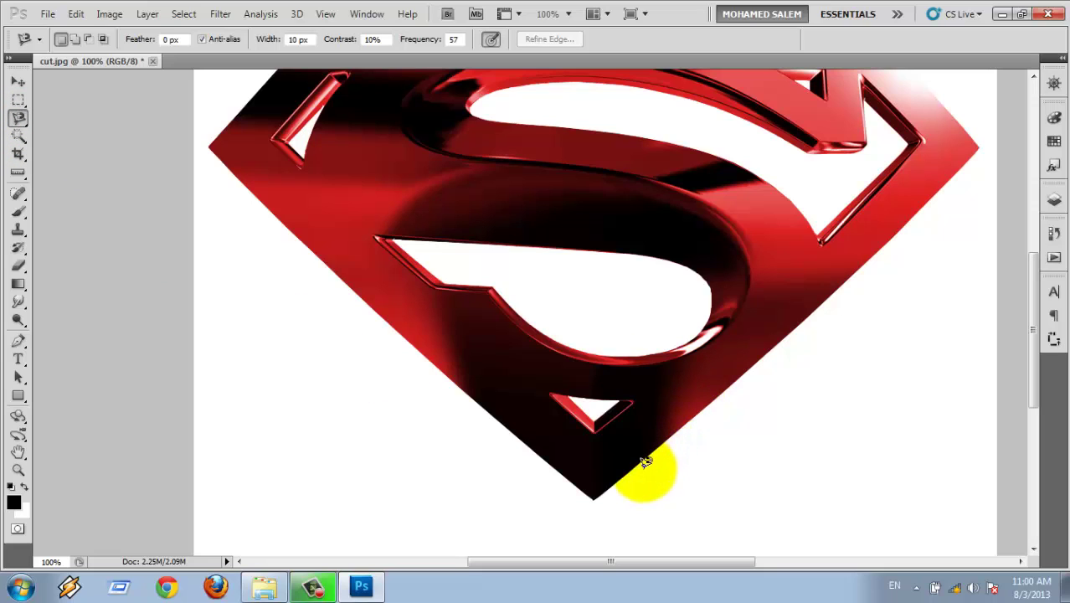
pyautogui.hotkey('ctrl', '-')
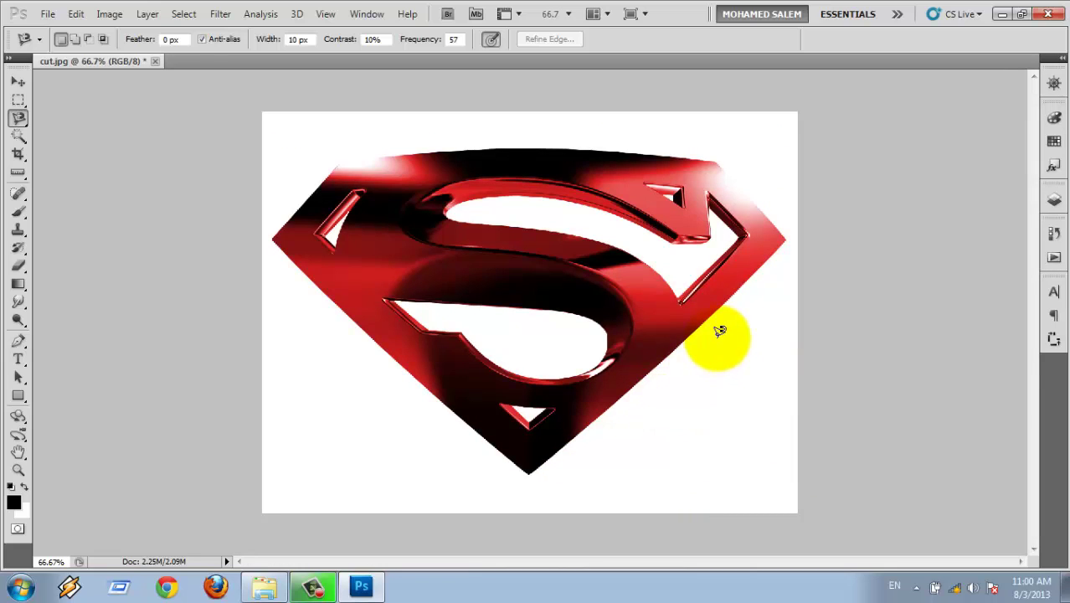
# Trace a magnetic lasso selection around the entire shield, starting and closing at its bottom tip
pyautogui.click(531, 466)
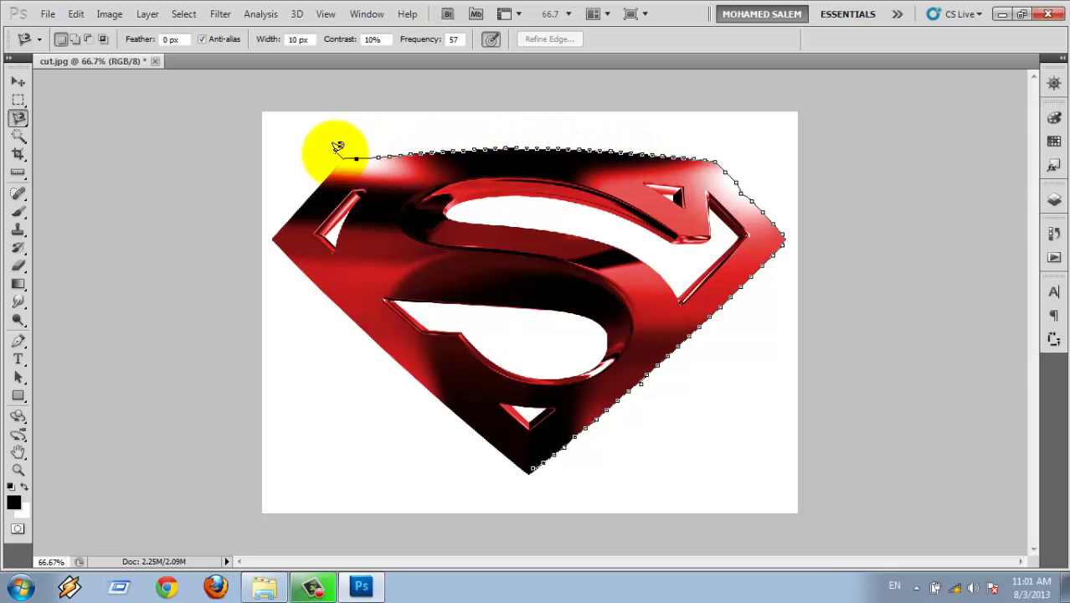
pyautogui.doubleClick(536, 466)
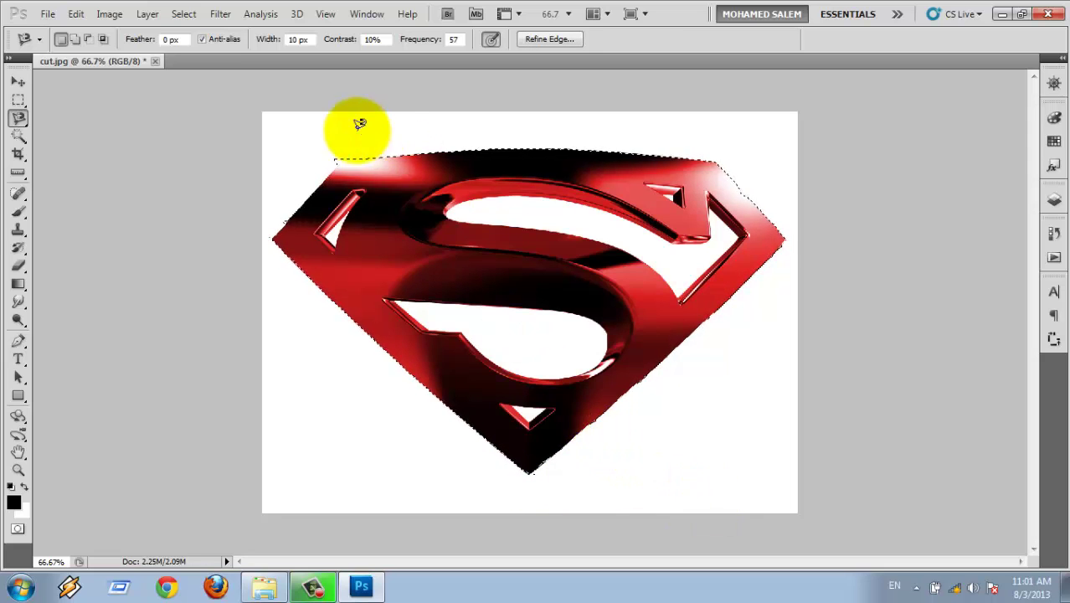
# Copy the selected shield to Layer 1 and scale it to about 21% in the lower-left corner
pyautogui.hotkey('ctrl', 'j')
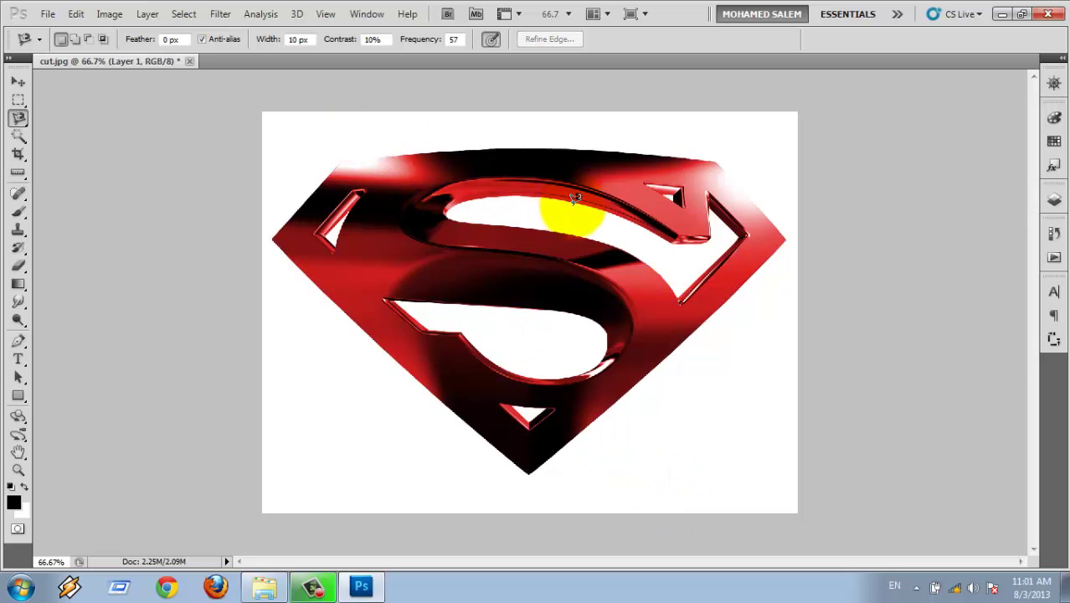
pyautogui.hotkey('ctrl', 't')
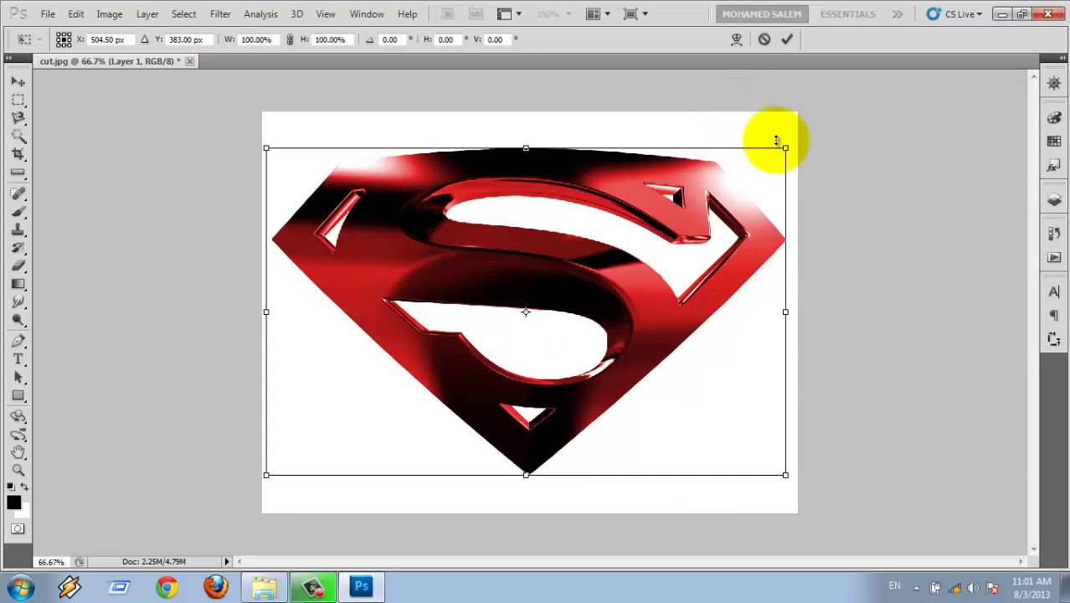
pyautogui.moveTo(596, 144); pyautogui.dragTo(595, 355)
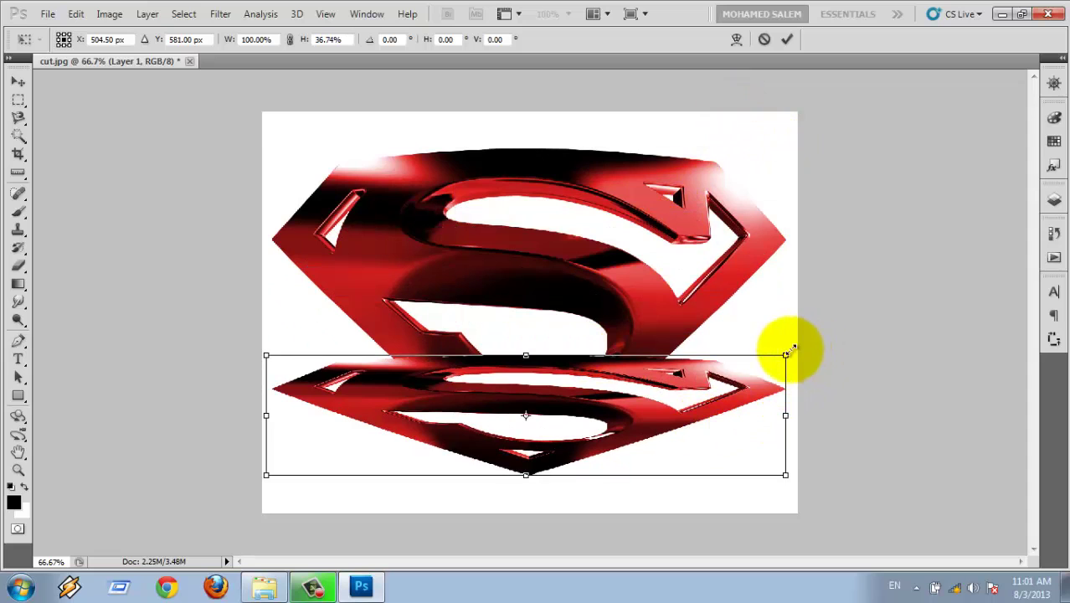
pyautogui.moveTo(785, 358)
pyautogui.mouseDown()
pyautogui.moveTo(503, 422)
pyautogui.moveTo(317, 423)
pyautogui.moveTo(371, 413)
pyautogui.mouseUp()
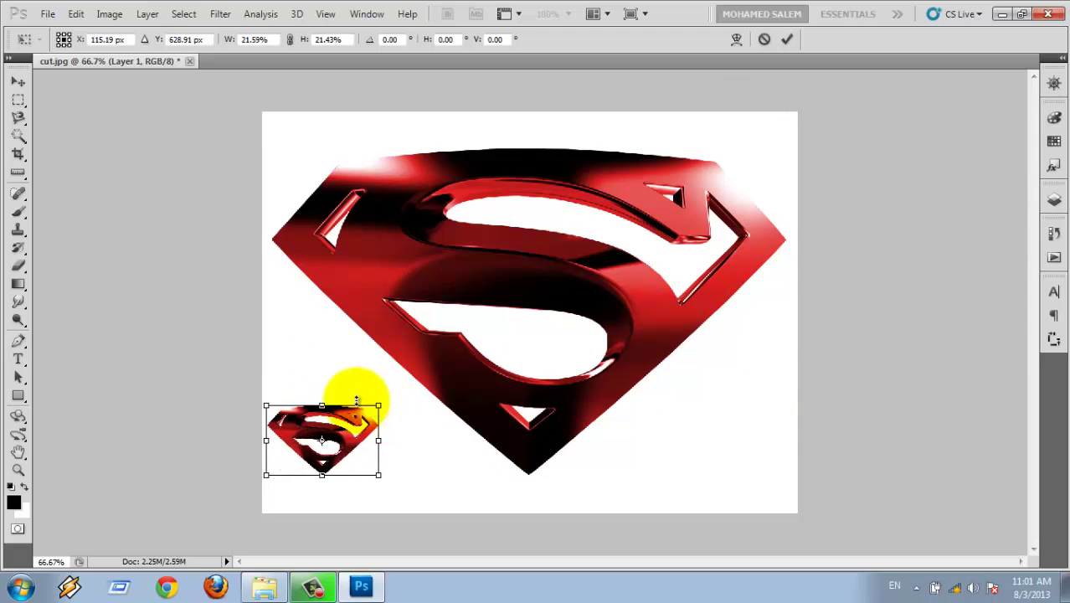
pyautogui.press('Return')
pyautogui.press('l')
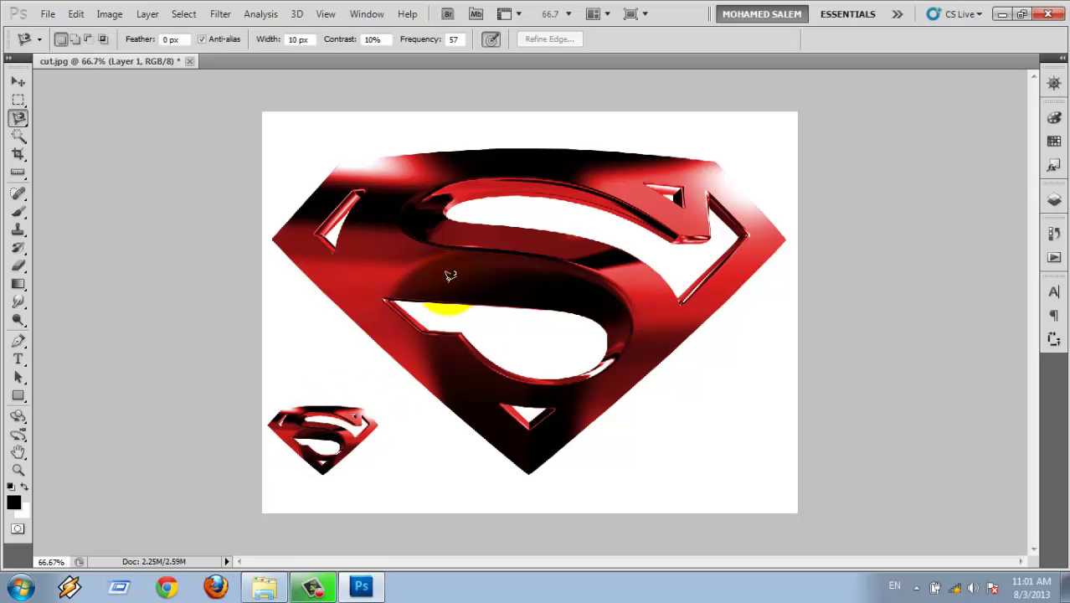
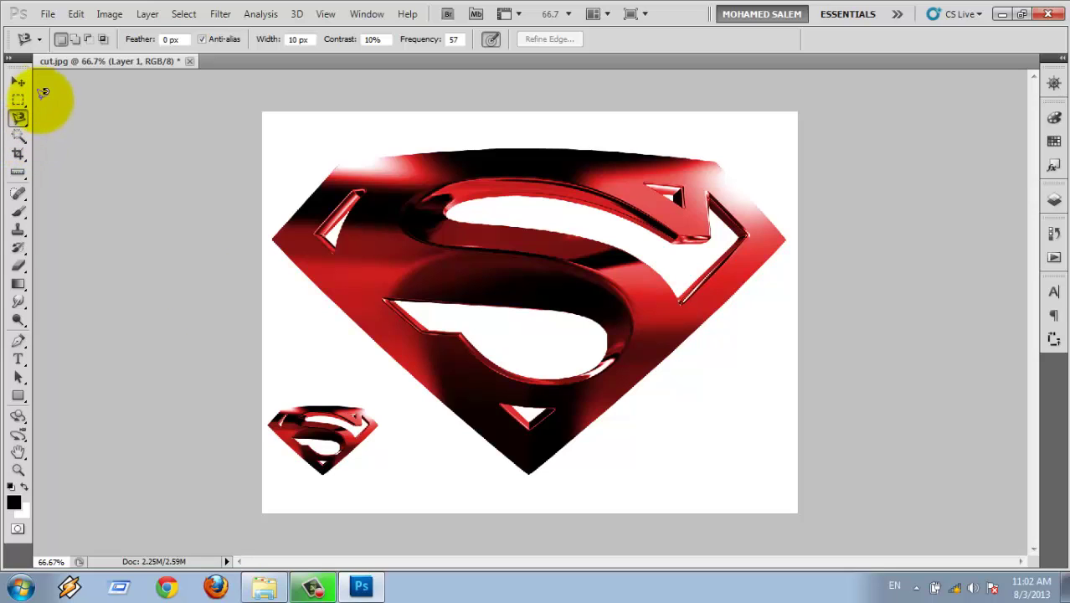
# Delete the small logo copy, then Magic Wand the white background and invert to select the red shield
pyautogui.press('Delete')
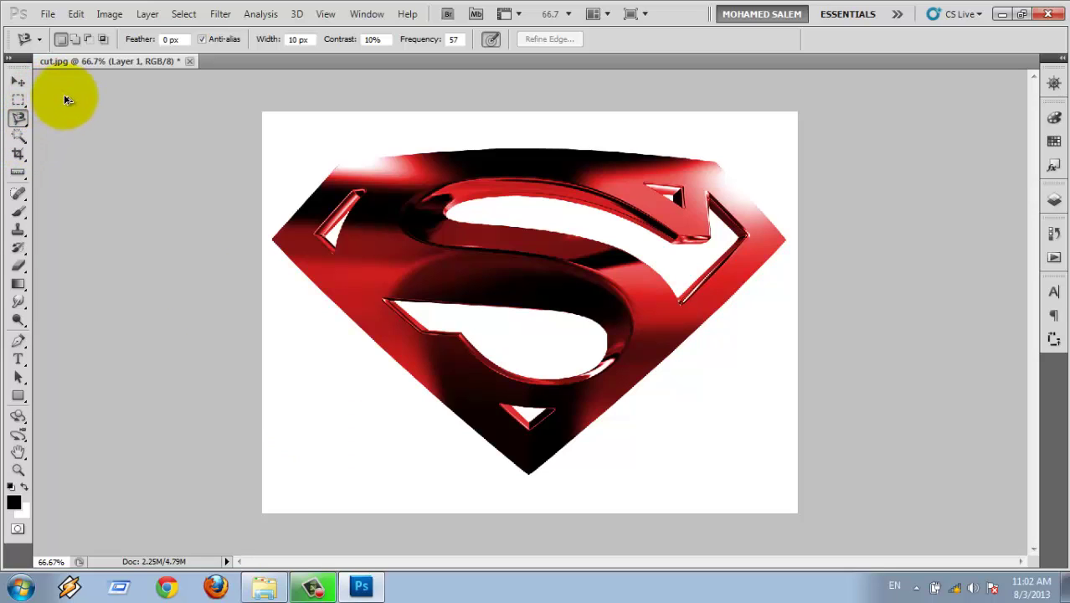
pyautogui.click(20, 138)
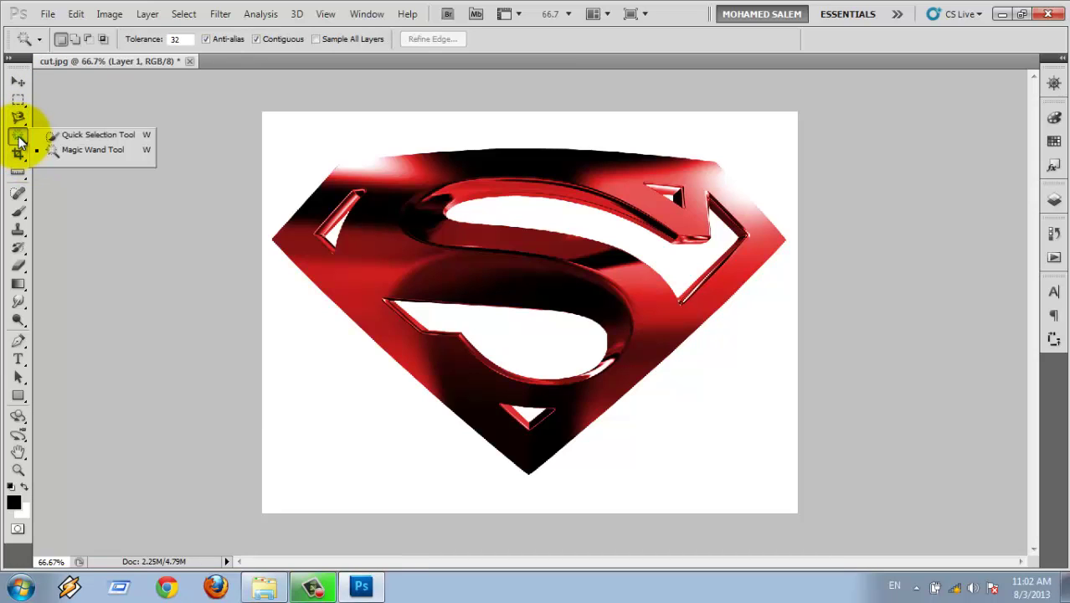
pyautogui.click(87, 148)
pyautogui.click(317, 355)
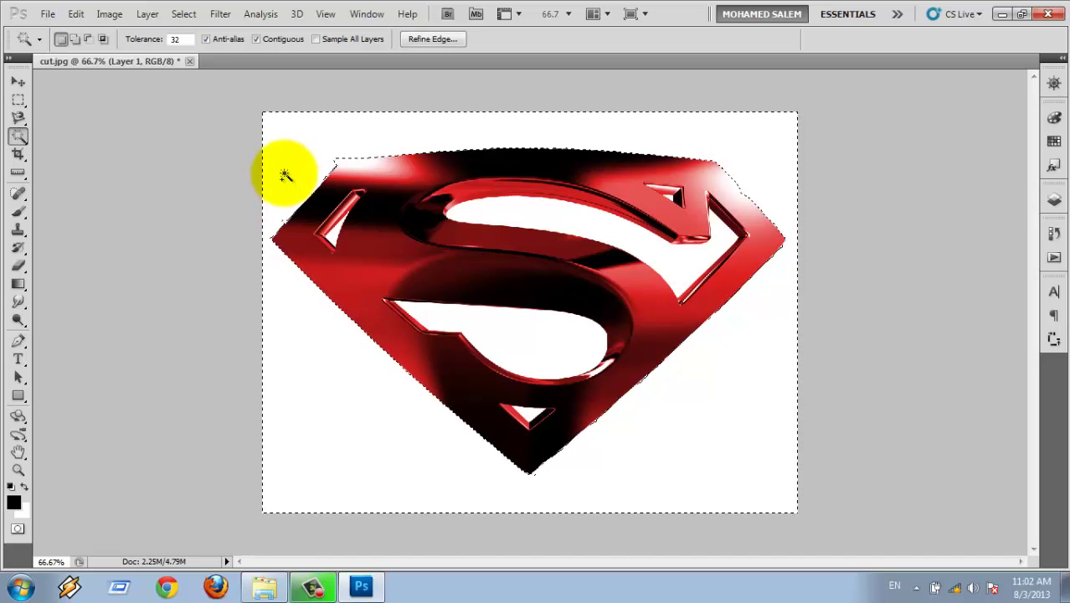
pyautogui.keyDown('shift'); pyautogui.click(285, 220); pyautogui.keyUp('shift')
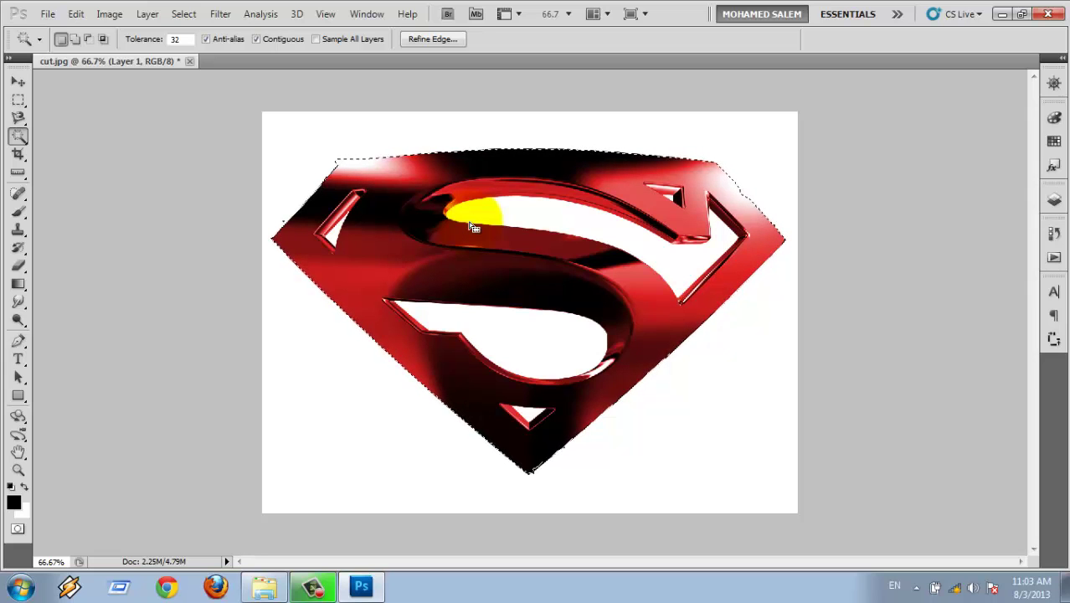
pyautogui.click(674, 408)
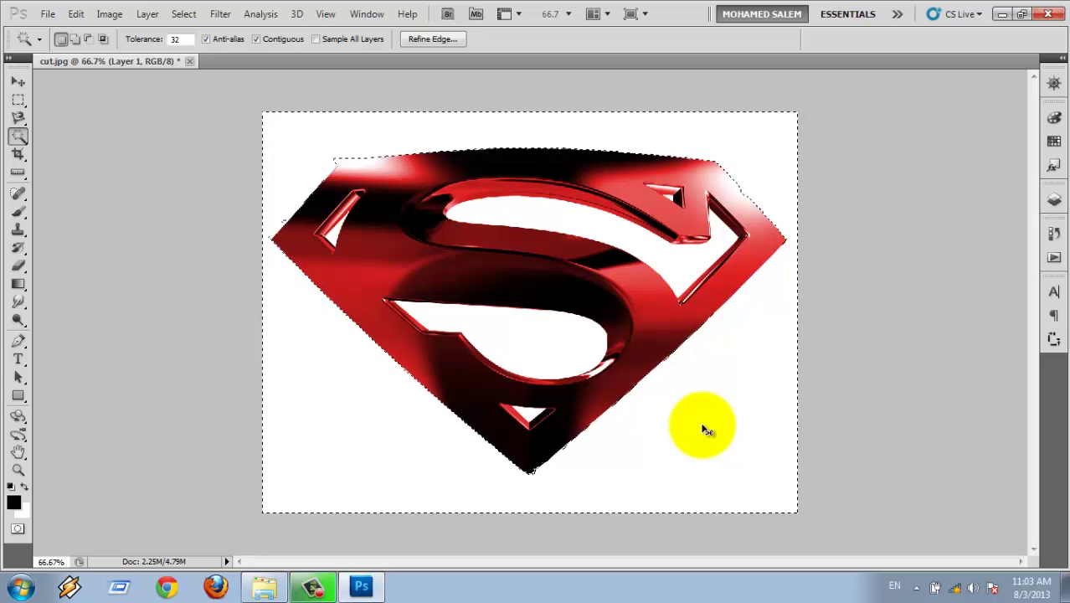
pyautogui.hotkey('ctrl', 'shift', 'i')
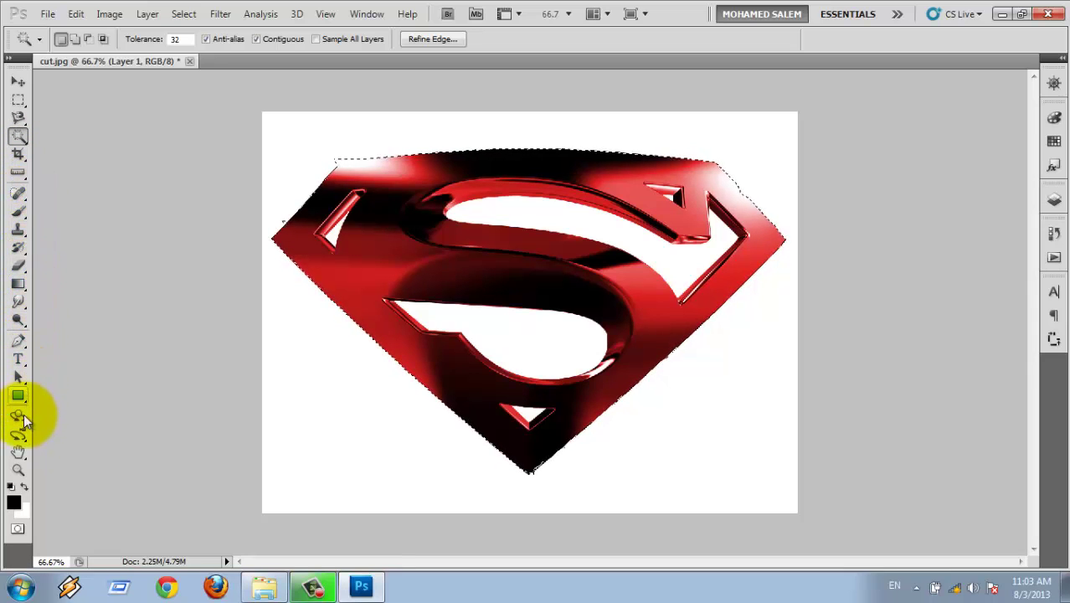
# Deselect and start a Pen path at the shield's bottom tip, tracing its lower-right edge
pyautogui.click(18, 342)
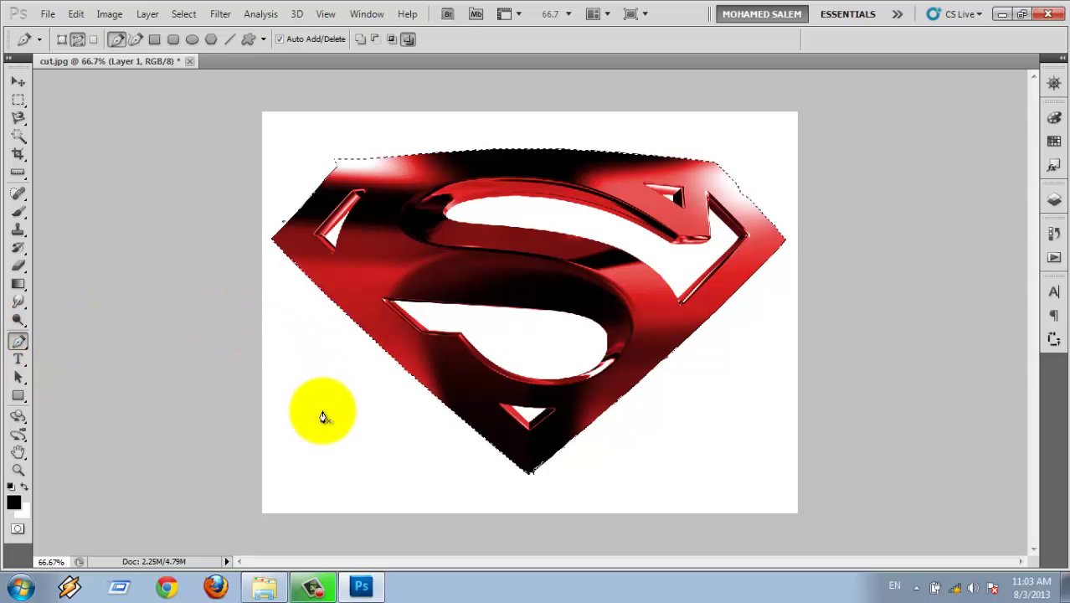
pyautogui.hotkey('ctrl', 'd')
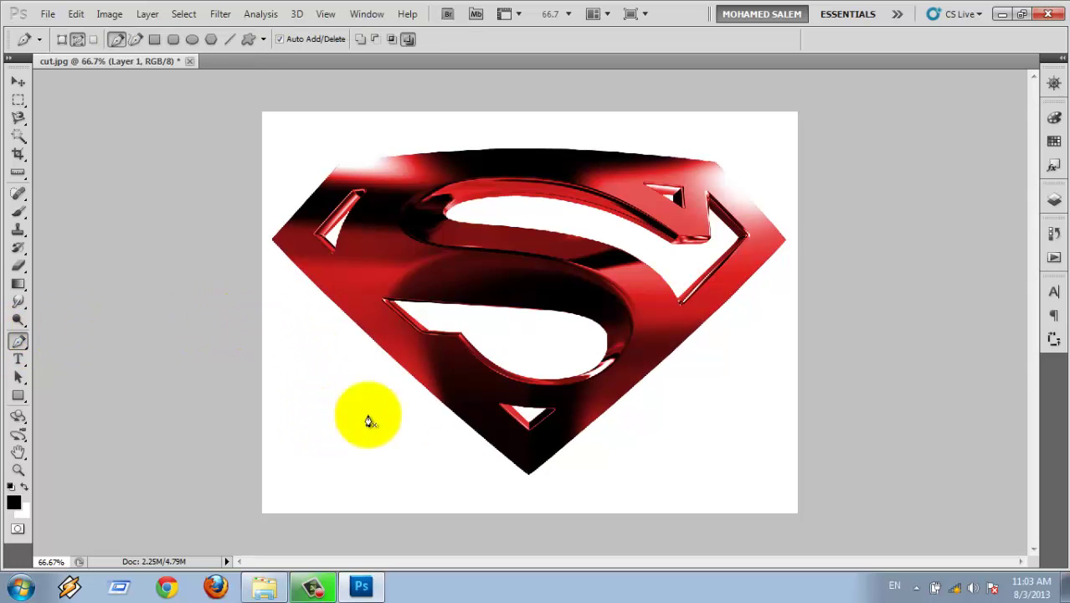
pyautogui.click(529, 474)
pyautogui.click(555, 458)
pyautogui.click(589, 425)
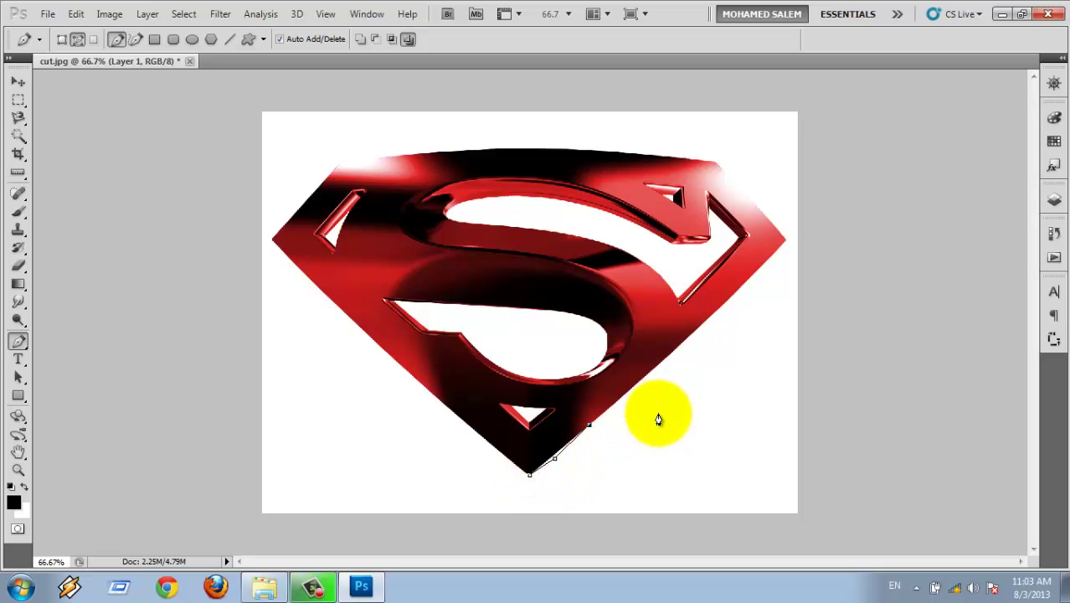
pyautogui.moveTo(658, 413); pyautogui.dragTo(669, 459)
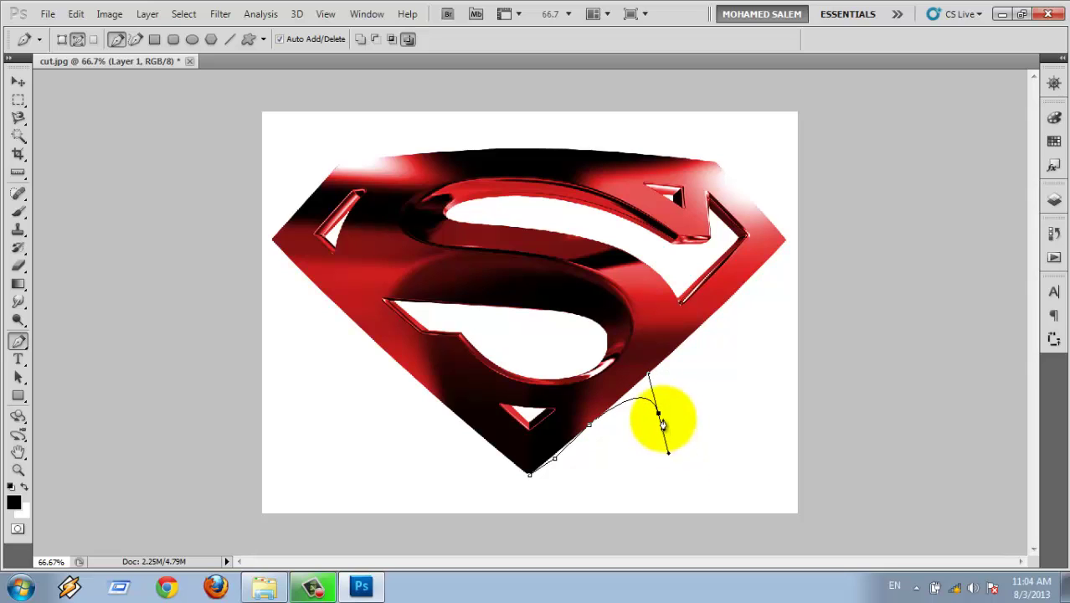
pyautogui.moveTo(670, 456); pyautogui.dragTo(685, 450)
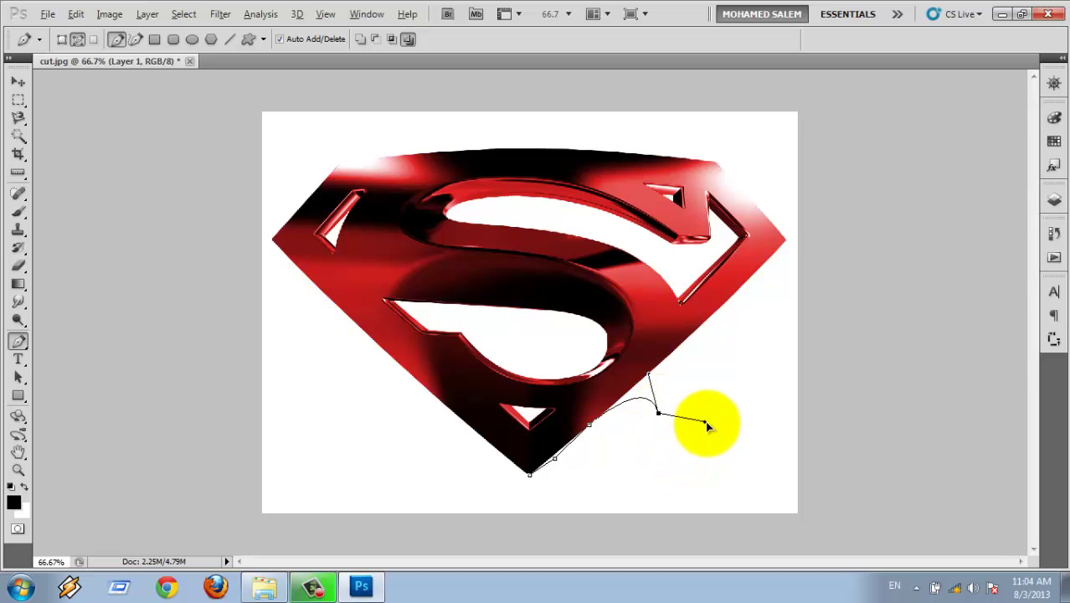
pyautogui.moveTo(649, 373)
pyautogui.mouseDown()
pyautogui.moveTo(683, 377)
pyautogui.moveTo(641, 333)
pyautogui.moveTo(649, 373)
pyautogui.mouseUp()
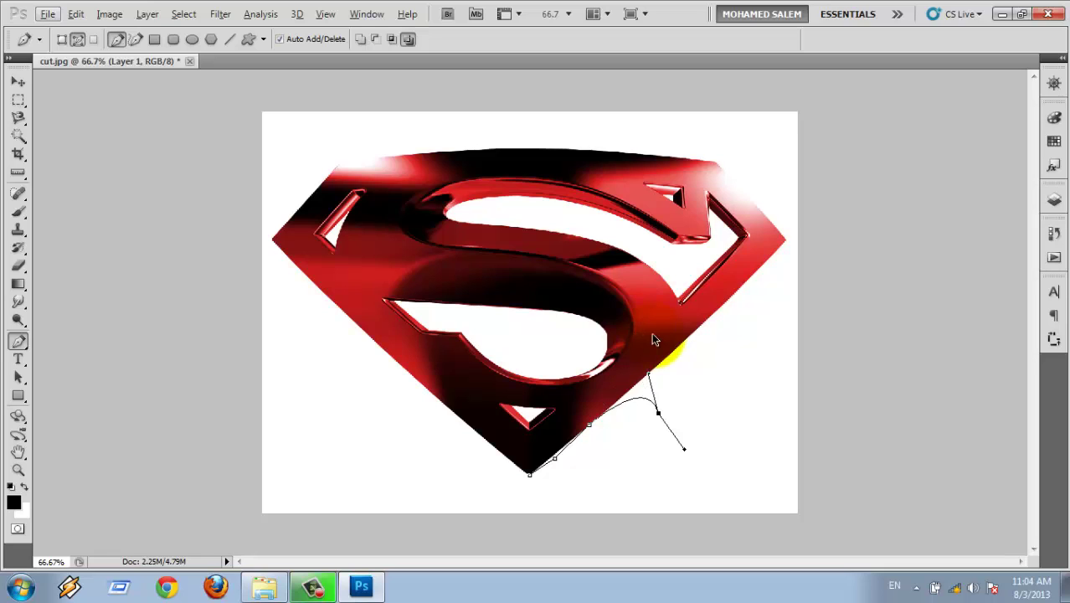
pyautogui.hotkey('ctrl', 'alt', 'z')
pyautogui.hotkey('ctrl', 'alt', 'z')
pyautogui.hotkey('ctrl', 'alt', 'z')
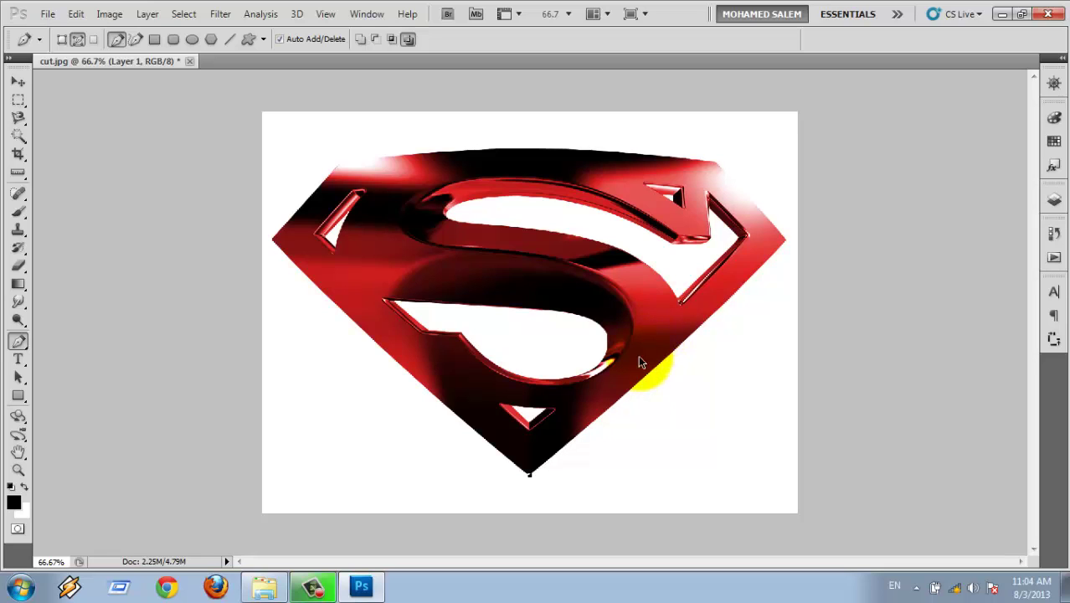
pyautogui.click(530, 475)
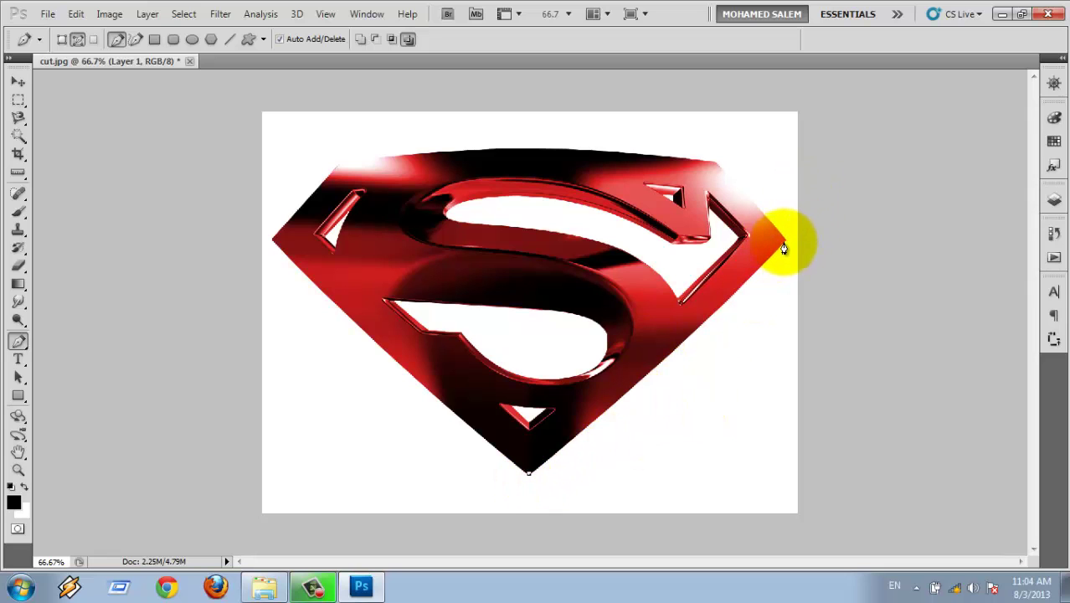
# Trace the shield's right, top and left corners, close the path and convert it to a selection
pyautogui.moveTo(783, 240)
pyautogui.mouseDown()
pyautogui.moveTo(913, 65)
pyautogui.moveTo(879, 140)
pyautogui.moveTo(888, 126)
pyautogui.mouseUp()
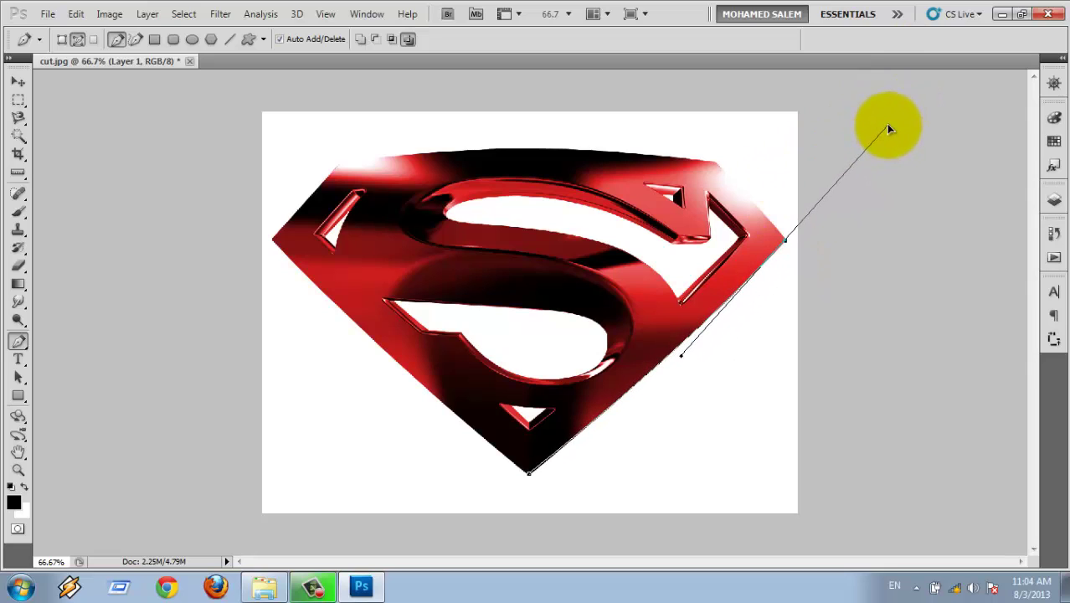
pyautogui.keyDown('alt'); pyautogui.click(786, 243); pyautogui.keyUp('alt')
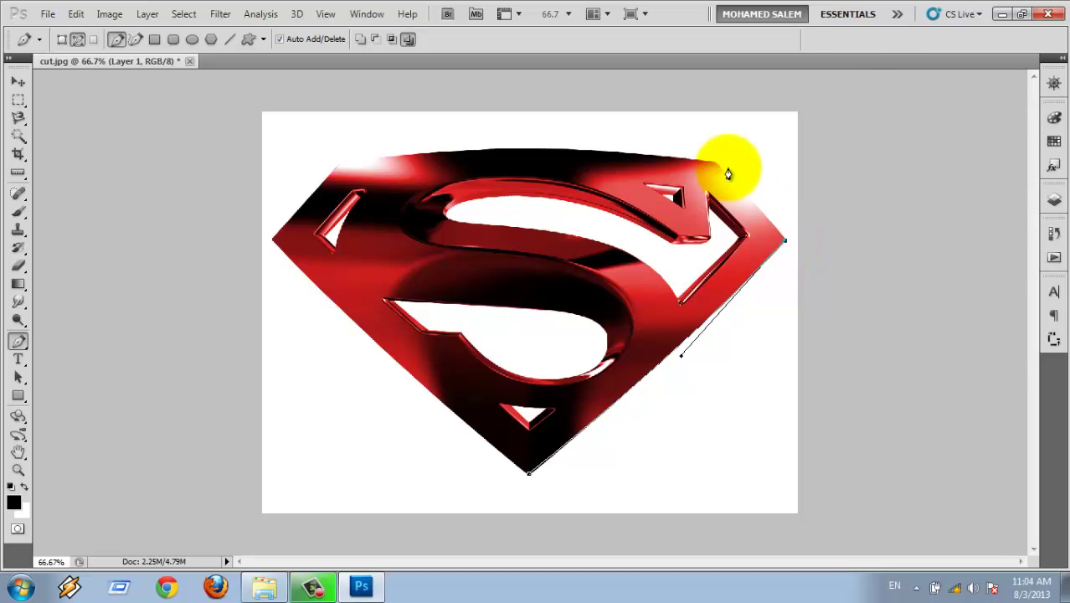
pyautogui.click(714, 161)
pyautogui.moveTo(715, 161)
pyautogui.mouseDown()
pyautogui.moveTo(687, 143)
pyautogui.moveTo(713, 160)
pyautogui.mouseUp()
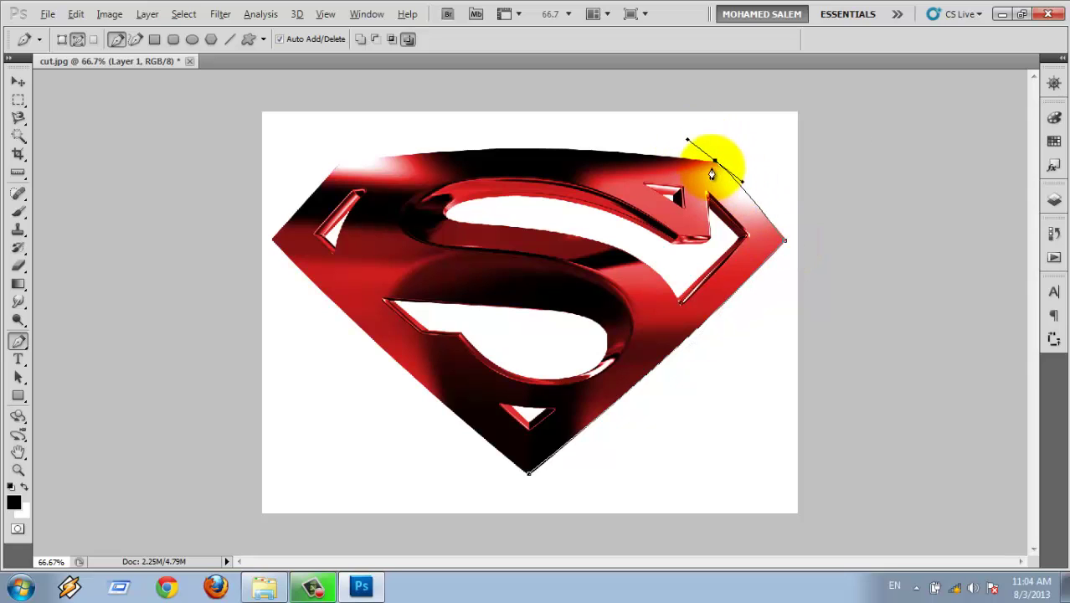
pyautogui.moveTo(333, 168)
pyautogui.mouseDown()
pyautogui.moveTo(354, 176)
pyautogui.moveTo(339, 170)
pyautogui.moveTo(289, 197)
pyautogui.moveTo(231, 186)
pyautogui.moveTo(165, 194)
pyautogui.mouseUp()
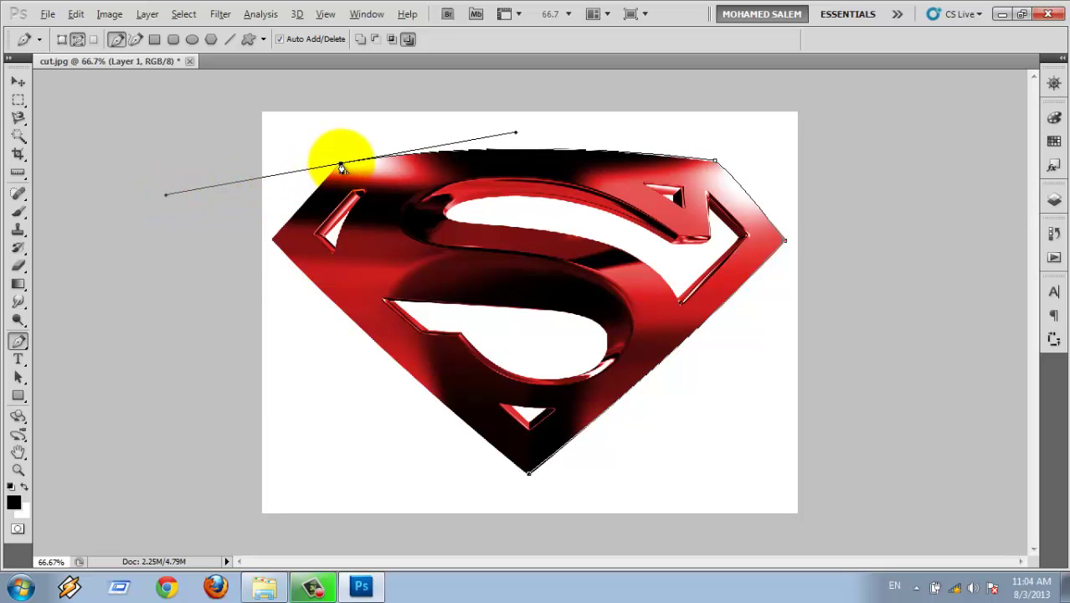
pyautogui.click(340, 167)
pyautogui.click(271, 238)
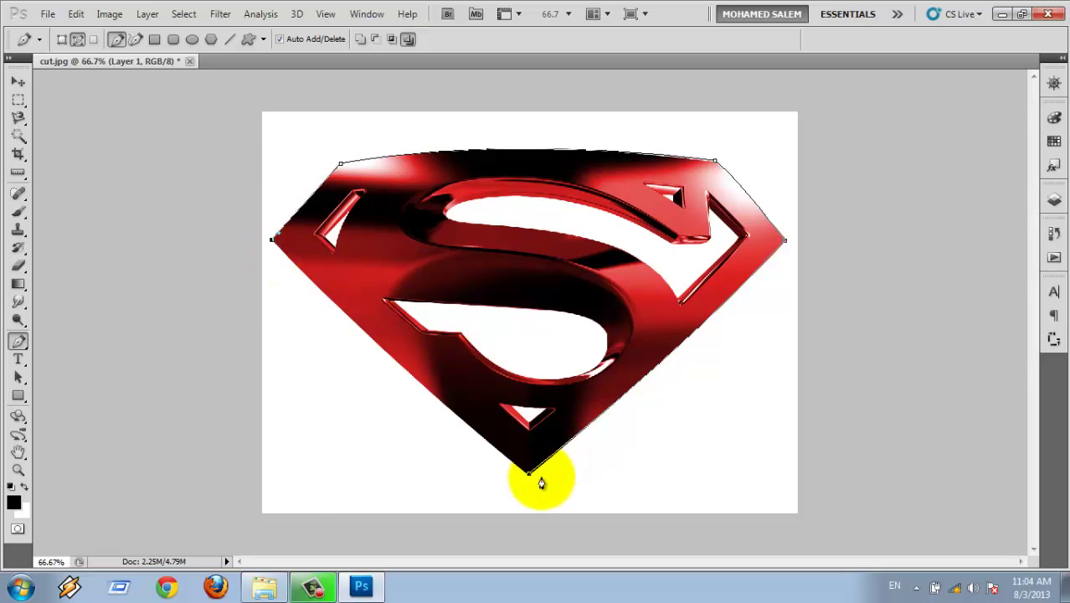
pyautogui.moveTo(529, 474)
pyautogui.mouseDown()
pyautogui.moveTo(559, 480)
pyautogui.moveTo(607, 528)
pyautogui.mouseUp()
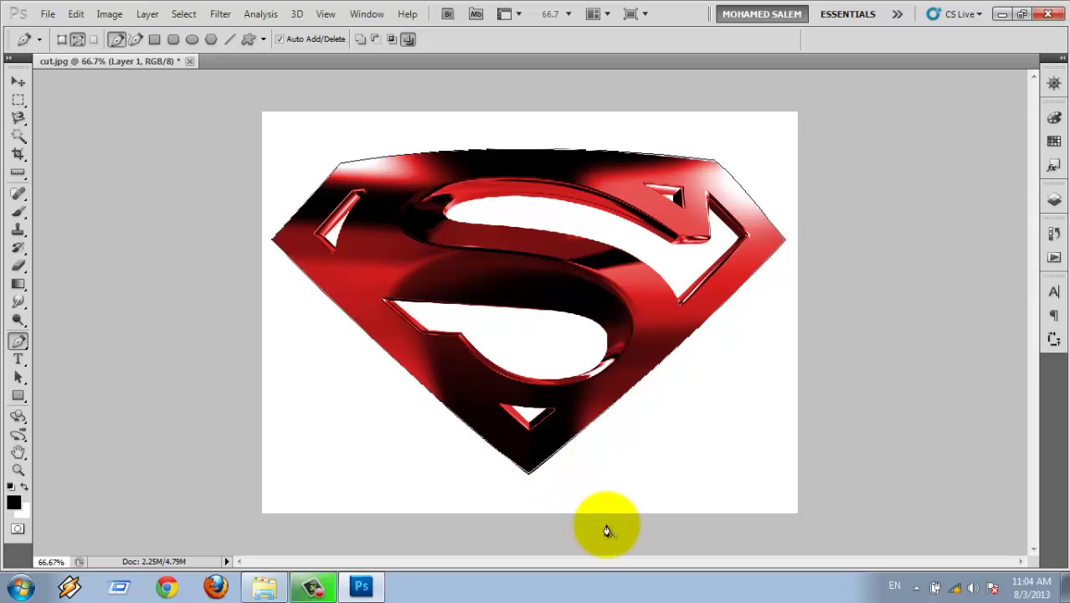
pyautogui.hotkey('ctrl', 'Return')
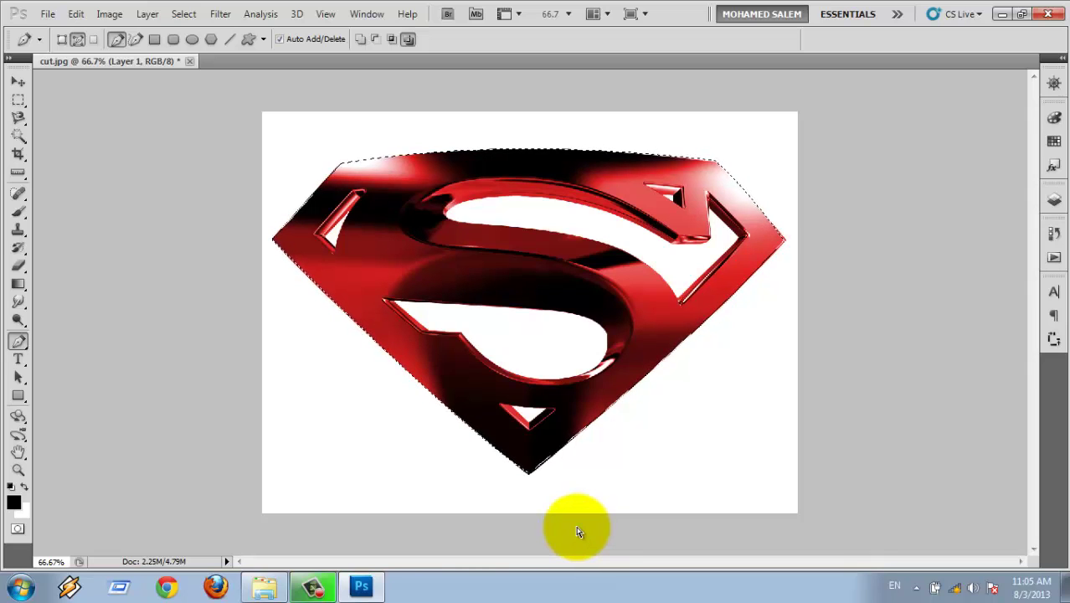
# Copy the shield to a new layer, shrink it to a small logo, and nudge it into the lower-left corner
pyautogui.hotkey('ctrl', 'j')
pyautogui.hotkey('ctrl', 't')
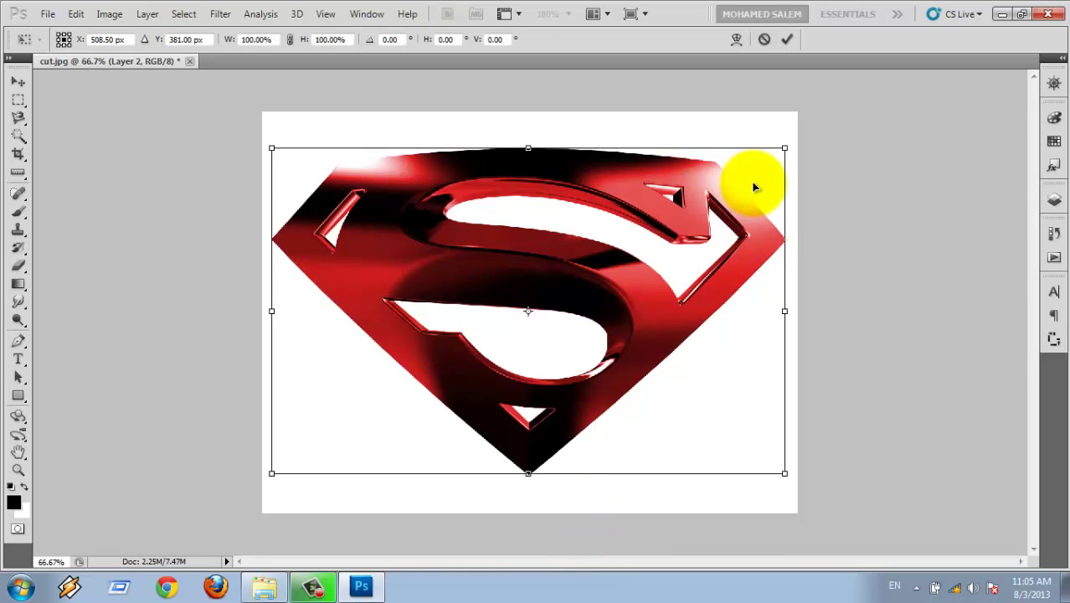
pyautogui.moveTo(785, 148)
pyautogui.mouseDown()
pyautogui.moveTo(390, 482)
pyautogui.moveTo(450, 437)
pyautogui.mouseUp()
pyautogui.press('Return')
pyautogui.press('p')
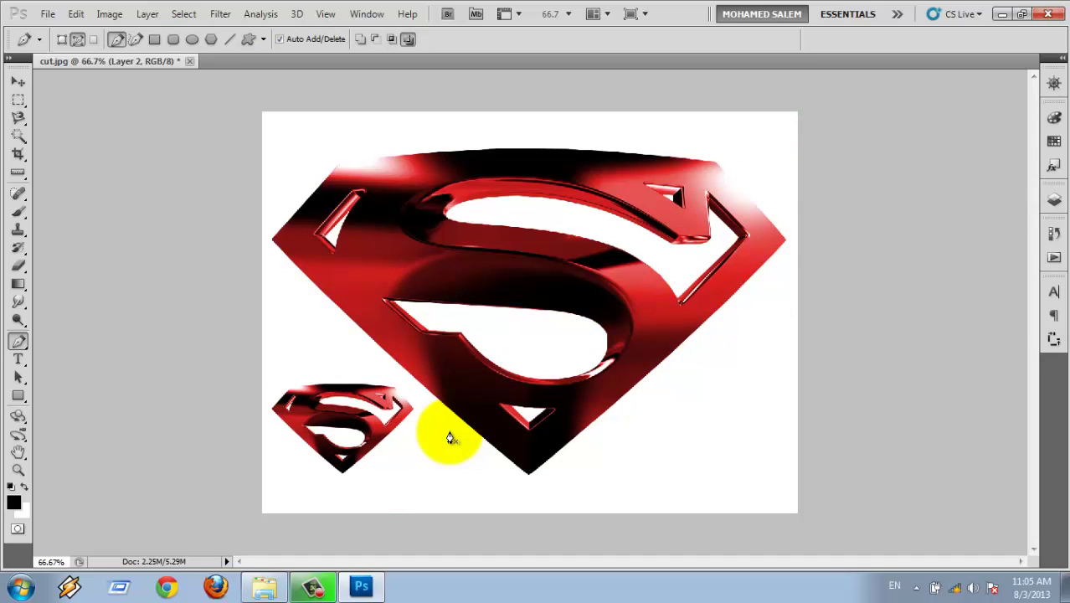
pyautogui.press('v')
pyautogui.moveTo(318, 423); pyautogui.dragTo(326, 439)
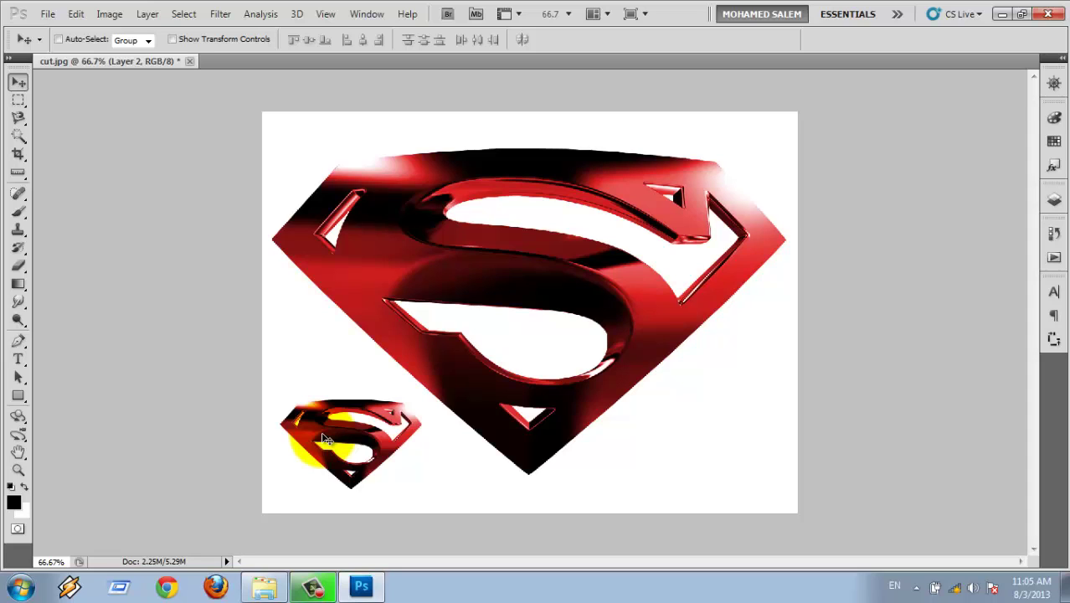
# Close cut.jpg without saving, open the sunburst image and cut2.jpg, and glance at the dancer photo
pyautogui.click(190, 61)
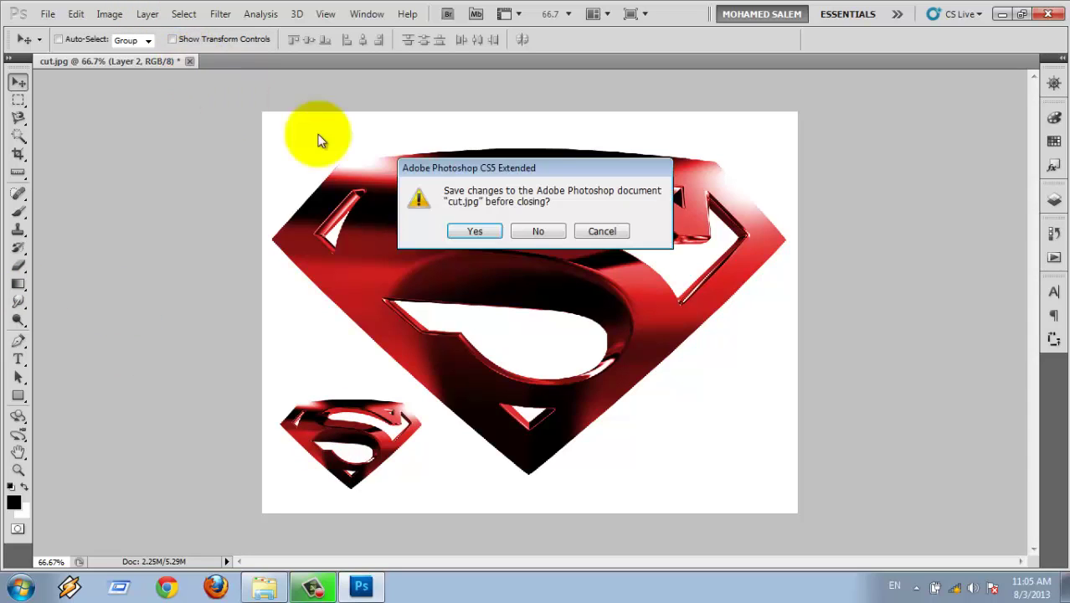
pyautogui.click(538, 232)
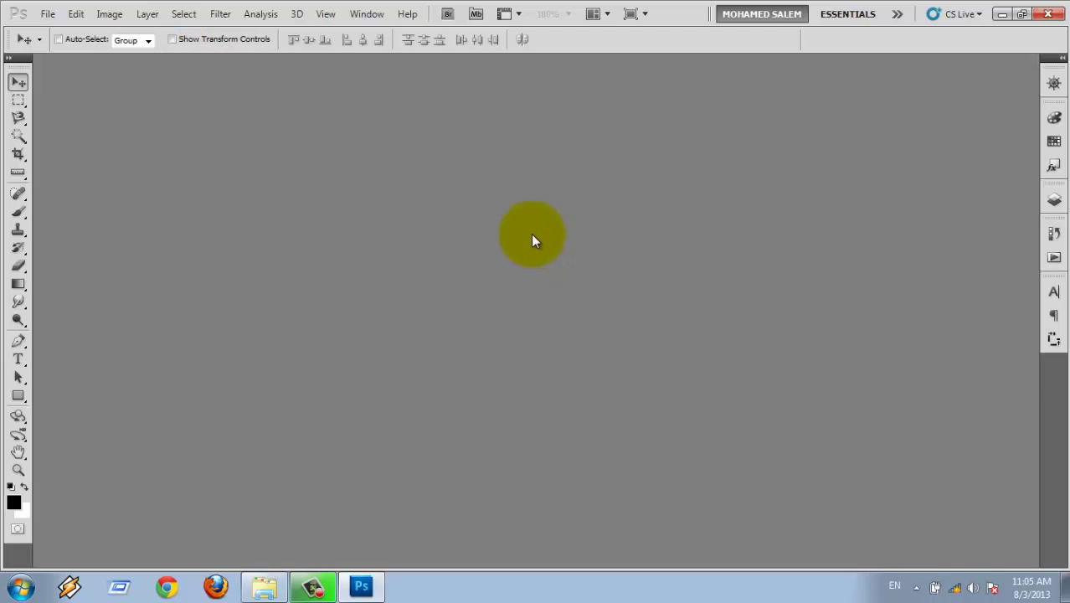
pyautogui.doubleClick(533, 235)
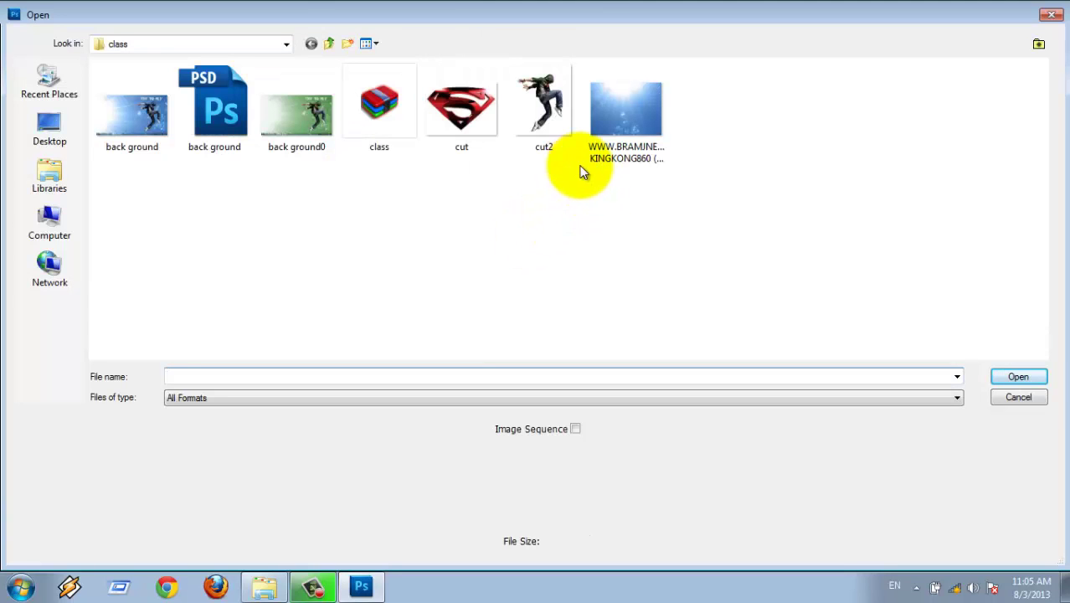
pyautogui.click(620, 121)
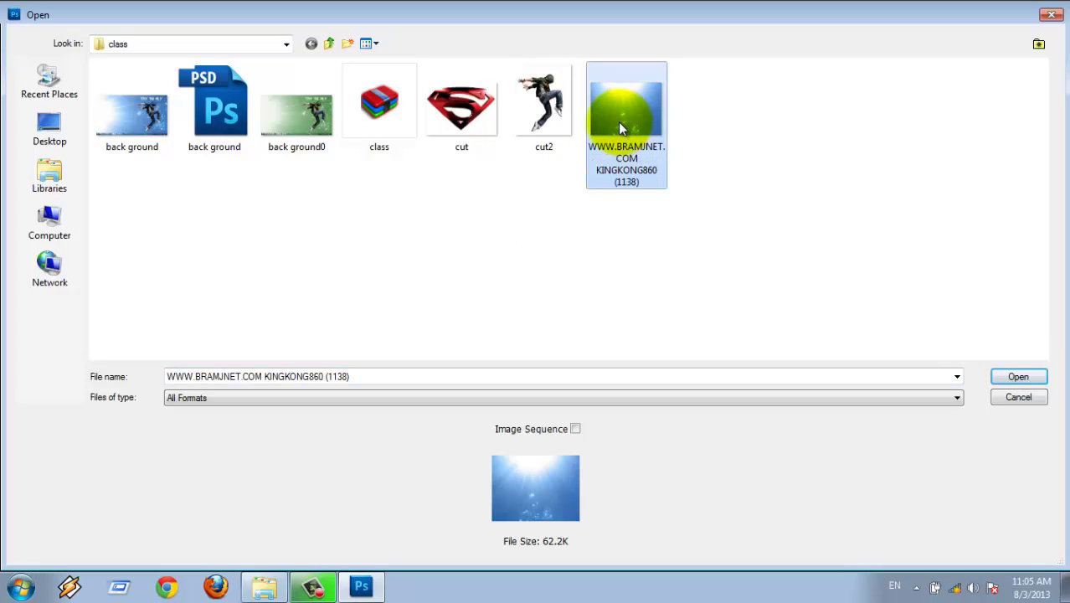
pyautogui.keyDown('ctrl'); pyautogui.click(533, 116); pyautogui.keyUp('ctrl')
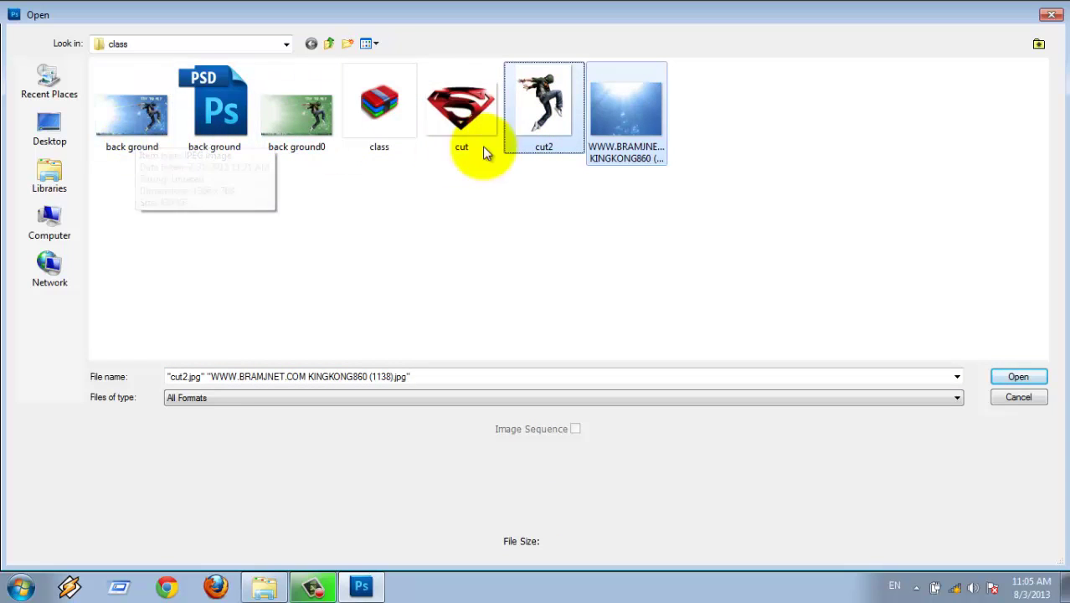
pyautogui.click(1019, 377)
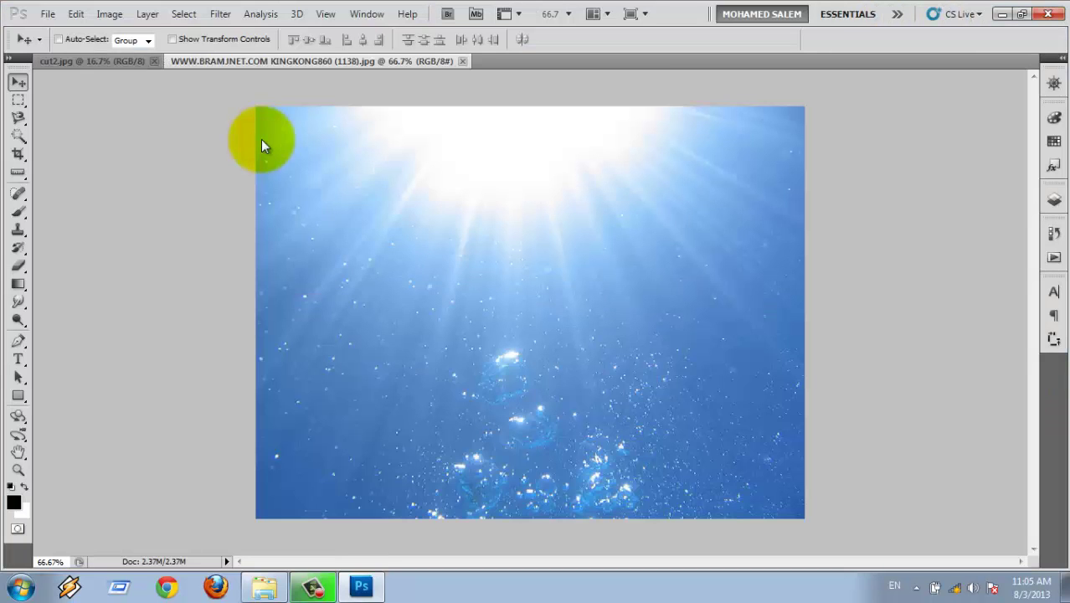
pyautogui.click(131, 56)
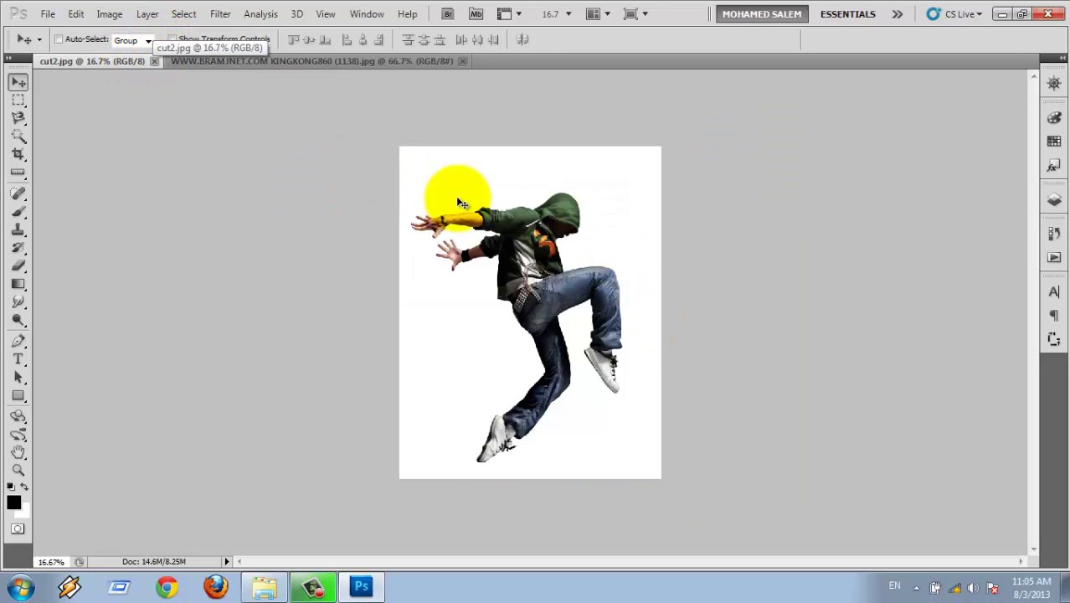
pyautogui.click(310, 60)
# Preview the finished 'back ground' poster in Photo Viewer, then close it and return to Photoshop
pyautogui.click(265, 586)
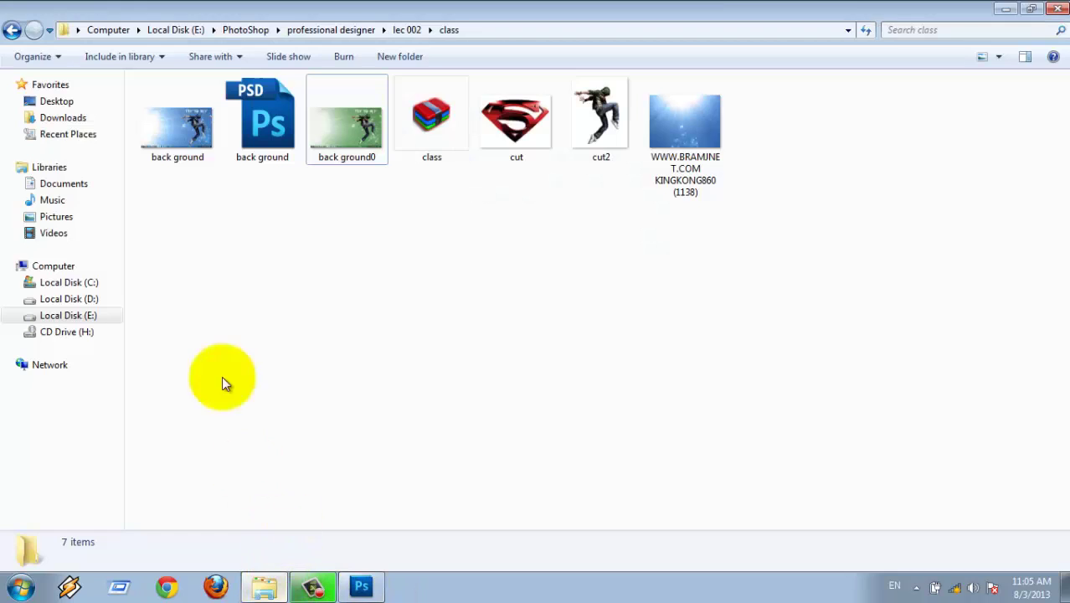
pyautogui.doubleClick(186, 134)
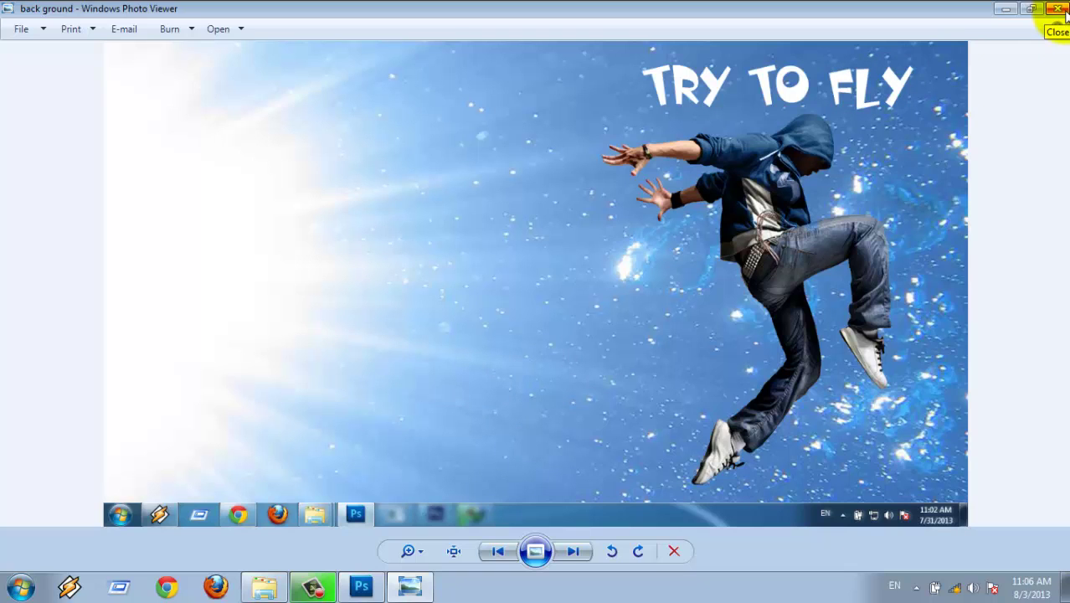
pyautogui.click(1059, 8)
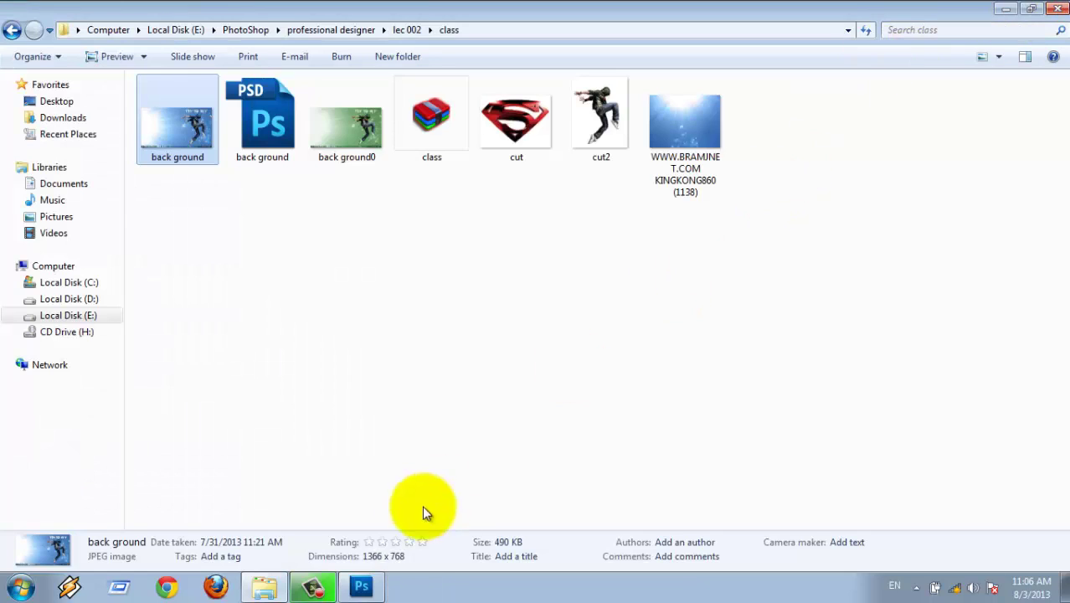
pyautogui.click(362, 587)
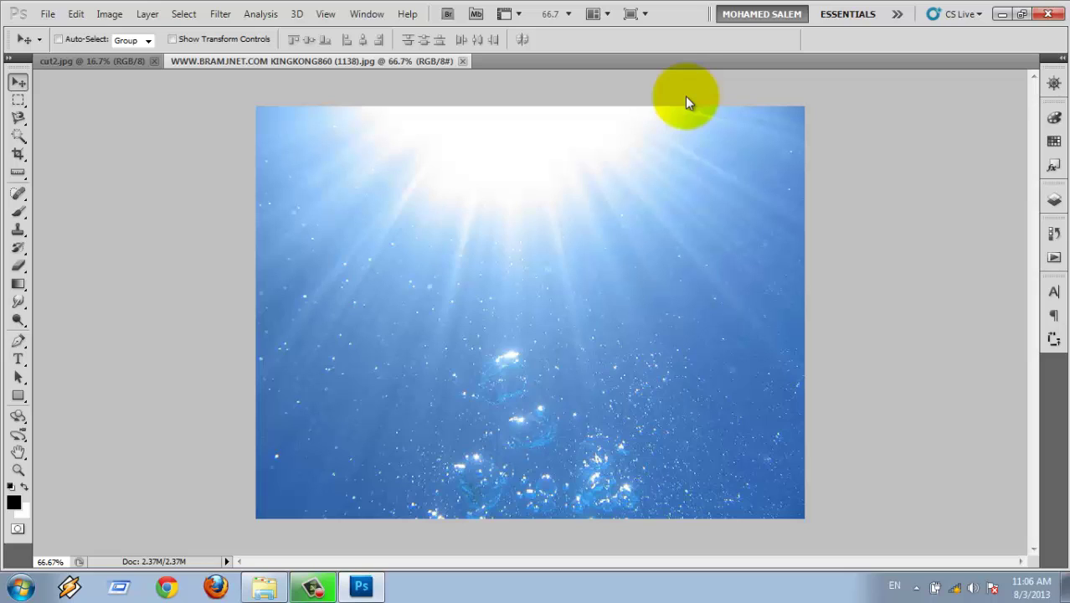
# Create a new 1366×768 document at 300 ppi and paste the clipboard screenshot into it
pyautogui.hotkey('ctrl', 'n')
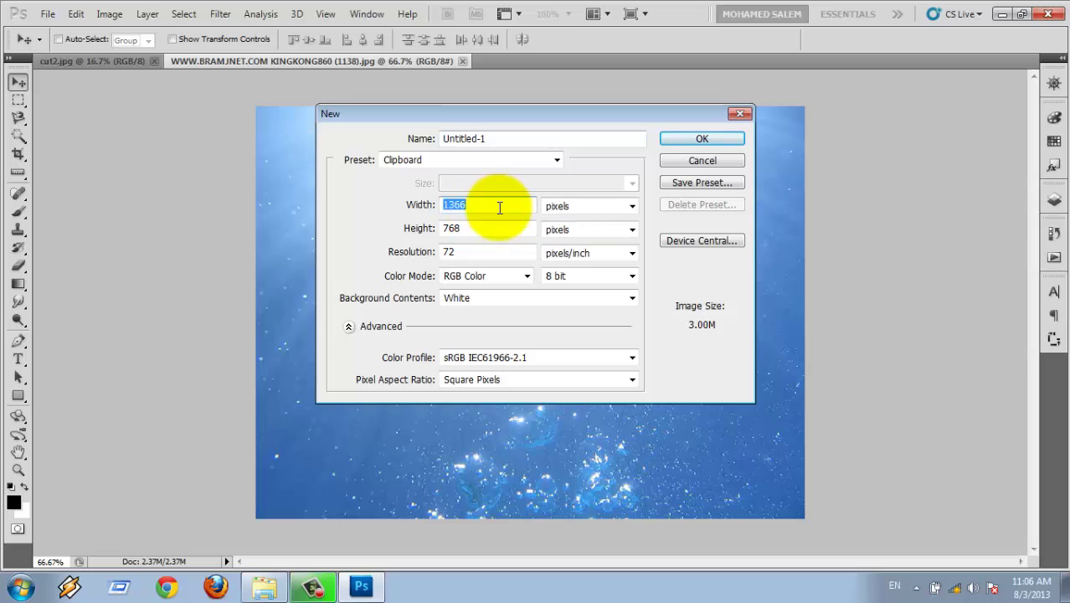
pyautogui.click(499, 208)
pyautogui.click(475, 232)
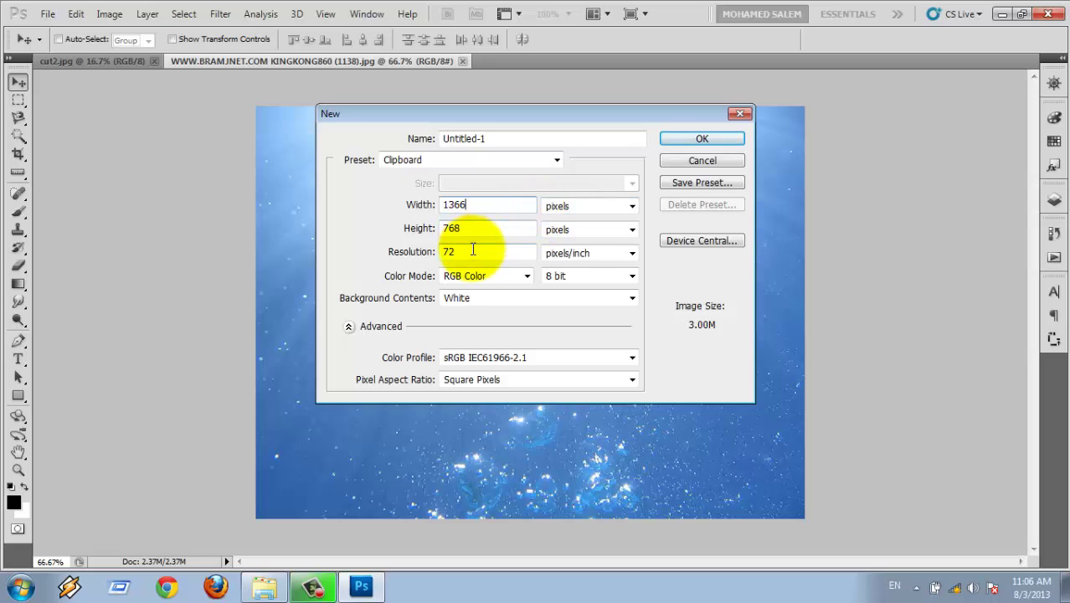
pyautogui.doubleClick(474, 249)
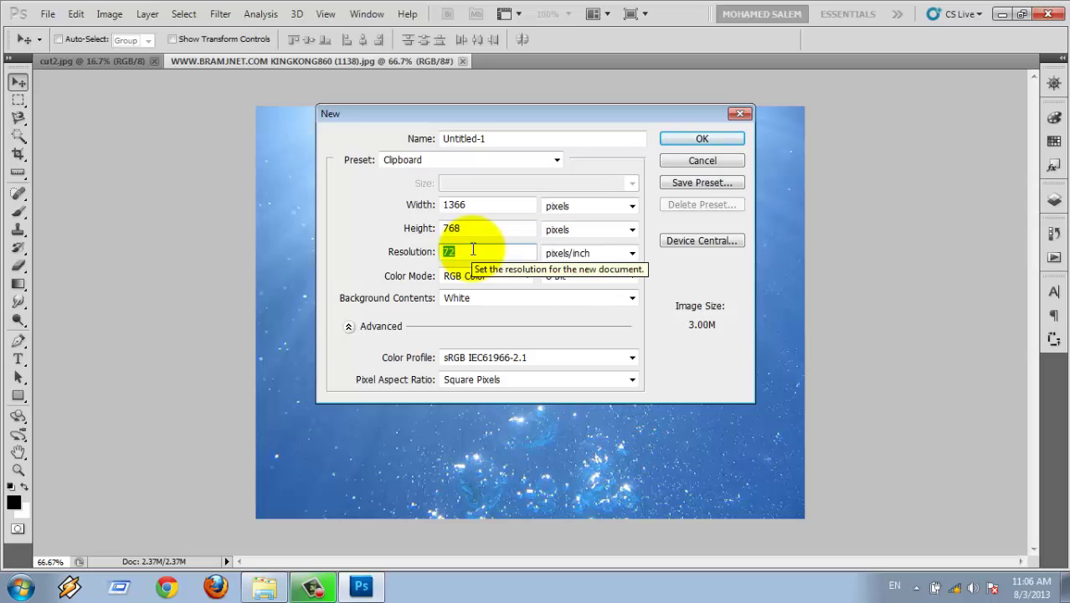
pyautogui.write('300')
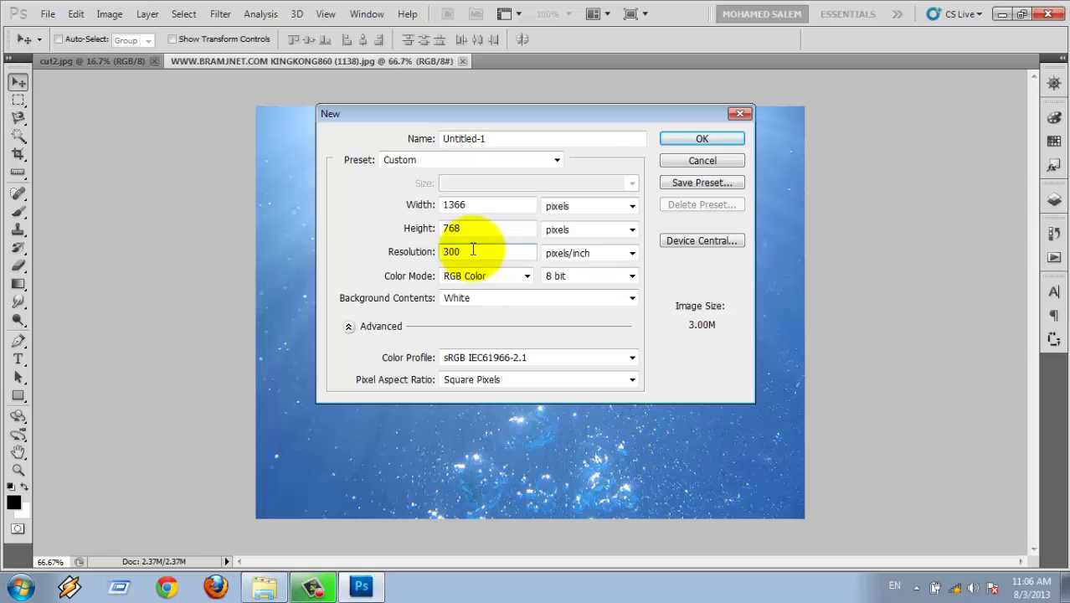
pyautogui.press('Return')
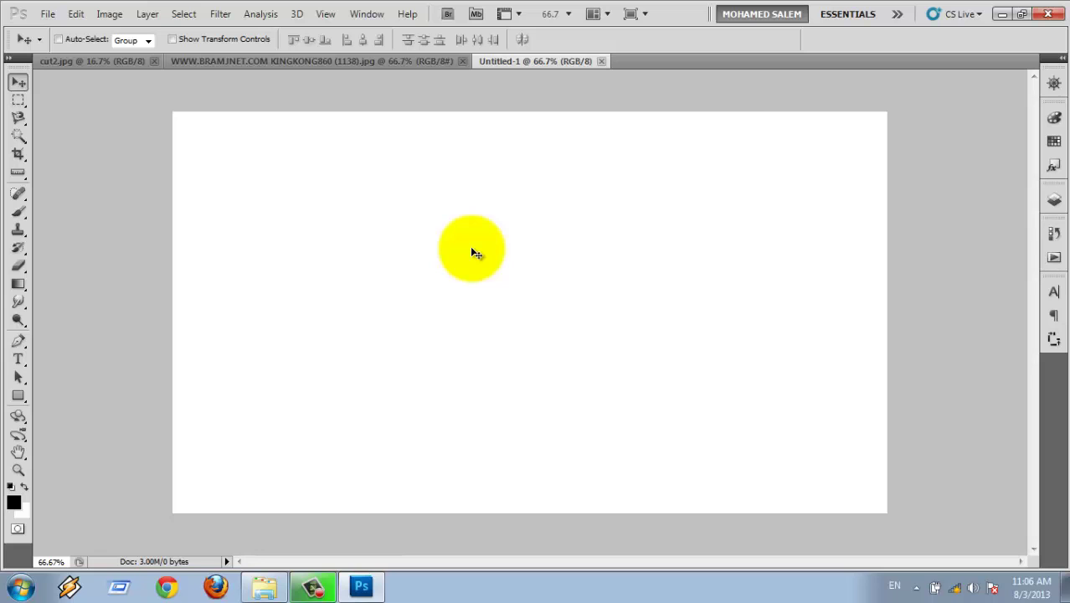
pyautogui.hotkey('ctrl', 'v')
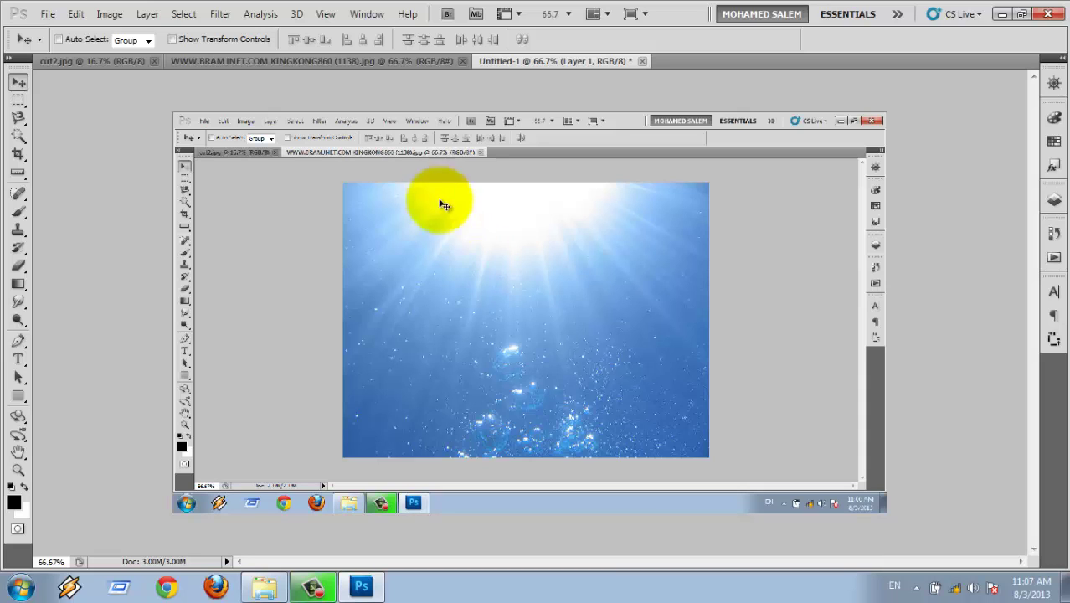
# Open the 'back ground' poster in Photo Viewer again for reference, then return to Photoshop
pyautogui.click(265, 586)
pyautogui.doubleClick(200, 134)
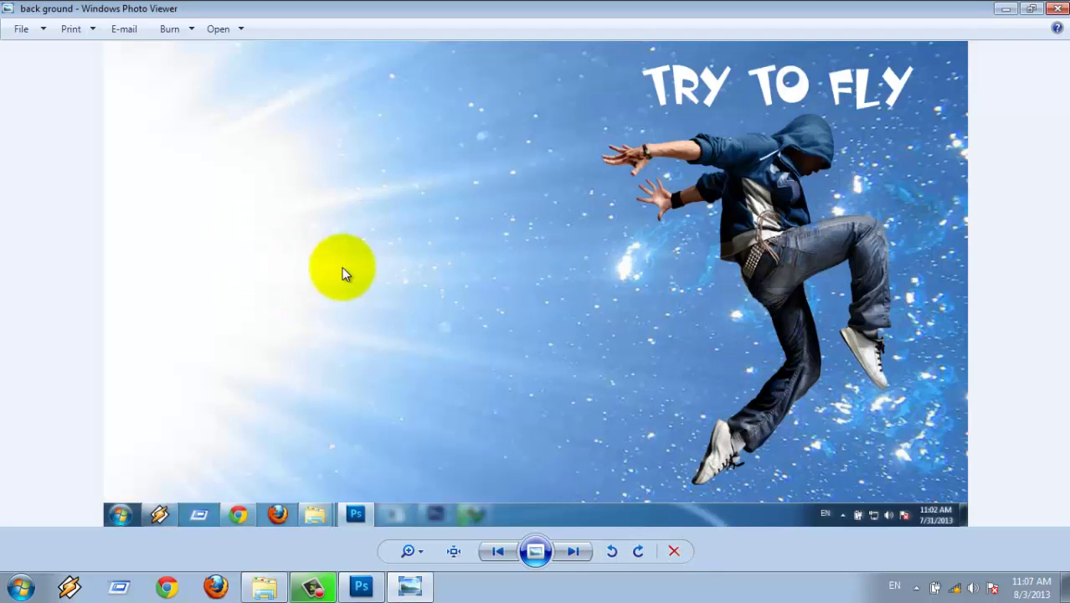
pyautogui.click(382, 592)
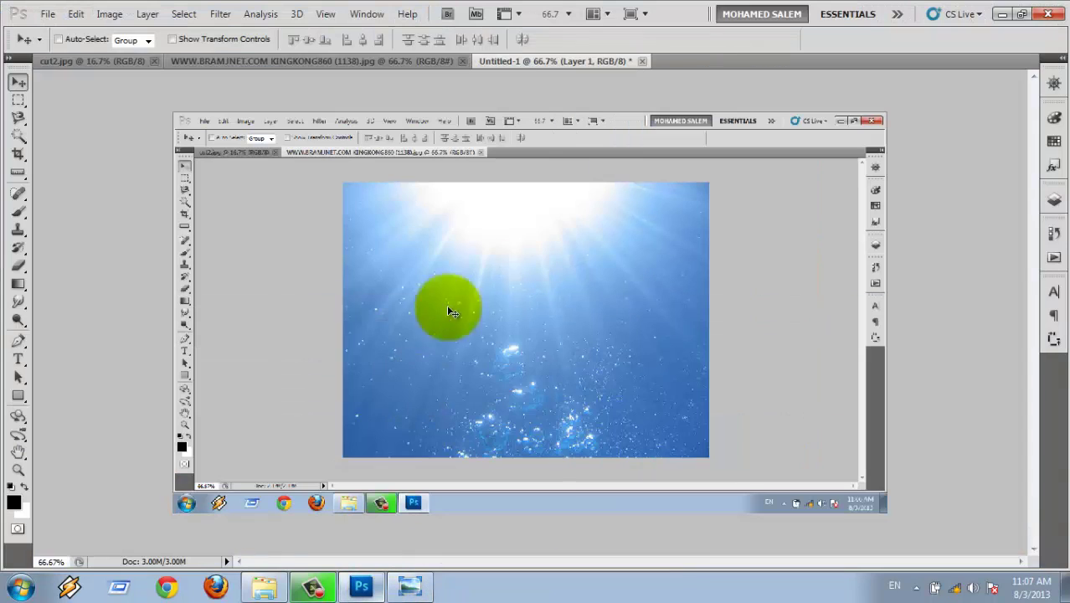
# Select the entire underwater photo and switch back to the Move tool
pyautogui.click(424, 60)
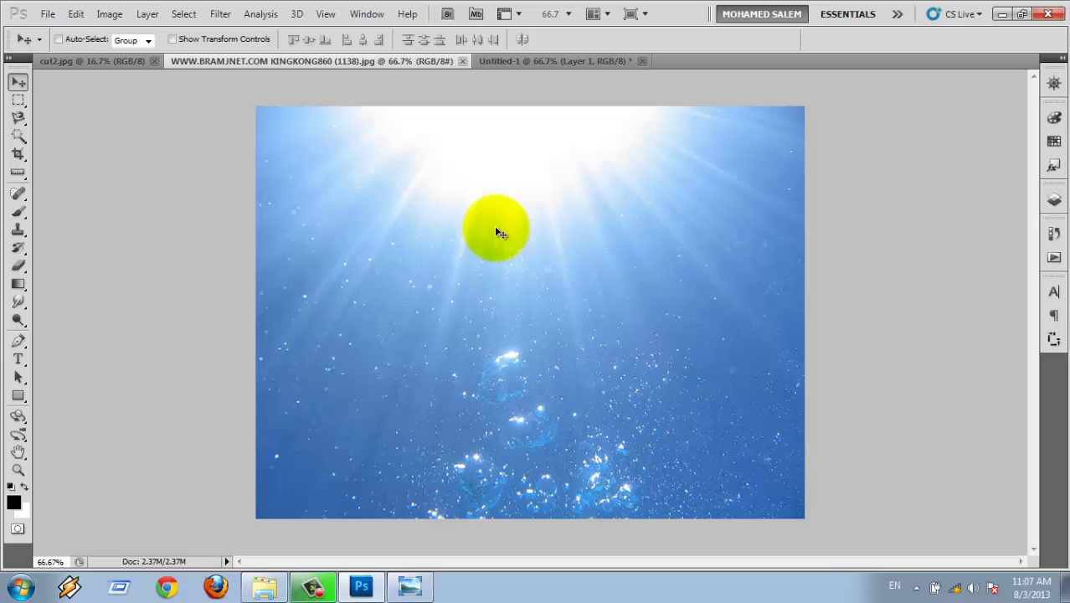
pyautogui.hotkey('ctrl', 'a')
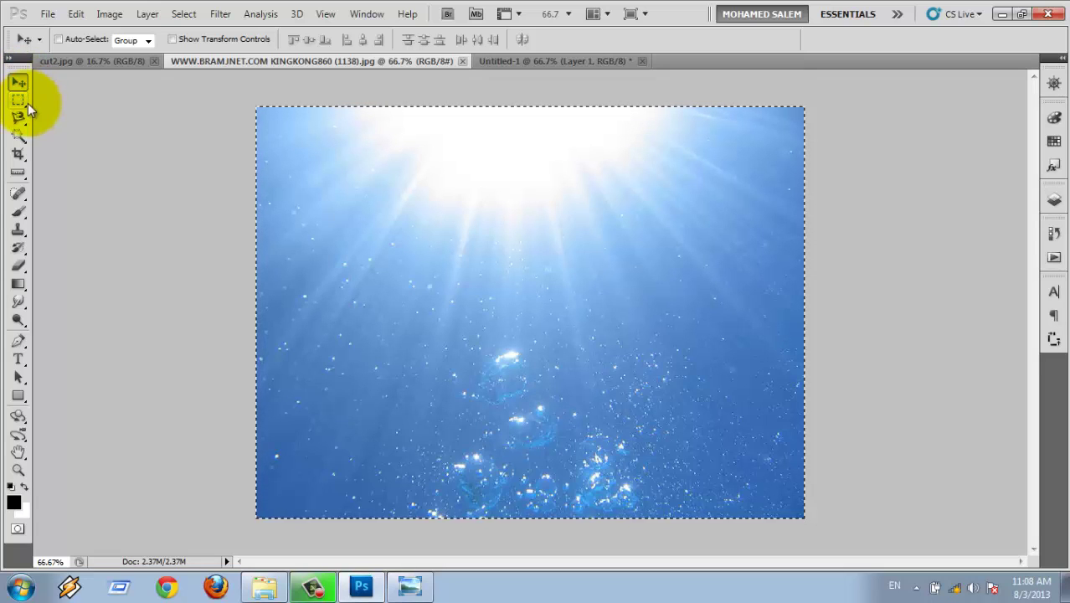
pyautogui.click(18, 93)
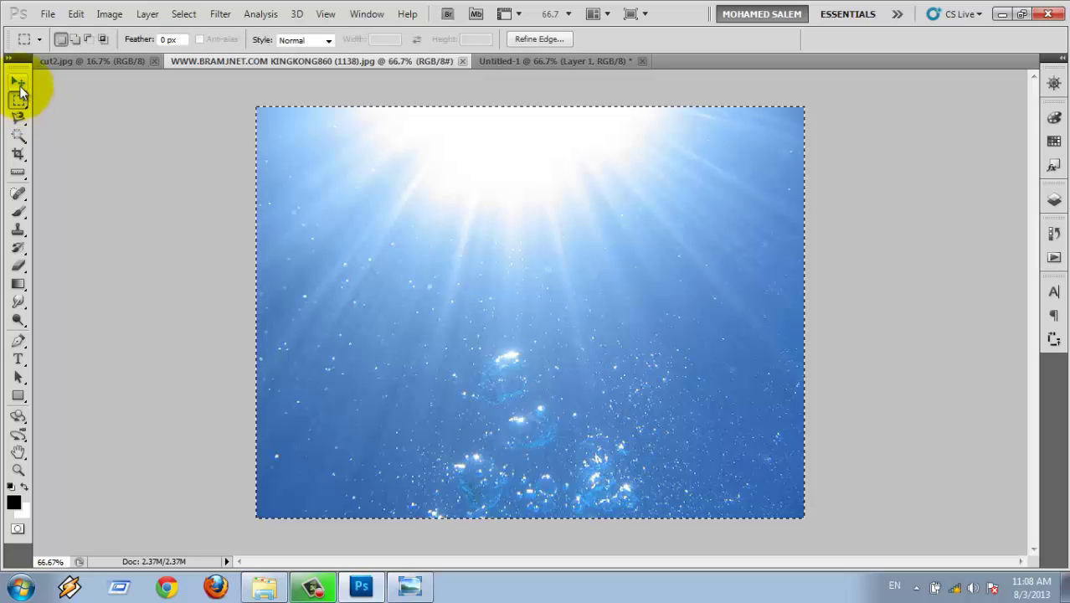
pyautogui.click(20, 84)
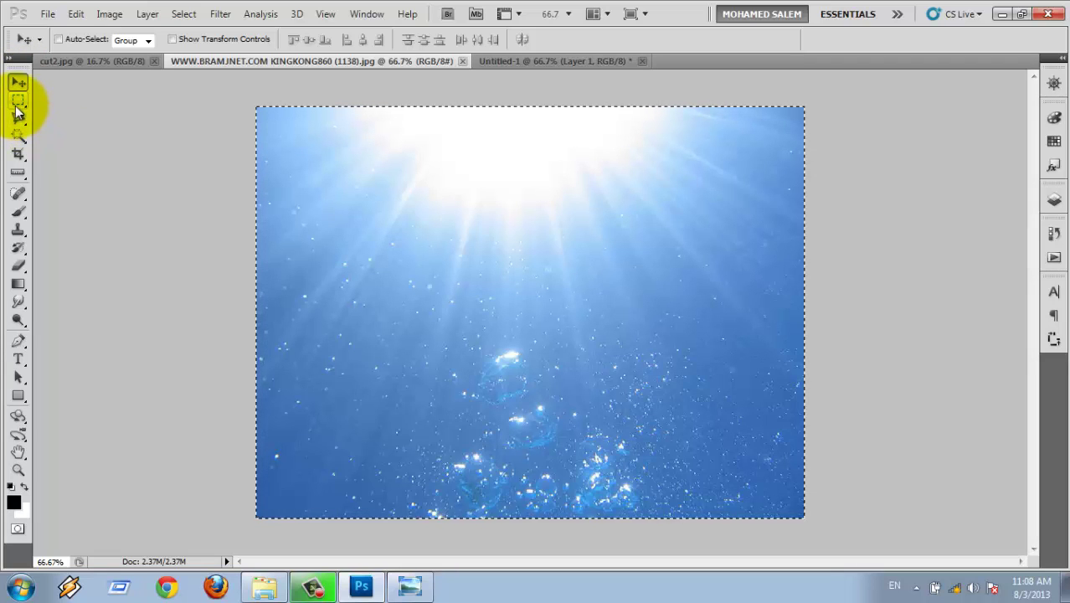
pyautogui.click(19, 99)
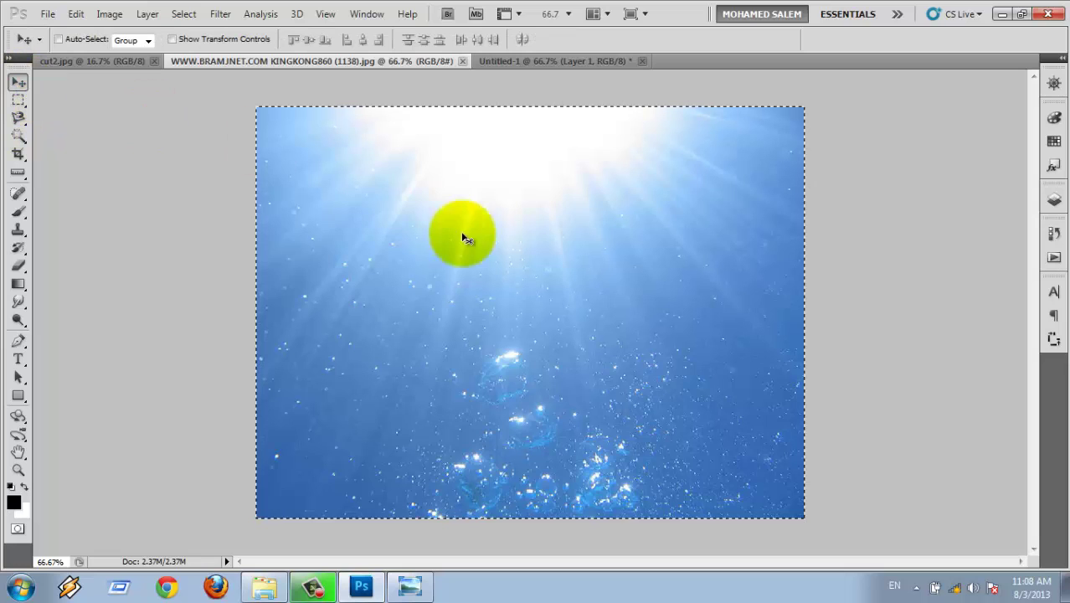
# Drag the underwater photo into Untitled-1 as Layer 2 and move it down over the canvas
pyautogui.moveTo(484, 265); pyautogui.dragTo(517, 309)
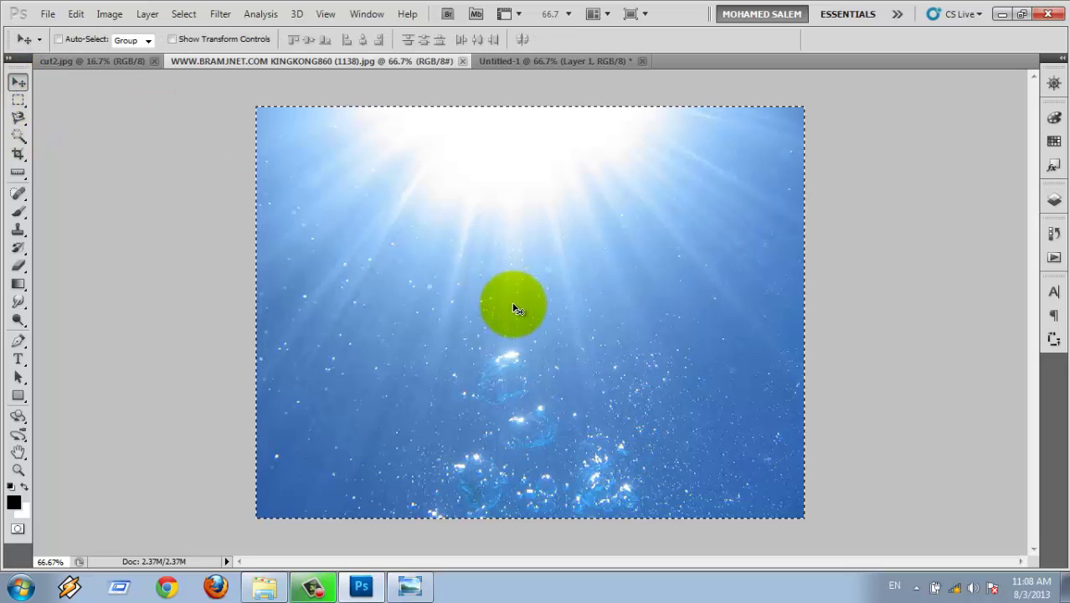
pyautogui.moveTo(517, 309)
pyautogui.mouseDown()
pyautogui.moveTo(542, 99)
pyautogui.moveTo(526, 282)
pyautogui.mouseUp()
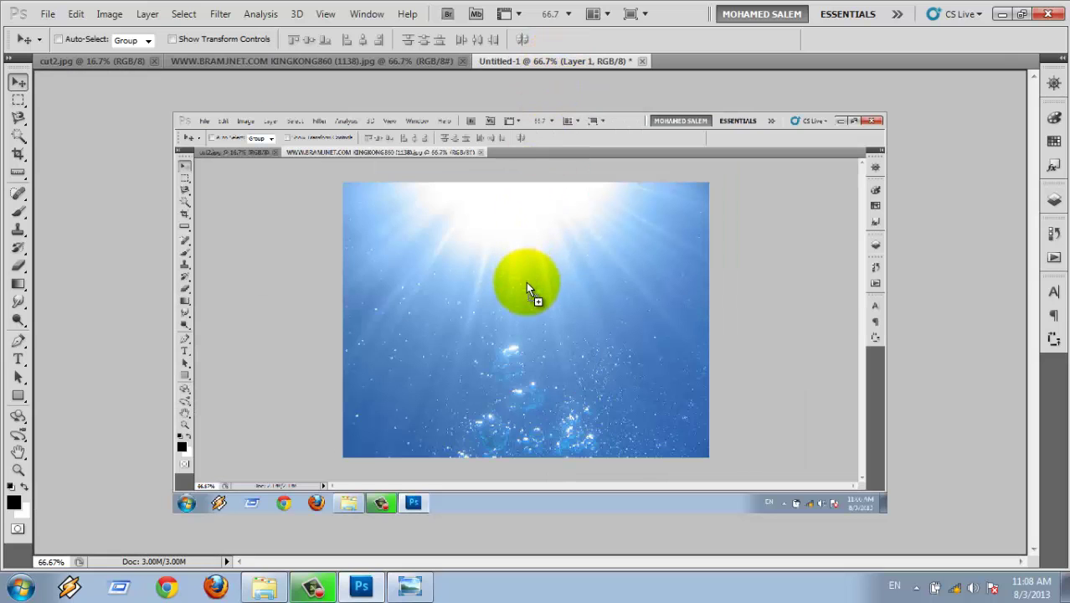
pyautogui.moveTo(526, 282); pyautogui.dragTo(529, 290)
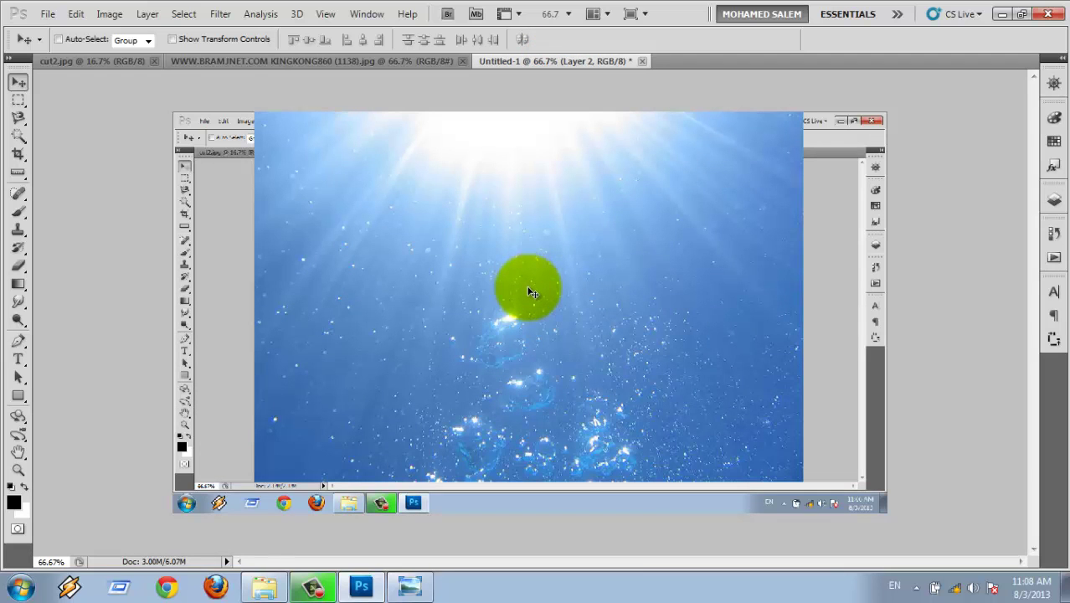
pyautogui.hotkey('ctrl', 't')
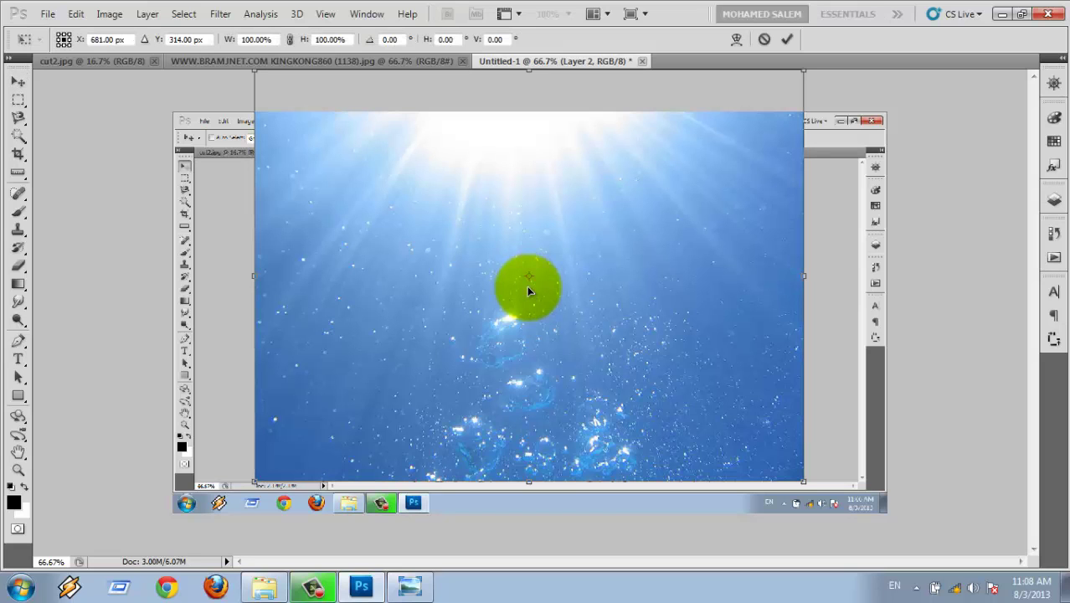
pyautogui.moveTo(529, 291); pyautogui.dragTo(505, 338)
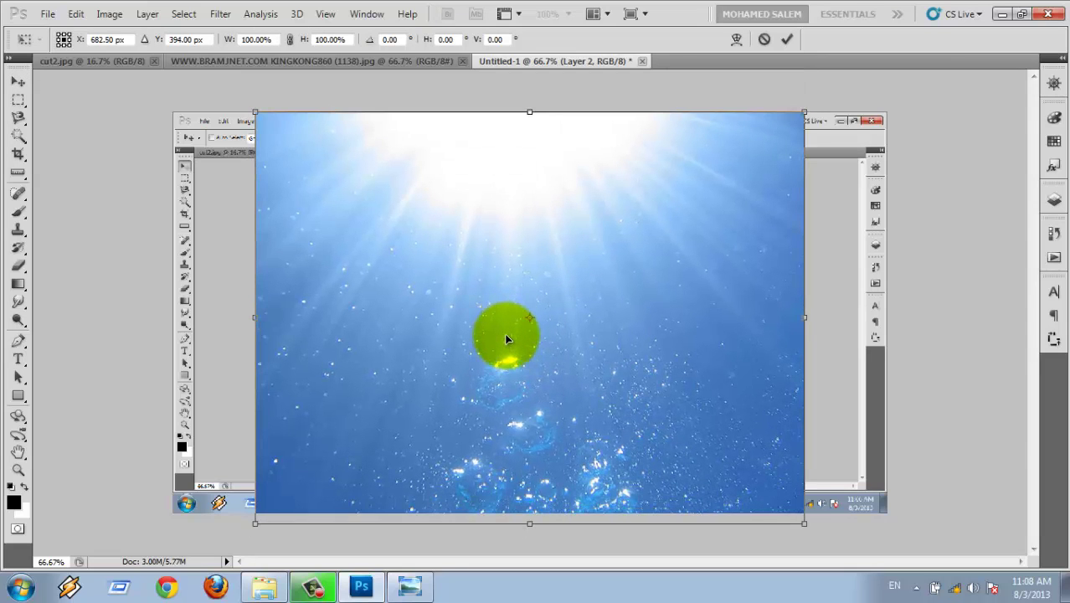
# Rotate Layer 2 90° clockwise, flip it so the sun sits left, and stretch it across the canvas
pyautogui.rightClick(502, 334)
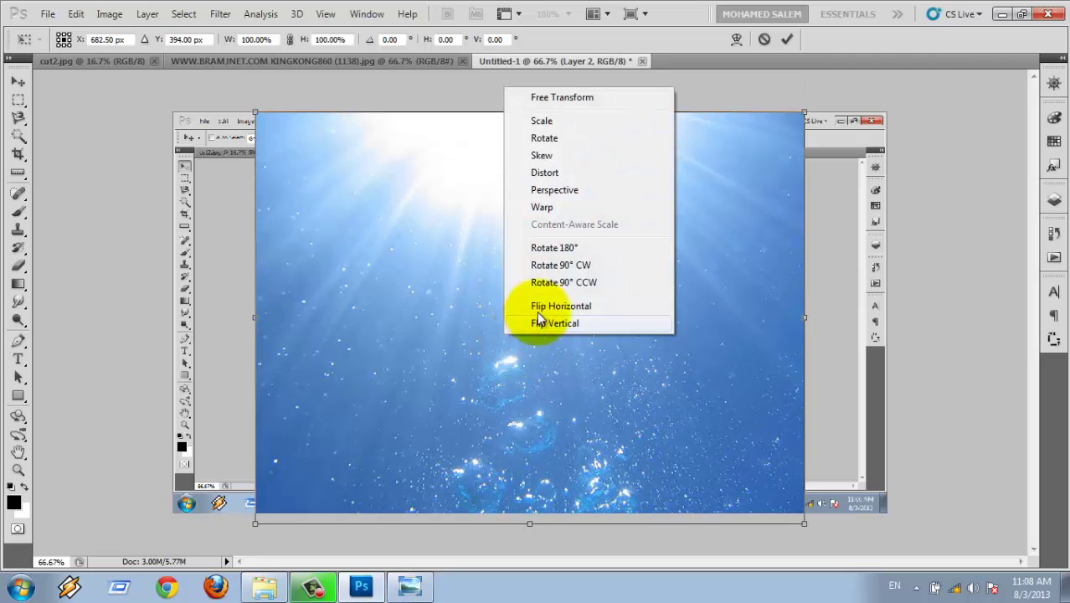
pyautogui.click(560, 265)
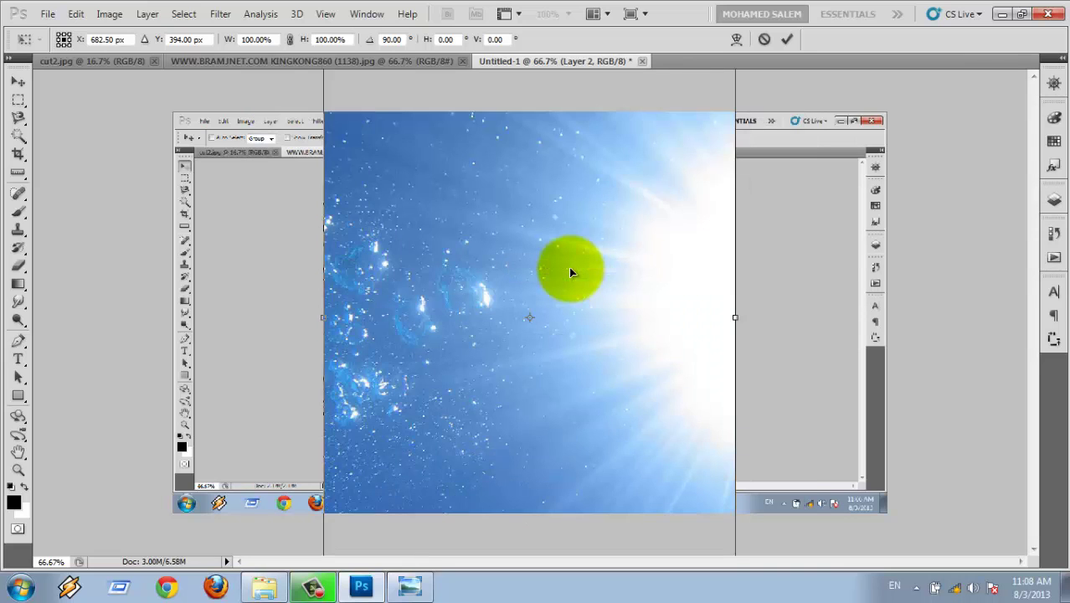
pyautogui.rightClick(542, 258)
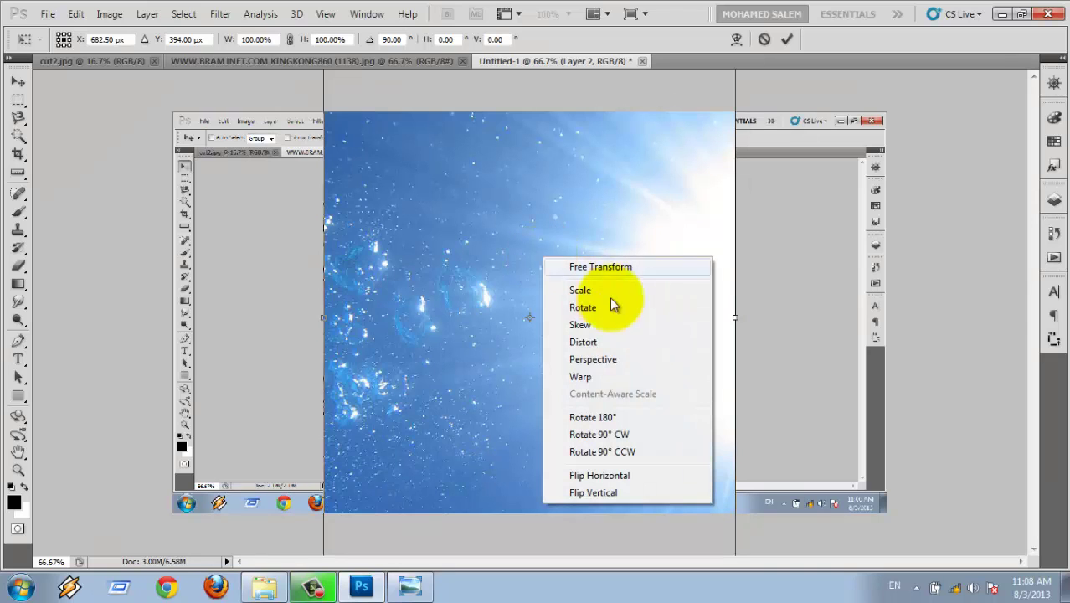
pyautogui.click(640, 476)
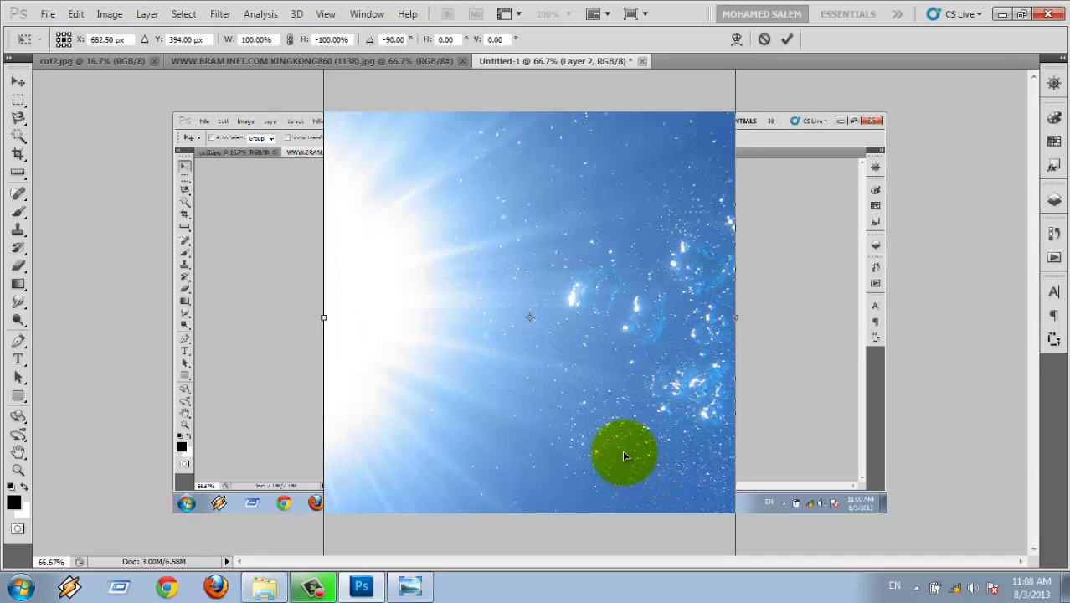
pyautogui.moveTo(603, 452); pyautogui.dragTo(458, 454)
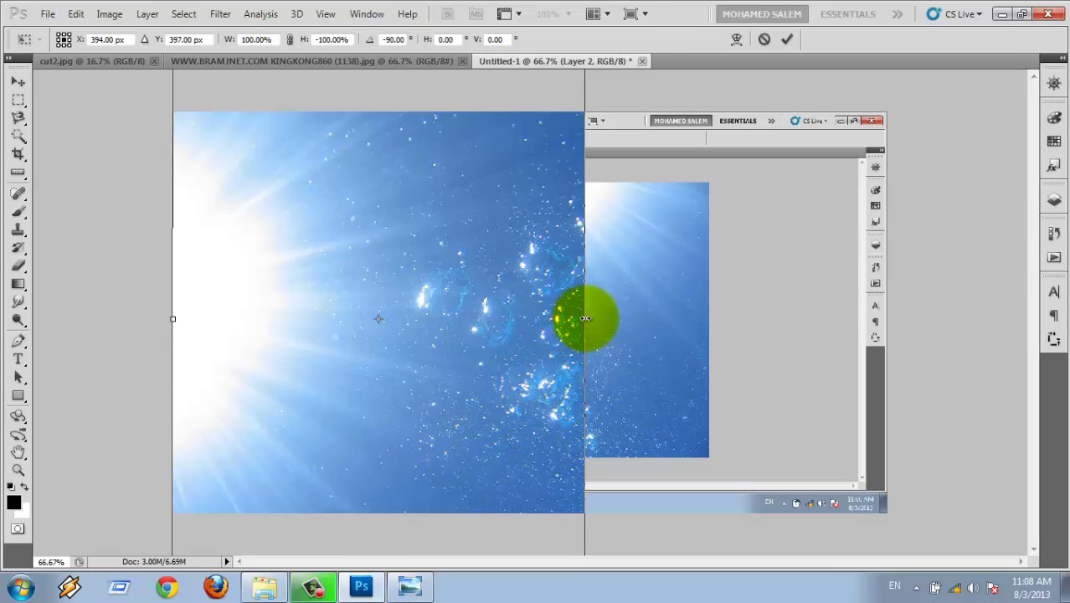
pyautogui.moveTo(615, 321); pyautogui.dragTo(886, 315)
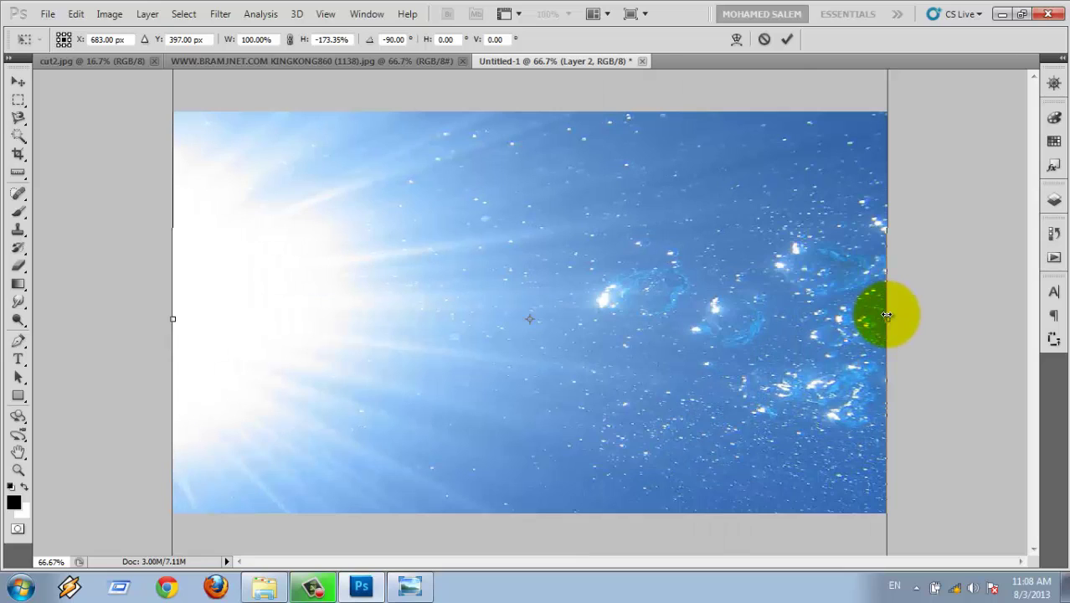
pyautogui.press('Return')
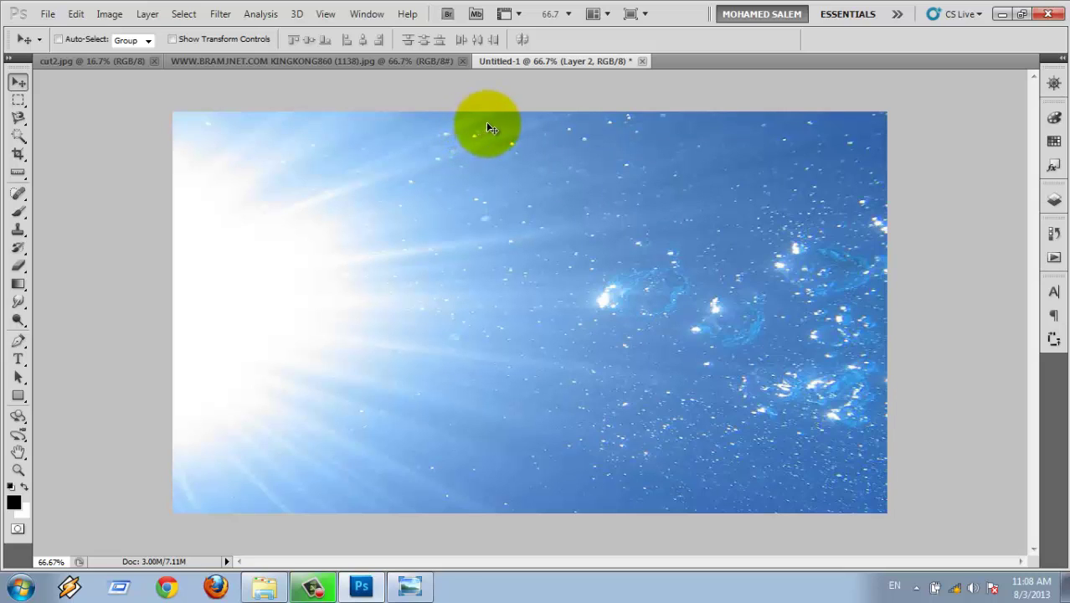
# Convert the Background into unlocked Layer 0, then hide Layer 2 and Layer 1
pyautogui.click(1054, 205)
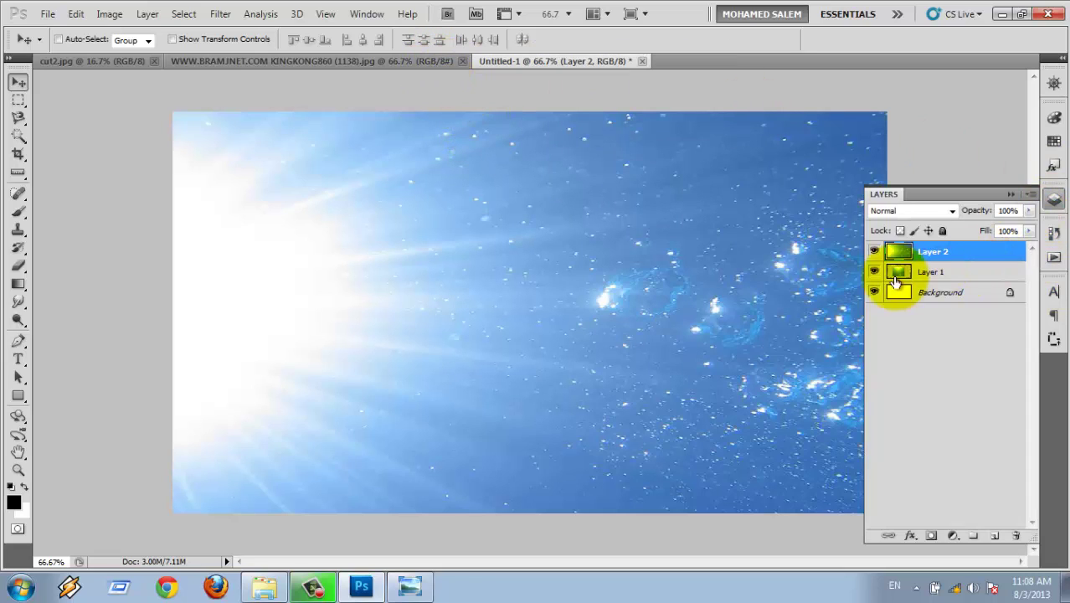
pyautogui.doubleClick(1007, 295)
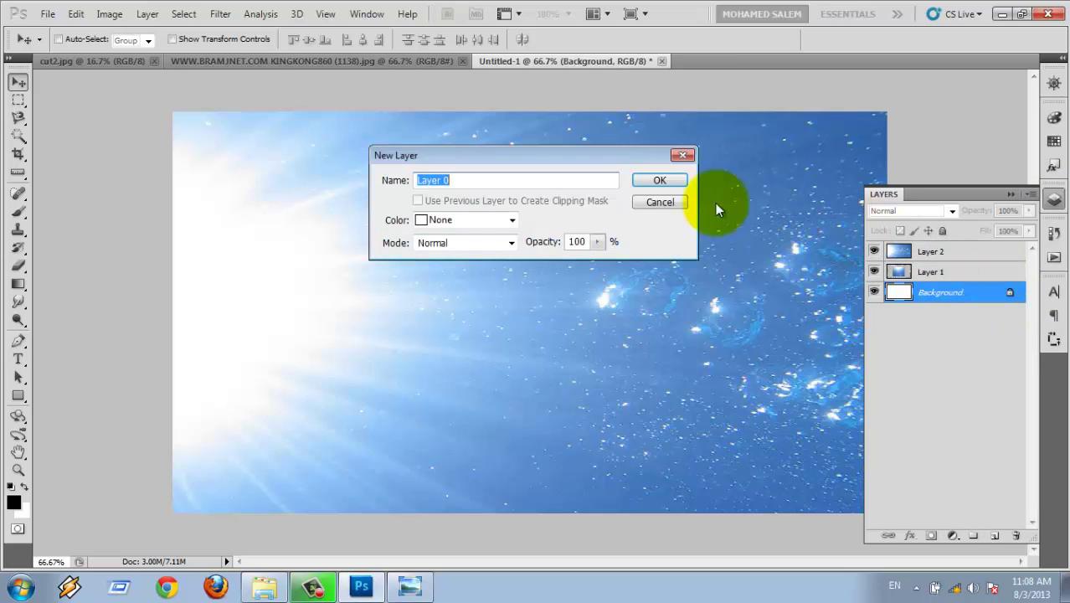
pyautogui.click(656, 185)
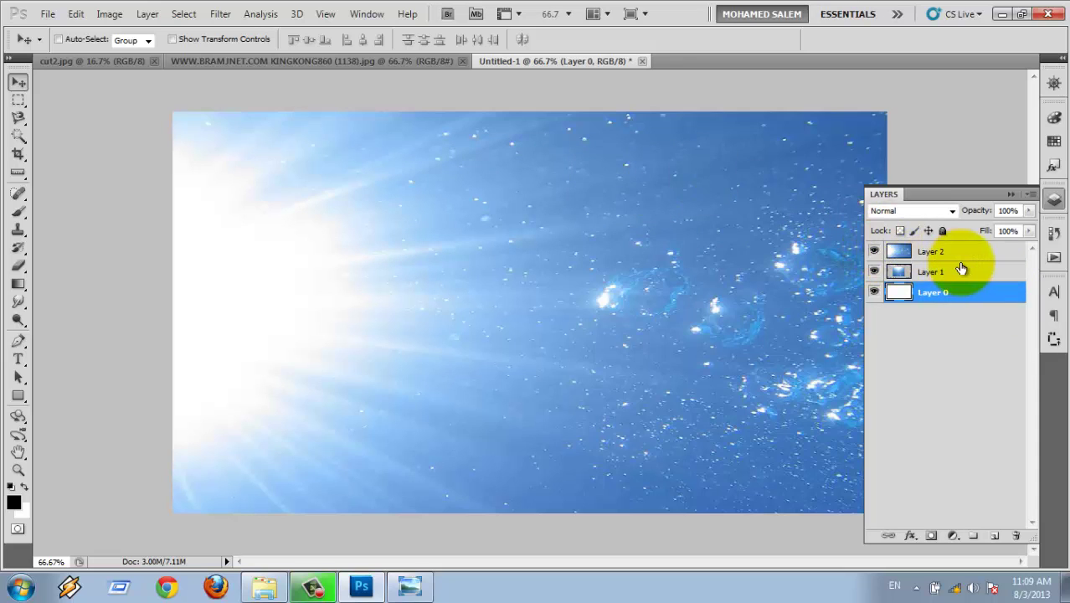
pyautogui.click(874, 252)
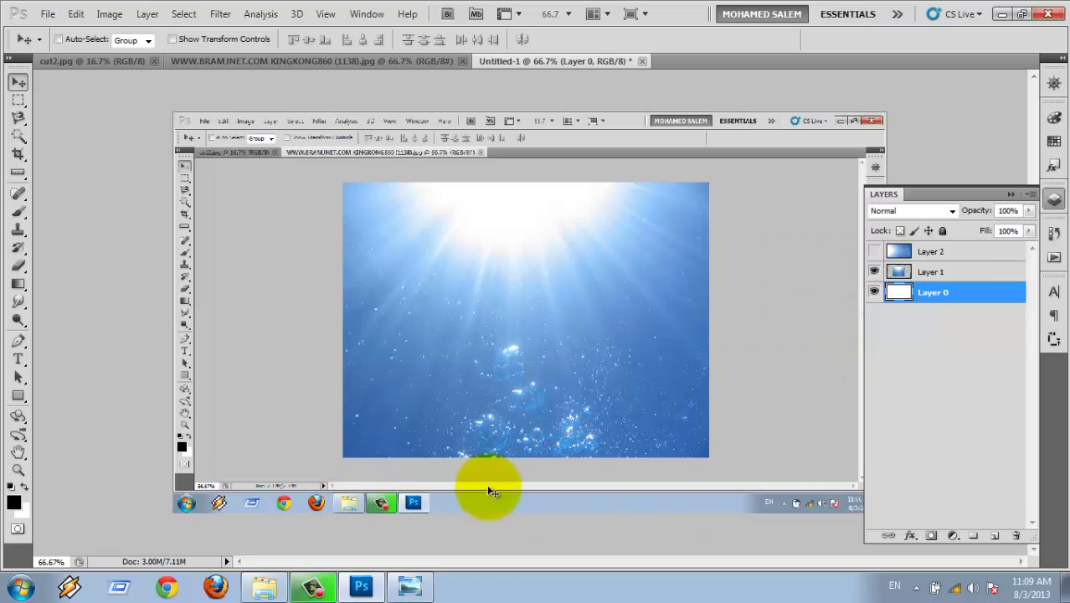
pyautogui.click(875, 273)
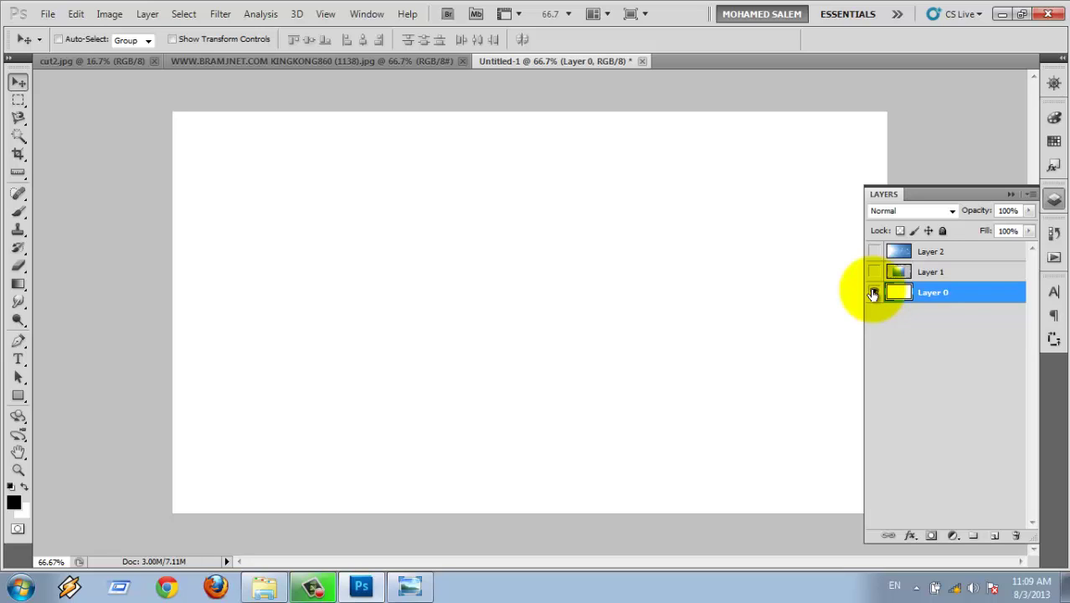
# Show Layer 1 again, test-delete a marquee area of its screenshot, then undo the erasure
pyautogui.click(874, 272)
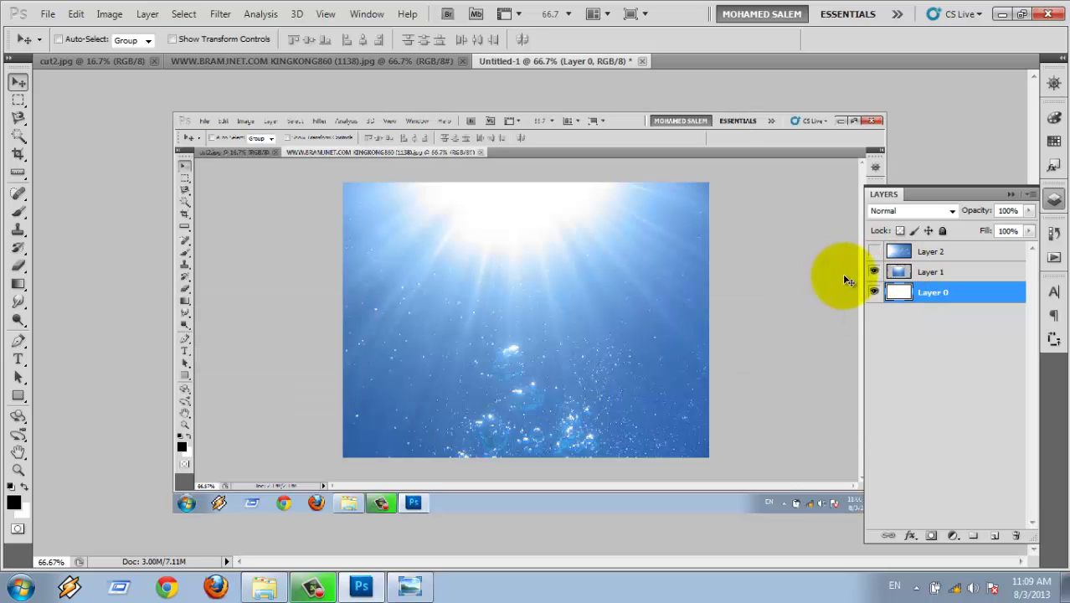
pyautogui.press('m')
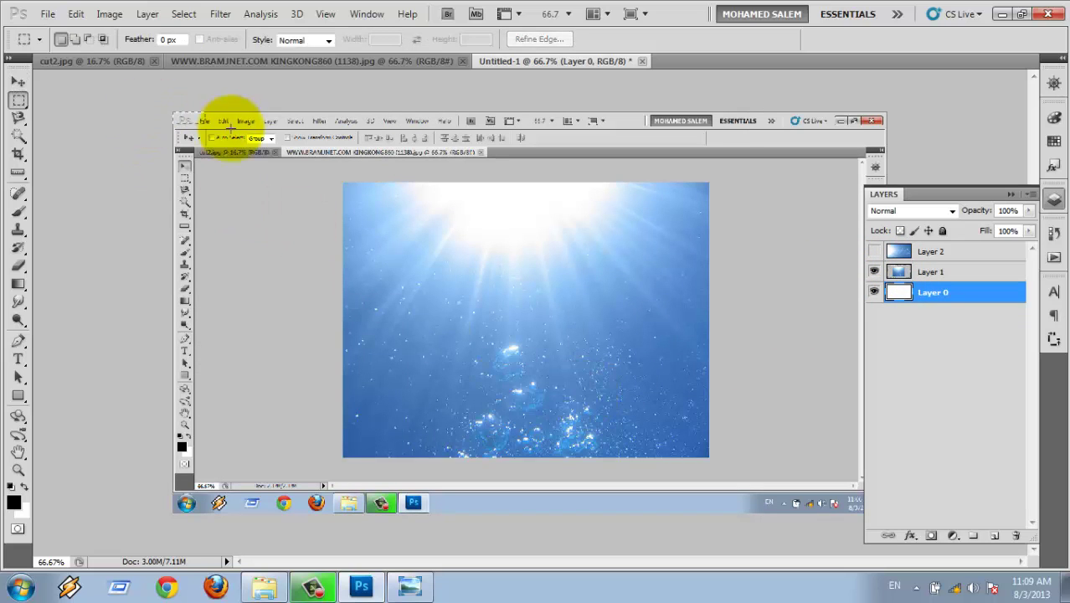
pyautogui.moveTo(174, 112); pyautogui.dragTo(261, 396)
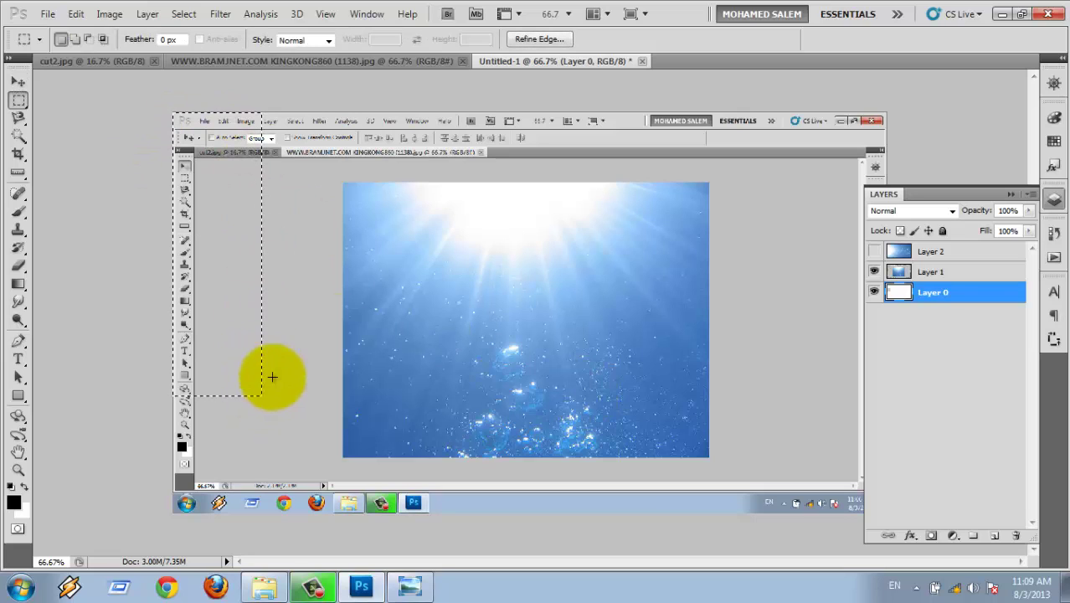
pyautogui.click(917, 266)
pyautogui.press('Delete')
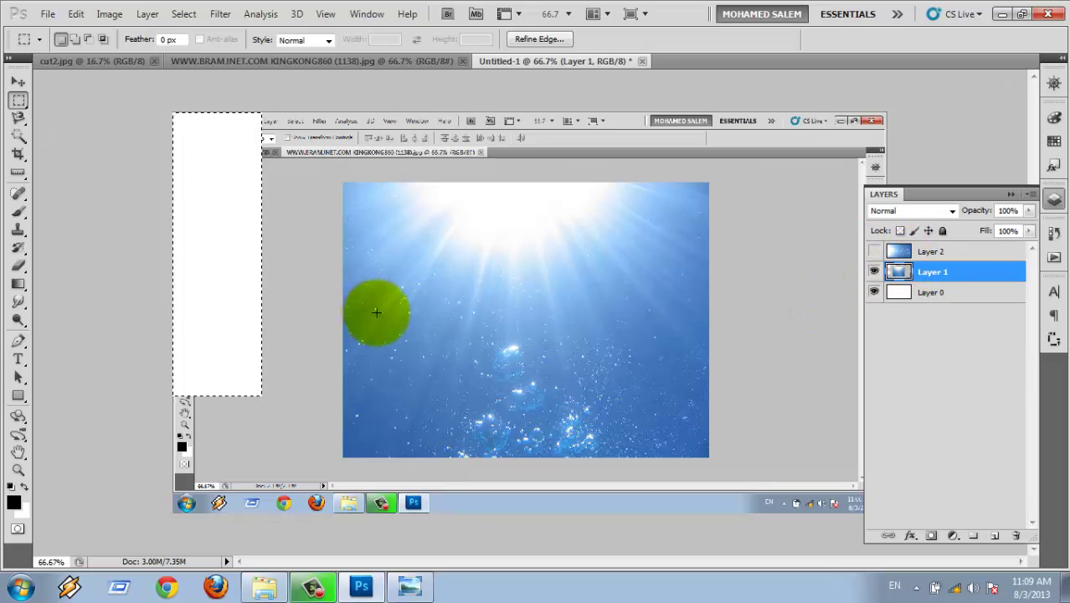
pyautogui.click(385, 308)
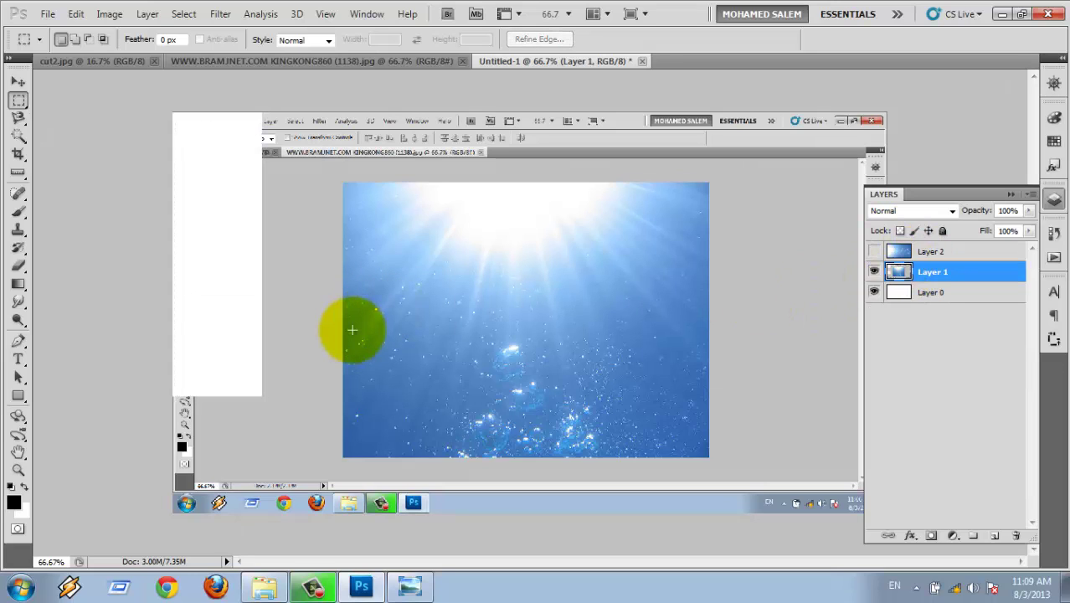
pyautogui.hotkey('ctrl', 'z')
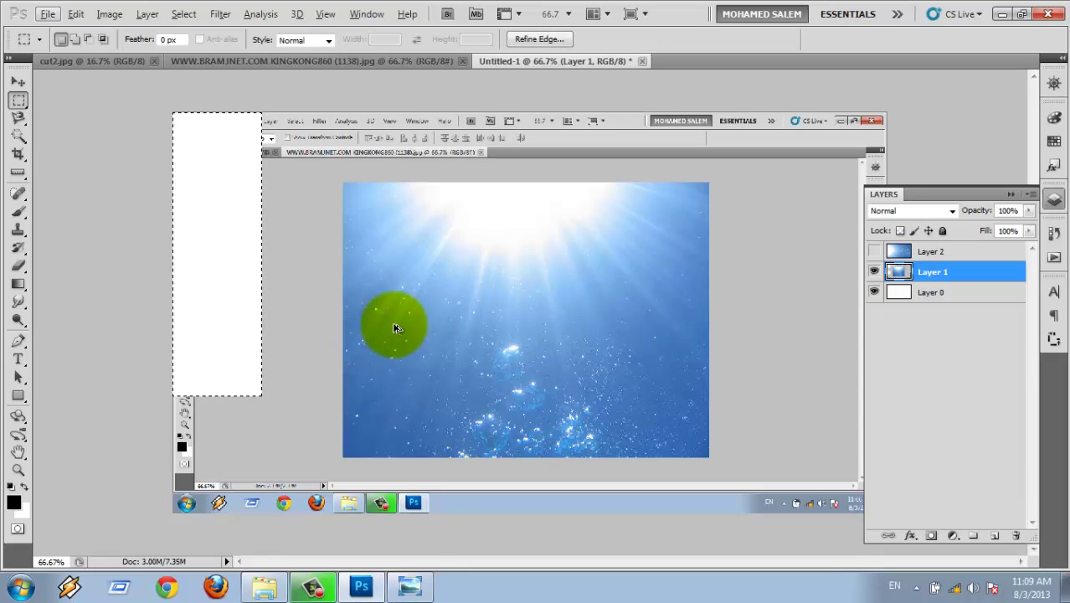
pyautogui.hotkey('ctrl', 'alt', 'z')
pyautogui.click(898, 252)
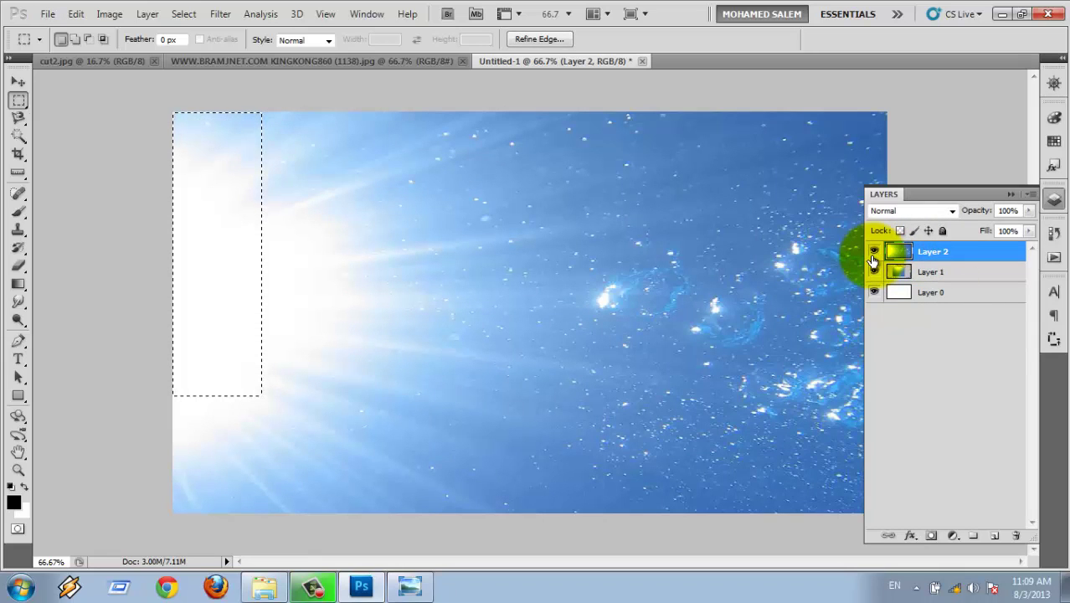
pyautogui.hotkey('ctrl', 'd')
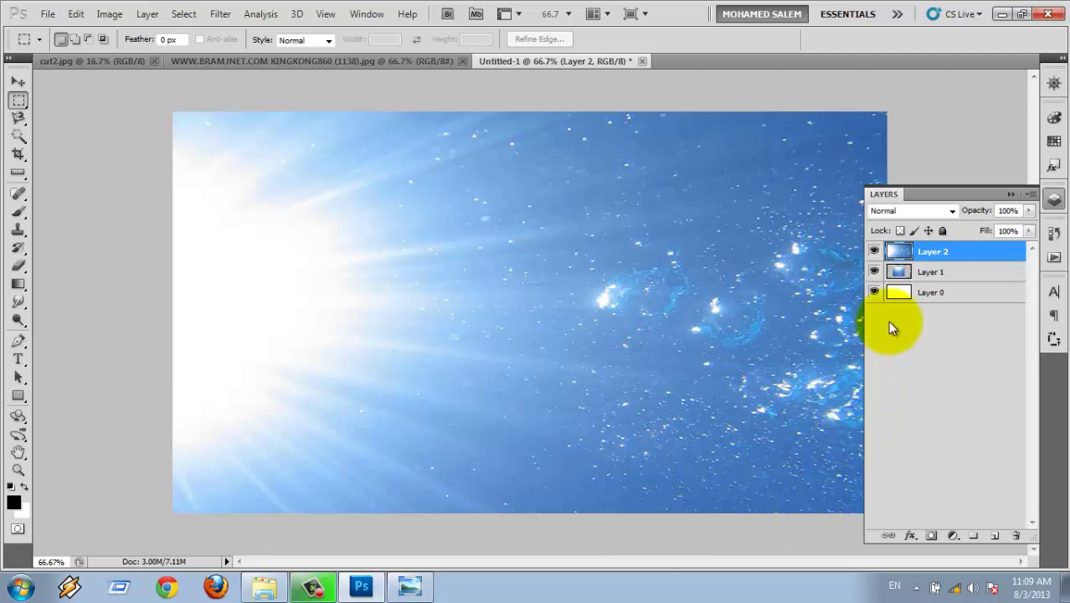
# Hide Layer 2 and marquee-select the screenshot's full-width taskbar strip on Layer 1
pyautogui.click(874, 252)
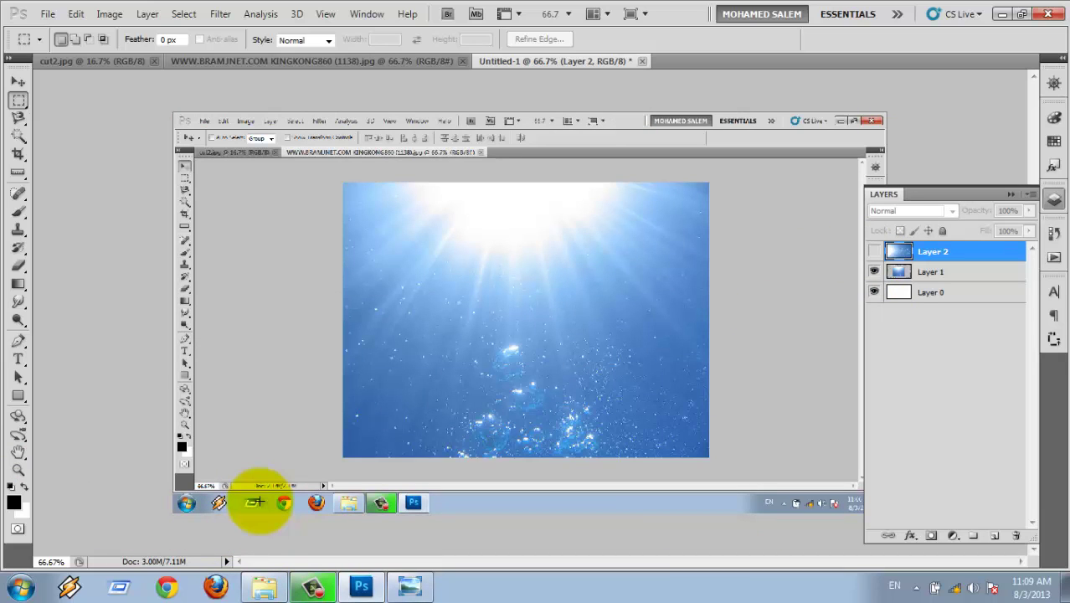
pyautogui.click(953, 275)
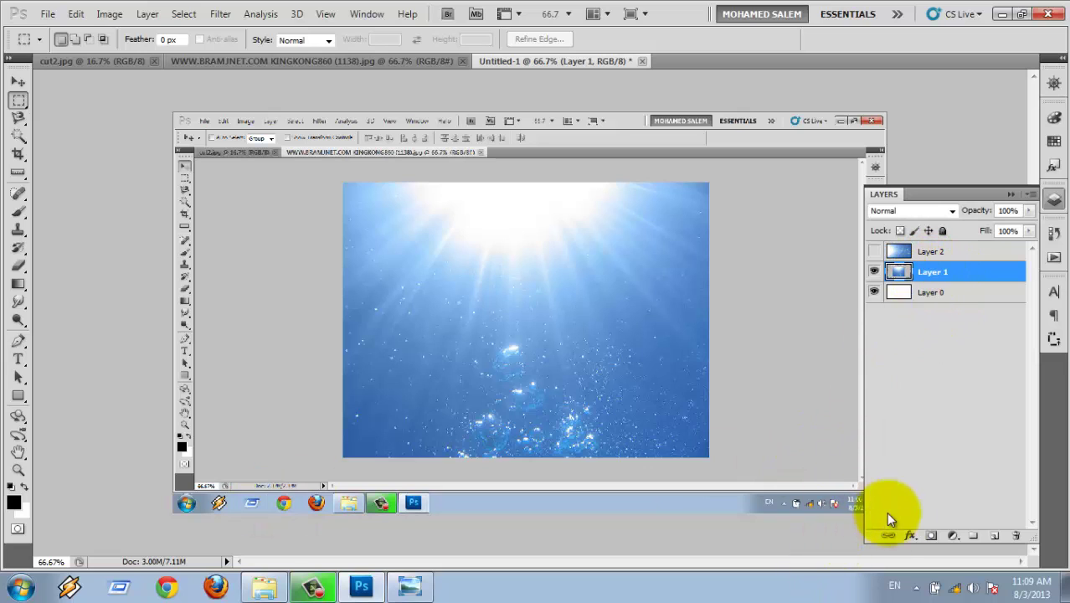
pyautogui.moveTo(157, 501); pyautogui.dragTo(397, 549)
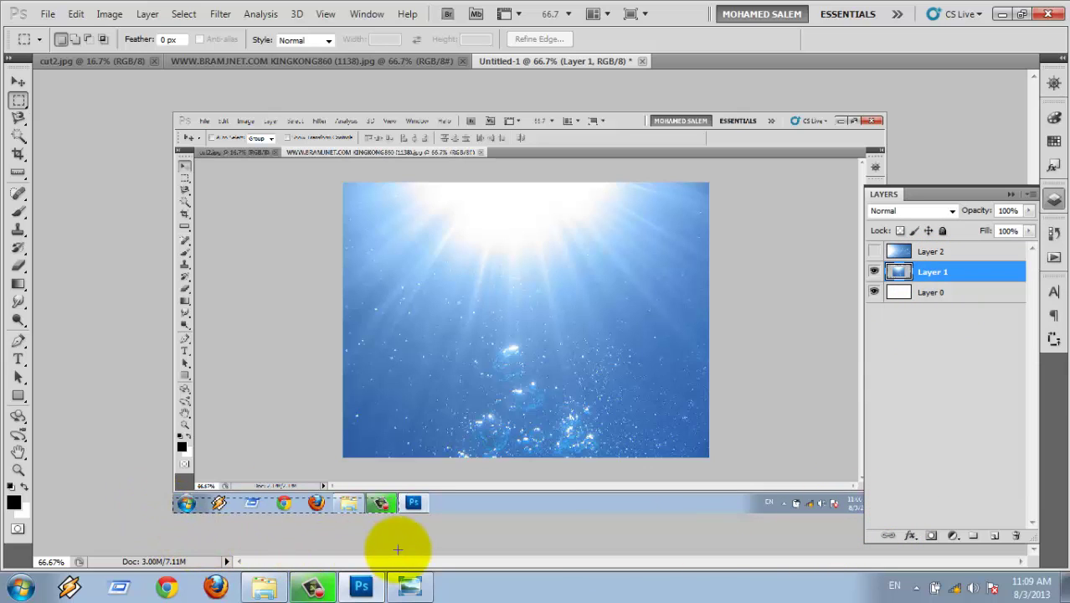
pyautogui.click(1013, 194)
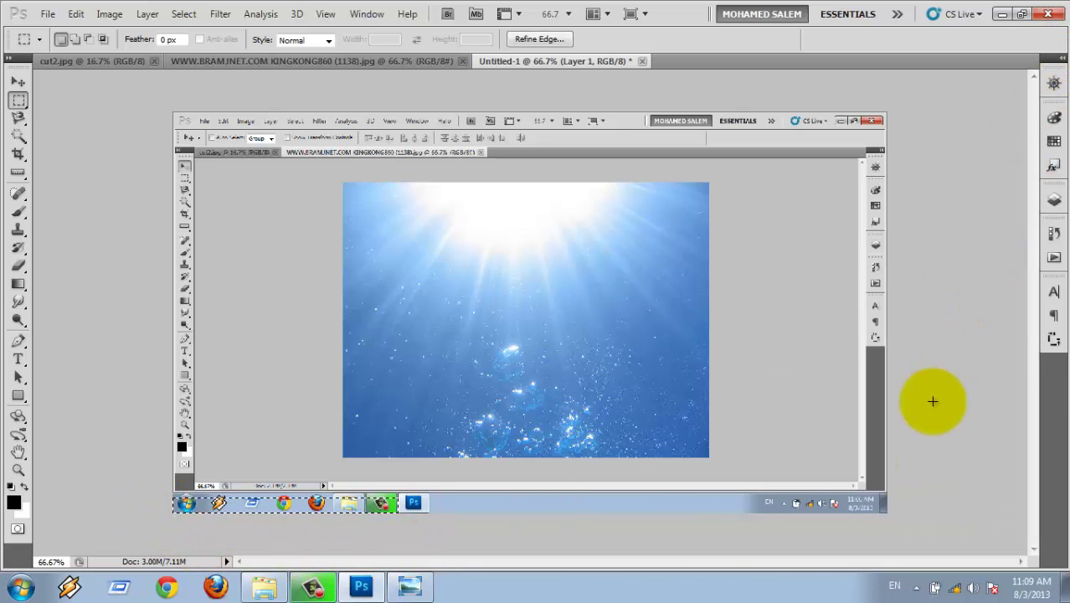
pyautogui.moveTo(925, 524); pyautogui.dragTo(92, 494)
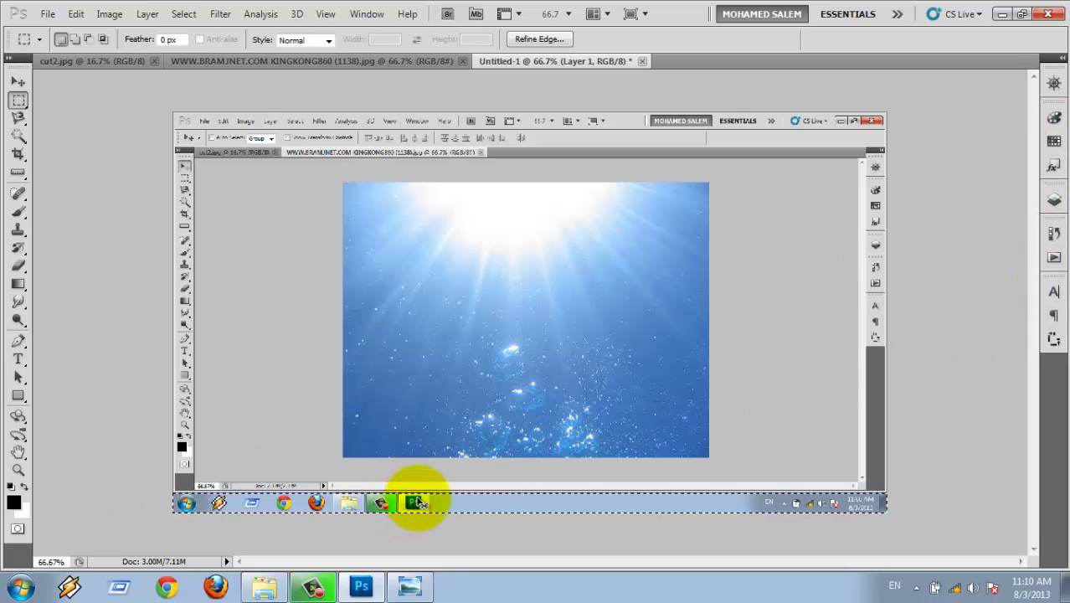
# Copy the taskbar strip onto Layer 3 and move it above Layer 2
pyautogui.hotkey('ctrl', 'j')
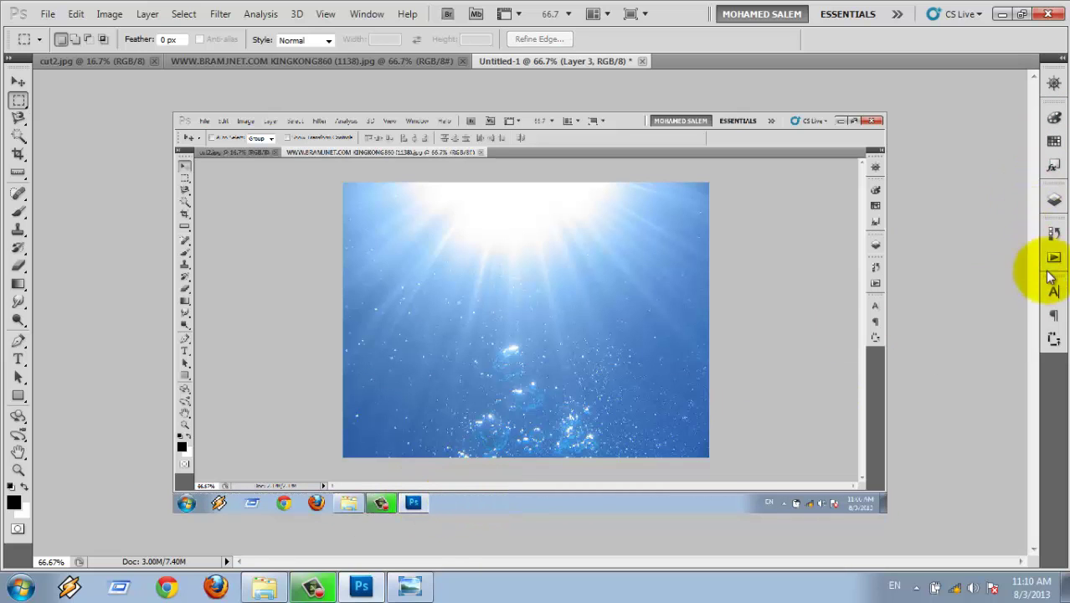
pyautogui.click(1054, 199)
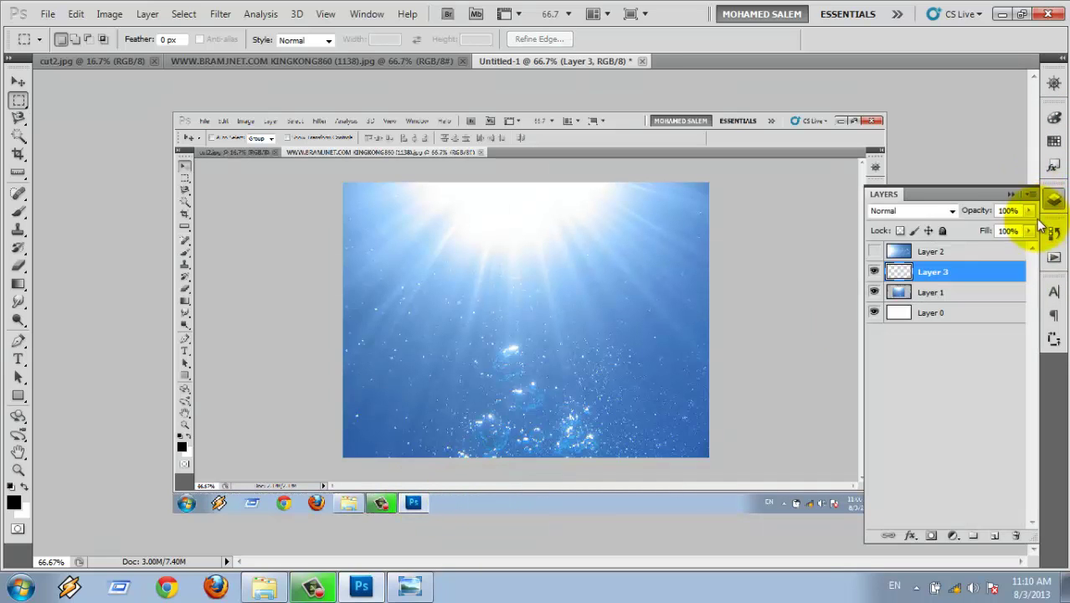
pyautogui.click(875, 251)
pyautogui.moveTo(913, 270); pyautogui.dragTo(953, 244)
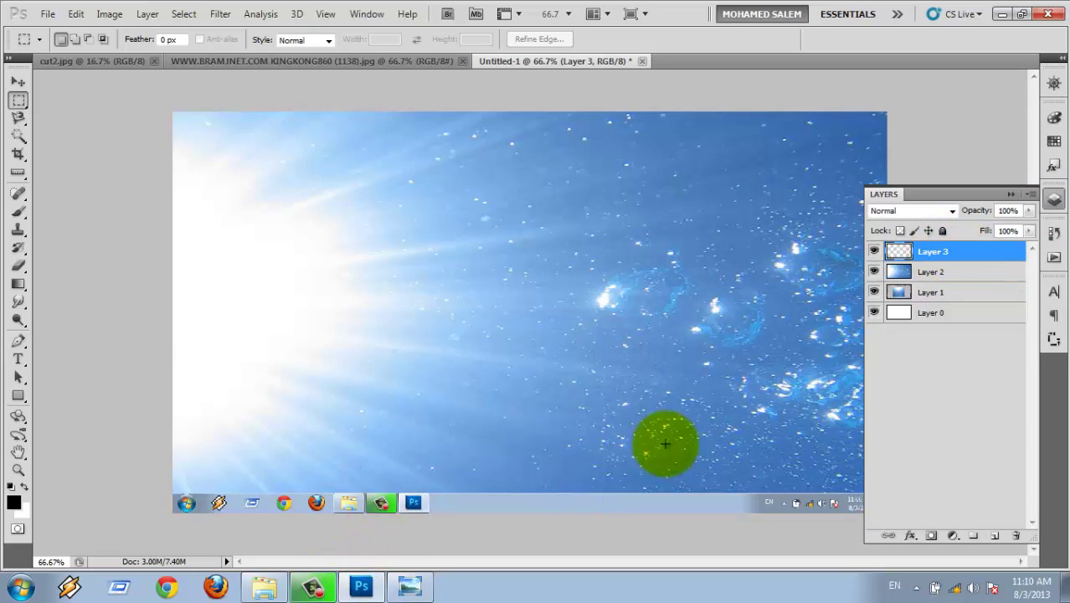
pyautogui.click(874, 271)
pyautogui.click(874, 252)
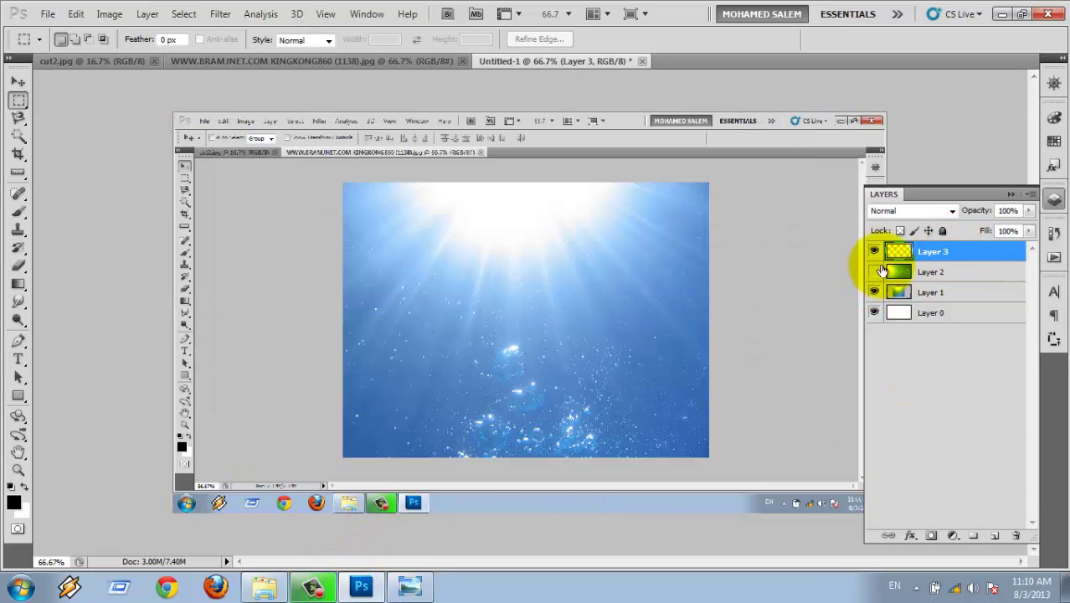
pyautogui.click(874, 271)
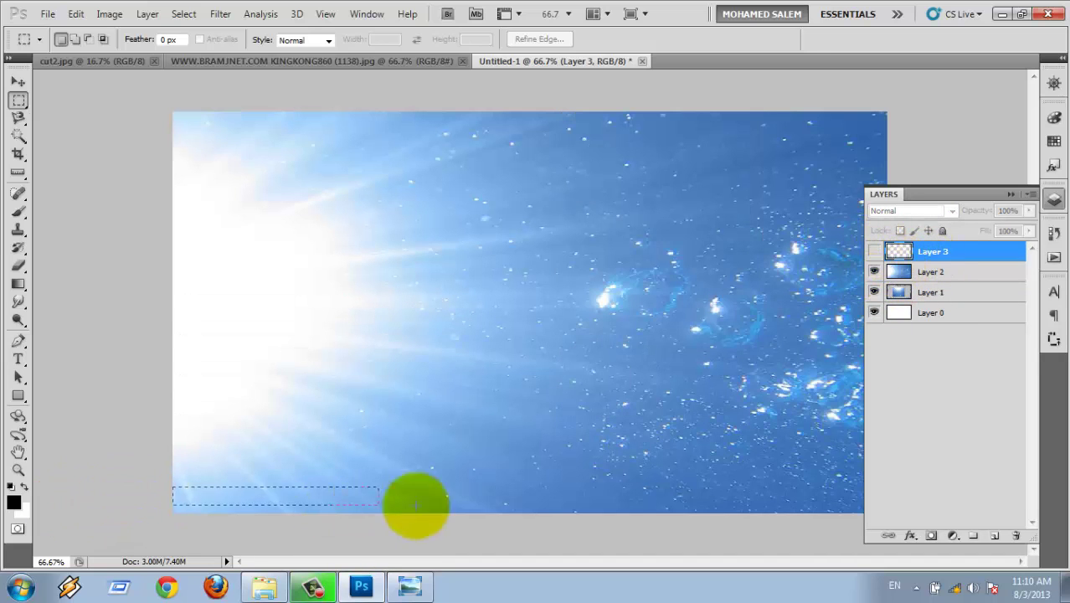
# Select a taskbar-height strip along the bottom of Layer 2, then close the underwater source image
pyautogui.moveTo(122, 487); pyautogui.dragTo(1031, 517)
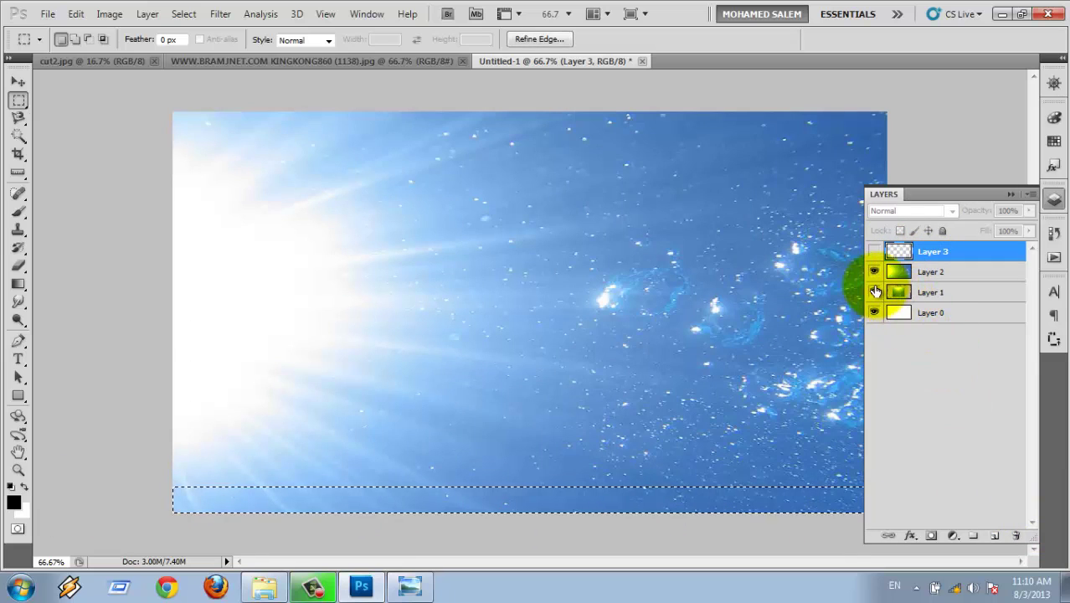
pyautogui.click(874, 274)
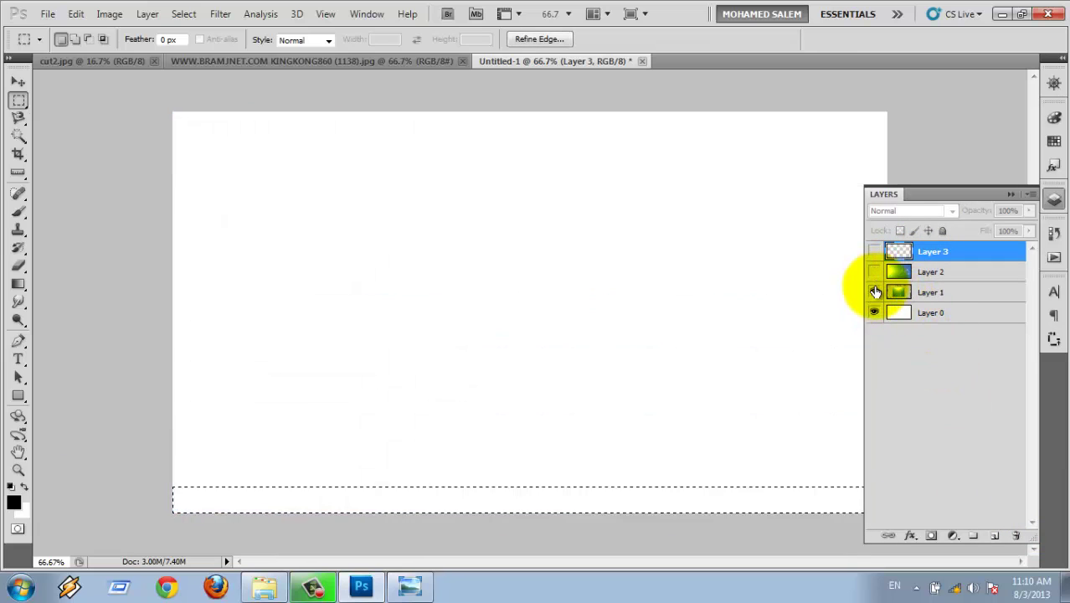
pyautogui.click(874, 292)
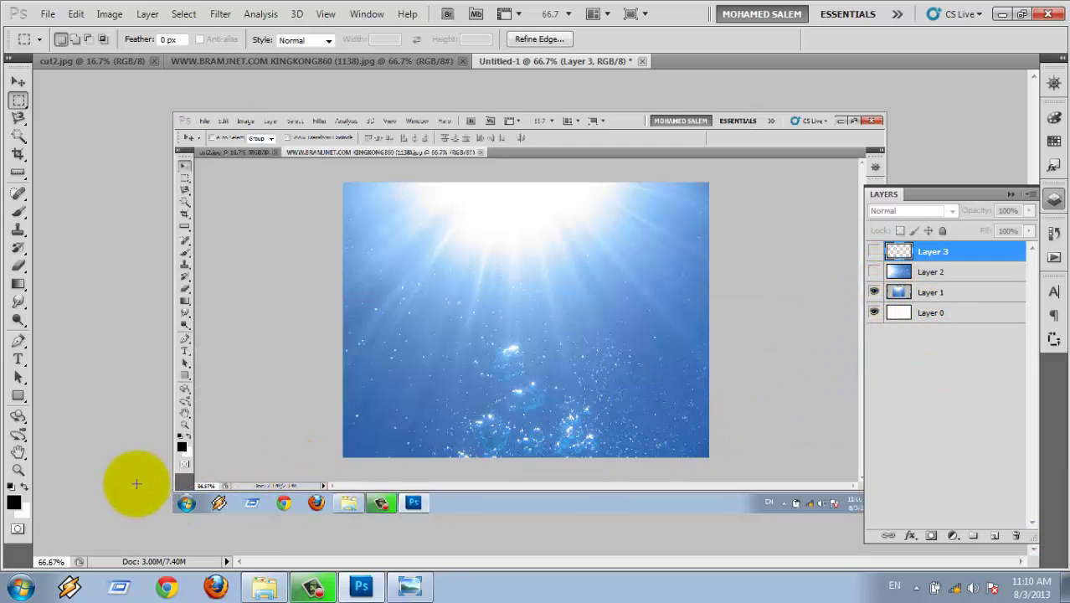
pyautogui.moveTo(161, 513); pyautogui.dragTo(1065, 477)
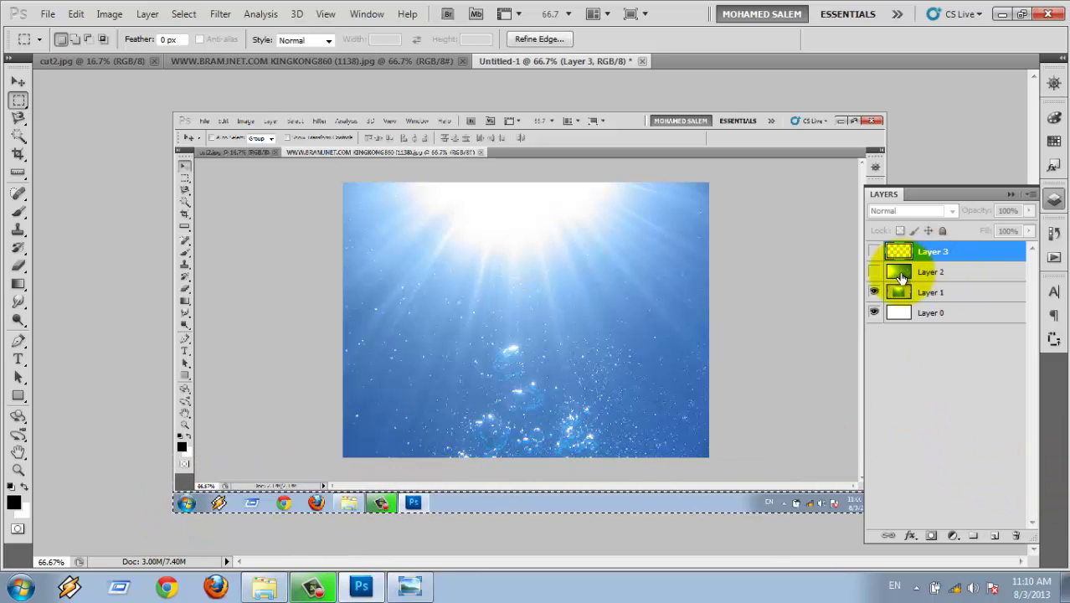
pyautogui.click(886, 274)
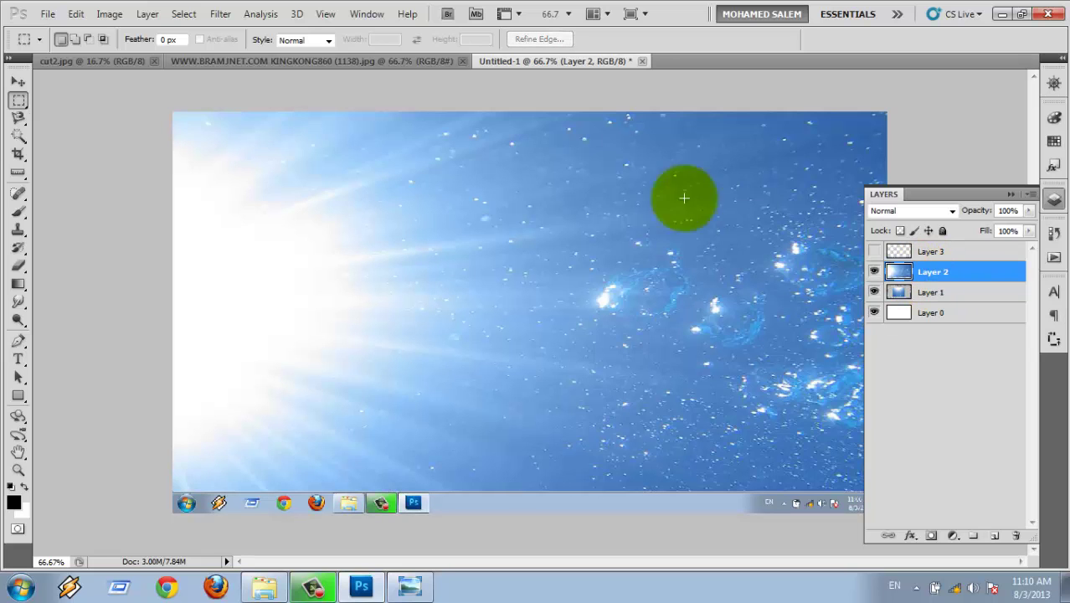
pyautogui.click(364, 62)
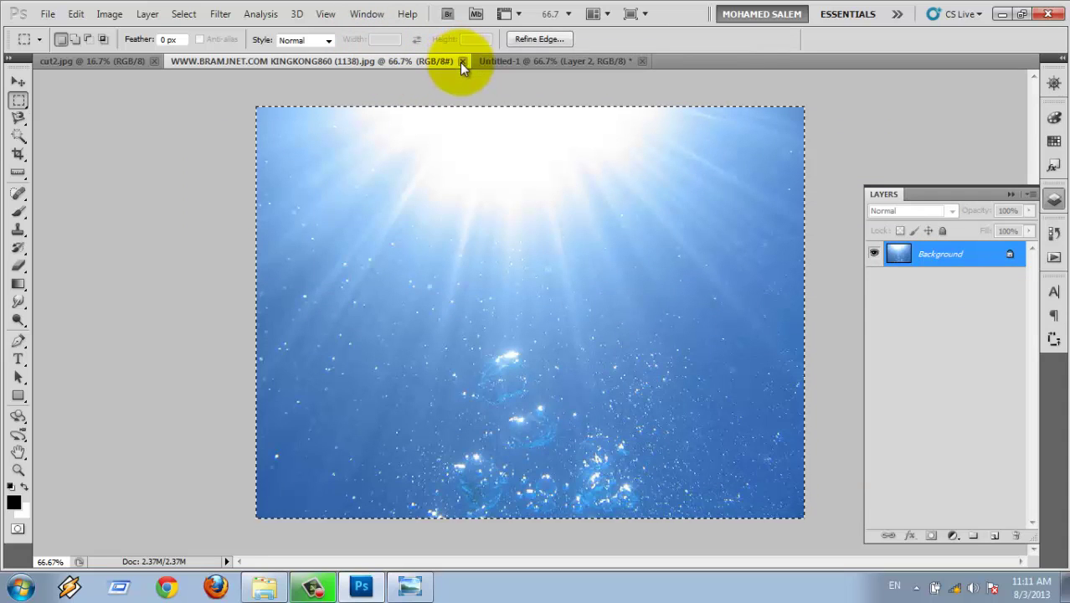
pyautogui.click(461, 61)
# Bring up cut2.jpg and zoom in on the dancer
pyautogui.click(126, 64)
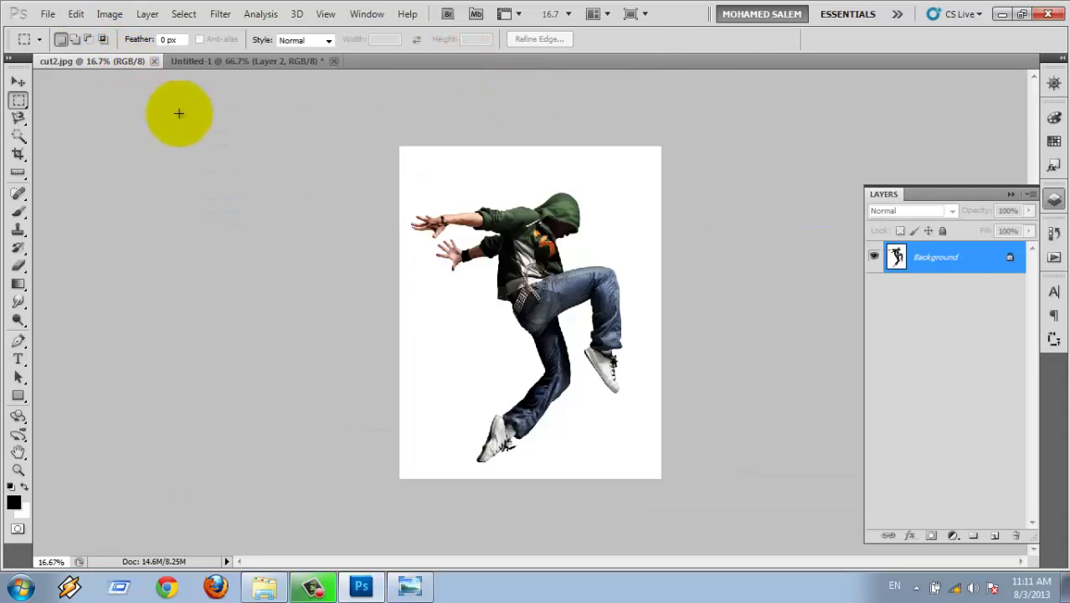
pyautogui.hotkey('ctrl', '+')
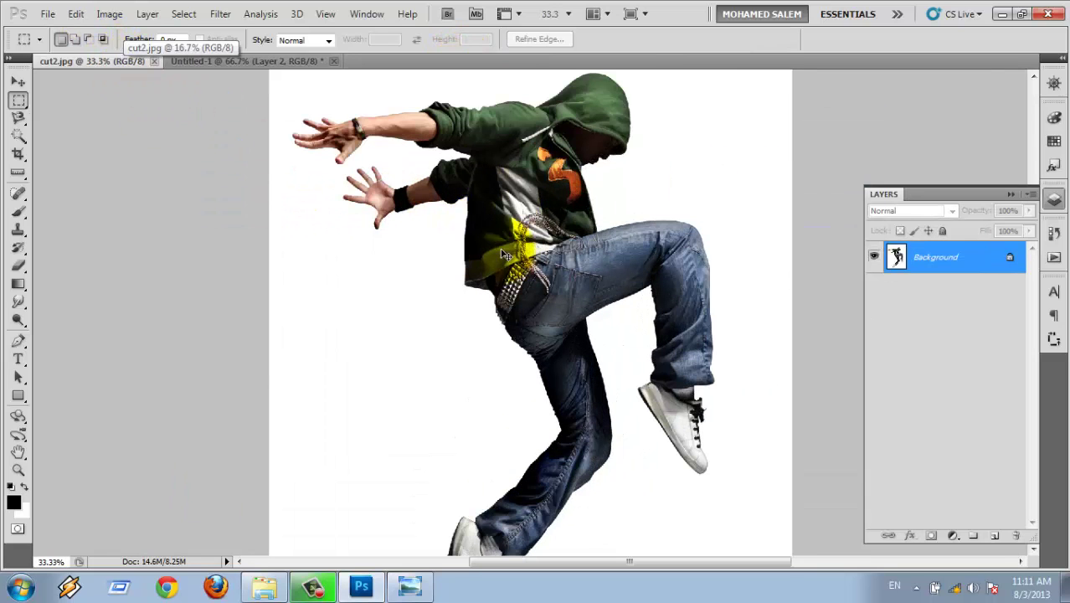
pyautogui.scroll(1, 505, 255)
pyautogui.scroll(-1, 505, 255)
pyautogui.scroll(-1, 505, 256)
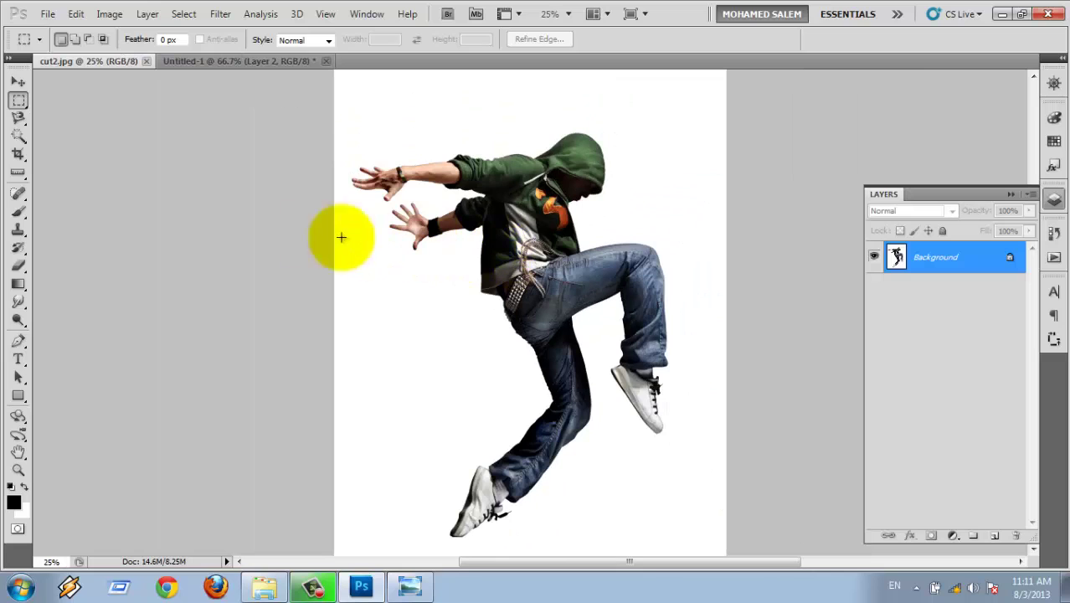
# Magic-wand the white background, invert to select the dancer, and drag him toward Untitled-1
pyautogui.click(19, 138)
pyautogui.rightClick(19, 139)
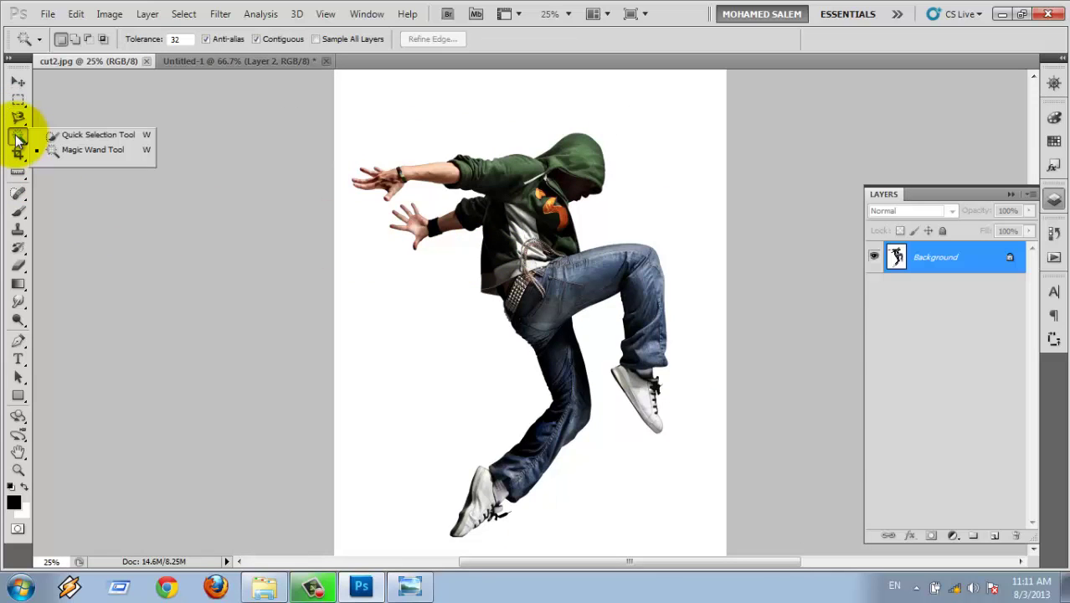
pyautogui.click(105, 151)
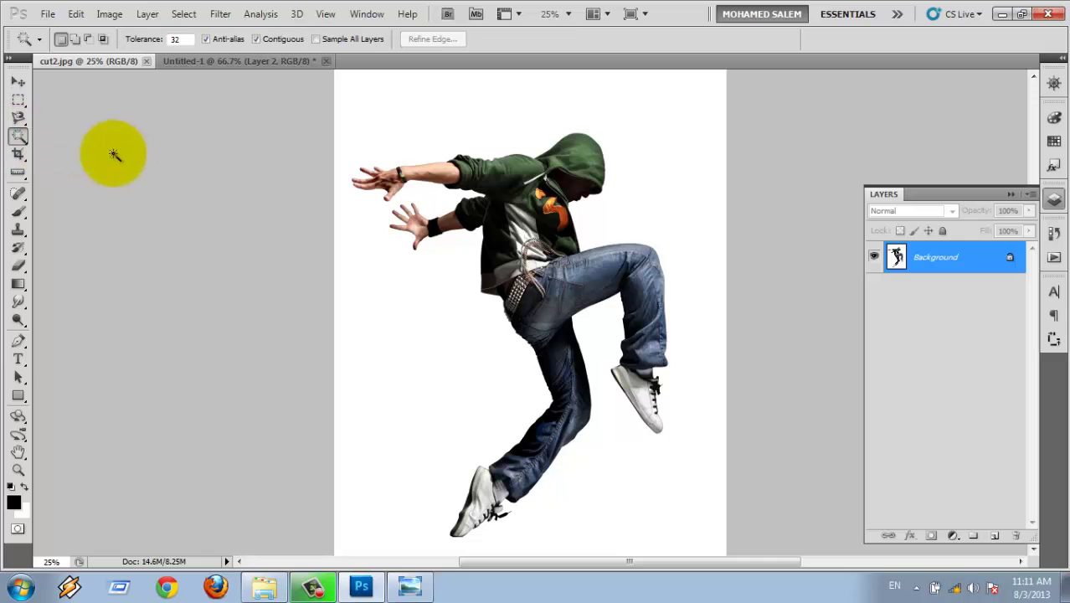
pyautogui.click(392, 332)
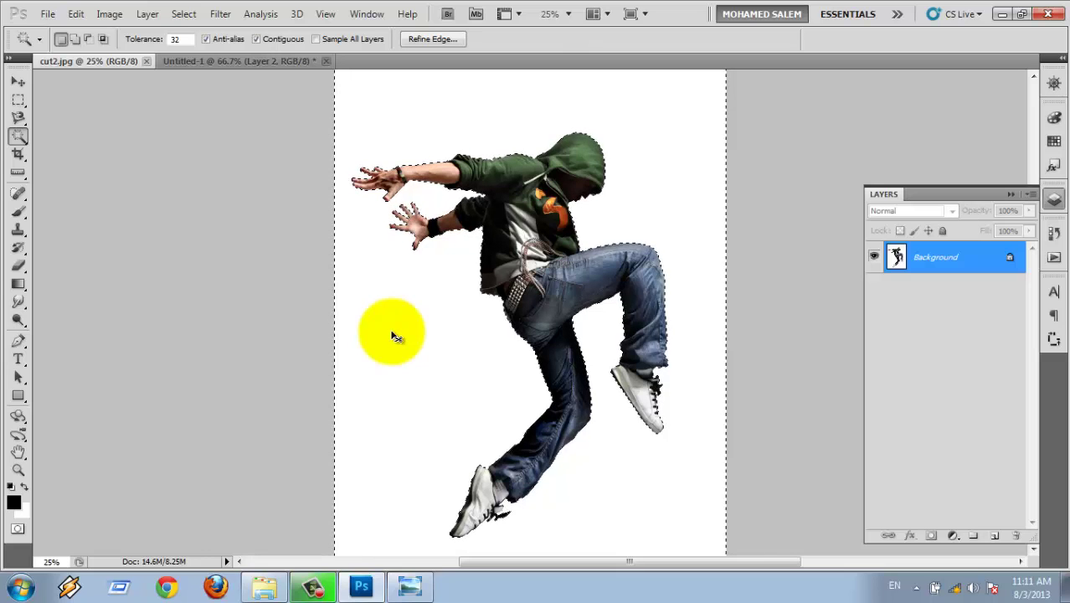
pyautogui.hotkey('ctrl', 'shift', 'i')
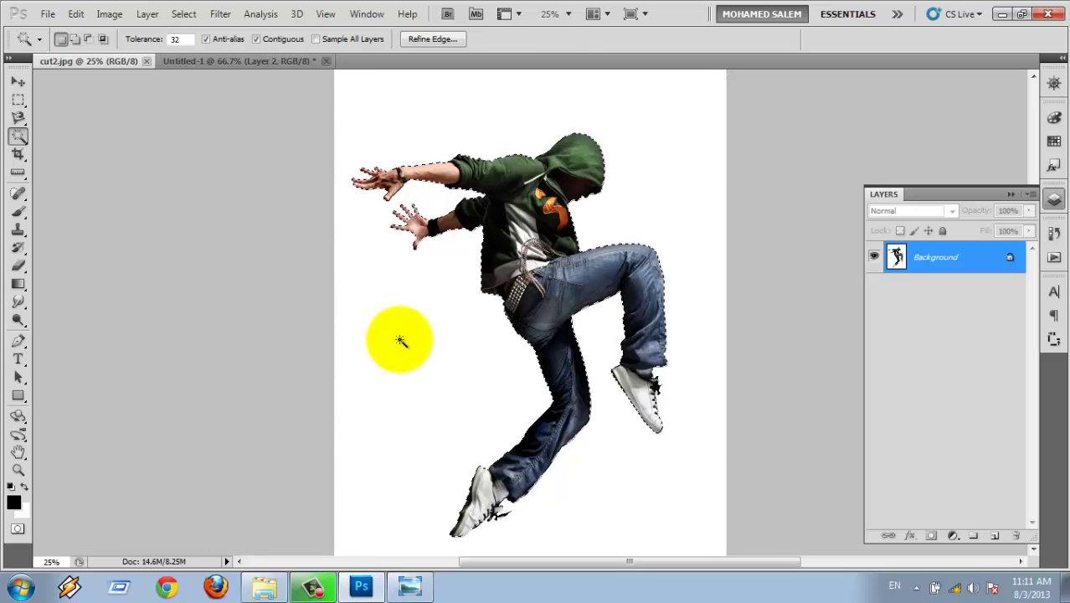
pyautogui.press('v')
pyautogui.moveTo(521, 263); pyautogui.dragTo(265, 59)
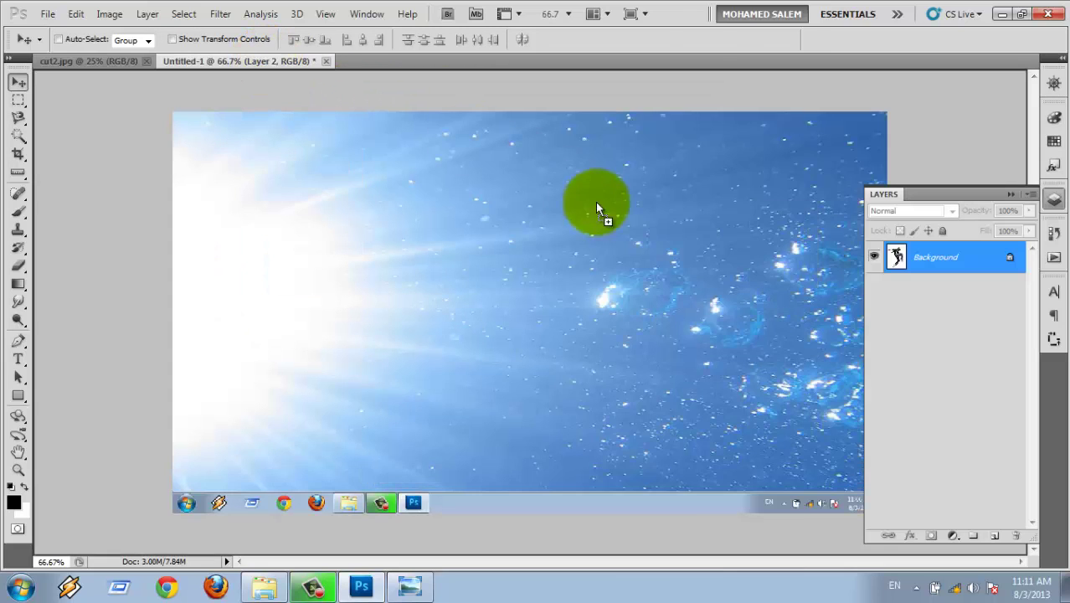
# Drop the dancer into the Untitled-1 sky composition and zoom out to see the whole layer
pyautogui.moveTo(265, 54); pyautogui.dragTo(628, 234)
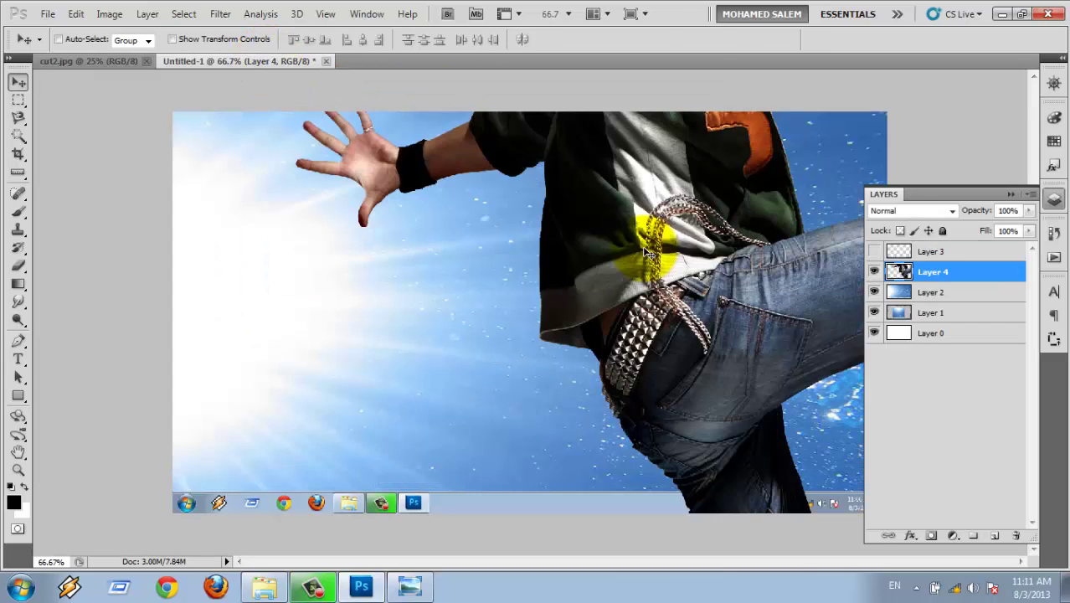
pyautogui.click(1012, 195)
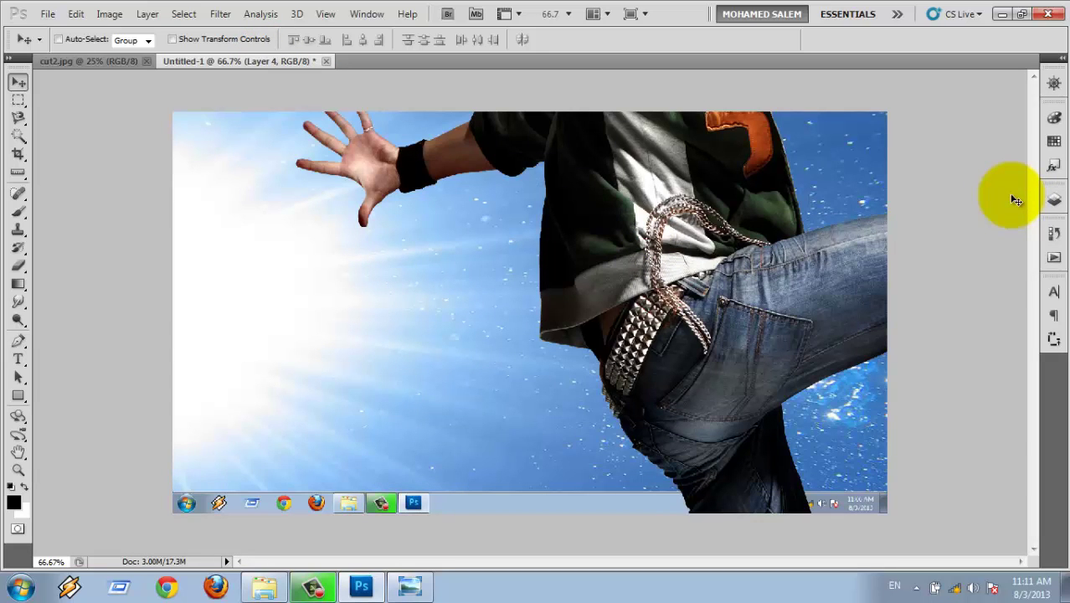
pyautogui.hotkey('ctrl', '-')
pyautogui.hotkey('ctrl', '-')
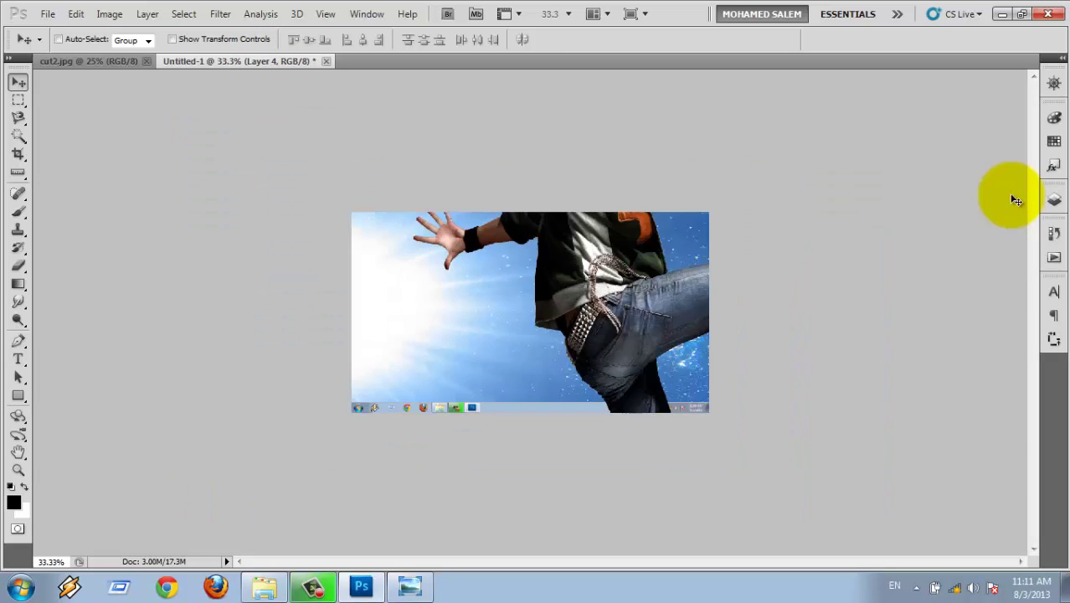
pyautogui.hotkey('ctrl', '-')
pyautogui.hotkey('ctrl', '-')
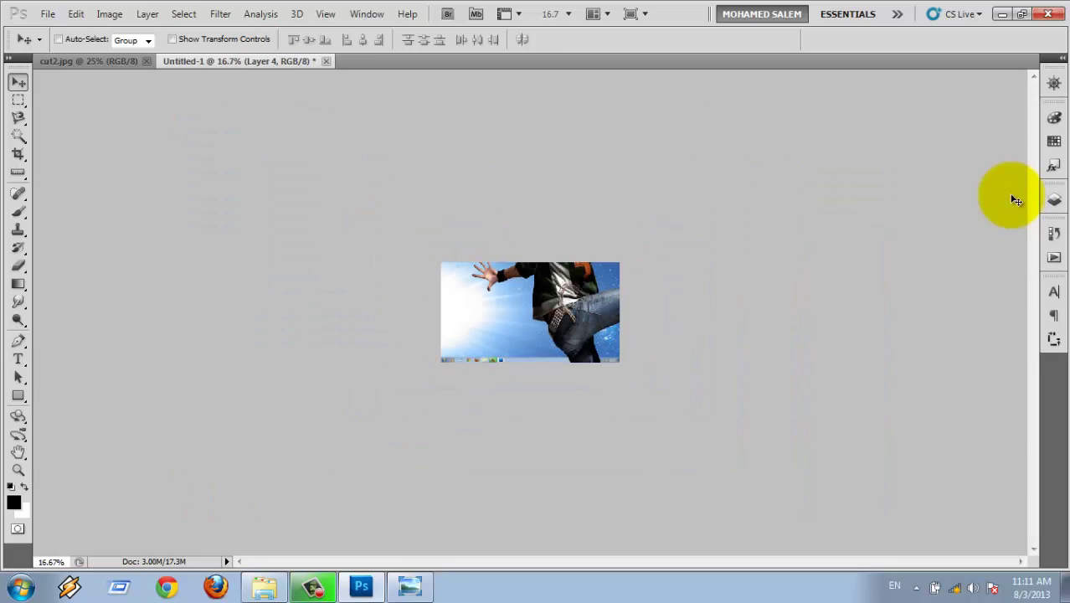
# Scale the dancer layer down to about 27% and place it at the poster's right
pyautogui.hotkey('ctrl', 't')
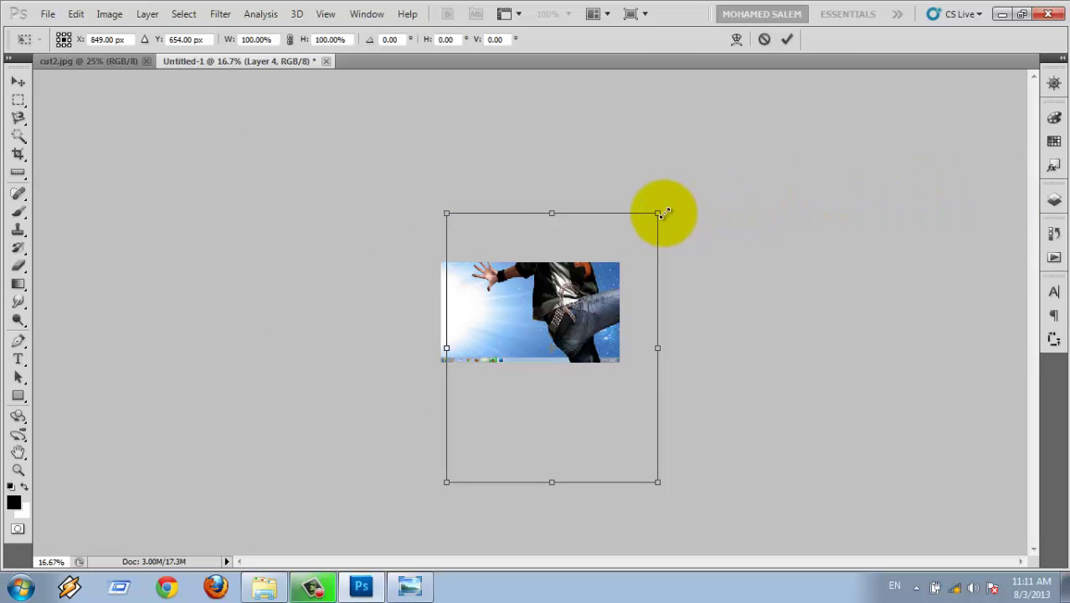
pyautogui.moveTo(661, 213)
pyautogui.mouseDown()
pyautogui.moveTo(527, 383)
pyautogui.moveTo(593, 268)
pyautogui.moveTo(572, 316)
pyautogui.moveTo(608, 287)
pyautogui.mouseUp()
pyautogui.hotkey('ctrl', '+')
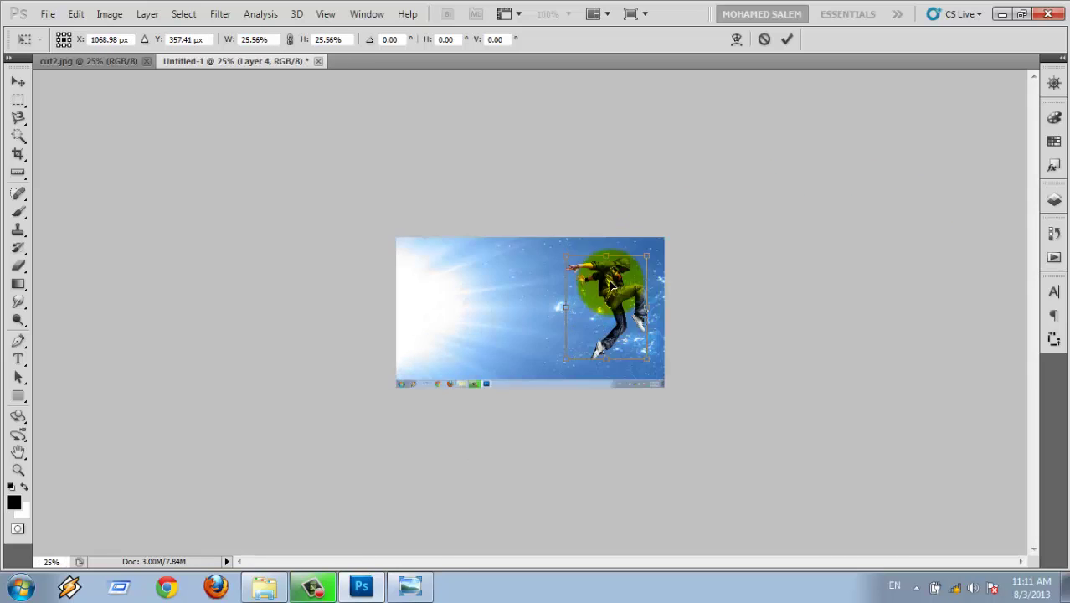
pyautogui.hotkey('ctrl', '+')
pyautogui.hotkey('ctrl', '+')
pyautogui.hotkey('ctrl', '+')
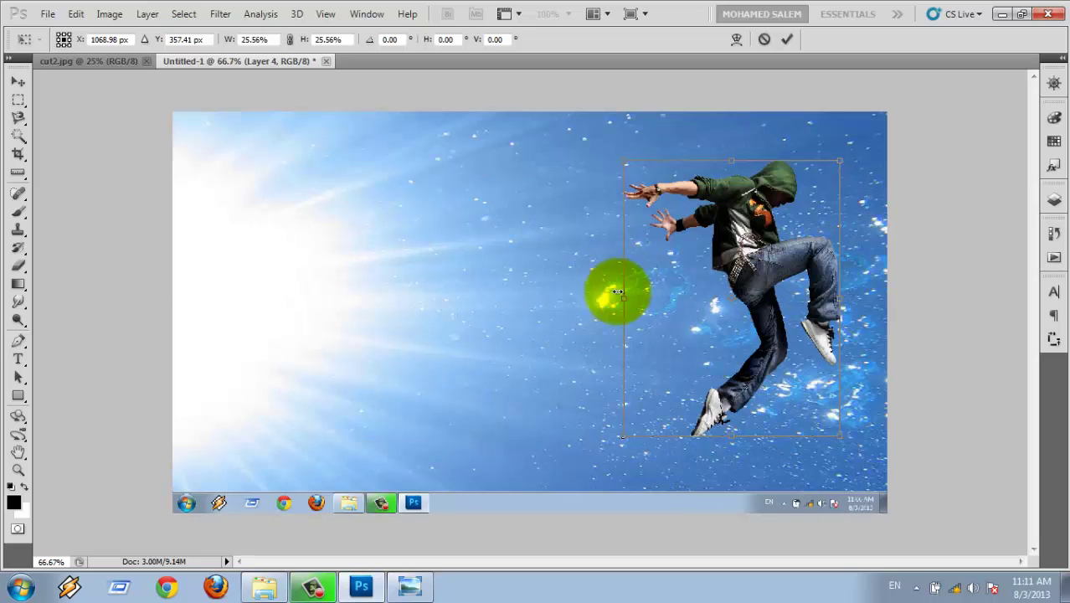
pyautogui.click(861, 413)
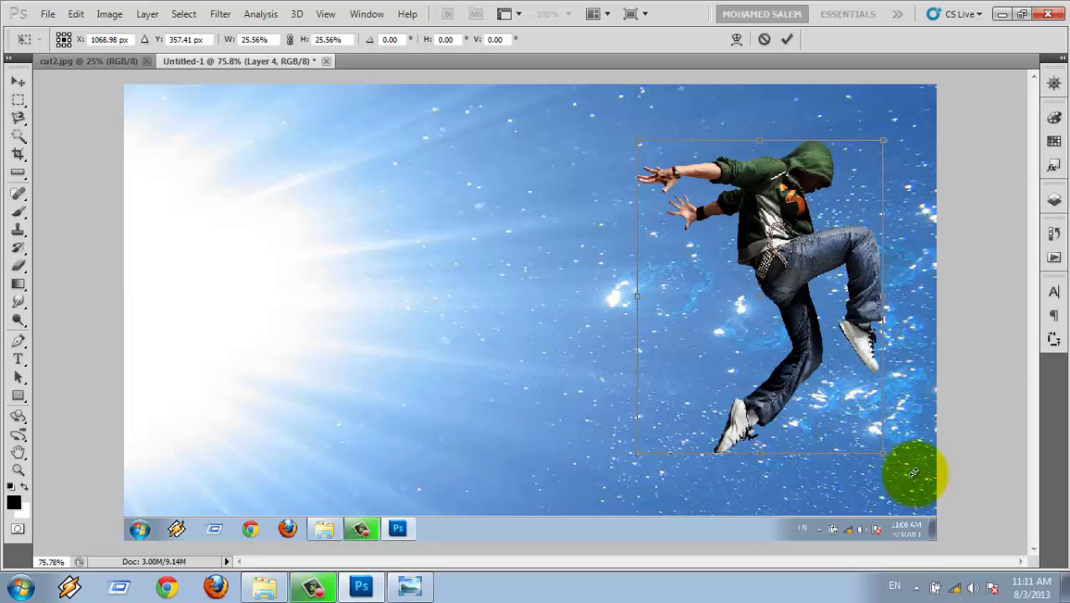
pyautogui.moveTo(848, 436); pyautogui.dragTo(898, 481)
pyautogui.moveTo(796, 341); pyautogui.dragTo(796, 376)
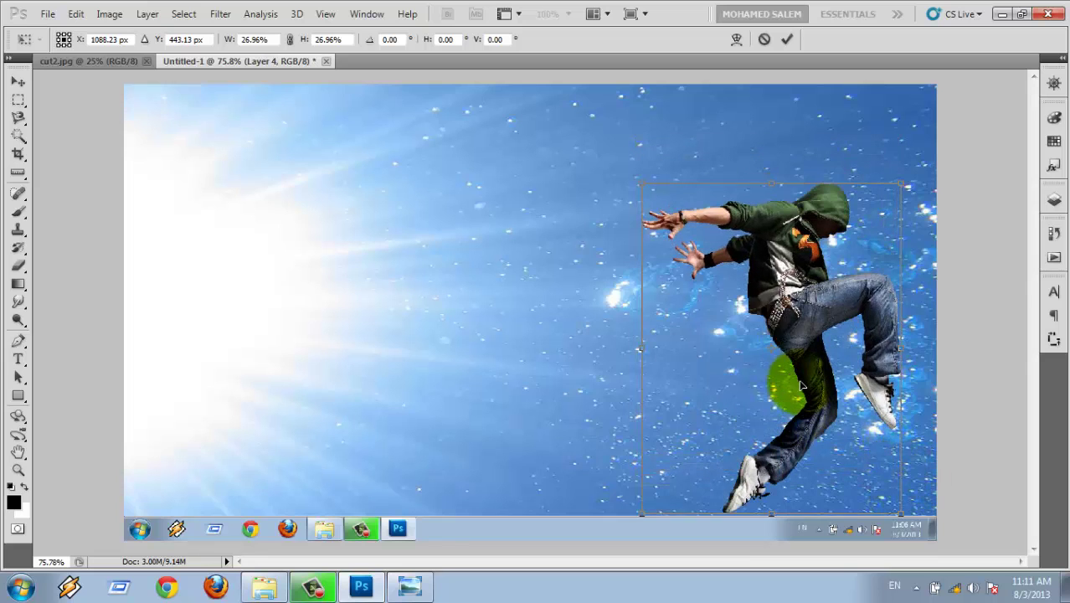
pyautogui.press('Return')
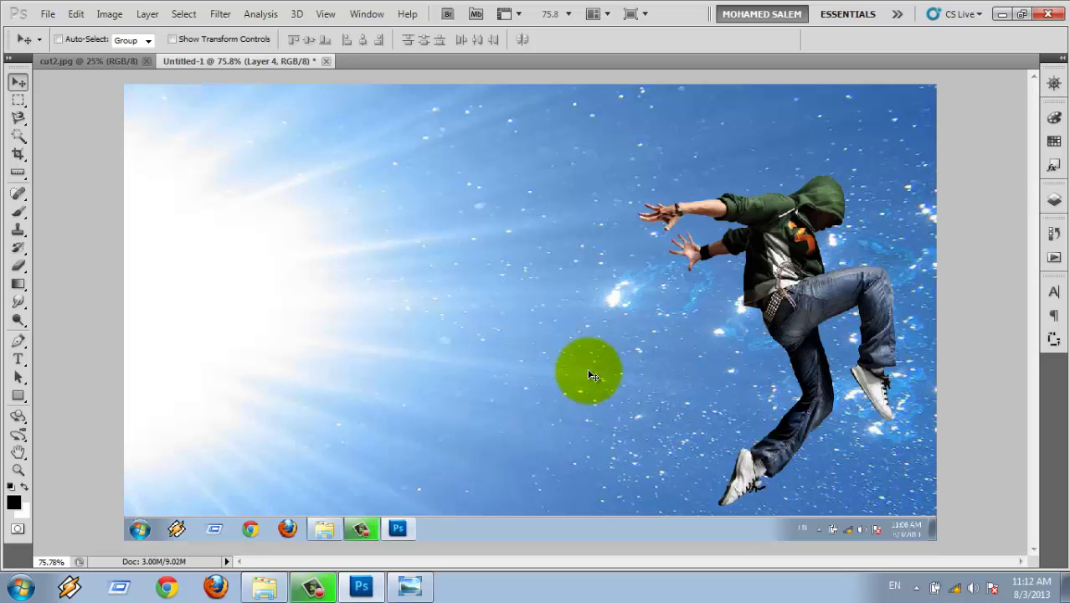
# Clear the dancer selection in cut2.jpg and close that document
pyautogui.click(74, 59)
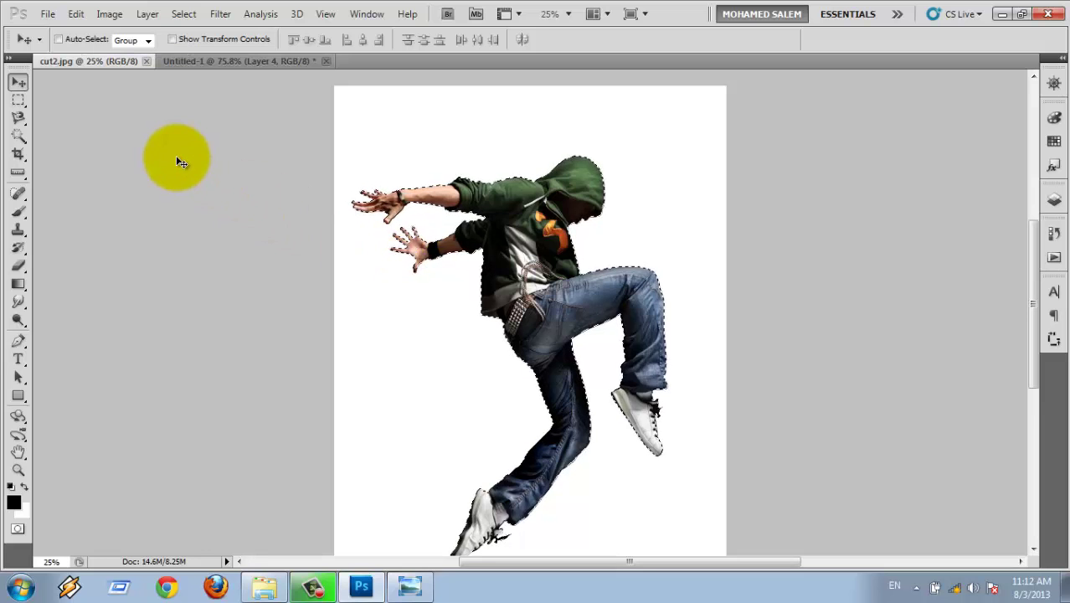
pyautogui.moveTo(536, 251); pyautogui.dragTo(546, 245)
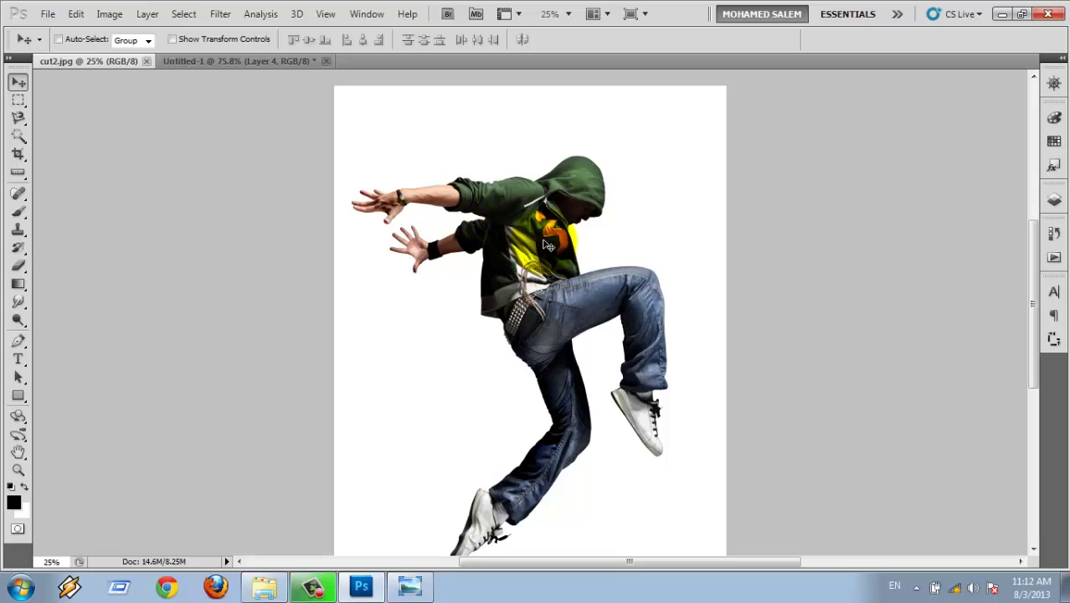
pyautogui.click(146, 62)
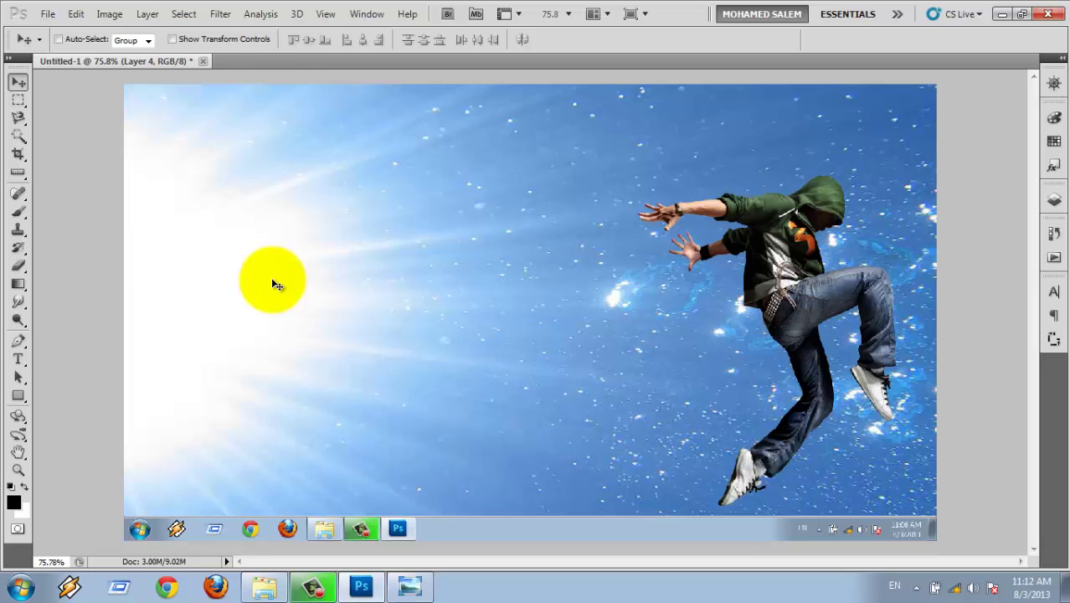
# Add the title 'Try to Fly' as a text layer over the sky's left side
pyautogui.click(18, 360)
pyautogui.click(354, 233)
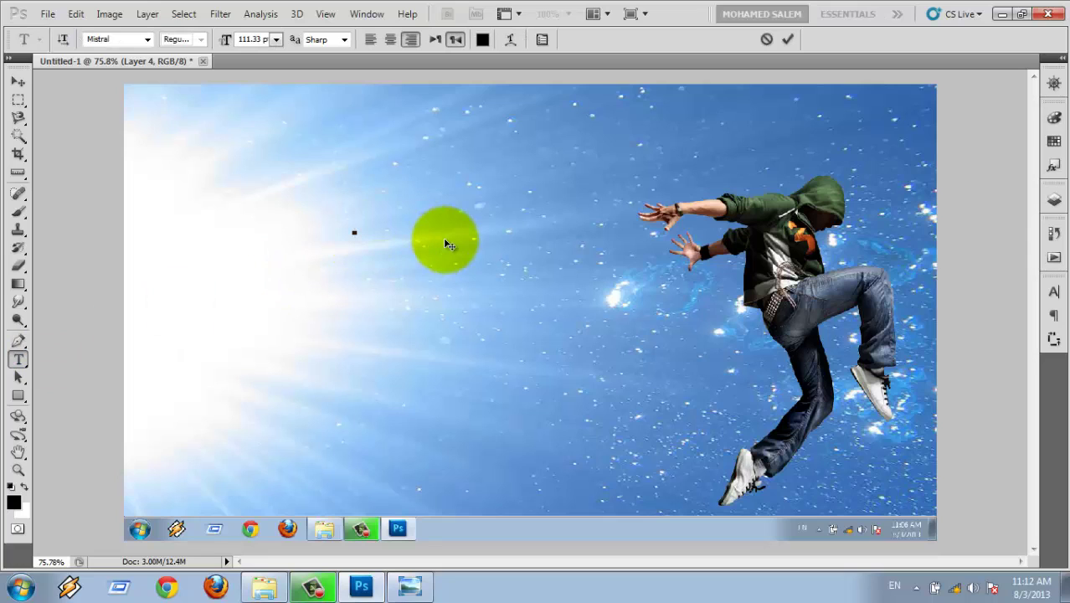
pyautogui.write('I')
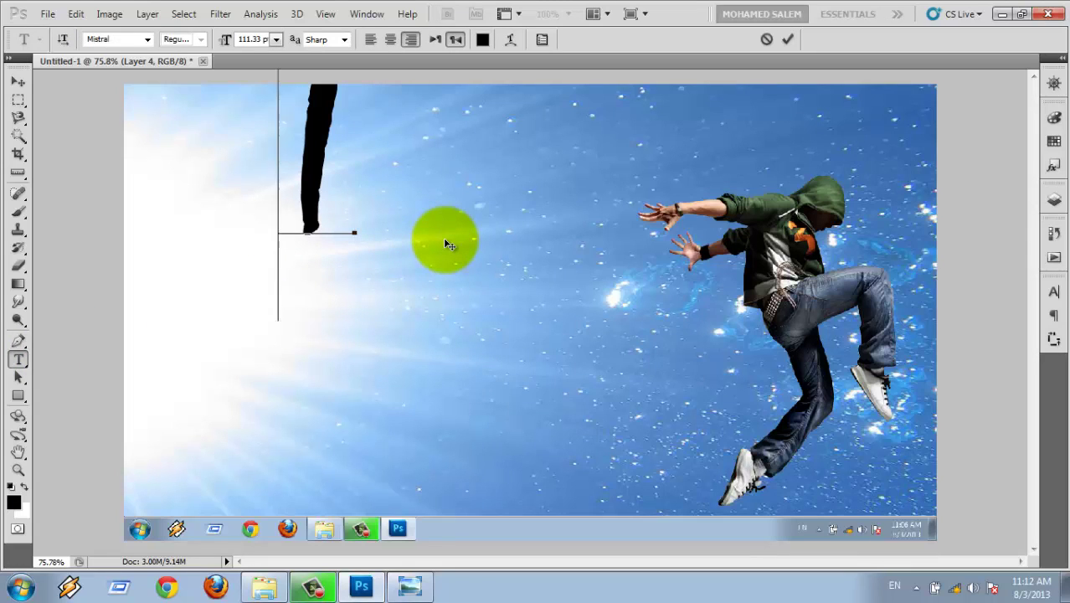
pyautogui.write('ry to')
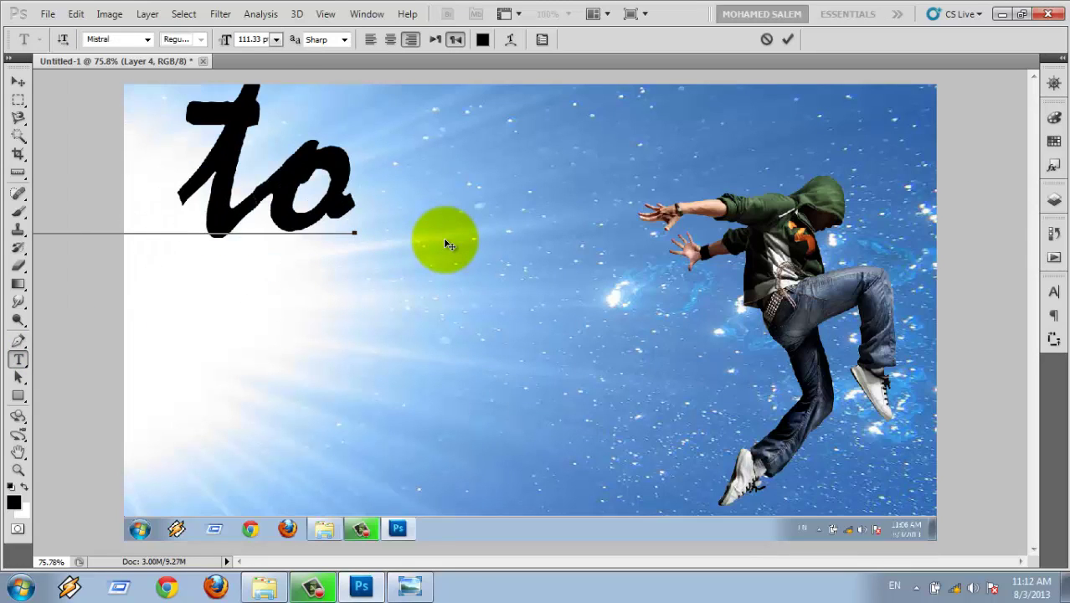
pyautogui.write(' f')
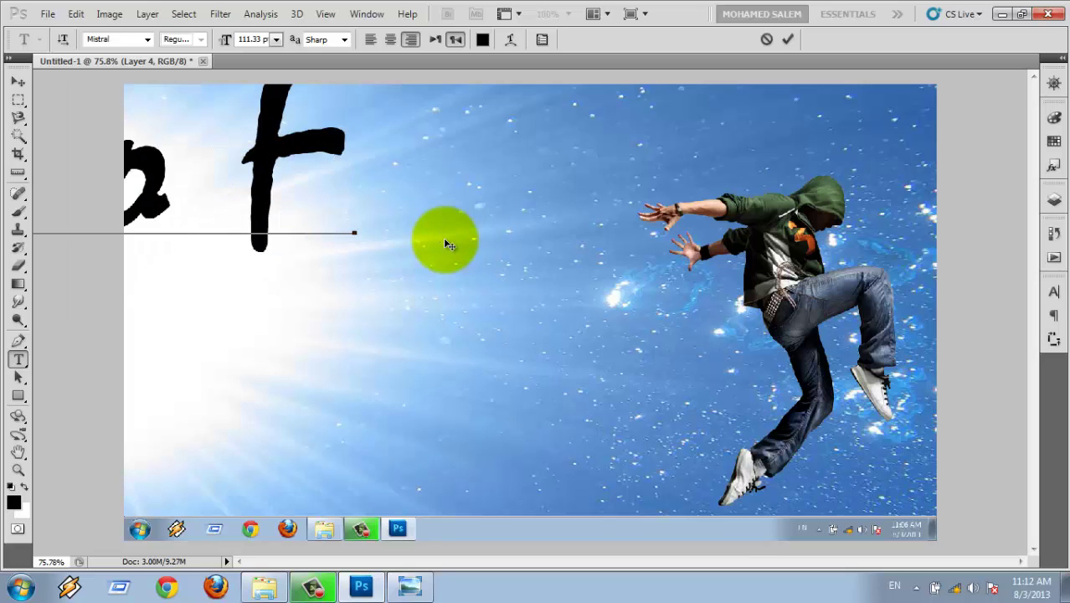
pyautogui.write('ly')
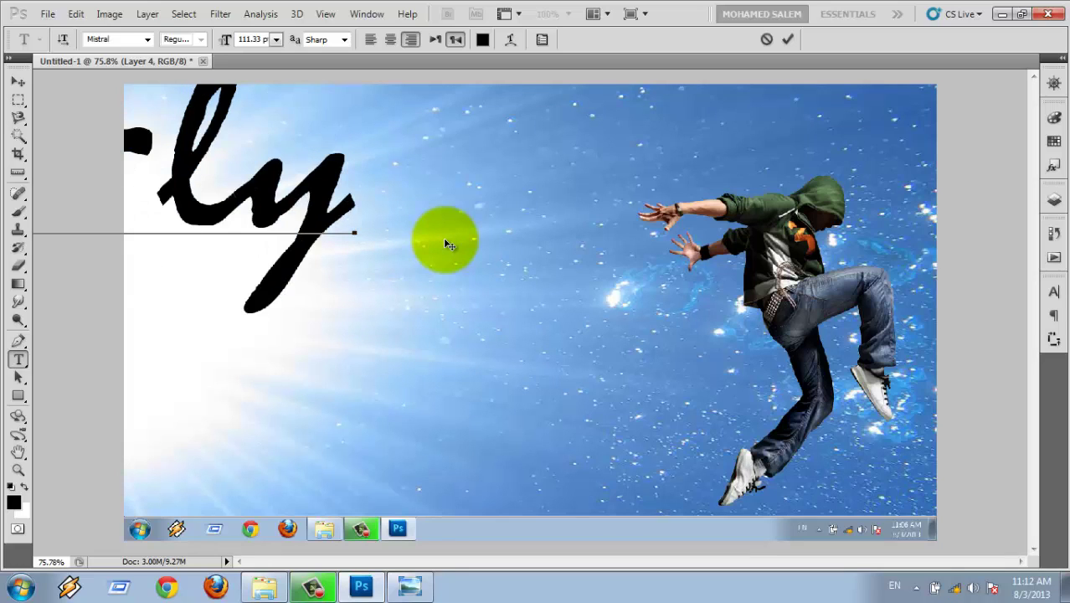
pyautogui.hotkey('ctrl', 'Return')
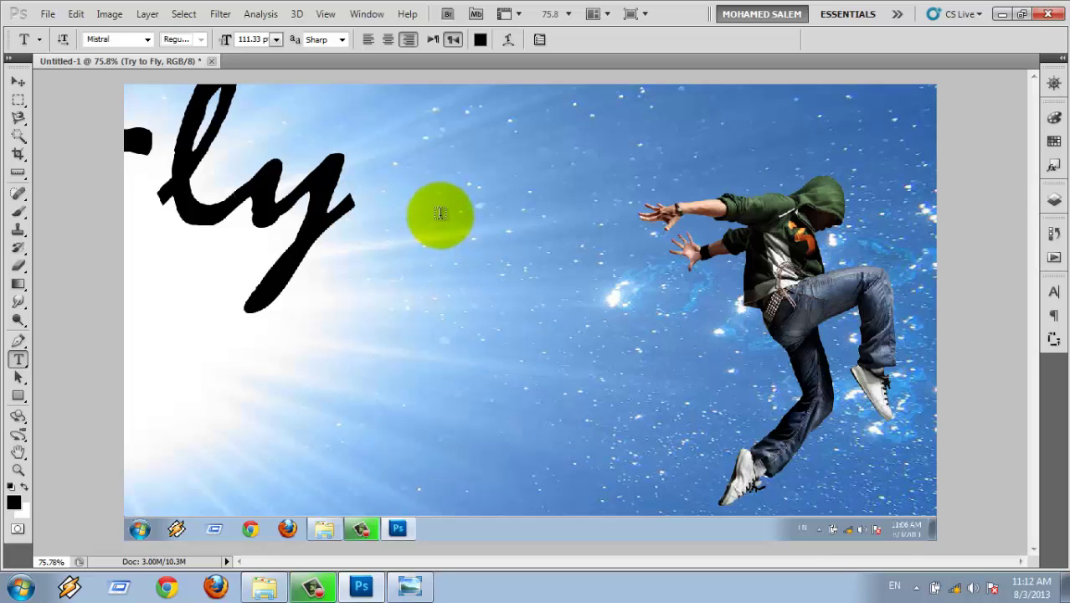
# Shrink the 'Try to Fly' title to about 33 pt so it fits left of the dancer
pyautogui.hotkey('ctrl', 't')
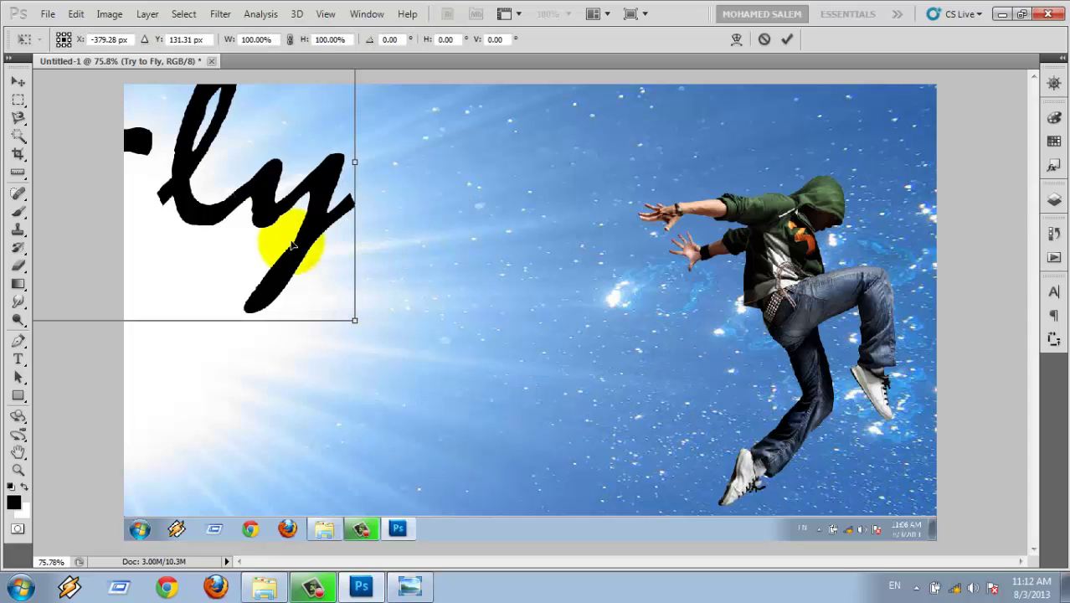
pyautogui.moveTo(286, 243); pyautogui.dragTo(970, 503)
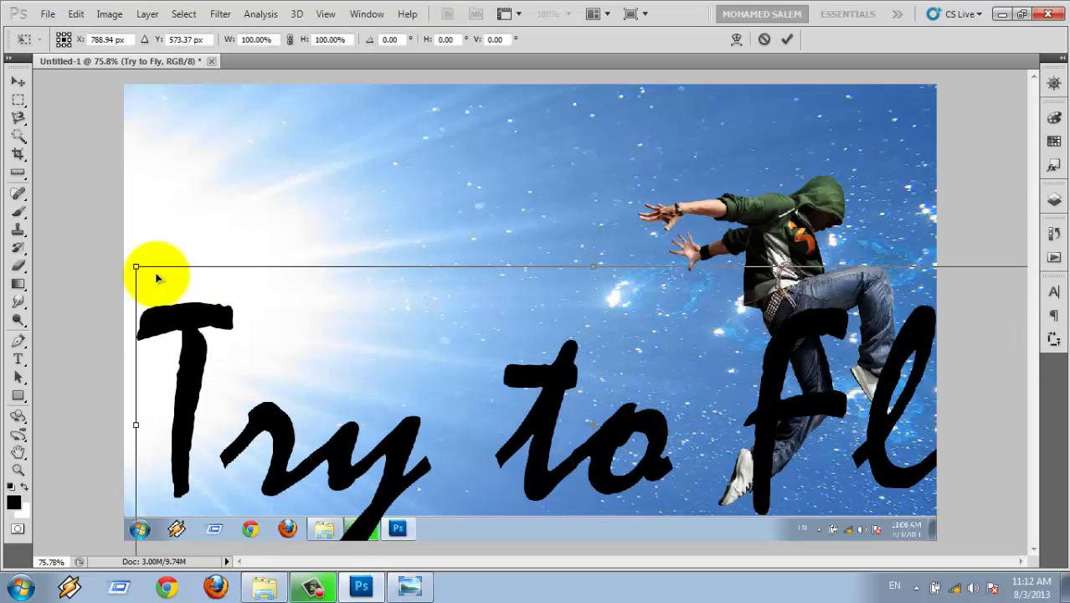
pyautogui.moveTo(134, 266)
pyautogui.mouseDown()
pyautogui.moveTo(196, 186)
pyautogui.moveTo(536, 335)
pyautogui.moveTo(628, 325)
pyautogui.mouseUp()
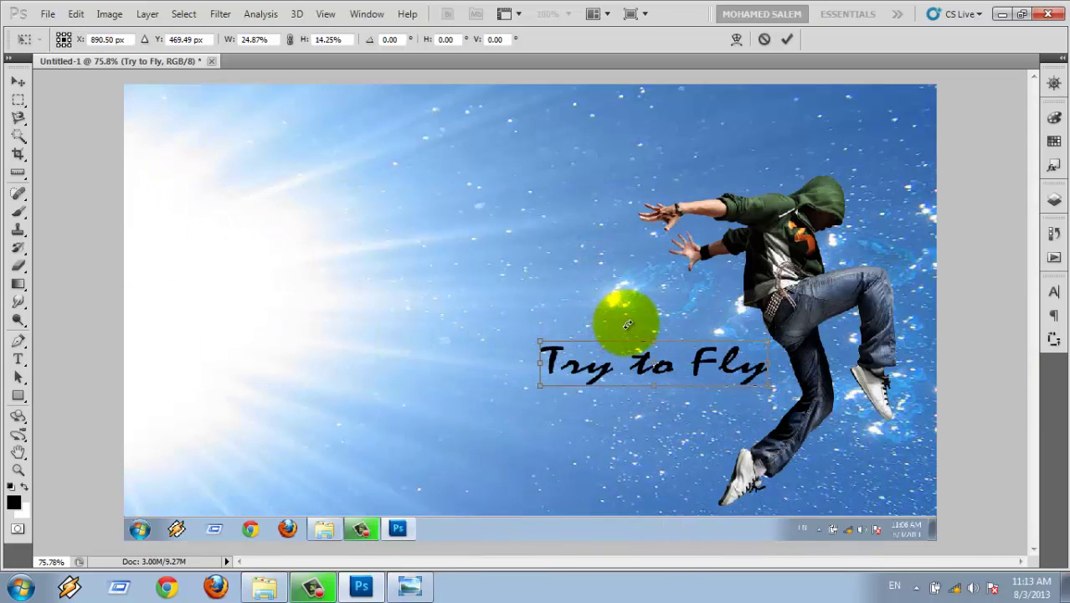
pyautogui.hotkey('ctrl', 'z')
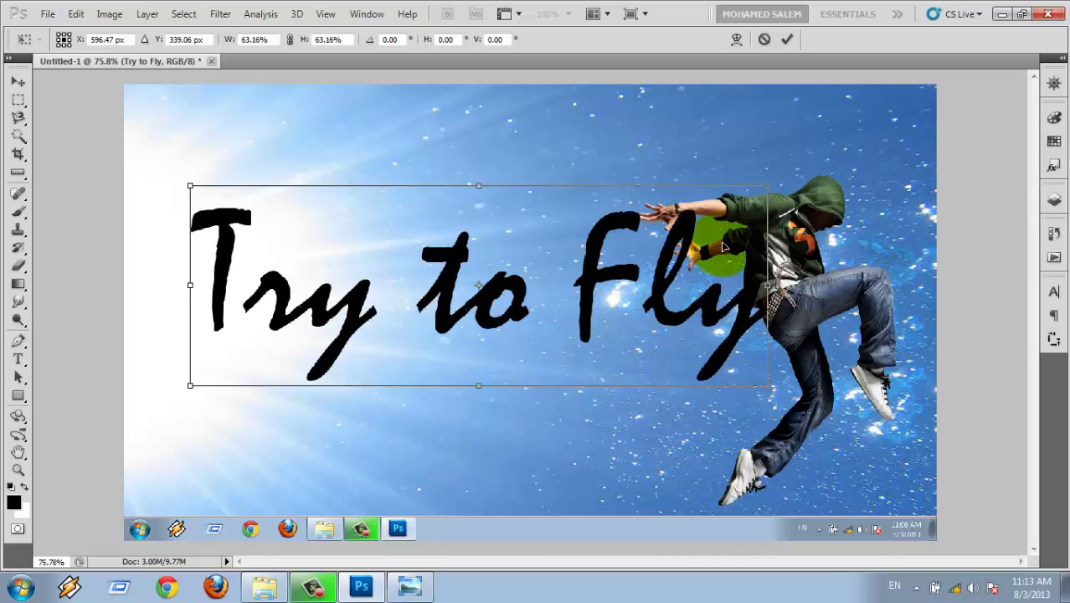
pyautogui.moveTo(762, 183)
pyautogui.mouseDown()
pyautogui.moveTo(649, 243)
pyautogui.moveTo(585, 246)
pyautogui.moveTo(464, 293)
pyautogui.mouseUp()
pyautogui.press('Return')
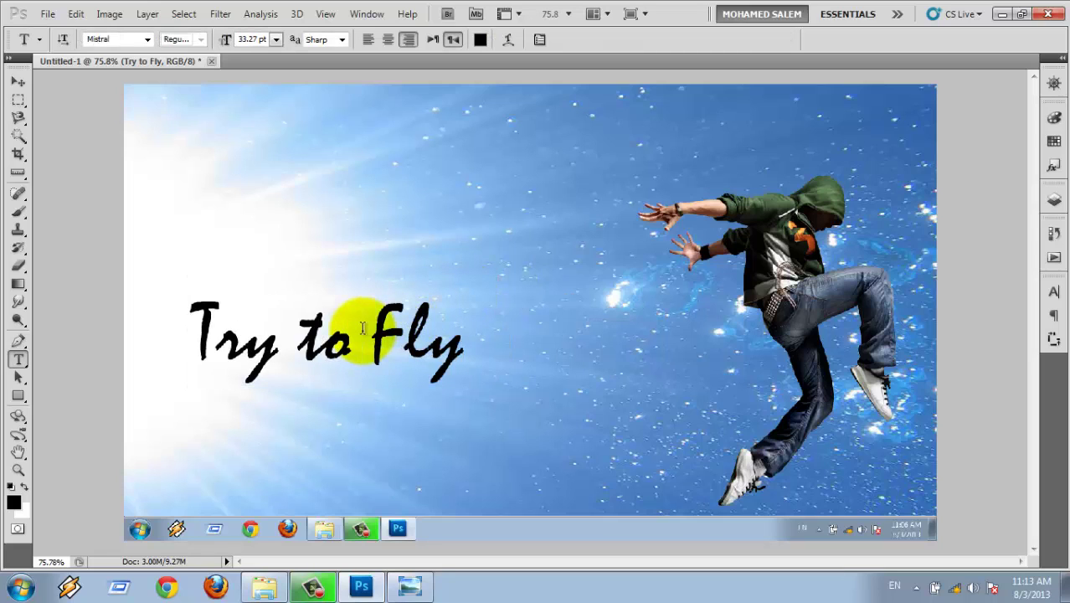
pyautogui.click(363, 327)
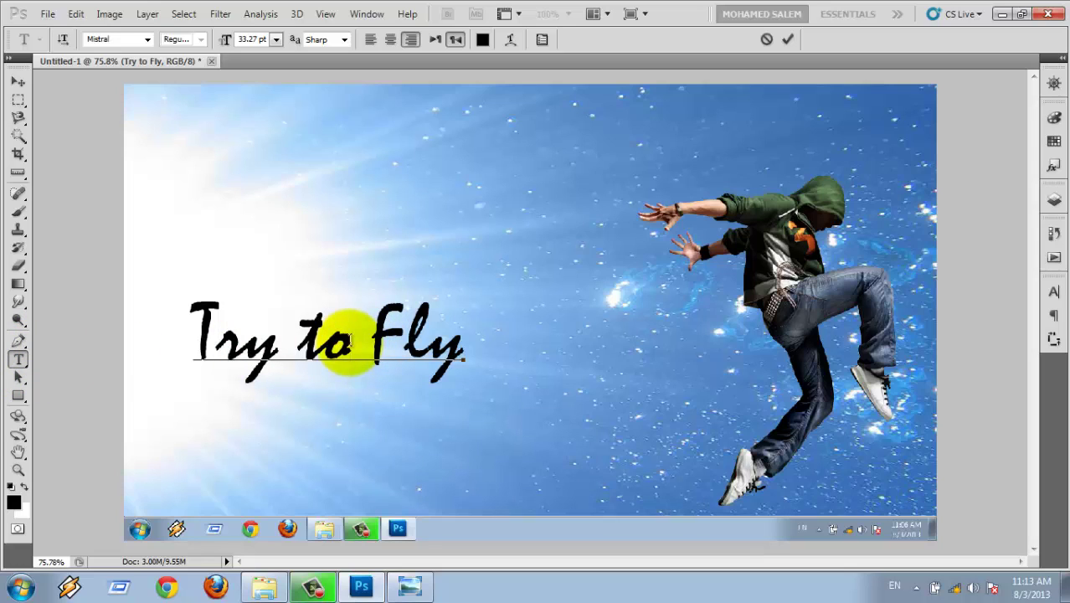
# Make the 'Try to Fly' text white and move it to the upper right above the dancer
pyautogui.click(352, 338)
pyautogui.hotkey('ctrl', 'a')
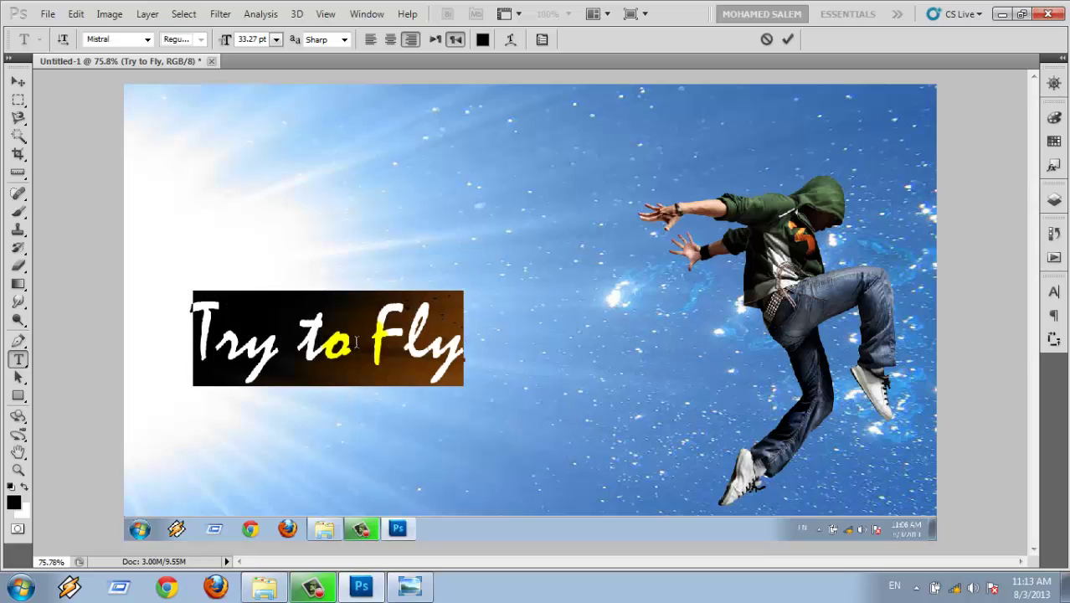
pyautogui.click(483, 42)
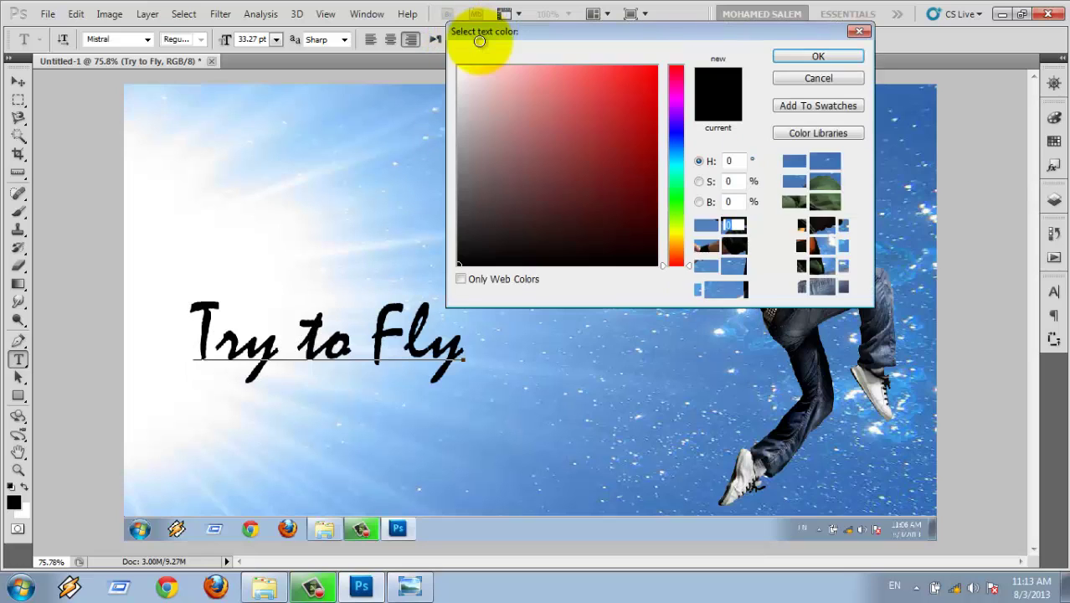
pyautogui.moveTo(489, 107); pyautogui.dragTo(457, 65)
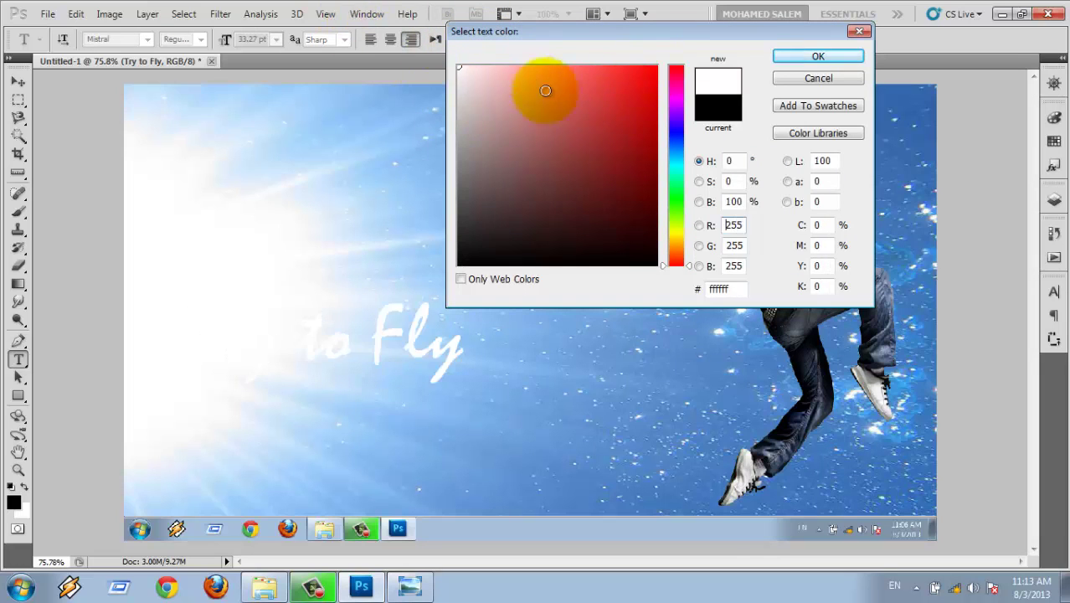
pyautogui.click(818, 57)
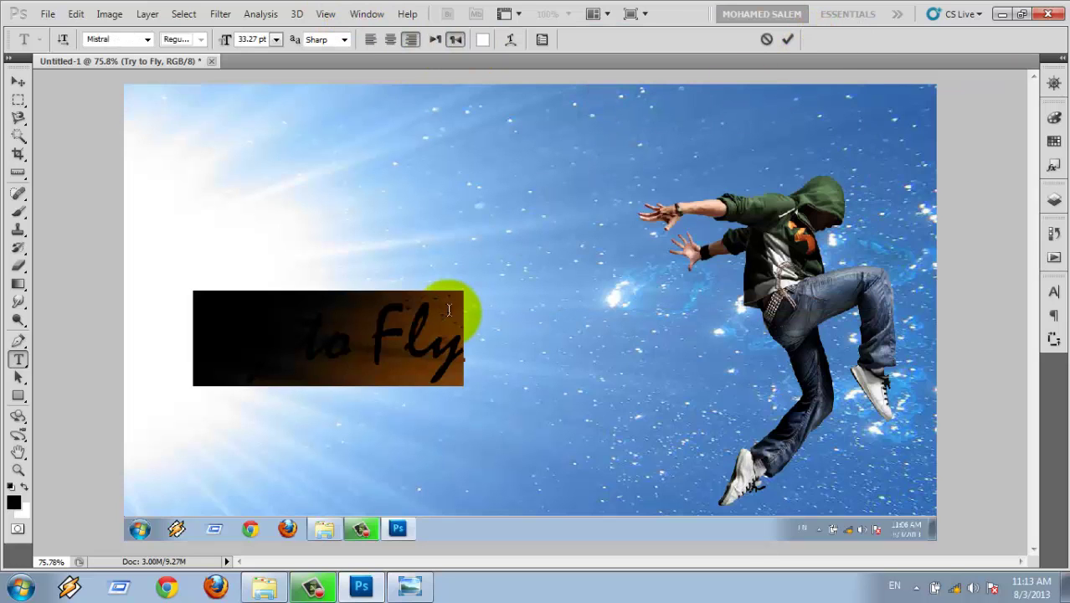
pyautogui.hotkey('ctrl', 'Return')
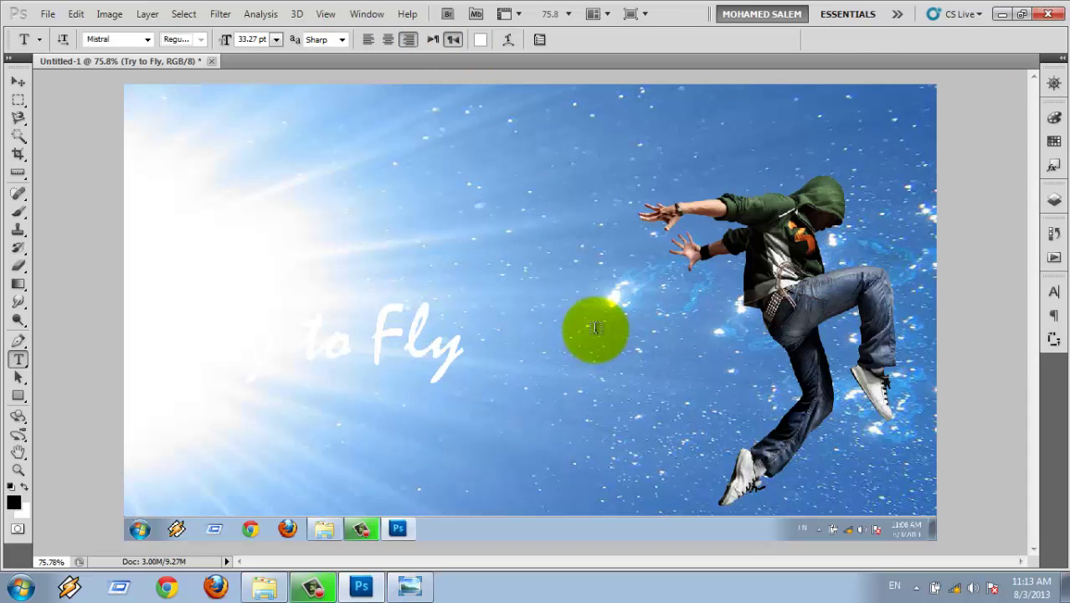
pyautogui.press('v')
pyautogui.moveTo(390, 358)
pyautogui.mouseDown()
pyautogui.moveTo(836, 149)
pyautogui.moveTo(846, 163)
pyautogui.mouseUp()
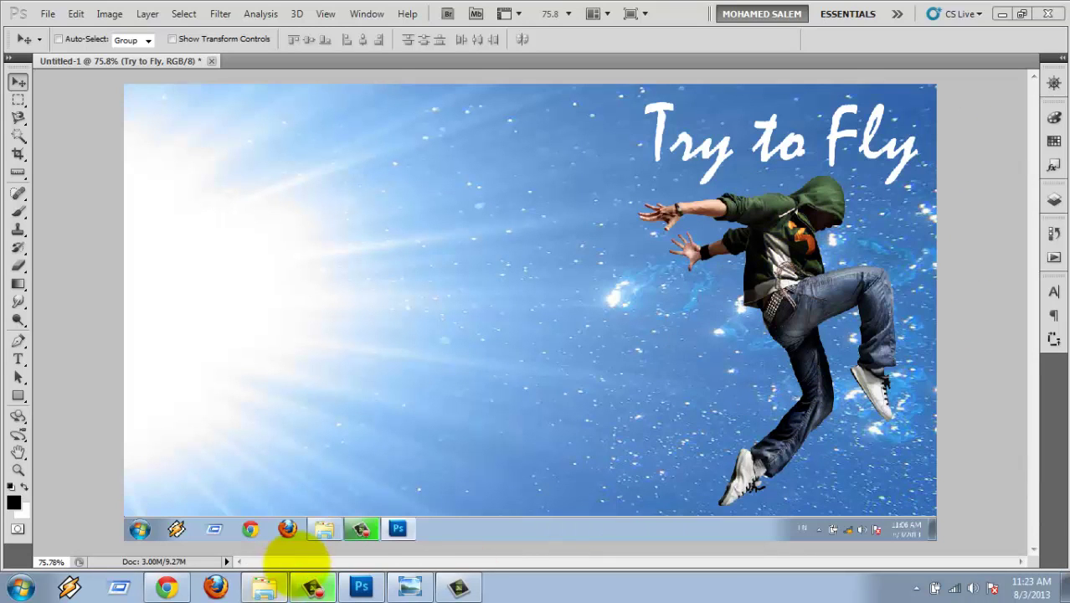
pyautogui.click(410, 587)
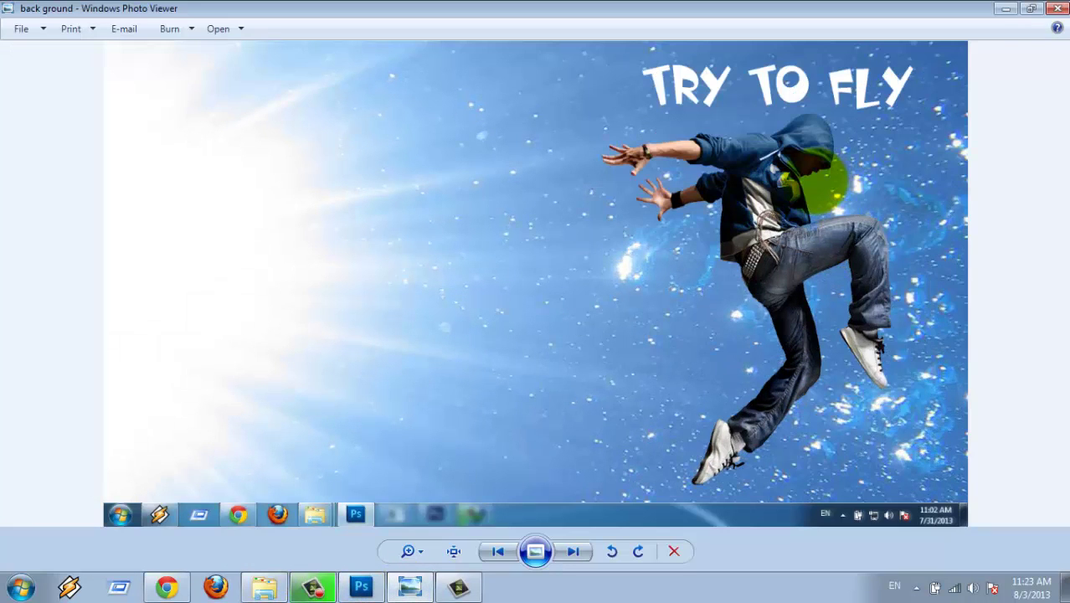
pyautogui.click(1057, 8)
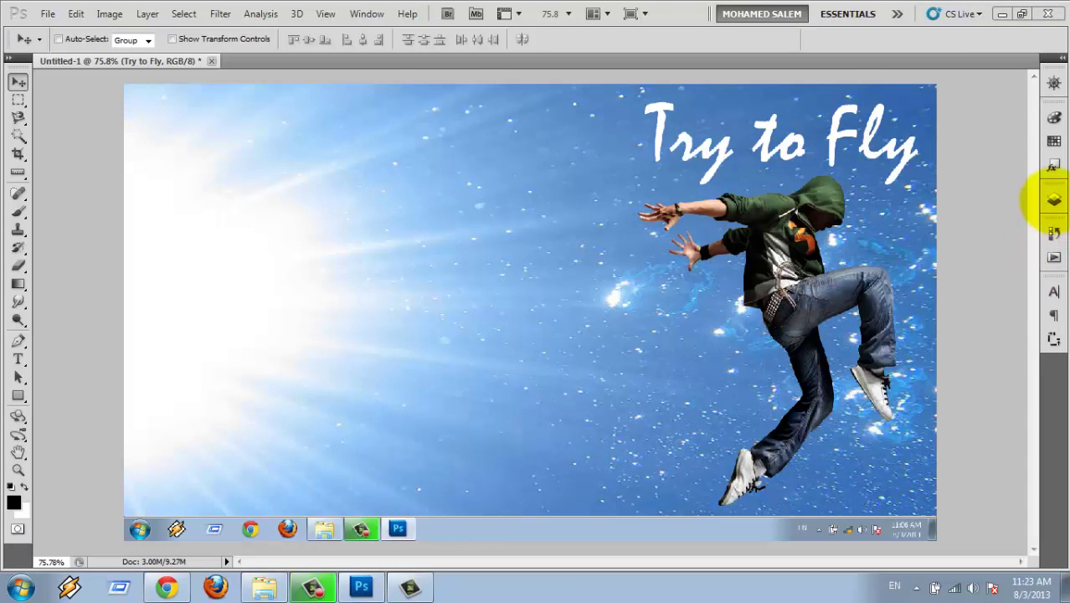
# Add a new Layer 5 and delete the hidden Layer 3
pyautogui.click(1054, 200)
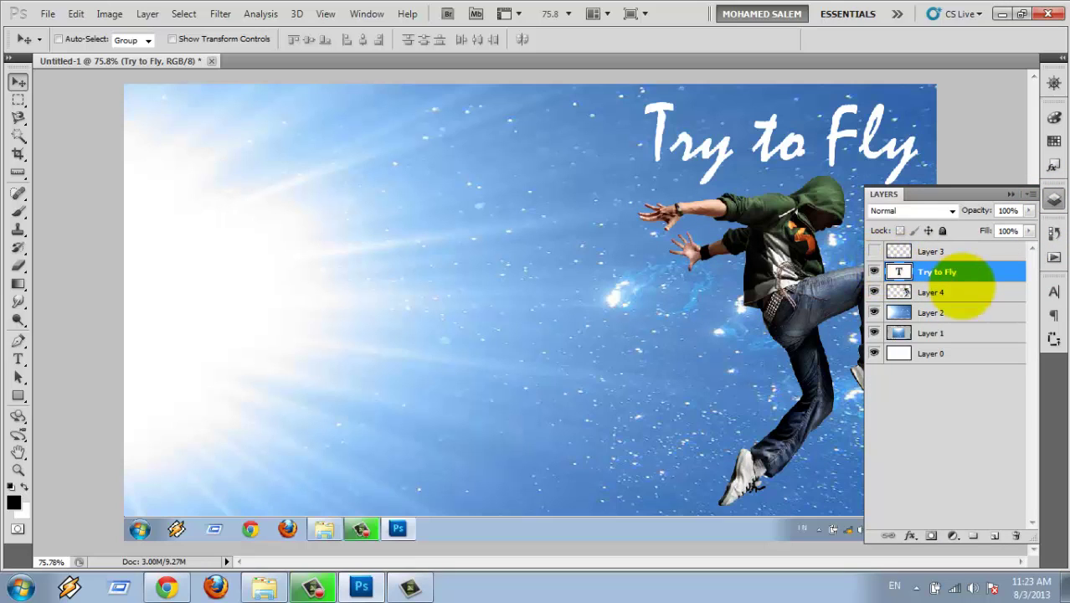
pyautogui.click(1011, 194)
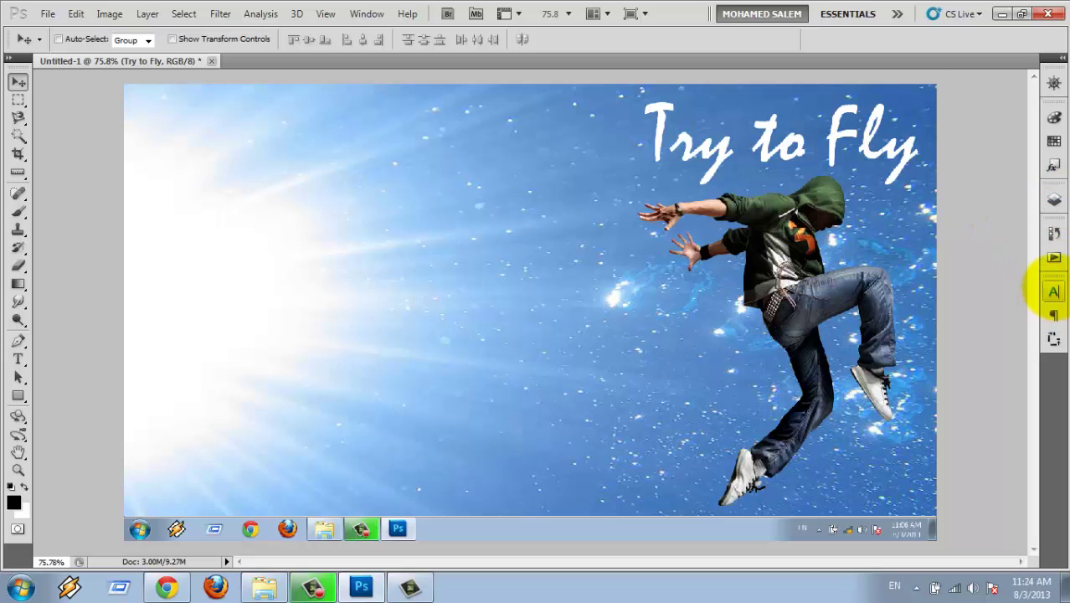
pyautogui.click(1054, 198)
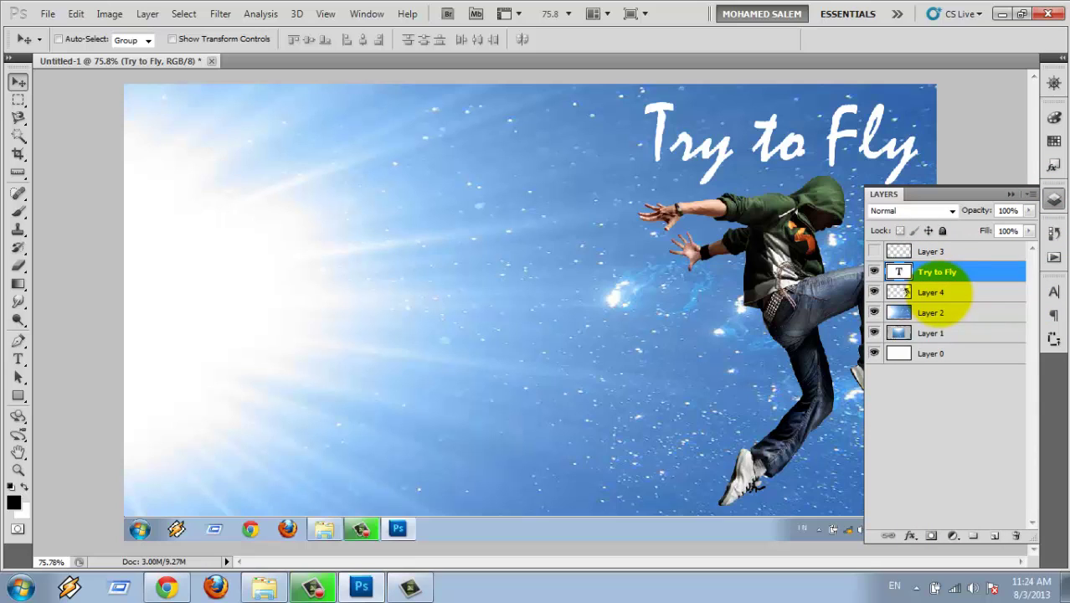
pyautogui.hotkey('ctrl', 'shift', 'n')
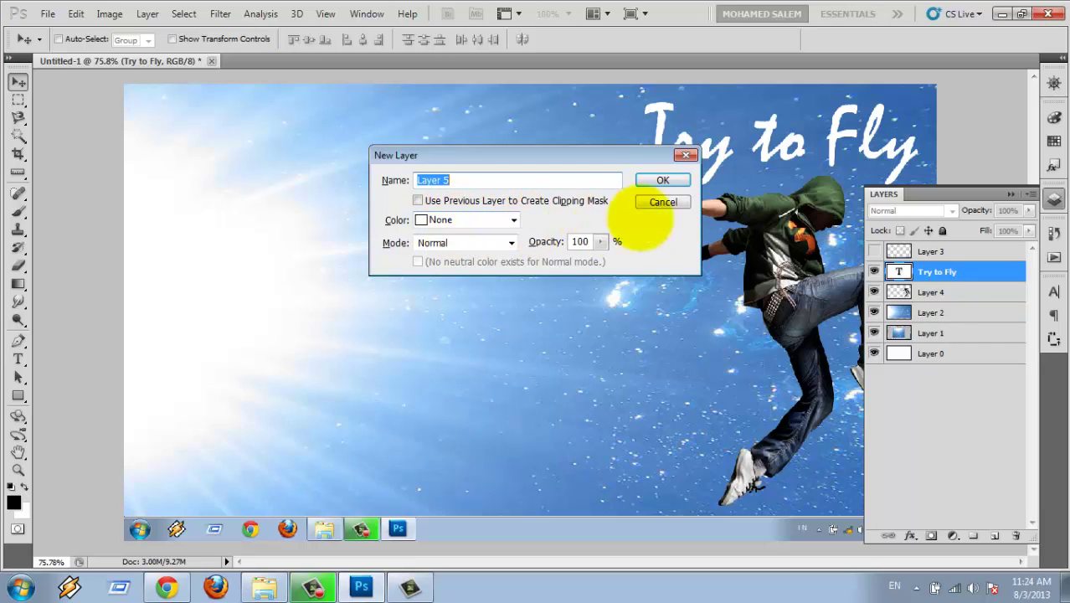
pyautogui.click(675, 179)
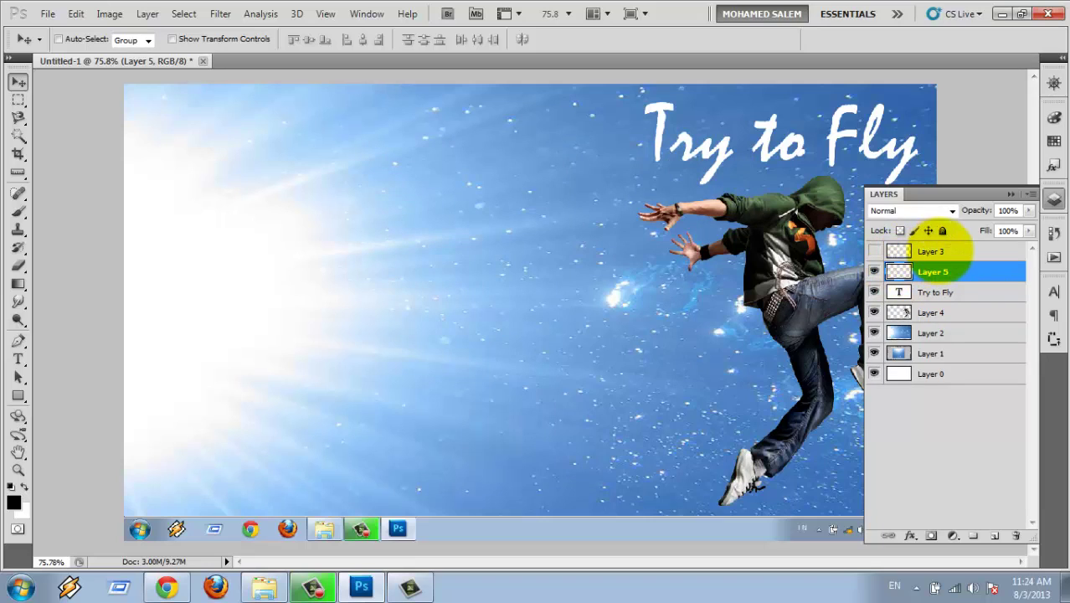
pyautogui.click(939, 252)
pyautogui.press('Delete')
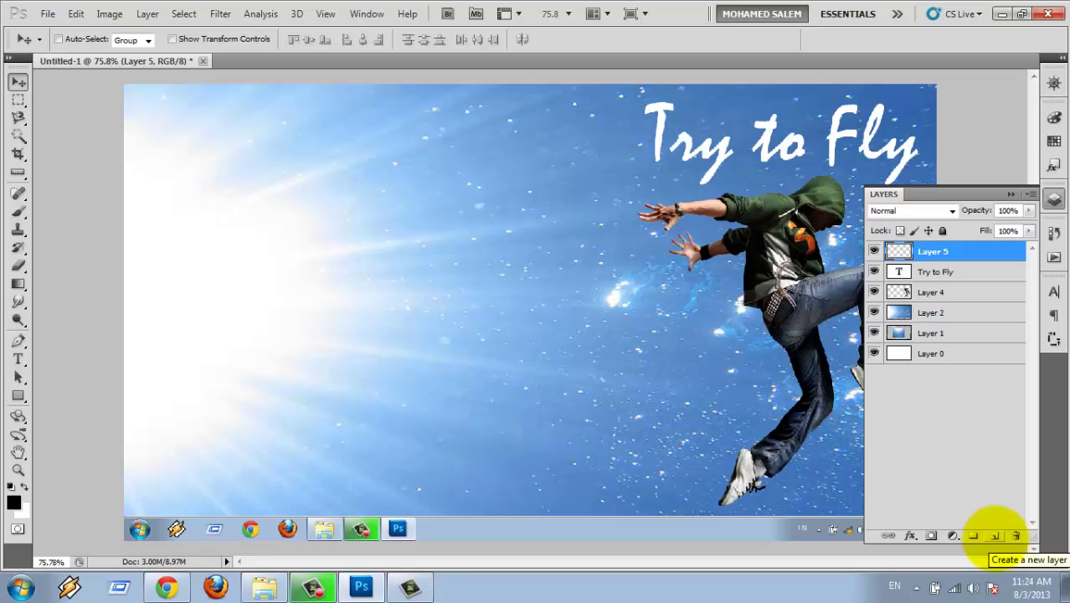
# Remove the stray Layers 5 and 6, select Layer 4, and start a new layer clipped to it
pyautogui.click(995, 536)
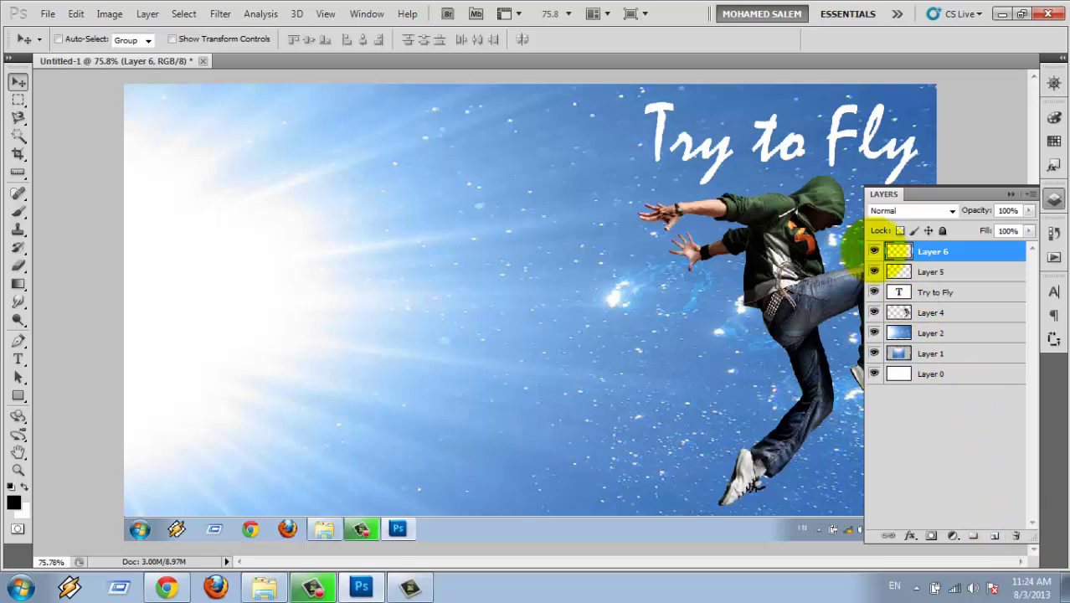
pyautogui.click(873, 251)
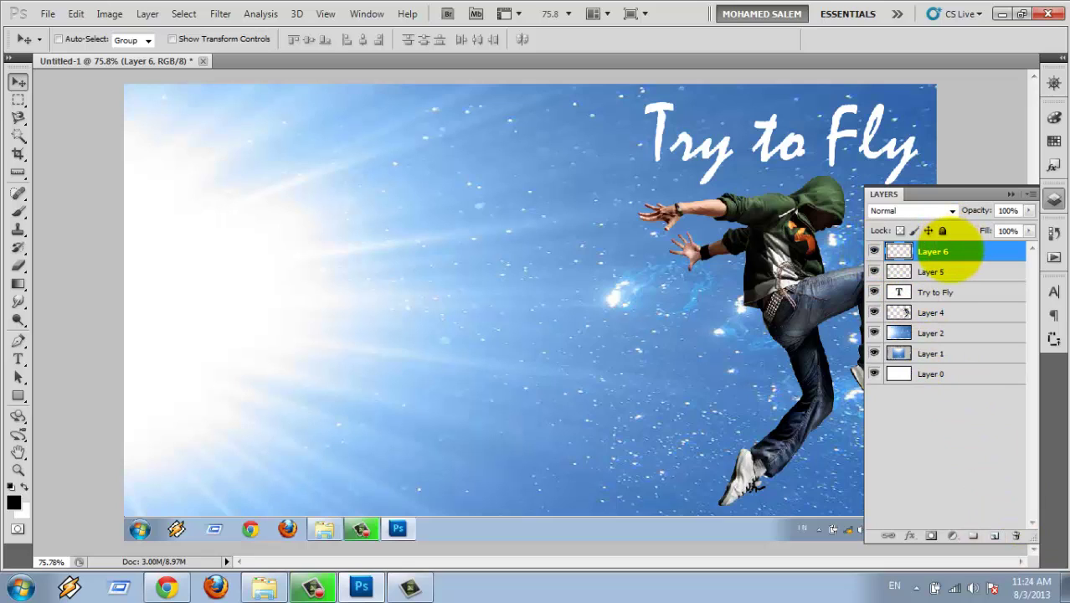
pyautogui.press('Delete')
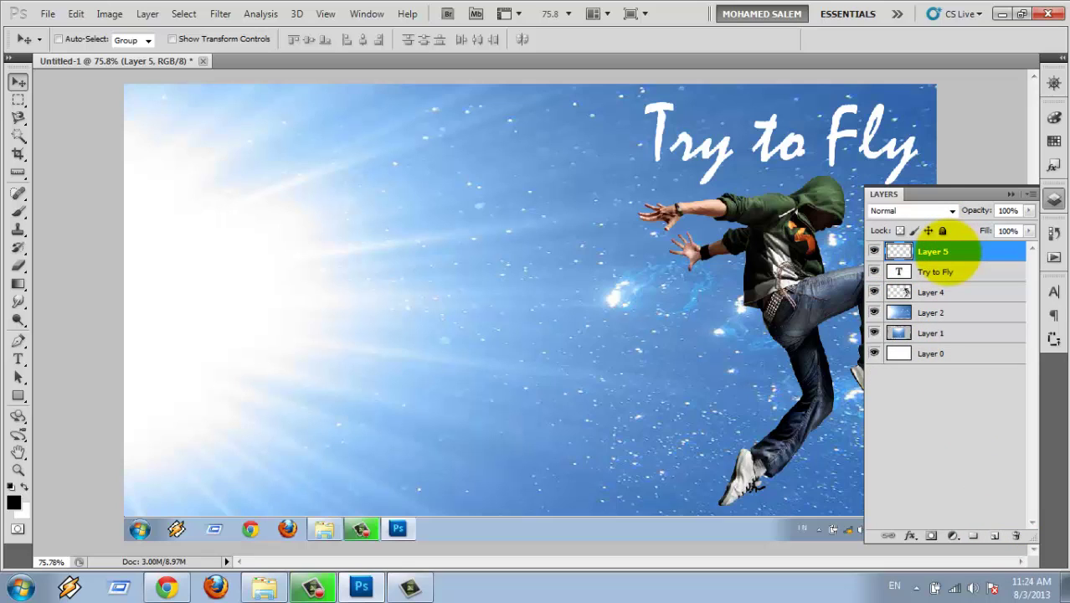
pyautogui.press('Delete')
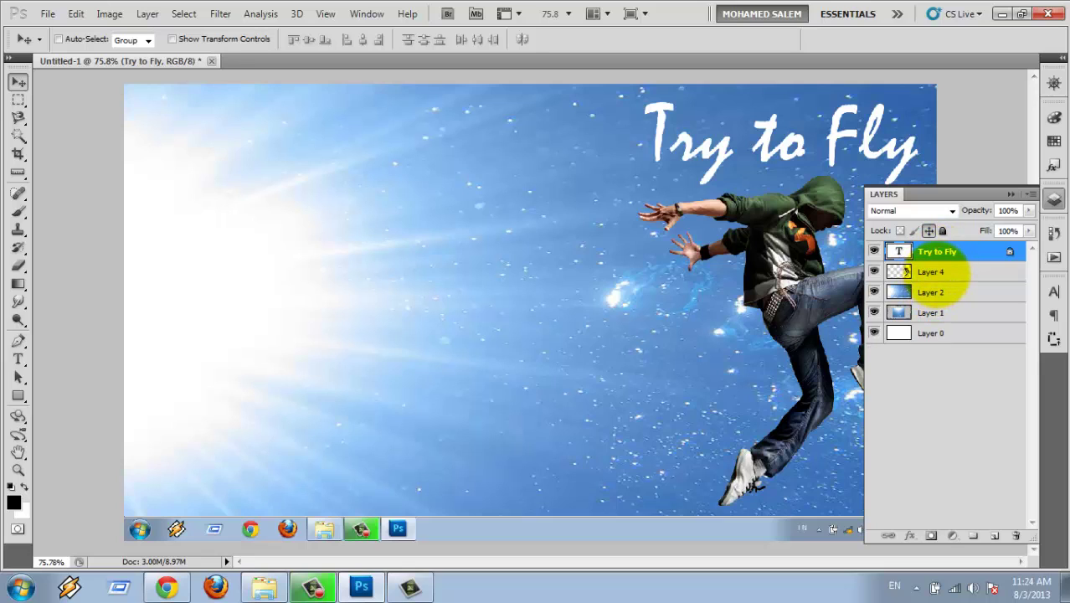
pyautogui.click(951, 273)
pyautogui.click(992, 252)
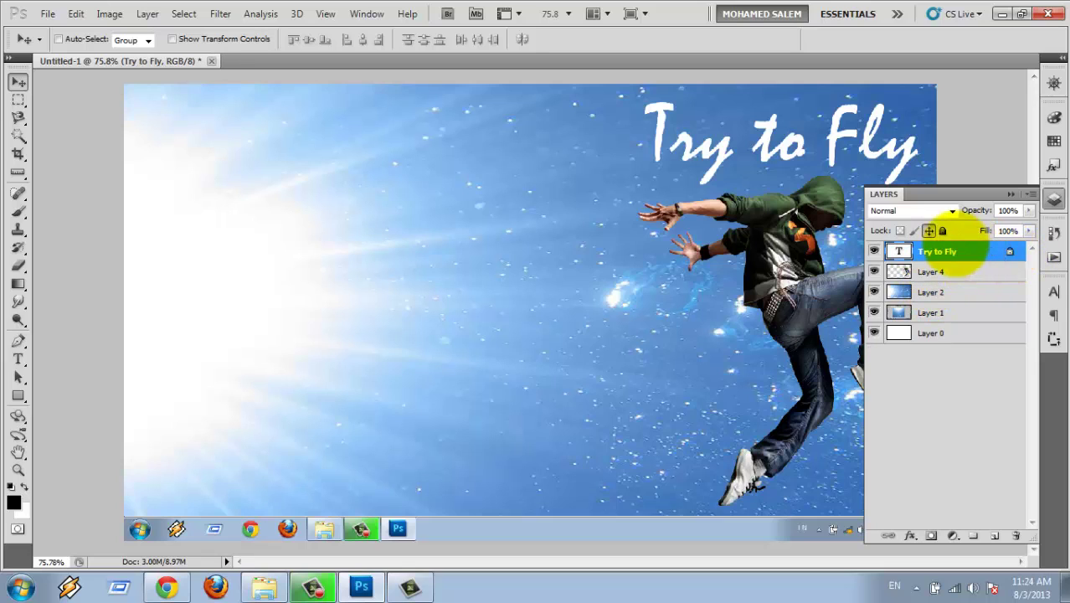
pyautogui.click(913, 272)
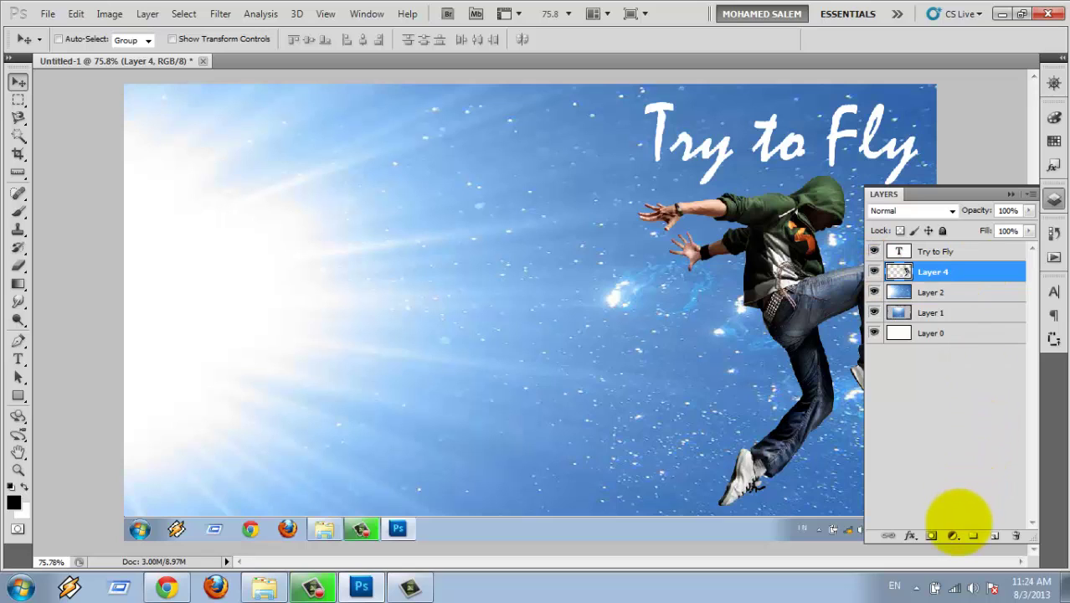
pyautogui.hotkey('ctrl', 'shift', 'n')
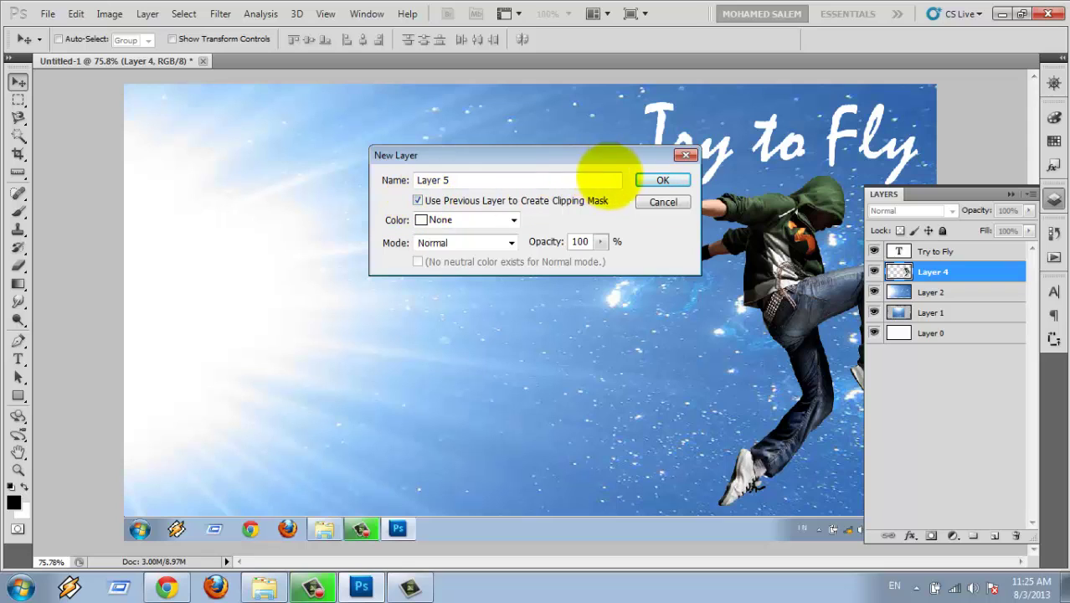
# Try black brush strokes over the dancer on a clipped Layer 5, then delete that layer and start another
pyautogui.click(662, 180)
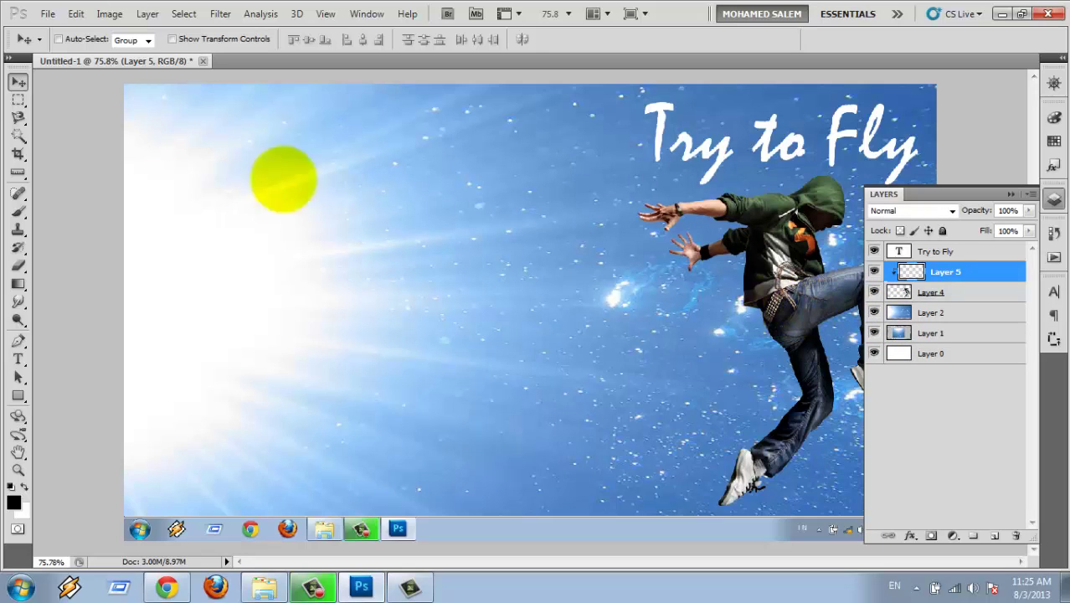
pyautogui.click(18, 211)
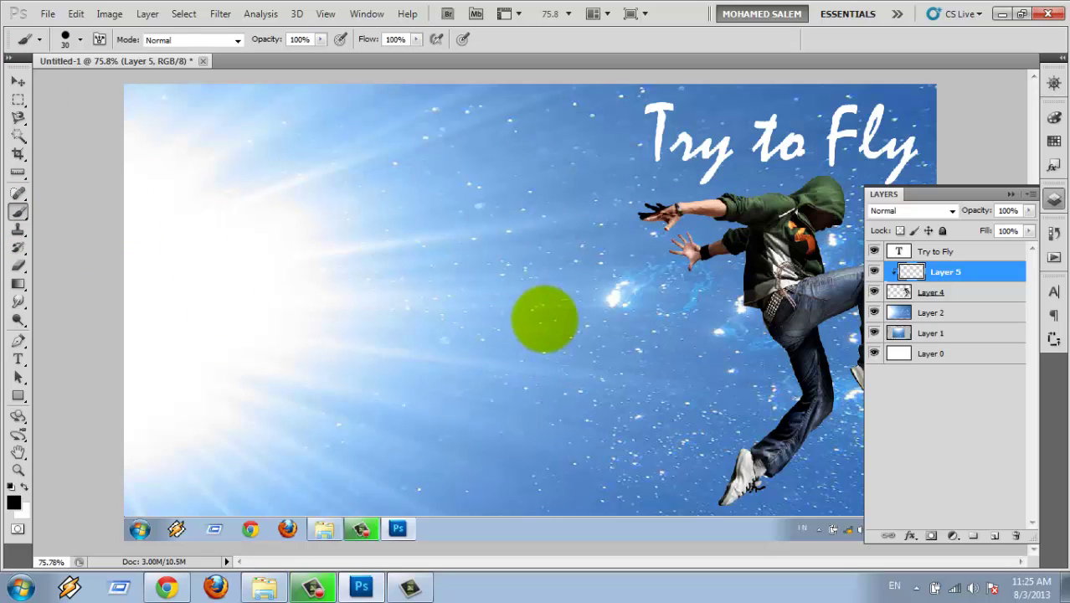
pyautogui.moveTo(670, 239)
pyautogui.mouseDown()
pyautogui.moveTo(655, 219)
pyautogui.moveTo(802, 199)
pyautogui.moveTo(728, 281)
pyautogui.moveTo(667, 298)
pyautogui.mouseUp()
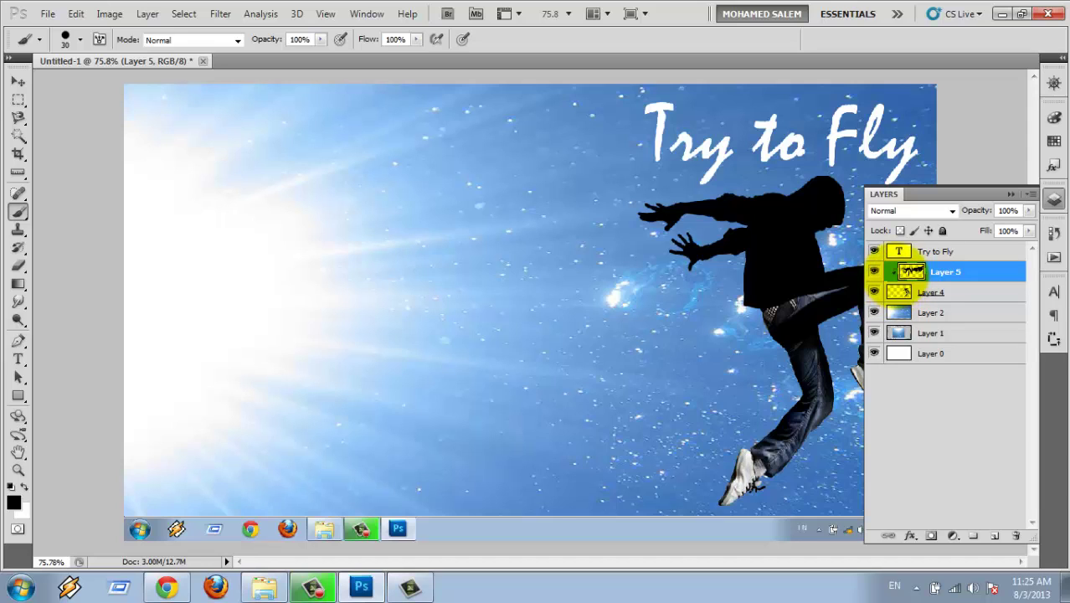
pyautogui.press('v')
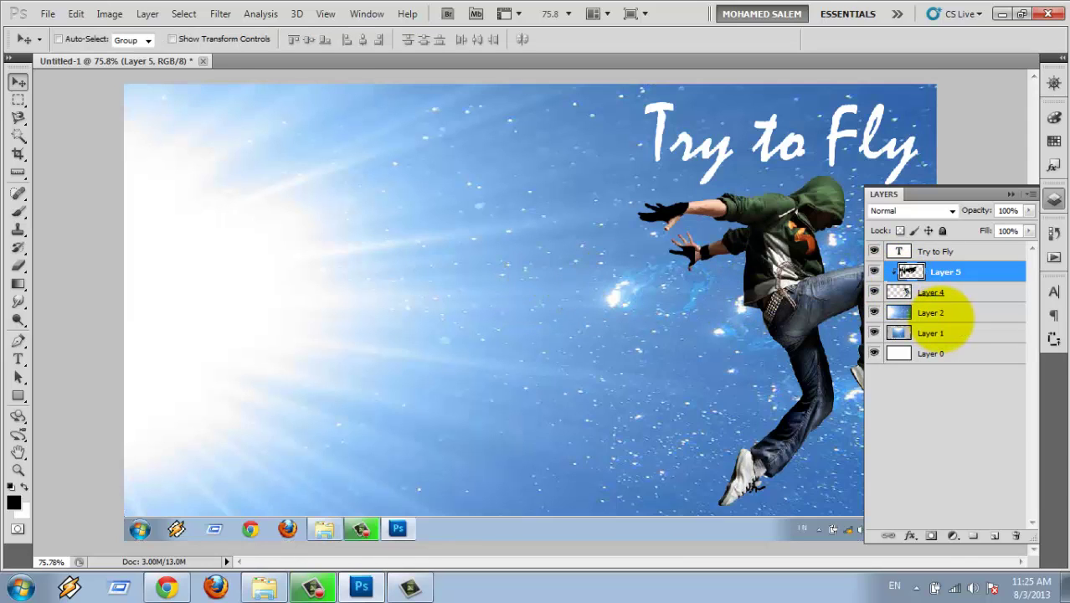
pyautogui.hotkey('ctrl', 'z')
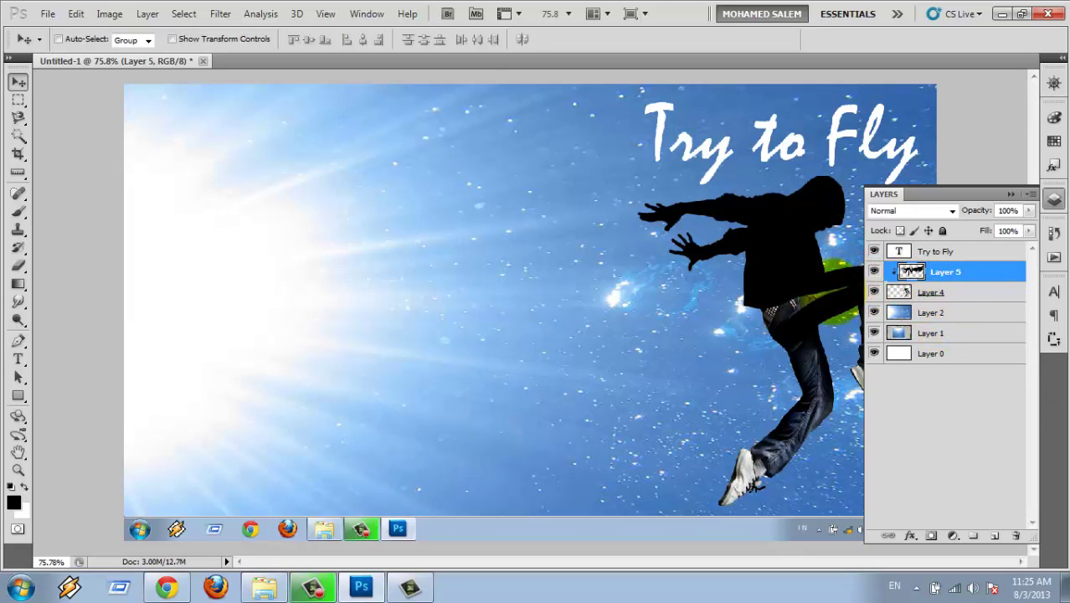
pyautogui.press('b')
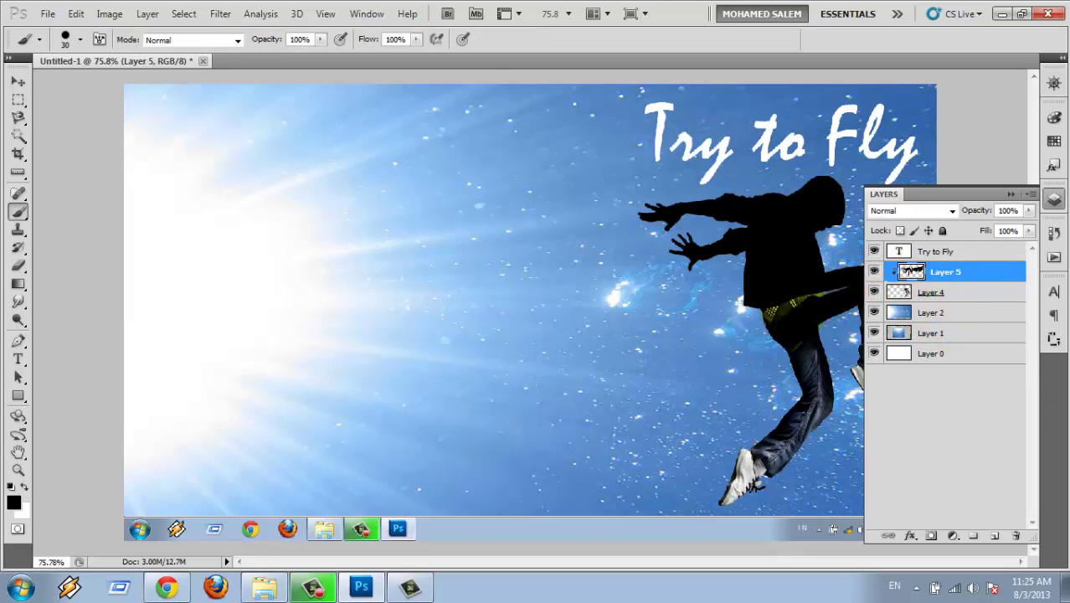
pyautogui.moveTo(820, 310); pyautogui.dragTo(670, 287)
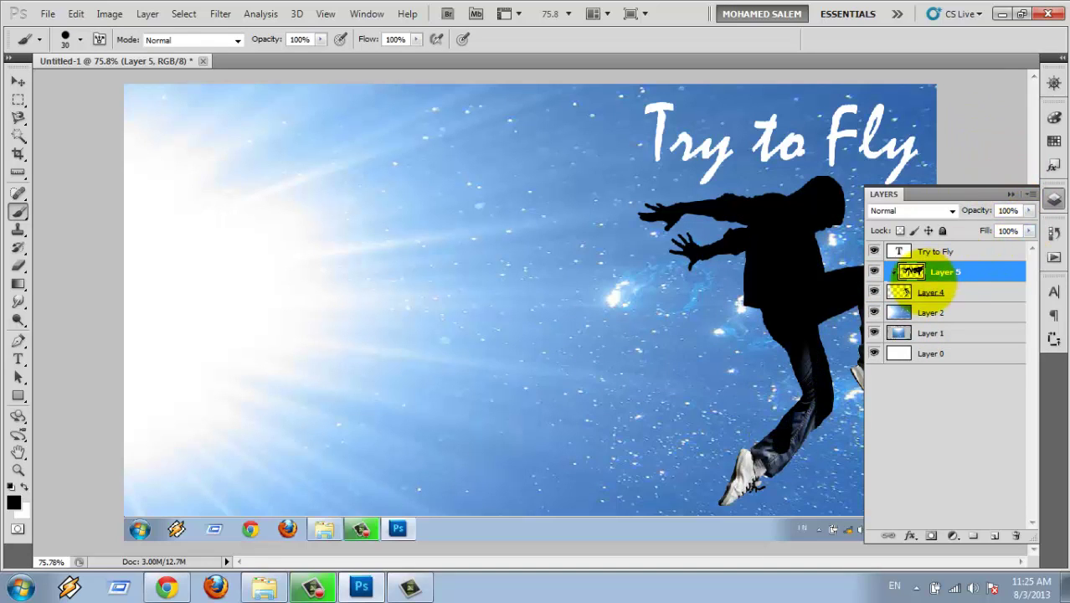
pyautogui.press('Delete')
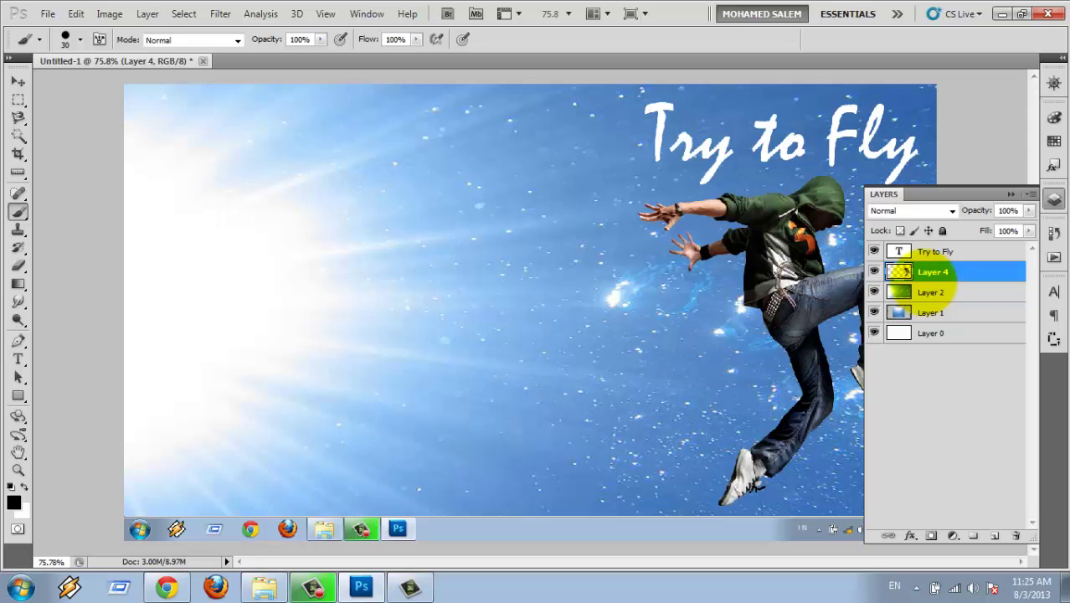
pyautogui.hotkey('ctrl', 'shift', 'n')
# Create the new layer clipped to the dancer layer and zoom in on the dancer's arms
pyautogui.click(417, 200)
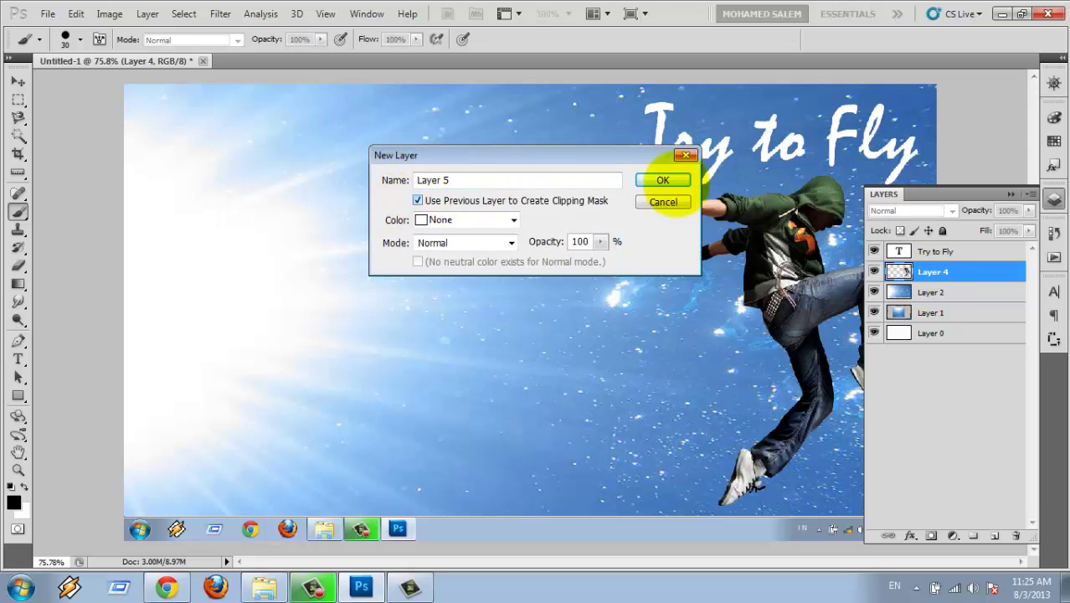
pyautogui.click(662, 180)
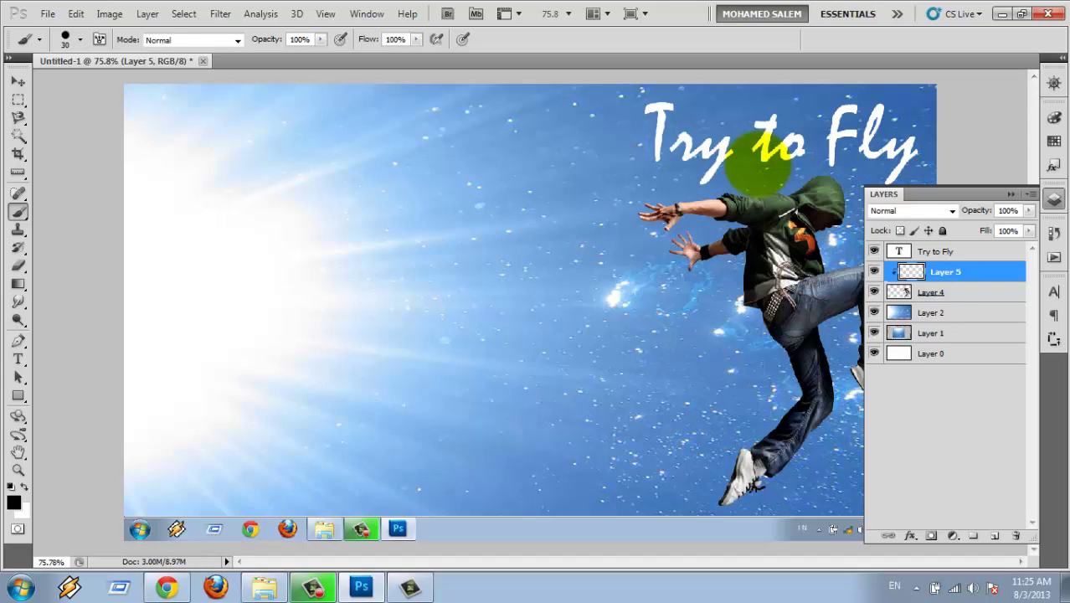
pyautogui.hotkey('ctrl', '+')
pyautogui.hotkey('ctrl', '+')
pyautogui.moveTo(535, 251); pyautogui.dragTo(17, 440)
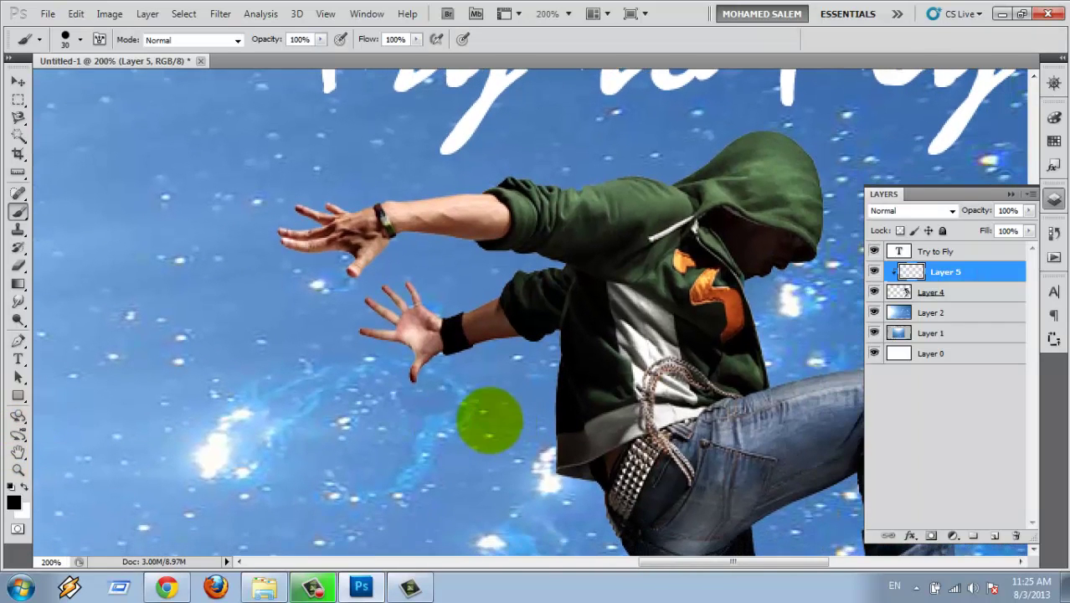
pyautogui.moveTo(490, 421); pyautogui.dragTo(370, 429)
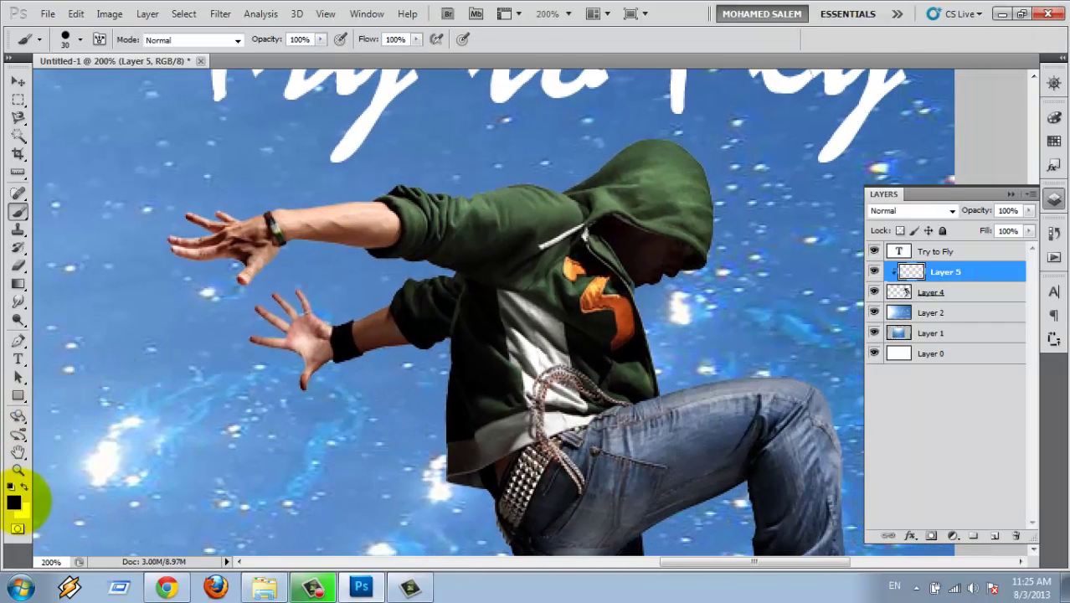
# Set the foreground colour to sky blue #4a7cb9 sampled from the background
pyautogui.click(13, 500)
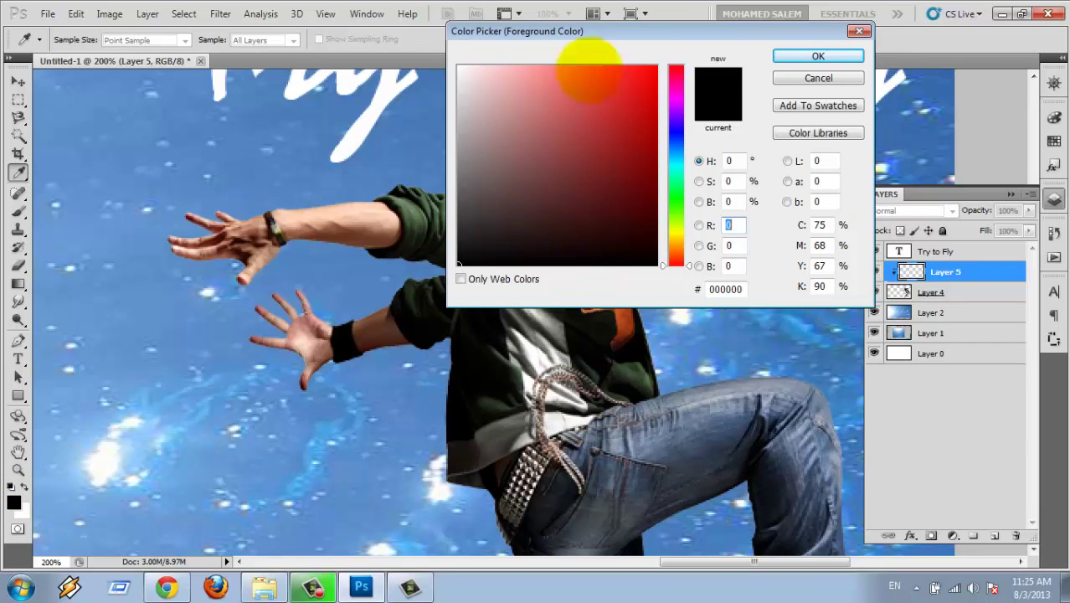
pyautogui.moveTo(675, 164); pyautogui.dragTo(672, 134)
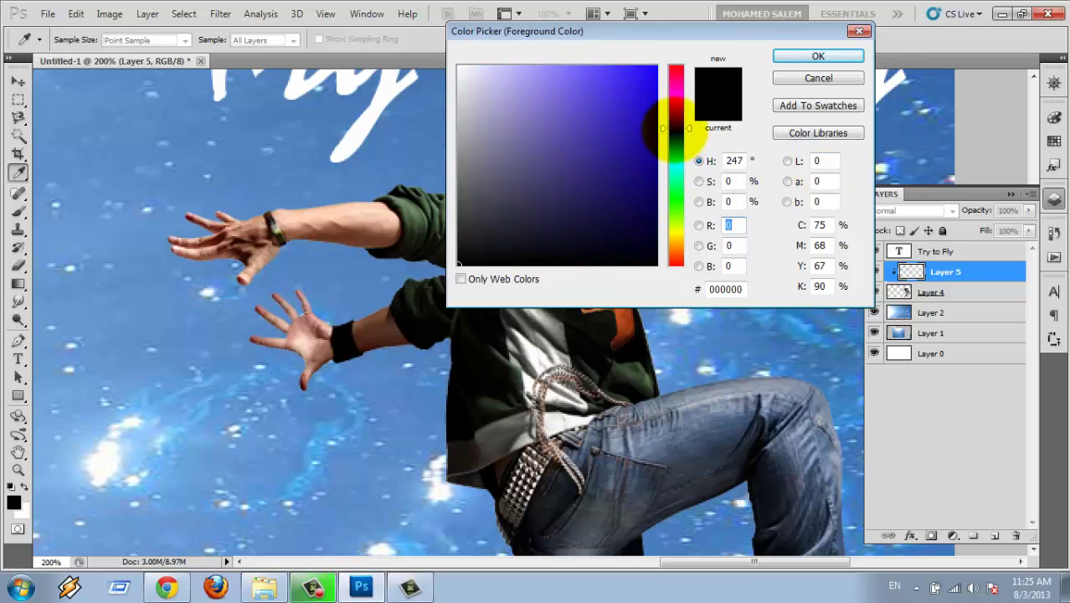
pyautogui.click(648, 76)
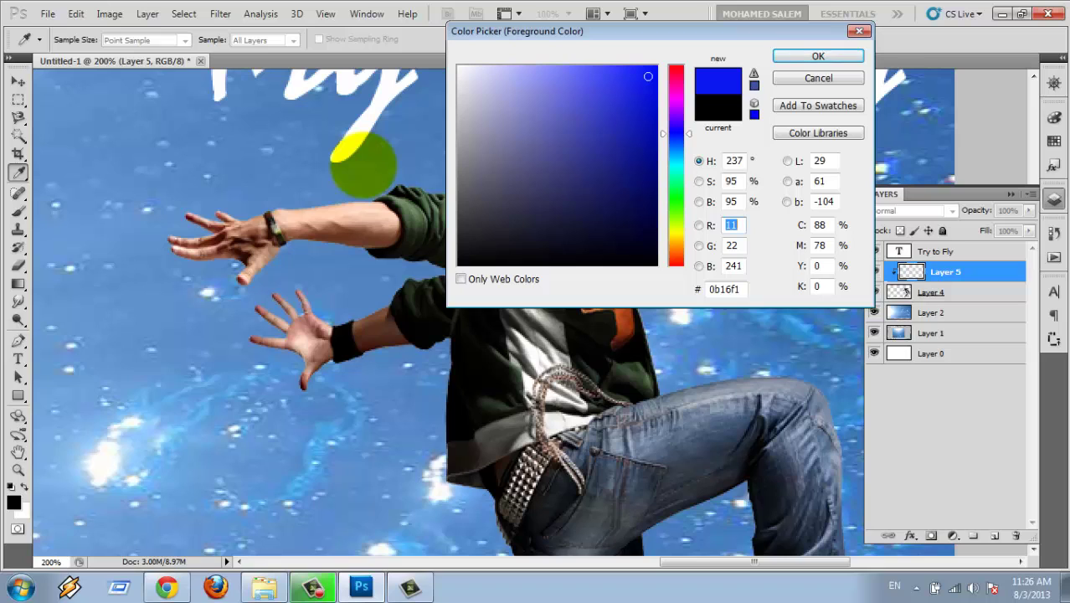
pyautogui.click(363, 163)
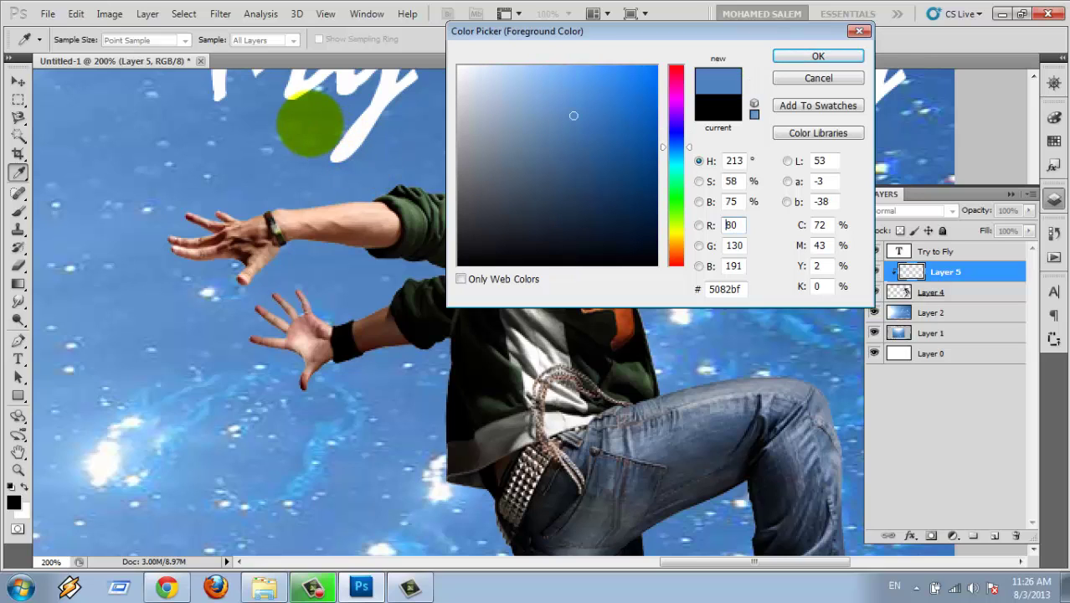
pyautogui.click(350, 134)
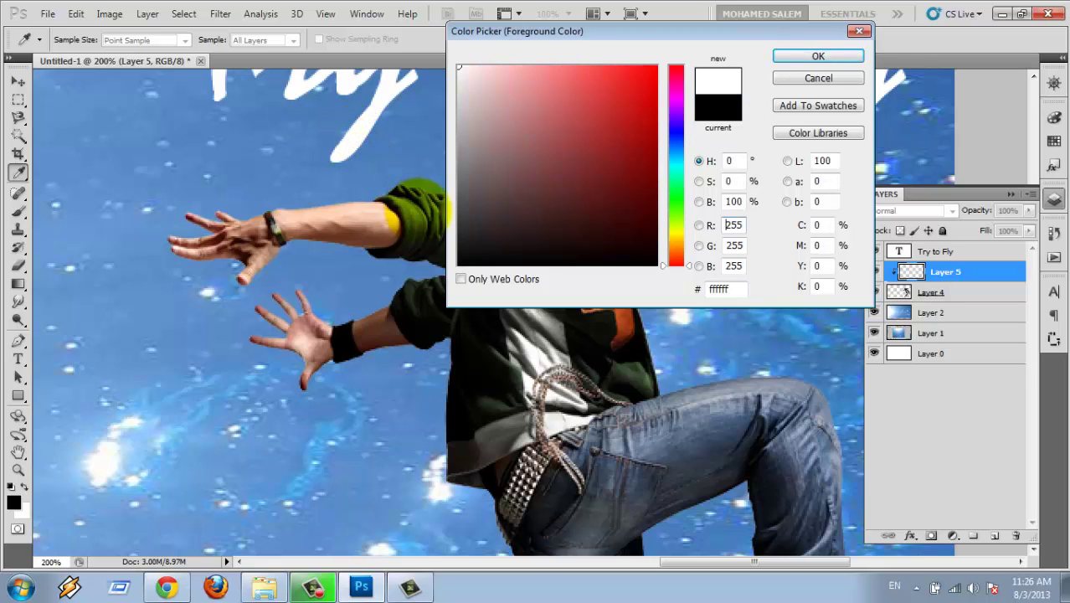
pyautogui.click(423, 187)
pyautogui.click(365, 211)
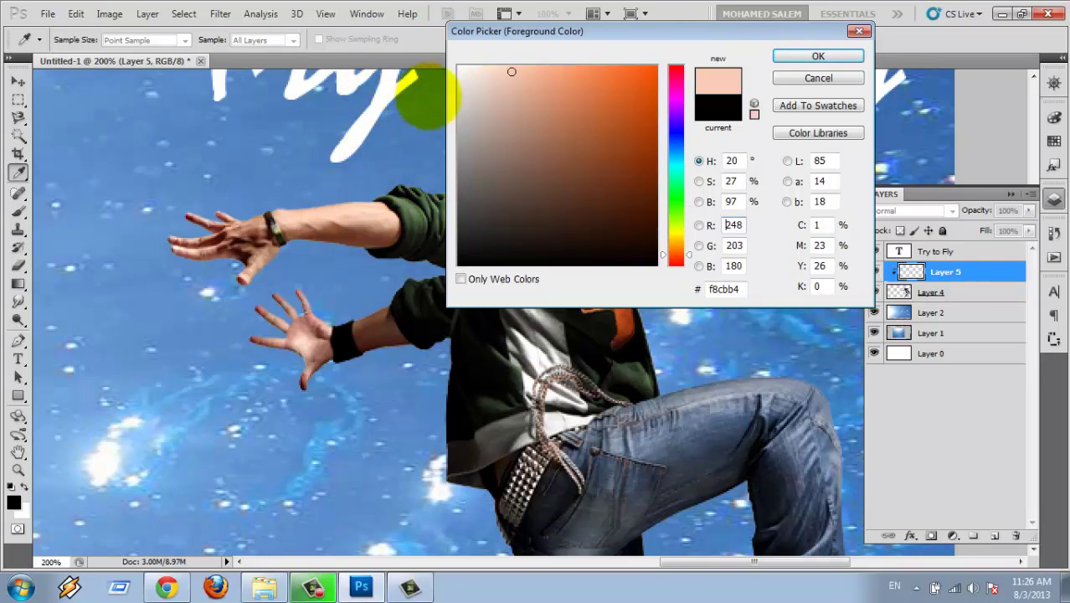
pyautogui.click(411, 95)
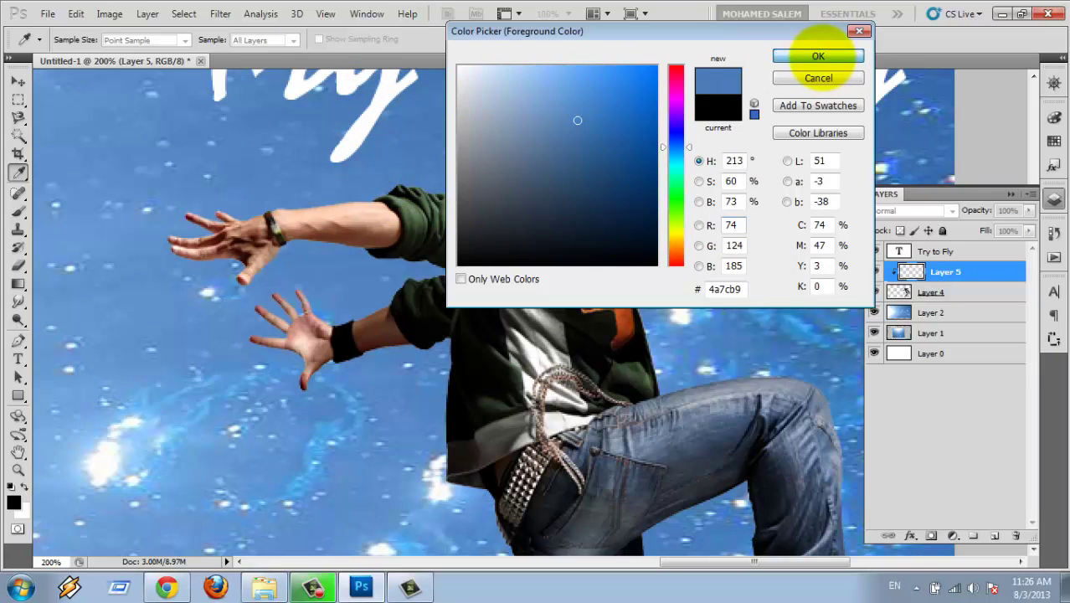
pyautogui.click(819, 56)
# Paint blue across the sleeve, then re-sample the sky blue from the background as the foreground colour
pyautogui.moveTo(526, 224)
pyautogui.mouseDown()
pyautogui.moveTo(434, 228)
pyautogui.moveTo(561, 219)
pyautogui.moveTo(500, 223)
pyautogui.mouseUp()
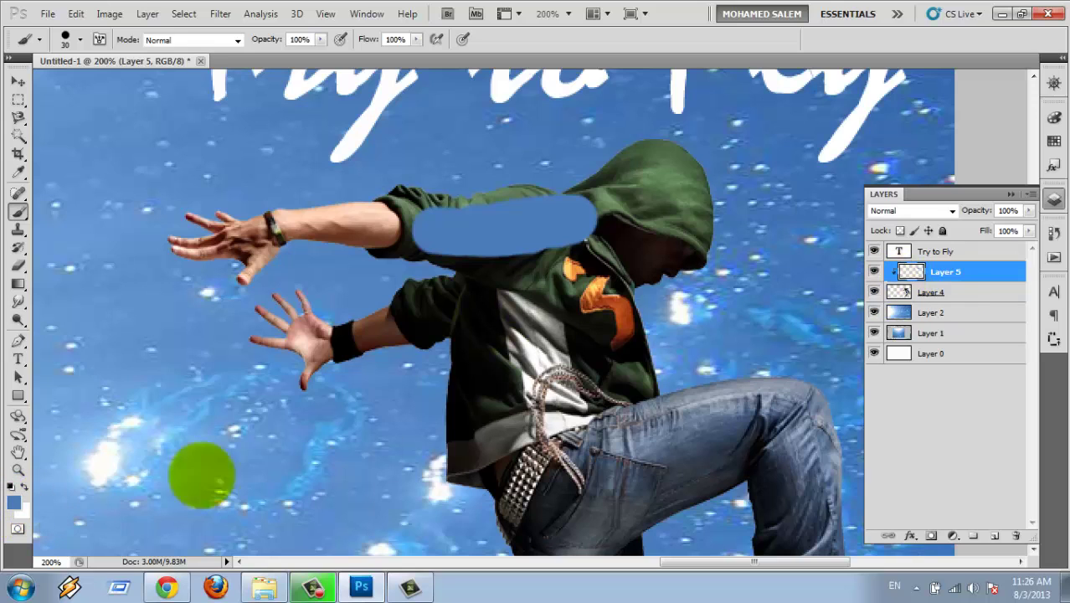
pyautogui.click(11, 487)
pyautogui.click(14, 503)
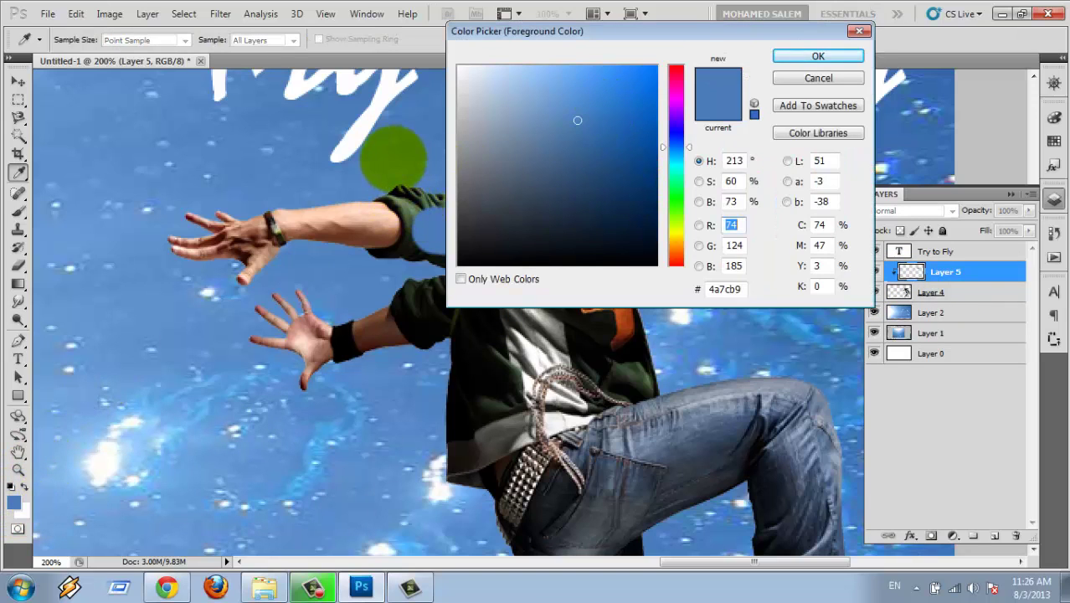
pyautogui.moveTo(398, 167); pyautogui.dragTo(387, 157)
pyautogui.click(818, 57)
pyautogui.press('b')
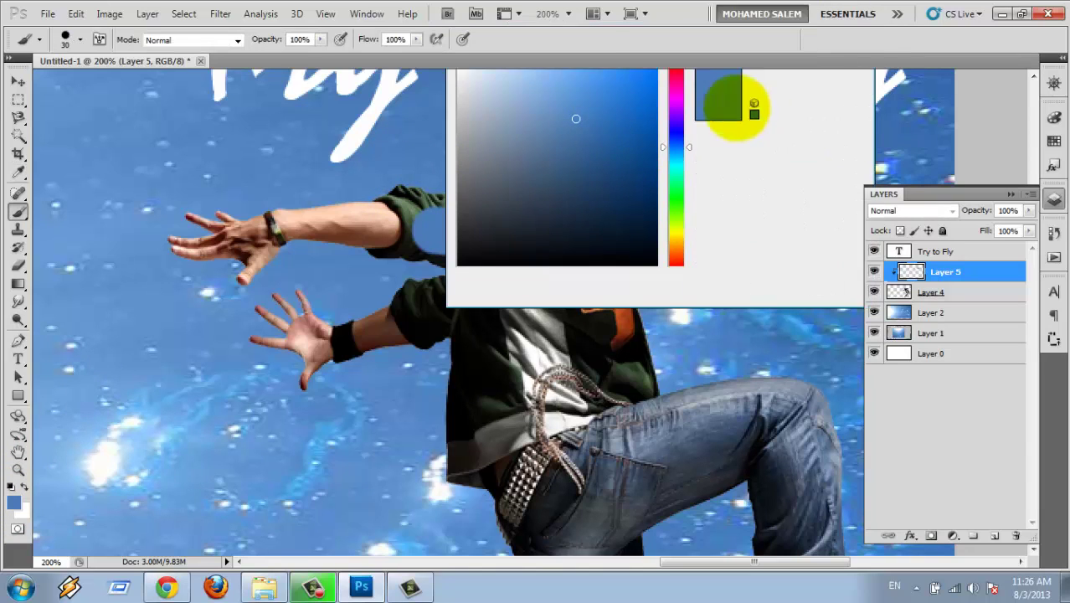
# Paint sky blue over the dancer's chest, lower jacket, hood and head on Layer 5
pyautogui.moveTo(440, 228); pyautogui.dragTo(570, 216)
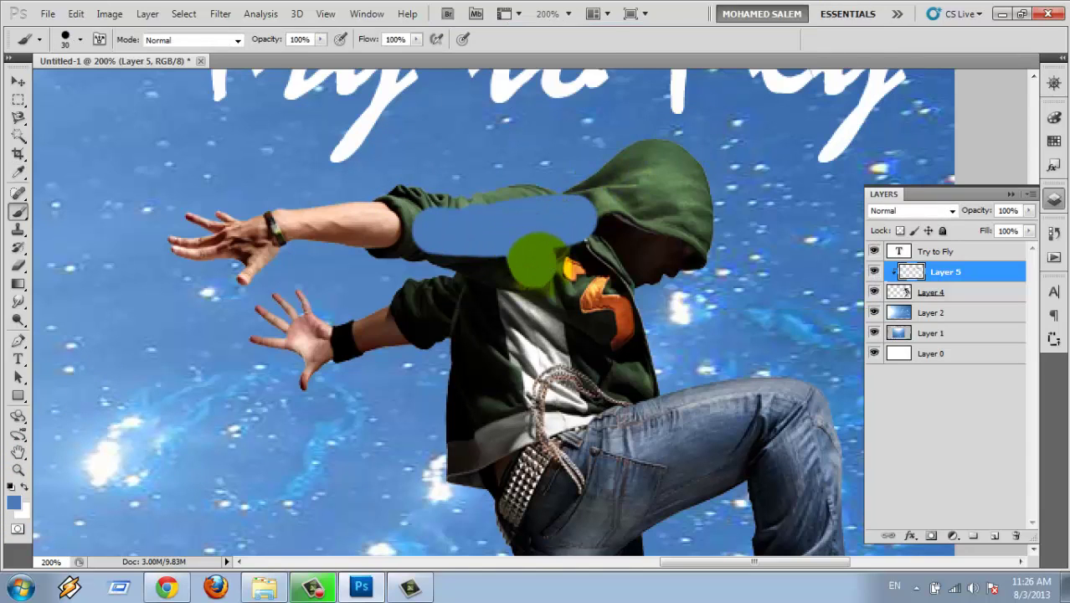
pyautogui.moveTo(534, 258); pyautogui.dragTo(602, 327)
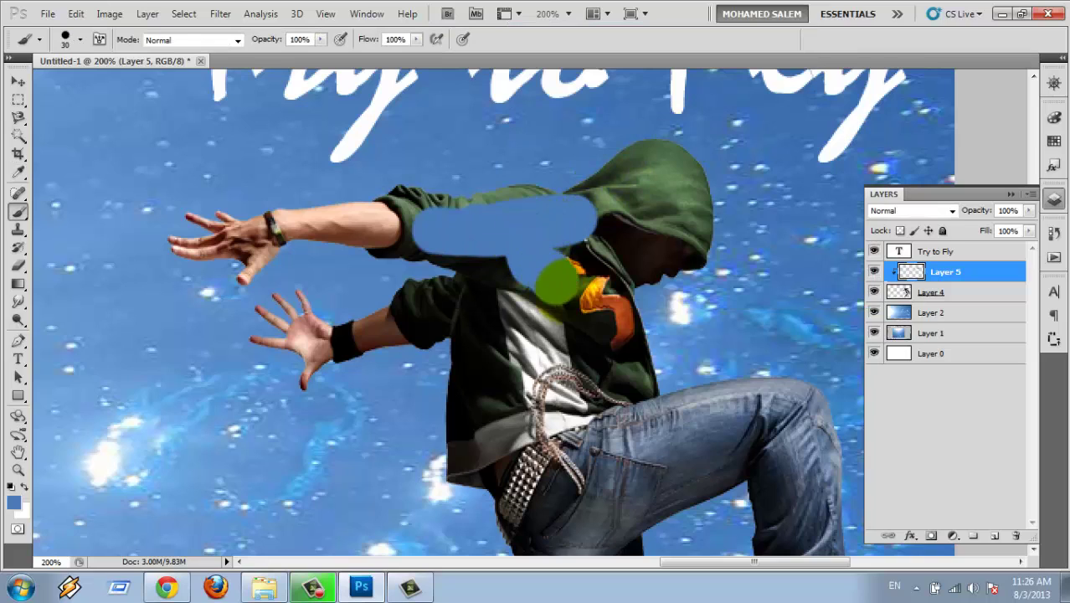
pyautogui.moveTo(632, 362)
pyautogui.mouseDown()
pyautogui.moveTo(471, 431)
pyautogui.moveTo(456, 328)
pyautogui.moveTo(471, 299)
pyautogui.moveTo(424, 310)
pyautogui.moveTo(418, 293)
pyautogui.moveTo(442, 295)
pyautogui.moveTo(406, 292)
pyautogui.moveTo(468, 318)
pyautogui.moveTo(459, 237)
pyautogui.moveTo(418, 262)
pyautogui.moveTo(382, 267)
pyautogui.moveTo(418, 262)
pyautogui.moveTo(459, 226)
pyautogui.moveTo(406, 219)
pyautogui.moveTo(662, 180)
pyautogui.moveTo(591, 179)
pyautogui.moveTo(657, 138)
pyautogui.mouseUp()
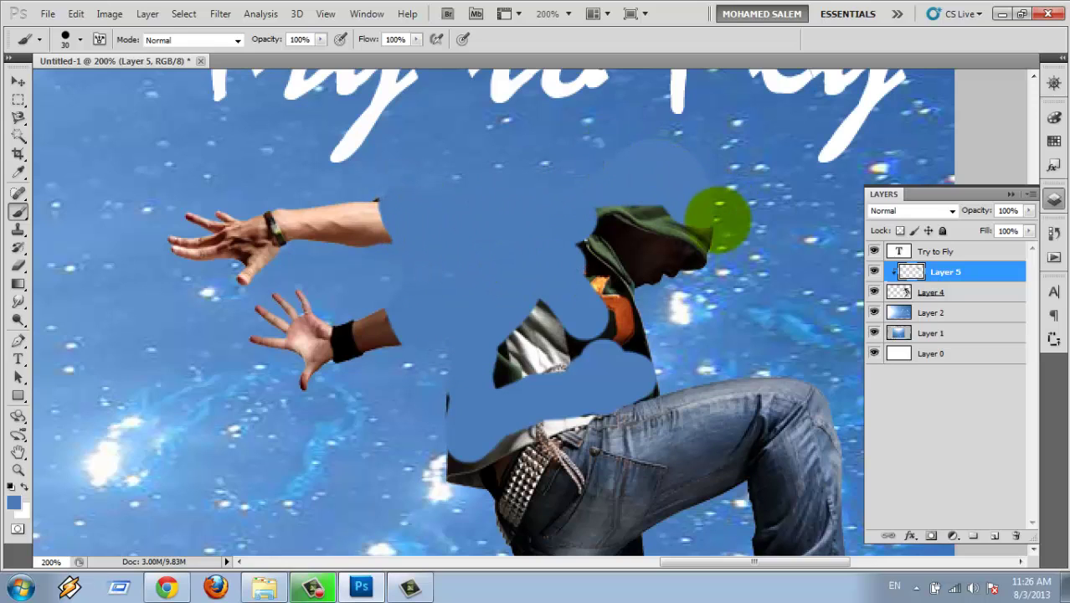
pyautogui.moveTo(712, 215)
pyautogui.mouseDown()
pyautogui.moveTo(622, 203)
pyautogui.moveTo(700, 247)
pyautogui.moveTo(633, 353)
pyautogui.moveTo(641, 364)
pyautogui.moveTo(513, 406)
pyautogui.moveTo(446, 465)
pyautogui.moveTo(528, 430)
pyautogui.moveTo(502, 364)
pyautogui.moveTo(611, 306)
pyautogui.moveTo(637, 253)
pyautogui.moveTo(546, 281)
pyautogui.mouseUp()
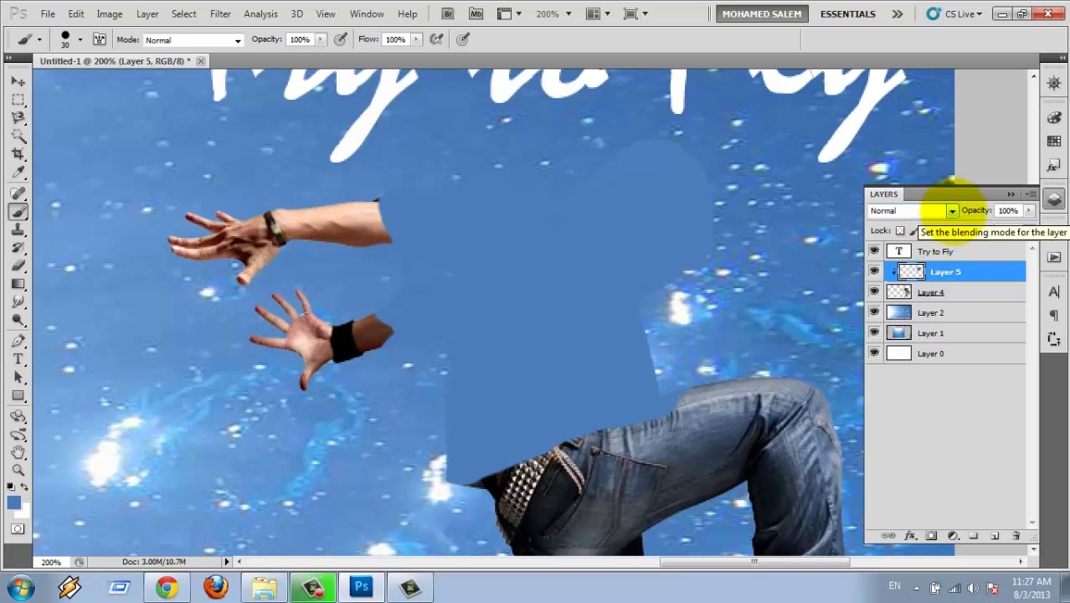
# Set Layer 5's blend mode to Color after trying Normal and another mode
pyautogui.click(952, 210)
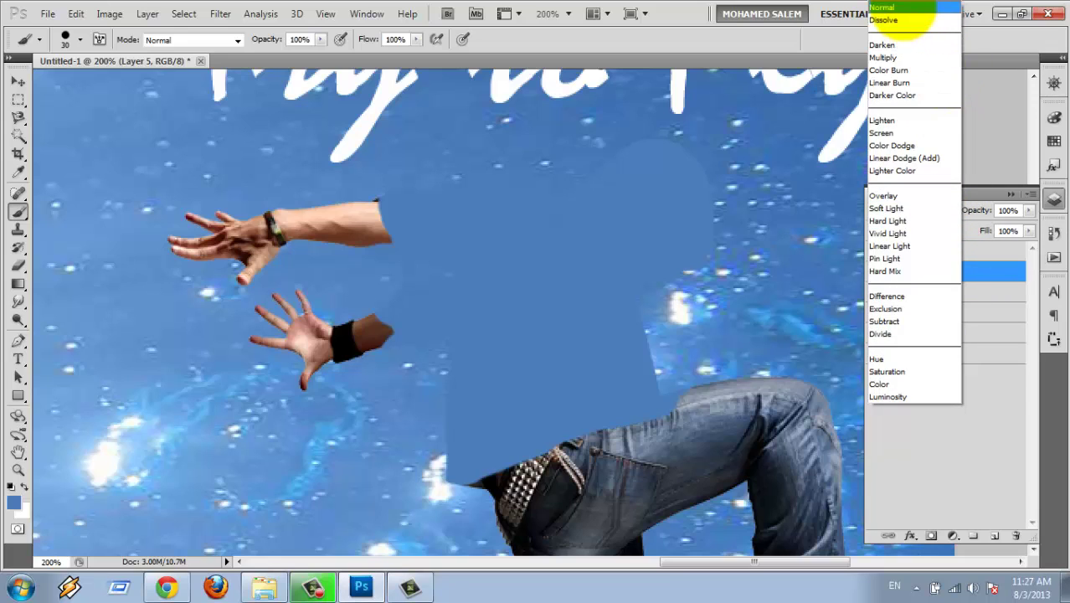
pyautogui.click(898, 384)
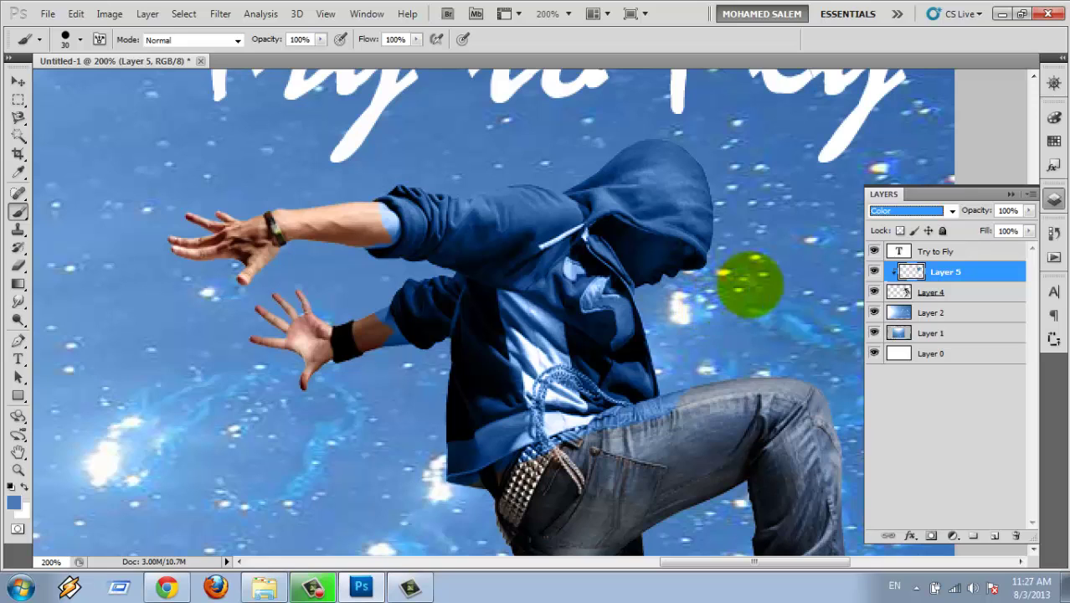
pyautogui.click(945, 211)
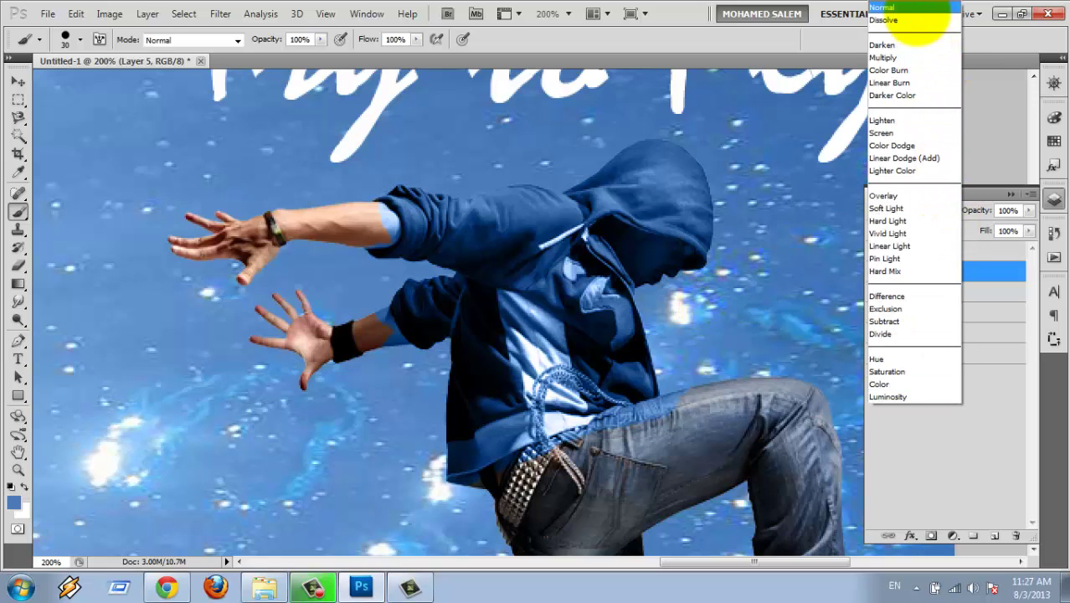
pyautogui.click(955, 8)
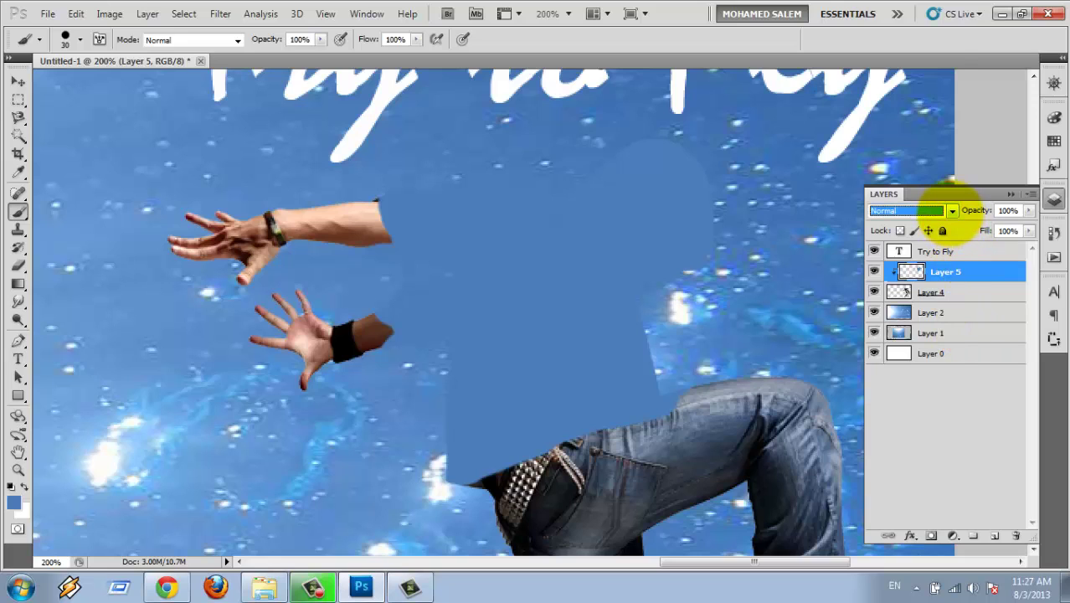
pyautogui.click(952, 210)
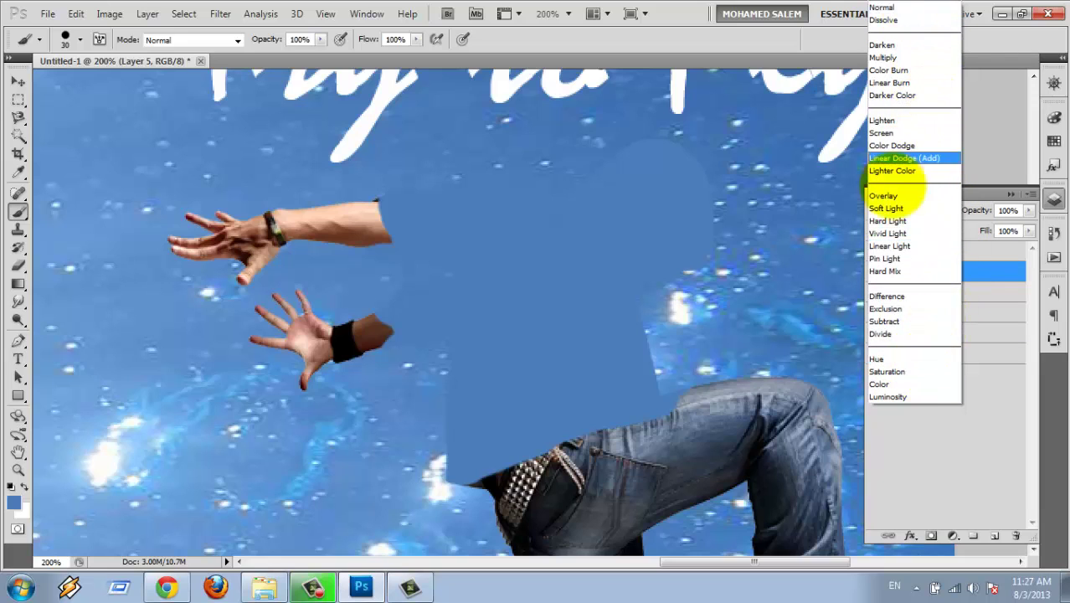
pyautogui.click(883, 384)
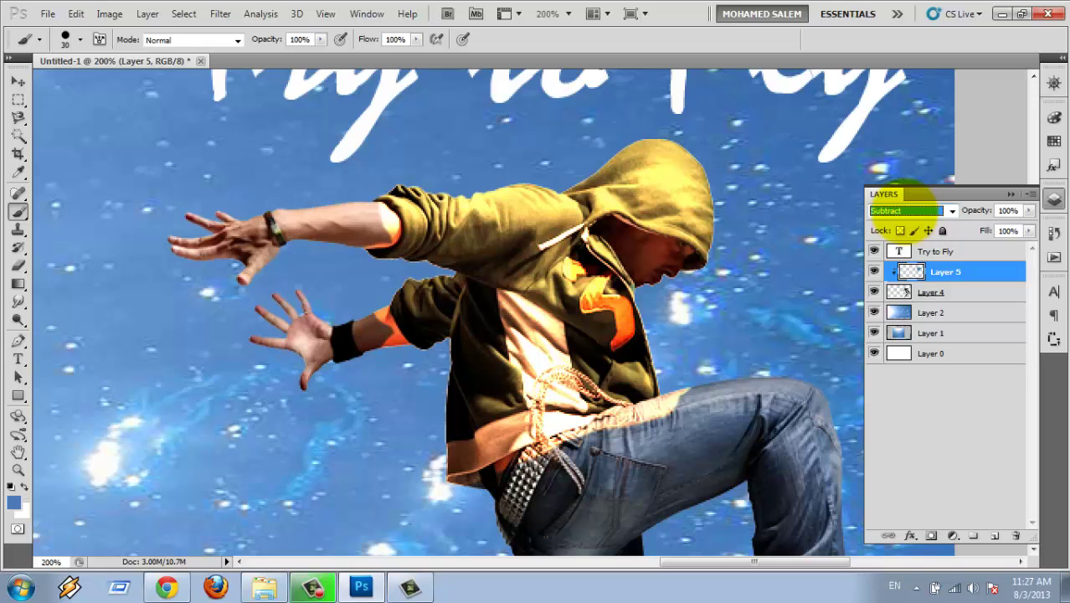
pyautogui.scroll(-4, 949, 210)
pyautogui.click(952, 211)
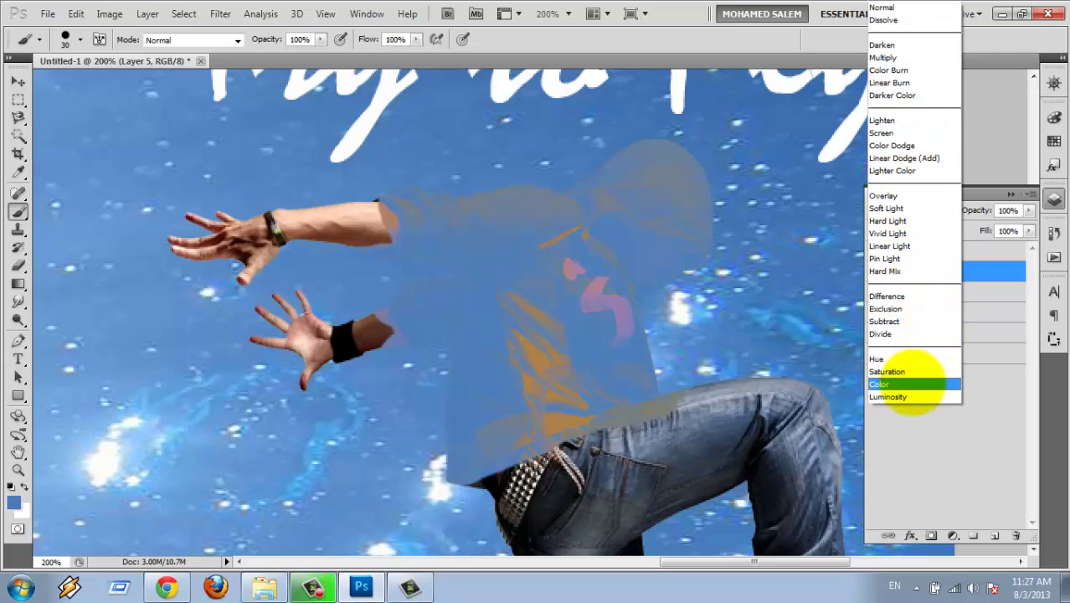
pyautogui.click(909, 383)
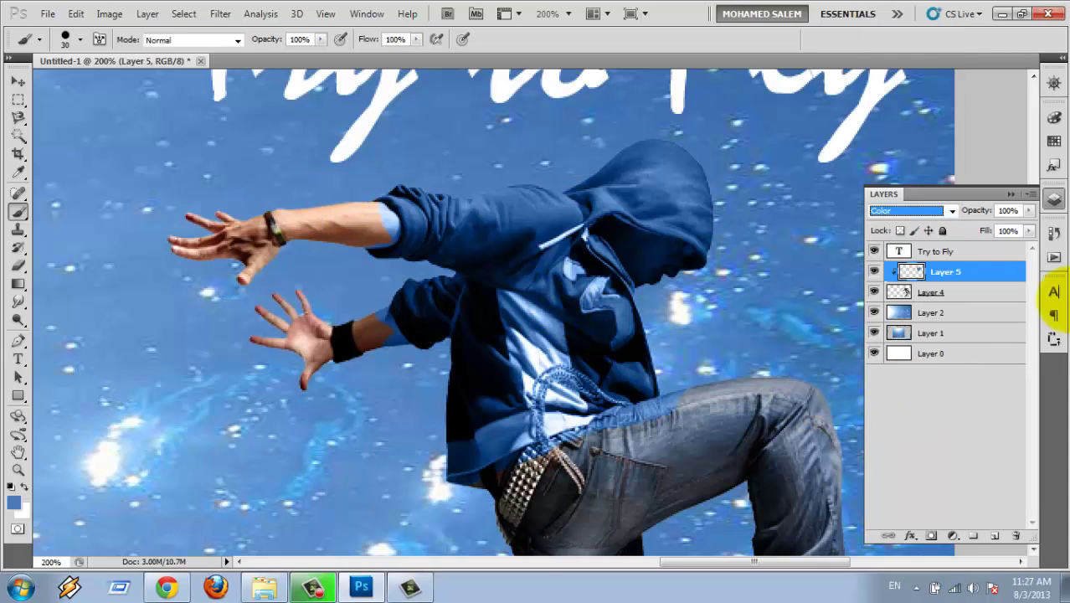
pyautogui.click(84, 346)
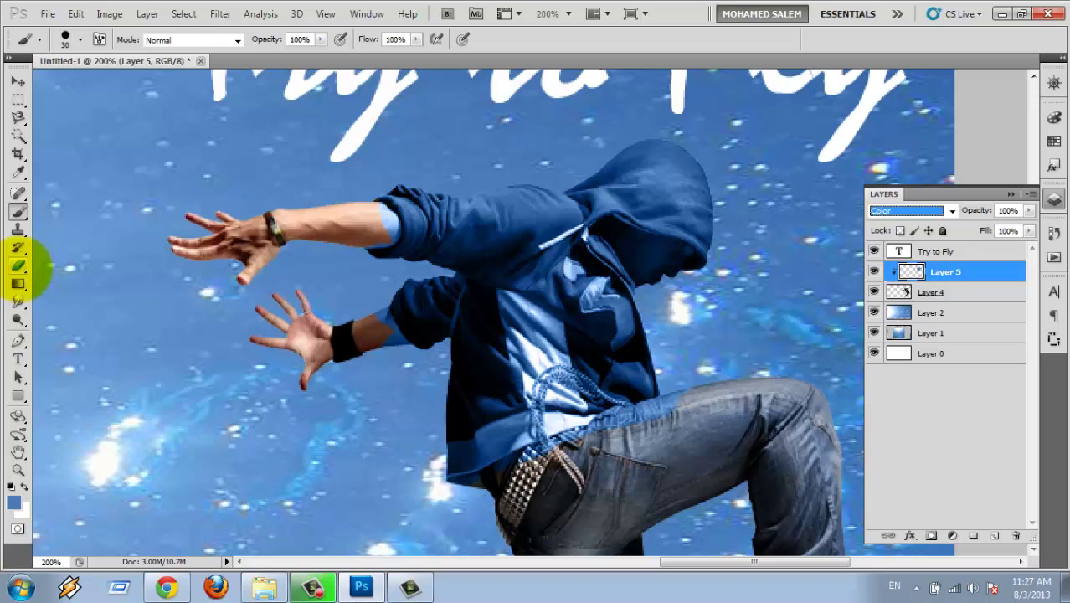
pyautogui.click(18, 267)
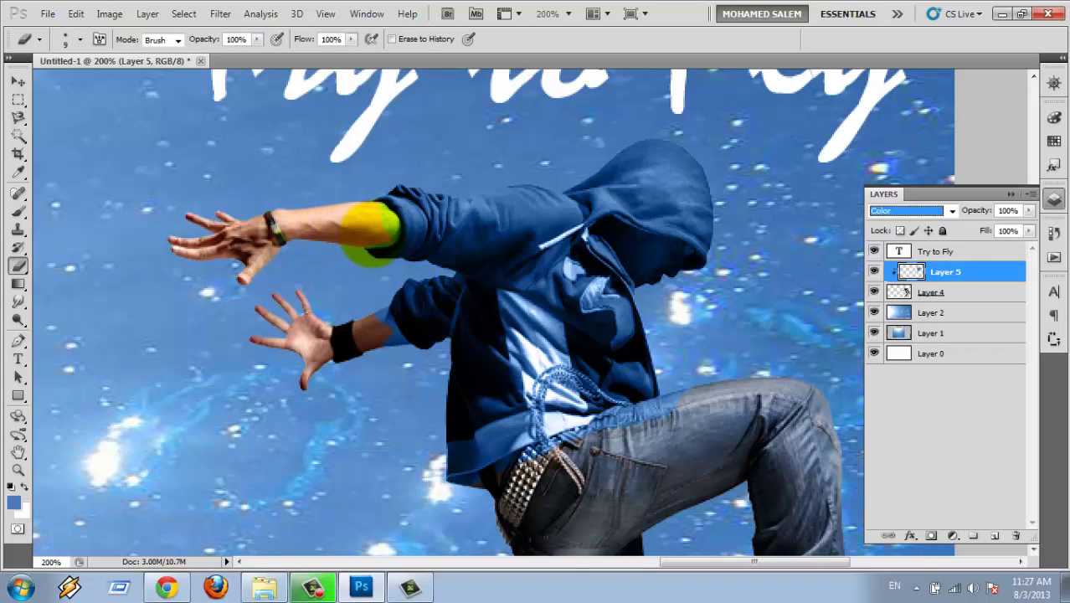
# Erase the colour spill below the dancer's arm, then step back twice to undo it
pyautogui.moveTo(344, 256); pyautogui.dragTo(402, 218)
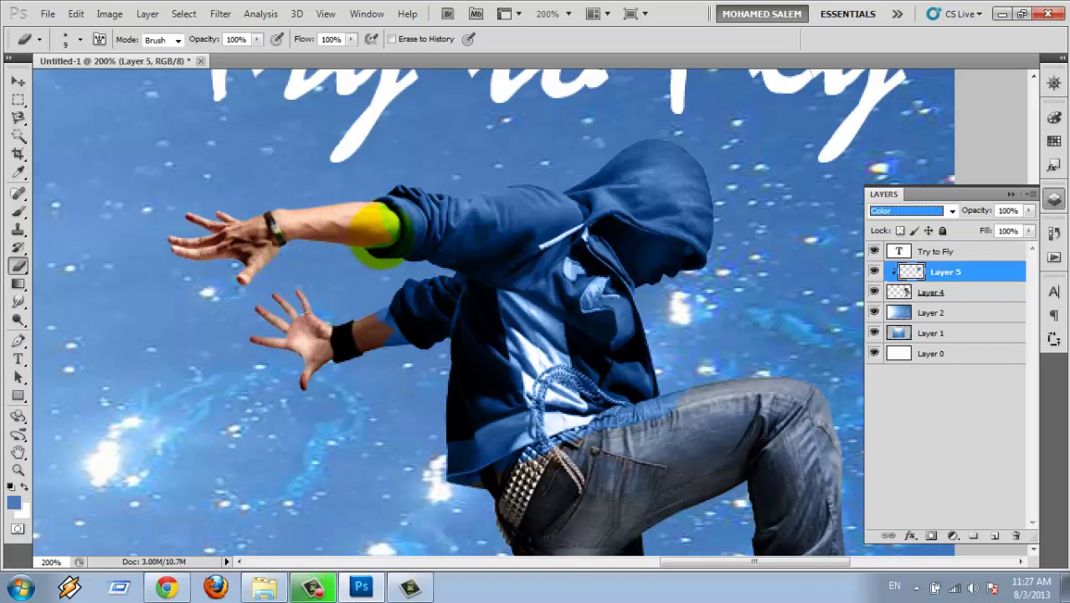
pyautogui.hotkey('ctrl', 'alt', 'z')
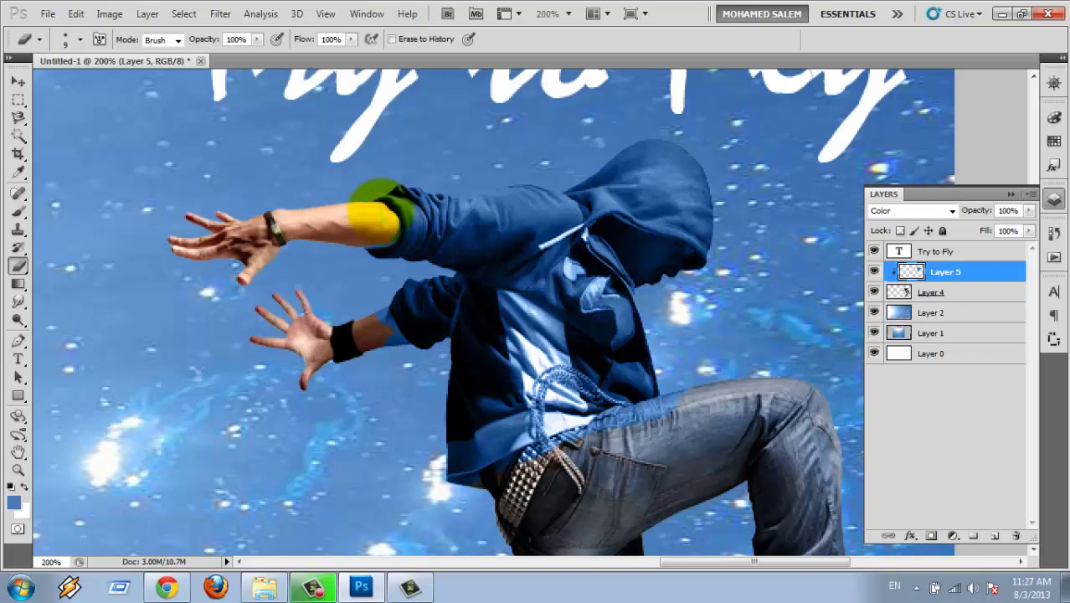
pyautogui.hotkey('ctrl', 'alt', 'z')
pyautogui.hotkey('ctrl', 'alt', 'z')
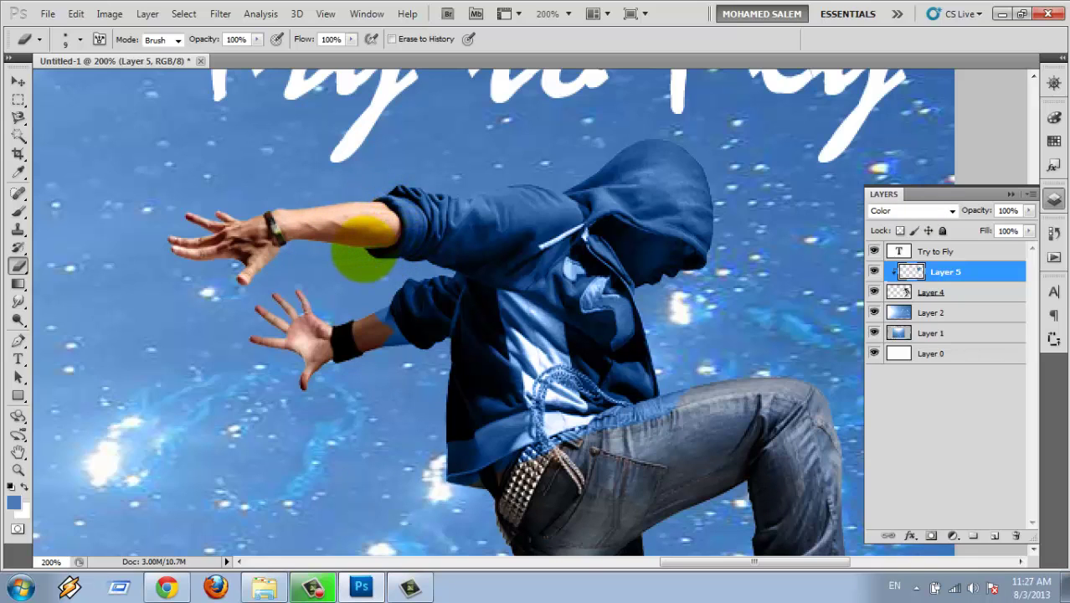
# Set the eraser brush size to 41 px
pyautogui.rightClick(265, 293)
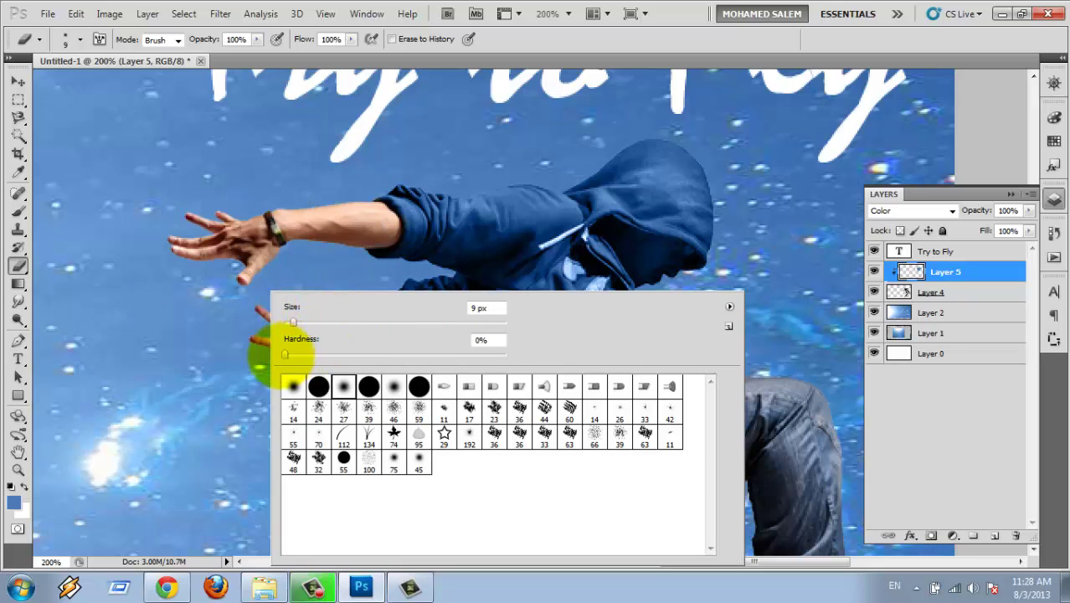
pyautogui.click(216, 459)
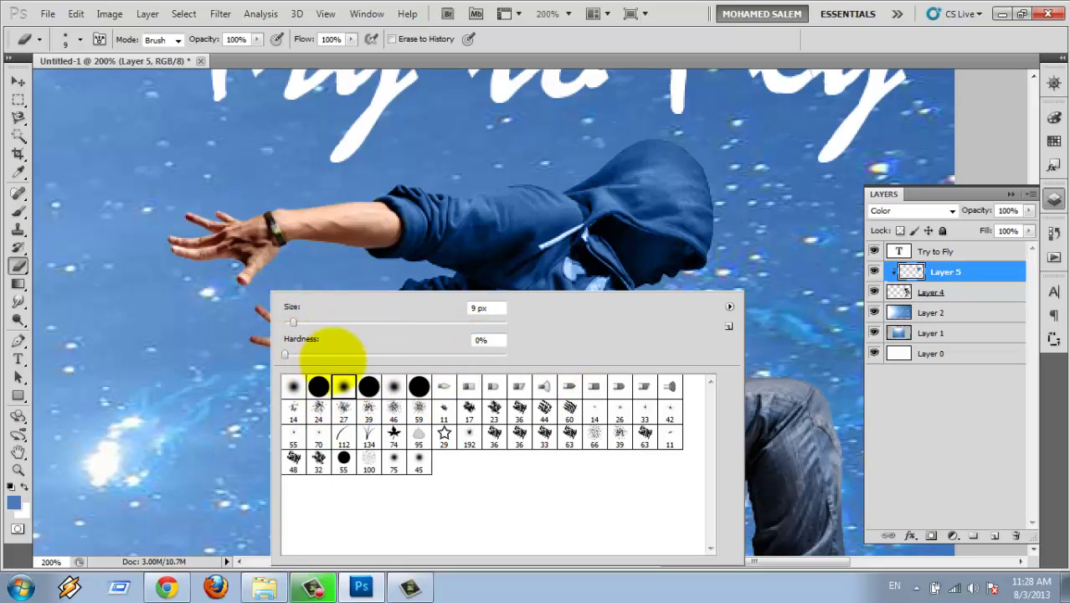
pyautogui.moveTo(293, 323); pyautogui.dragTo(303, 322)
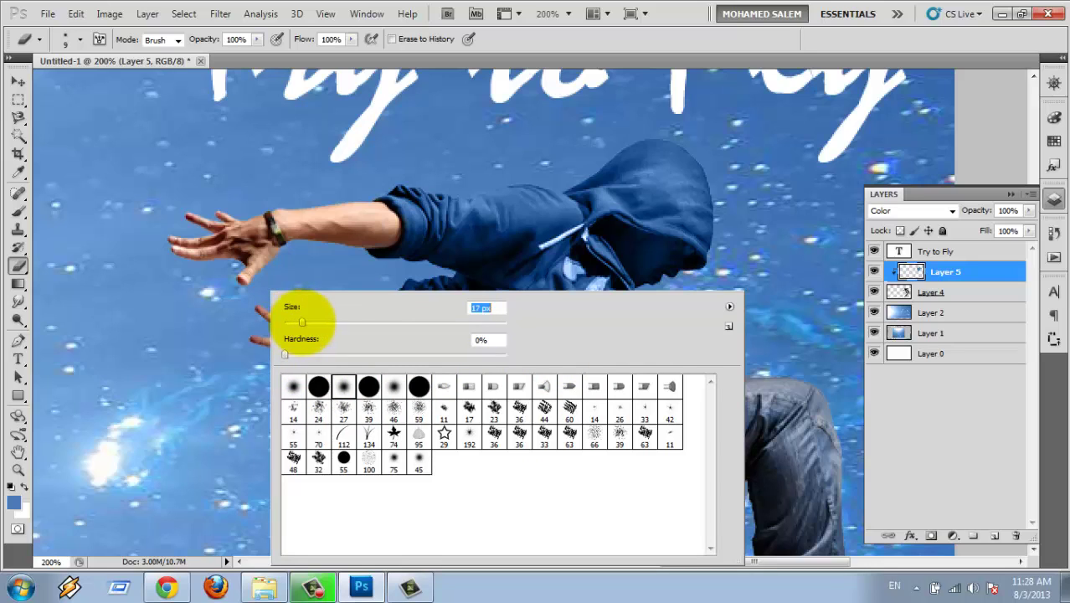
pyautogui.click(464, 323)
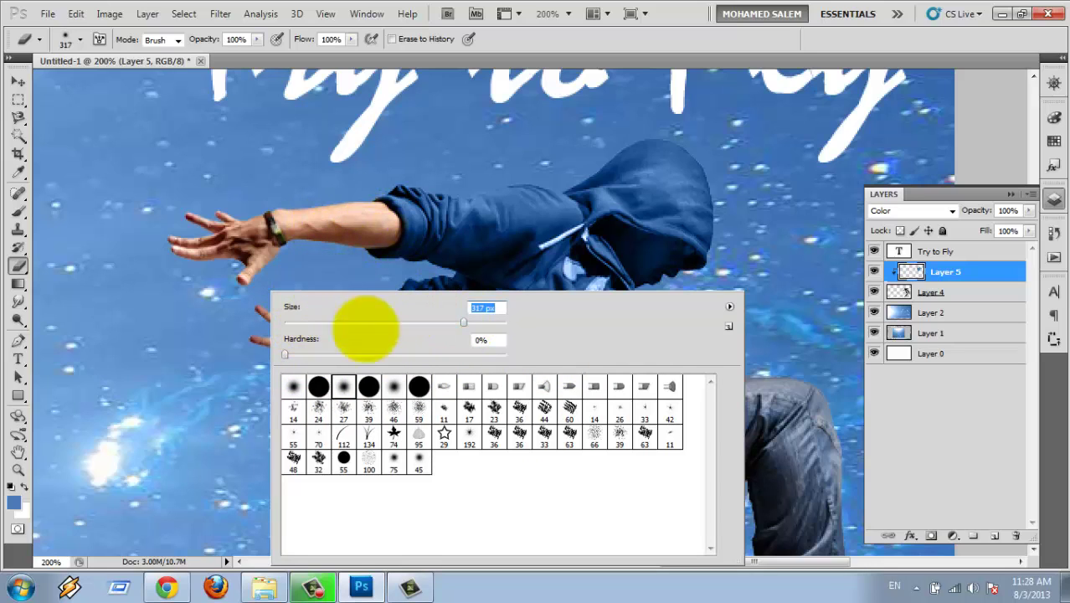
pyautogui.click(371, 322)
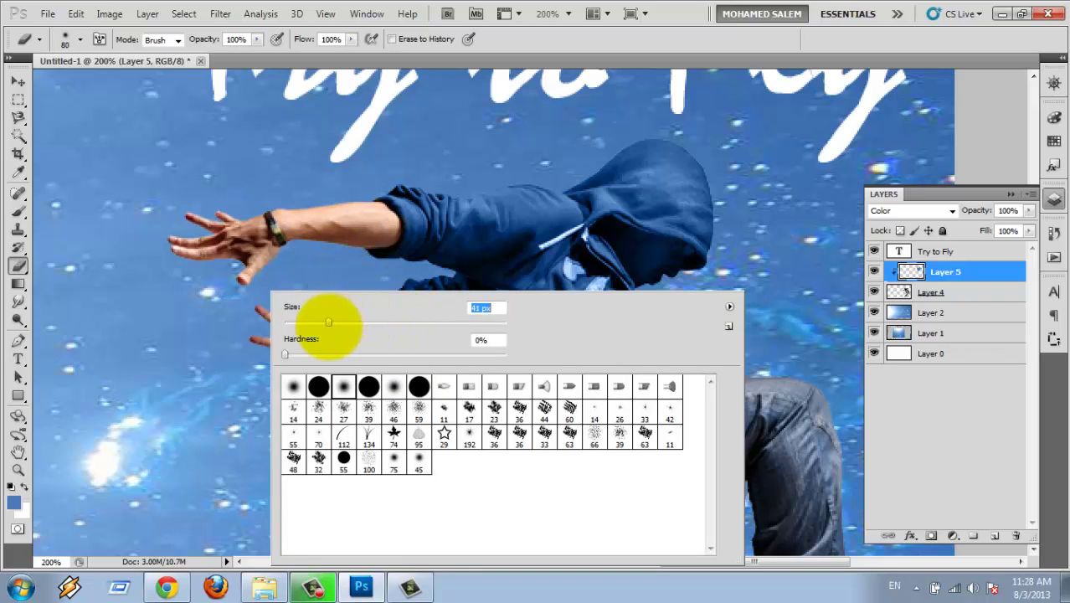
pyautogui.click(328, 322)
pyautogui.click(328, 251)
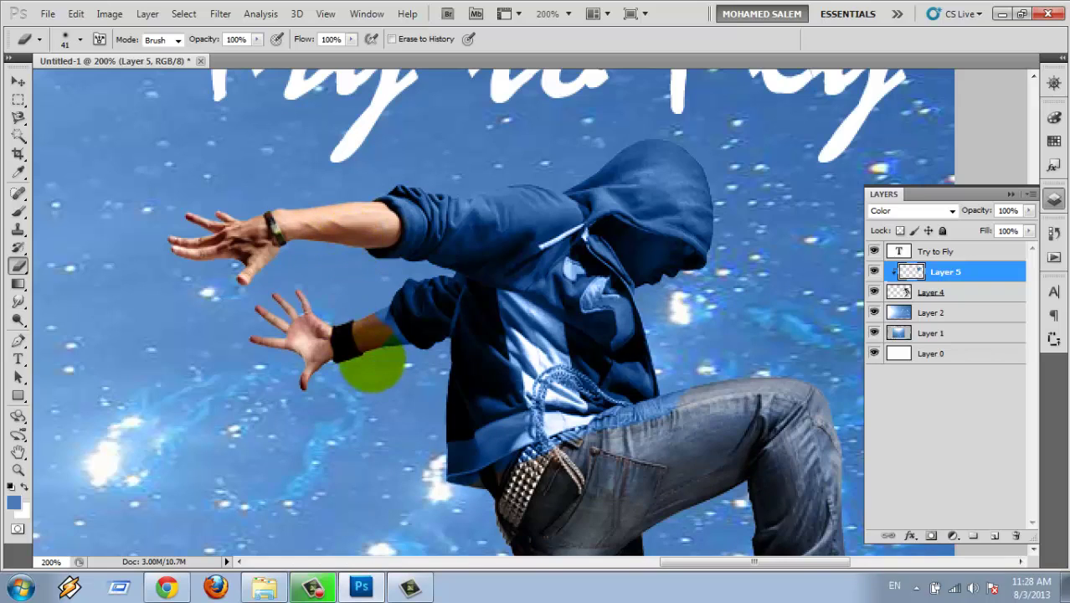
# Erase the blue tint from the lower arm, the shirt and the hem
pyautogui.moveTo(388, 362)
pyautogui.mouseDown()
pyautogui.moveTo(394, 370)
pyautogui.moveTo(358, 306)
pyautogui.moveTo(373, 343)
pyautogui.mouseUp()
pyautogui.moveTo(490, 454)
pyautogui.mouseDown()
pyautogui.moveTo(490, 442)
pyautogui.moveTo(503, 455)
pyautogui.moveTo(457, 473)
pyautogui.moveTo(561, 442)
pyautogui.moveTo(514, 431)
pyautogui.moveTo(557, 373)
pyautogui.moveTo(526, 345)
pyautogui.moveTo(537, 319)
pyautogui.moveTo(529, 328)
pyautogui.mouseUp()
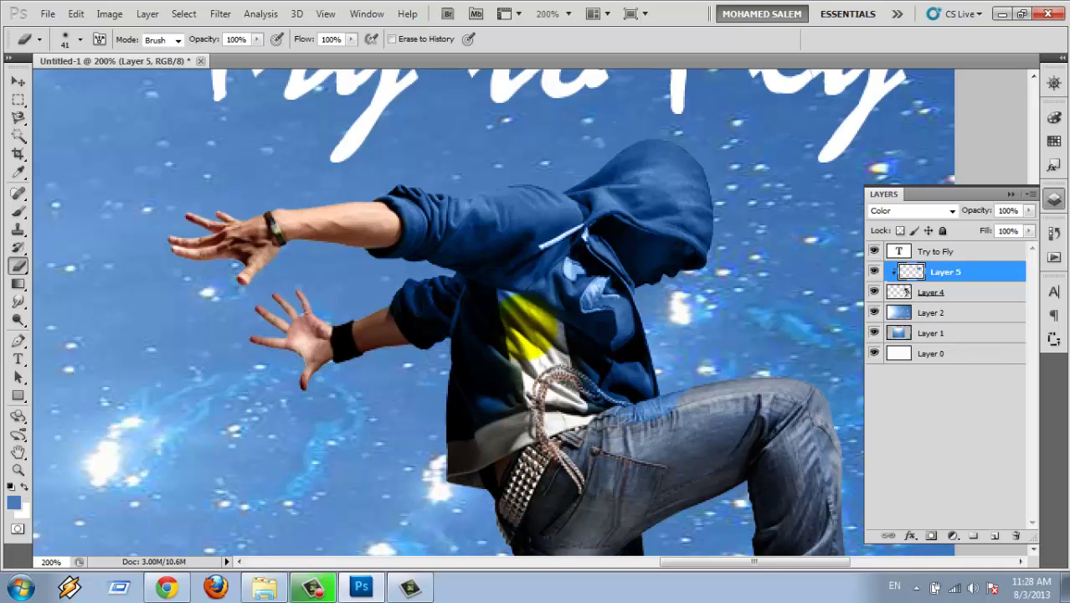
pyautogui.rightClick(526, 312)
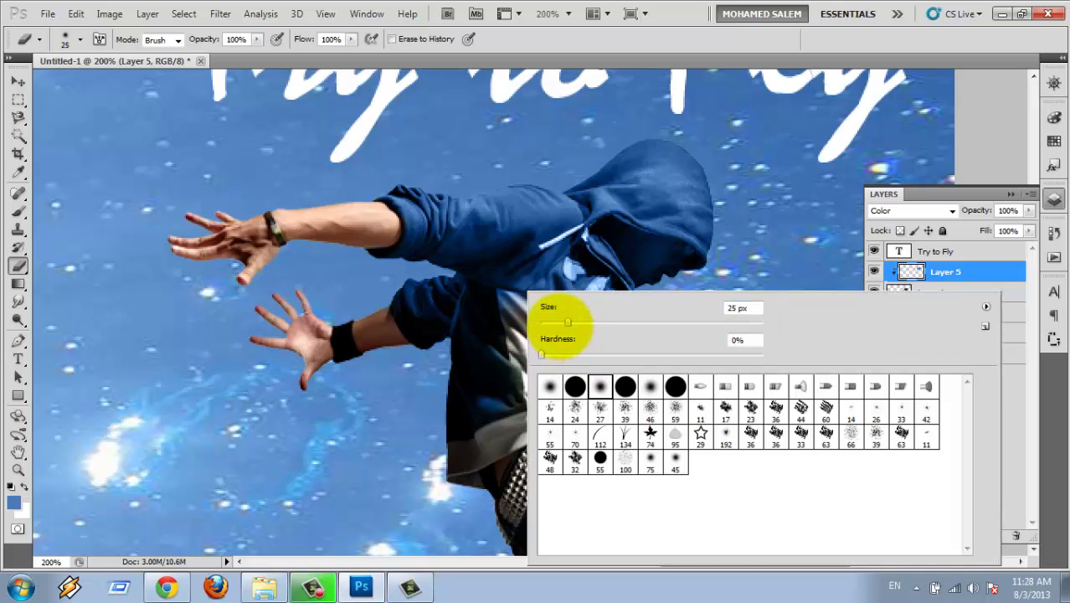
# Shrink the eraser to 15 px and erase the blue tint along the hood's inner edge and face
pyautogui.moveTo(571, 322)
pyautogui.mouseDown()
pyautogui.moveTo(557, 322)
pyautogui.moveTo(626, 292)
pyautogui.moveTo(591, 281)
pyautogui.moveTo(649, 333)
pyautogui.moveTo(633, 382)
pyautogui.moveTo(647, 377)
pyautogui.moveTo(645, 359)
pyautogui.moveTo(659, 374)
pyautogui.moveTo(640, 398)
pyautogui.moveTo(626, 382)
pyautogui.mouseUp()
pyautogui.press('Return')
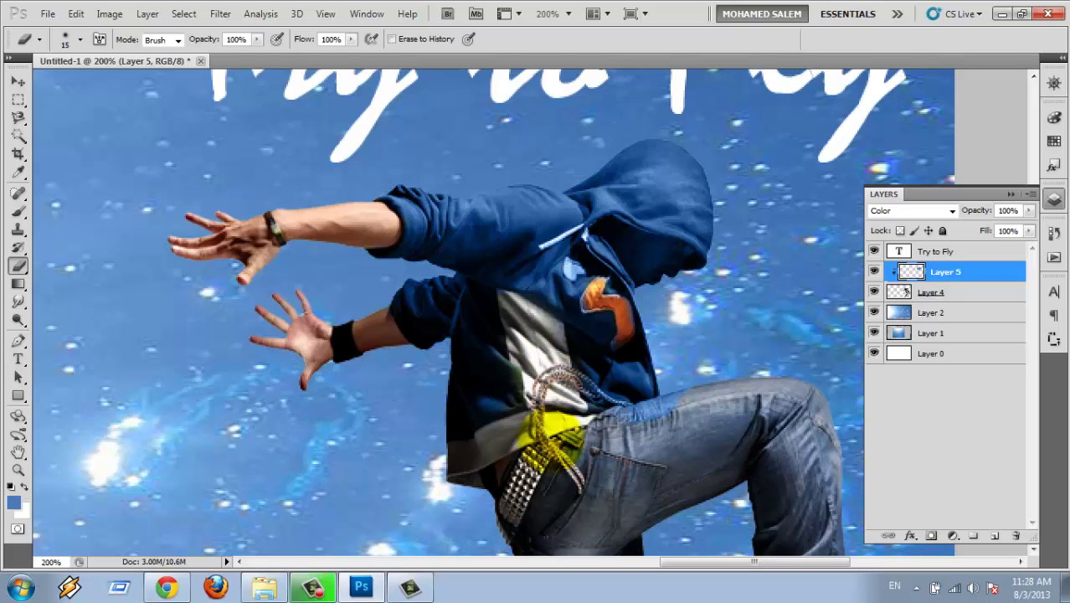
pyautogui.click(668, 382)
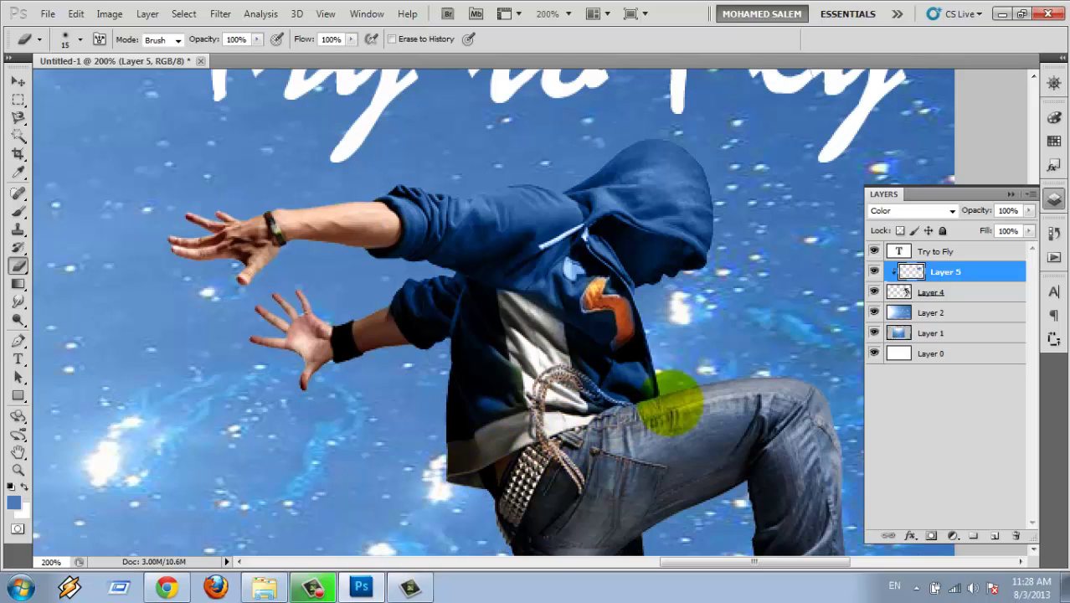
pyautogui.click(666, 258)
pyautogui.moveTo(670, 255); pyautogui.dragTo(629, 214)
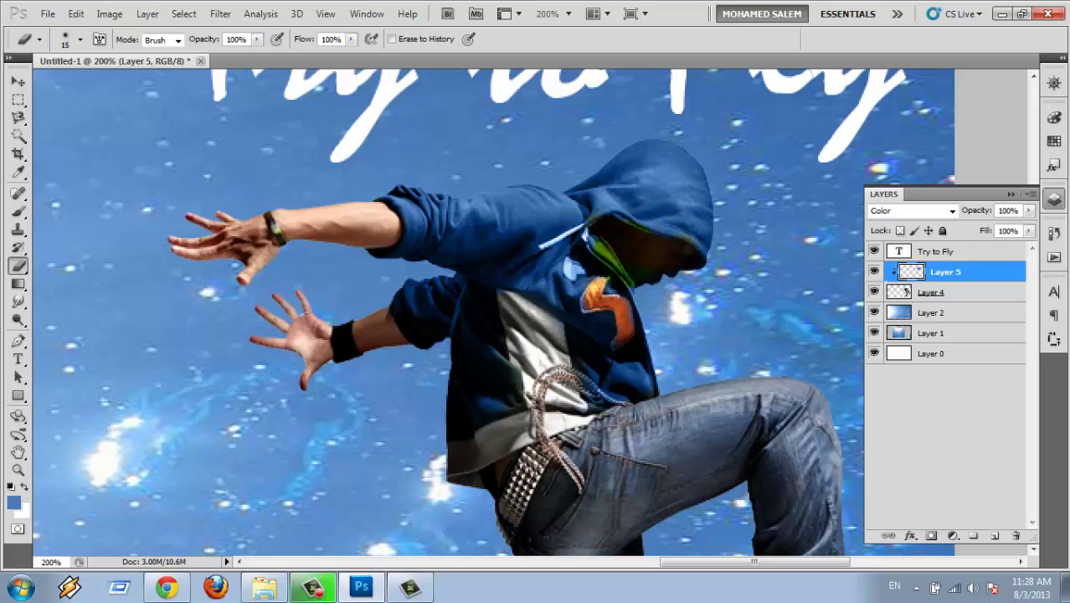
pyautogui.moveTo(630, 213); pyautogui.dragTo(596, 224)
pyautogui.moveTo(674, 268)
pyautogui.mouseDown()
pyautogui.moveTo(594, 239)
pyautogui.moveTo(565, 276)
pyautogui.moveTo(563, 224)
pyautogui.mouseUp()
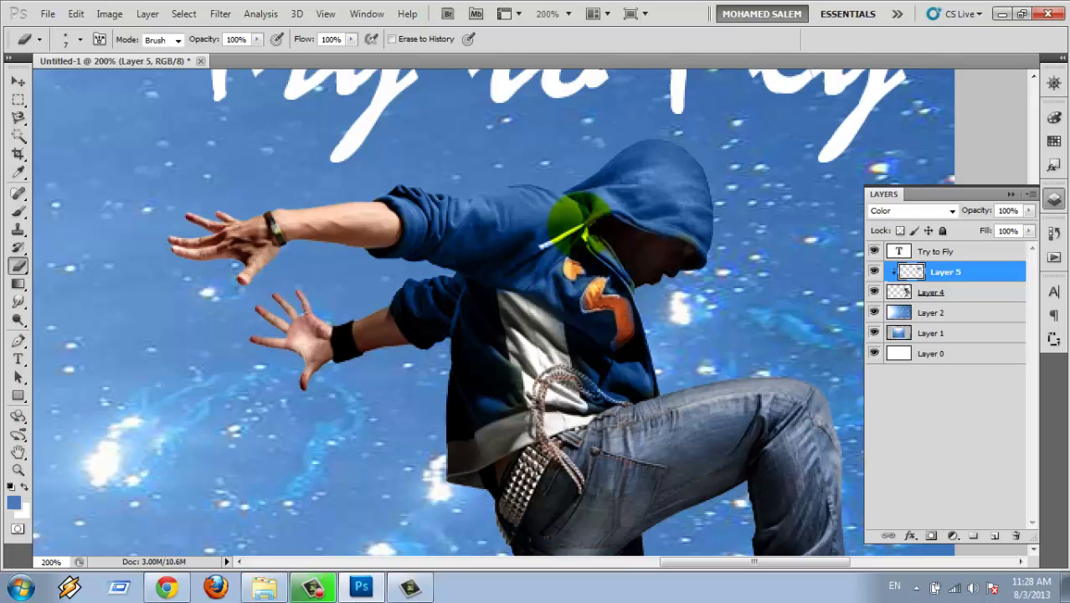
pyautogui.moveTo(561, 235)
pyautogui.mouseDown()
pyautogui.moveTo(545, 245)
pyautogui.moveTo(587, 226)
pyautogui.mouseUp()
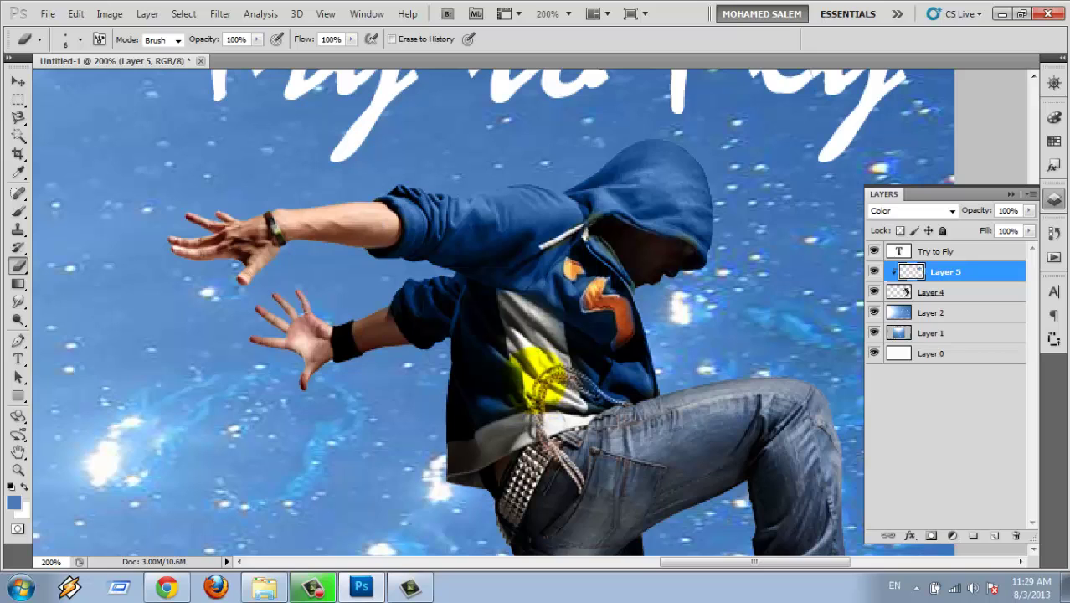
# Switch to the Brush, make strokes over the dancer, and zoom out to show the whole poster
pyautogui.click(199, 327)
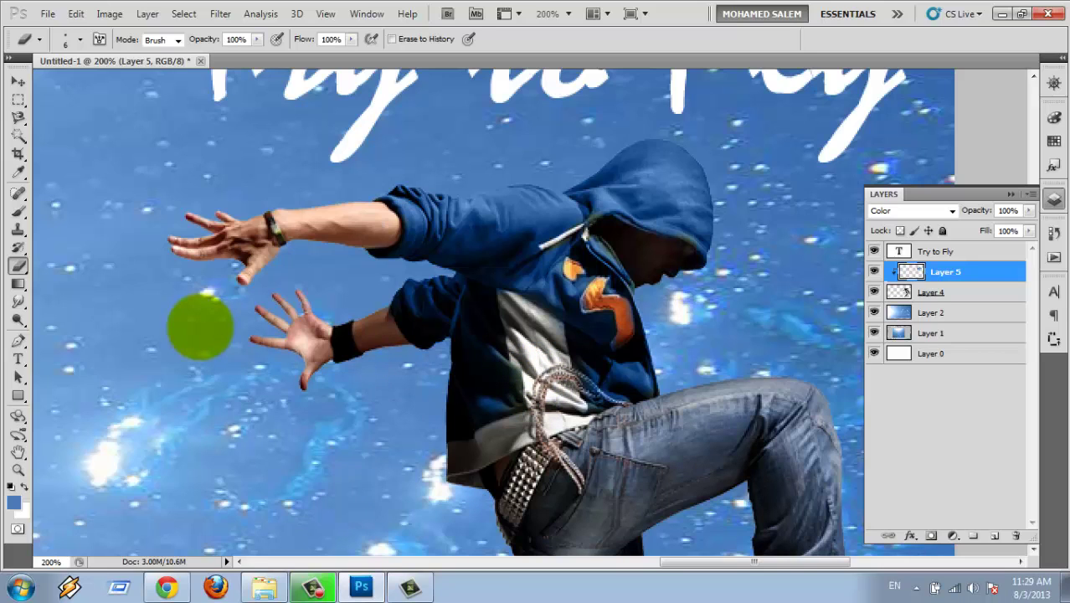
pyautogui.click(17, 211)
pyautogui.click(395, 374)
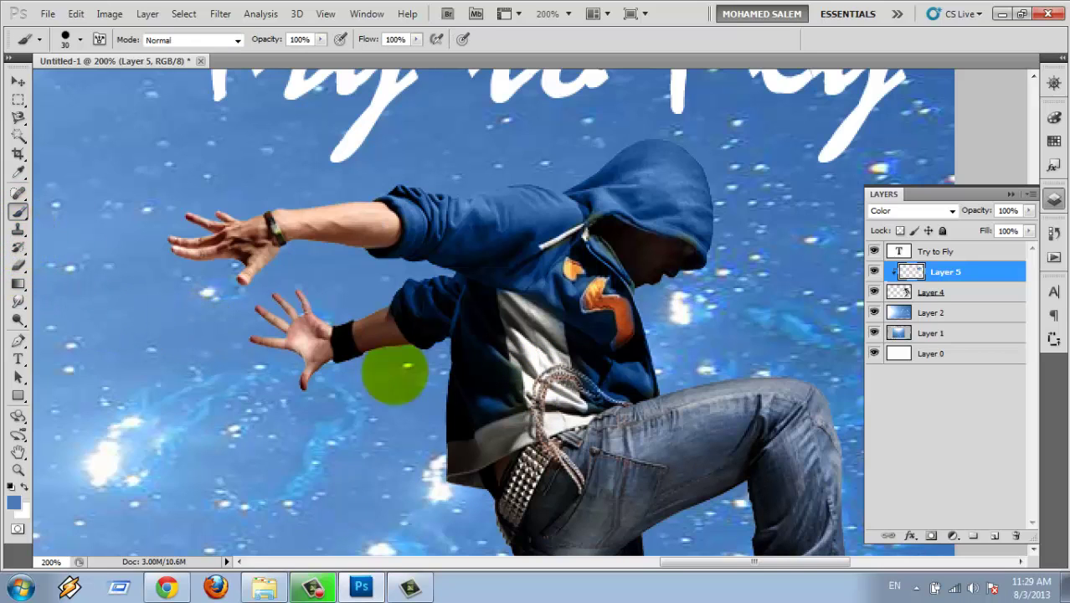
pyautogui.moveTo(395, 374); pyautogui.dragTo(519, 381)
pyautogui.click(444, 358)
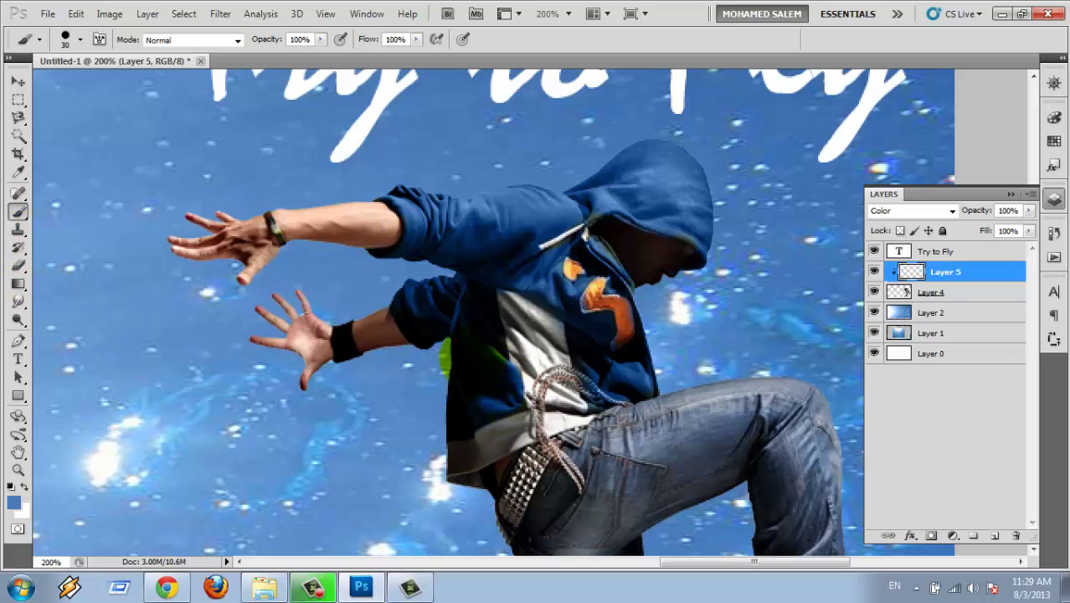
pyautogui.moveTo(446, 350)
pyautogui.mouseDown()
pyautogui.moveTo(555, 191)
pyautogui.moveTo(575, 199)
pyautogui.moveTo(676, 168)
pyautogui.moveTo(689, 179)
pyautogui.moveTo(687, 214)
pyautogui.moveTo(674, 174)
pyautogui.moveTo(638, 183)
pyautogui.mouseUp()
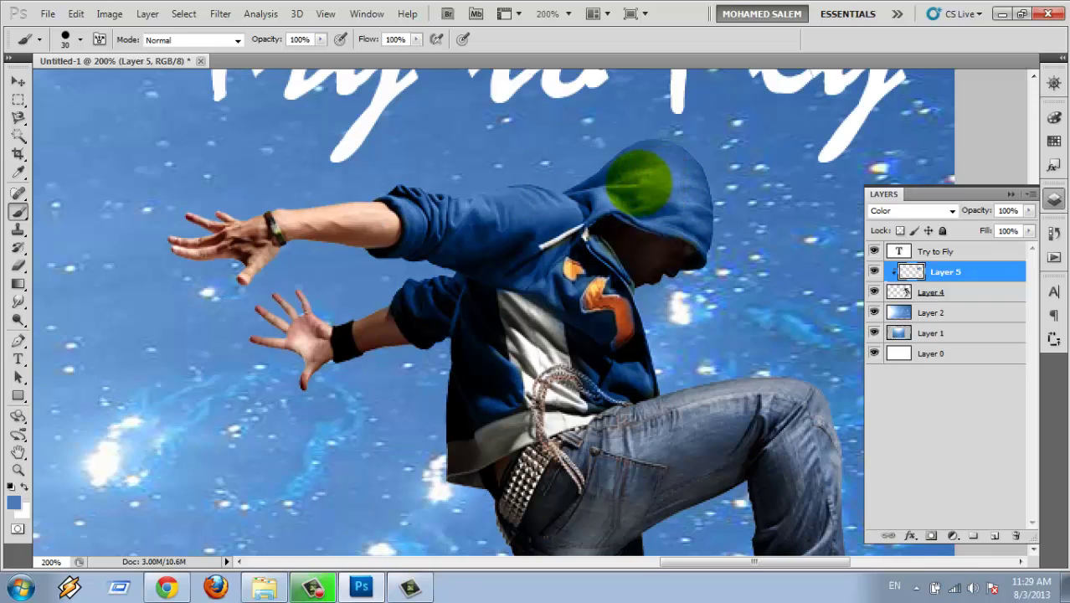
pyautogui.hotkey('ctrl', '-')
pyautogui.hotkey('ctrl', '-')
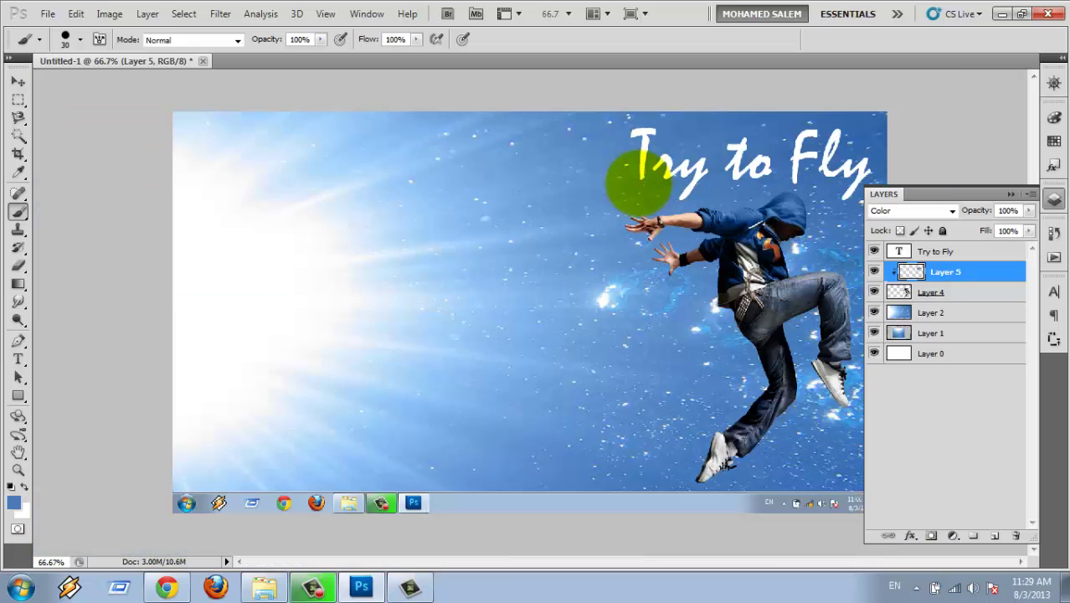
pyautogui.moveTo(638, 182); pyautogui.dragTo(573, 430)
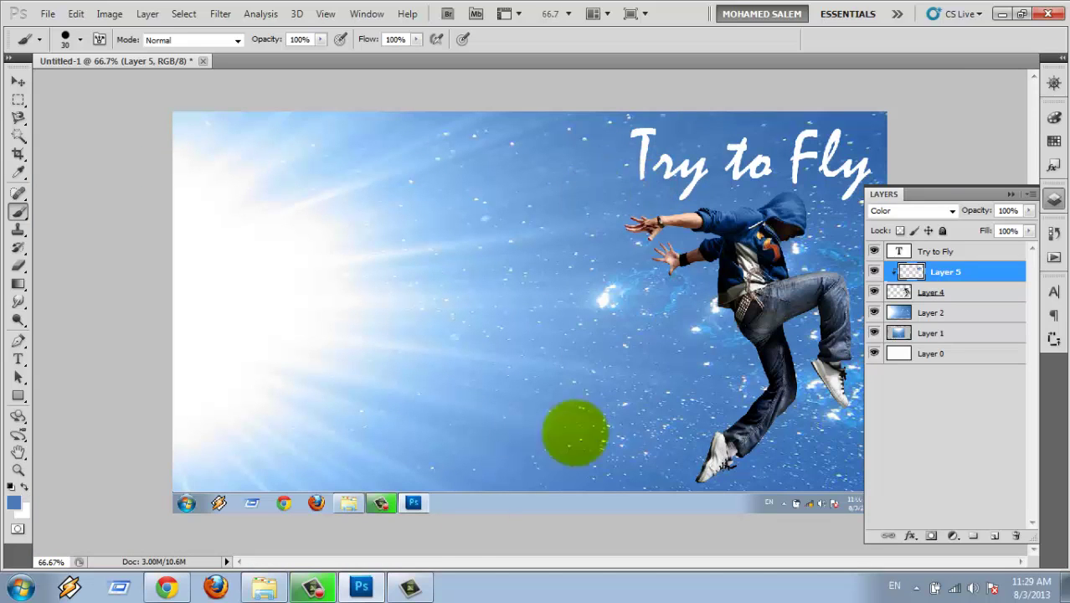
# Open the 'back ground' JPEG from the class folder in Windows Photo Viewer
pyautogui.click(283, 583)
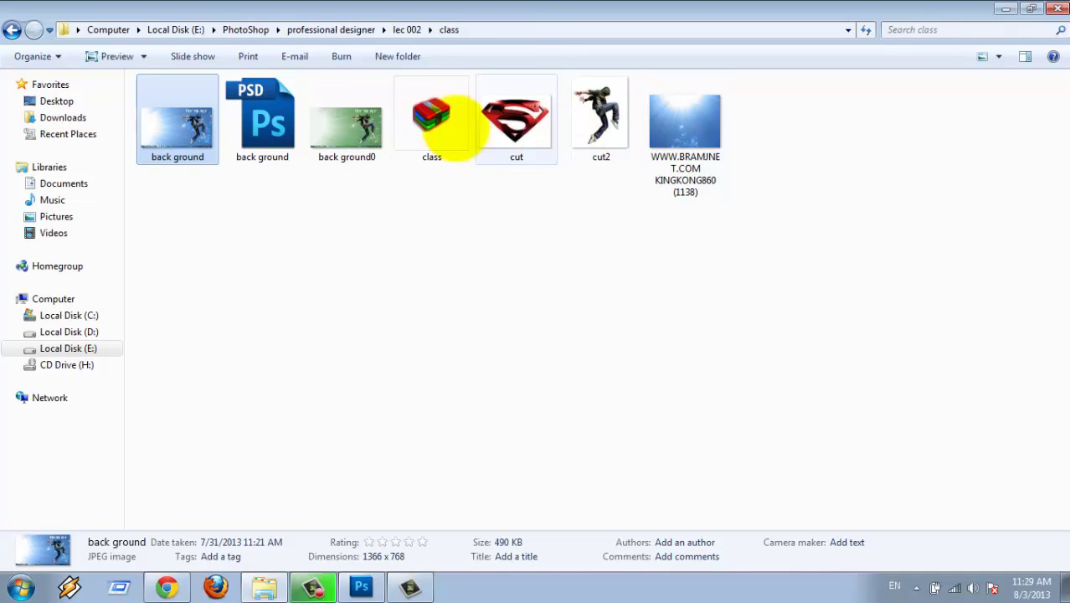
pyautogui.doubleClick(177, 125)
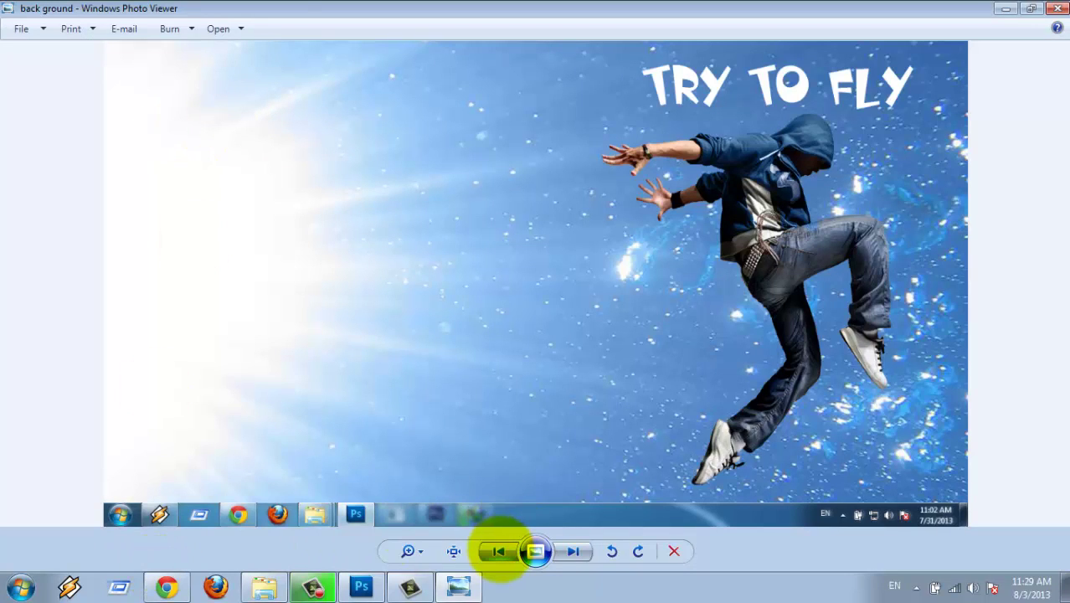
# Step back to the green 'back ground0' reference poster, then return to Photoshop
pyautogui.click(497, 551)
pyautogui.click(498, 551)
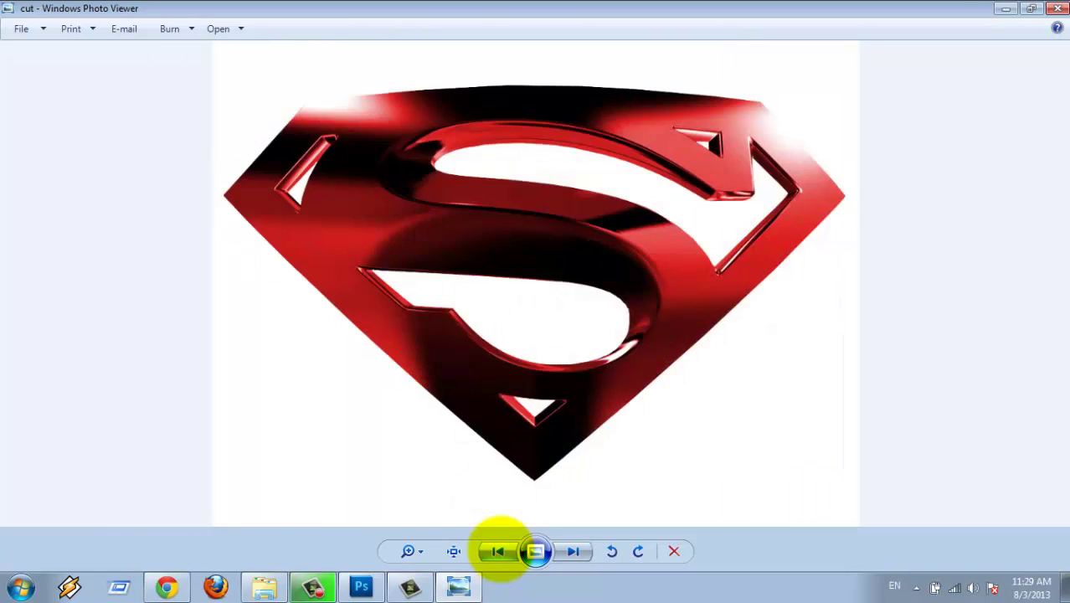
pyautogui.click(498, 551)
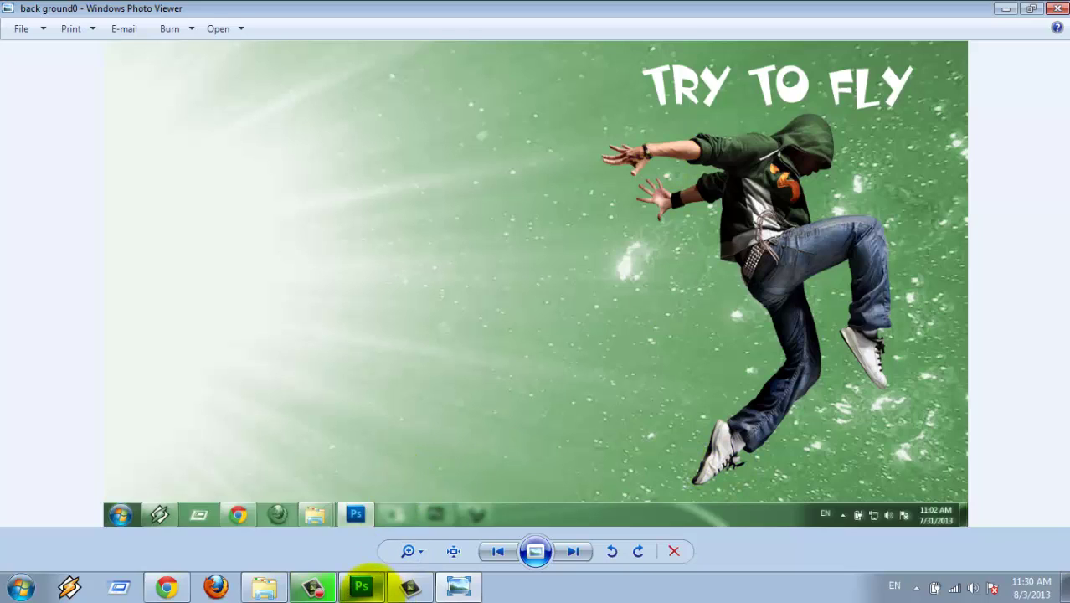
pyautogui.click(362, 586)
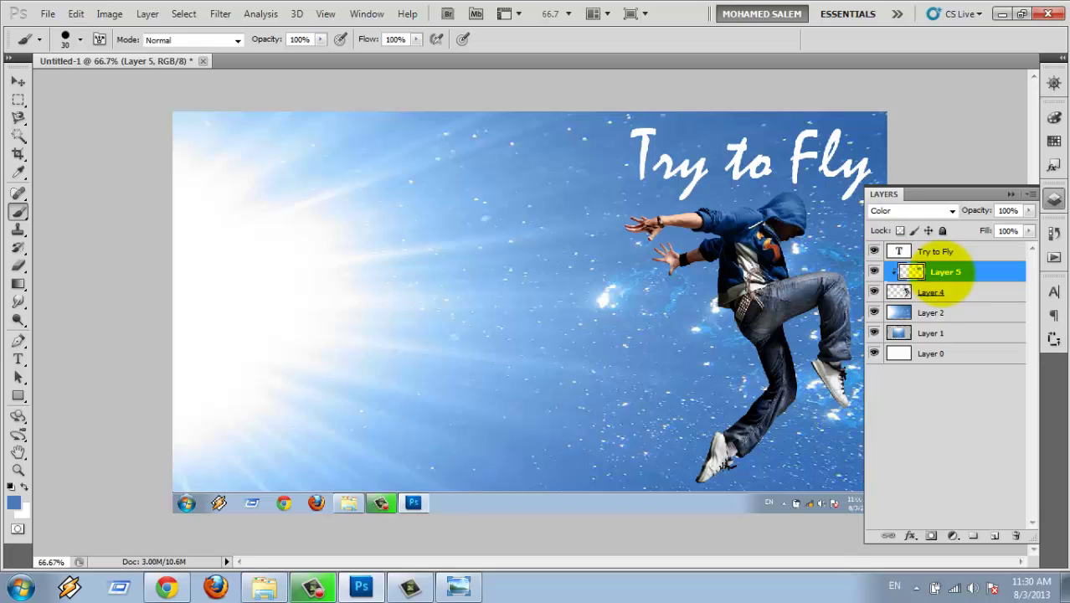
# Delete Layer 5 to restore the hoodie, then open Hue/Saturation on the Layer 2 sunburst
pyautogui.press('Delete')
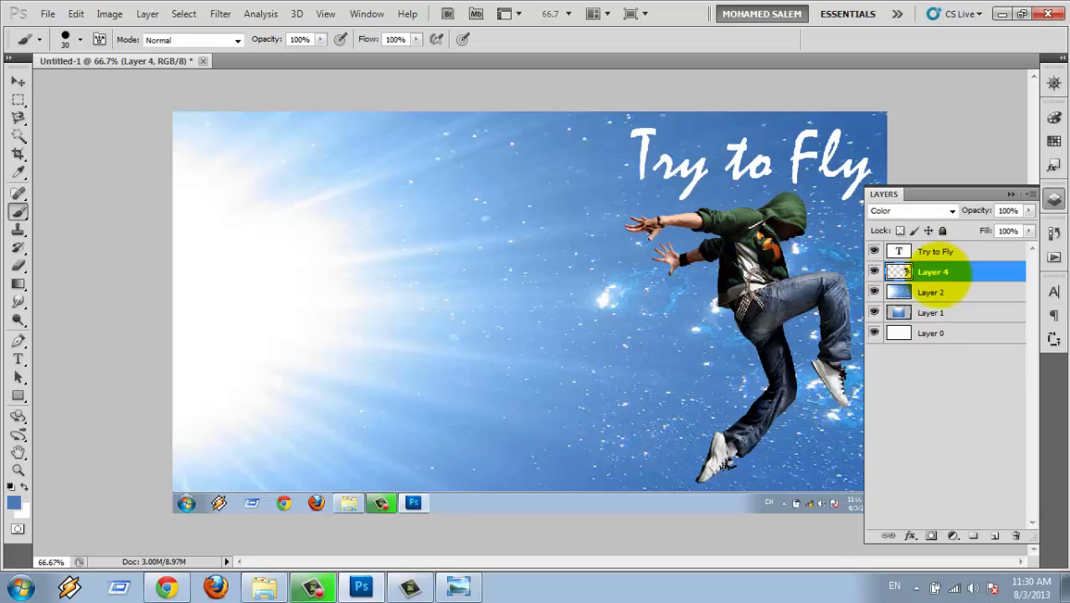
pyautogui.hotkey('ctrl', 'z')
pyautogui.click(874, 271)
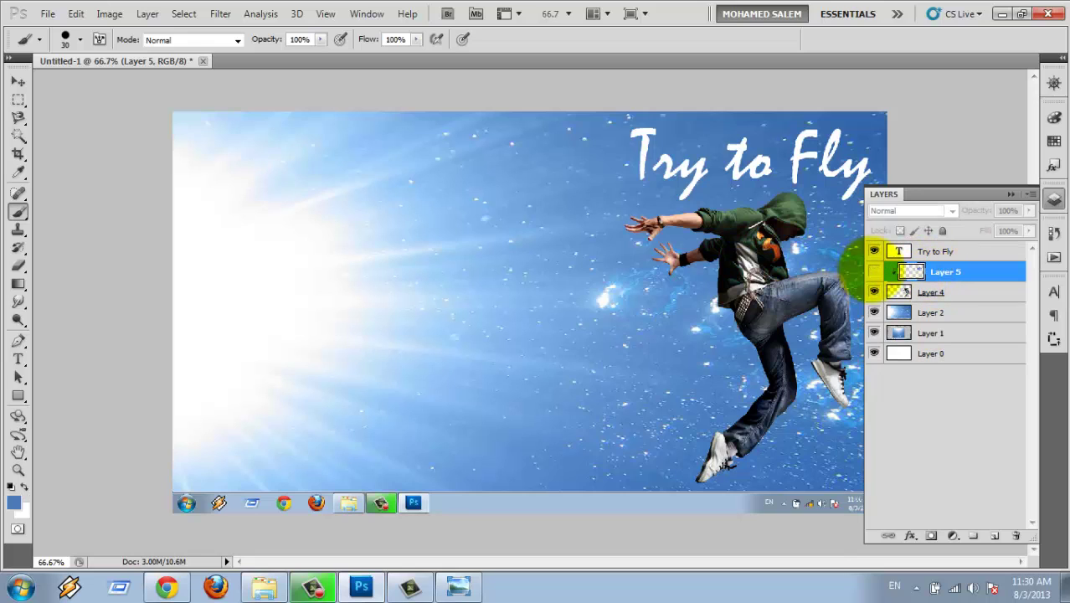
pyautogui.press('Delete')
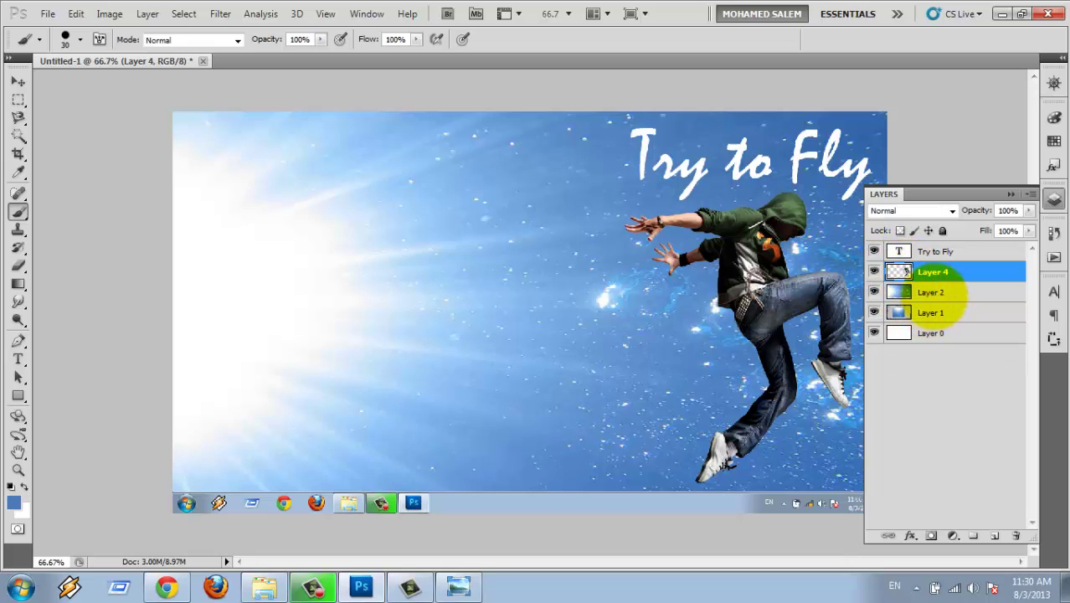
pyautogui.click(913, 293)
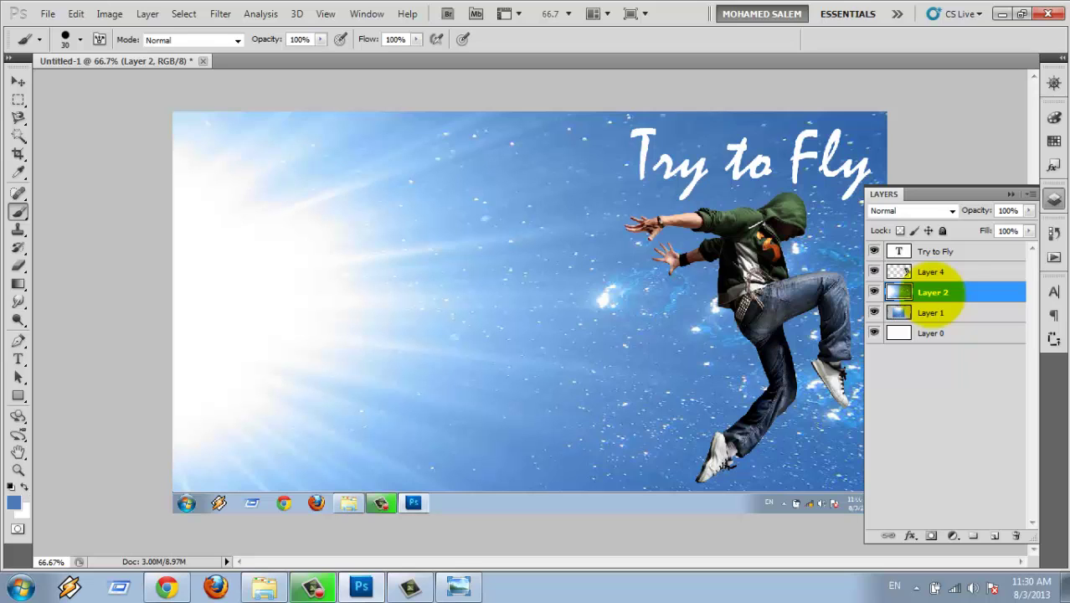
pyautogui.hotkey('ctrl', 'u')
# Colorize Layer 2's sunburst green with Hue 121, Saturation 28, Lightness -11
pyautogui.moveTo(287, 132); pyautogui.dragTo(485, 108)
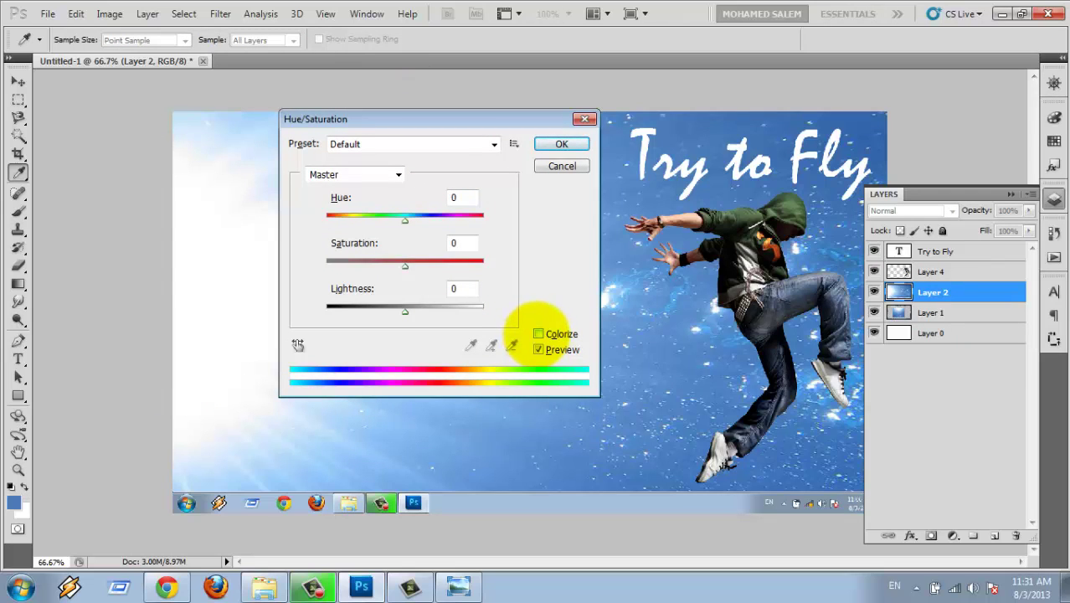
pyautogui.click(538, 335)
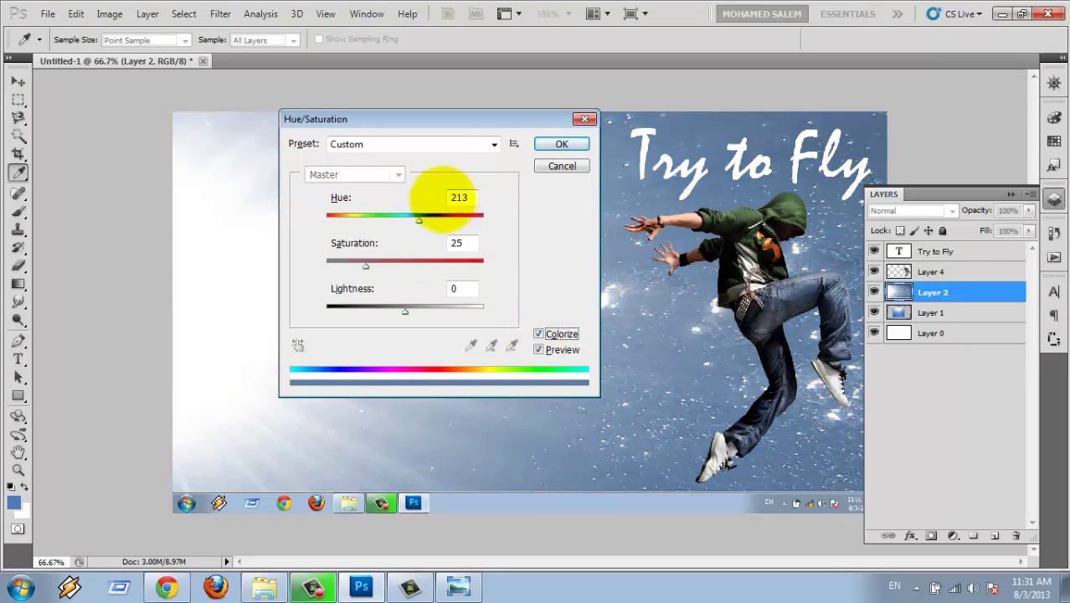
pyautogui.moveTo(477, 116); pyautogui.dragTo(705, 102)
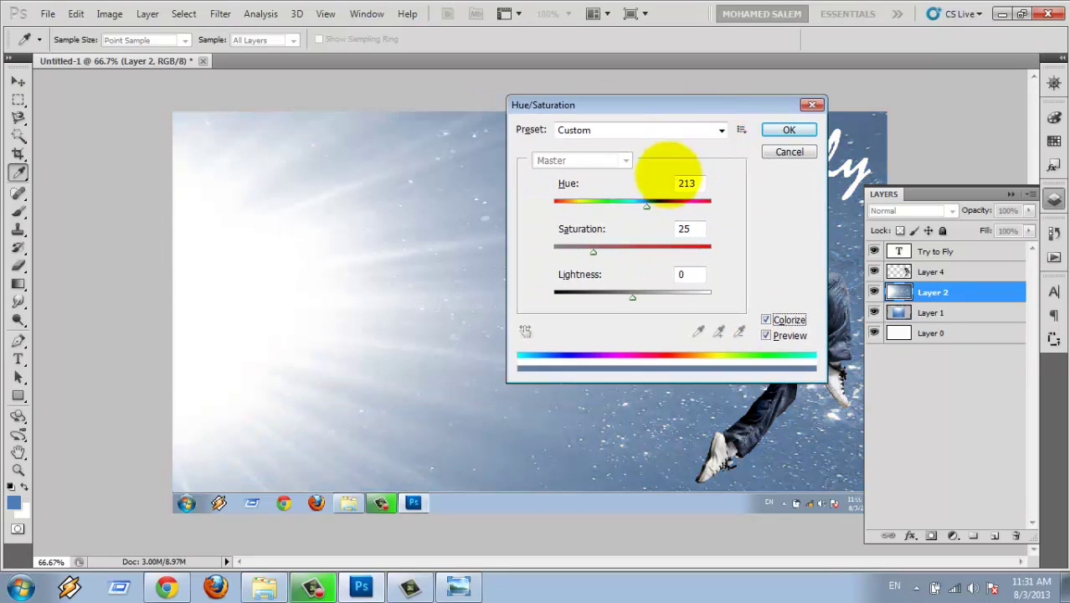
pyautogui.moveTo(646, 206); pyautogui.dragTo(601, 204)
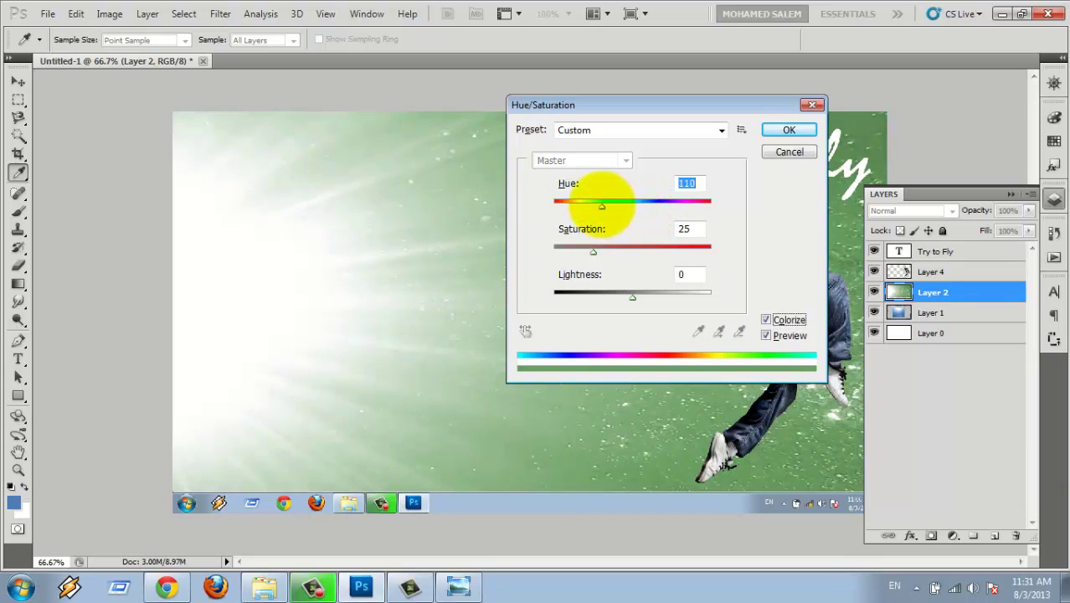
pyautogui.click(607, 204)
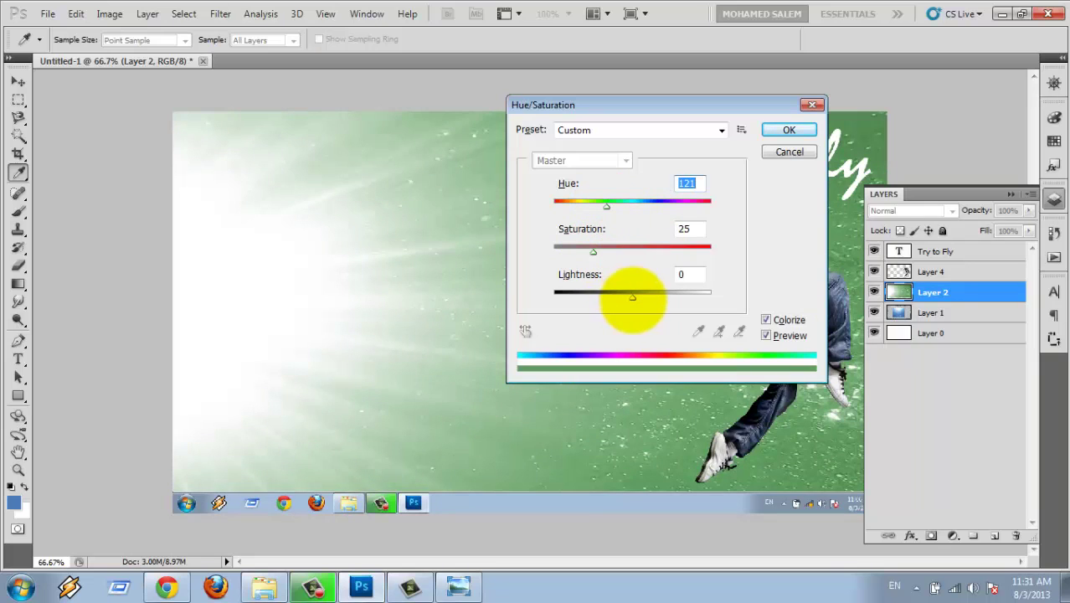
pyautogui.moveTo(632, 295)
pyautogui.mouseDown()
pyautogui.moveTo(599, 294)
pyautogui.moveTo(621, 295)
pyautogui.mouseUp()
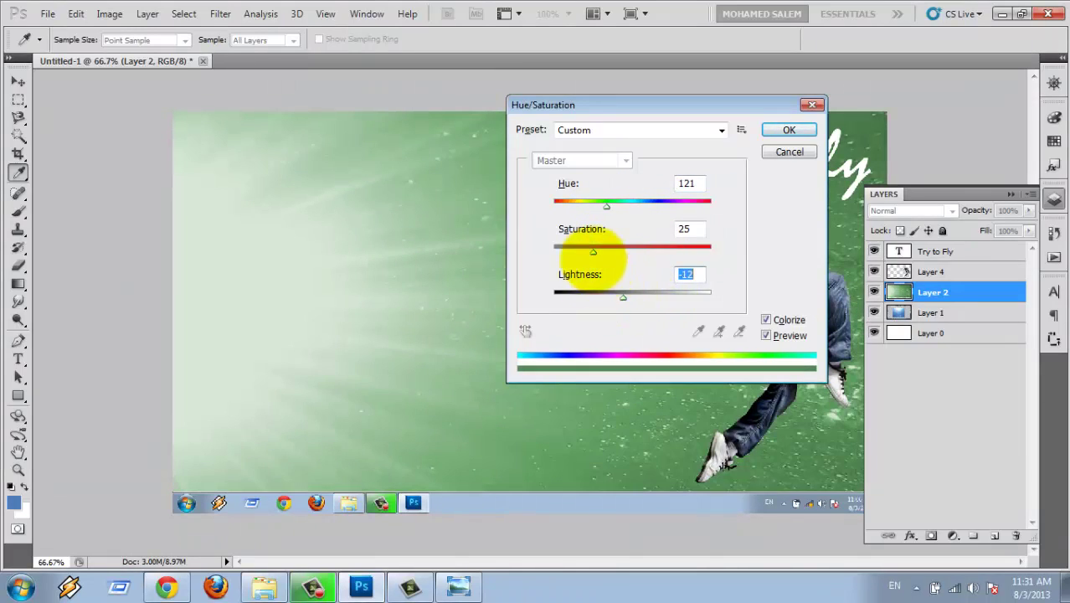
pyautogui.moveTo(603, 252); pyautogui.dragTo(611, 251)
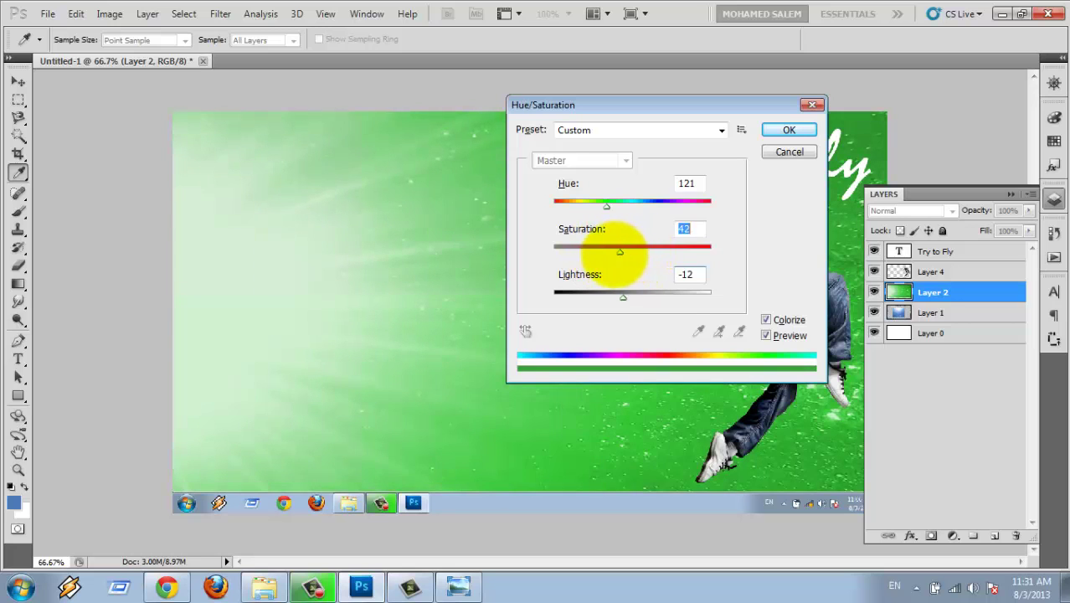
pyautogui.moveTo(624, 294); pyautogui.dragTo(624, 295)
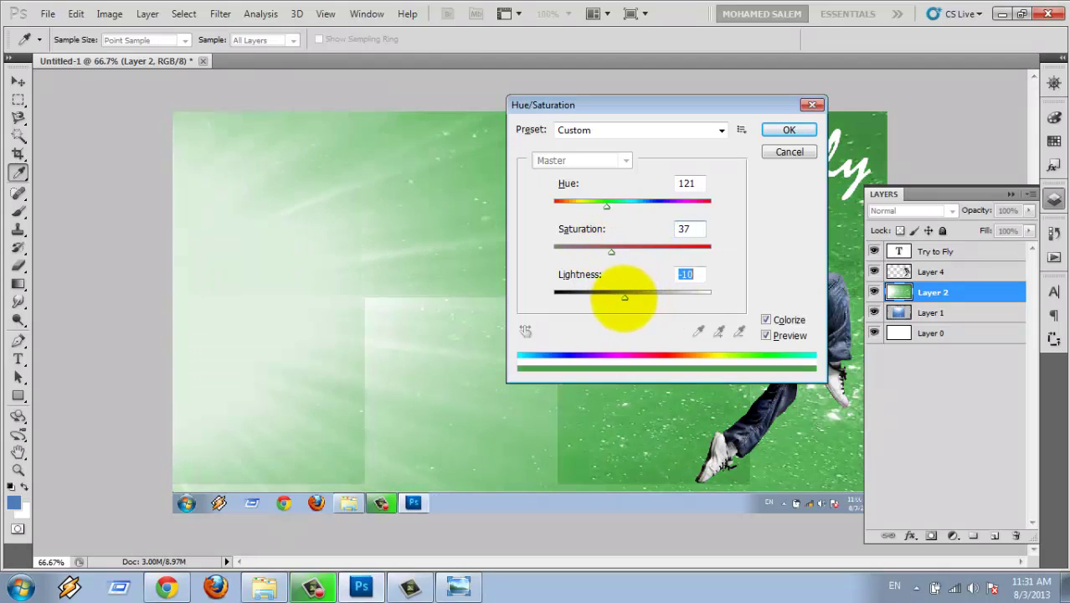
pyautogui.moveTo(611, 251); pyautogui.dragTo(598, 251)
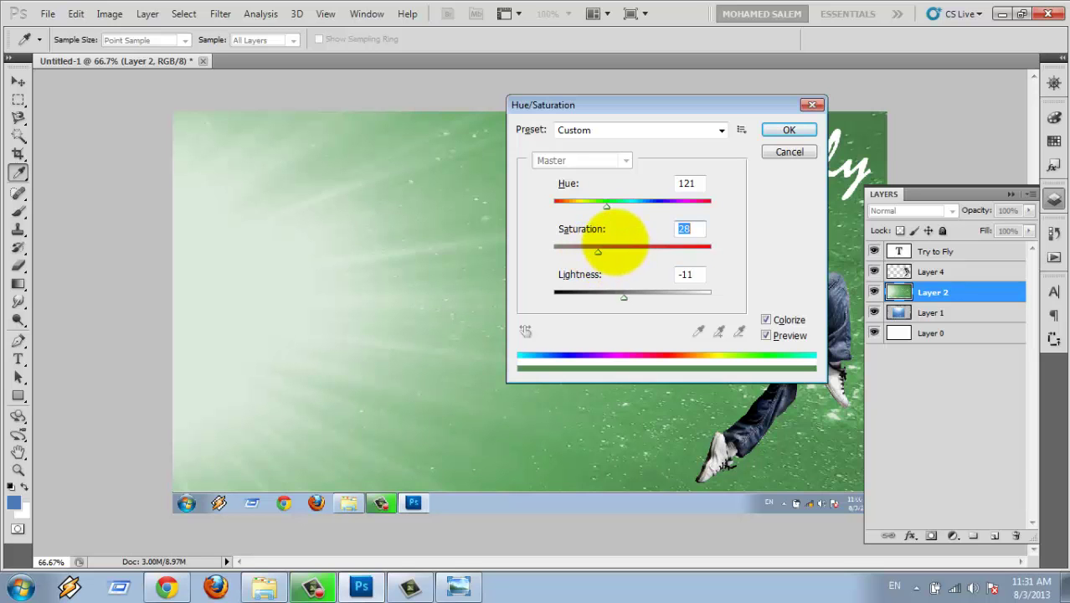
pyautogui.moveTo(672, 99)
pyautogui.mouseDown()
pyautogui.moveTo(264, 165)
pyautogui.moveTo(434, 86)
pyautogui.mouseUp()
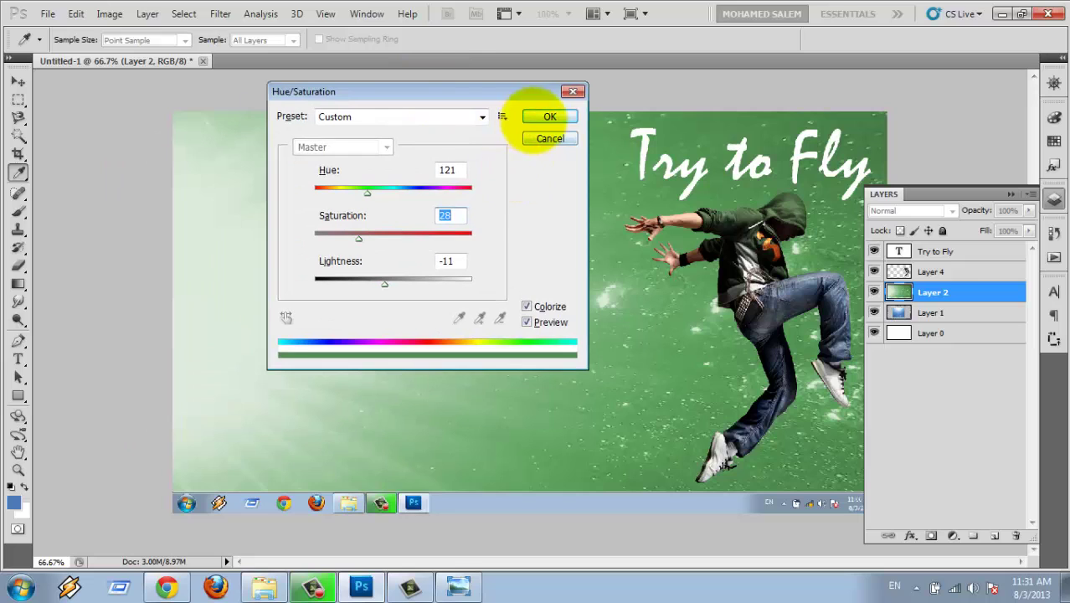
pyautogui.click(540, 119)
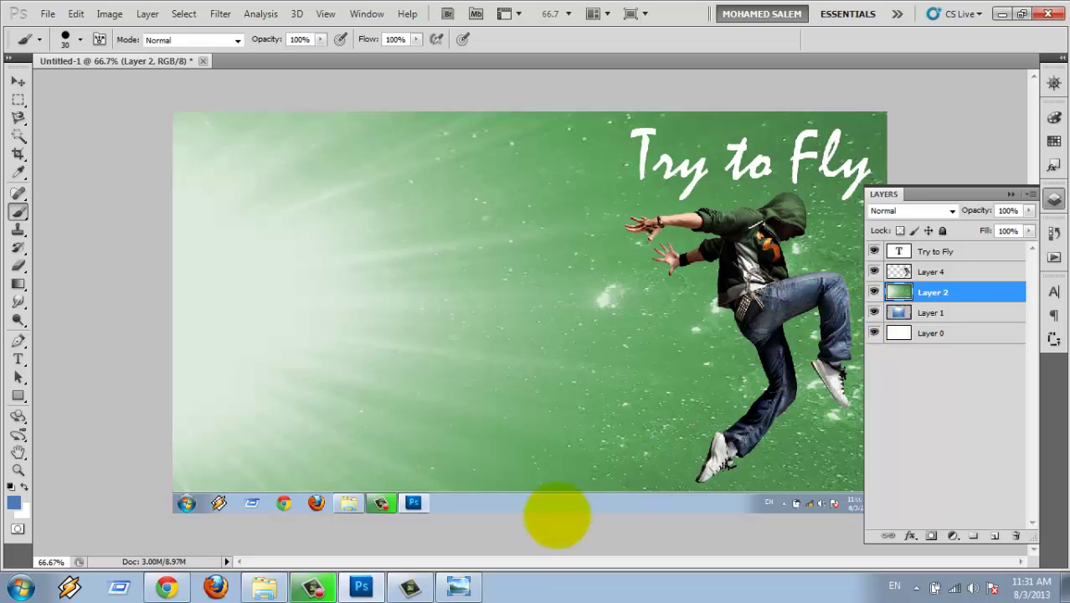
pyautogui.click(945, 313)
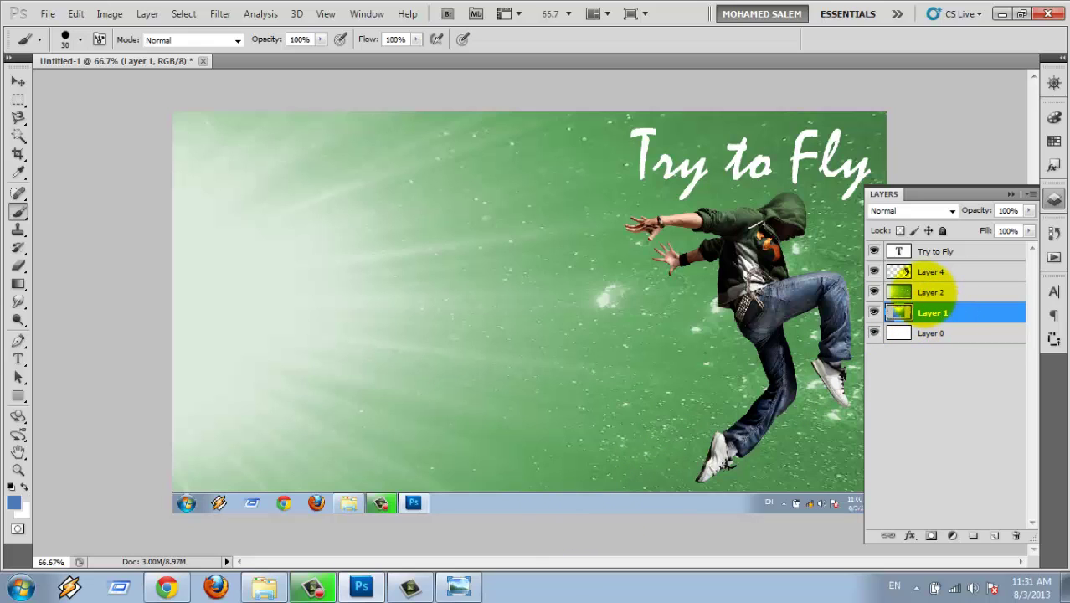
# Colorize Layer 1's taskbar strip green with Hue 113, Saturation 40, Lightness -21
pyautogui.hotkey('ctrl', 'u')
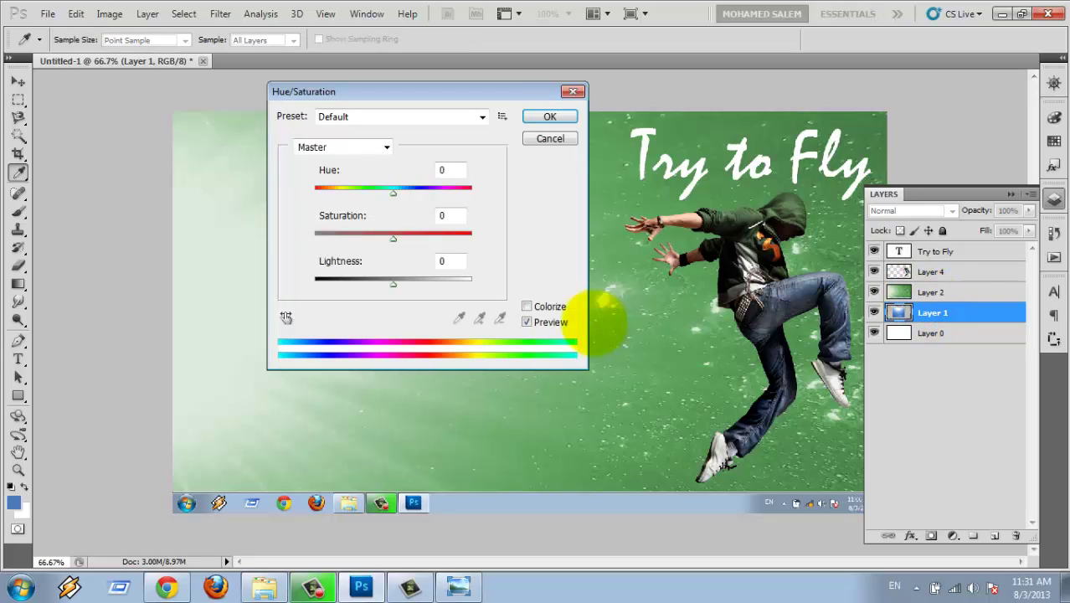
pyautogui.click(526, 307)
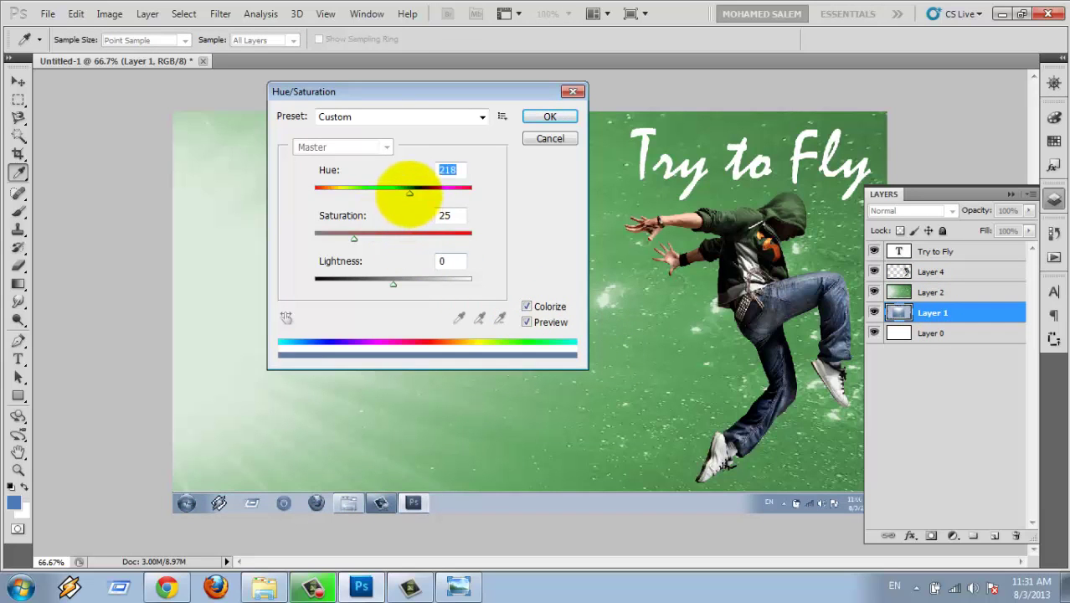
pyautogui.moveTo(410, 191); pyautogui.dragTo(364, 191)
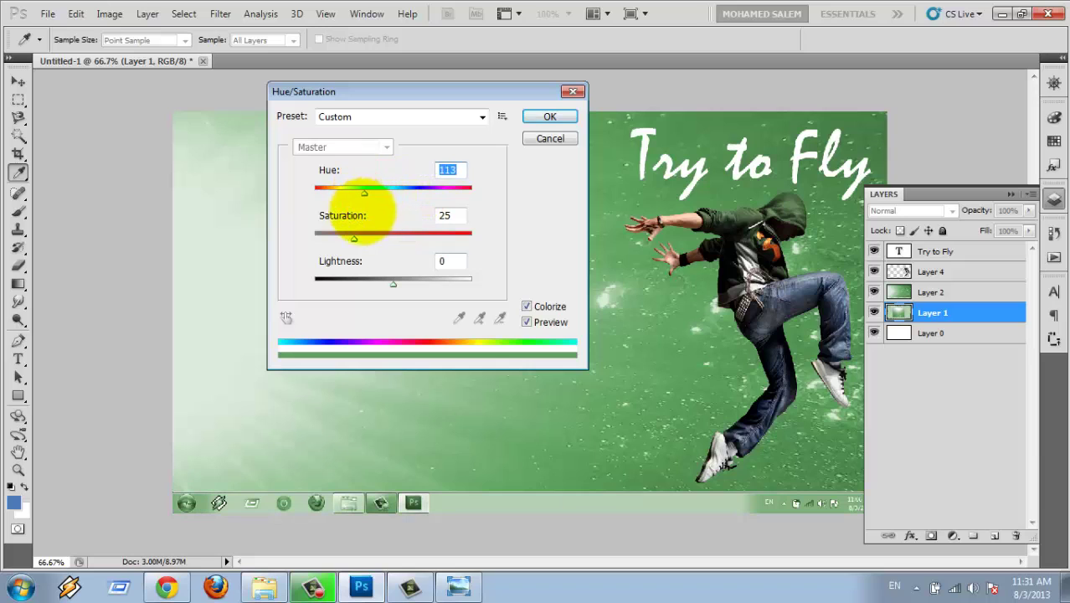
pyautogui.moveTo(354, 238); pyautogui.dragTo(378, 238)
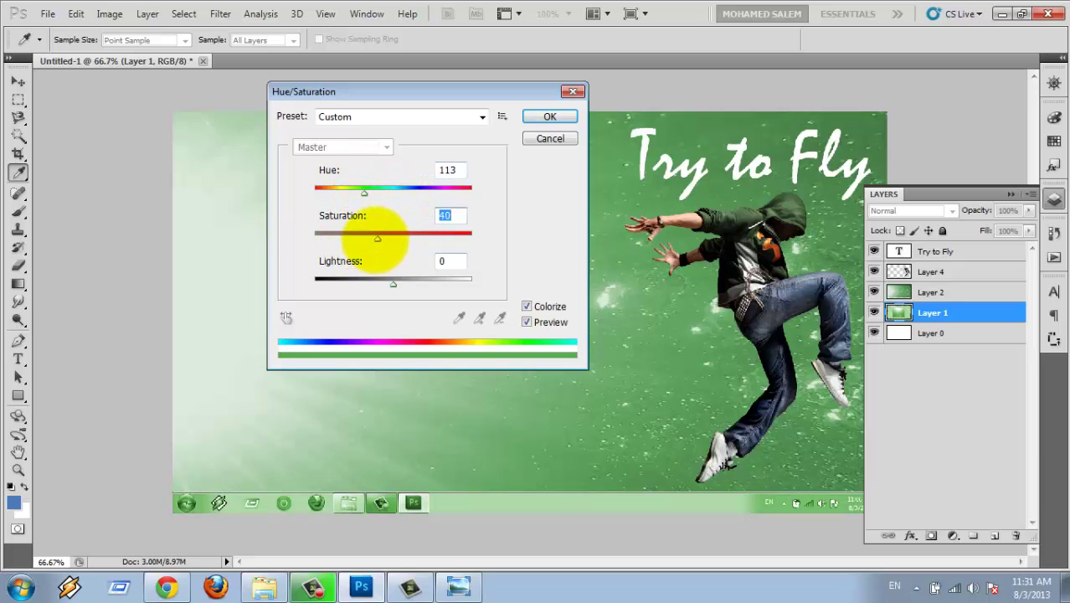
pyautogui.moveTo(393, 282)
pyautogui.mouseDown()
pyautogui.moveTo(406, 282)
pyautogui.moveTo(377, 283)
pyautogui.mouseUp()
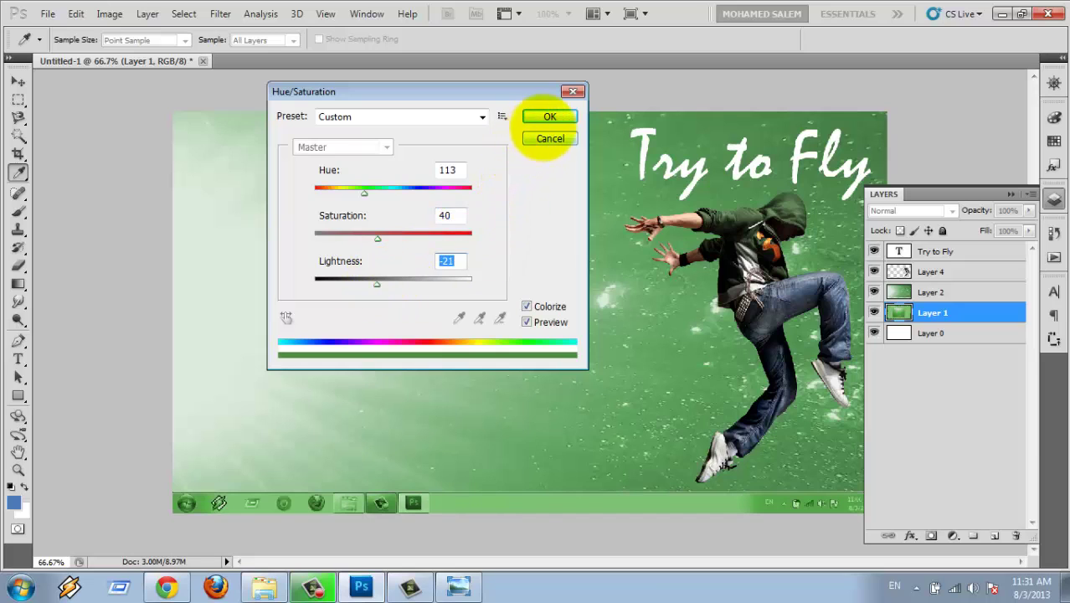
pyautogui.click(550, 116)
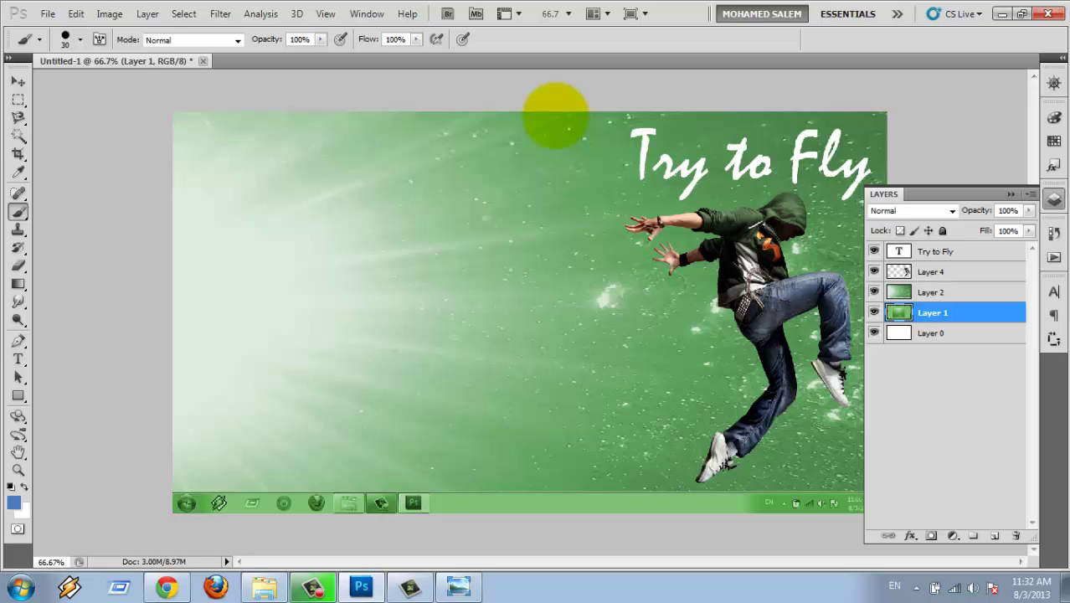
# Undo the taskbar colorize and duplicate Layer 1 as 'Layer 1 copy' above it
pyautogui.hotkey('ctrl', 'z')
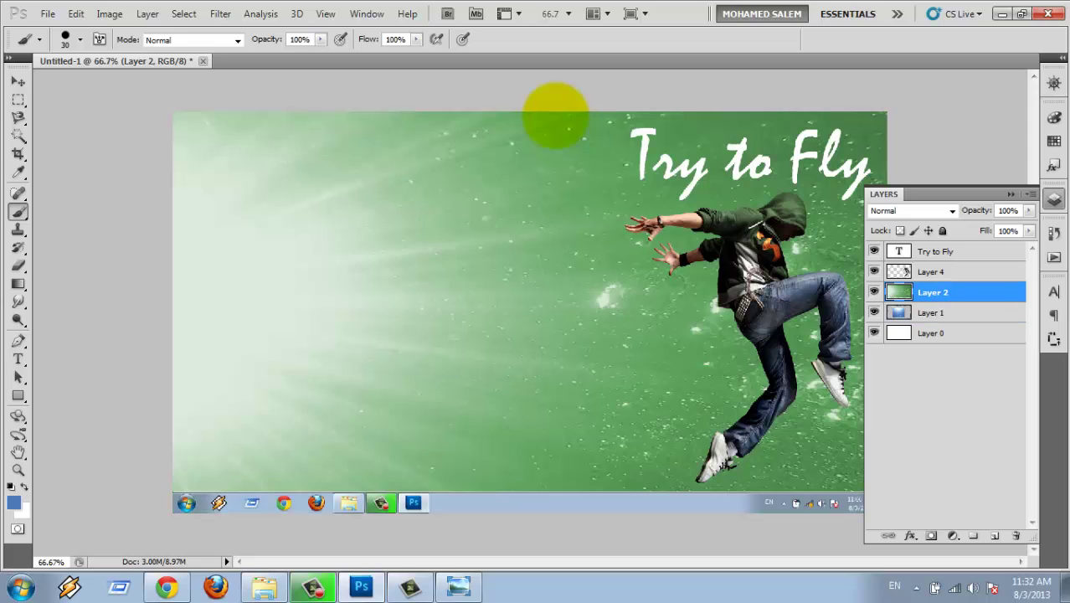
pyautogui.click(988, 311)
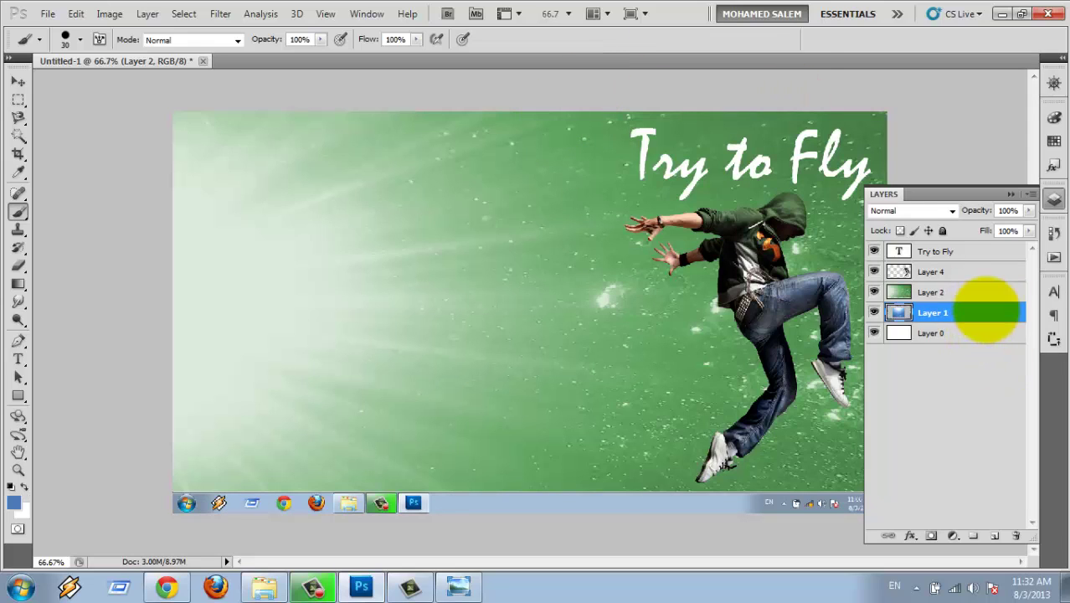
pyautogui.hotkey('ctrl', 'j')
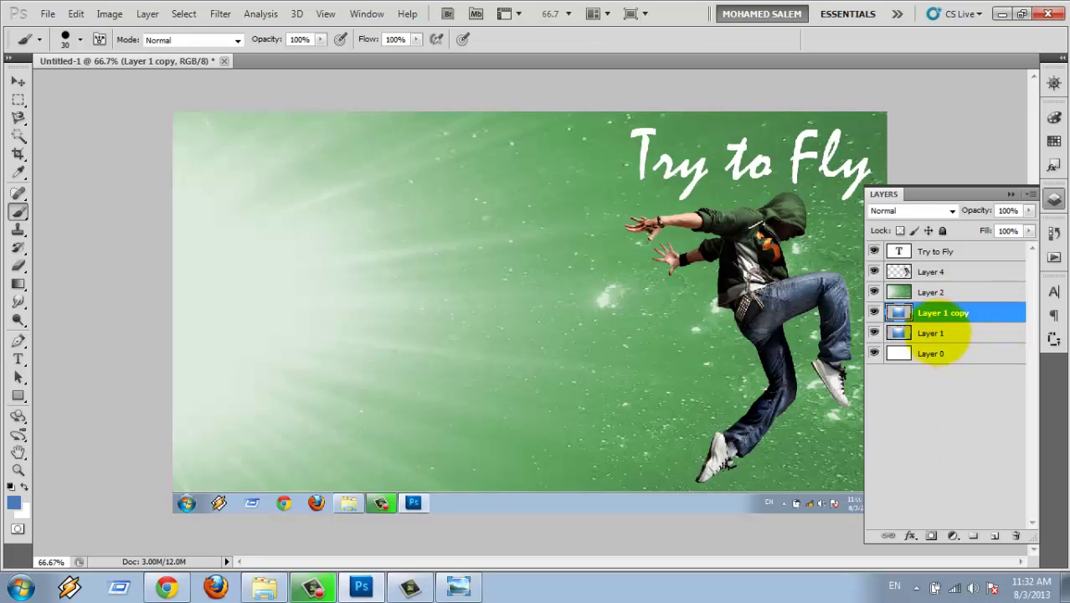
pyautogui.hotkey('ctrl', 'z')
pyautogui.moveTo(938, 312); pyautogui.dragTo(995, 535)
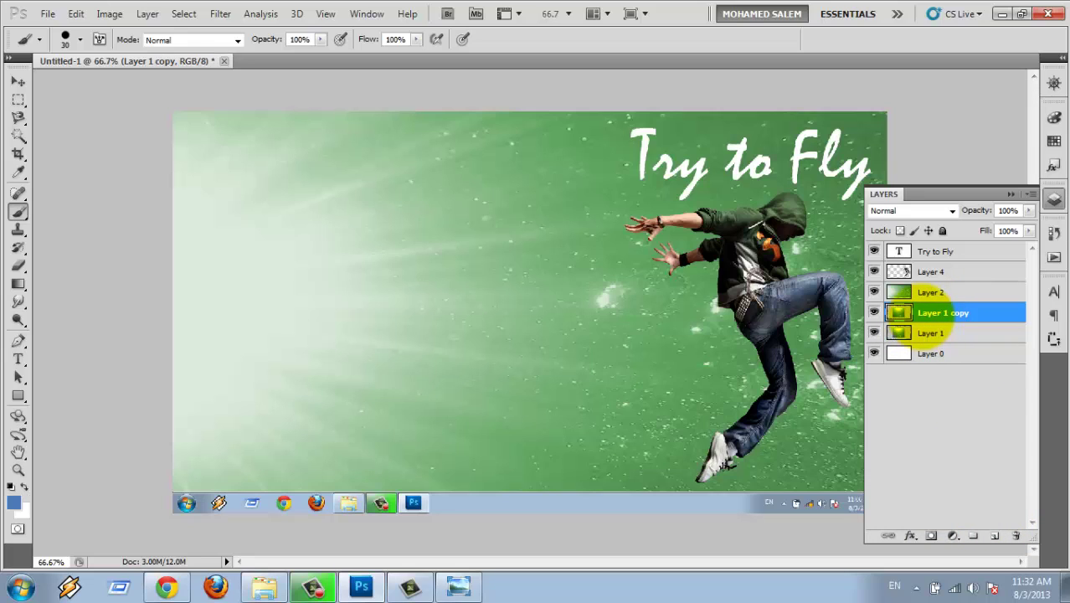
# Colorize Layer 1 copy with Hue 130, Saturation 47, Lightness -21 to tint the taskbar strip green
pyautogui.hotkey('ctrl', 'u')
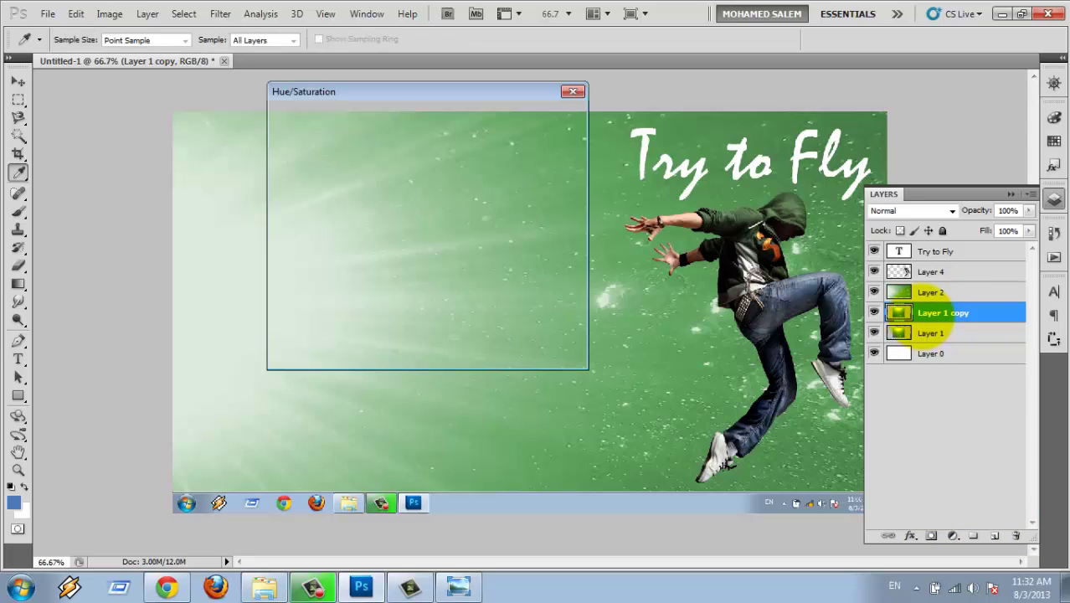
pyautogui.click(526, 306)
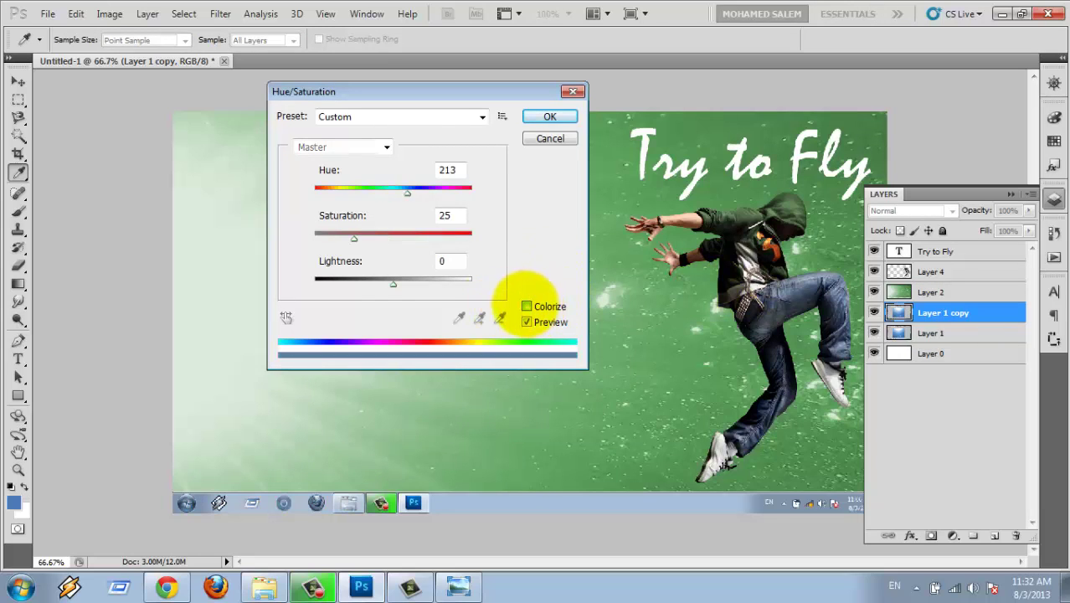
pyautogui.moveTo(363, 191); pyautogui.dragTo(371, 191)
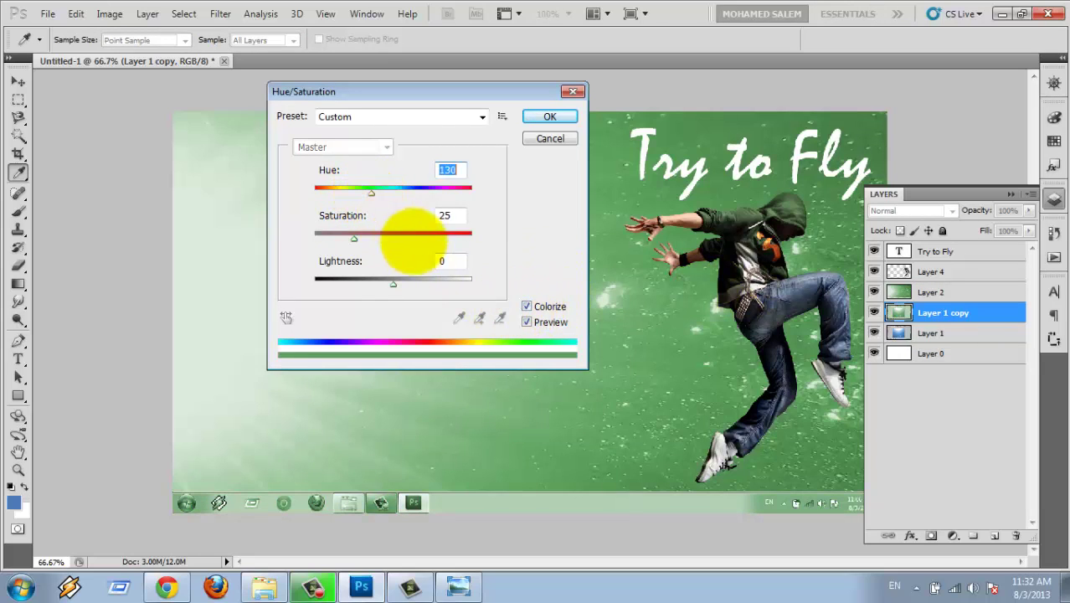
pyautogui.moveTo(353, 237); pyautogui.dragTo(387, 238)
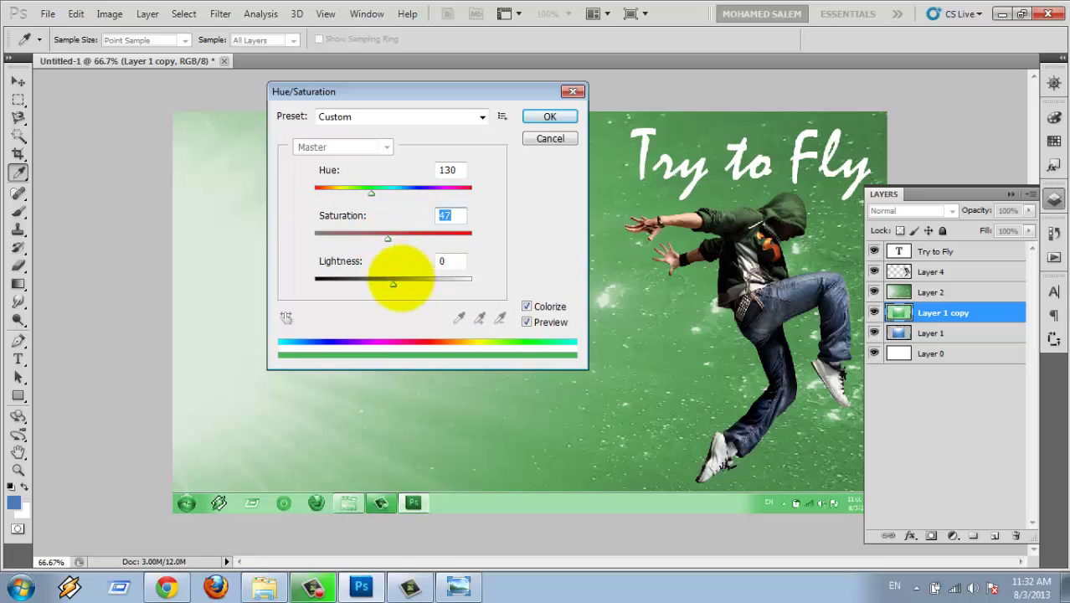
pyautogui.moveTo(393, 284); pyautogui.dragTo(377, 284)
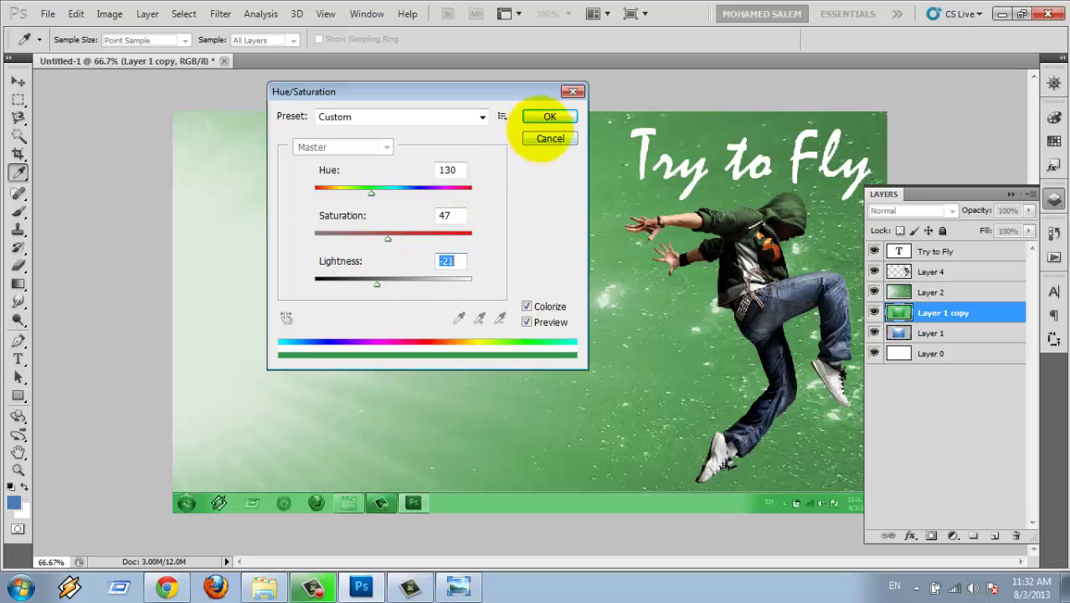
pyautogui.click(549, 116)
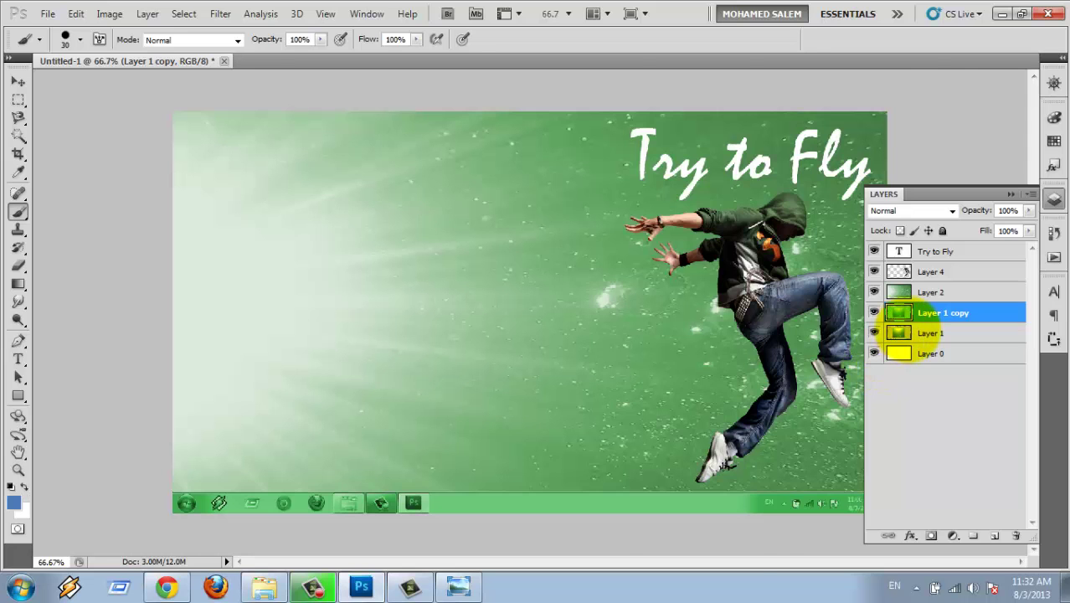
# Zoom to 300% and clear the green from a rectangle around the Ps icon
pyautogui.hotkey('ctrl', '+')
pyautogui.hotkey('ctrl', '+')
pyautogui.hotkey('ctrl', '+')
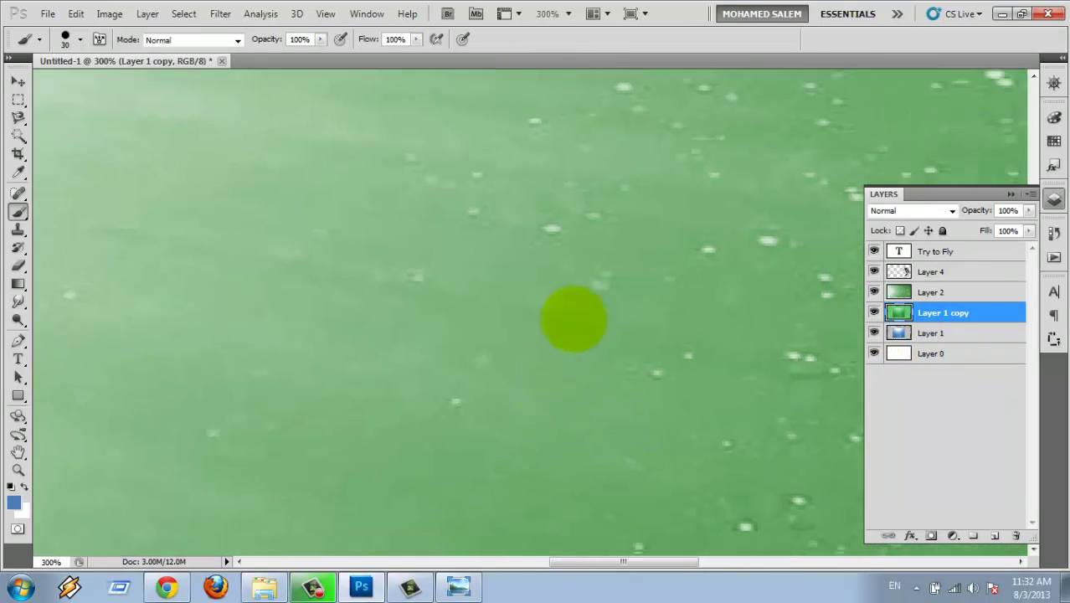
pyautogui.moveTo(573, 319)
pyautogui.mouseDown()
pyautogui.moveTo(592, 163)
pyautogui.moveTo(626, 185)
pyautogui.moveTo(884, 214)
pyautogui.mouseUp()
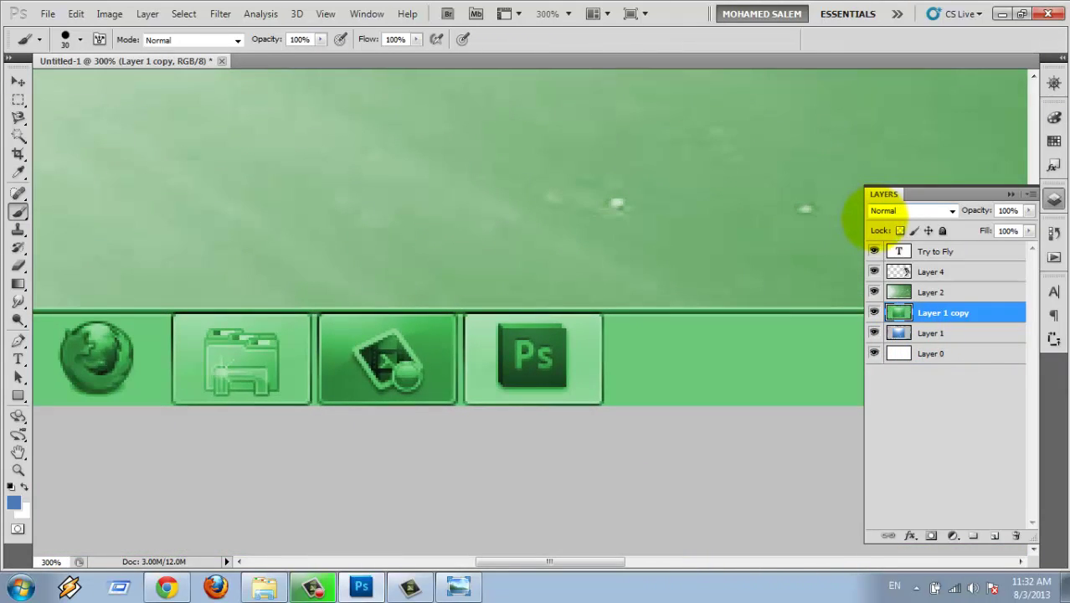
pyautogui.press('m')
pyautogui.moveTo(567, 387); pyautogui.dragTo(499, 322)
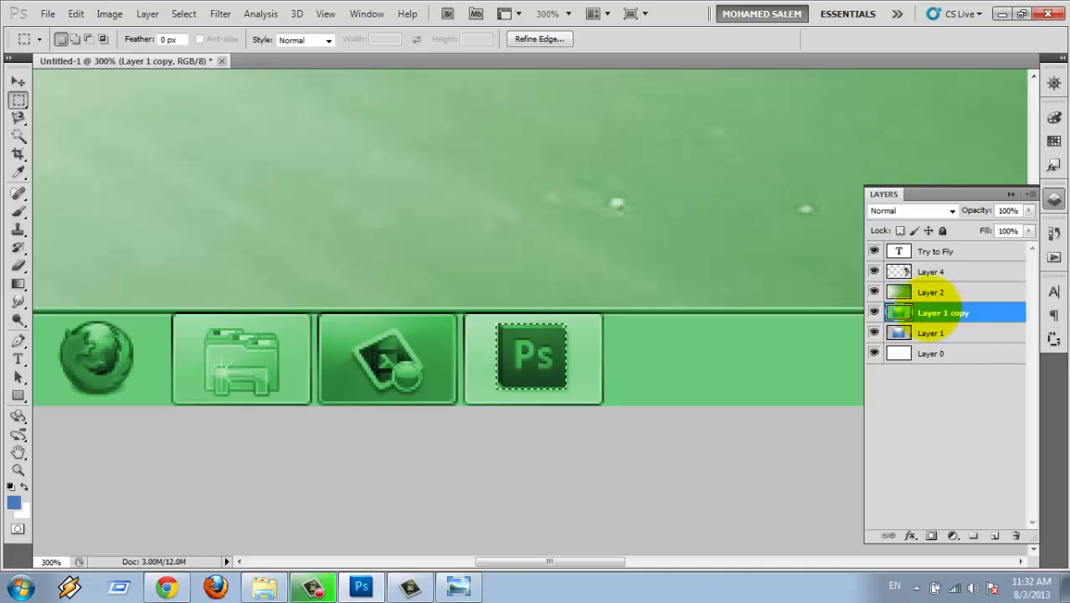
pyautogui.press('Delete')
pyautogui.hotkey('ctrl', 'd')
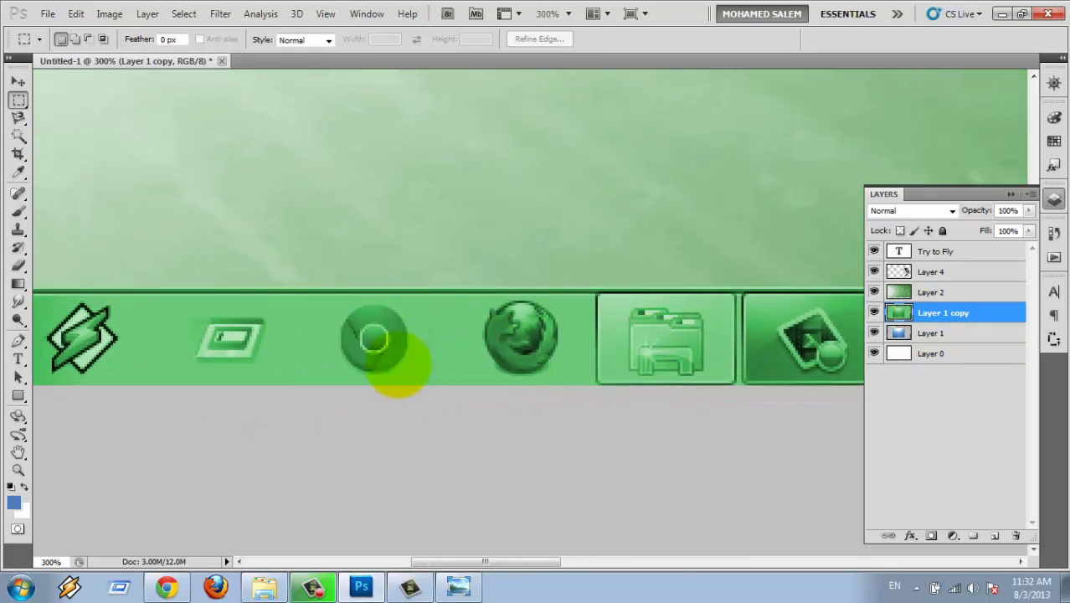
# With the Elliptical Marquee, clear the green from a circle around the Chrome icon
pyautogui.click(19, 100)
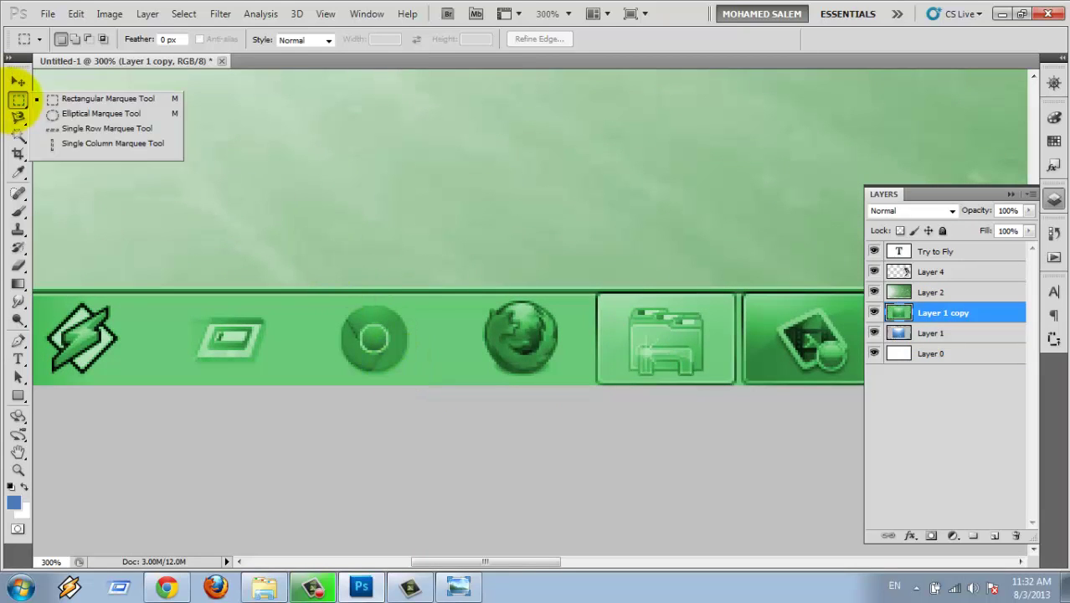
pyautogui.click(63, 113)
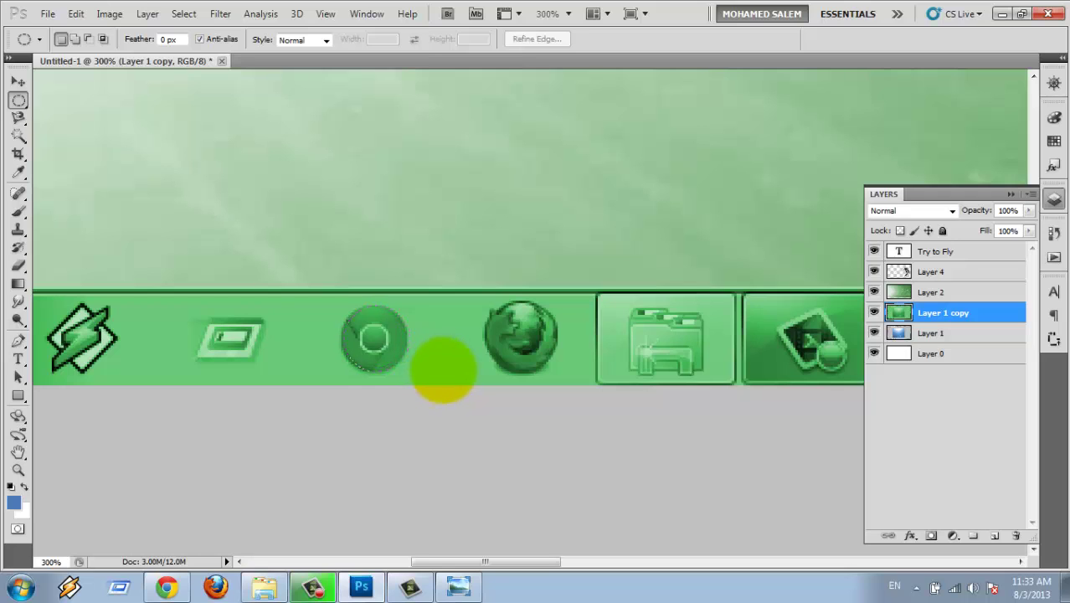
pyautogui.moveTo(342, 307); pyautogui.dragTo(408, 371)
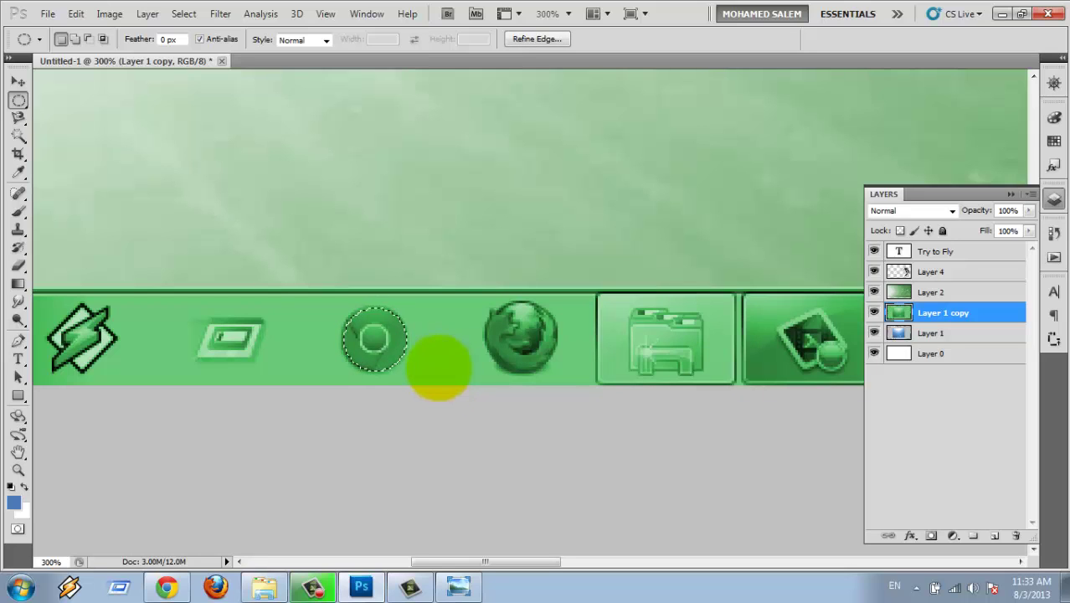
pyautogui.press('Delete')
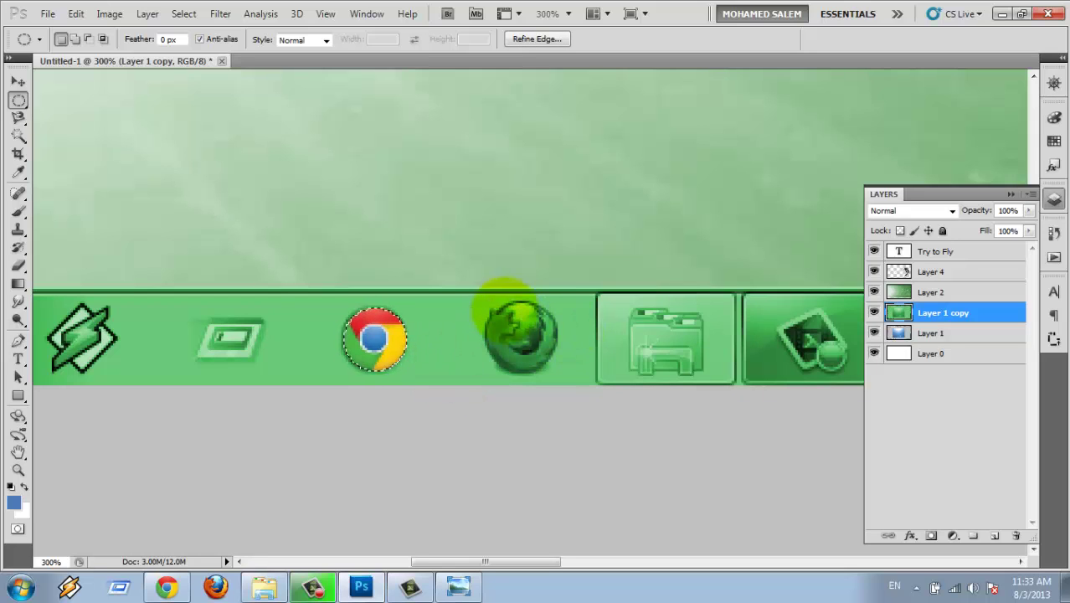
pyautogui.hotkey('ctrl', 'd')
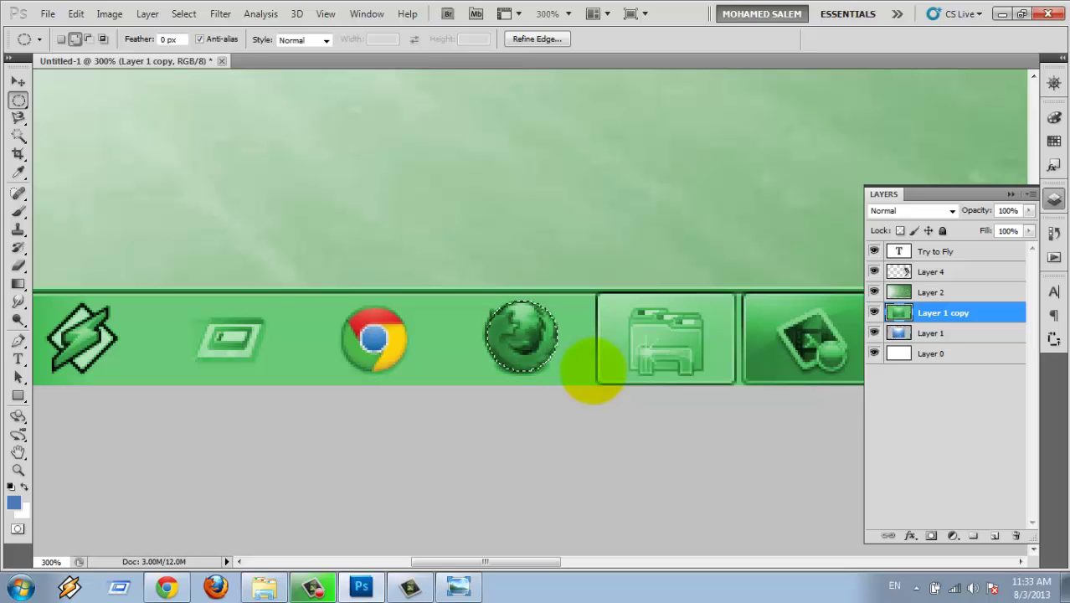
# Clear the green tint over the Firefox globe and the Windows orb
pyautogui.press('Delete')
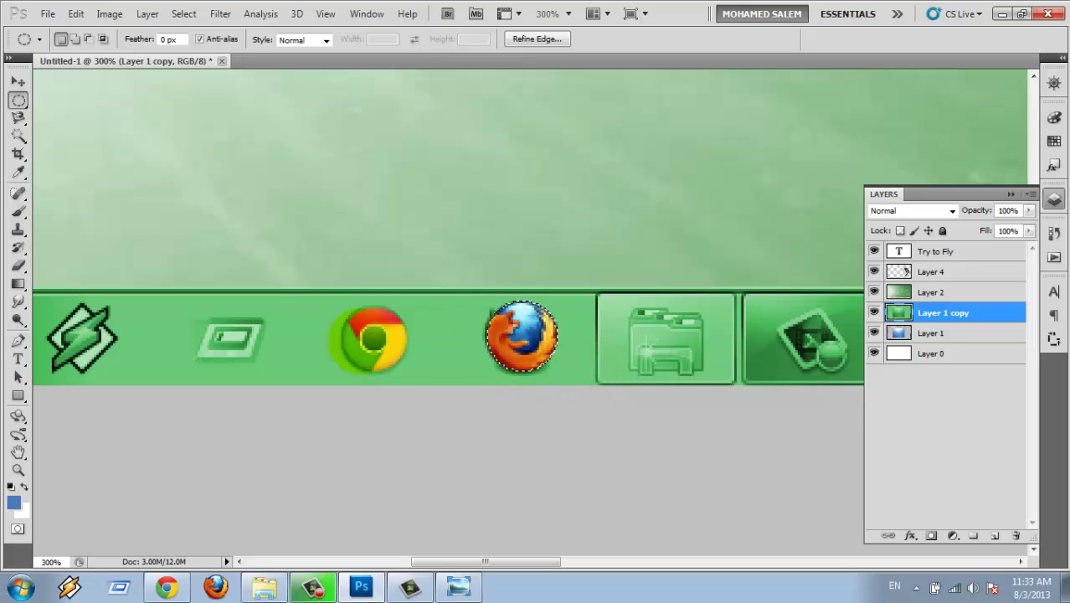
pyautogui.moveTo(239, 339); pyautogui.dragTo(622, 306)
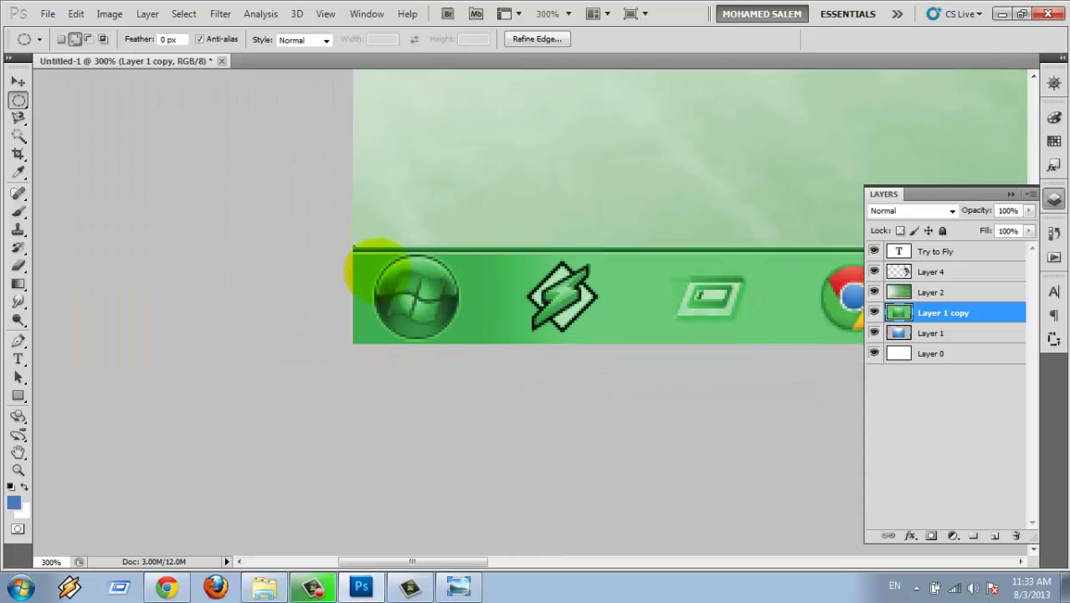
pyautogui.moveTo(370, 263); pyautogui.dragTo(458, 299)
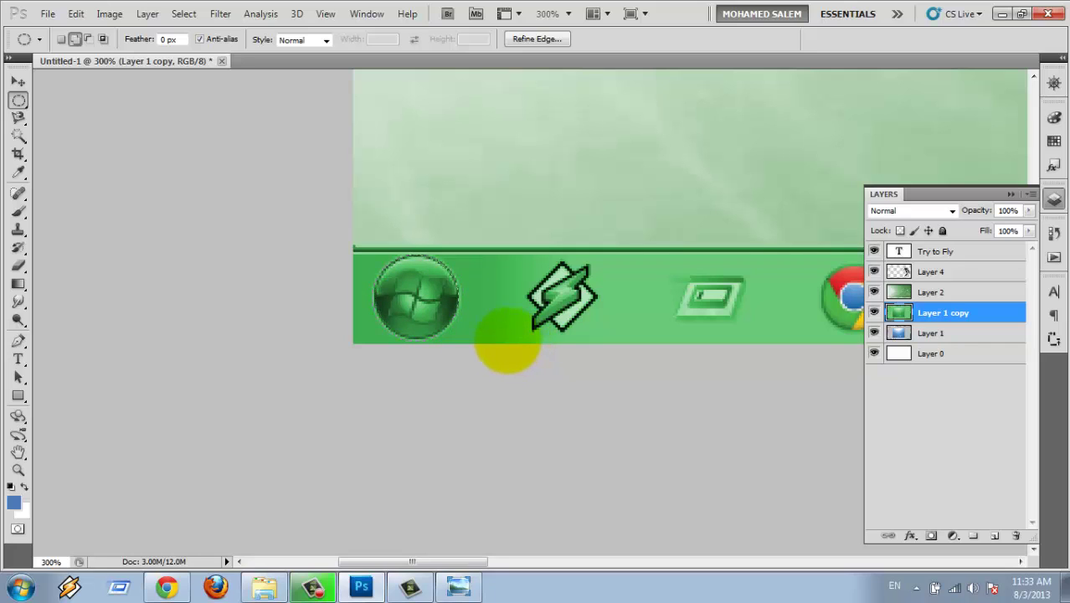
pyautogui.hotkey('ctrl', 'shift', 'd')
pyautogui.press('Delete')
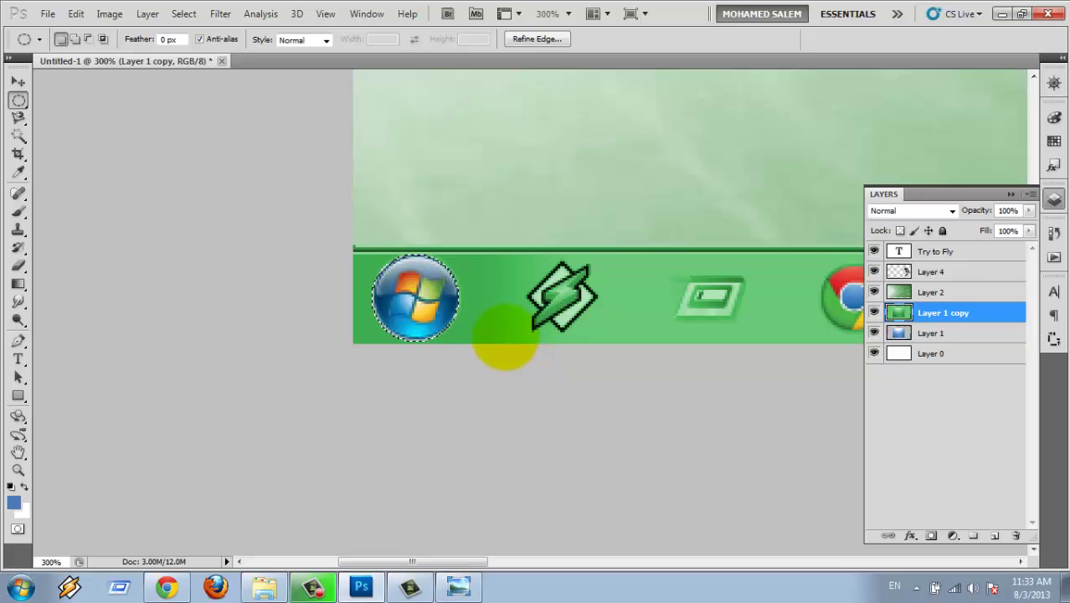
pyautogui.hotkey('ctrl', 'd')
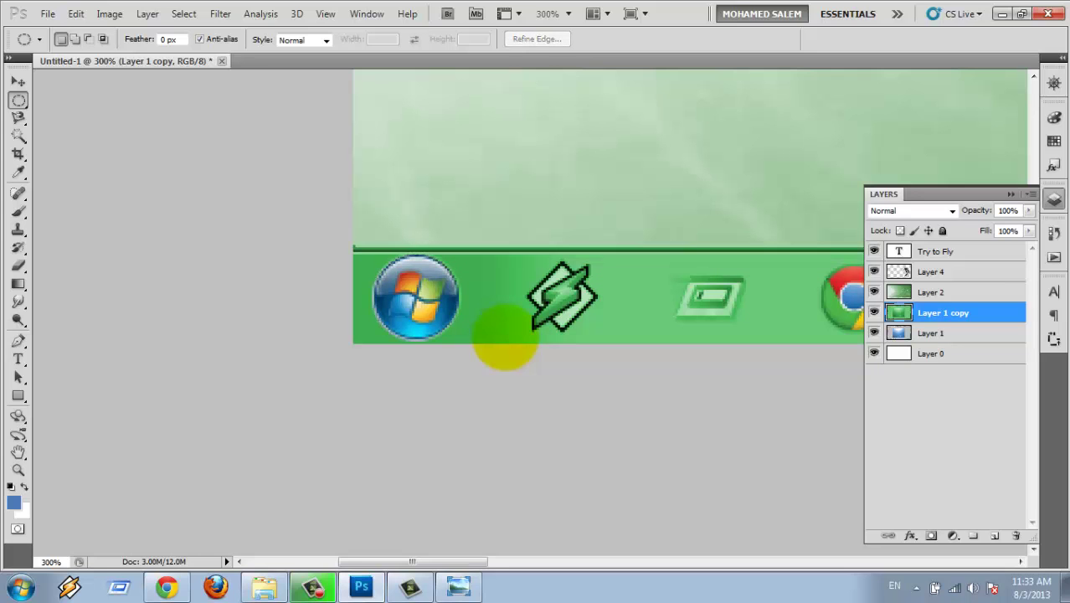
pyautogui.scroll(-1, 505, 338)
# Review the finished poster, then close Untitled-1 without saving
pyautogui.scroll(-4, 505, 338)
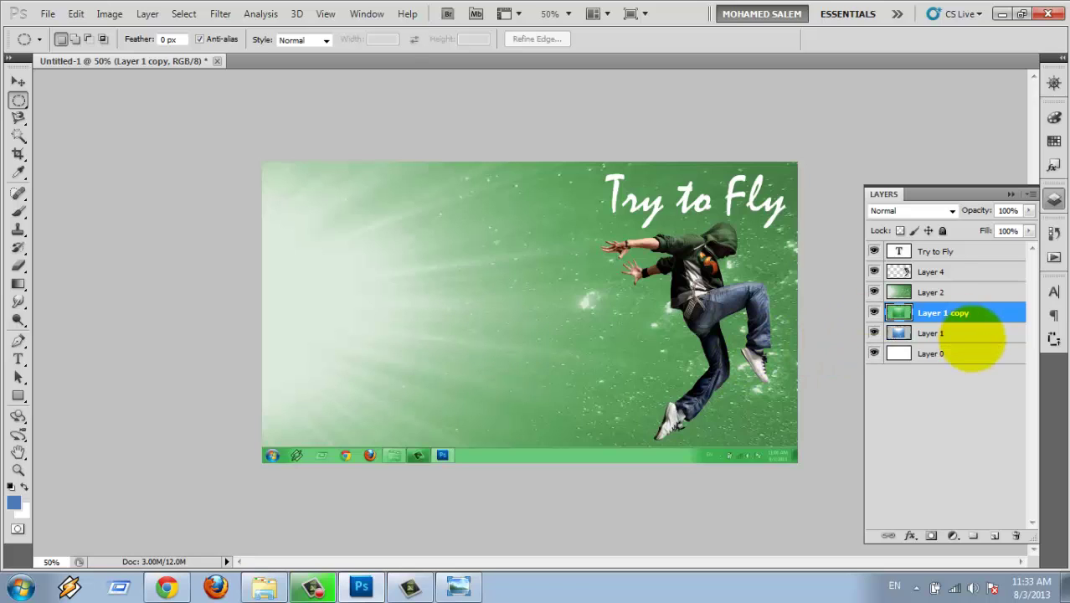
pyautogui.click(954, 333)
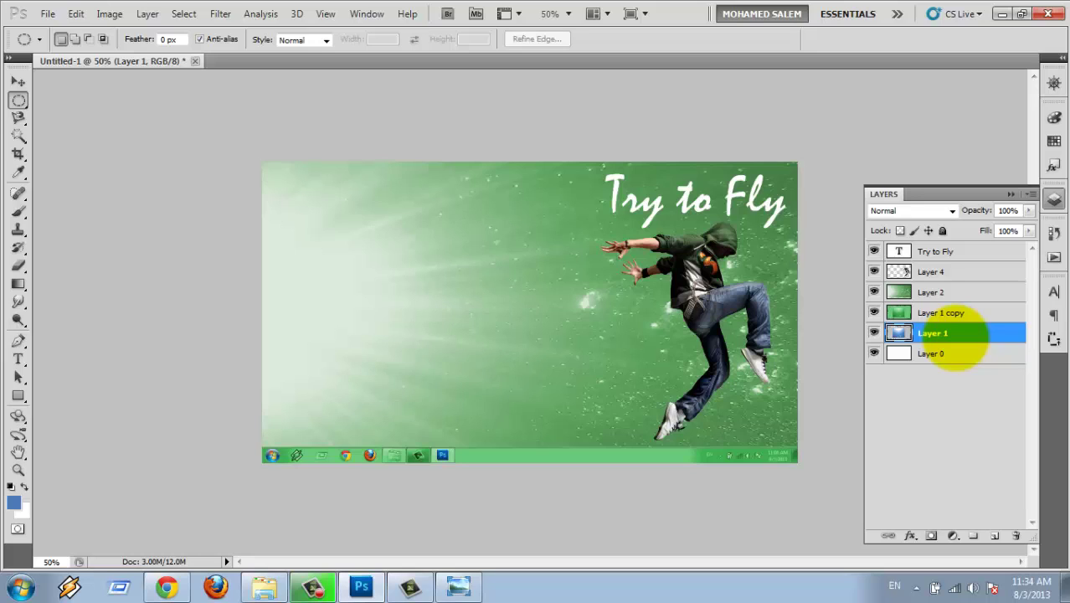
pyautogui.hotkey('ctrl', '+')
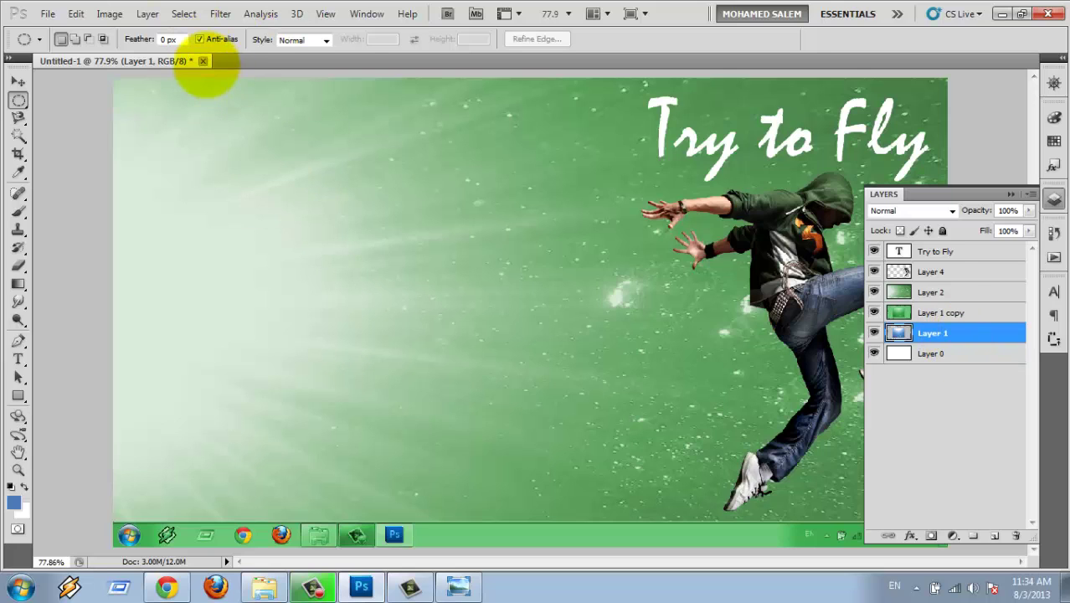
pyautogui.click(203, 61)
pyautogui.click(537, 231)
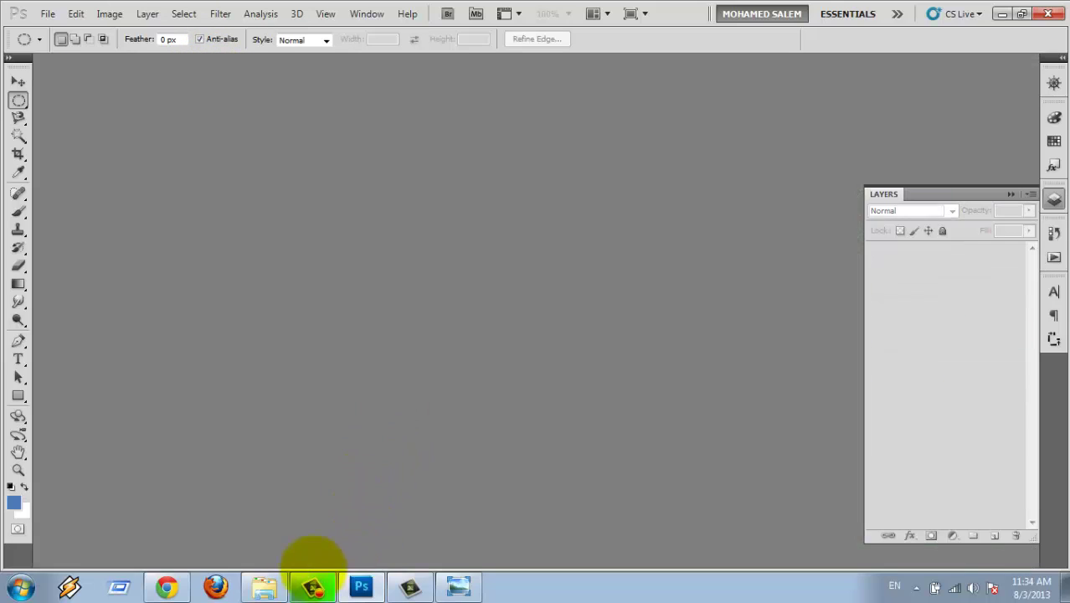
# In Explorer, go back to lec 002 and open image 1 from the homework folder
pyautogui.click(266, 584)
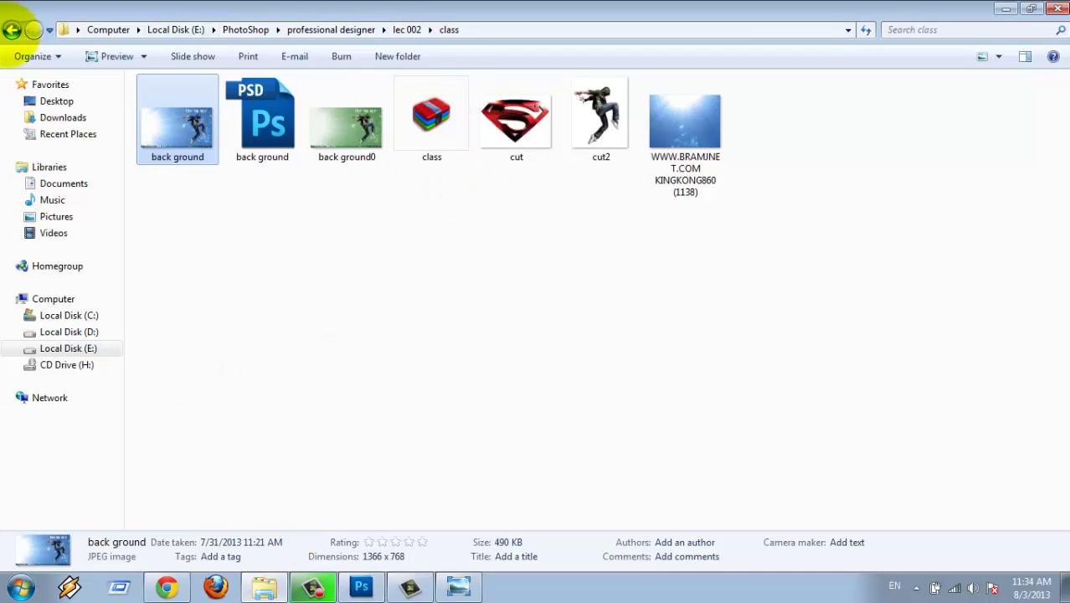
pyautogui.click(12, 30)
pyautogui.doubleClick(254, 105)
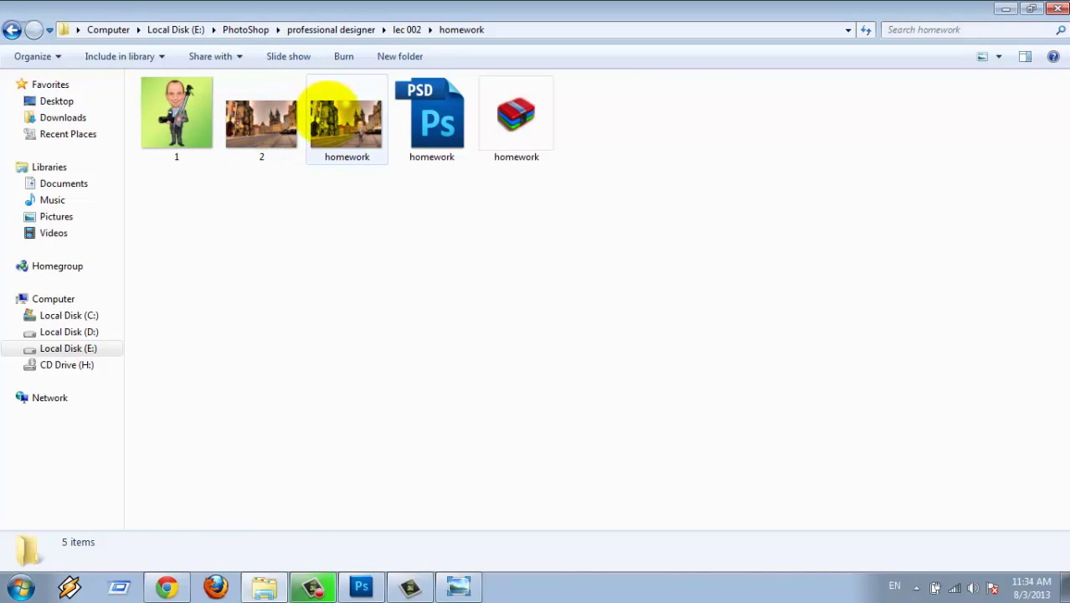
pyautogui.doubleClick(186, 149)
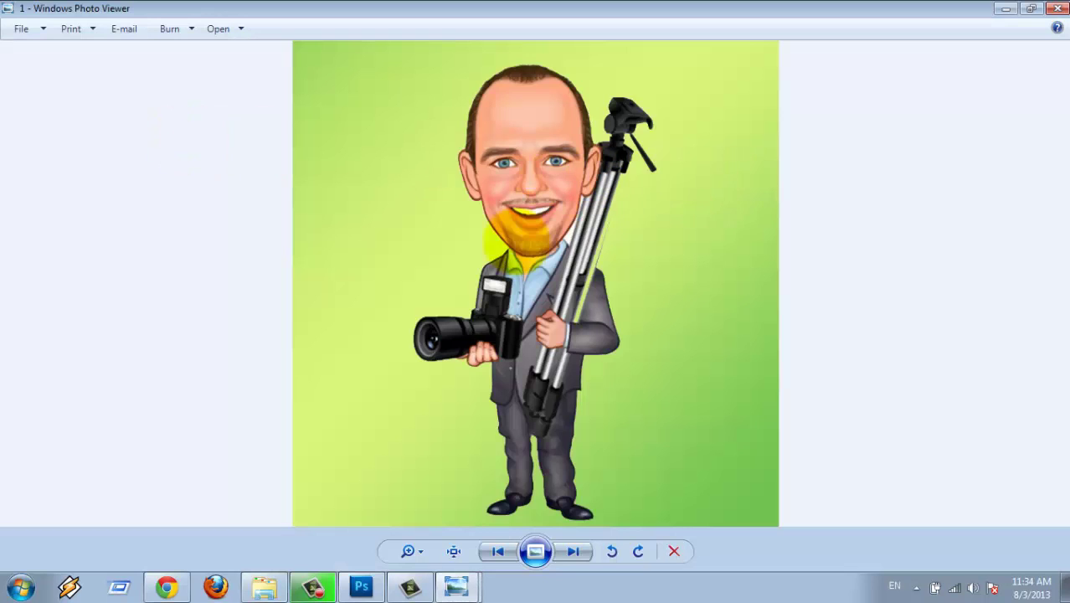
# Browse between image 1, the Prague square and the homework composite, ending on the homework composite
pyautogui.click(578, 549)
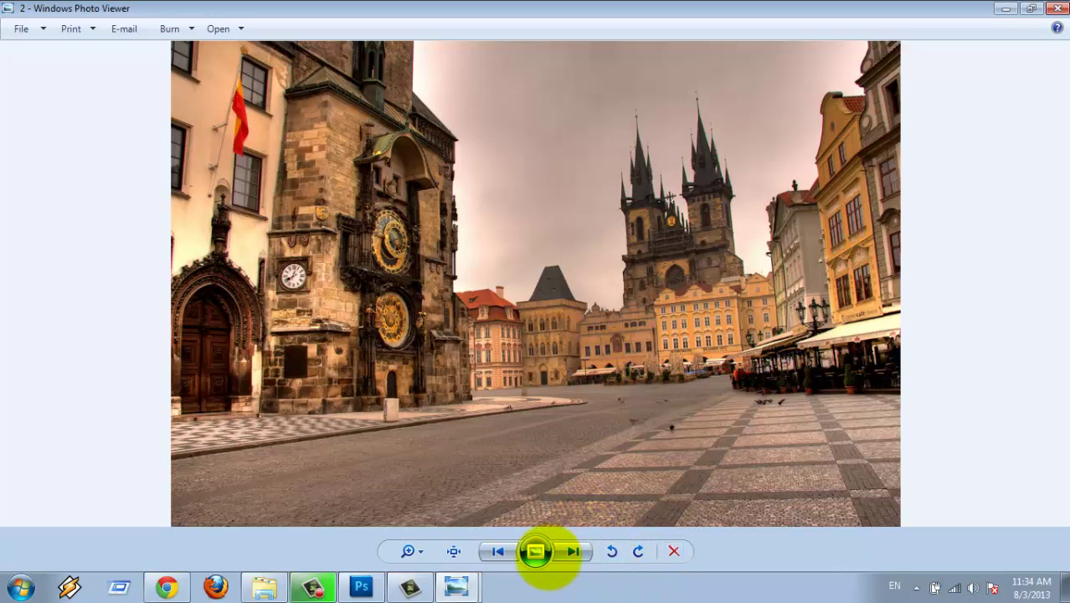
pyautogui.click(572, 551)
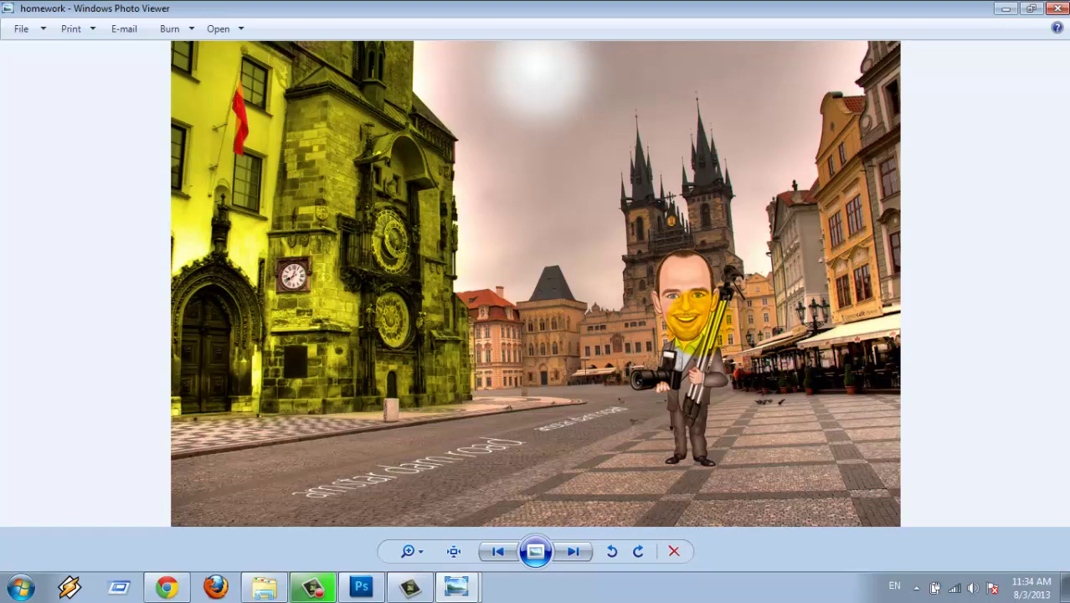
pyautogui.click(498, 551)
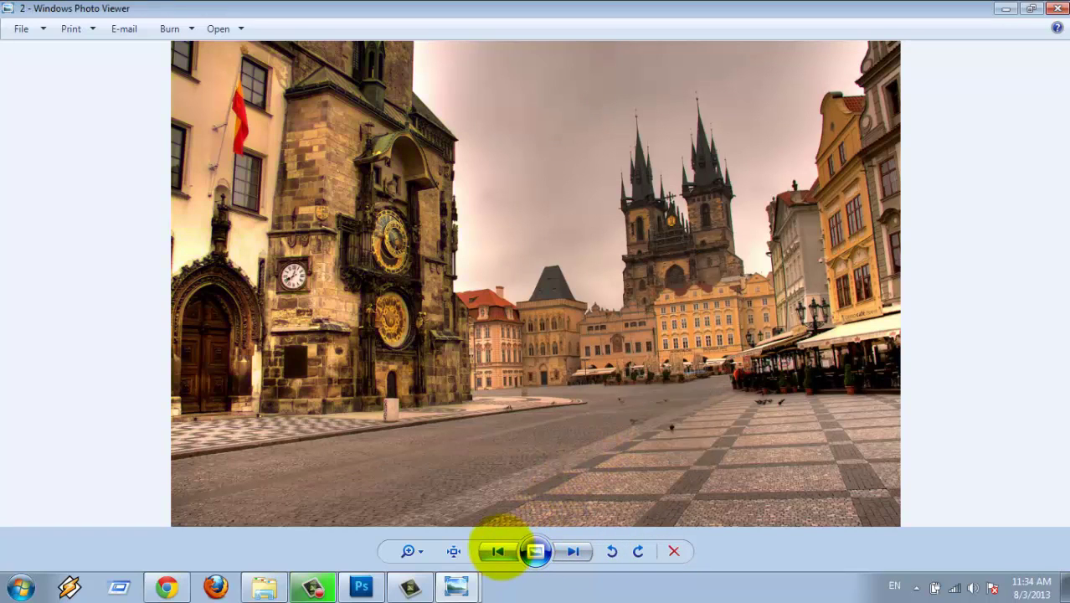
pyautogui.click(498, 551)
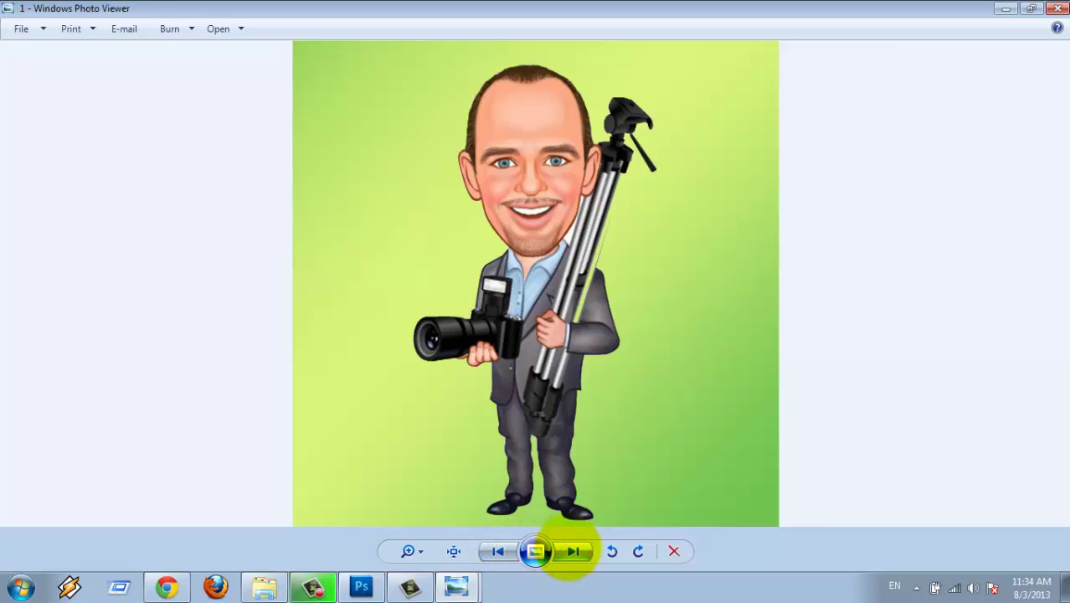
pyautogui.click(572, 552)
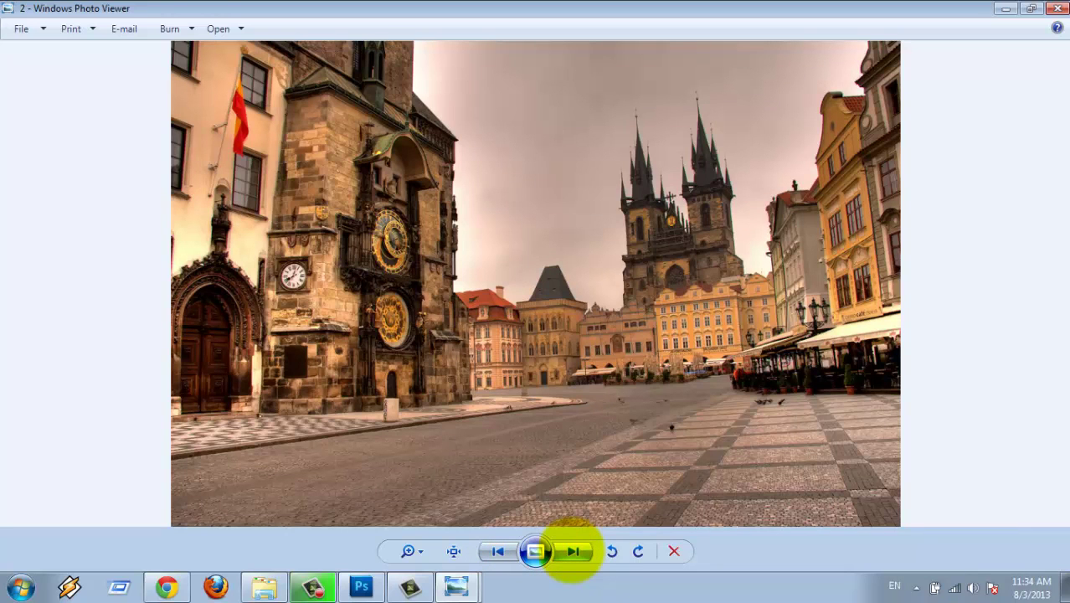
pyautogui.click(573, 551)
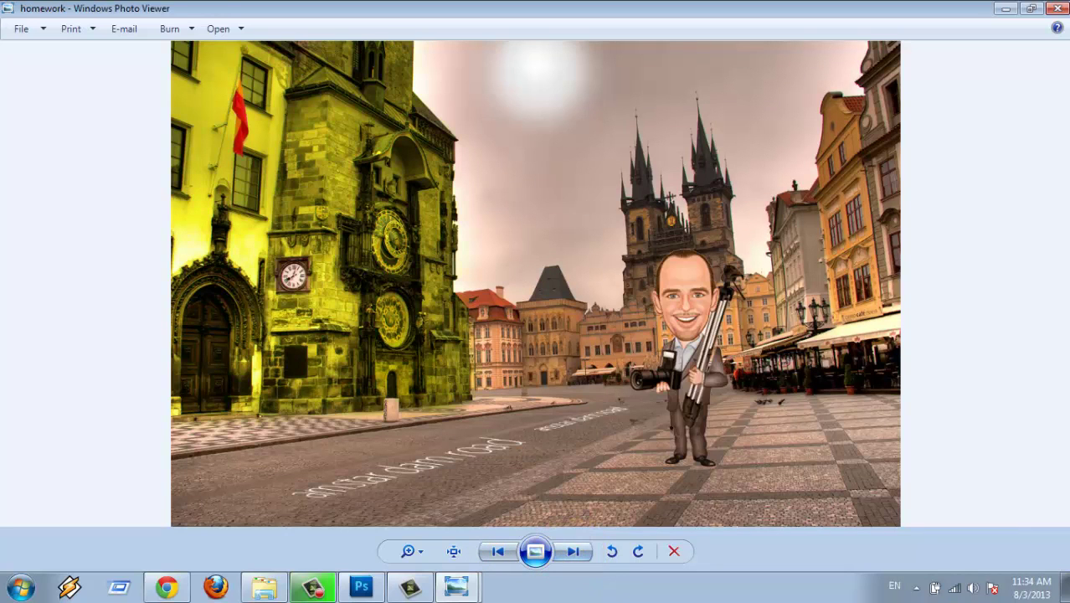